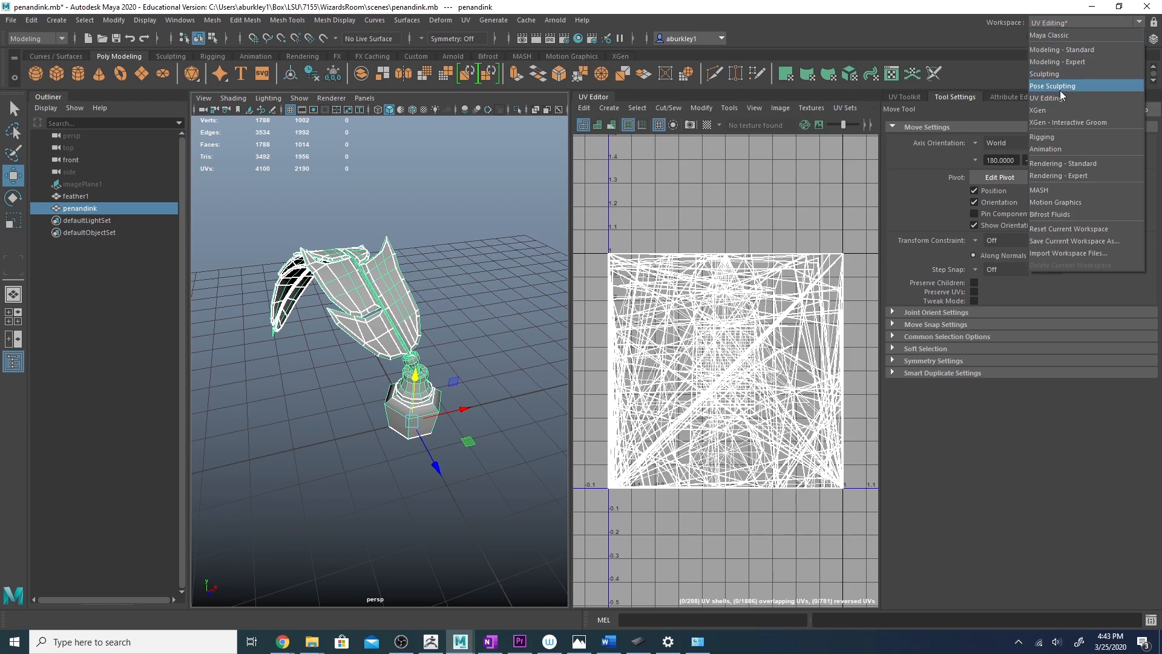
Reset the UV Editing workspace to its default layout and save the scene.
{"action": "left_click", "coordinate": [1058, 98]}
{"action": "left_click", "coordinate": [1061, 23]}
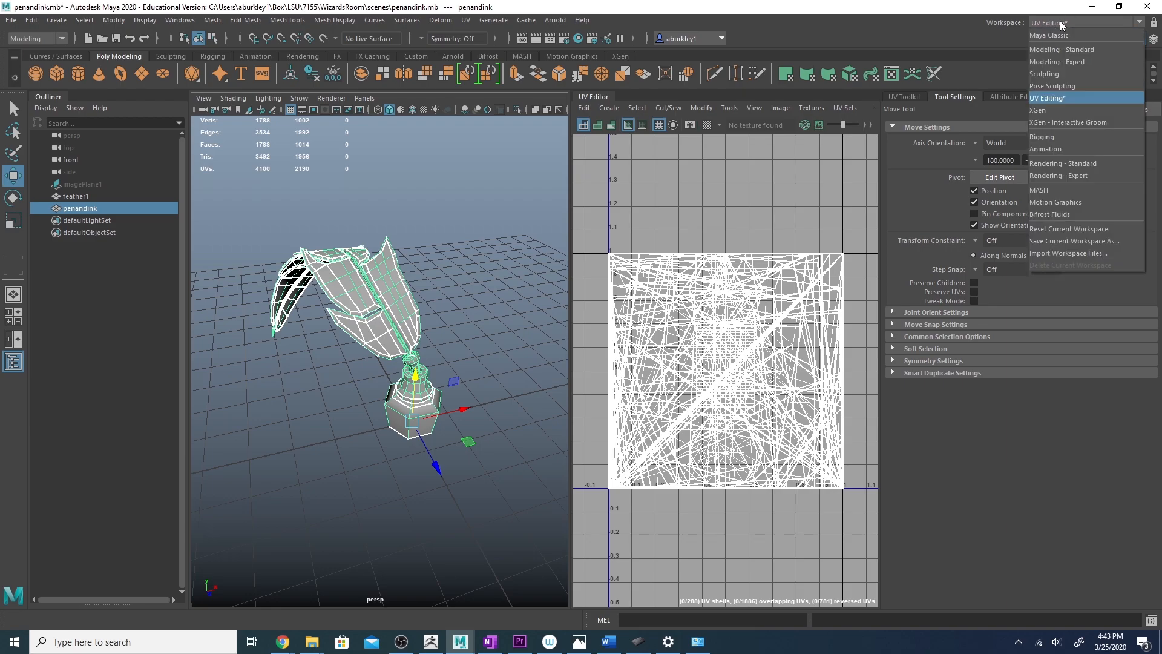
{"action": "left_click", "coordinate": [1055, 228]}
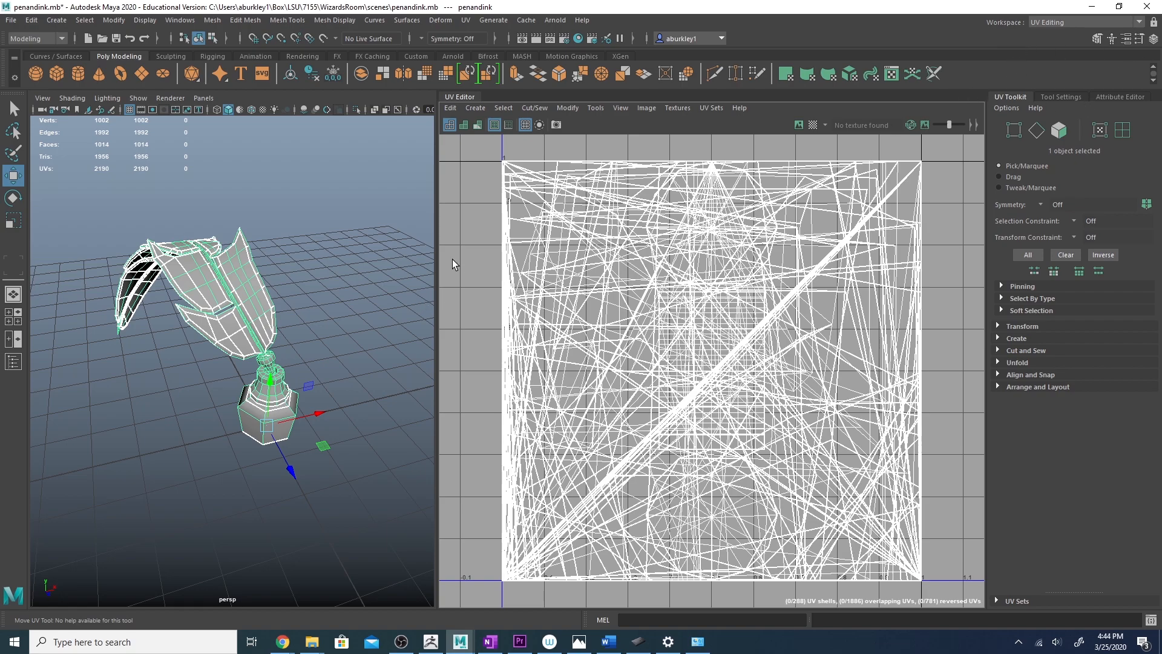
{"action": "left_click_drag", "start_coordinate": [232, 359], "coordinate": [358, 366], "text": "alt"}
{"action": "key", "text": "ctrl+s"}
Switch to UV component mode and select all UVs of the pen-and-ink mesh in the UV Editor.
{"action": "scroll", "coordinate": [699, 342], "scroll_direction": "down", "scroll_amount": 5}
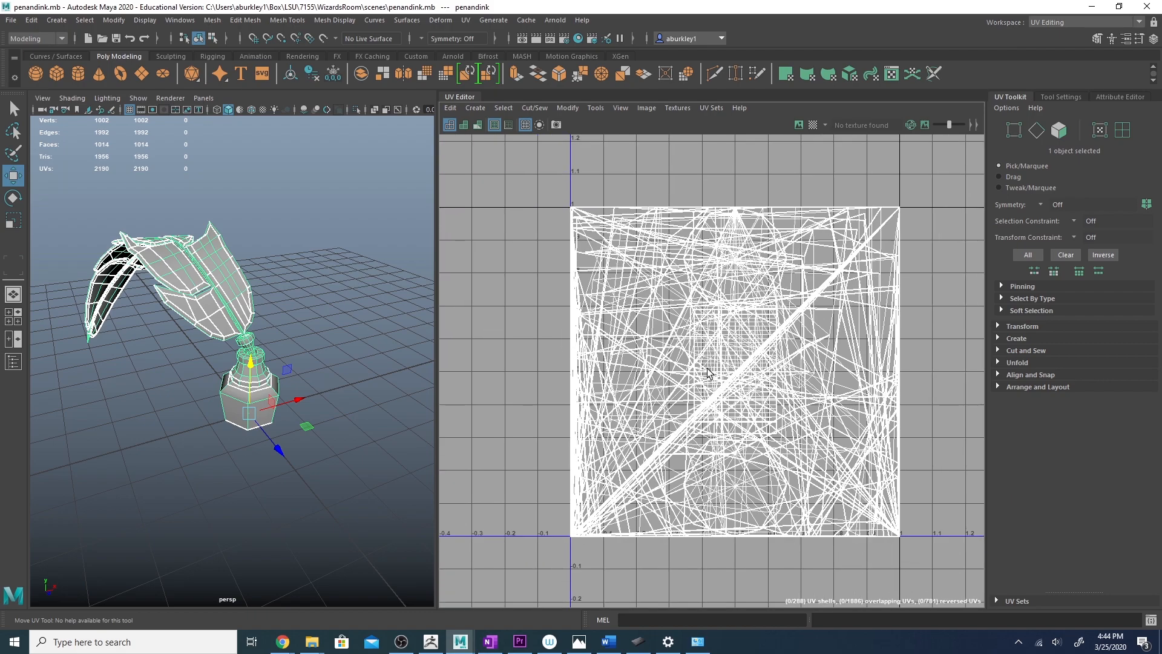
{"action": "middle_click_drag", "start_coordinate": [700, 342], "coordinate": [655, 323], "text": "alt"}
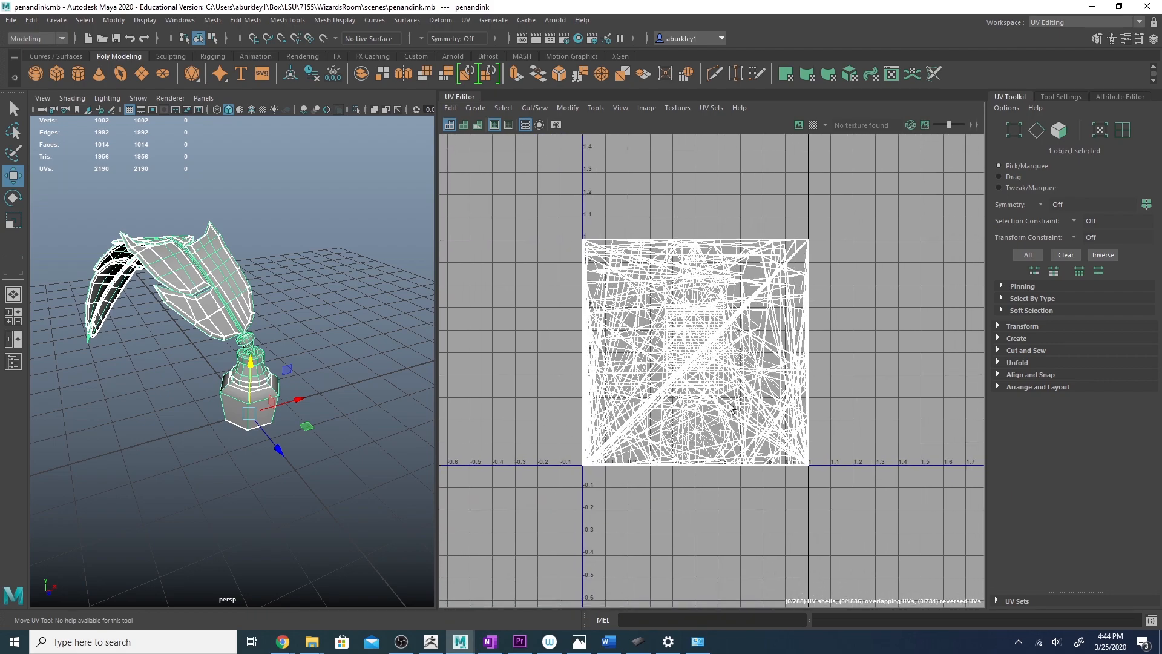
{"action": "right_click_drag", "start_coordinate": [687, 376], "coordinate": [740, 385]}
{"action": "left_click_drag", "start_coordinate": [536, 193], "coordinate": [873, 491]}
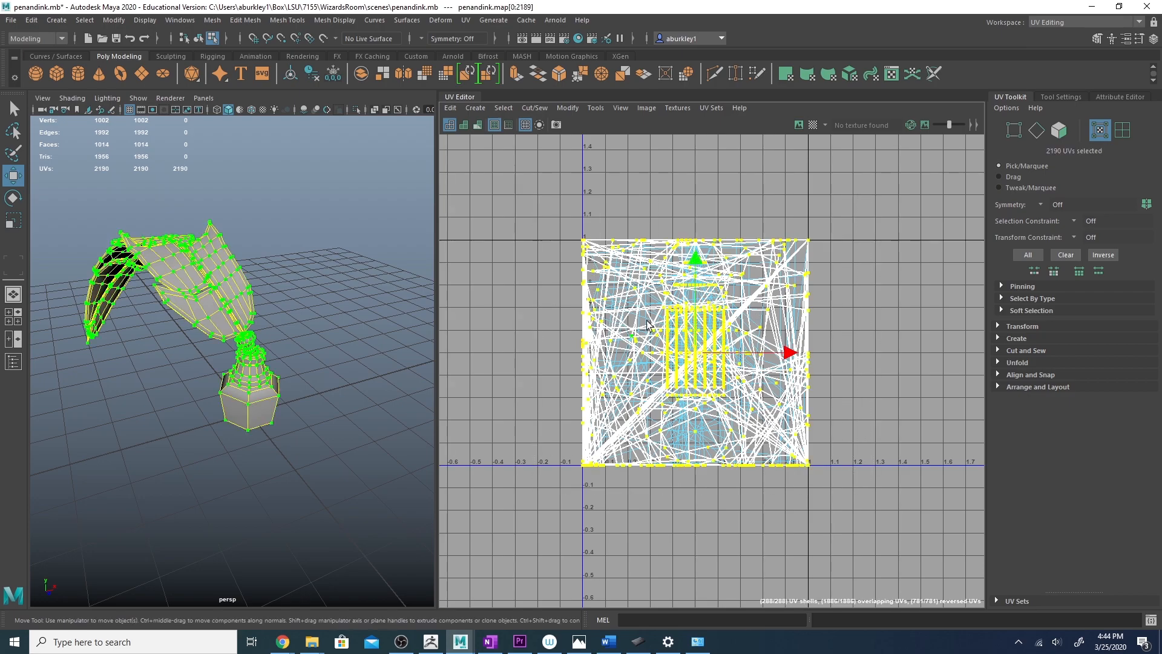
Apply the checker map to the mesh and inspect the pattern on the feather up close.
{"action": "left_click_drag", "start_coordinate": [280, 389], "coordinate": [322, 325], "text": "alt"}
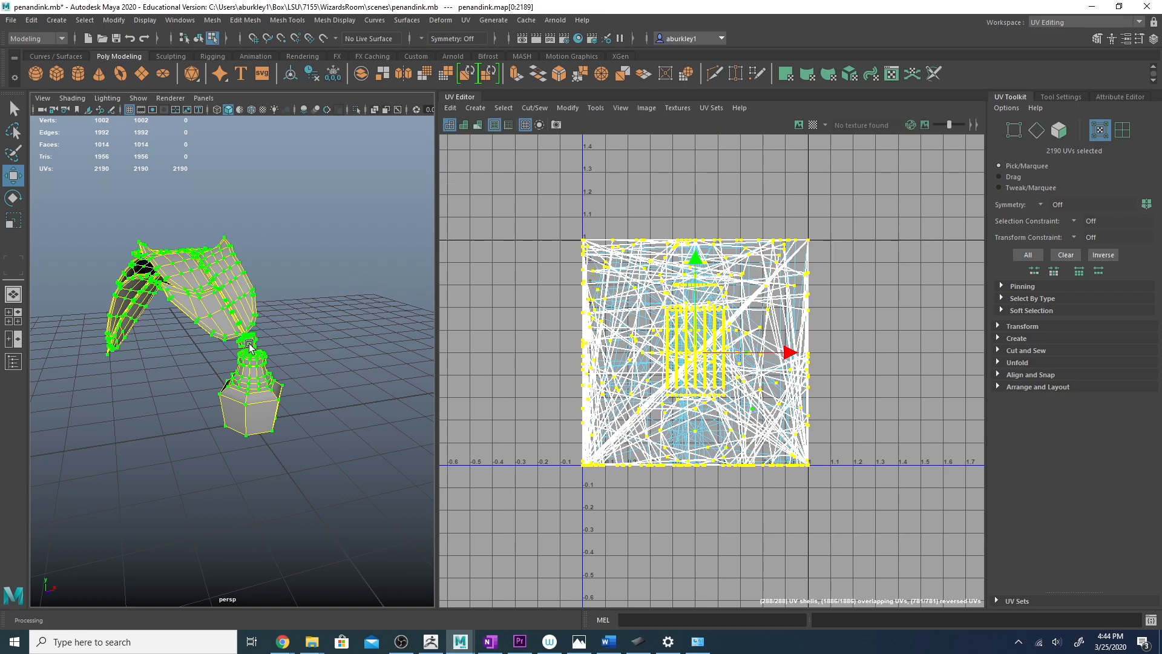
{"action": "left_click", "coordinate": [812, 126]}
{"action": "left_click_drag", "start_coordinate": [259, 330], "coordinate": [222, 389], "text": "alt"}
{"action": "right_click_drag", "start_coordinate": [222, 389], "coordinate": [291, 327], "text": "alt"}
{"action": "middle_click_drag", "start_coordinate": [320, 231], "coordinate": [324, 503], "text": "alt"}
{"action": "left_click_drag", "start_coordinate": [194, 410], "coordinate": [458, 323], "text": "alt"}
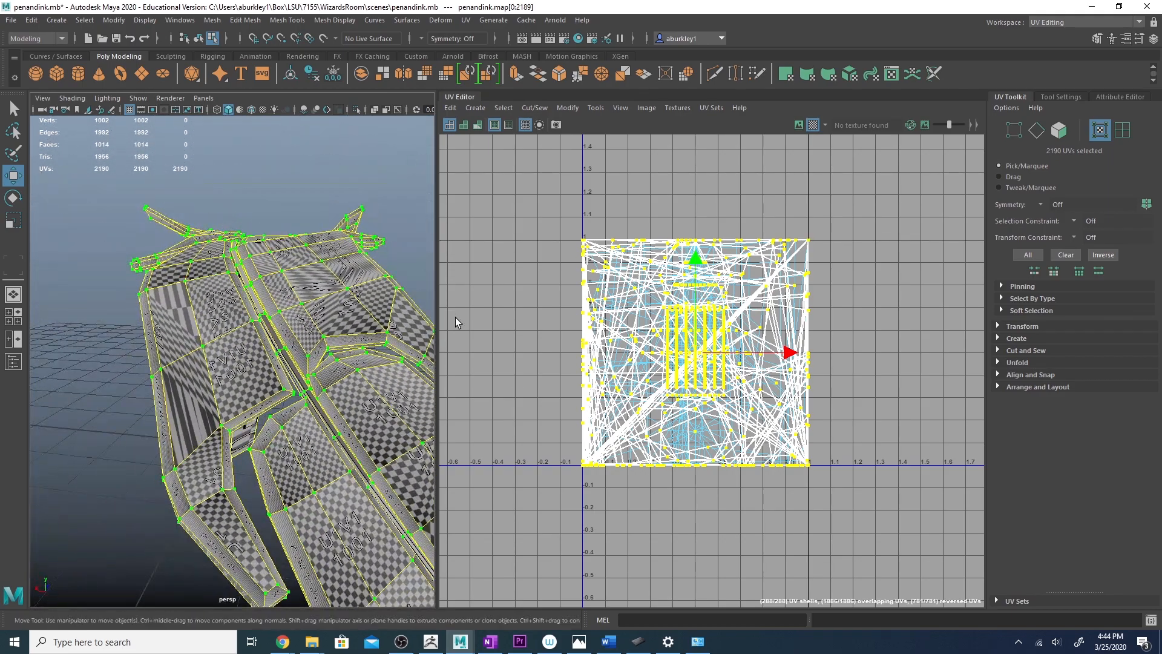
Return to object mode and reselect the whole pen-and-ink mesh.
{"action": "scroll", "coordinate": [314, 291], "scroll_direction": "down", "scroll_amount": 5}
{"action": "left_click_drag", "start_coordinate": [314, 290], "coordinate": [245, 359], "text": "alt"}
{"action": "scroll", "coordinate": [247, 335], "scroll_direction": "up", "scroll_amount": 4}
{"action": "right_click_drag", "start_coordinate": [250, 373], "coordinate": [310, 292]}
{"action": "left_click", "coordinate": [345, 366]}
{"action": "left_click", "coordinate": [314, 425]}
{"action": "left_click_drag", "start_coordinate": [341, 422], "coordinate": [365, 471], "text": "alt"}
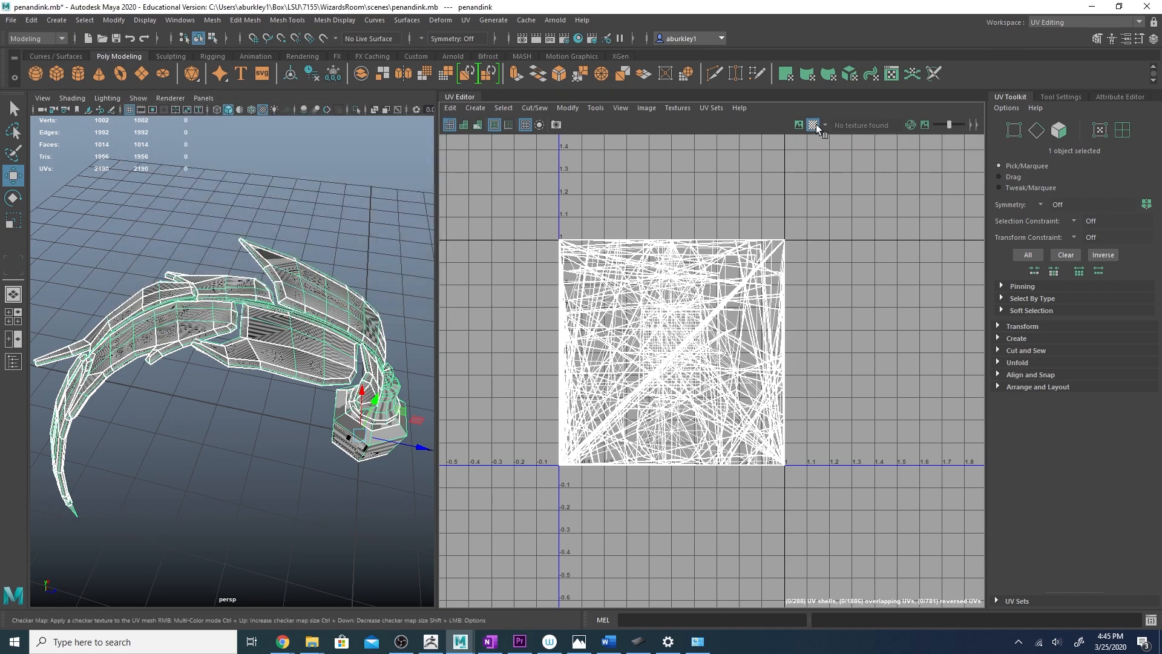
Toggle the checker map off and on to compare the plain and checkered mesh.
{"action": "left_click", "coordinate": [813, 125]}
{"action": "left_click", "coordinate": [813, 125]}
{"action": "left_click", "coordinate": [813, 124]}
{"action": "left_click", "coordinate": [813, 124]}
{"action": "mouse_move", "coordinate": [351, 439]}
{"action": "left_mouse_down", "text": "alt"}
{"action": "mouse_move", "coordinate": [246, 429]}
{"action": "mouse_move", "coordinate": [266, 425]}
{"action": "left_mouse_up", "text": "alt"}
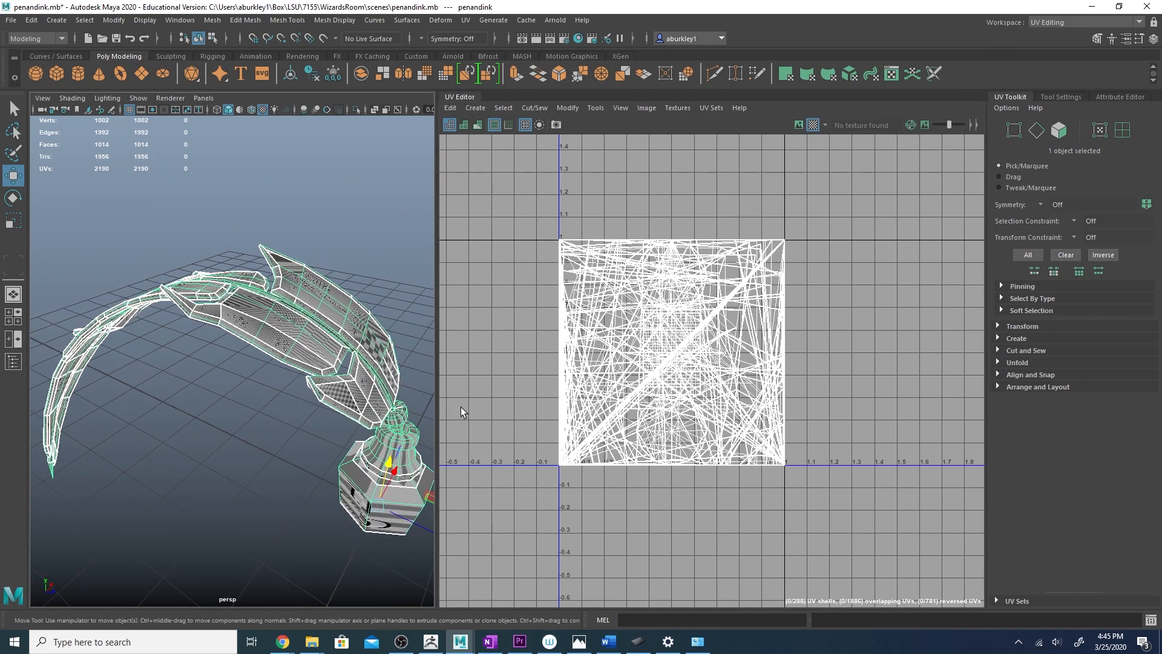
Show the texture image with the multi-color checker in the UV Editor, then hide both the checker map and the image.
{"action": "left_click", "coordinate": [798, 125]}
{"action": "right_click", "coordinate": [813, 126]}
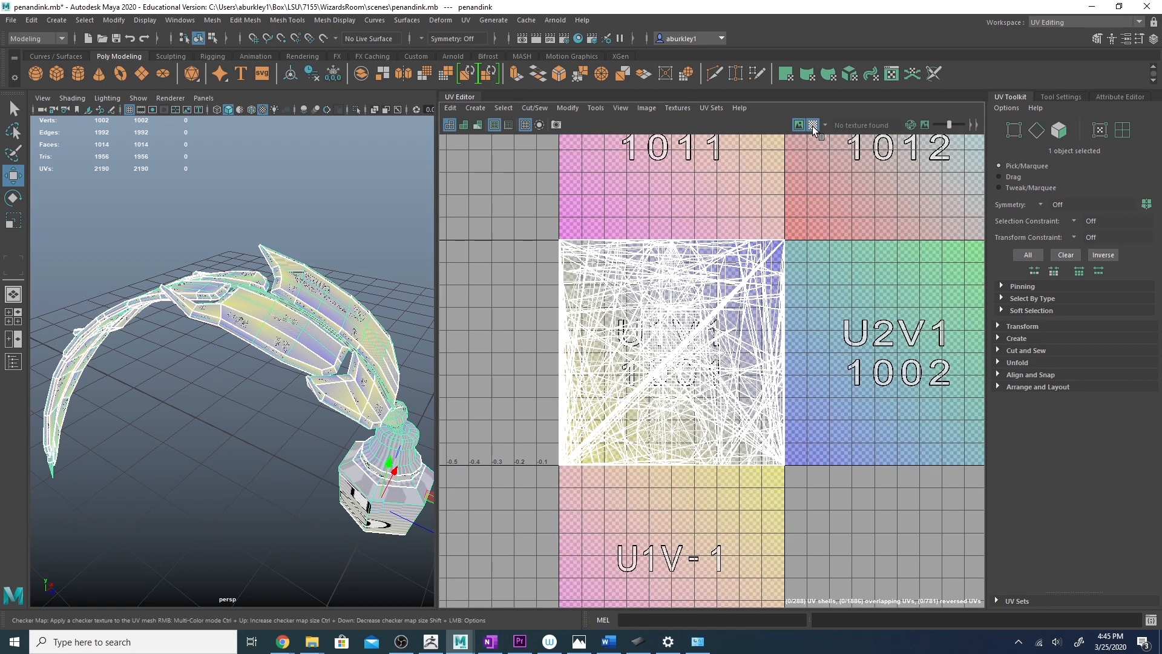
{"action": "left_click", "coordinate": [798, 126]}
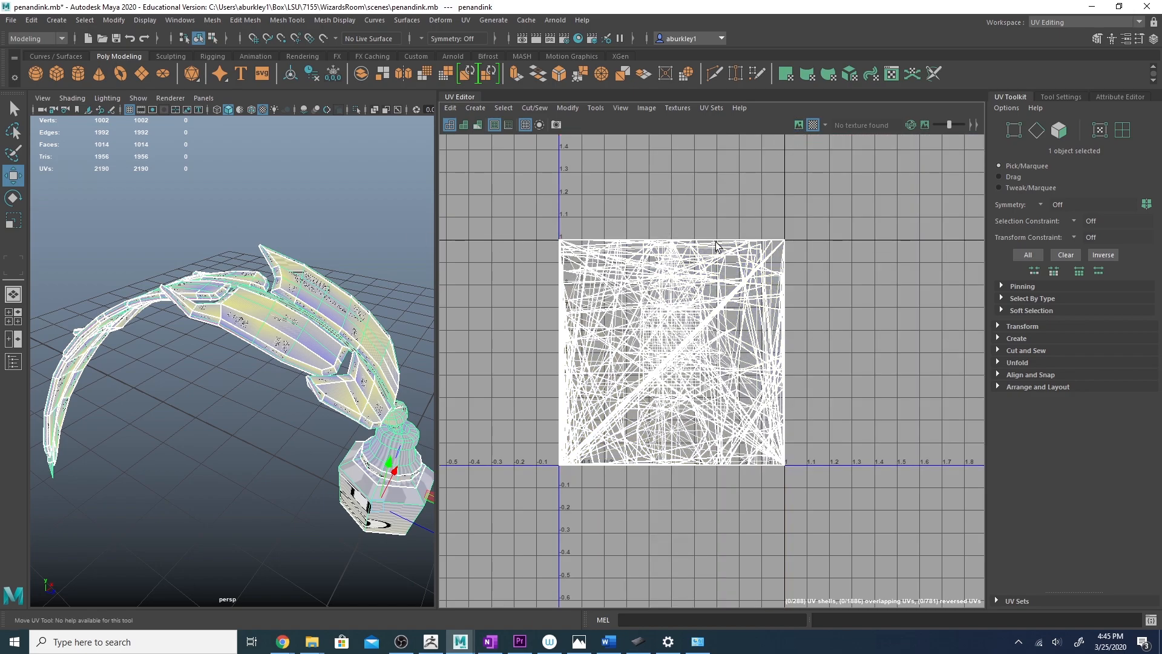
{"action": "left_click", "coordinate": [799, 126]}
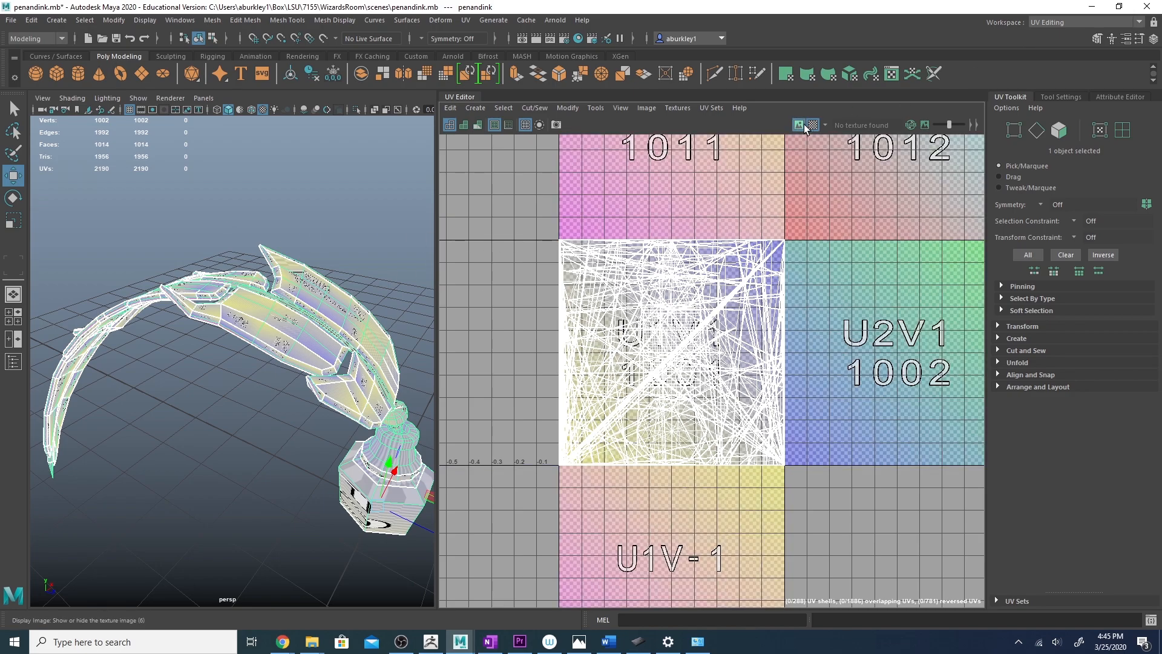
{"action": "left_click", "coordinate": [815, 125]}
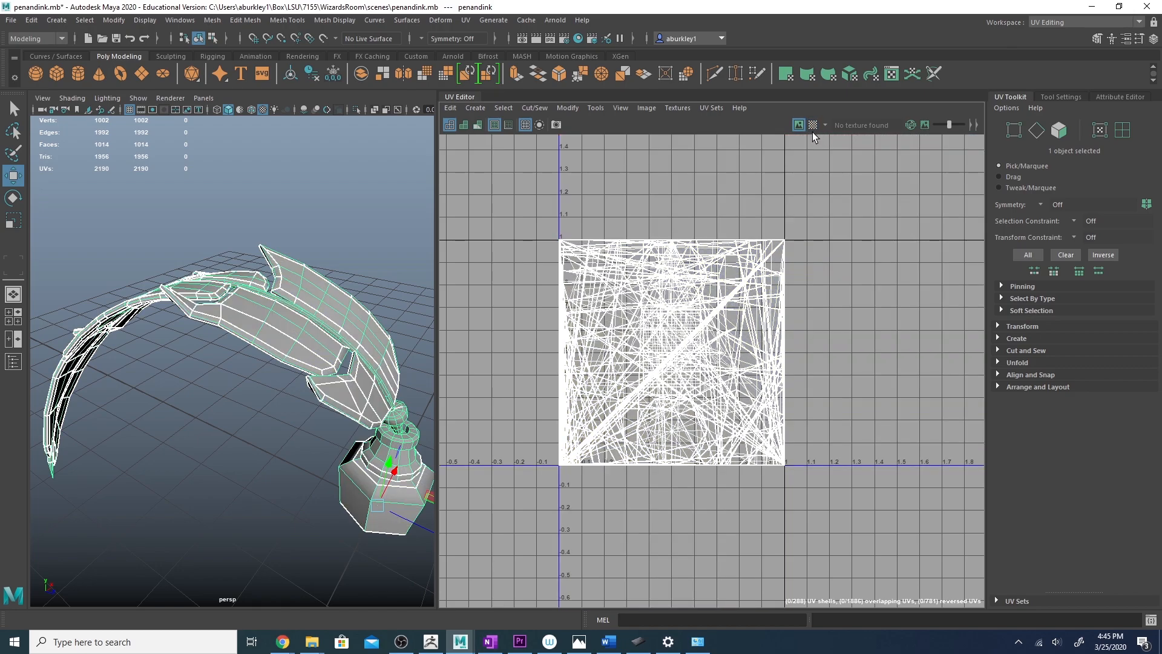
{"action": "left_click", "coordinate": [799, 124]}
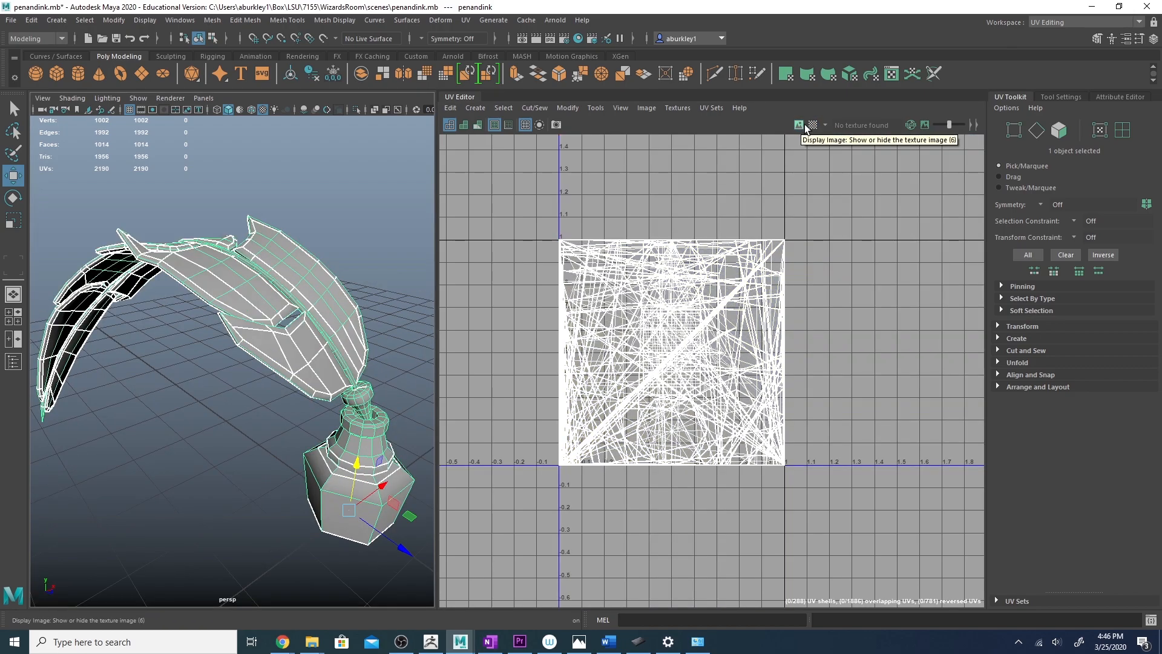
Turn on the black-and-white checker map and display its image behind the UVs in the UV Editor.
{"action": "left_click", "coordinate": [811, 125]}
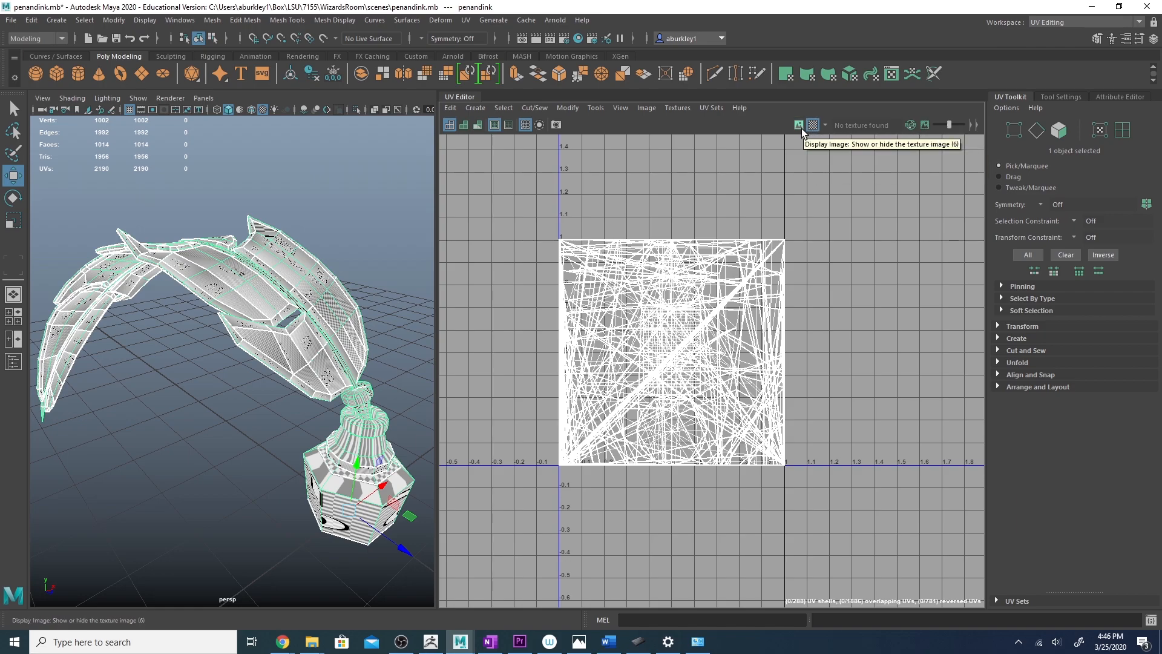
{"action": "left_click", "coordinate": [799, 126]}
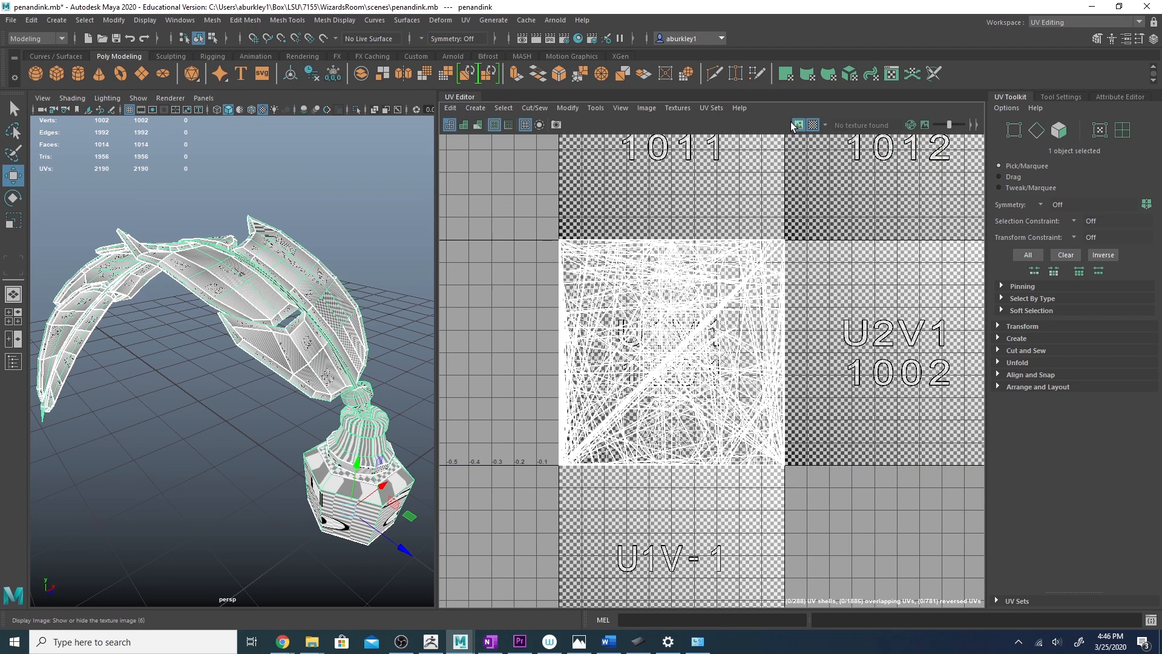
{"action": "right_click_drag", "start_coordinate": [606, 278], "coordinate": [457, 293], "text": "alt"}
{"action": "right_click_drag", "start_coordinate": [738, 274], "coordinate": [690, 276], "text": "alt"}
{"action": "middle_click_drag", "start_coordinate": [860, 241], "coordinate": [792, 268], "text": "alt"}
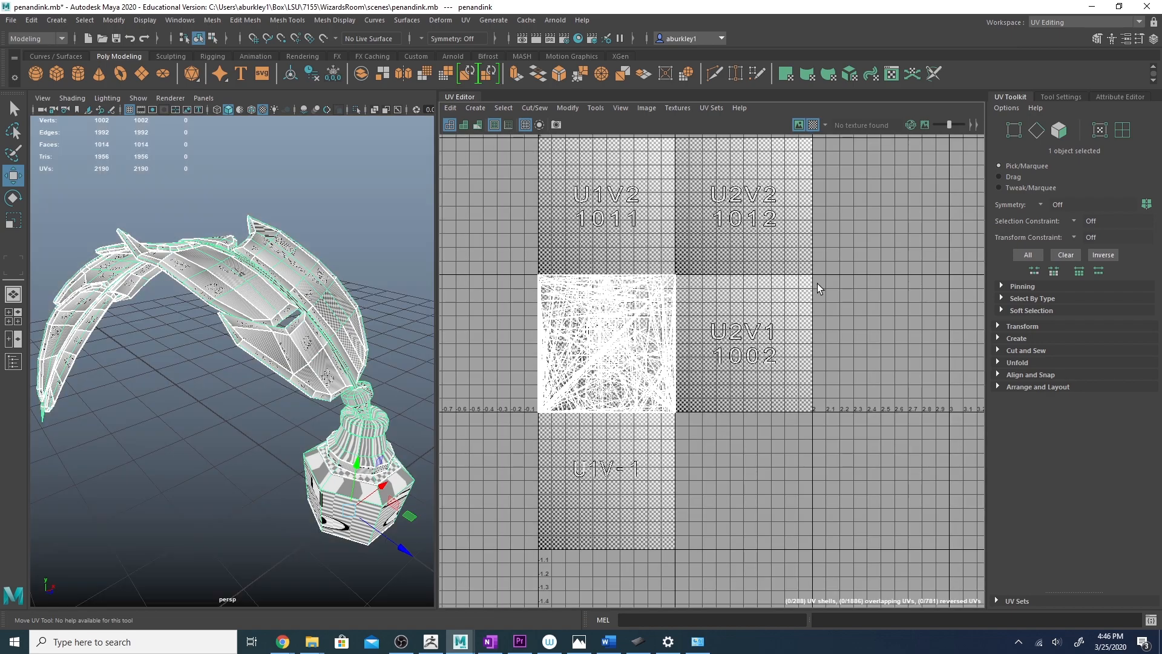
Change the backgrounds of the perspective view and the UV Editor to dark grey.
{"action": "key", "text": "alt+b"}
{"action": "key", "text": "alt+b"}
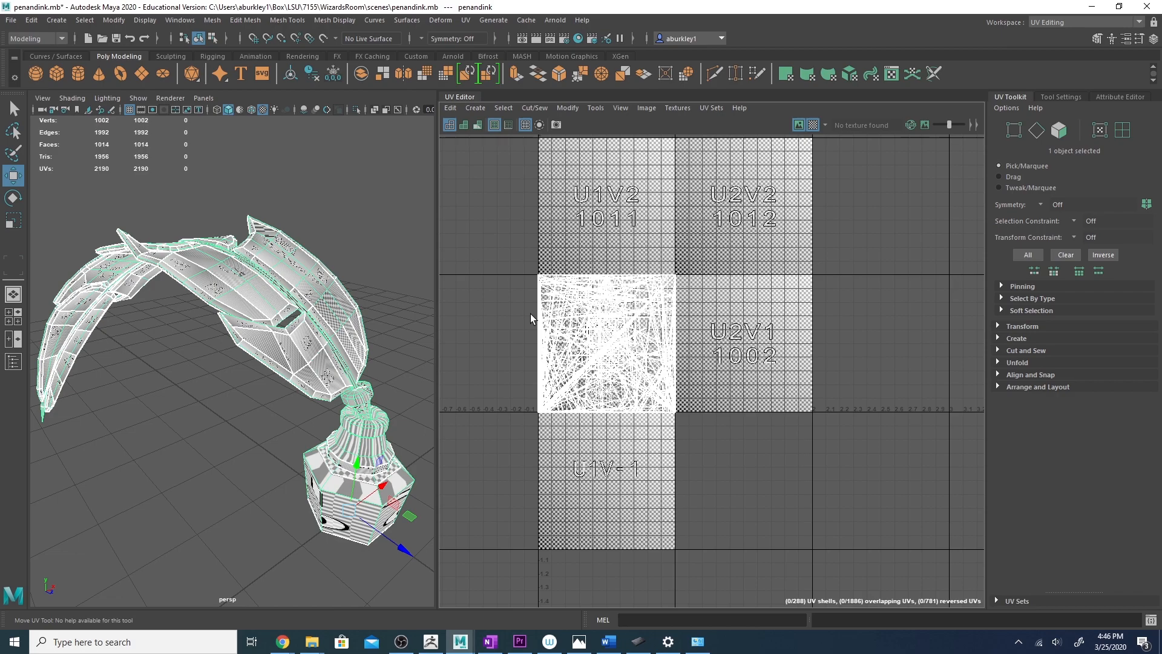
{"action": "left_click_drag", "start_coordinate": [397, 290], "coordinate": [344, 273], "text": "alt"}
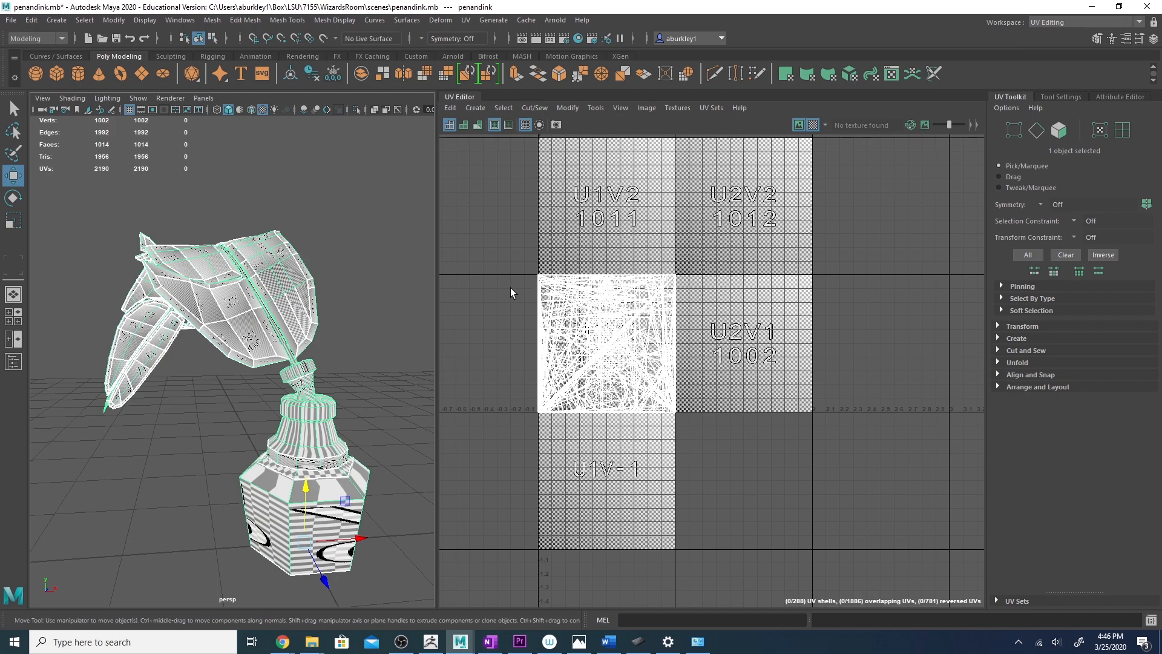
Switch the checker map to multi-color mode and toggle the texture image off and back on.
{"action": "scroll", "coordinate": [605, 278], "scroll_direction": "up", "scroll_amount": 3}
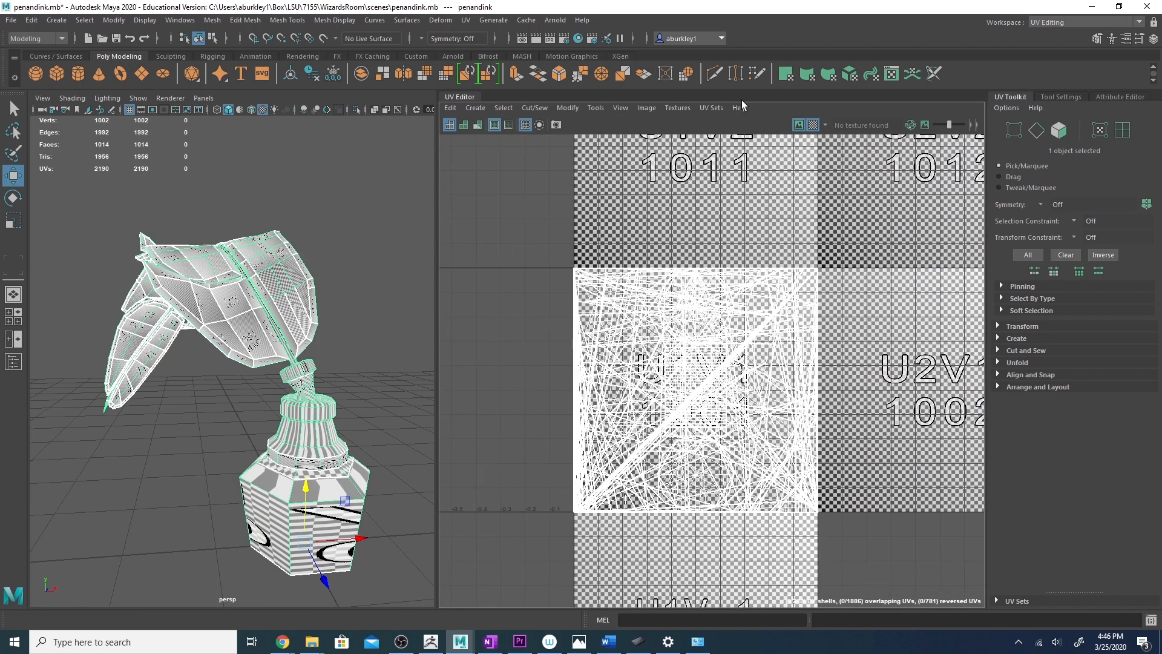
{"action": "right_click", "coordinate": [812, 125]}
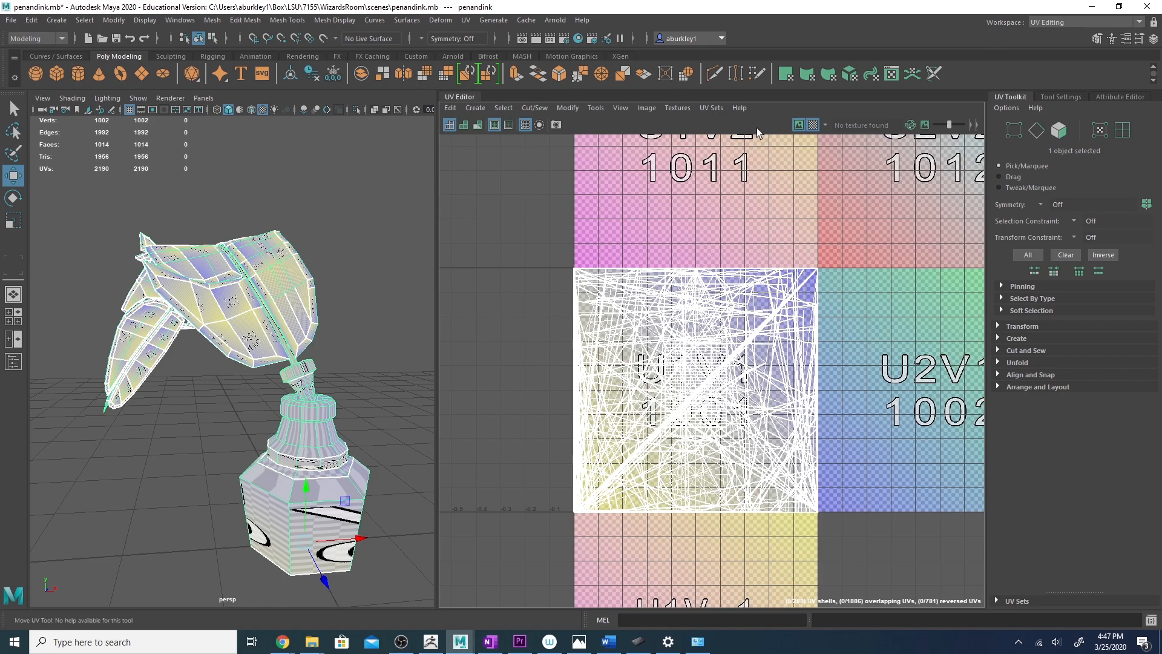
{"action": "left_click", "coordinate": [800, 126]}
{"action": "left_click", "coordinate": [799, 126]}
Select all UVs, move them into the neighboring U2V1 tile and bring them back into the U1V1 tile.
{"action": "middle_click_drag", "start_coordinate": [787, 294], "coordinate": [765, 268], "text": "alt"}
{"action": "mouse_move", "coordinate": [357, 281]}
{"action": "left_mouse_down", "text": "alt"}
{"action": "mouse_move", "coordinate": [387, 296]}
{"action": "mouse_move", "coordinate": [382, 310]}
{"action": "left_mouse_up", "text": "alt"}
{"action": "right_click_drag", "start_coordinate": [779, 266], "coordinate": [462, 260], "text": "alt"}
{"action": "middle_click_drag", "start_coordinate": [777, 189], "coordinate": [736, 212], "text": "alt"}
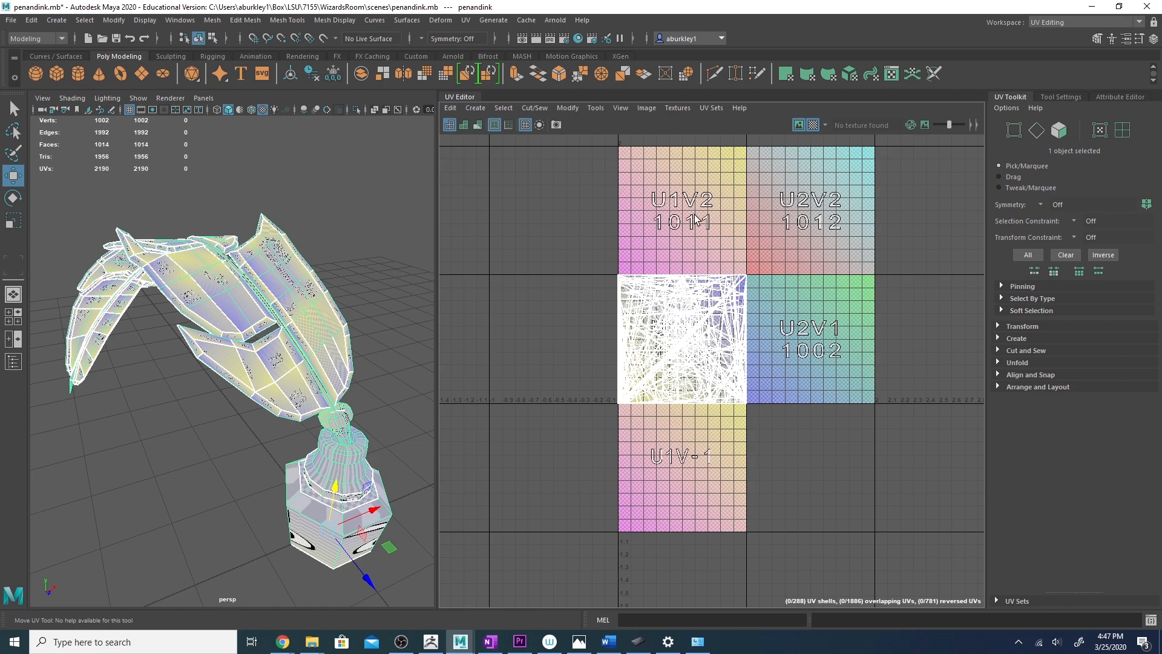
{"action": "right_click_drag", "start_coordinate": [669, 282], "coordinate": [720, 282]}
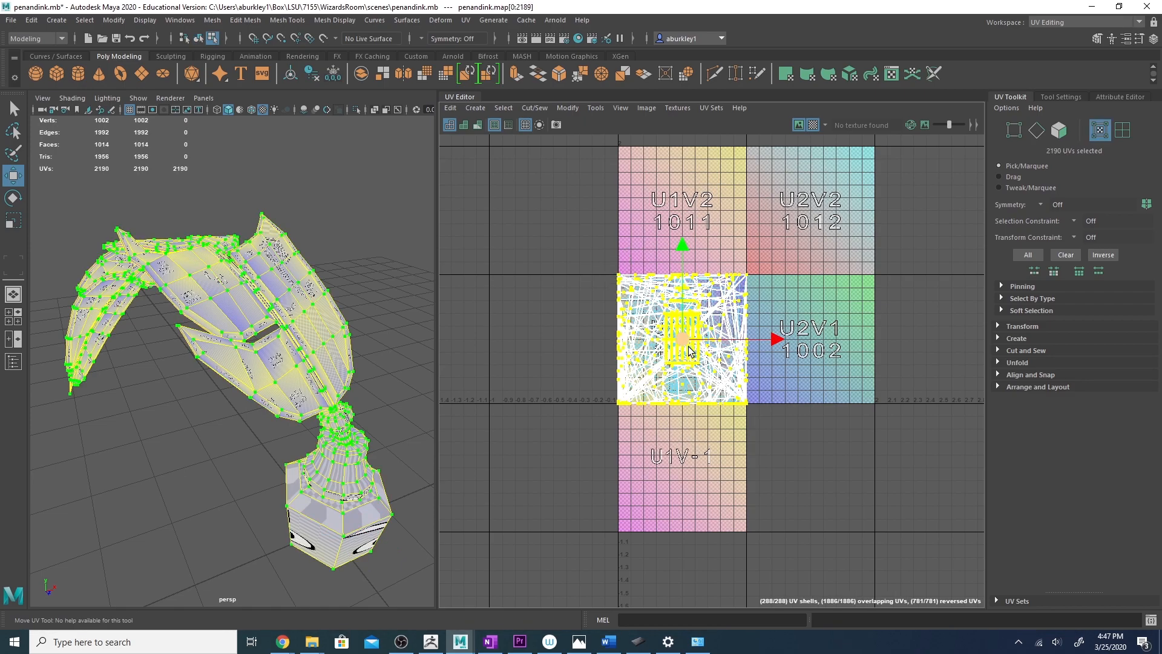
{"action": "left_click_drag", "start_coordinate": [683, 341], "coordinate": [790, 351]}
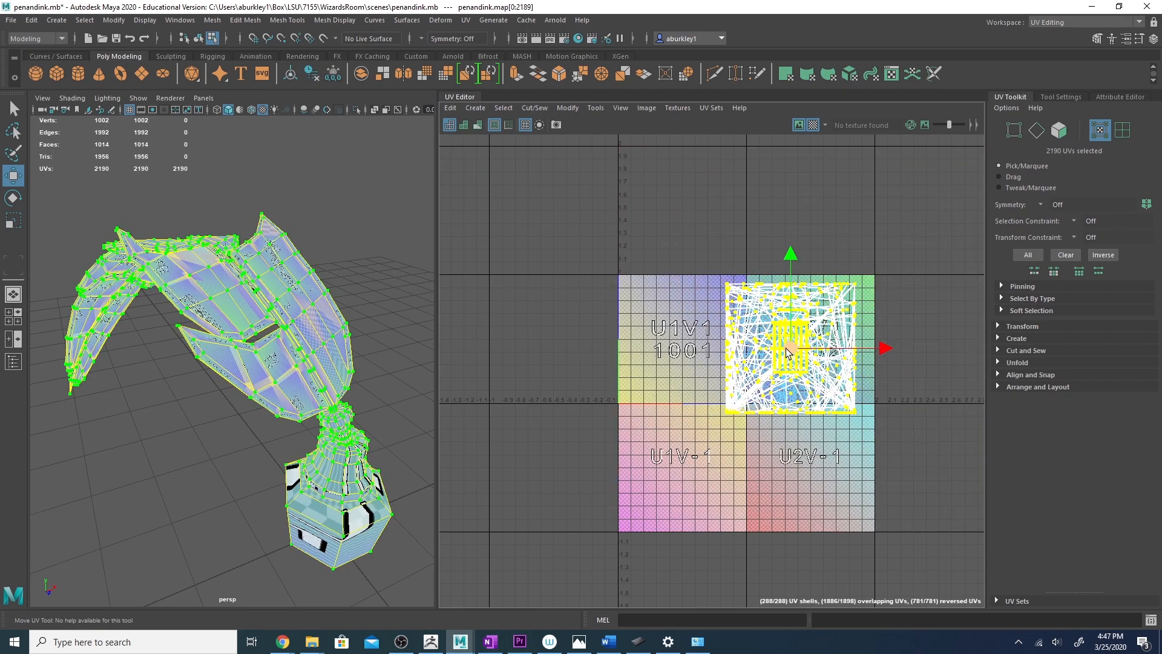
{"action": "mouse_move", "coordinate": [784, 351]}
{"action": "left_mouse_down"}
{"action": "mouse_move", "coordinate": [726, 336]}
{"action": "mouse_move", "coordinate": [714, 369]}
{"action": "mouse_move", "coordinate": [590, 361]}
{"action": "mouse_move", "coordinate": [566, 297]}
{"action": "mouse_move", "coordinate": [591, 262]}
{"action": "mouse_move", "coordinate": [639, 253]}
{"action": "mouse_move", "coordinate": [704, 265]}
{"action": "mouse_move", "coordinate": [704, 339]}
{"action": "mouse_move", "coordinate": [699, 350]}
{"action": "mouse_move", "coordinate": [684, 344]}
{"action": "left_mouse_up"}
Scale all UVs down so that they sit well inside the U1V1 tile.
{"action": "key", "text": "r"}
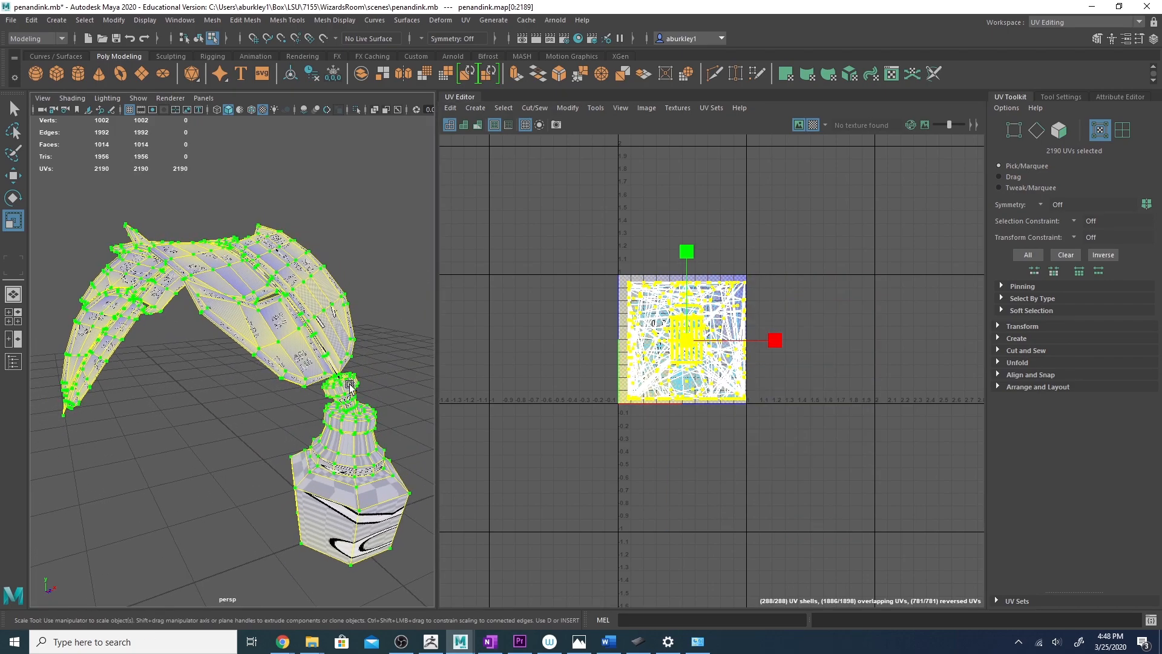
{"action": "key", "text": "f"}
{"action": "scroll", "coordinate": [784, 327], "scroll_direction": "down", "scroll_amount": 3}
{"action": "key", "text": "w"}
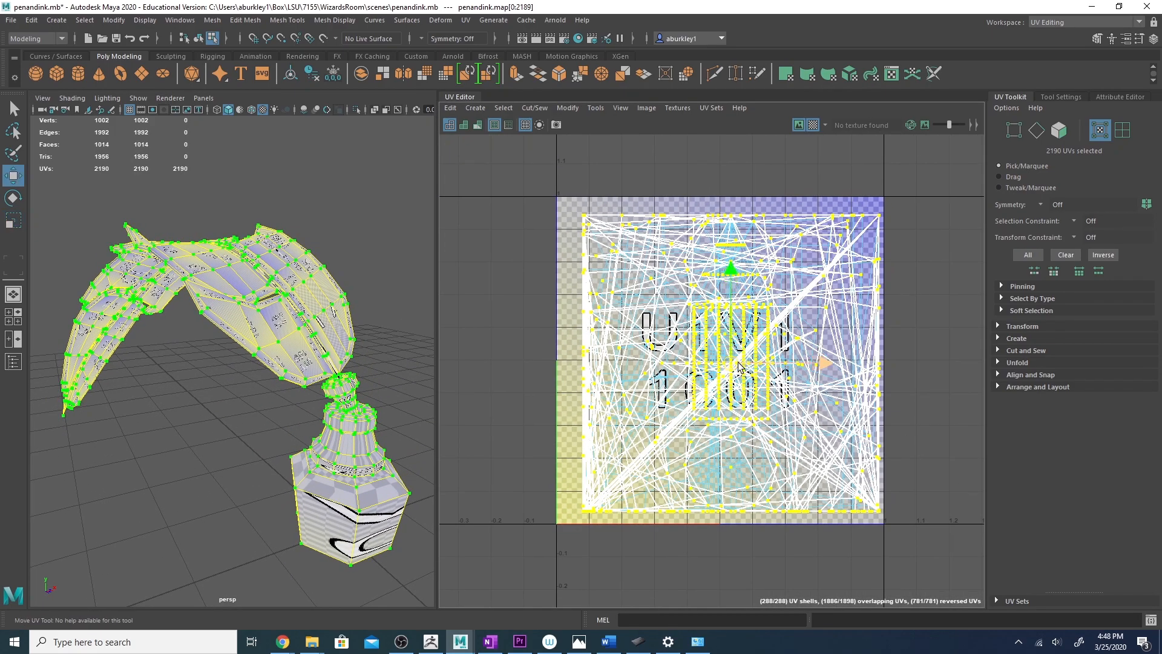
{"action": "middle_click_drag", "start_coordinate": [817, 305], "coordinate": [814, 290], "text": "alt"}
{"action": "key", "text": "r"}
{"action": "mouse_move", "coordinate": [709, 348]}
{"action": "left_mouse_down"}
{"action": "mouse_move", "coordinate": [699, 348]}
{"action": "mouse_move", "coordinate": [786, 352]}
{"action": "mouse_move", "coordinate": [593, 363]}
{"action": "mouse_move", "coordinate": [691, 356]}
{"action": "left_mouse_up"}
Examine the distortion and size differences of the checker pattern across the feather's faces.
{"action": "scroll", "coordinate": [480, 172], "scroll_direction": "down", "scroll_amount": 1}
{"action": "middle_click_drag", "start_coordinate": [480, 173], "coordinate": [442, 149], "text": "alt"}
{"action": "left_click_drag", "start_coordinate": [317, 314], "coordinate": [180, 303], "text": "alt"}
{"action": "left_click_drag", "start_coordinate": [382, 311], "coordinate": [158, 258], "text": "alt"}
{"action": "scroll", "coordinate": [314, 253], "scroll_direction": "up", "scroll_amount": 5}
{"action": "middle_click_drag", "start_coordinate": [348, 159], "coordinate": [337, 270], "text": "alt"}
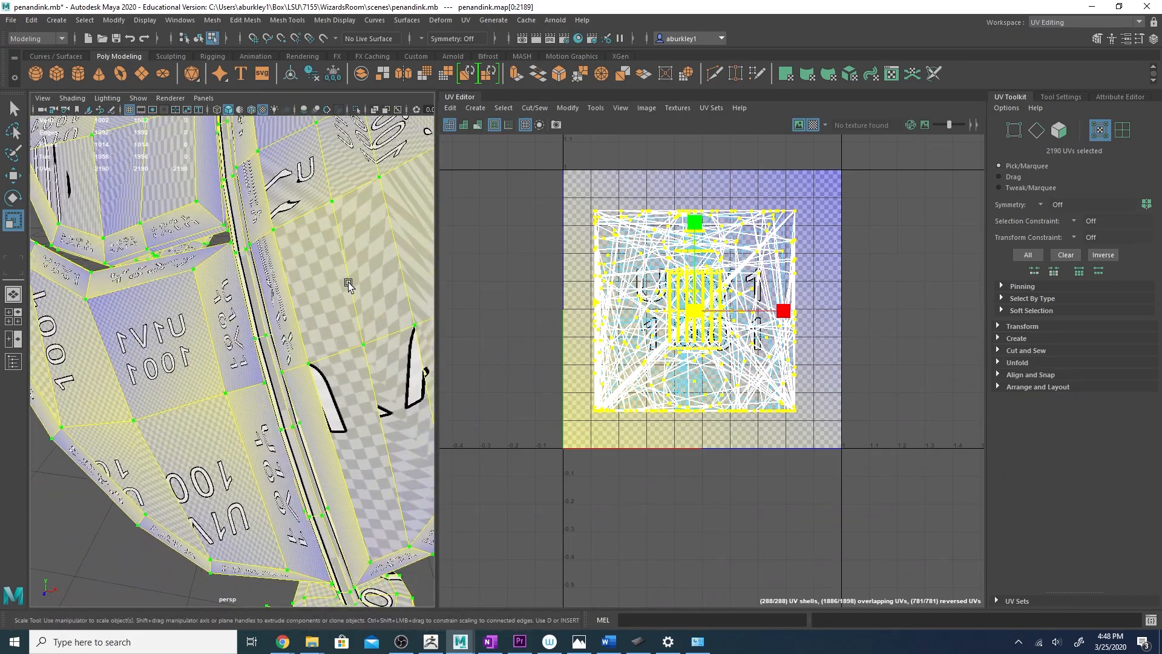
{"action": "scroll", "coordinate": [338, 269], "scroll_direction": "down", "scroll_amount": 6}
{"action": "left_click_drag", "start_coordinate": [285, 290], "coordinate": [266, 241], "text": "alt"}
Switch to face mode, select every face of the mesh and delete all its existing UVs.
{"action": "right_click_drag", "start_coordinate": [266, 242], "coordinate": [273, 261]}
{"action": "left_click", "coordinate": [275, 260]}
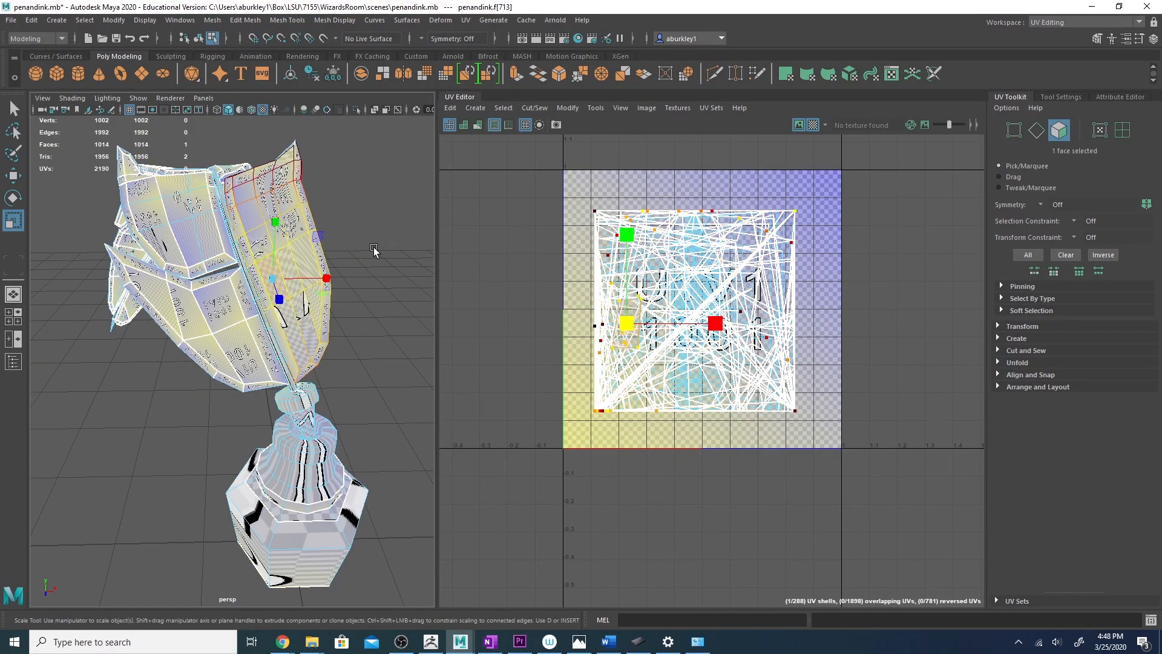
{"action": "scroll", "coordinate": [380, 281], "scroll_direction": "down", "scroll_amount": 3}
{"action": "left_click_drag", "start_coordinate": [73, 185], "coordinate": [385, 530]}
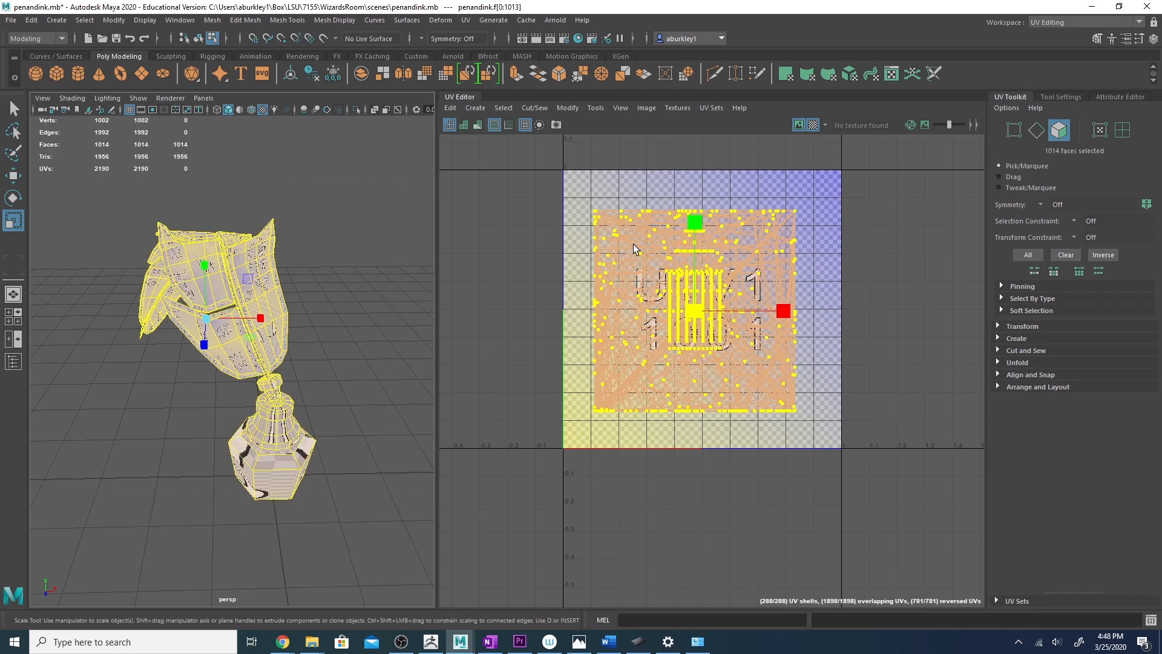
{"action": "middle_click_drag", "start_coordinate": [687, 240], "coordinate": [655, 246], "text": "alt"}
{"action": "key", "text": "Delete"}
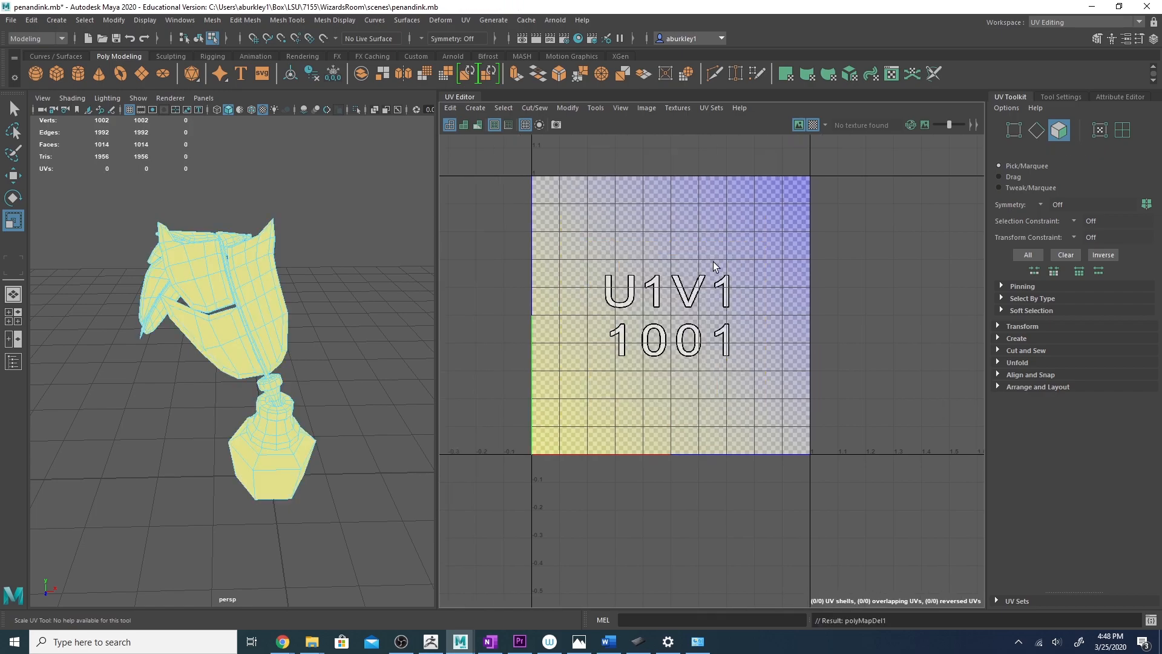
Select all faces of the mesh and create new UVs with a Camera-Based projection from an angled view.
{"action": "left_click_drag", "start_coordinate": [242, 370], "coordinate": [289, 318], "text": "alt"}
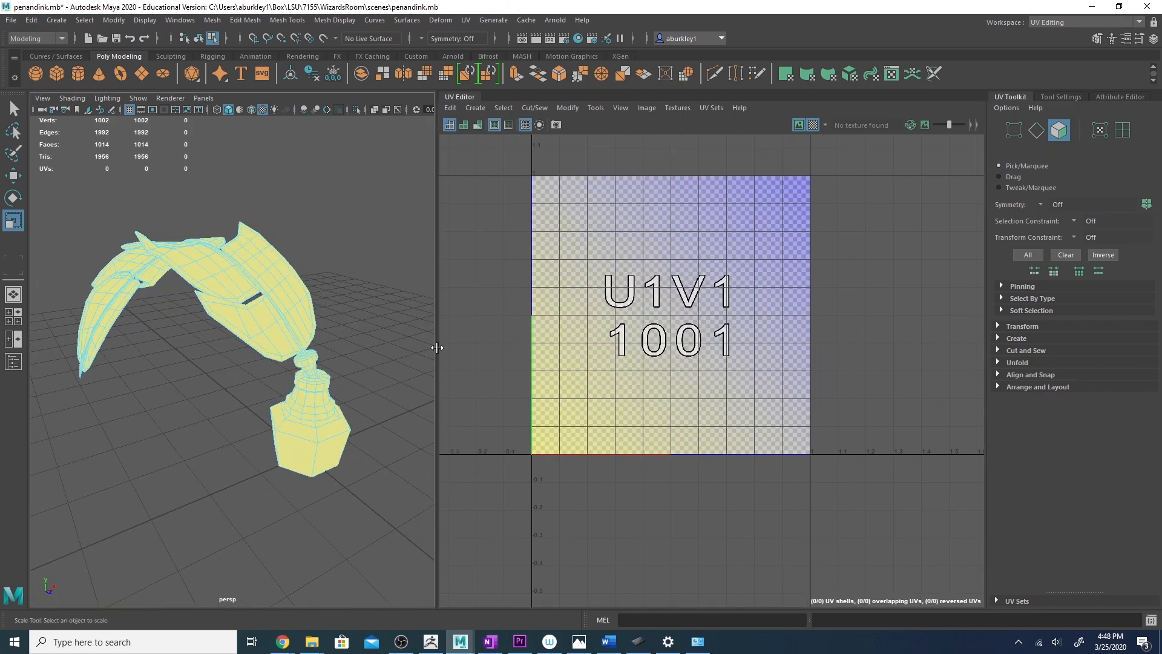
{"action": "left_click_drag", "start_coordinate": [380, 255], "coordinate": [373, 249], "text": "alt"}
{"action": "mouse_move", "coordinate": [369, 160]}
{"action": "left_mouse_down"}
{"action": "mouse_move", "coordinate": [204, 539]}
{"action": "mouse_move", "coordinate": [63, 542]}
{"action": "left_mouse_up"}
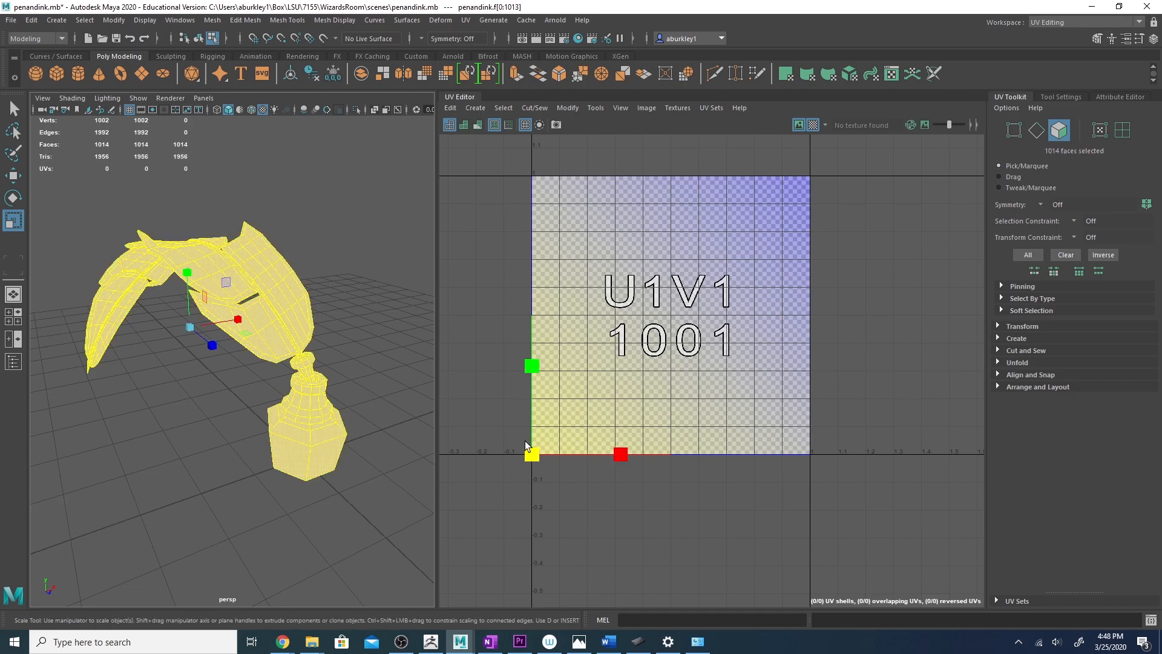
{"action": "left_click_drag", "start_coordinate": [205, 286], "coordinate": [221, 262], "text": "alt"}
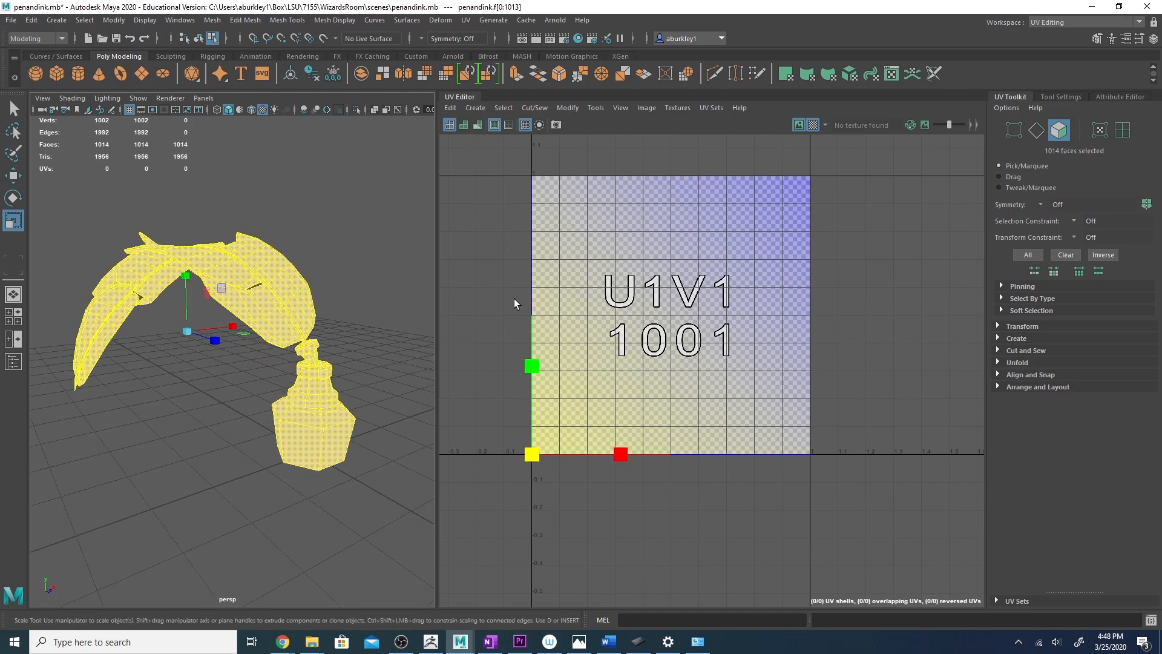
{"action": "left_click", "coordinate": [998, 338]}
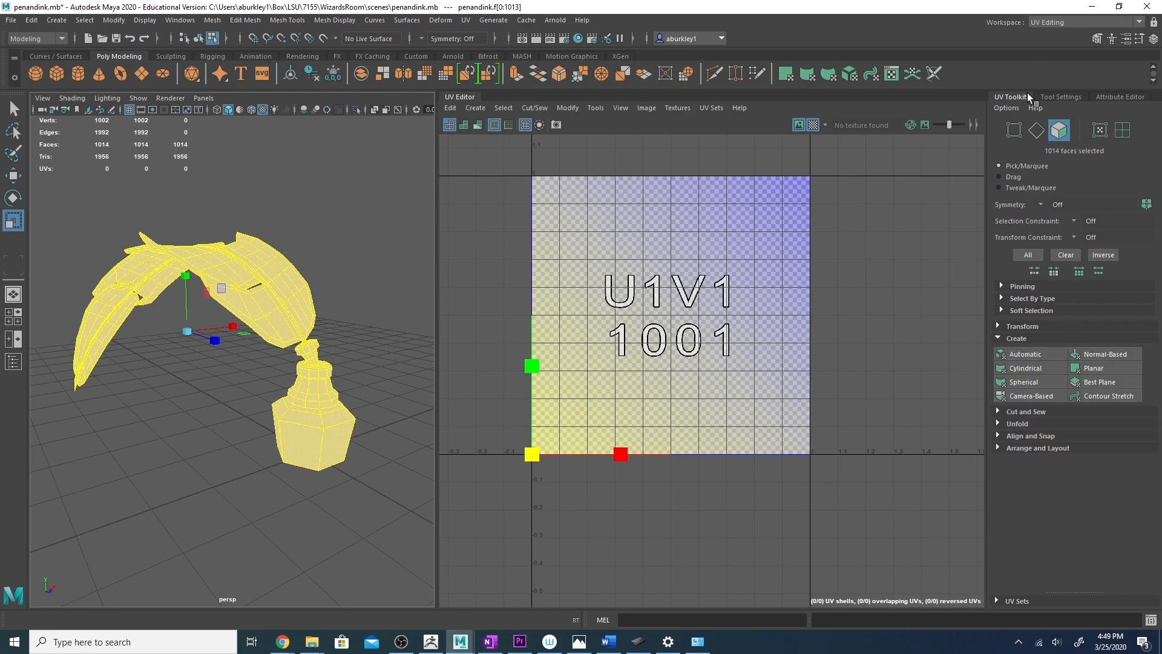
{"action": "left_click", "coordinate": [1032, 397]}
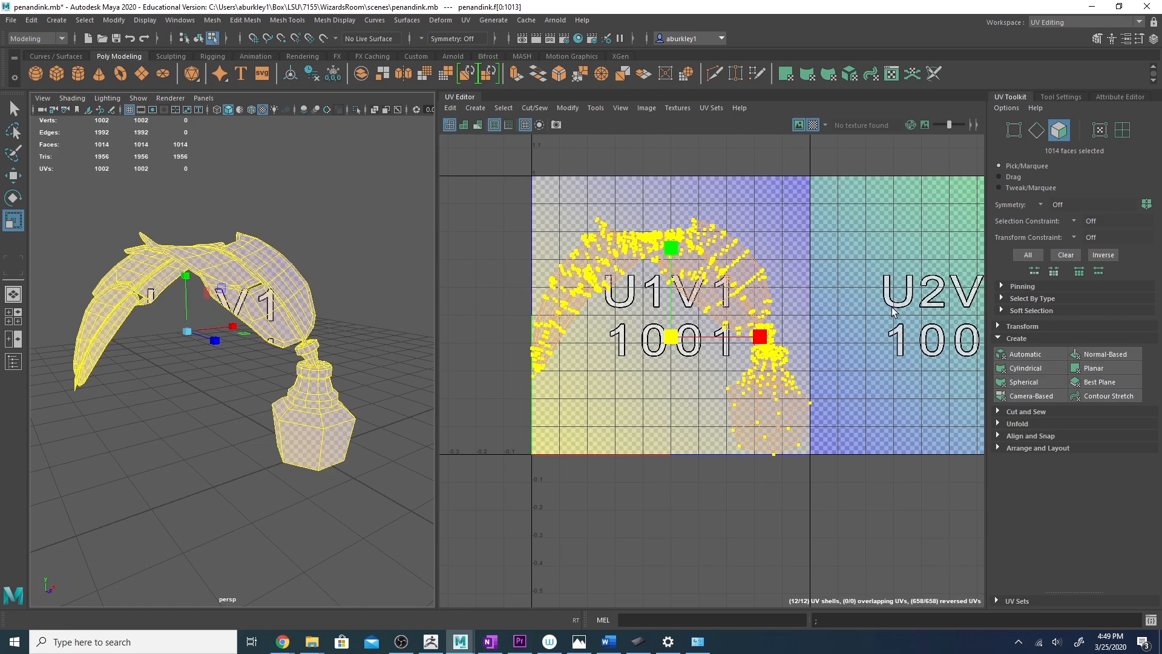
Hide the checker map, clear the face selection by switching to UV mode, and display the UV shells shaded.
{"action": "left_click", "coordinate": [813, 125]}
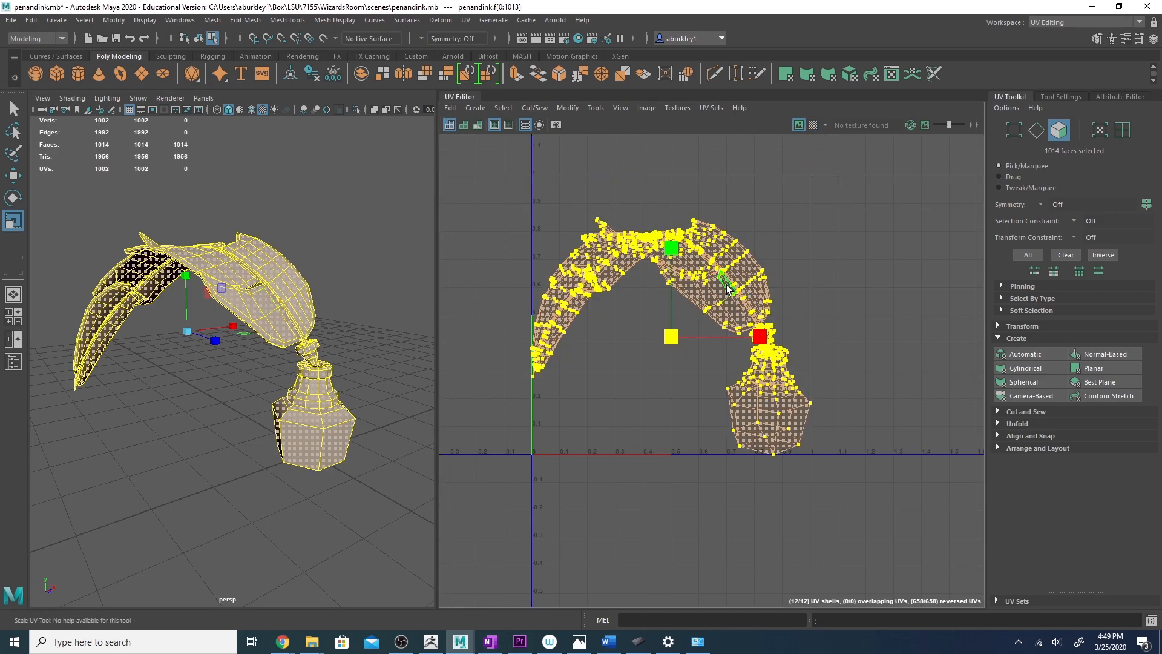
{"action": "scroll", "coordinate": [775, 354], "scroll_direction": "up", "scroll_amount": 2}
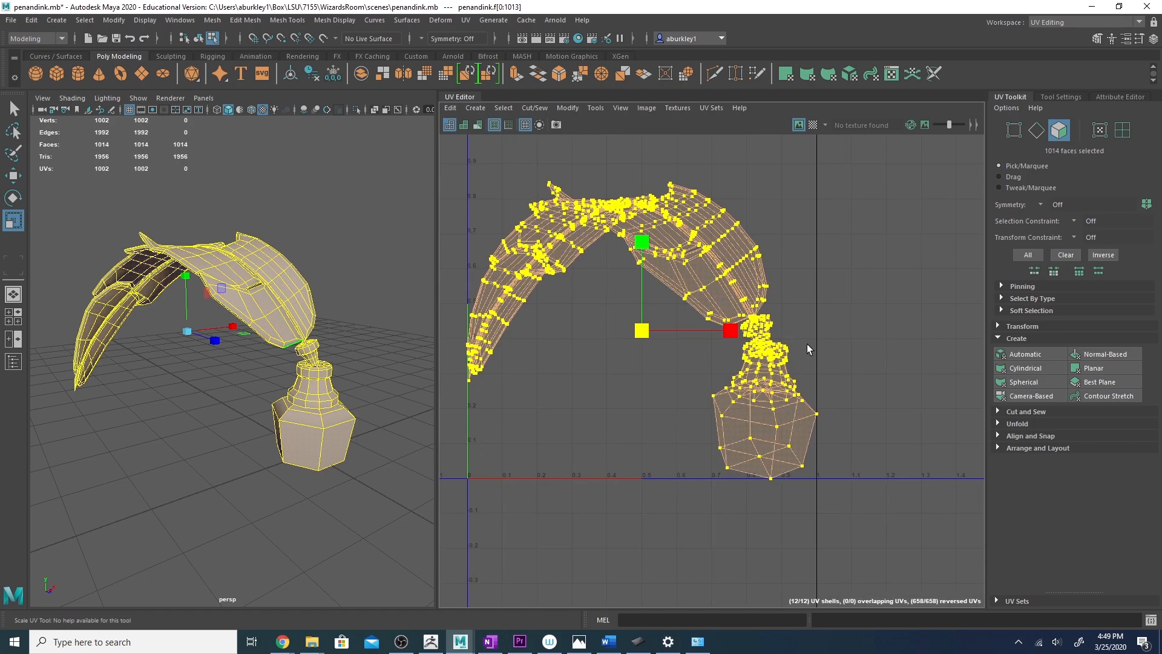
{"action": "right_click_drag", "start_coordinate": [740, 261], "coordinate": [781, 262]}
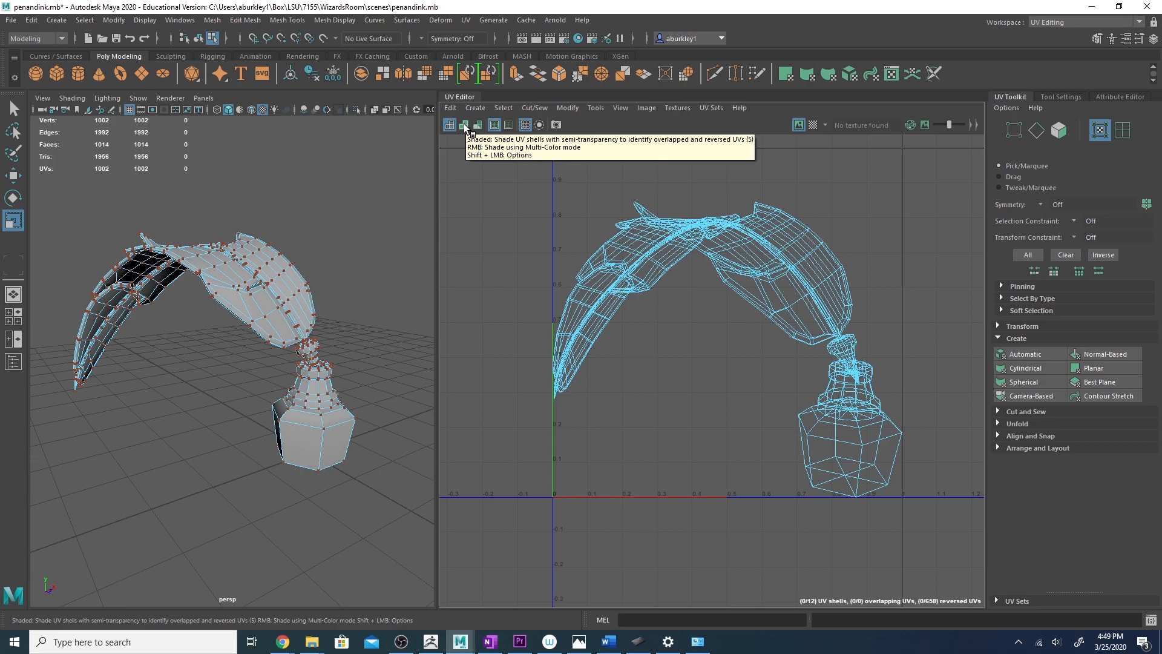
{"action": "left_click", "coordinate": [464, 125]}
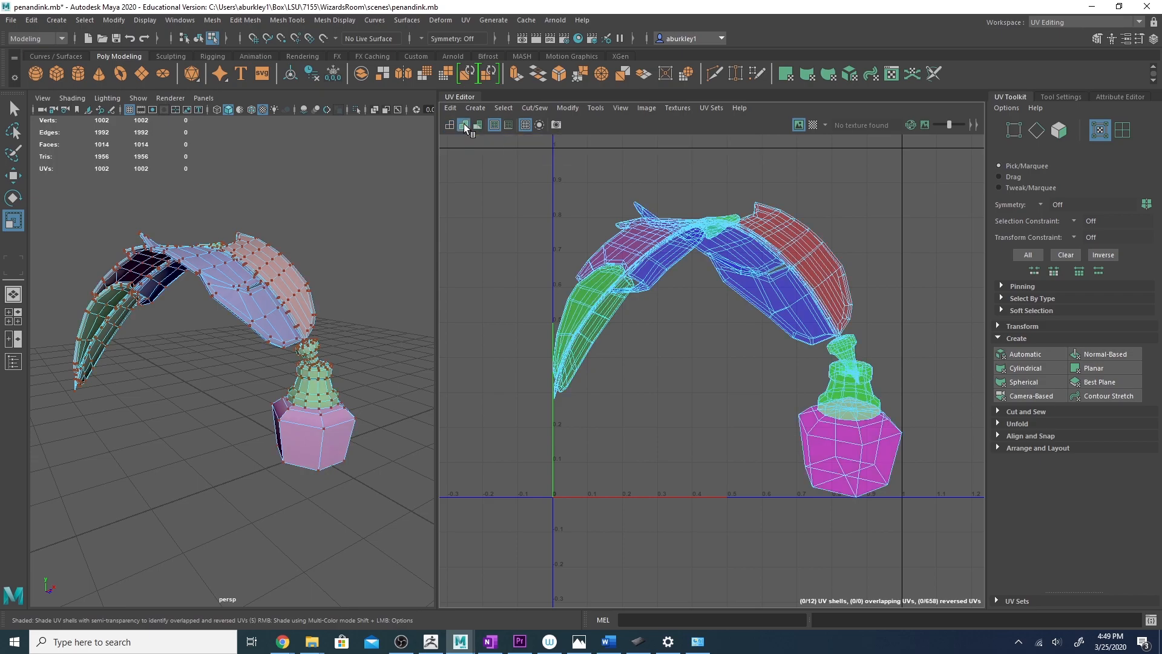
Compare the multi-color shell shading with the standard overlapped/reversed UV shading and keep the standard one.
{"action": "right_click", "coordinate": [464, 123]}
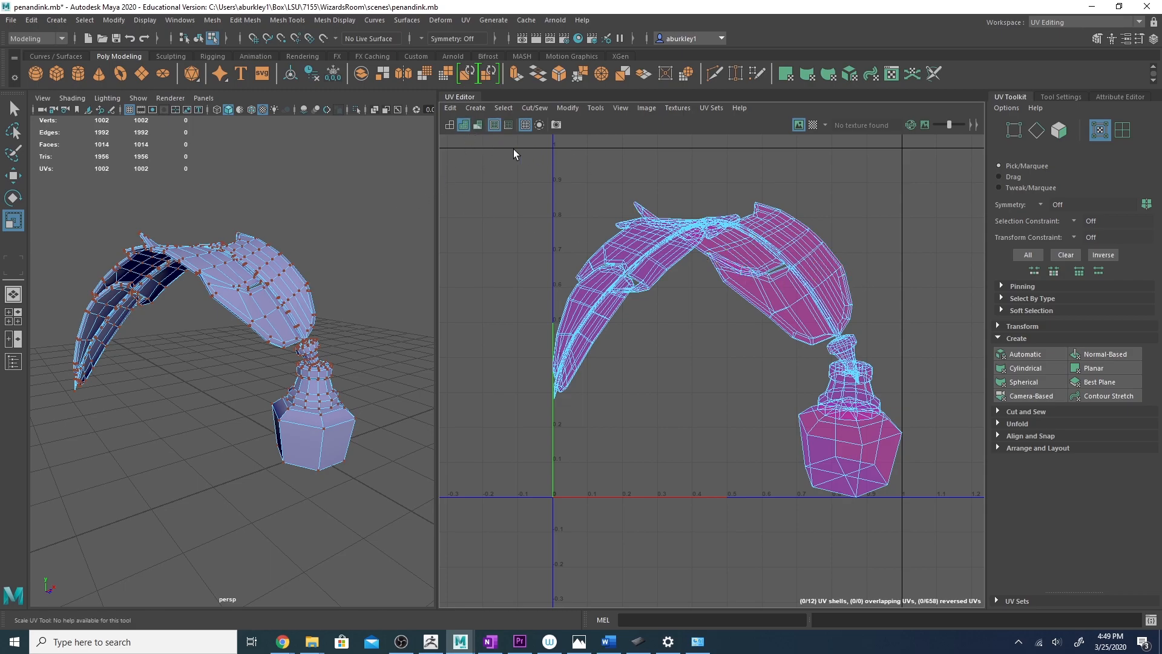
{"action": "right_click", "coordinate": [463, 124]}
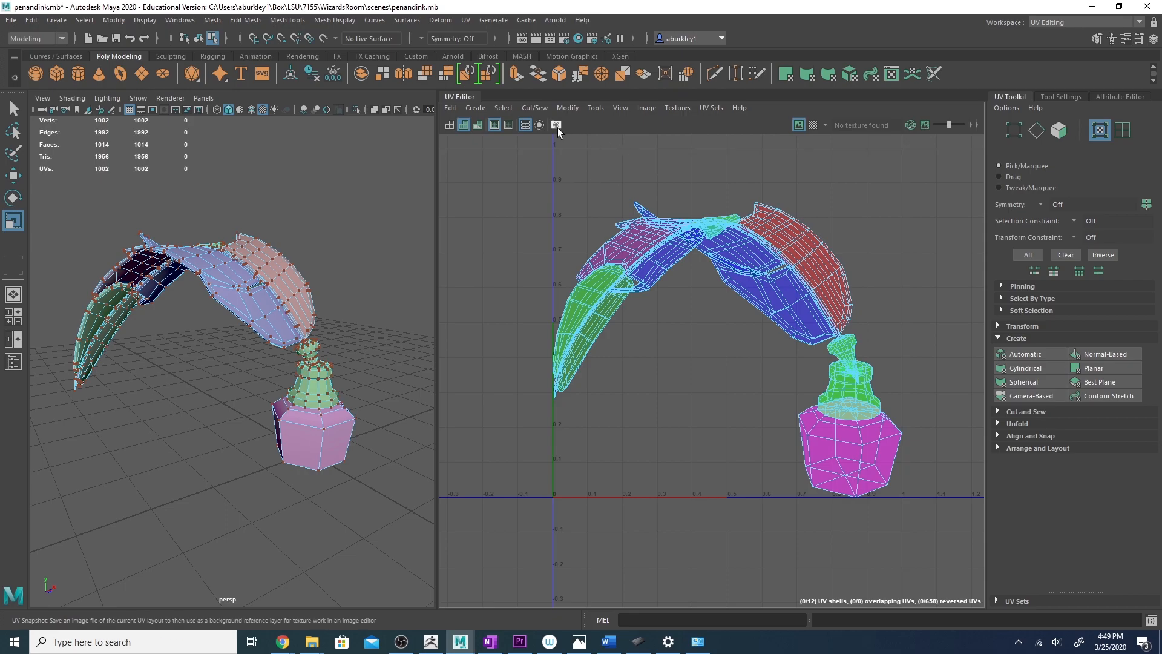
{"action": "left_click", "coordinate": [466, 129]}
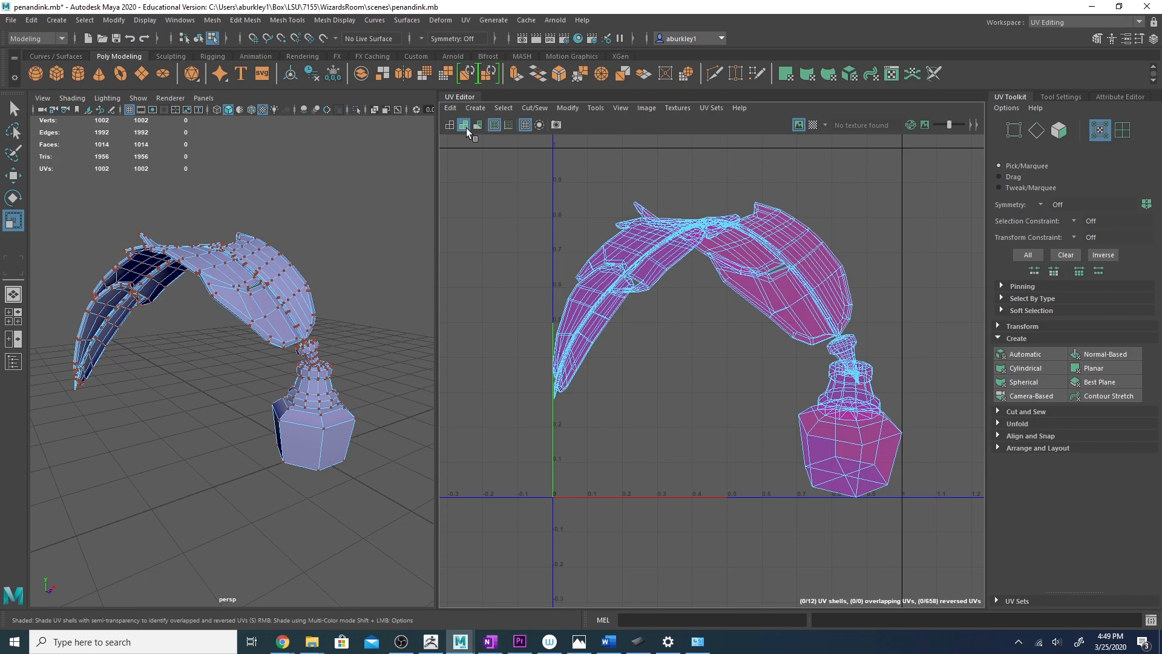
{"action": "middle_click_drag", "start_coordinate": [539, 219], "coordinate": [525, 195], "text": "alt"}
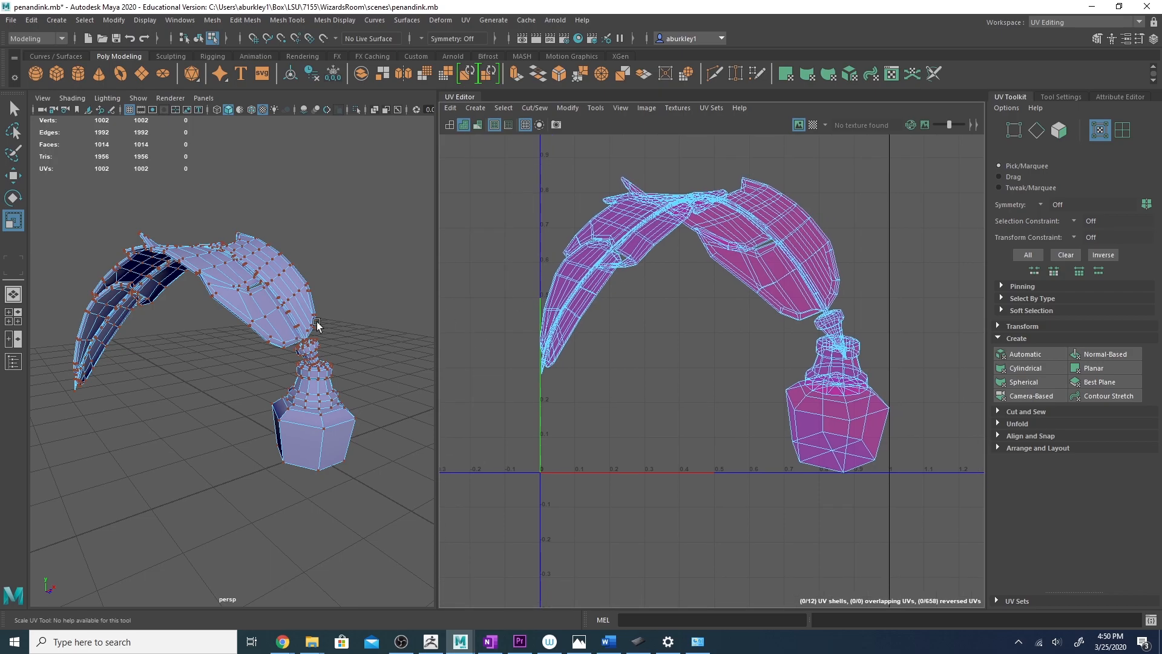
Select the six triangular faces that form the bottom of the ink bottle.
{"action": "left_click_drag", "start_coordinate": [325, 354], "coordinate": [218, 363], "text": "alt"}
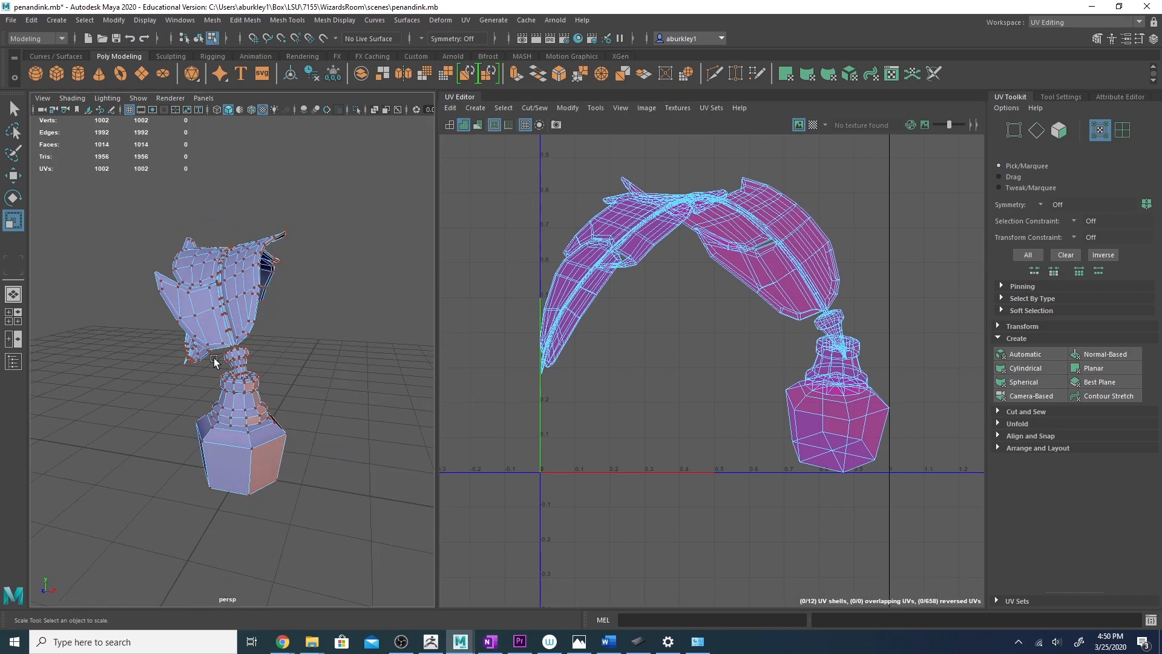
{"action": "right_click_drag", "start_coordinate": [217, 364], "coordinate": [412, 394], "text": "alt"}
{"action": "mouse_move", "coordinate": [360, 417]}
{"action": "middle_mouse_down", "text": "alt"}
{"action": "mouse_move", "coordinate": [359, 323]}
{"action": "mouse_move", "coordinate": [317, 285]}
{"action": "middle_mouse_up", "text": "alt"}
{"action": "mouse_move", "coordinate": [316, 285]}
{"action": "left_mouse_down", "text": "alt"}
{"action": "mouse_move", "coordinate": [306, 314]}
{"action": "mouse_move", "coordinate": [343, 278]}
{"action": "mouse_move", "coordinate": [398, 308]}
{"action": "left_mouse_up", "text": "alt"}
{"action": "mouse_move", "coordinate": [349, 242]}
{"action": "left_mouse_down", "text": "alt"}
{"action": "mouse_move", "coordinate": [290, 246]}
{"action": "mouse_move", "coordinate": [301, 314]}
{"action": "left_mouse_up", "text": "alt"}
{"action": "right_click_drag", "start_coordinate": [302, 314], "coordinate": [312, 331]}
{"action": "left_click", "coordinate": [306, 325]}
{"action": "left_click", "coordinate": [368, 350], "text": "shift"}
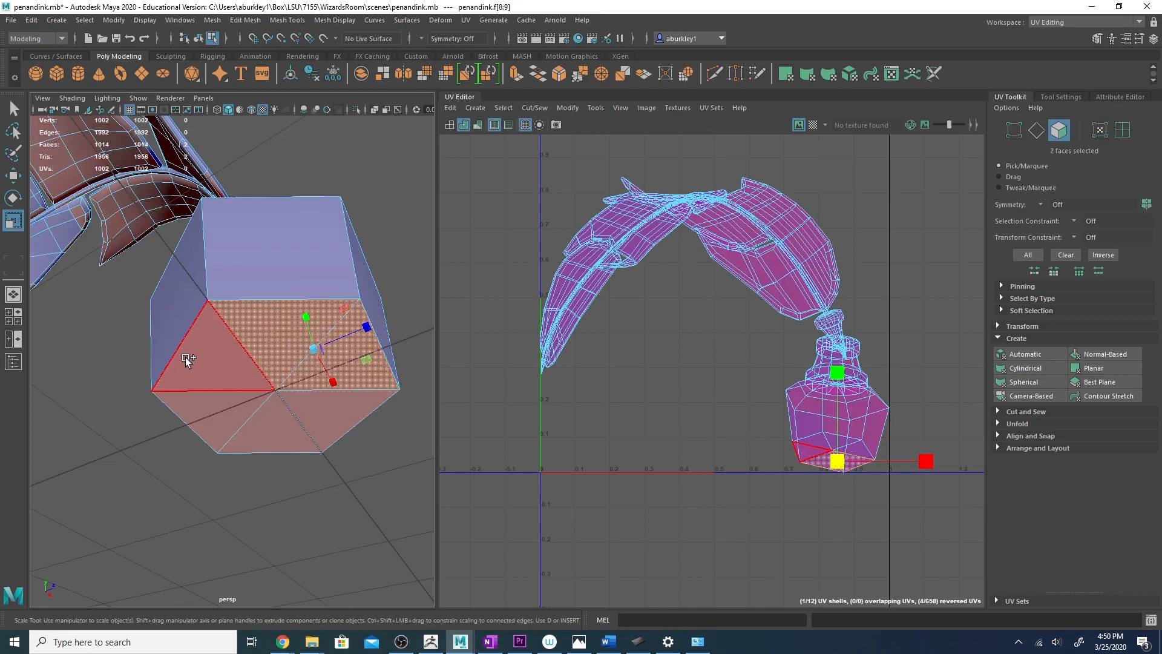
{"action": "left_click", "coordinate": [186, 357], "text": "shift"}
{"action": "left_click", "coordinate": [208, 416], "text": "shift"}
{"action": "left_click", "coordinate": [268, 434], "text": "shift"}
{"action": "left_click", "coordinate": [355, 407], "text": "shift"}
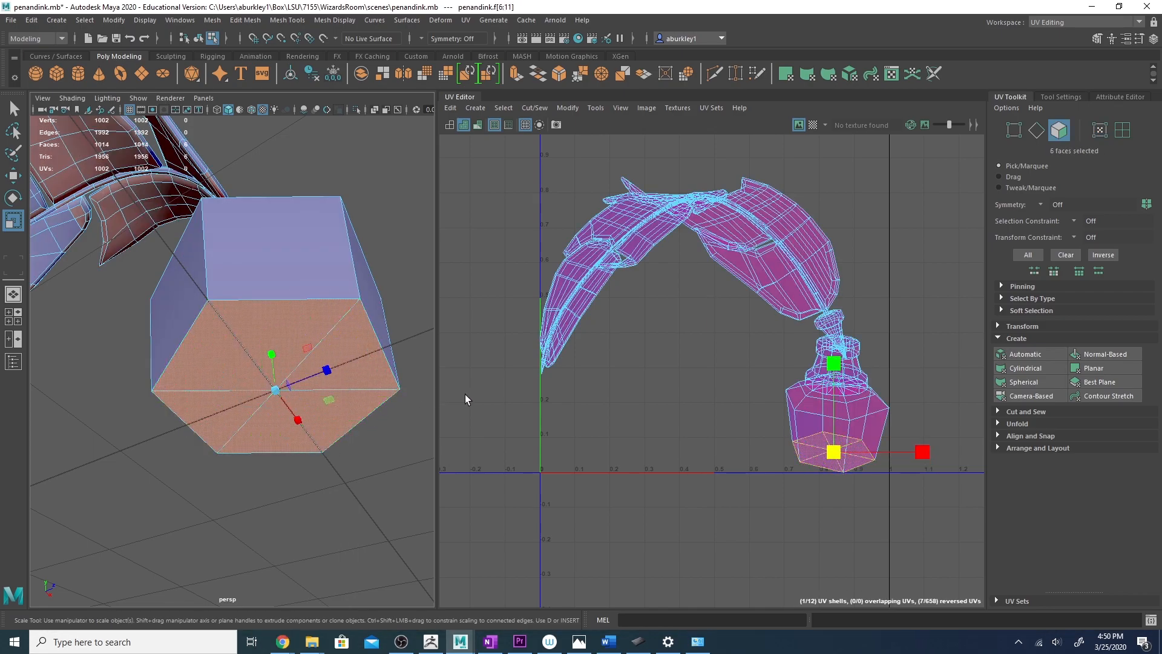
Cut the bottle's bottom faces from the rest of the UVs and move the hexagonal shell aside.
{"action": "middle_click_drag", "start_coordinate": [835, 449], "coordinate": [747, 404], "text": "alt"}
{"action": "right_click_drag", "start_coordinate": [747, 402], "coordinate": [898, 453], "text": "alt"}
{"action": "middle_click_drag", "start_coordinate": [736, 412], "coordinate": [771, 411], "text": "alt"}
{"action": "right_click_drag", "start_coordinate": [772, 412], "coordinate": [775, 365]}
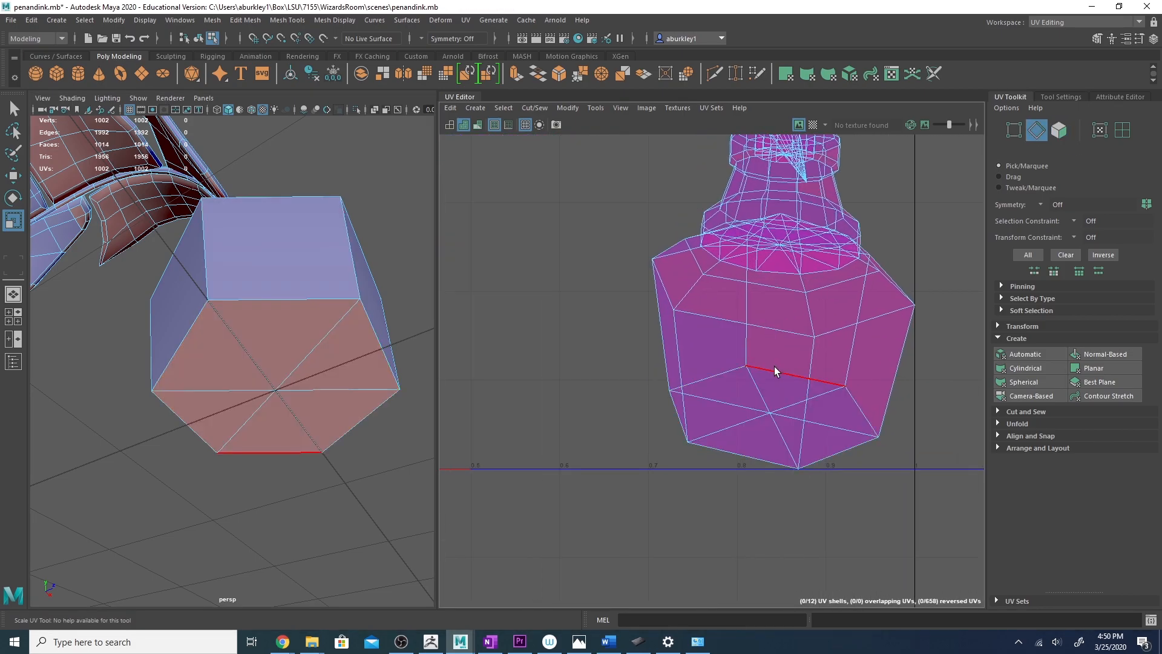
{"action": "left_click", "coordinate": [1007, 412]}
{"action": "left_click", "coordinate": [1012, 448]}
{"action": "right_click_drag", "start_coordinate": [746, 415], "coordinate": [773, 414]}
{"action": "left_click", "coordinate": [773, 417]}
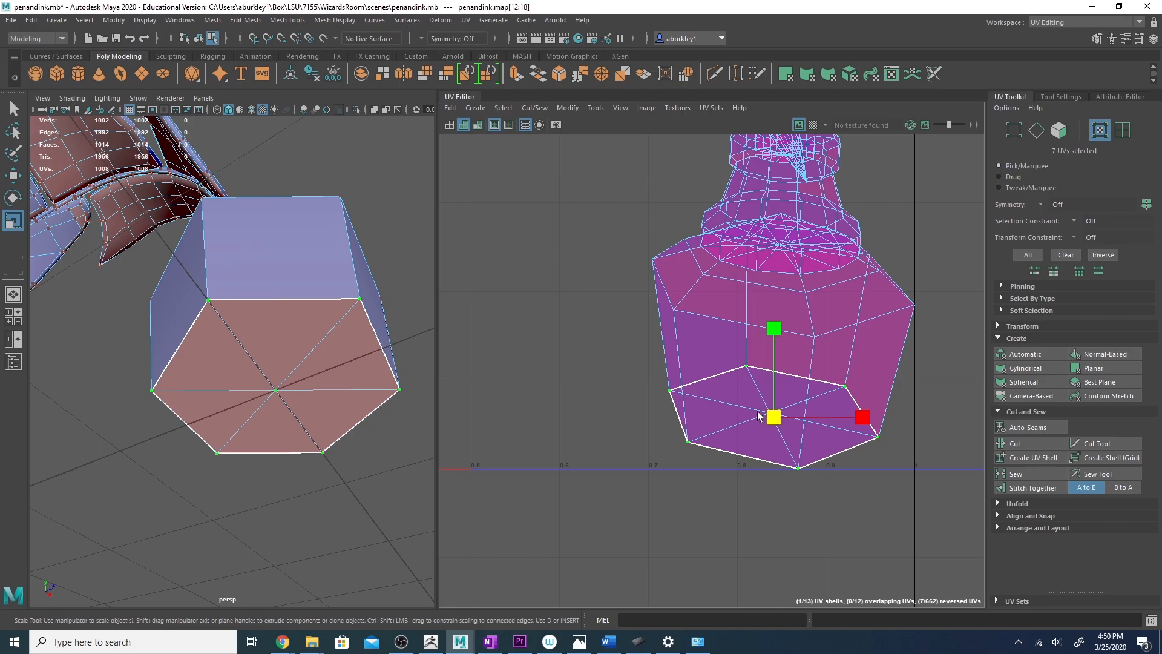
{"action": "key", "text": "w"}
{"action": "left_click_drag", "start_coordinate": [774, 417], "coordinate": [513, 405]}
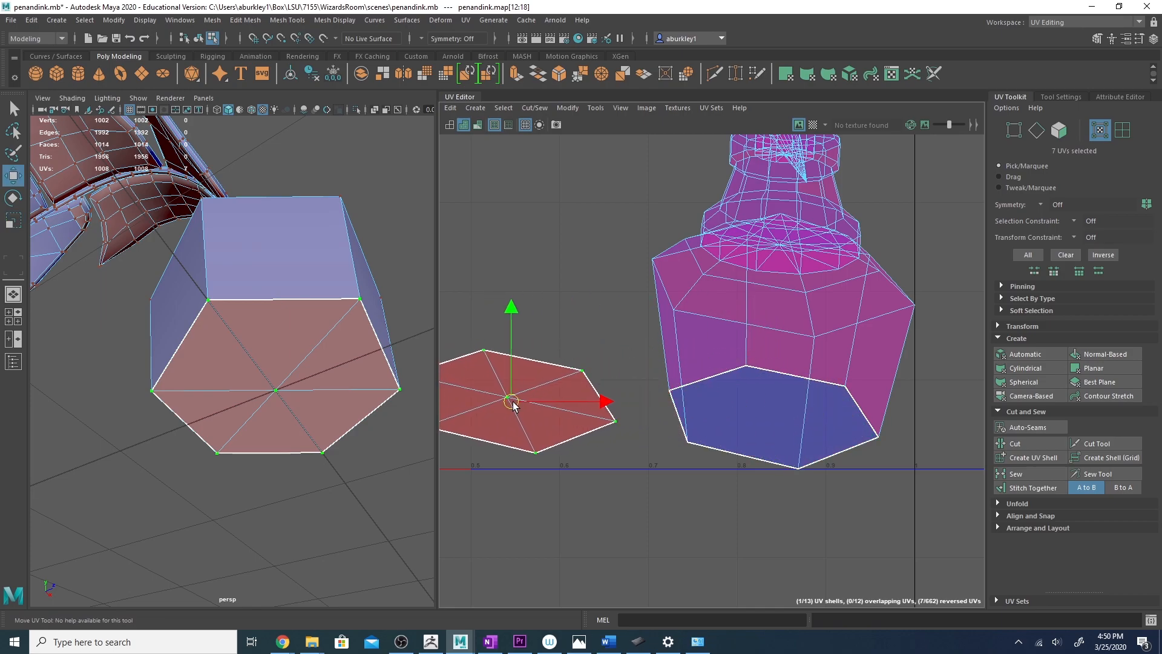
Unfold and optimize the separated bottom shell and show the checker map on it.
{"action": "left_click", "coordinate": [1033, 502]}
{"action": "left_click", "coordinate": [1035, 522]}
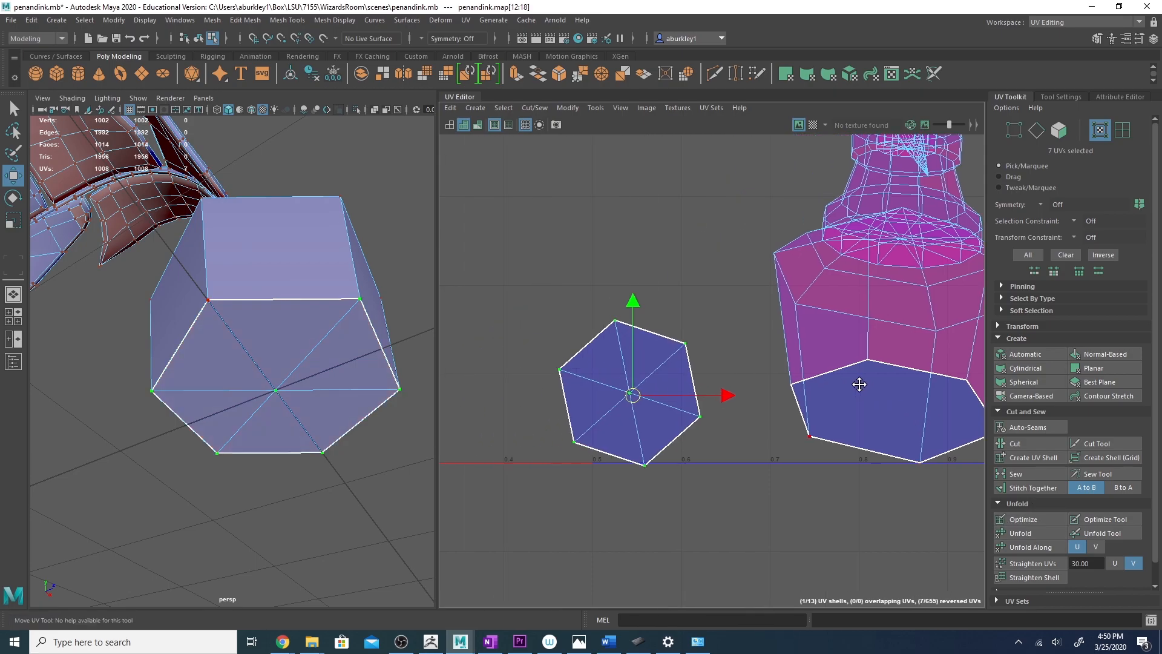
{"action": "left_click", "coordinate": [1023, 518]}
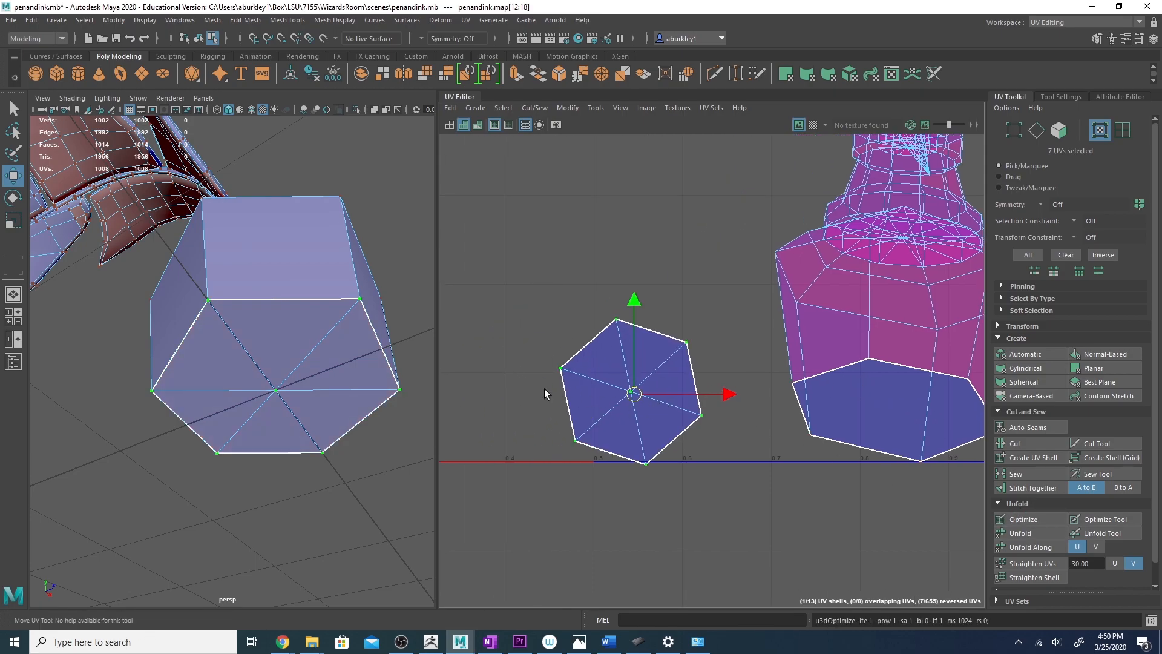
{"action": "left_click", "coordinate": [813, 125]}
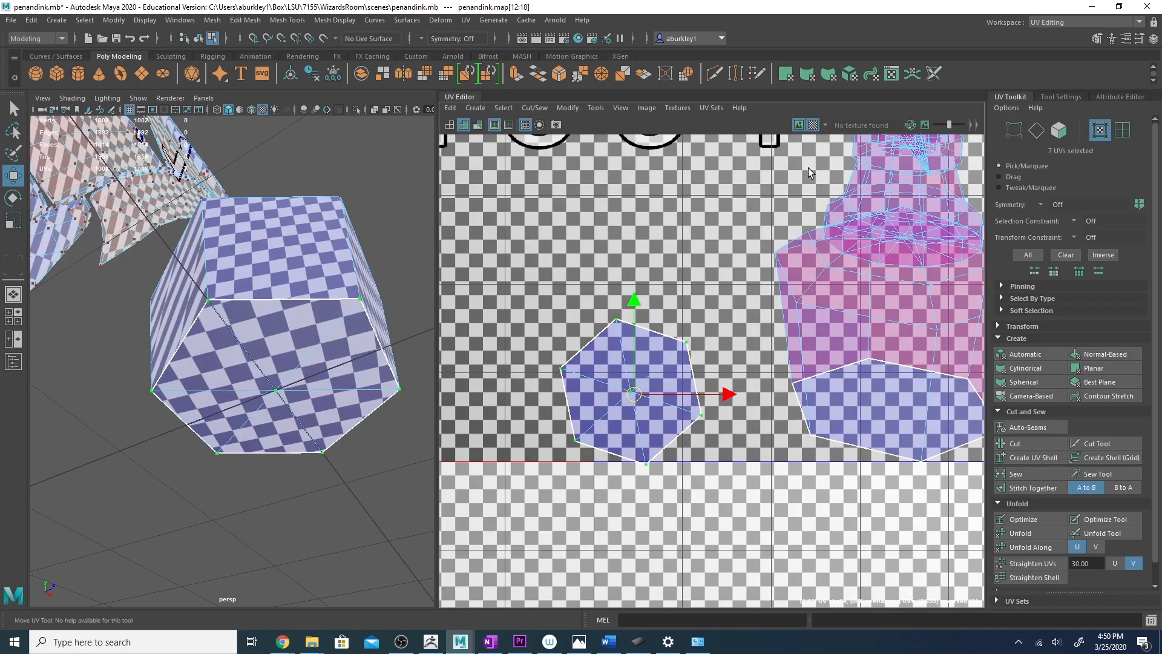
Undo the optimizing, unfolding, moving and cutting of the bottle's bottom shell.
{"action": "key", "text": "ctrl+z"}
{"action": "key", "text": "ctrl+z"}
{"action": "key", "text": "ctrl+z"}
{"action": "key", "text": "ctrl+z"}
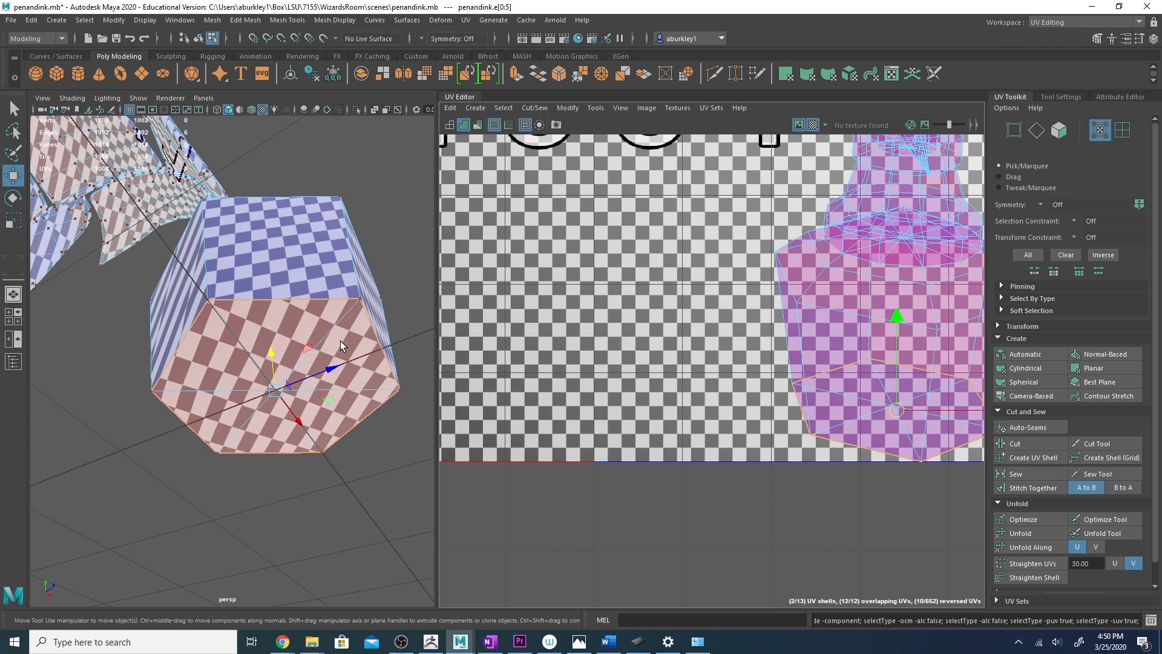
{"action": "left_click_drag", "start_coordinate": [340, 345], "coordinate": [333, 369], "text": "alt"}
{"action": "key", "text": "ctrl+z"}
Switch to face mode and reselect all six triangular faces on the underside of the ink bottle.
{"action": "left_click_drag", "start_coordinate": [291, 378], "coordinate": [318, 311], "text": "alt"}
{"action": "right_click_drag", "start_coordinate": [319, 309], "coordinate": [318, 332]}
{"action": "left_click", "coordinate": [318, 317]}
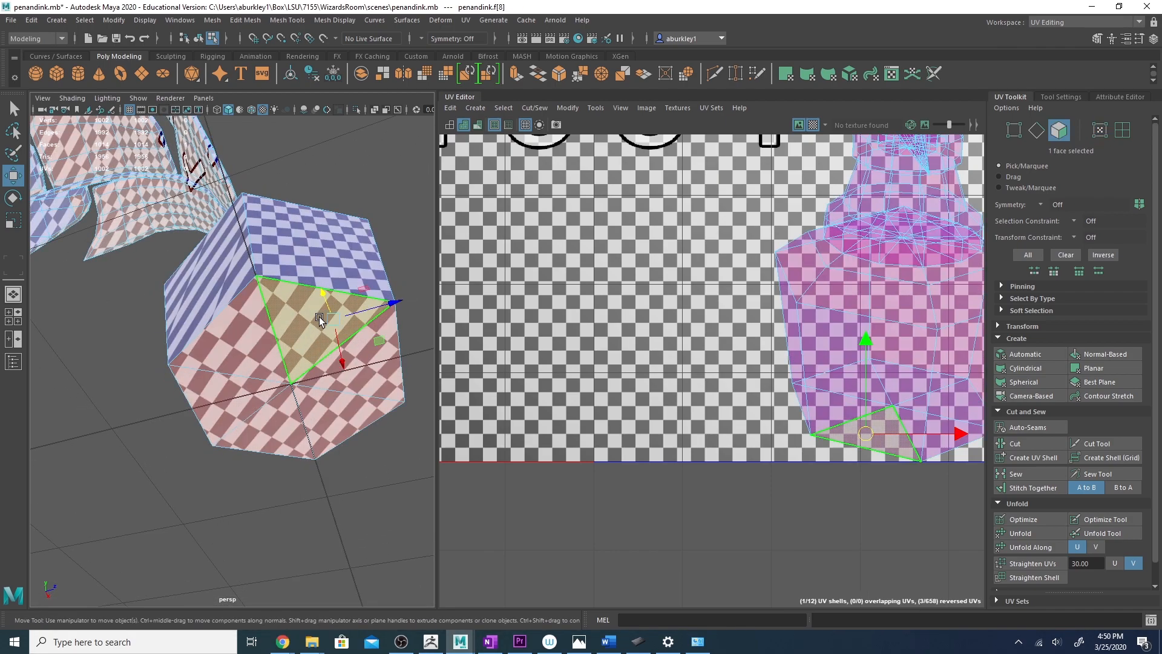
{"action": "left_click", "coordinate": [257, 340], "text": "shift"}
{"action": "left_click", "coordinate": [254, 393], "text": "shift"}
{"action": "left_click", "coordinate": [283, 424], "text": "shift"}
{"action": "left_click", "coordinate": [348, 413], "text": "shift"}
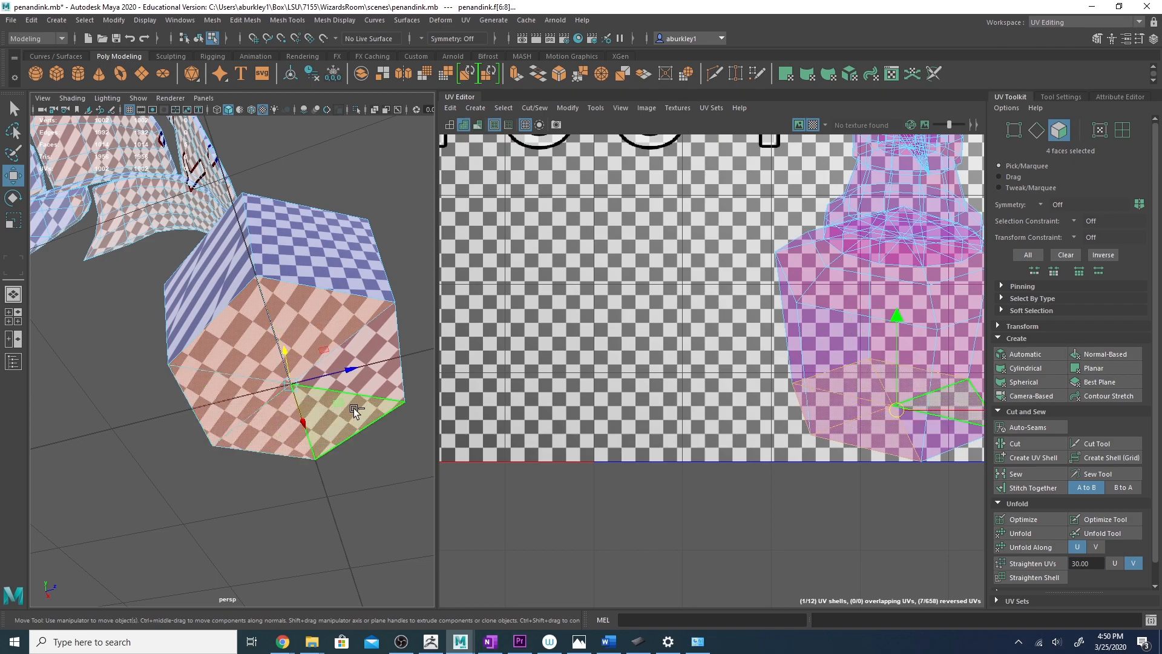
{"action": "left_click", "coordinate": [390, 351], "text": "shift"}
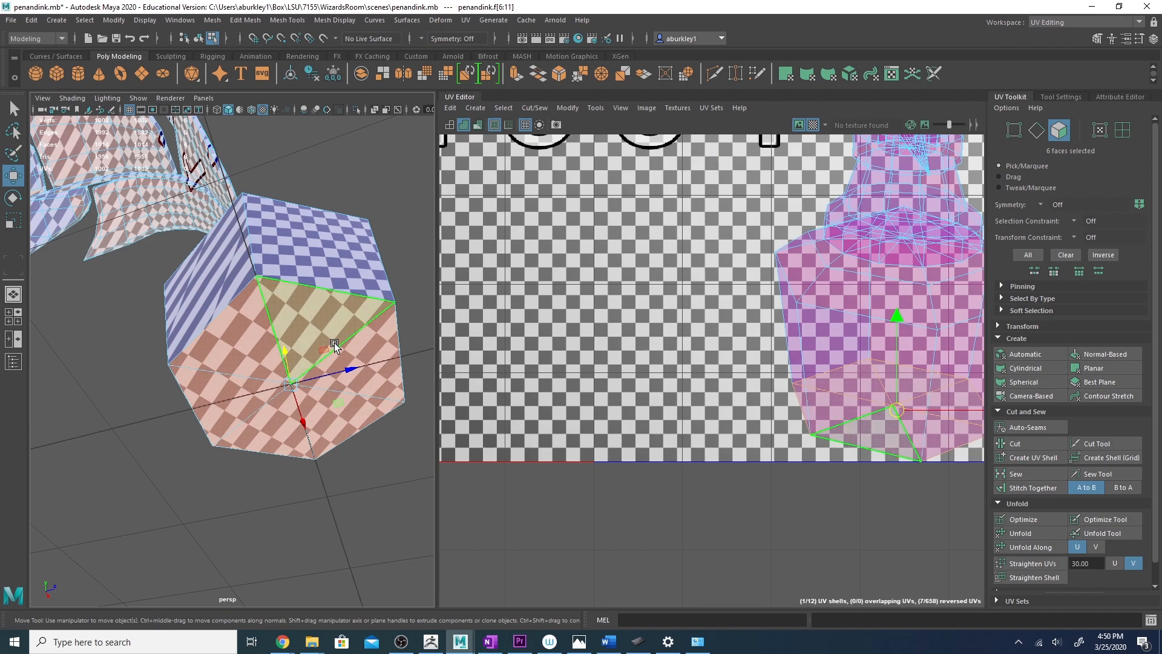
Create new UVs for the six bottom faces with a Camera-Based projection and hide the checker map.
{"action": "left_click_drag", "start_coordinate": [372, 368], "coordinate": [306, 406], "text": "alt"}
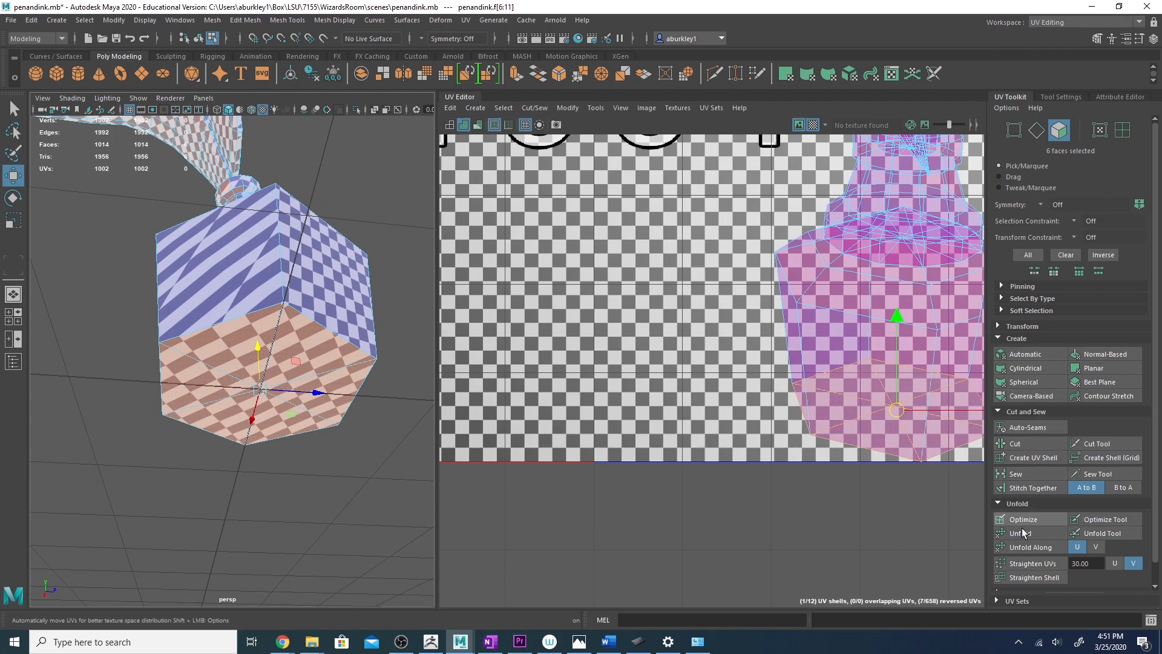
{"action": "left_click", "coordinate": [1031, 396]}
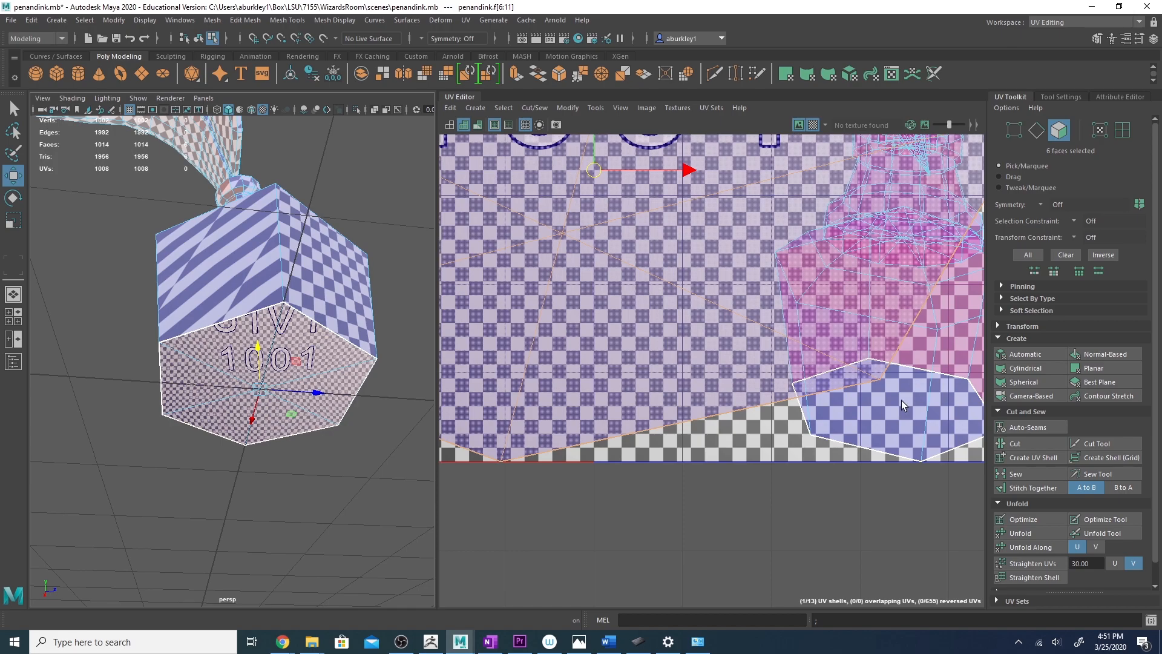
{"action": "scroll", "coordinate": [847, 387], "scroll_direction": "down", "scroll_amount": 9}
{"action": "key", "text": "r"}
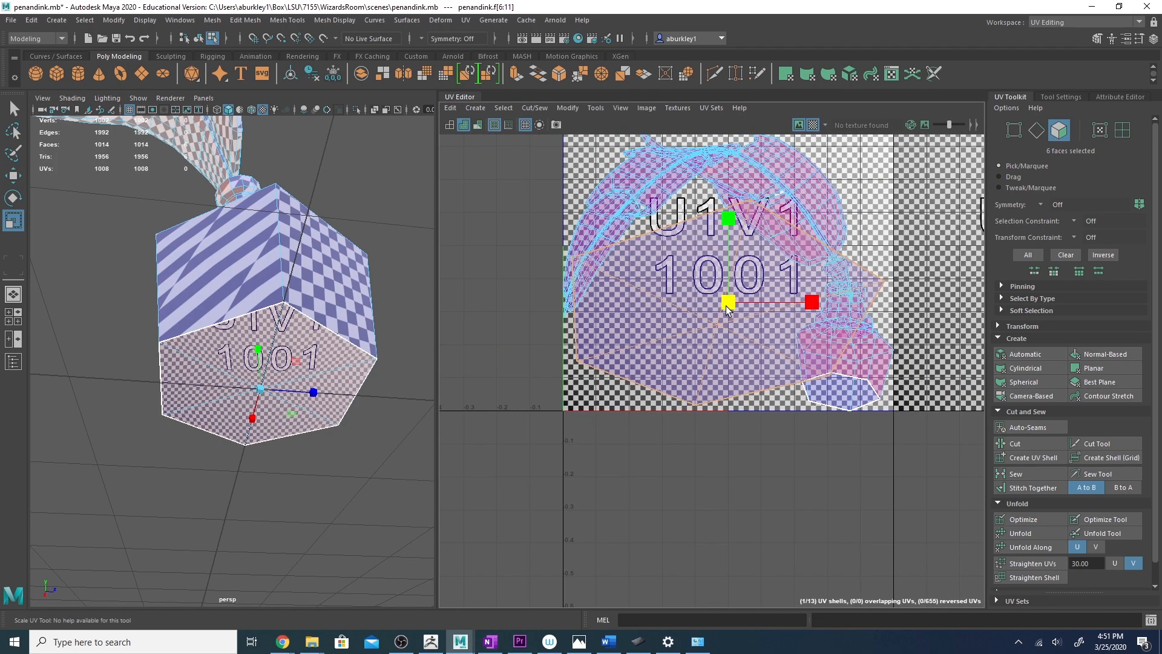
{"action": "left_click", "coordinate": [813, 125]}
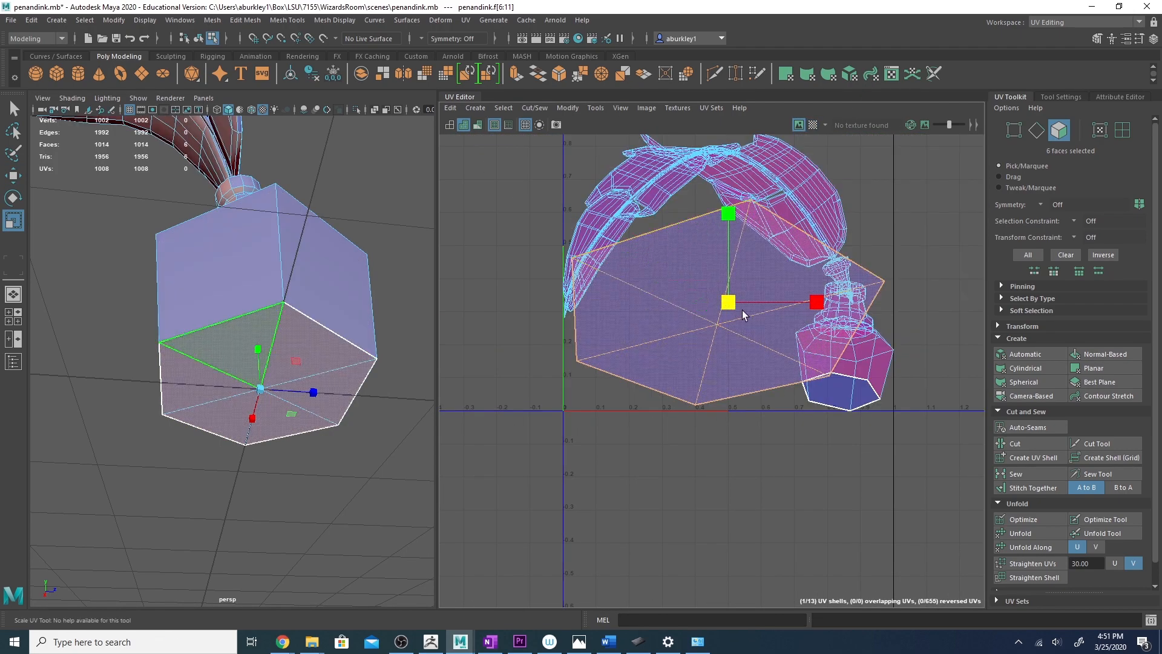
Unfold the projected bottom shell and scale it down uniformly to a small hexagon.
{"action": "left_click", "coordinate": [1031, 532]}
{"action": "left_click_drag", "start_coordinate": [728, 301], "coordinate": [654, 303]}
{"action": "key", "text": "w"}
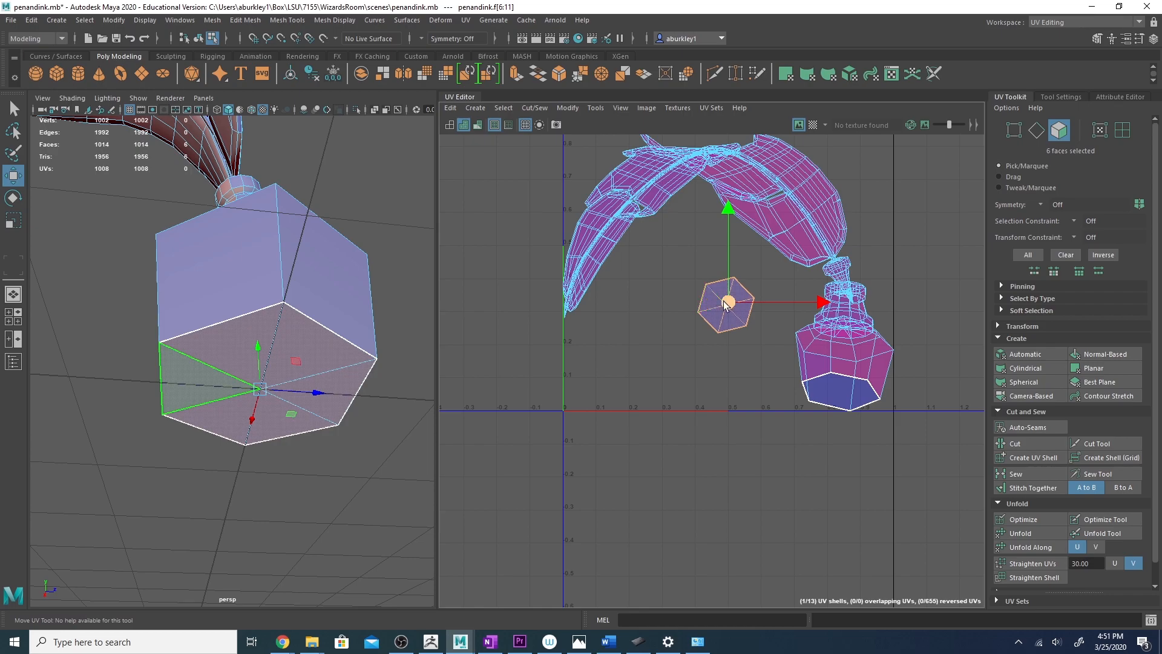
Rotate the hexagonal bottom shell until its upper and lower edges lie horizontally.
{"action": "key", "text": "f"}
{"action": "key", "text": "e"}
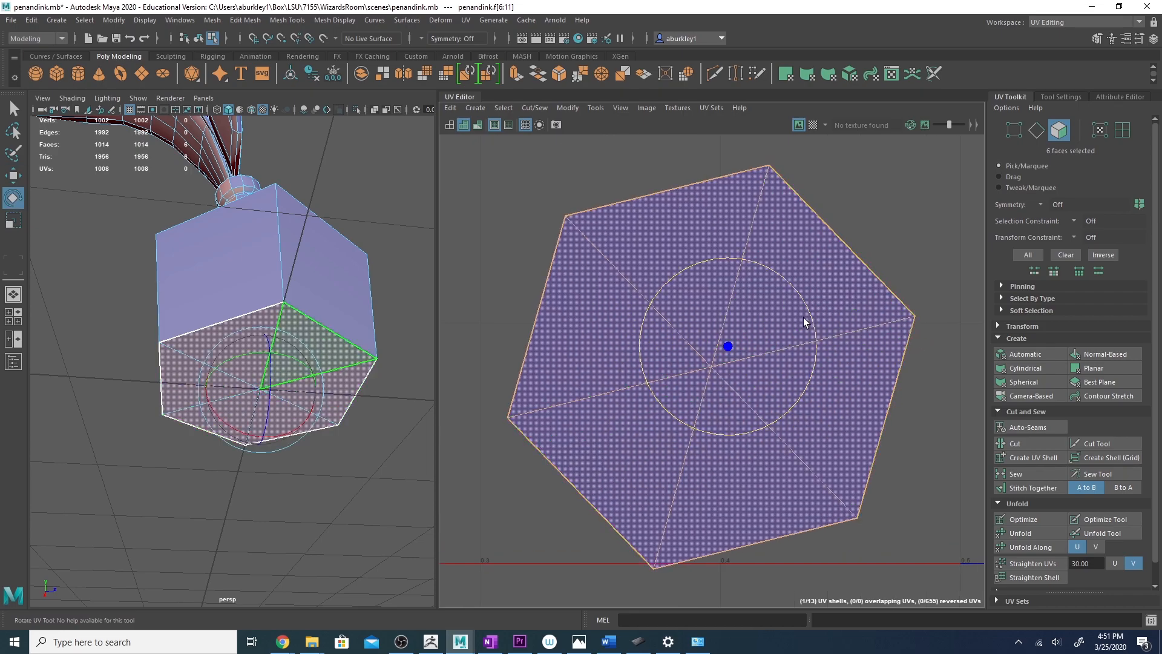
{"action": "left_click", "coordinate": [807, 319]}
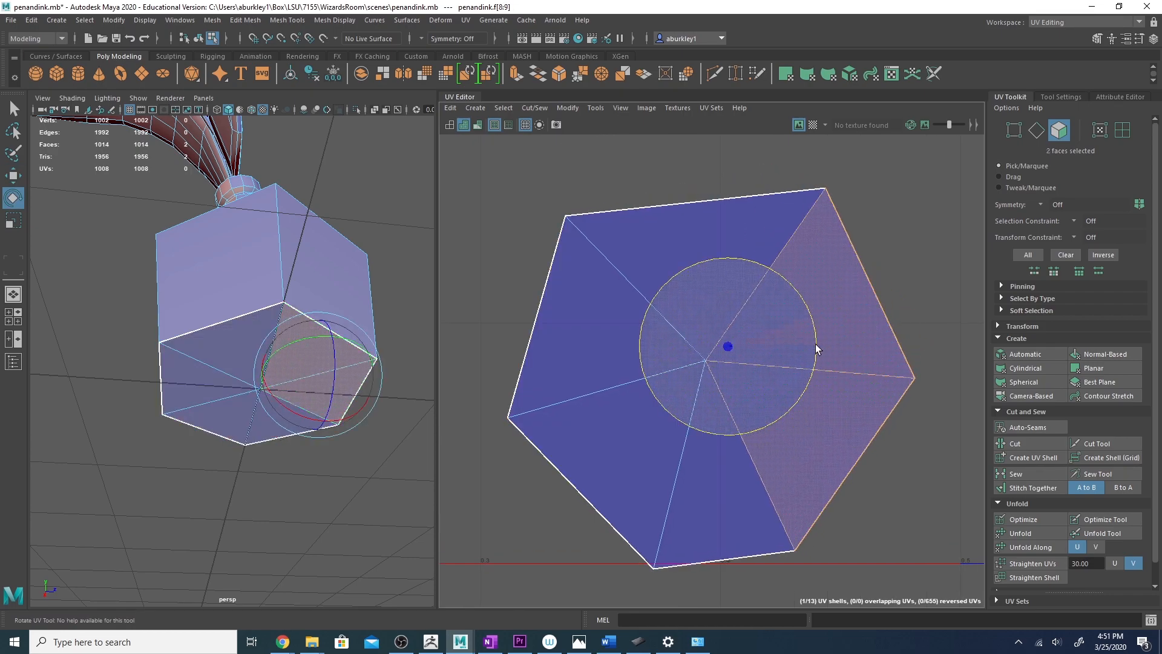
{"action": "key", "text": "ctrl+z"}
{"action": "left_click_drag", "start_coordinate": [789, 321], "coordinate": [793, 343]}
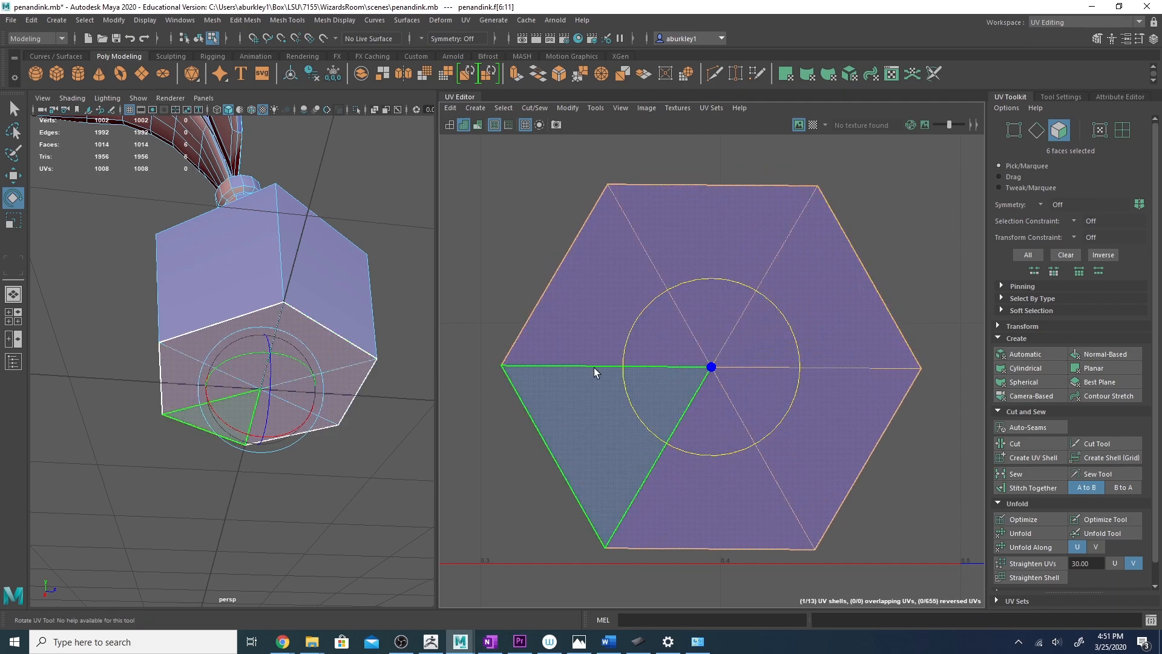
Show the checker map briefly to examine the pattern on the bottle's bottom faces.
{"action": "left_click", "coordinate": [813, 125]}
{"action": "left_click_drag", "start_coordinate": [195, 431], "coordinate": [219, 412], "text": "alt"}
{"action": "scroll", "coordinate": [271, 387], "scroll_direction": "up", "scroll_amount": 3}
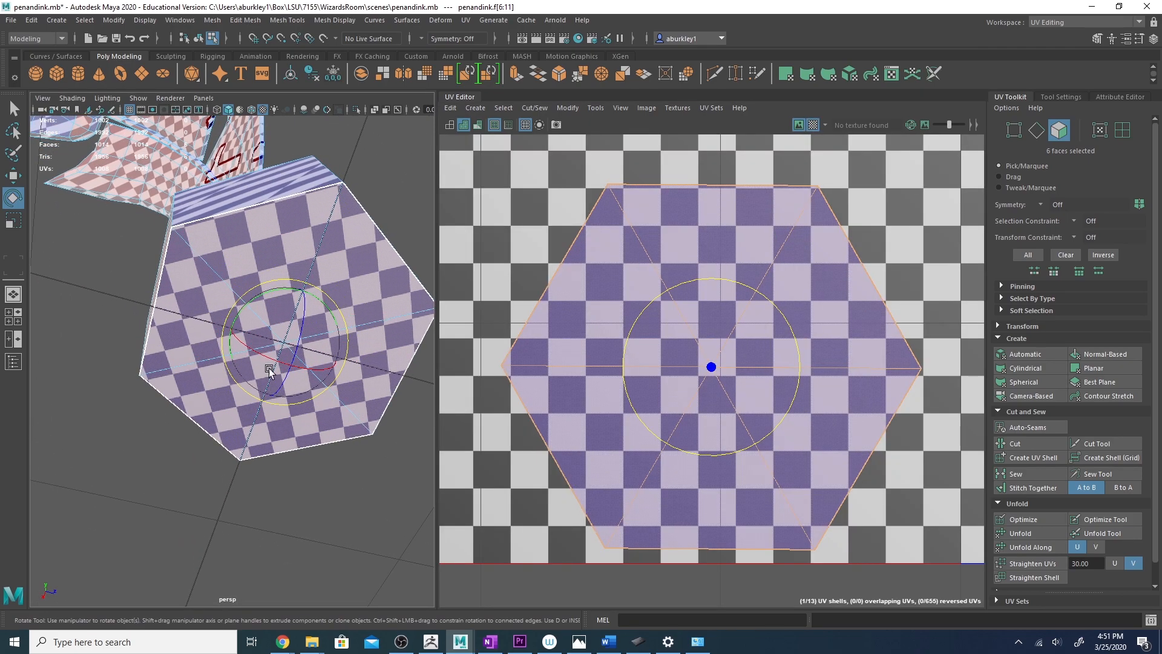
{"action": "key", "text": "f"}
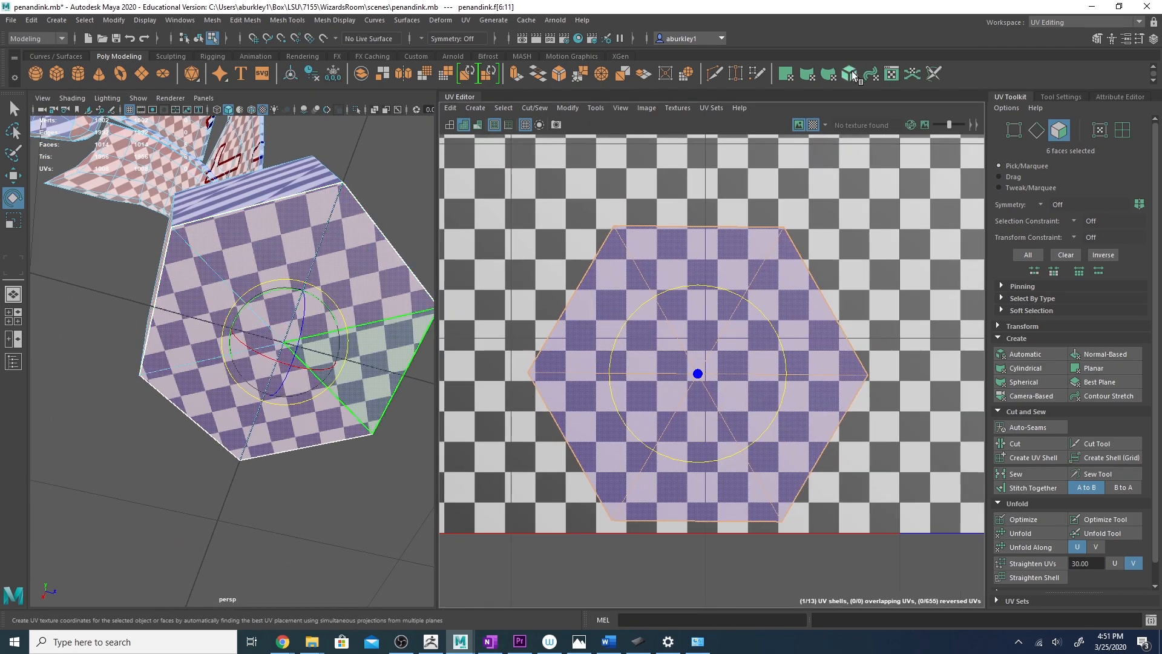
{"action": "left_click", "coordinate": [813, 125]}
Move the hexagonal bottom shell out of the U1V1 tile, above and to the left of the remaining UVs.
{"action": "middle_click_drag", "start_coordinate": [740, 245], "coordinate": [741, 311], "text": "alt"}
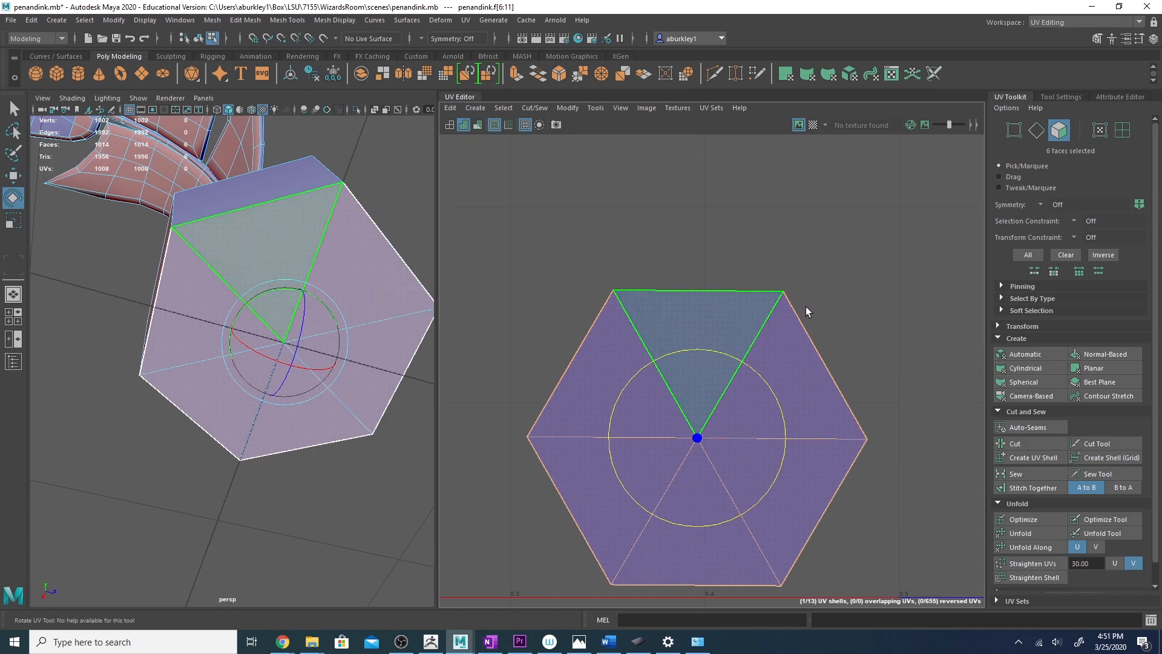
{"action": "key", "text": "f"}
{"action": "right_click_drag", "start_coordinate": [802, 307], "coordinate": [578, 311], "text": "alt"}
{"action": "right_click_drag", "start_coordinate": [782, 288], "coordinate": [351, 290], "text": "alt"}
{"action": "middle_click_drag", "start_coordinate": [710, 265], "coordinate": [704, 406], "text": "alt"}
{"action": "key", "text": "w"}
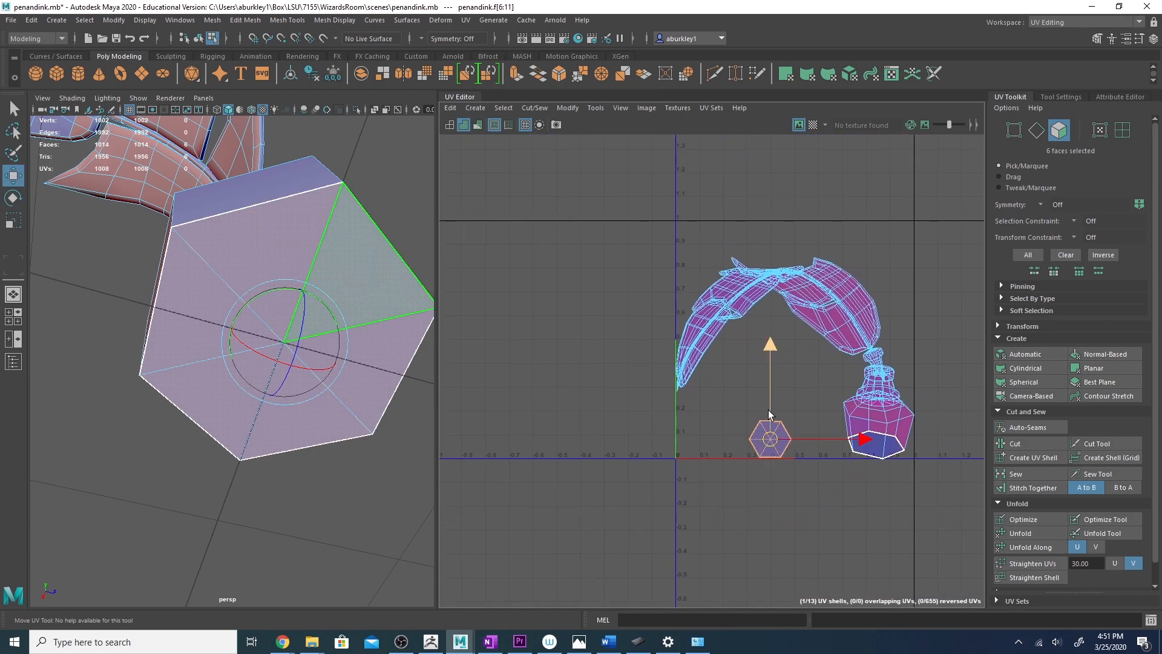
{"action": "left_click_drag", "start_coordinate": [756, 426], "coordinate": [497, 192]}
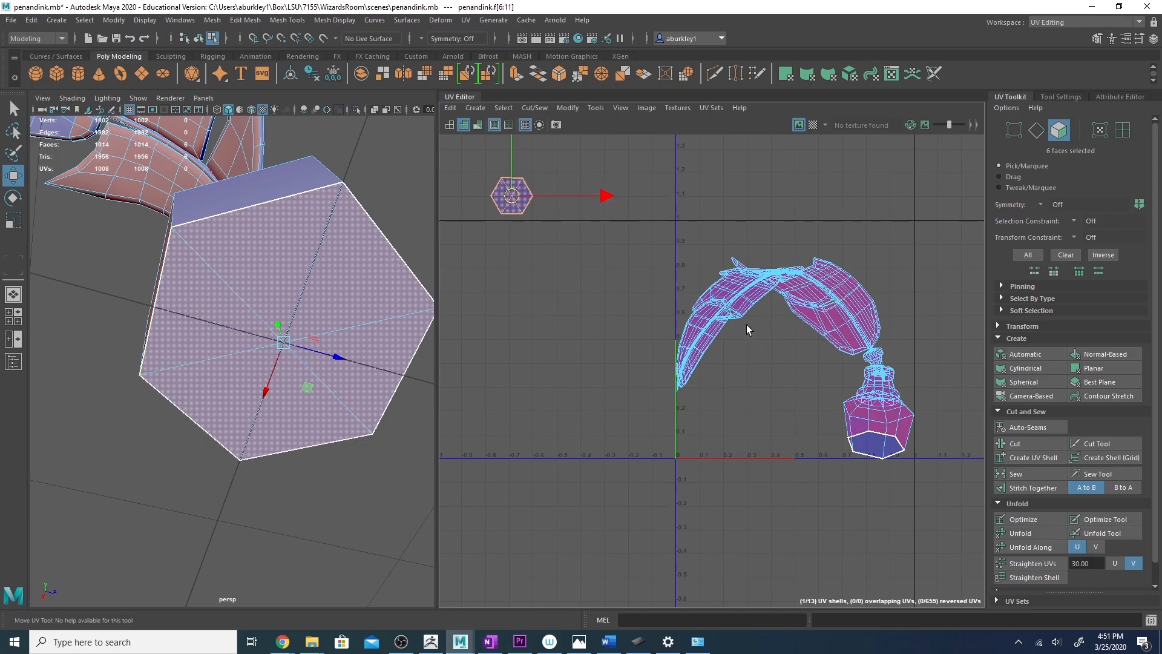
{"action": "left_click_drag", "start_coordinate": [934, 417], "coordinate": [673, 178]}
{"action": "left_click_drag", "start_coordinate": [457, 153], "coordinate": [612, 249]}
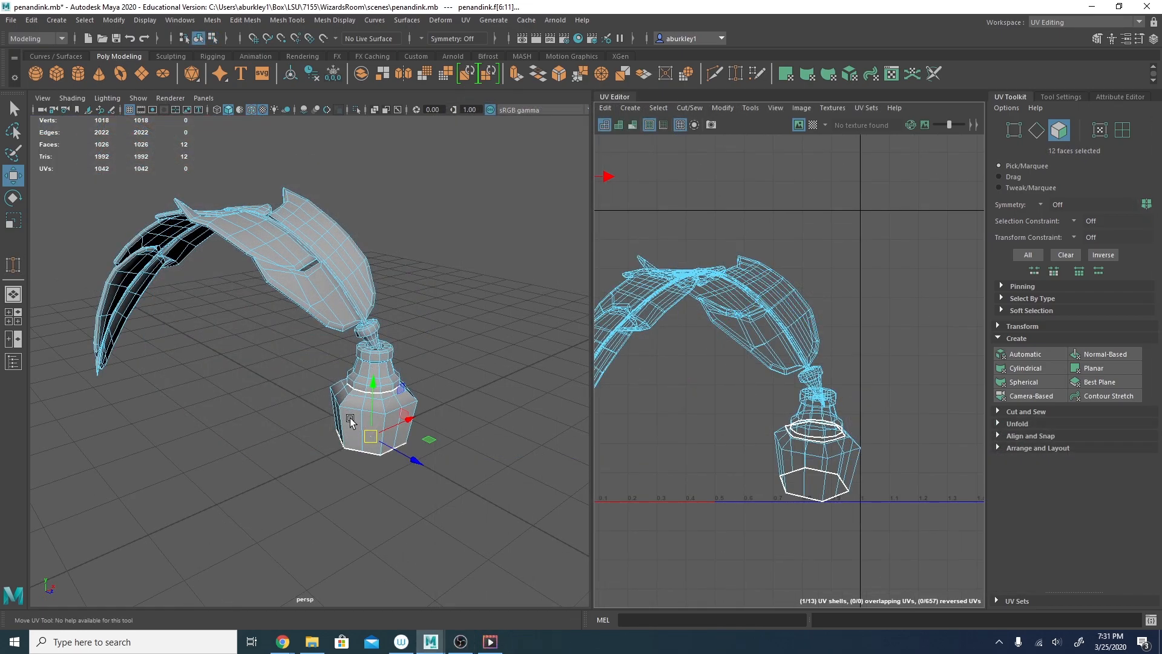
Examine the bottle and quill base from several sides.
{"action": "mouse_move", "coordinate": [248, 442]}
{"action": "left_mouse_down", "text": "alt"}
{"action": "mouse_move", "coordinate": [438, 422]}
{"action": "mouse_move", "coordinate": [371, 435]}
{"action": "left_mouse_up", "text": "alt"}
{"action": "right_click_drag", "start_coordinate": [371, 436], "coordinate": [485, 460], "text": "alt"}
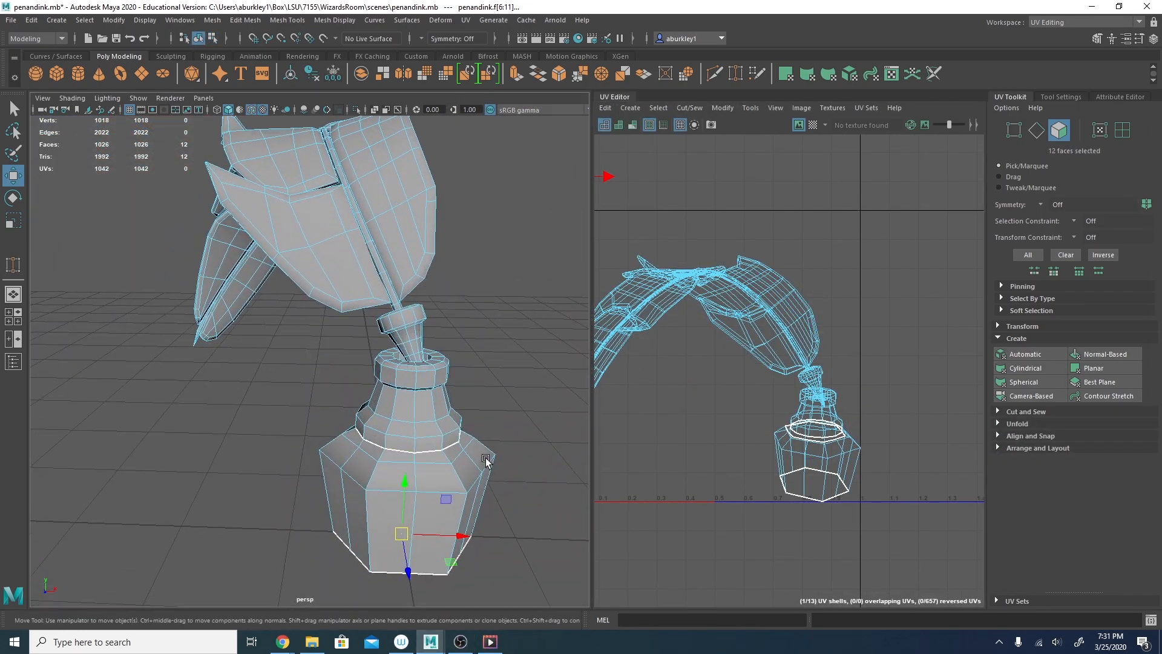
{"action": "middle_click_drag", "start_coordinate": [485, 460], "coordinate": [440, 365], "text": "alt"}
{"action": "right_click_drag", "start_coordinate": [356, 289], "coordinate": [358, 247]}
{"action": "left_click_drag", "start_coordinate": [451, 273], "coordinate": [214, 311], "text": "alt"}
{"action": "mouse_move", "coordinate": [289, 328]}
{"action": "left_mouse_down", "text": "alt"}
{"action": "mouse_move", "coordinate": [285, 312]}
{"action": "mouse_move", "coordinate": [343, 286]}
{"action": "mouse_move", "coordinate": [288, 312]}
{"action": "left_mouse_up", "text": "alt"}
{"action": "right_click_drag", "start_coordinate": [289, 311], "coordinate": [353, 348], "text": "alt"}
{"action": "middle_click_drag", "start_coordinate": [353, 347], "coordinate": [375, 315], "text": "alt"}
{"action": "mouse_move", "coordinate": [317, 316]}
{"action": "left_mouse_down", "text": "alt"}
{"action": "mouse_move", "coordinate": [488, 314]}
{"action": "mouse_move", "coordinate": [552, 332]}
{"action": "left_mouse_up", "text": "alt"}
{"action": "right_click_drag", "start_coordinate": [552, 333], "coordinate": [368, 324], "text": "alt"}
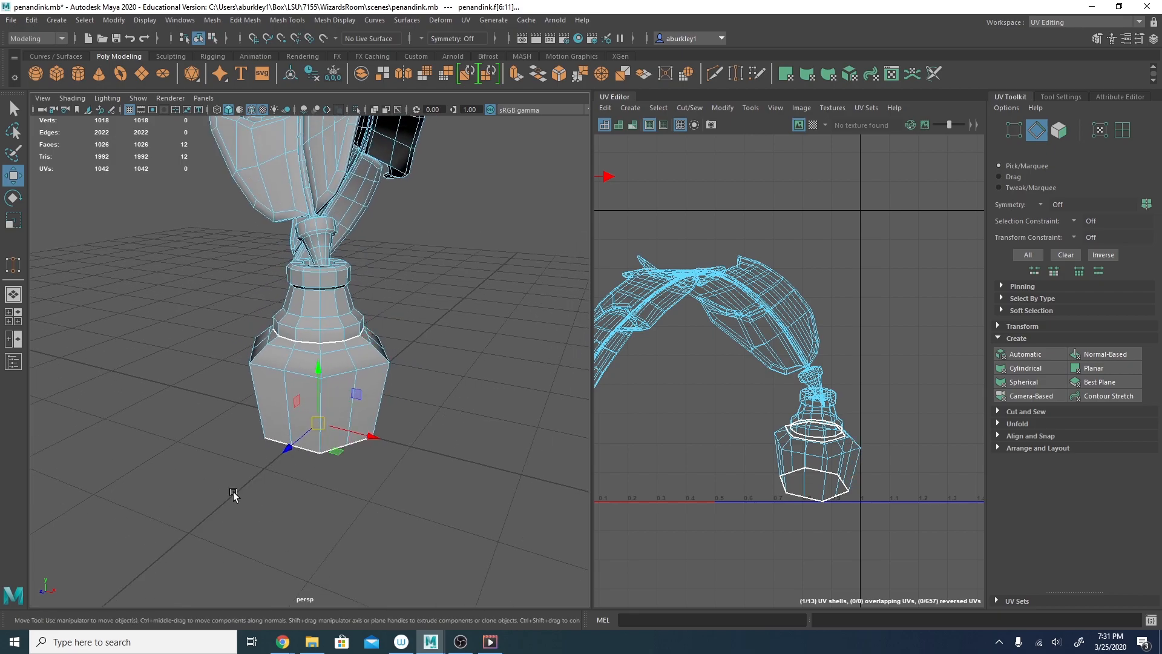
Select all the faces of the ink bottle and isolate them in the 3D view.
{"action": "mouse_move", "coordinate": [407, 388]}
{"action": "left_mouse_down", "text": "alt"}
{"action": "mouse_move", "coordinate": [145, 380]}
{"action": "mouse_move", "coordinate": [201, 381]}
{"action": "left_mouse_up", "text": "alt"}
{"action": "right_click_drag", "start_coordinate": [202, 381], "coordinate": [329, 362], "text": "alt"}
{"action": "left_click_drag", "start_coordinate": [242, 234], "coordinate": [245, 254], "text": "alt"}
{"action": "left_click_drag", "start_coordinate": [243, 166], "coordinate": [250, 202], "text": "alt"}
{"action": "right_click_drag", "start_coordinate": [242, 245], "coordinate": [245, 271]}
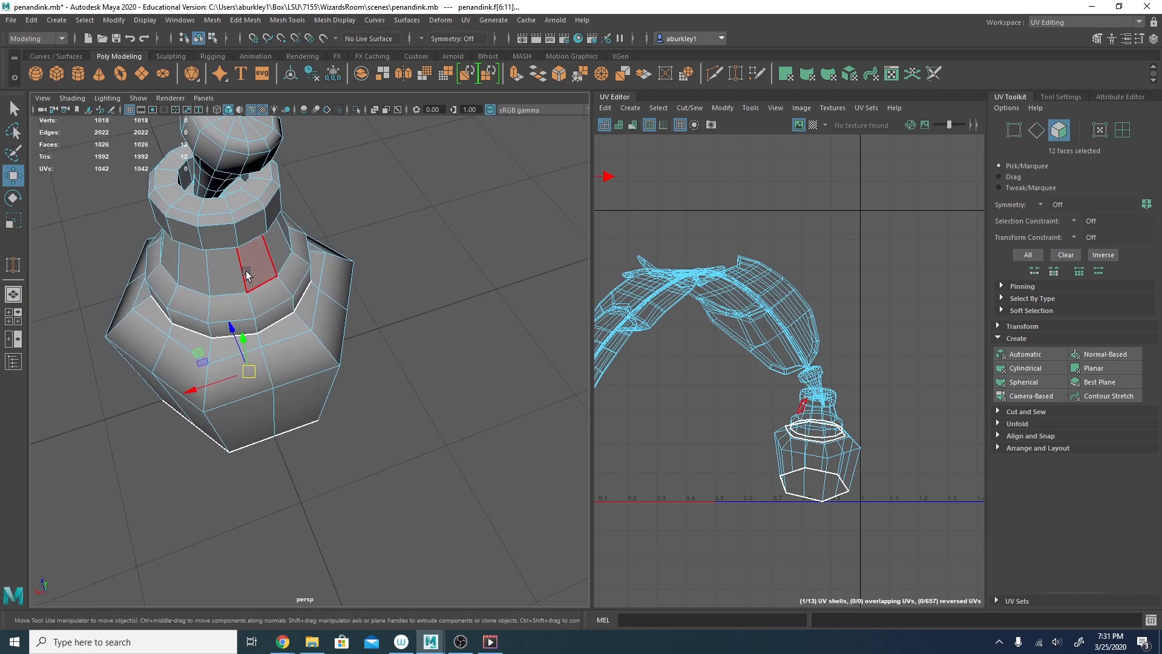
{"action": "double_click", "coordinate": [246, 270]}
{"action": "key", "text": "ctrl+1"}
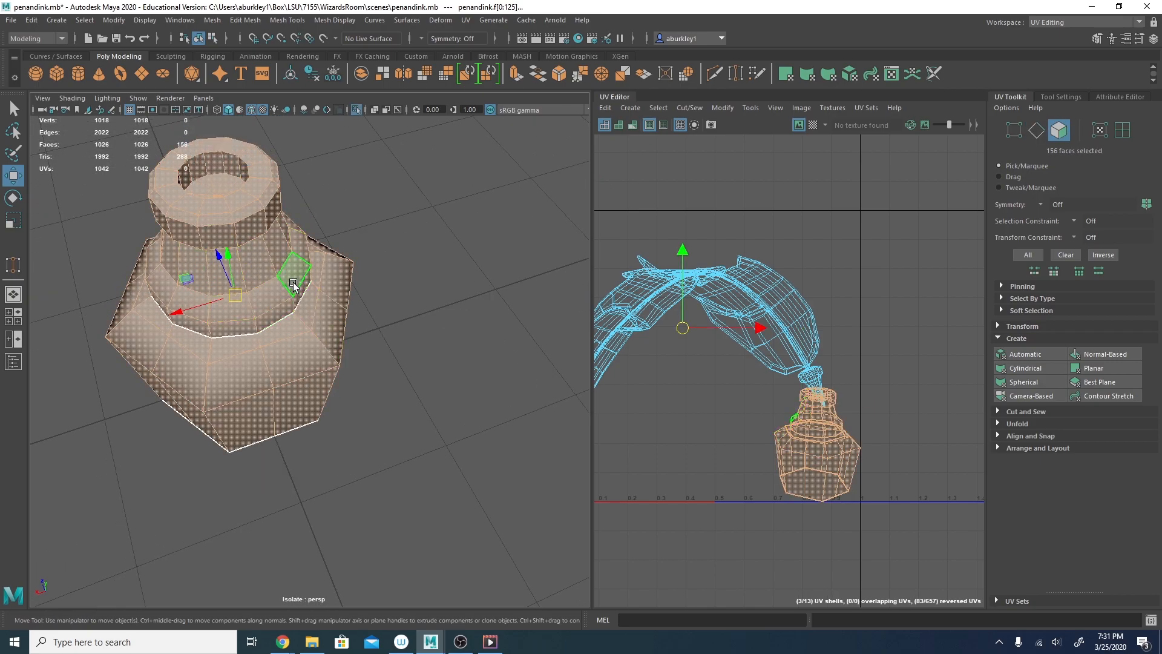
Select the edge loop around the floor inside the bottle's opening.
{"action": "left_click_drag", "start_coordinate": [303, 286], "coordinate": [320, 295], "text": "alt"}
{"action": "right_click_drag", "start_coordinate": [243, 278], "coordinate": [340, 280], "text": "alt"}
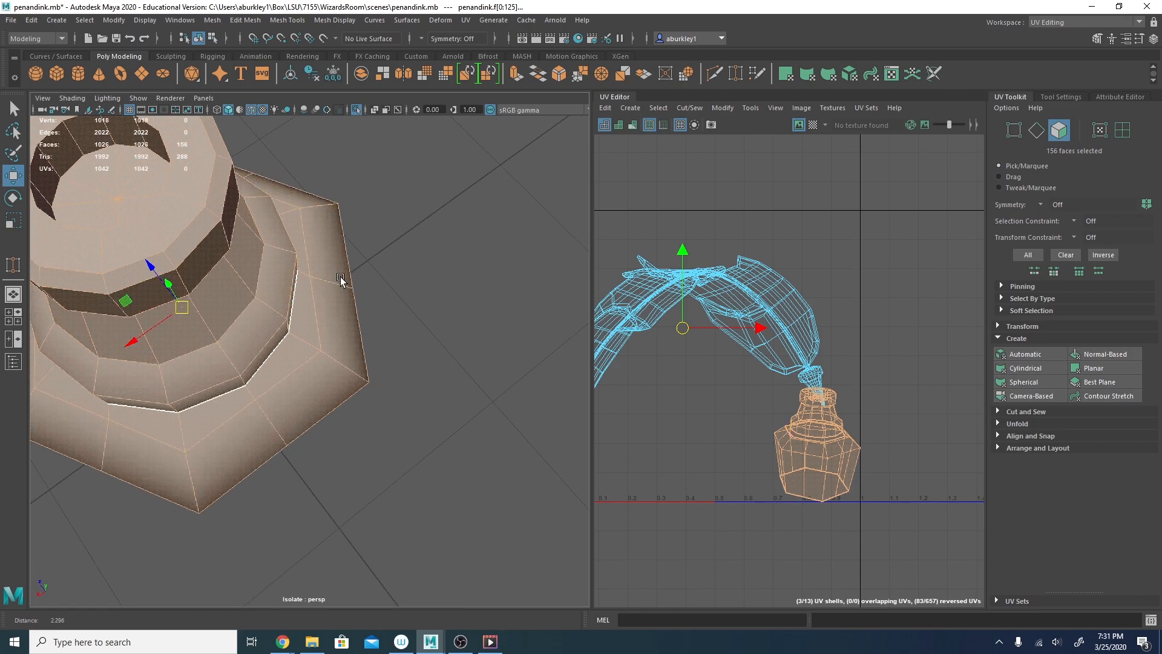
{"action": "middle_click_drag", "start_coordinate": [301, 267], "coordinate": [389, 309], "text": "alt"}
{"action": "right_click_drag", "start_coordinate": [239, 288], "coordinate": [264, 280], "text": "alt"}
{"action": "right_click", "coordinate": [265, 247]}
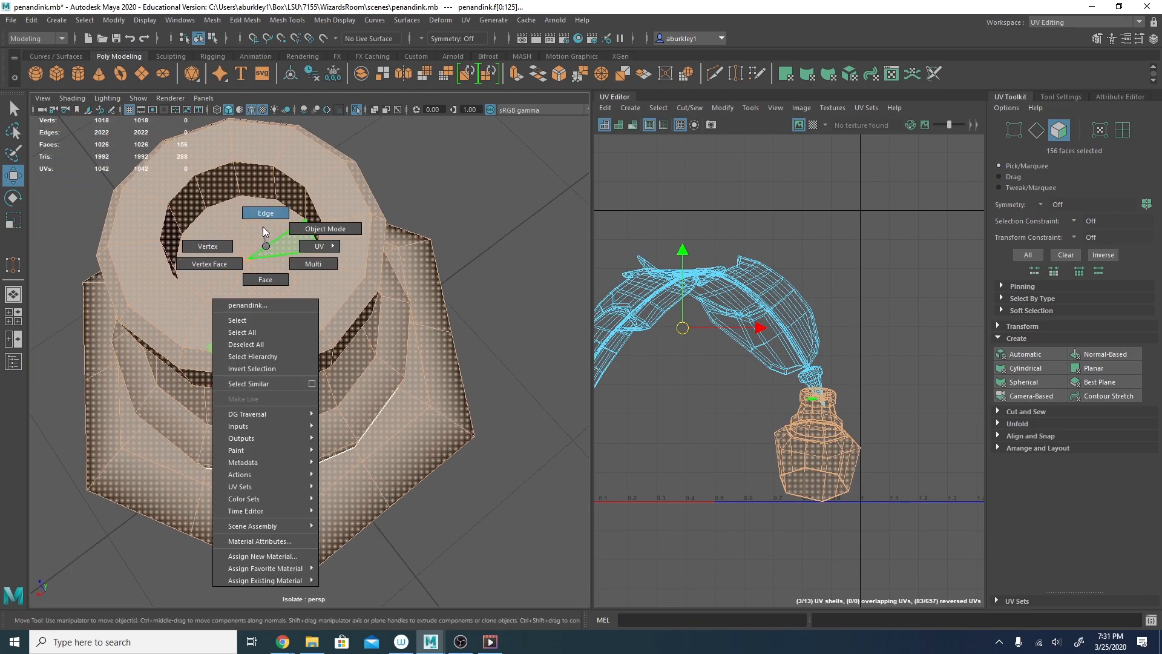
{"action": "right_click_drag", "start_coordinate": [263, 217], "coordinate": [264, 213]}
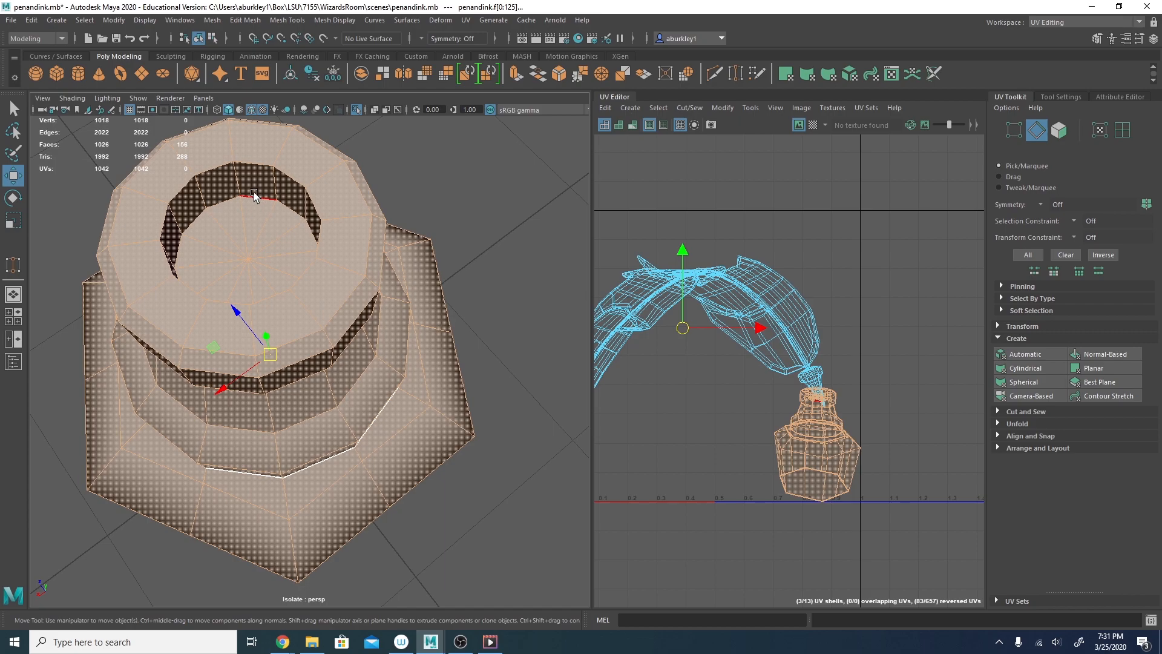
{"action": "double_click", "coordinate": [271, 238]}
{"action": "left_click_drag", "start_coordinate": [271, 238], "coordinate": [238, 253], "text": "alt"}
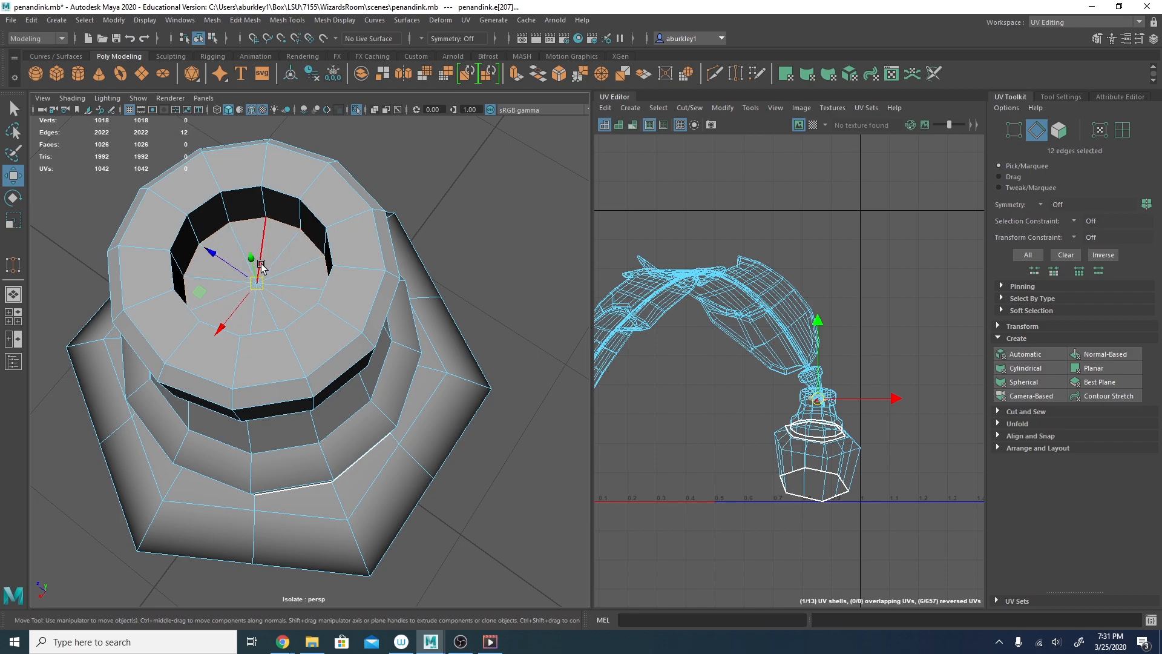
Turn on shaded UV display and examine the face orientation around the bottle's neck and opening.
{"action": "scroll", "coordinate": [791, 413], "scroll_direction": "up", "scroll_amount": 8}
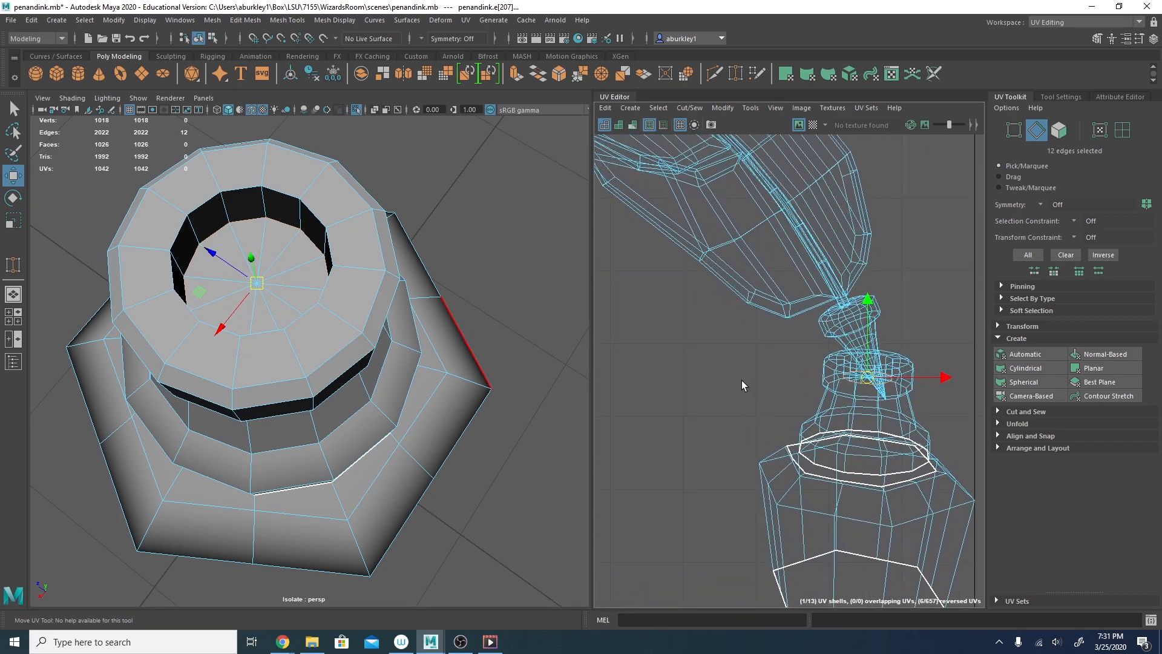
{"action": "left_click", "coordinate": [630, 123]}
{"action": "left_click_drag", "start_coordinate": [369, 267], "coordinate": [385, 248], "text": "alt"}
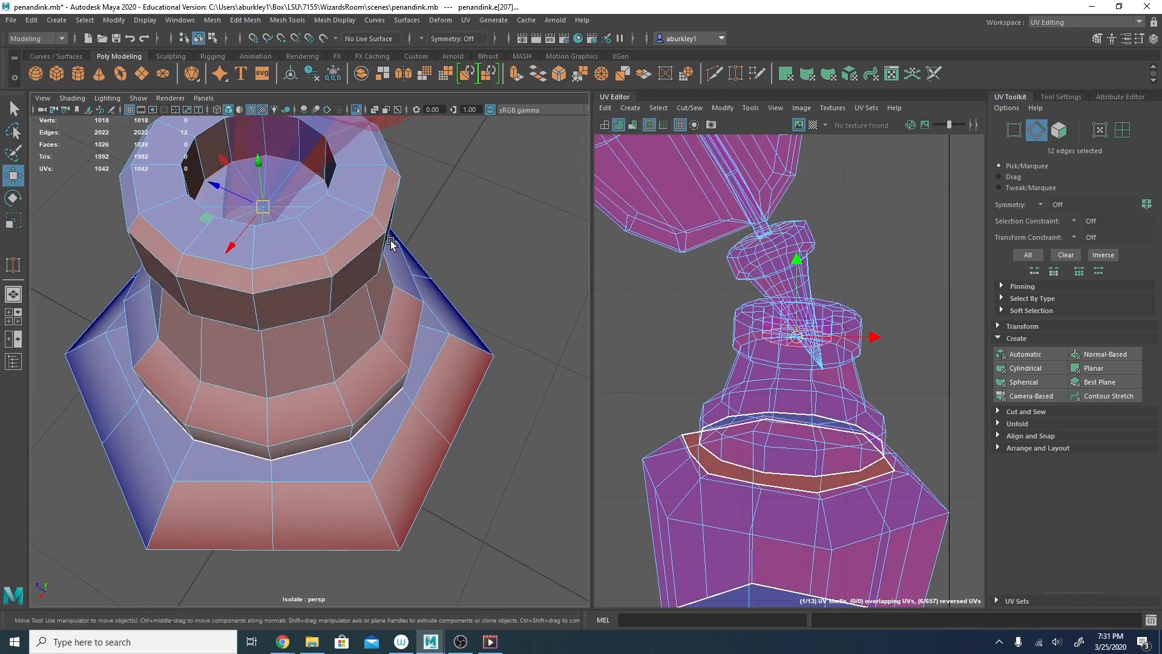
{"action": "left_click_drag", "start_coordinate": [382, 173], "coordinate": [336, 209], "text": "alt"}
{"action": "right_click_drag", "start_coordinate": [337, 208], "coordinate": [316, 184], "text": "alt"}
{"action": "left_click_drag", "start_coordinate": [316, 184], "coordinate": [219, 224], "text": "alt"}
{"action": "right_click_drag", "start_coordinate": [219, 224], "coordinate": [333, 244], "text": "alt"}
{"action": "middle_click_drag", "start_coordinate": [333, 244], "coordinate": [396, 274], "text": "alt"}
{"action": "left_click_drag", "start_coordinate": [293, 224], "coordinate": [301, 238], "text": "alt"}
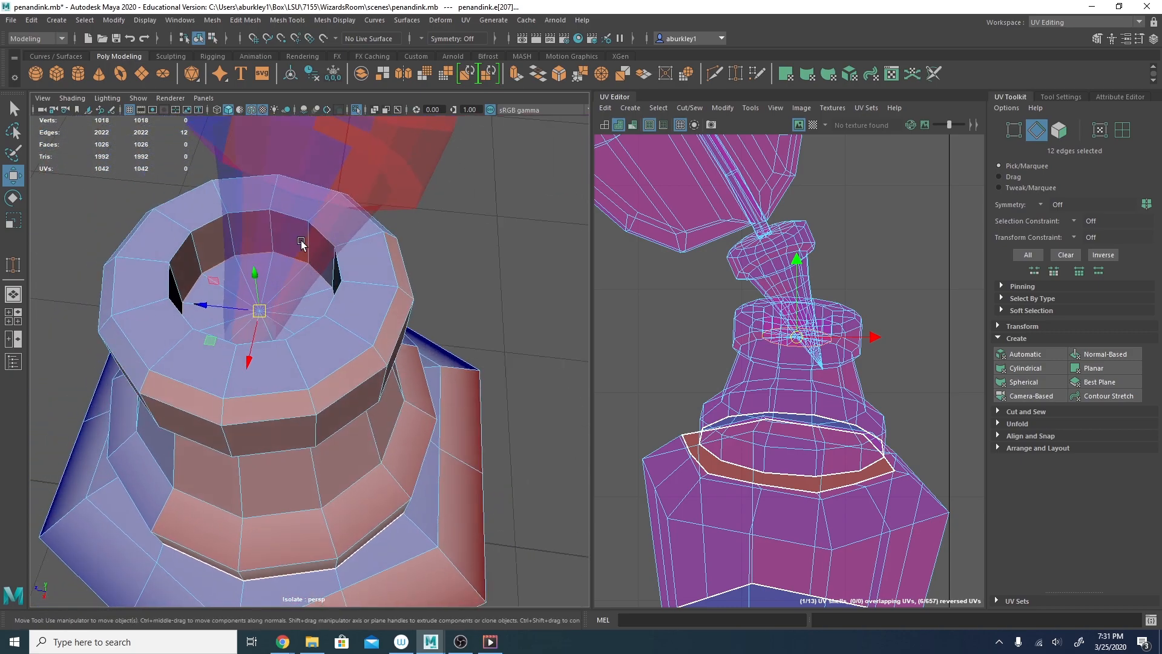
Select the twelve triangular faces forming the floor inside the bottle's opening.
{"action": "mouse_move", "coordinate": [298, 313]}
{"action": "right_mouse_down"}
{"action": "mouse_move", "coordinate": [293, 332]}
{"action": "mouse_move", "coordinate": [296, 319]}
{"action": "right_mouse_up"}
{"action": "left_click", "coordinate": [297, 319]}
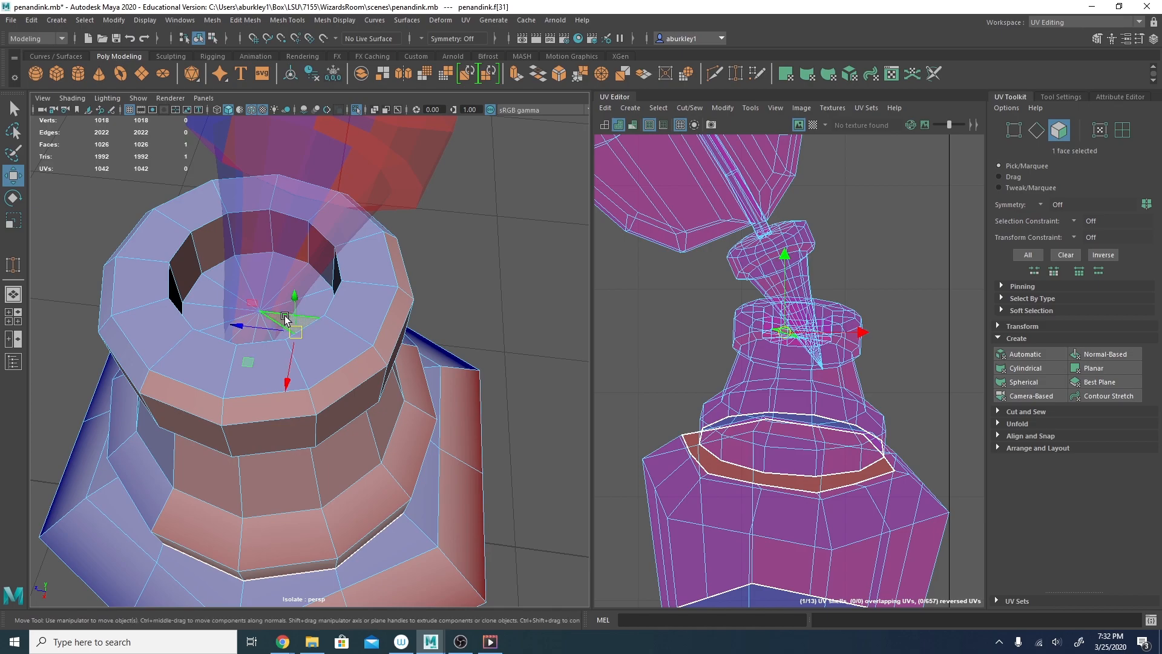
{"action": "key", "text": "ctrl+z"}
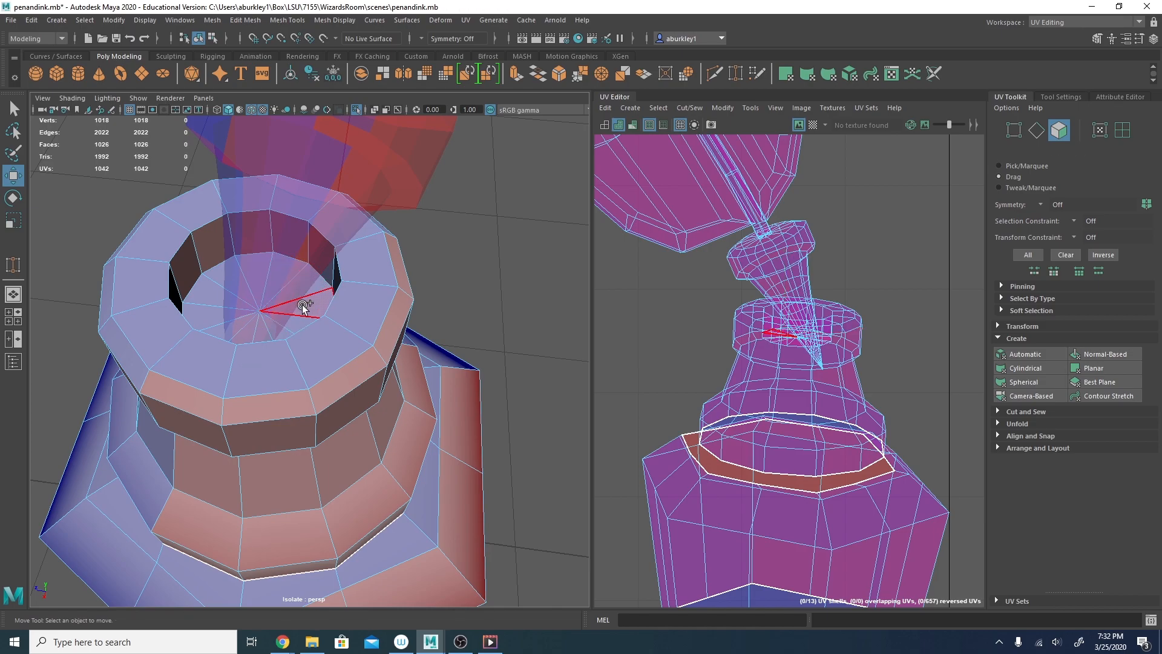
{"action": "mouse_move", "coordinate": [288, 324]}
{"action": "left_mouse_down"}
{"action": "mouse_move", "coordinate": [365, 321]}
{"action": "mouse_move", "coordinate": [358, 351]}
{"action": "left_mouse_up"}
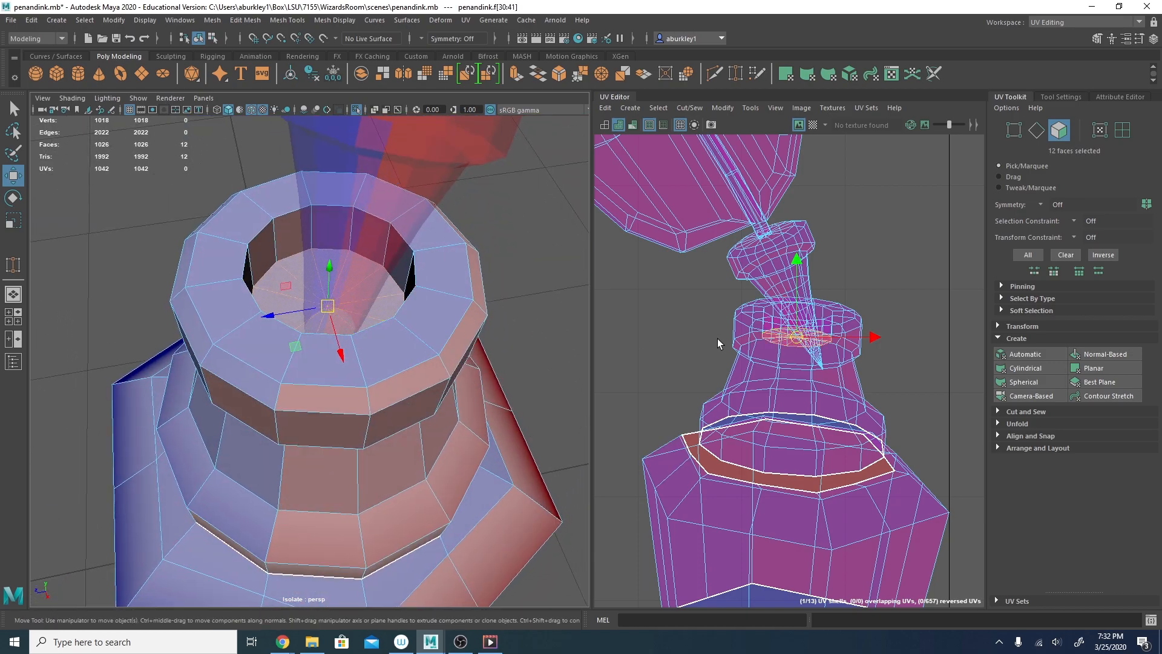
{"action": "left_click_drag", "start_coordinate": [797, 338], "coordinate": [916, 233]}
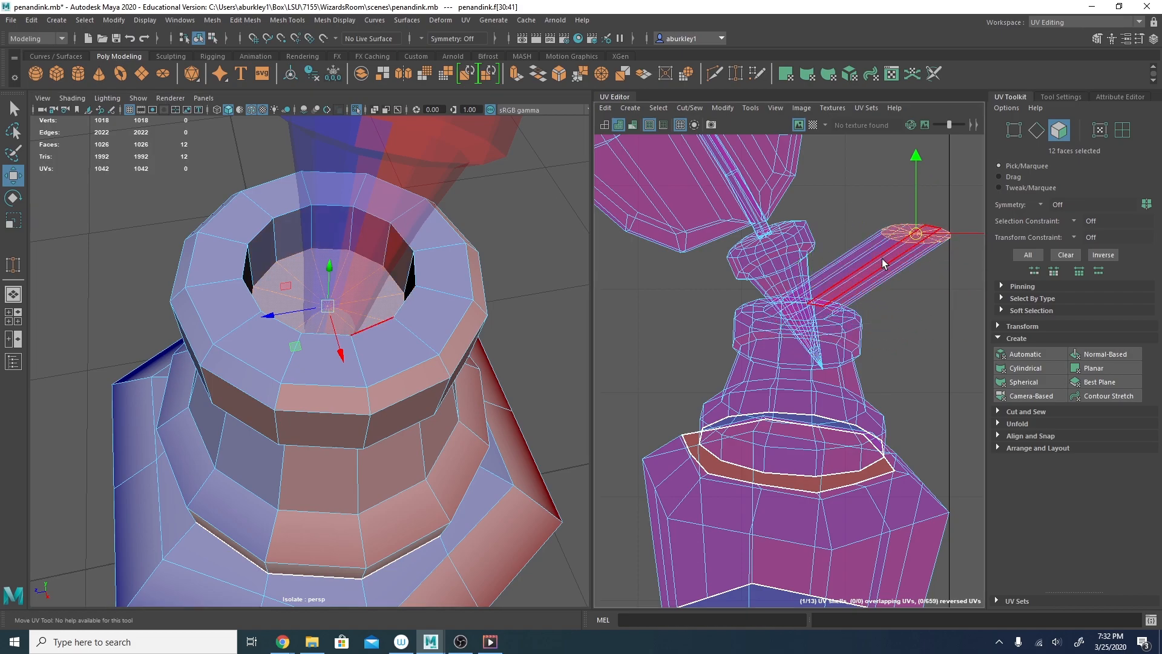
{"action": "scroll", "coordinate": [850, 262], "scroll_direction": "up", "scroll_amount": 2}
{"action": "key", "text": "ctrl+z"}
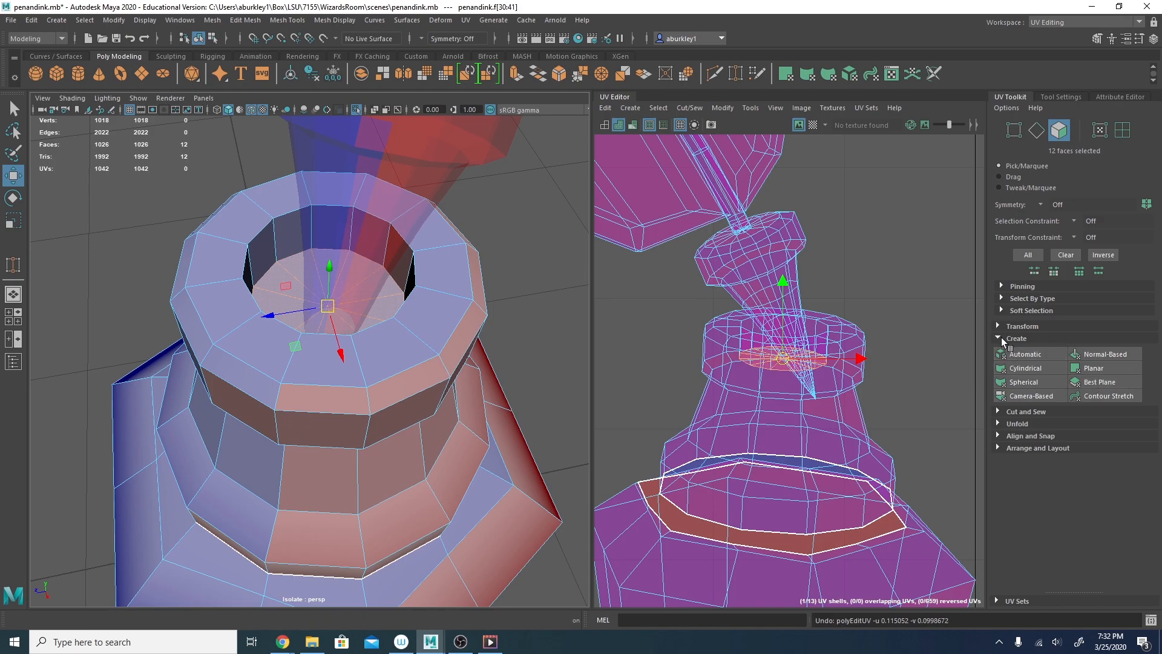
Apply a camera-based projection to the opening's floor faces and unfold the resulting shell.
{"action": "left_click", "coordinate": [1035, 396]}
{"action": "scroll", "coordinate": [669, 332], "scroll_direction": "down", "scroll_amount": 5}
{"action": "key", "text": "r"}
{"action": "key", "text": "w"}
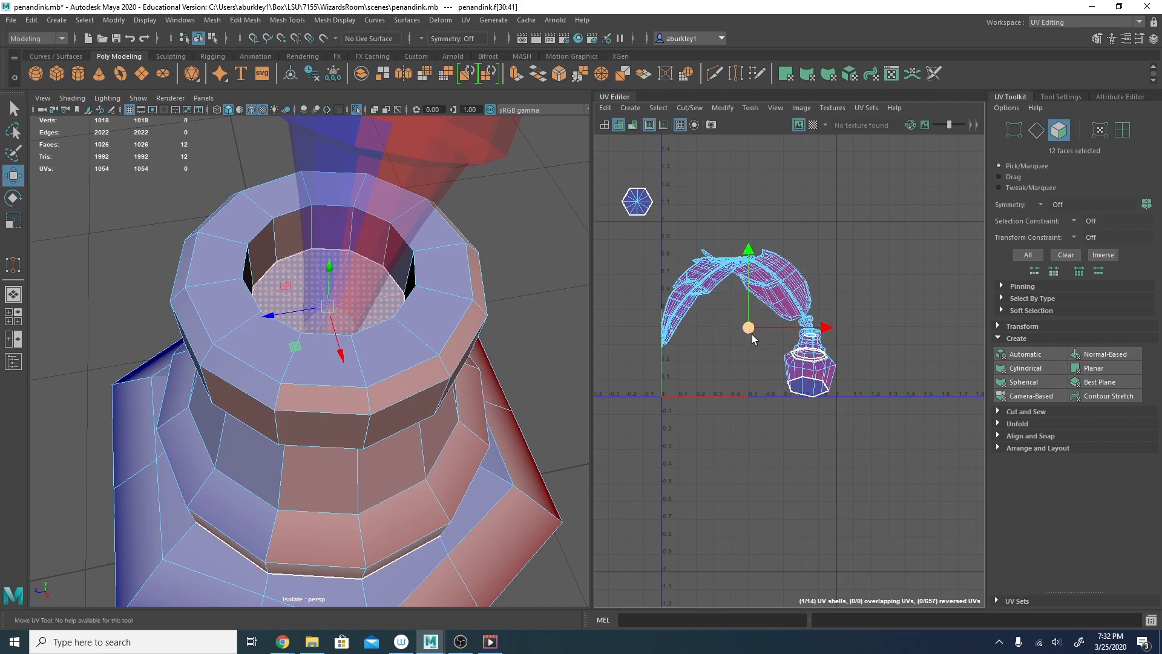
{"action": "key", "text": "r"}
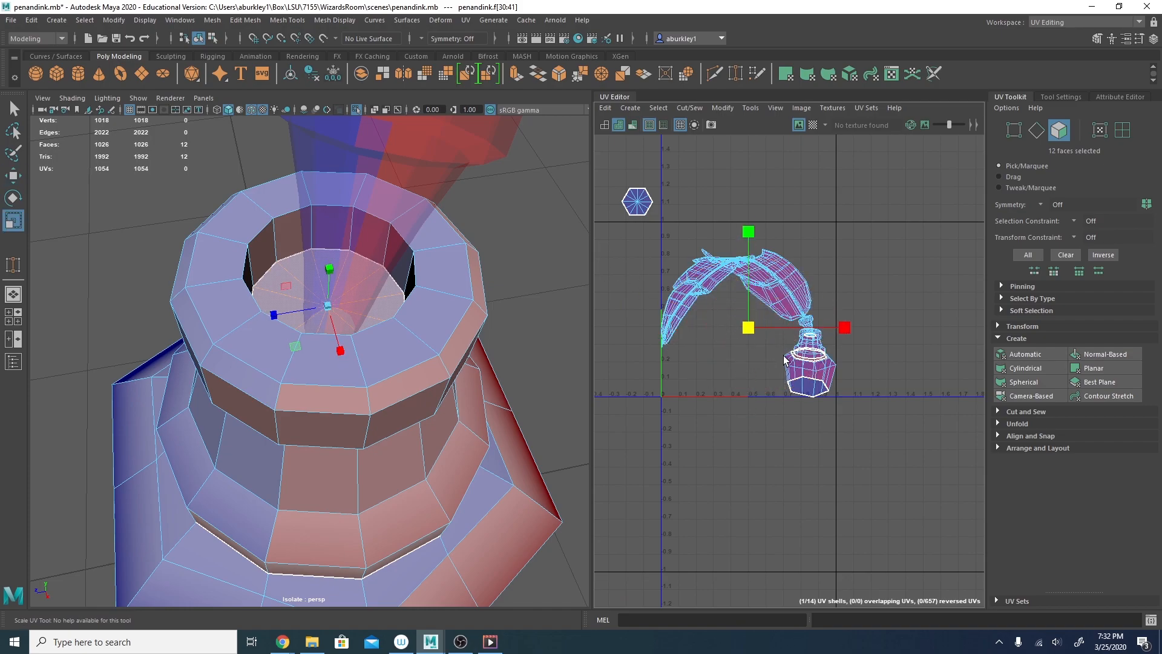
{"action": "key", "text": "w"}
{"action": "key", "text": "f"}
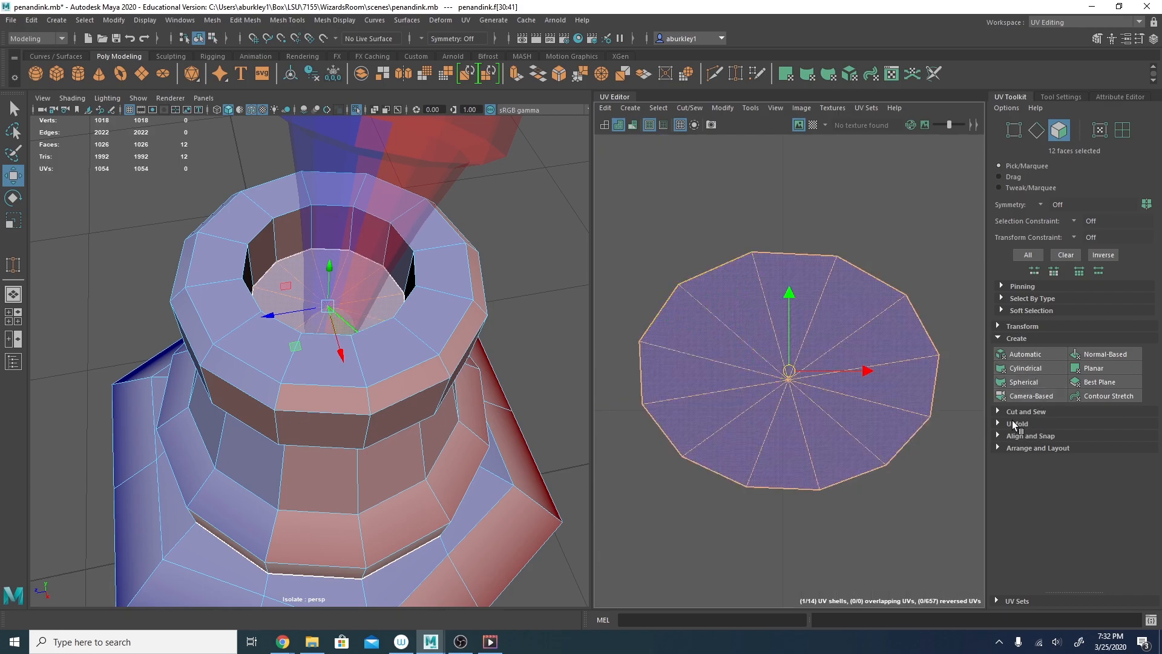
{"action": "left_click", "coordinate": [1017, 424]}
{"action": "left_click", "coordinate": [1021, 453]}
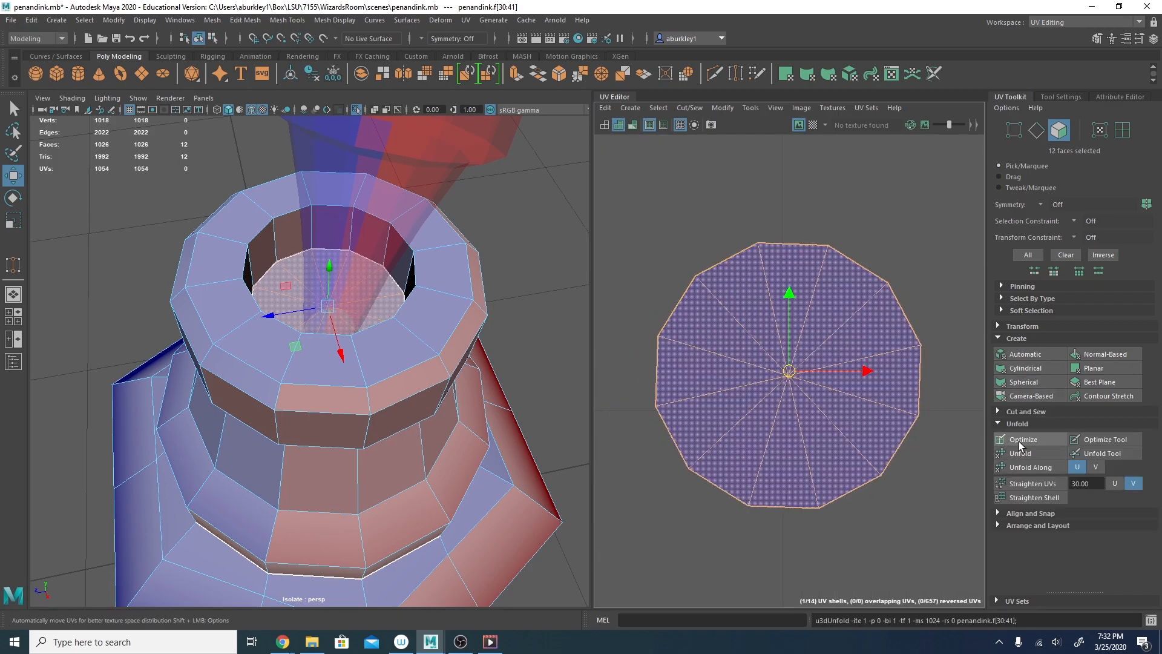
Move the round floor shell out of the U1V1 tile, beside the hexagonal bottom shell.
{"action": "scroll", "coordinate": [787, 381], "scroll_direction": "down", "scroll_amount": 5}
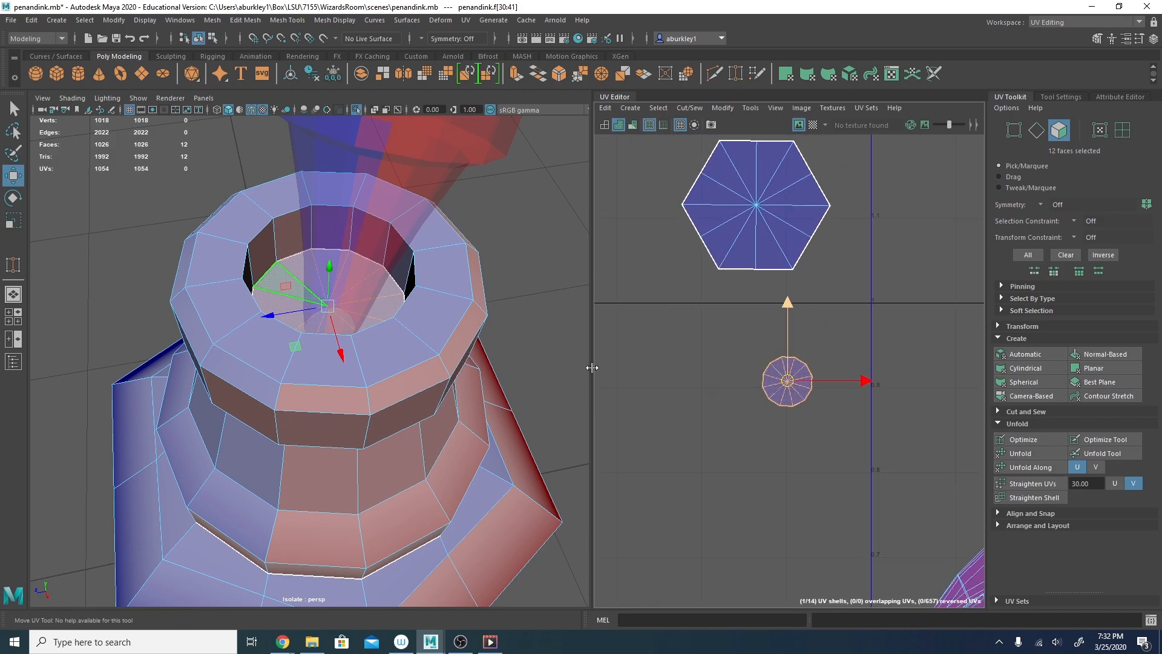
{"action": "scroll", "coordinate": [786, 371], "scroll_direction": "down", "scroll_amount": 3}
{"action": "left_click_drag", "start_coordinate": [778, 372], "coordinate": [715, 305]}
{"action": "middle_click_drag", "start_coordinate": [905, 422], "coordinate": [836, 395], "text": "alt"}
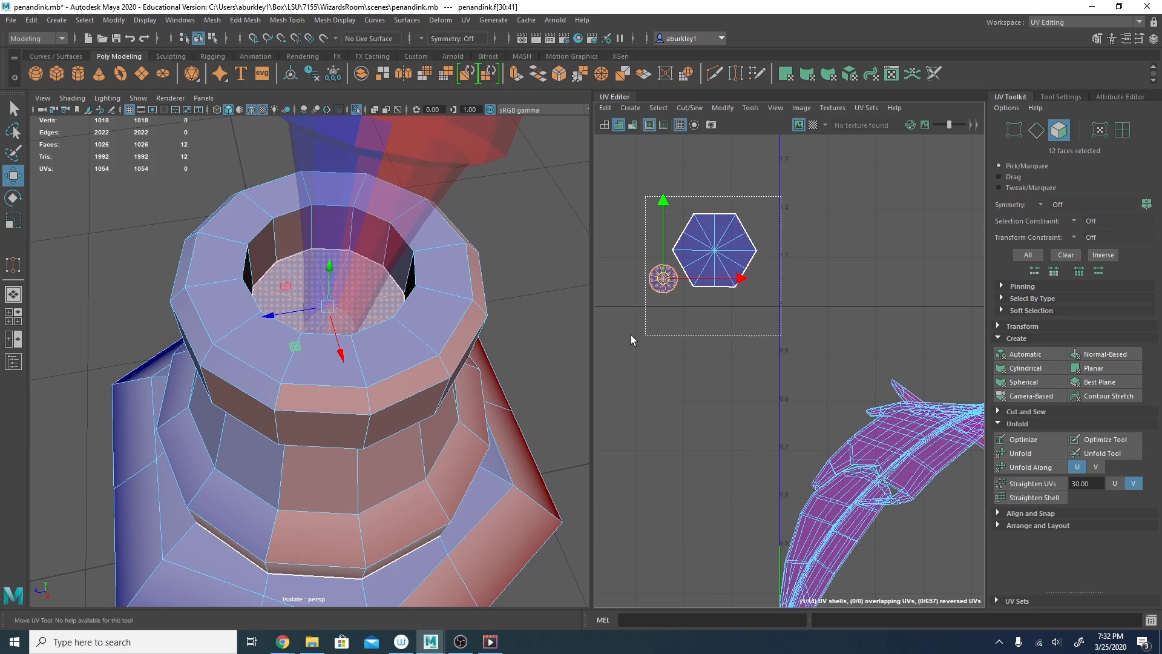
Select all of the bottle's UV shells, including the hexagonal and round ones, and reproject them together with a camera-based projection.
{"action": "left_click_drag", "start_coordinate": [662, 335], "coordinate": [664, 336], "text": "shift"}
{"action": "left_click_drag", "start_coordinate": [585, 367], "coordinate": [474, 389], "text": "alt"}
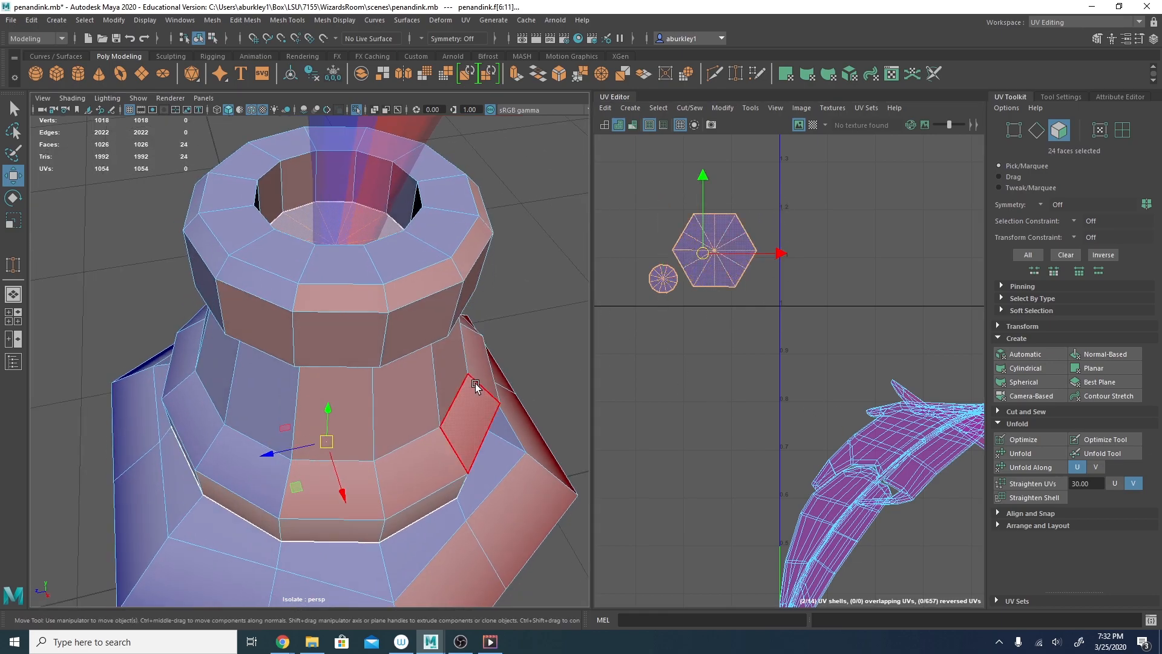
{"action": "right_click_drag", "start_coordinate": [737, 379], "coordinate": [682, 387], "text": "alt"}
{"action": "middle_click_drag", "start_coordinate": [897, 552], "coordinate": [687, 324], "text": "alt"}
{"action": "right_click_drag", "start_coordinate": [829, 368], "coordinate": [836, 397]}
{"action": "double_click", "coordinate": [849, 373]}
{"action": "right_click_drag", "start_coordinate": [756, 418], "coordinate": [839, 429], "text": "alt"}
{"action": "scroll", "coordinate": [500, 467], "scroll_direction": "up", "scroll_amount": 8}
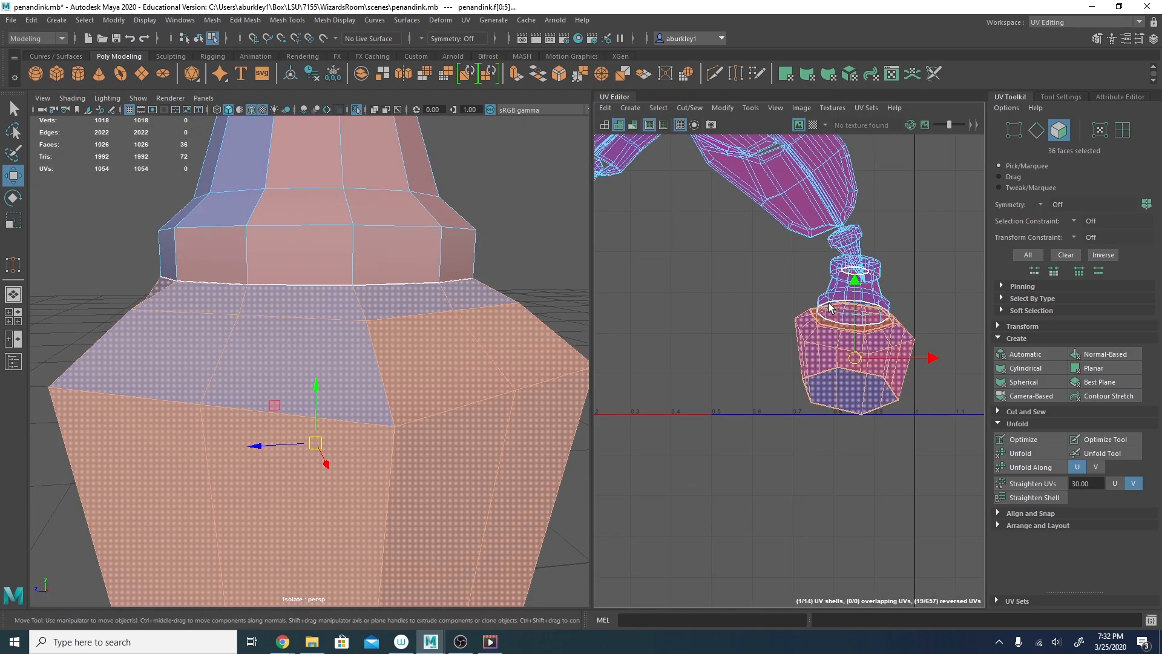
{"action": "double_click", "coordinate": [830, 293]}
{"action": "scroll", "coordinate": [506, 389], "scroll_direction": "down", "scroll_amount": 3}
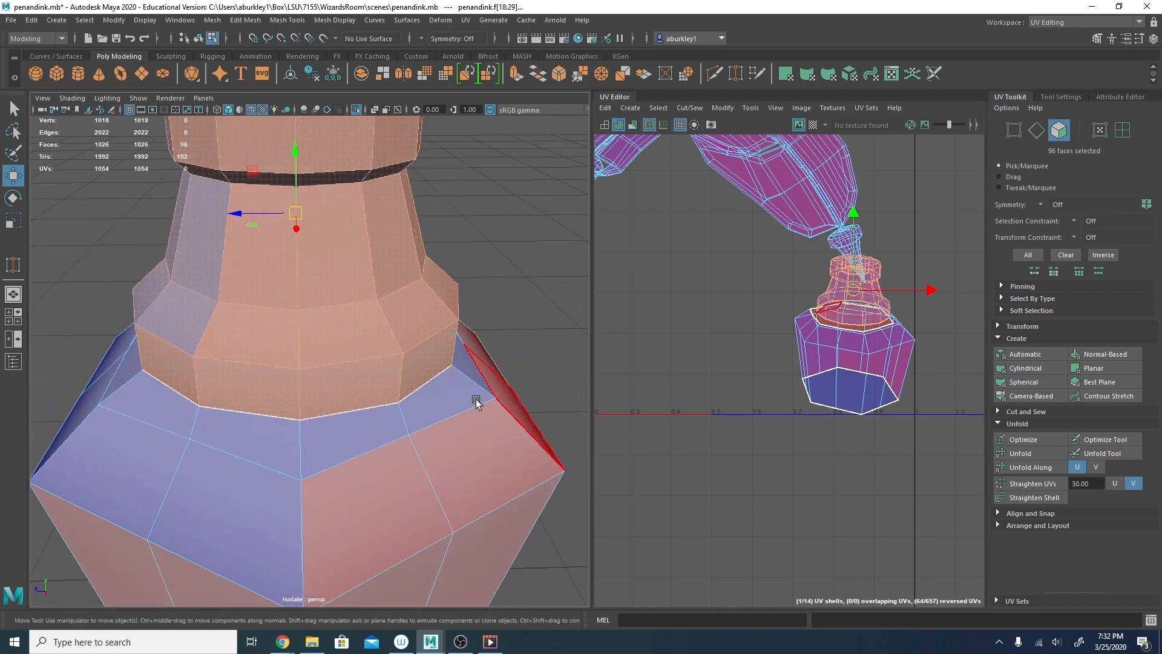
{"action": "double_click", "coordinate": [369, 426]}
{"action": "right_click_drag", "start_coordinate": [753, 390], "coordinate": [259, 299], "text": "alt"}
{"action": "right_click_drag", "start_coordinate": [433, 308], "coordinate": [336, 332], "text": "alt"}
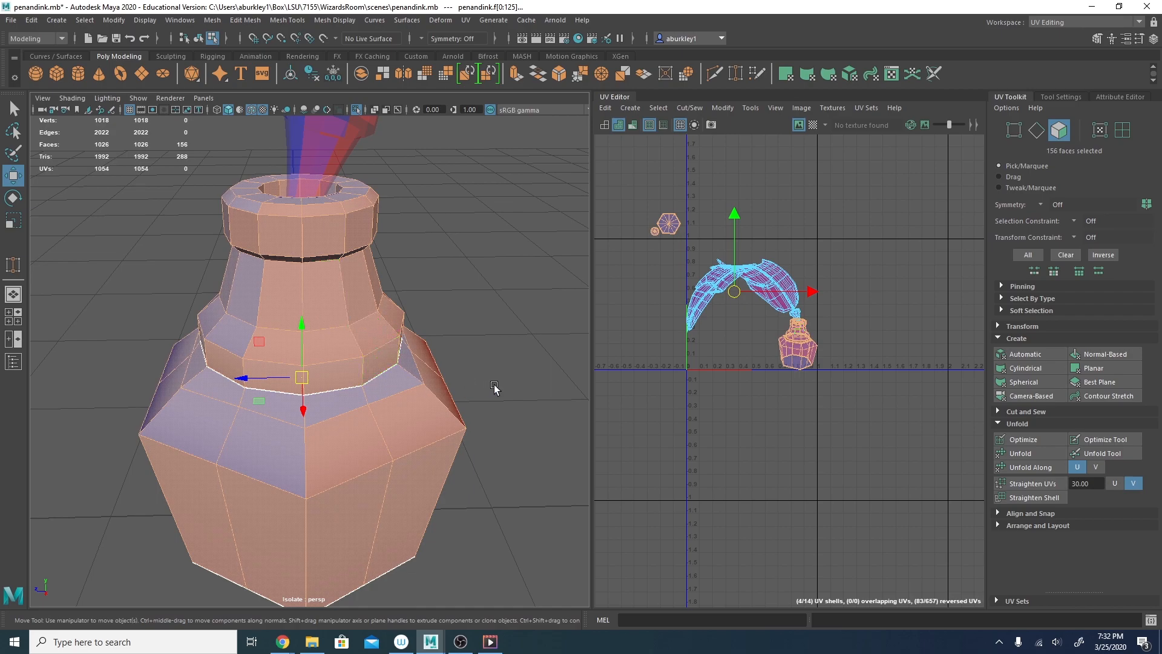
{"action": "left_click", "coordinate": [1032, 396]}
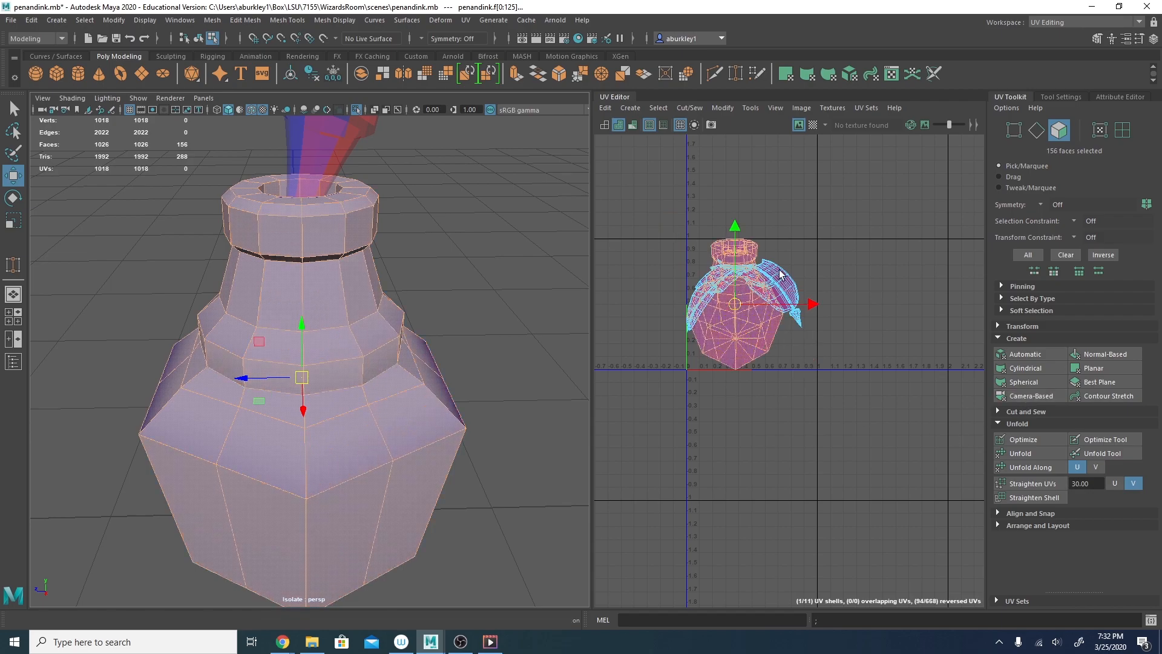
Move the quill's UVs up and to the right out of the U1V1 tile, and place the bottle's UVs back near the origin.
{"action": "left_click", "coordinate": [777, 289]}
{"action": "double_click", "coordinate": [732, 324]}
{"action": "left_click_drag", "start_coordinate": [736, 305], "coordinate": [862, 443]}
{"action": "left_click_drag", "start_coordinate": [670, 367], "coordinate": [671, 366]}
{"action": "left_click_drag", "start_coordinate": [746, 314], "coordinate": [960, 537]}
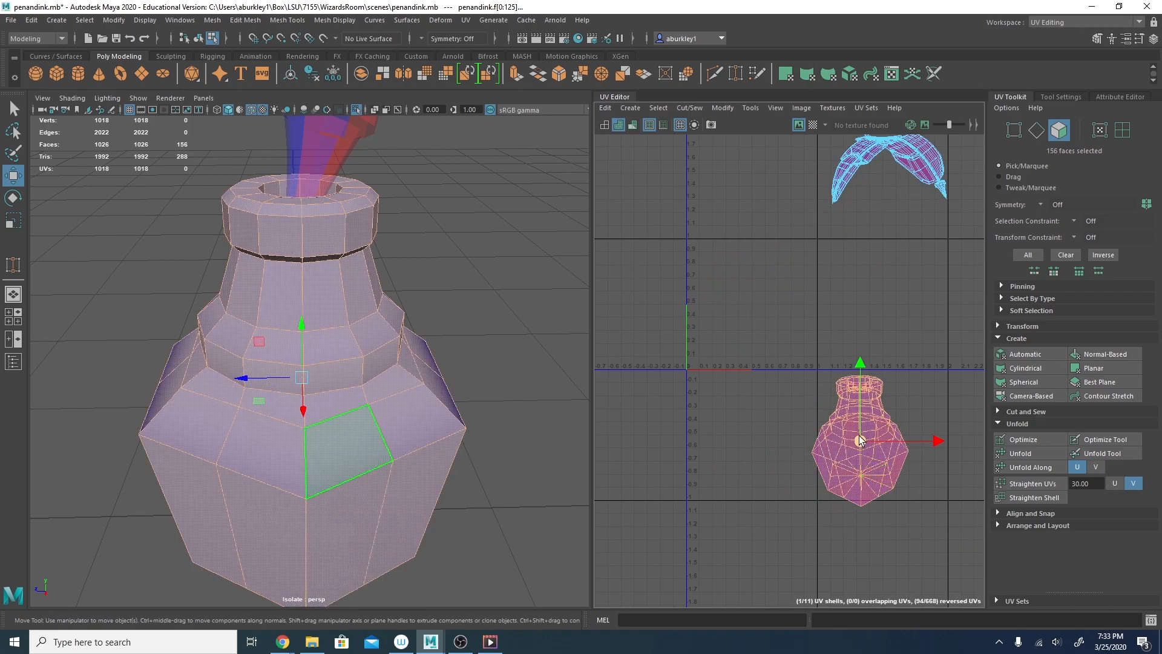
{"action": "left_click_drag", "start_coordinate": [860, 441], "coordinate": [734, 293]}
Inspect the bottle's projected UVs in the UV editor and compare them with the model.
{"action": "key", "text": "f"}
{"action": "middle_click_drag", "start_coordinate": [818, 385], "coordinate": [779, 342], "text": "alt"}
{"action": "mouse_move", "coordinate": [782, 379]}
{"action": "right_mouse_down"}
{"action": "mouse_move", "coordinate": [838, 371]}
{"action": "mouse_move", "coordinate": [782, 379]}
{"action": "right_mouse_up"}
{"action": "left_click_drag", "start_coordinate": [491, 410], "coordinate": [511, 354], "text": "alt"}
{"action": "middle_click_drag", "start_coordinate": [812, 334], "coordinate": [843, 376], "text": "alt"}
{"action": "scroll", "coordinate": [875, 385], "scroll_direction": "down", "scroll_amount": 3}
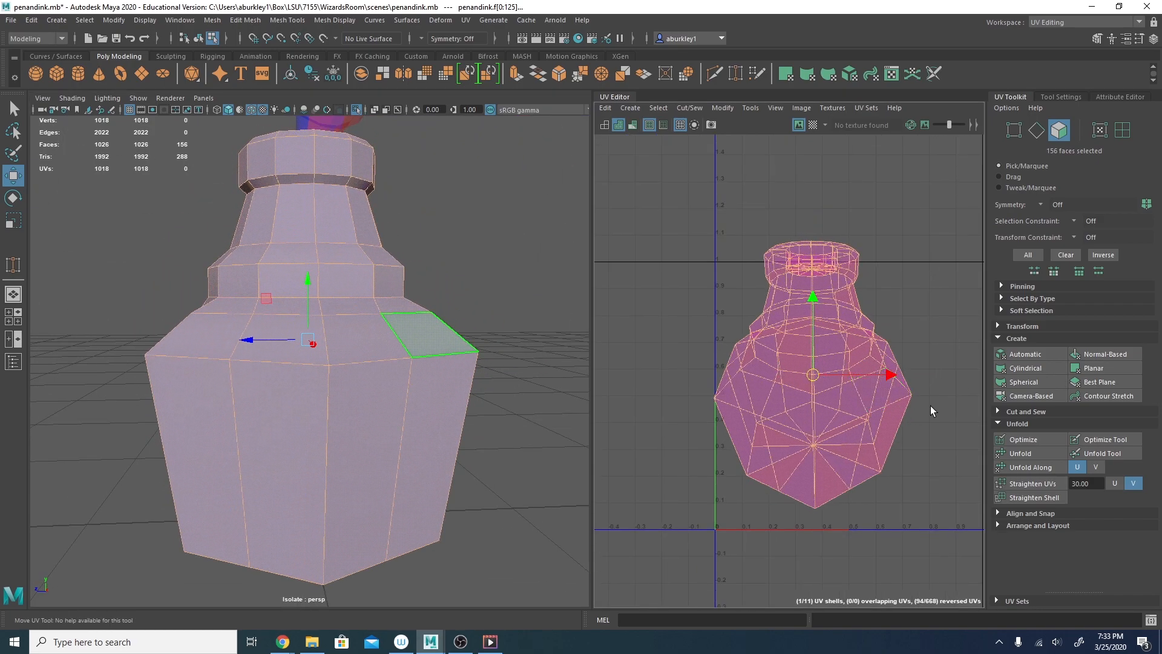
{"action": "middle_click_drag", "start_coordinate": [821, 444], "coordinate": [871, 446], "text": "alt"}
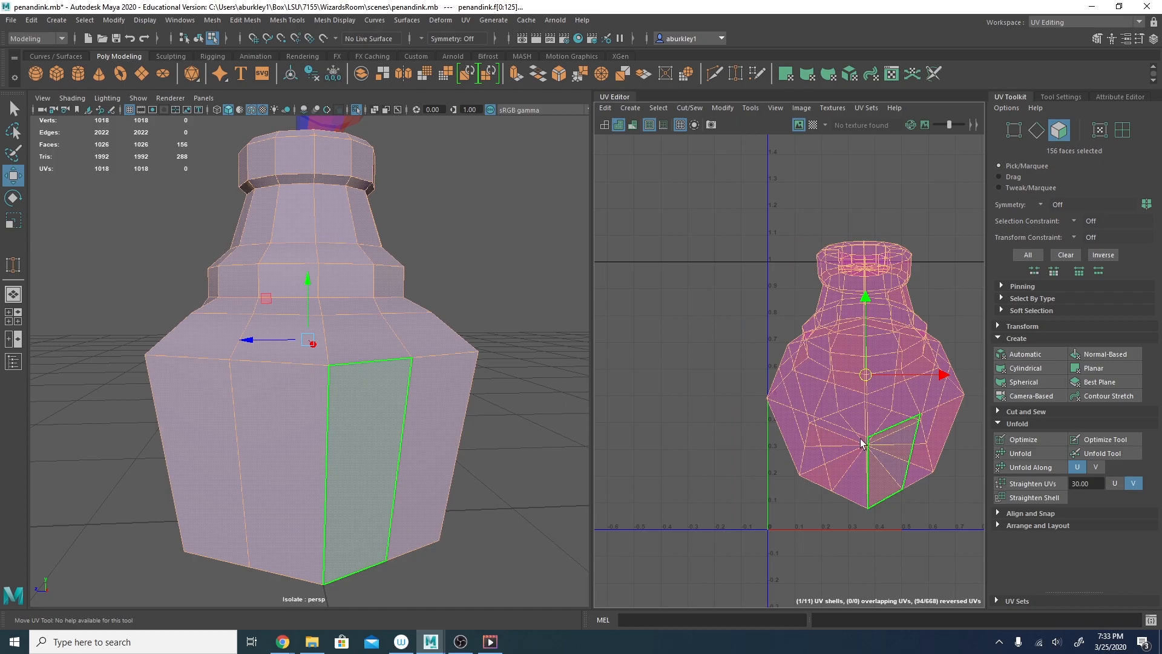
{"action": "scroll", "coordinate": [871, 447], "scroll_direction": "down", "scroll_amount": 5}
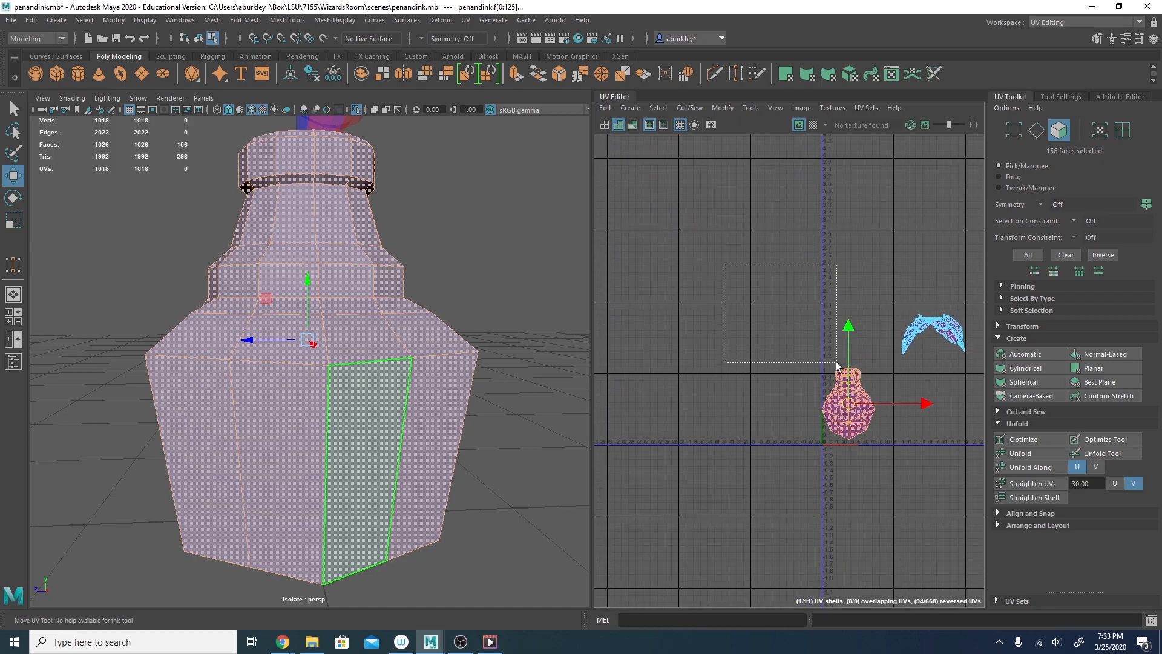
{"action": "left_click_drag", "start_coordinate": [815, 362], "coordinate": [816, 362]}
{"action": "middle_click_drag", "start_coordinate": [842, 433], "coordinate": [785, 404], "text": "alt"}
{"action": "right_click_drag", "start_coordinate": [785, 405], "coordinate": [882, 418], "text": "alt"}
{"action": "middle_click_drag", "start_coordinate": [765, 402], "coordinate": [742, 434], "text": "alt"}
{"action": "right_click_drag", "start_coordinate": [781, 440], "coordinate": [934, 454], "text": "alt"}
{"action": "middle_click_drag", "start_coordinate": [859, 427], "coordinate": [834, 436], "text": "alt"}
Cut the bottle's UVs along the edge loops around its base and around the floor inside its opening.
{"action": "left_click_drag", "start_coordinate": [458, 426], "coordinate": [402, 306], "text": "alt"}
{"action": "left_click_drag", "start_coordinate": [418, 376], "coordinate": [417, 392], "text": "alt"}
{"action": "right_click_drag", "start_coordinate": [306, 332], "coordinate": [306, 275]}
{"action": "double_click", "coordinate": [335, 337]}
{"action": "left_click_drag", "start_coordinate": [519, 376], "coordinate": [401, 403], "text": "alt"}
{"action": "double_click", "coordinate": [400, 350], "text": "shift"}
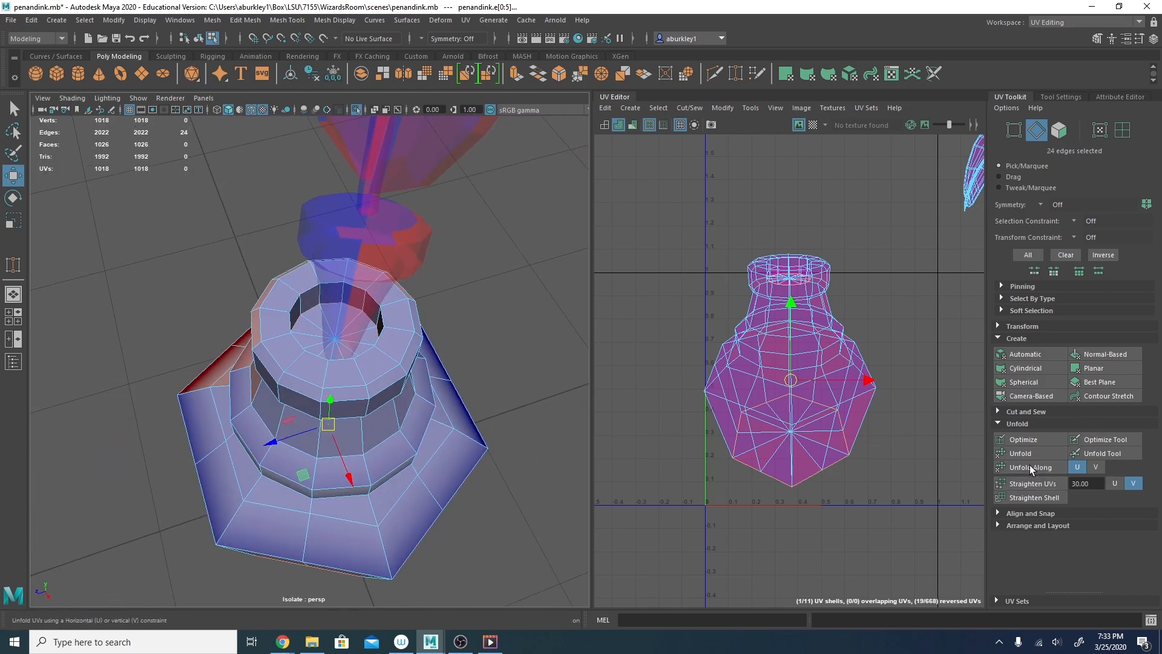
{"action": "left_click", "coordinate": [1018, 410]}
{"action": "left_click", "coordinate": [1026, 444]}
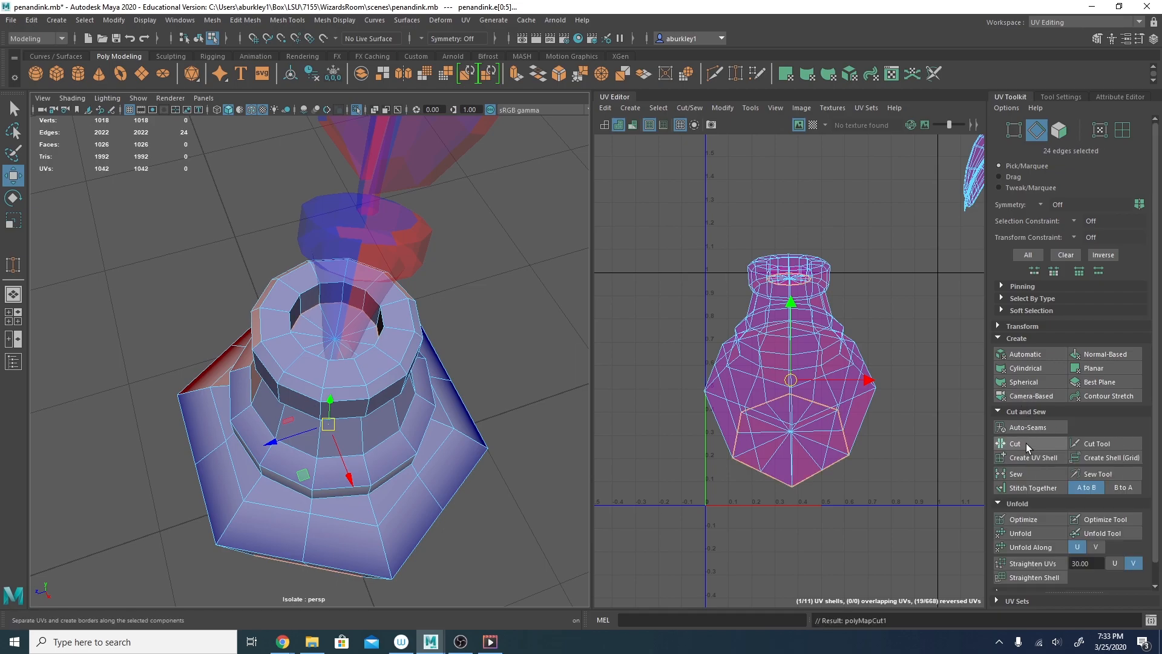
Select the round UV shell of the floor inside the bottle's opening and move it outside the bottle's outline, left of the U1V1 tile.
{"action": "scroll", "coordinate": [767, 469], "scroll_direction": "up", "scroll_amount": 2}
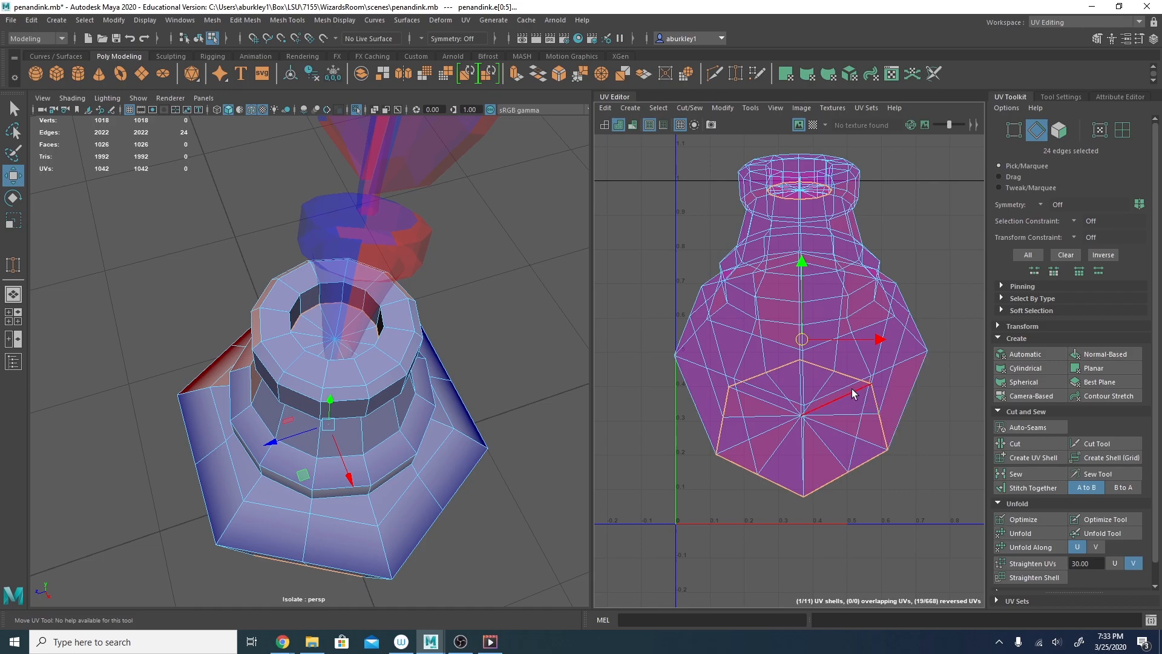
{"action": "middle_click_drag", "start_coordinate": [851, 388], "coordinate": [915, 412], "text": "alt"}
{"action": "right_click_drag", "start_coordinate": [862, 462], "coordinate": [913, 463]}
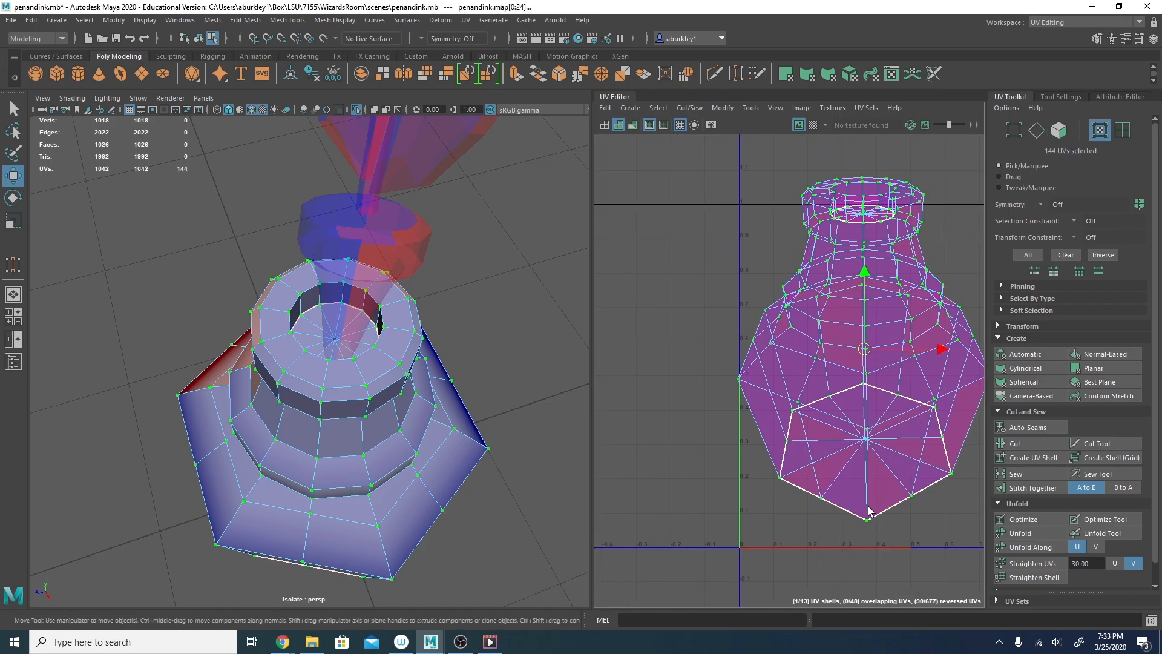
{"action": "double_click", "coordinate": [336, 342]}
{"action": "mouse_move", "coordinate": [336, 342]}
{"action": "left_mouse_down", "text": "alt"}
{"action": "mouse_move", "coordinate": [388, 348]}
{"action": "mouse_move", "coordinate": [357, 344]}
{"action": "left_mouse_up", "text": "alt"}
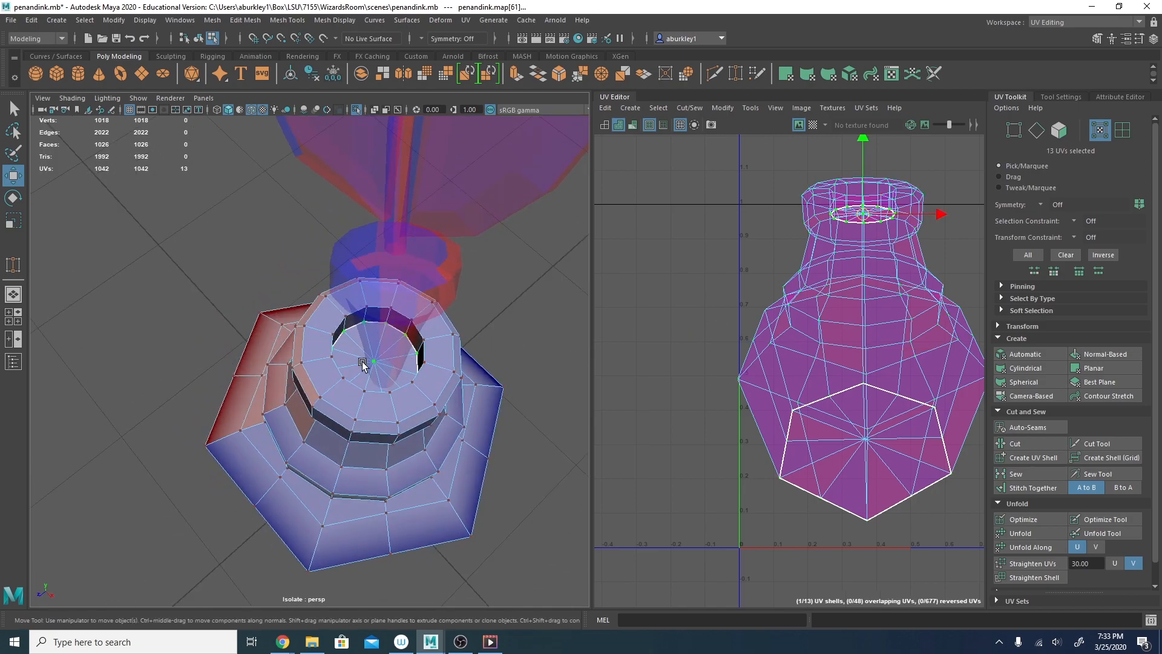
{"action": "middle_click_drag", "start_coordinate": [380, 359], "coordinate": [291, 320], "text": "alt"}
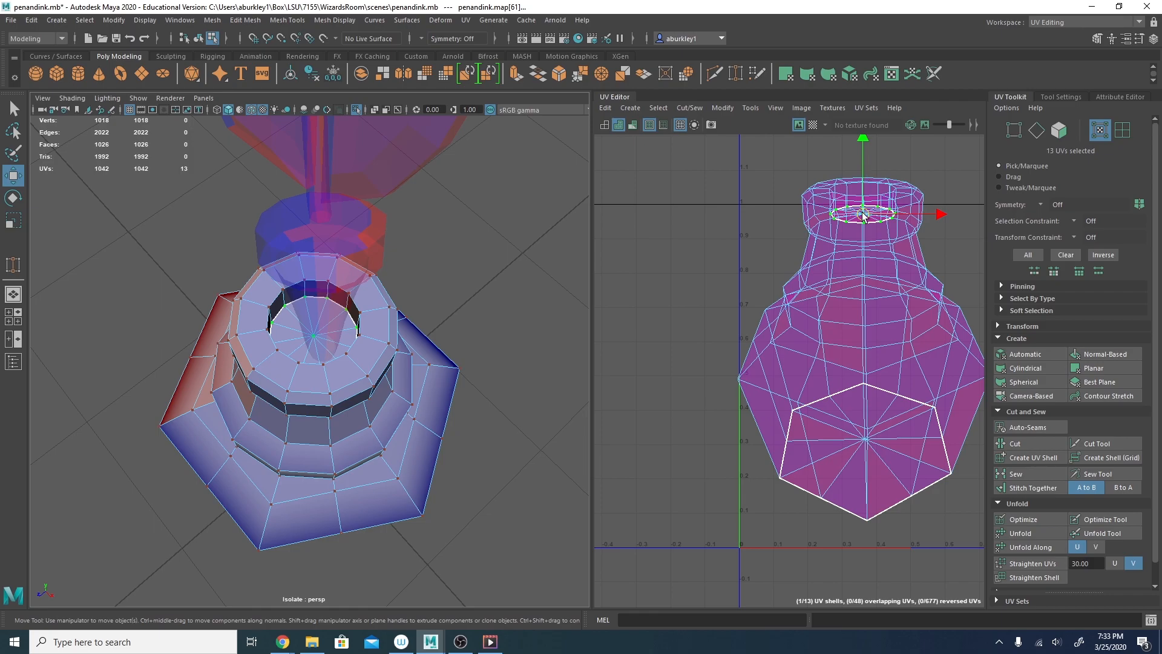
{"action": "left_click_drag", "start_coordinate": [863, 215], "coordinate": [684, 221]}
Select the hexagonal UV shell of the bottle's base and move it off the body shell, beside the round shell.
{"action": "left_click_drag", "start_coordinate": [460, 377], "coordinate": [407, 308], "text": "alt"}
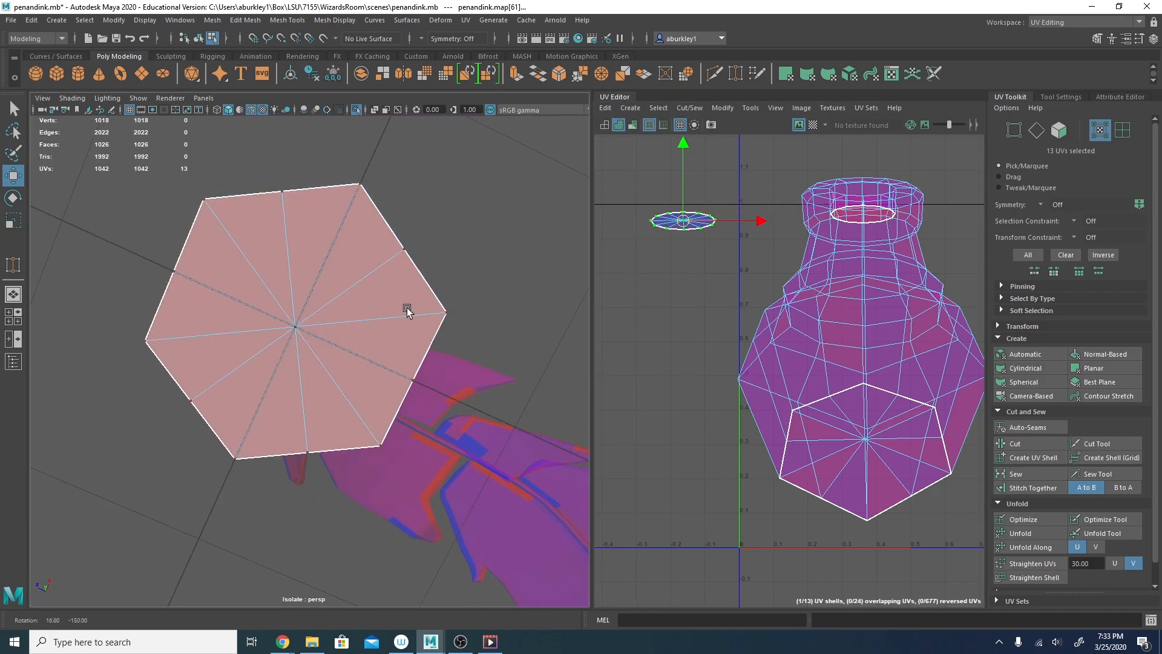
{"action": "double_click", "coordinate": [295, 332]}
{"action": "middle_click_drag", "start_coordinate": [673, 306], "coordinate": [697, 299], "text": "alt"}
{"action": "left_click_drag", "start_coordinate": [890, 445], "coordinate": [641, 294]}
{"action": "scroll", "coordinate": [790, 303], "scroll_direction": "down", "scroll_amount": 4}
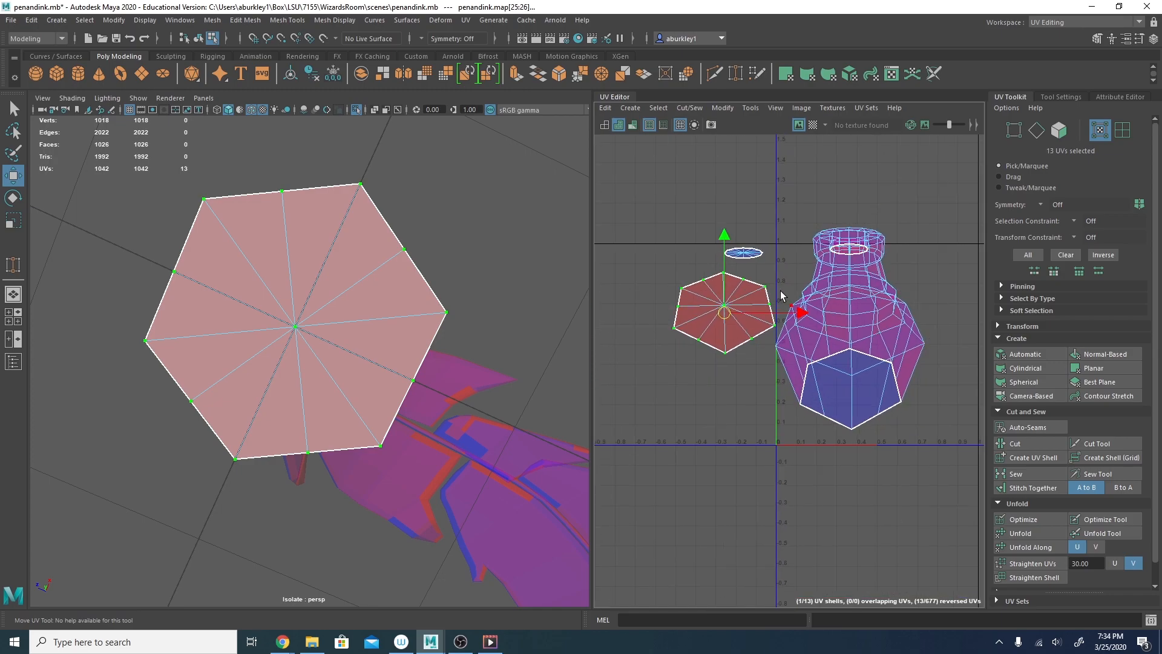
Select the round floor shell and the hexagonal base shell together and unfold them.
{"action": "left_click_drag", "start_coordinate": [717, 368], "coordinate": [779, 402]}
{"action": "left_click_drag", "start_coordinate": [767, 339], "coordinate": [789, 361], "text": "shift"}
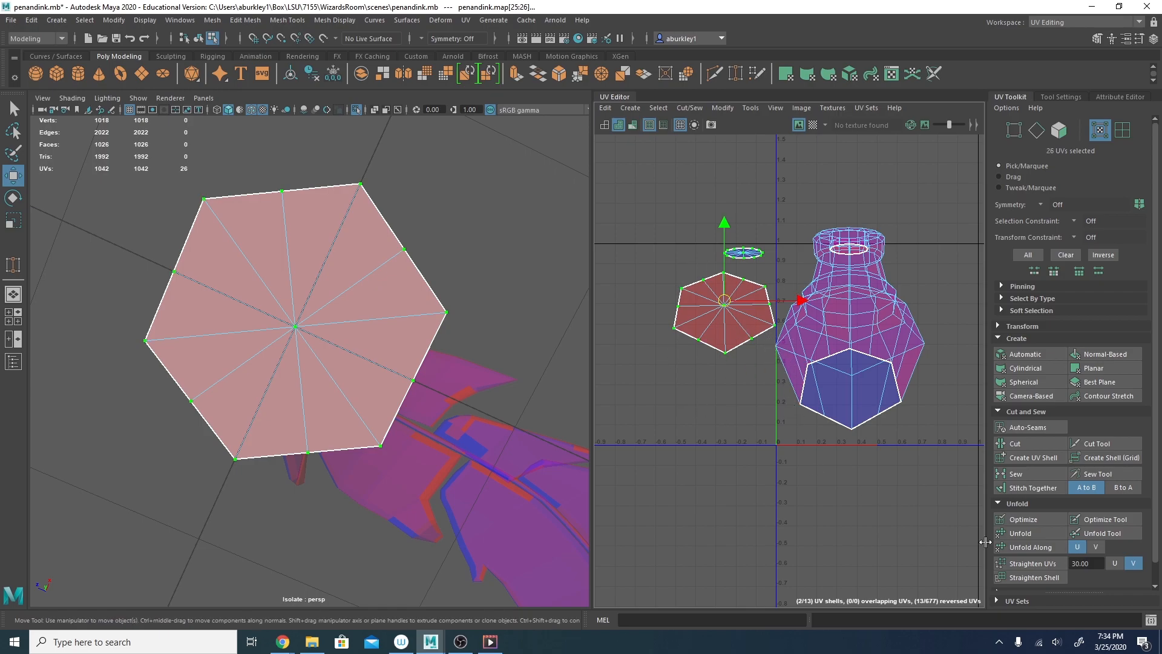
{"action": "left_click", "coordinate": [1046, 533]}
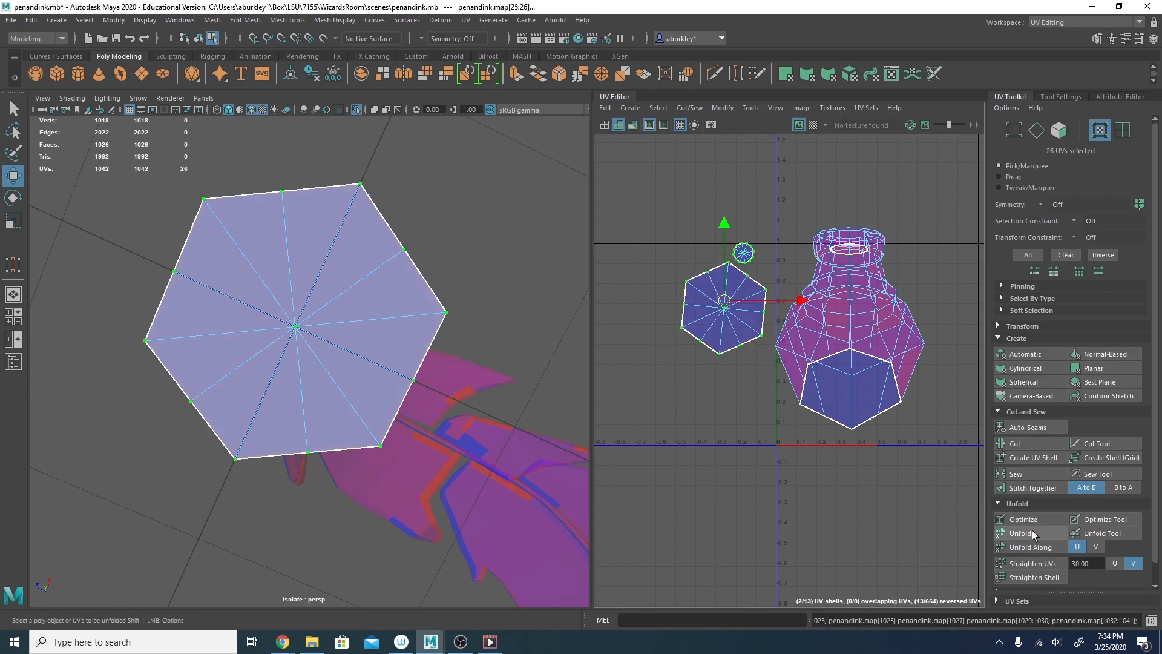
{"action": "scroll", "coordinate": [714, 296], "scroll_direction": "up", "scroll_amount": 3}
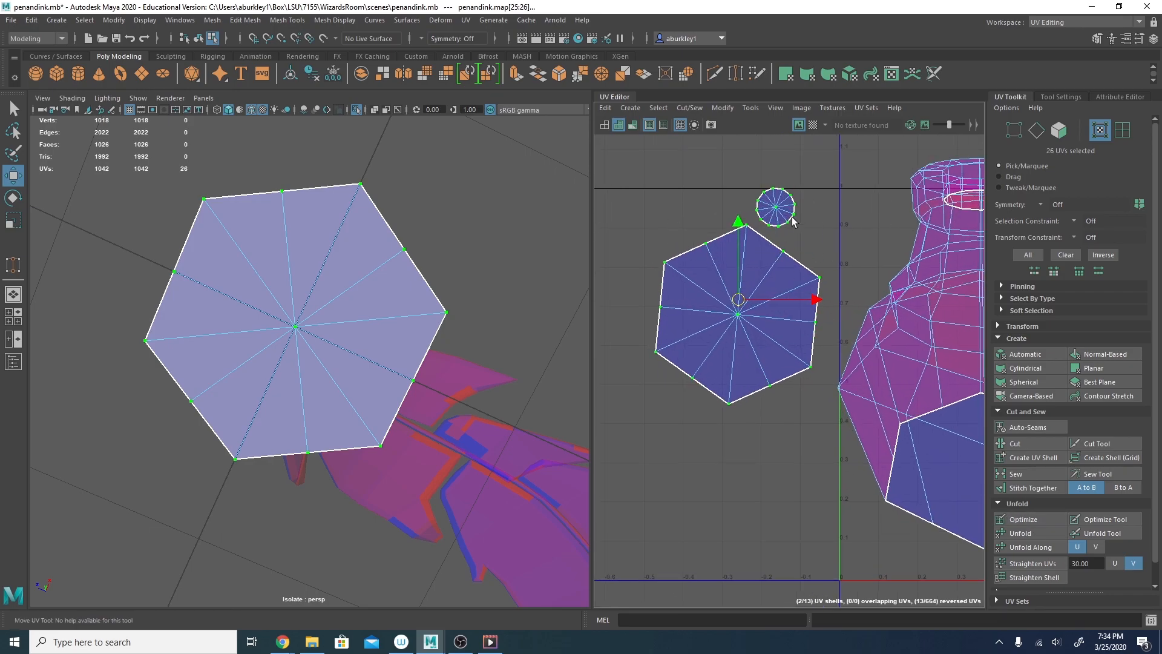
Move the hexagonal base shell away from the round one and rotate it so that two of its sides run vertically.
{"action": "double_click", "coordinate": [707, 264]}
{"action": "left_click_drag", "start_coordinate": [738, 315], "coordinate": [677, 299]}
{"action": "key", "text": "e"}
{"action": "left_click_drag", "start_coordinate": [732, 256], "coordinate": [717, 357]}
{"action": "scroll", "coordinate": [932, 388], "scroll_direction": "down", "scroll_amount": 4}
Select the UV shell of the bottle's body and unfold it.
{"action": "left_click_drag", "start_coordinate": [340, 322], "coordinate": [475, 424], "text": "alt"}
{"action": "right_click_drag", "start_coordinate": [916, 314], "coordinate": [956, 308]}
{"action": "left_click", "coordinate": [899, 315]}
{"action": "double_click", "coordinate": [899, 314]}
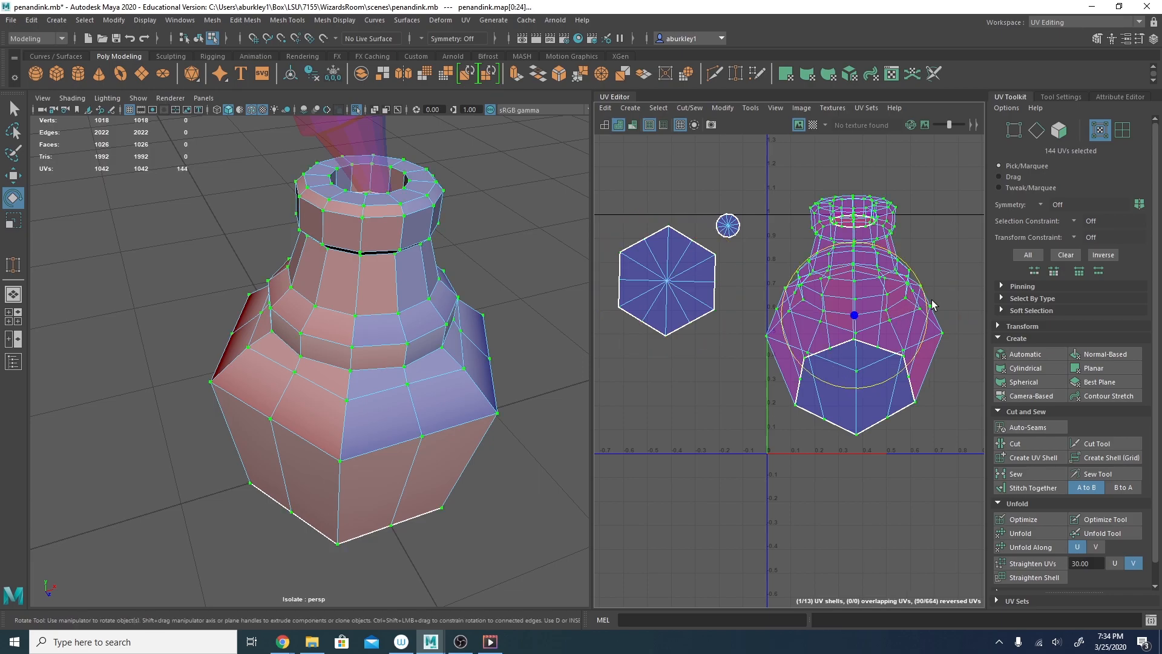
{"action": "left_click", "coordinate": [1046, 536]}
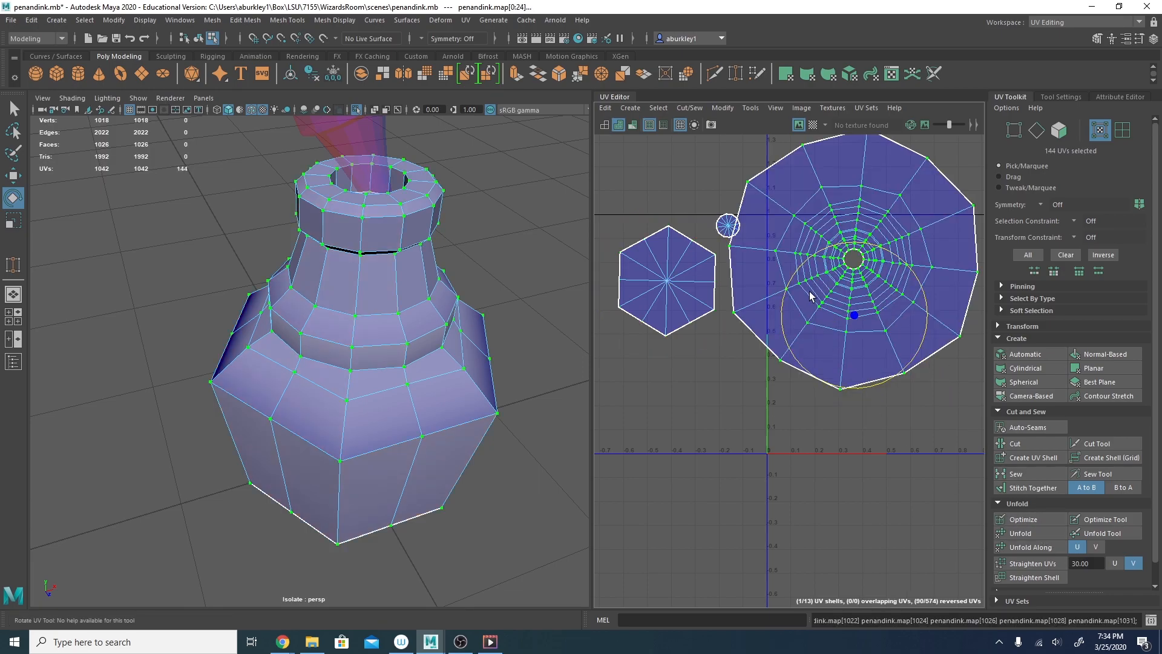
{"action": "scroll", "coordinate": [841, 257], "scroll_direction": "up", "scroll_amount": 5}
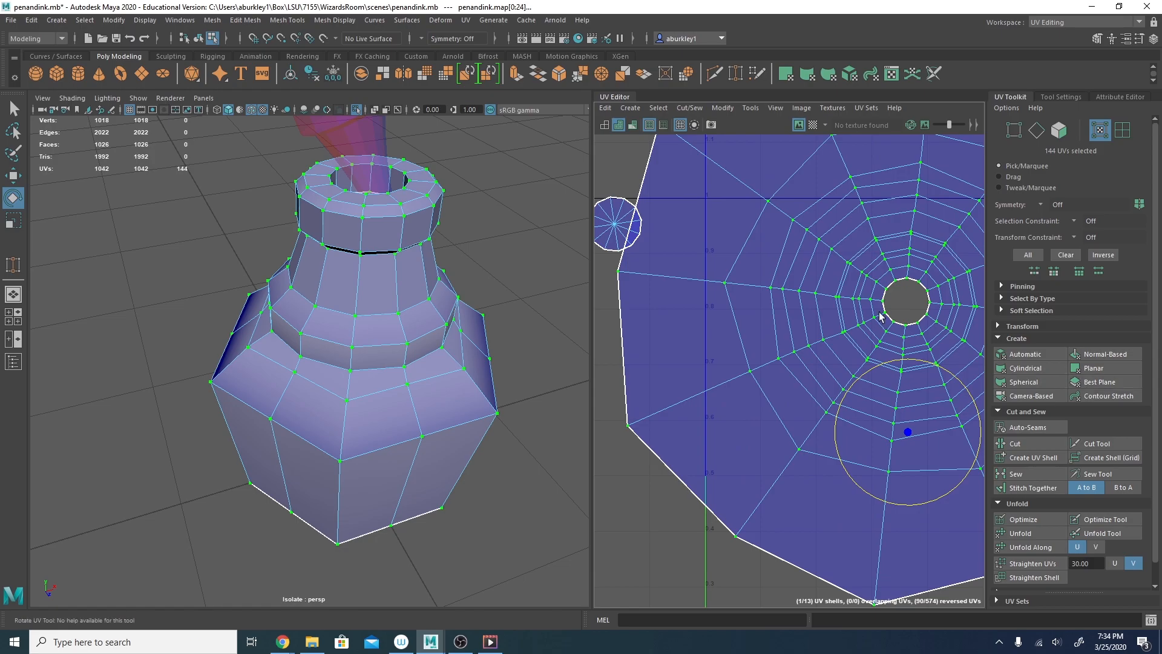
Examine the body's UV distortion with the checker map from several sides of the bottle, and turn the checker off again.
{"action": "left_click_drag", "start_coordinate": [311, 268], "coordinate": [497, 224], "text": "alt"}
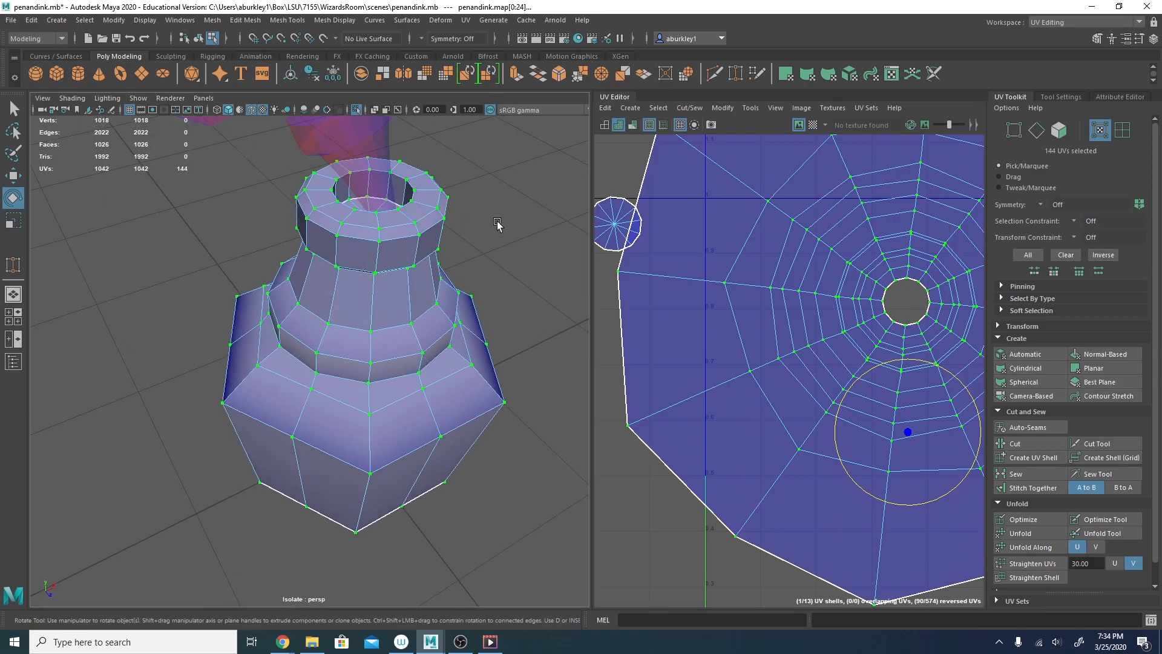
{"action": "left_click", "coordinate": [813, 125]}
{"action": "left_click_drag", "start_coordinate": [230, 321], "coordinate": [291, 310], "text": "alt"}
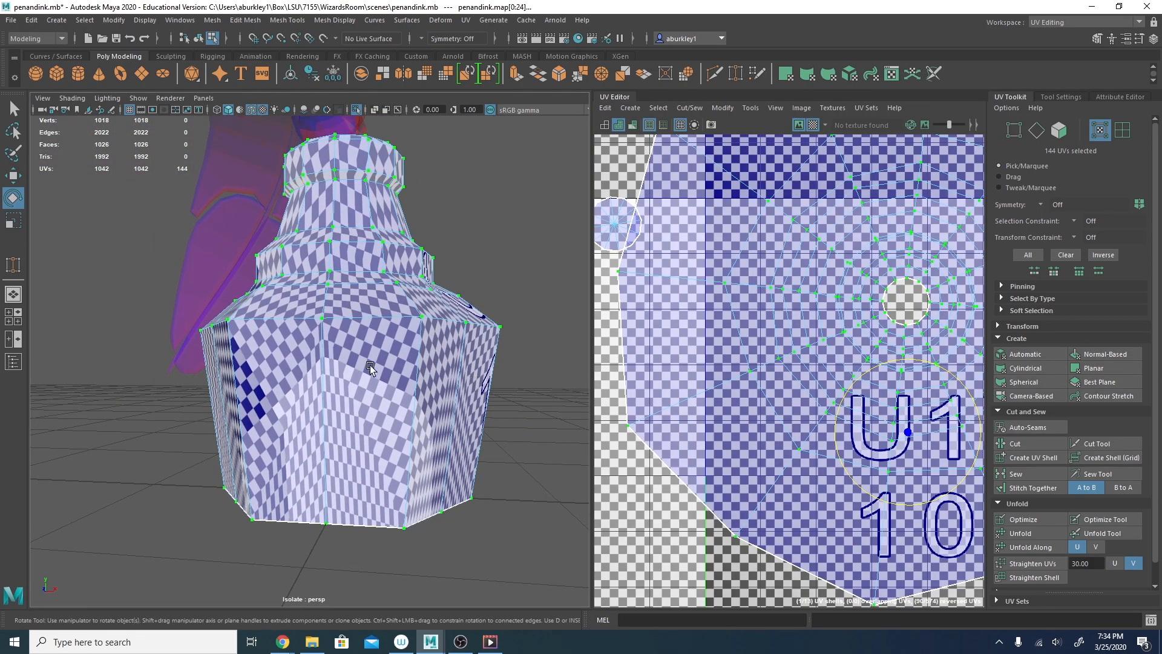
{"action": "left_click_drag", "start_coordinate": [287, 375], "coordinate": [392, 399], "text": "alt"}
{"action": "left_click_drag", "start_coordinate": [382, 320], "coordinate": [435, 302], "text": "alt"}
{"action": "scroll", "coordinate": [436, 284], "scroll_direction": "up", "scroll_amount": 4}
{"action": "left_click_drag", "start_coordinate": [425, 353], "coordinate": [286, 356], "text": "alt"}
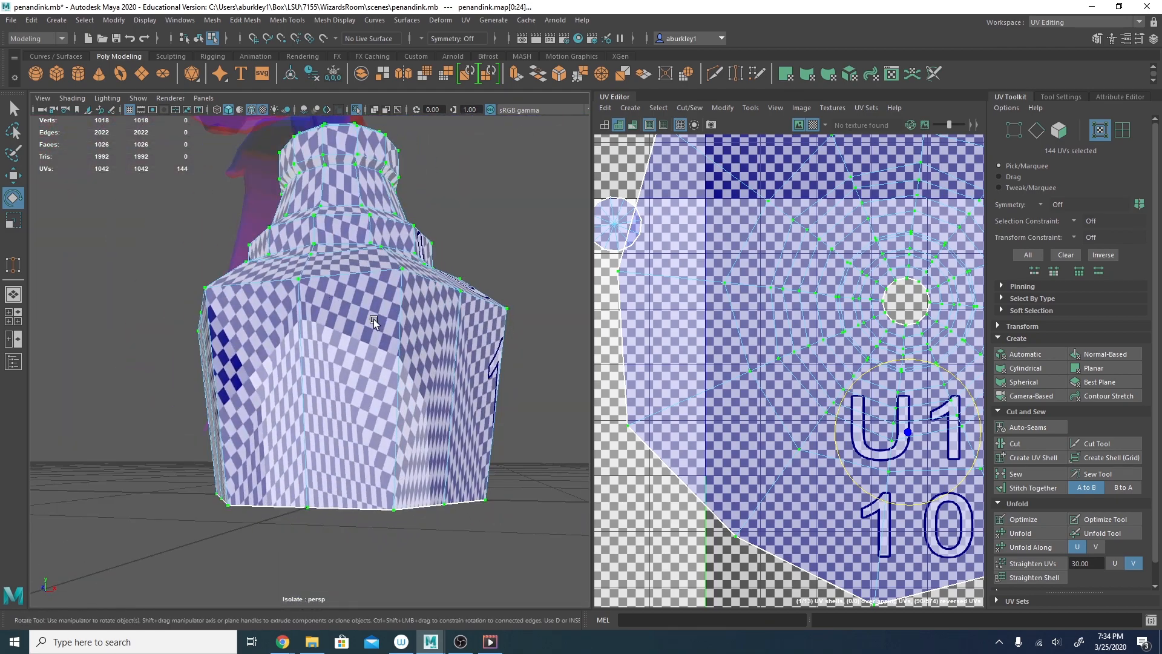
{"action": "left_click", "coordinate": [798, 125]}
{"action": "key", "text": "f"}
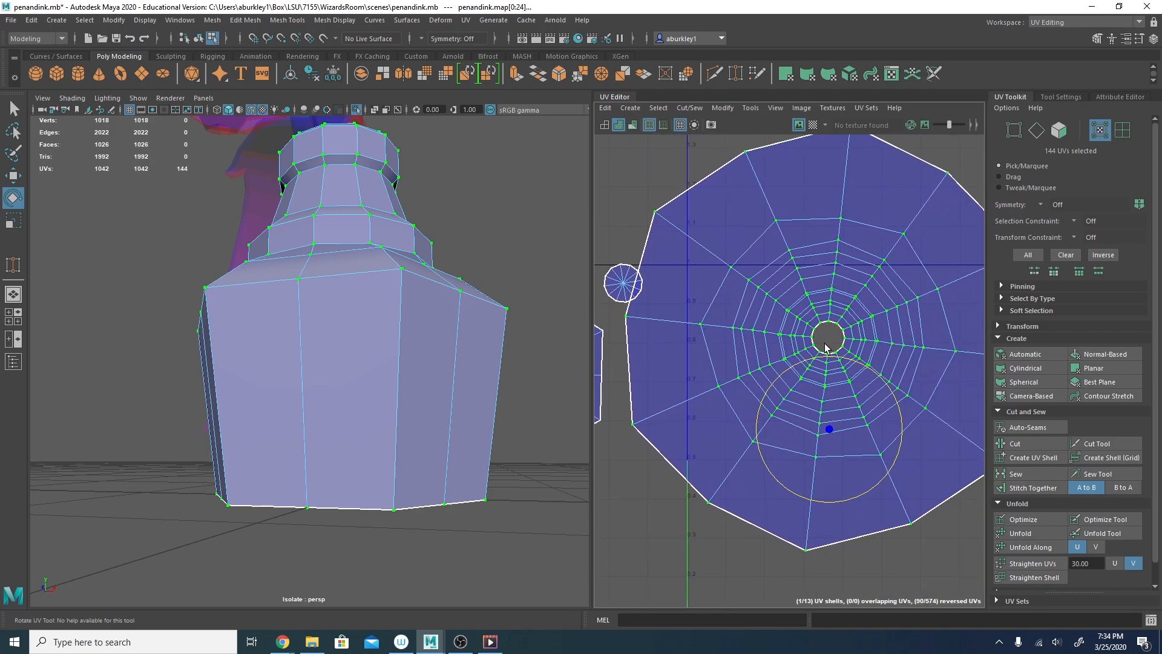
Cut the bottle body's UVs along one vertical edge loop running from the opening down to the base.
{"action": "left_click_drag", "start_coordinate": [441, 304], "coordinate": [463, 327], "text": "alt"}
{"action": "left_click_drag", "start_coordinate": [368, 331], "coordinate": [435, 316], "text": "alt"}
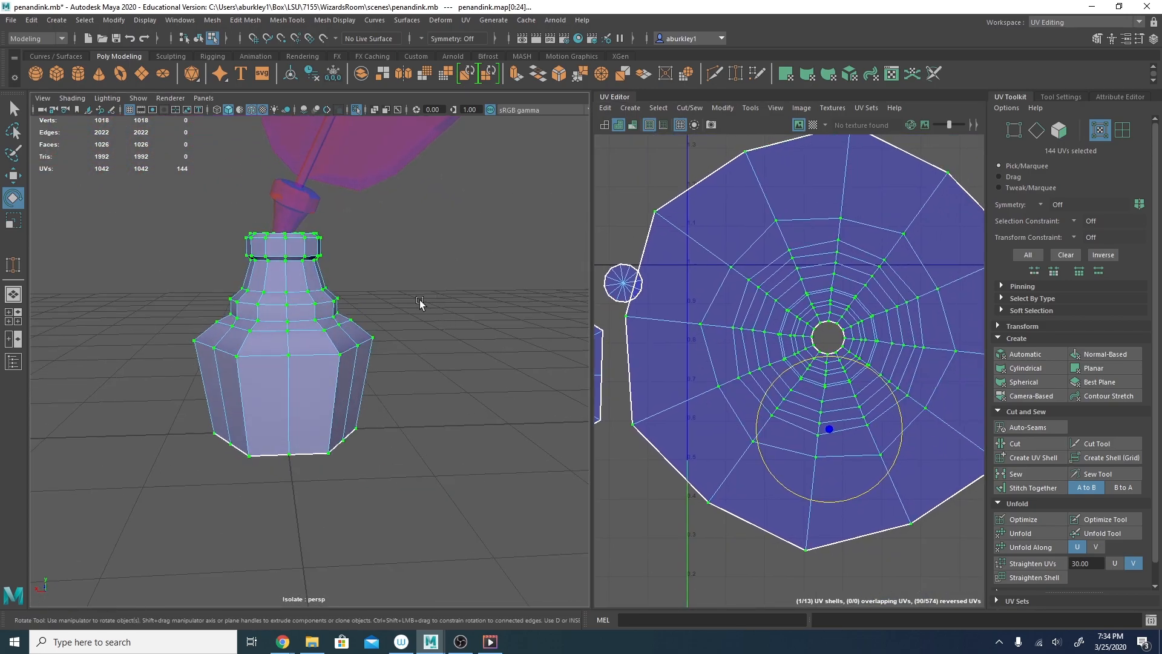
{"action": "right_click_drag", "start_coordinate": [312, 296], "coordinate": [315, 260]}
{"action": "double_click", "coordinate": [288, 336]}
{"action": "left_click_drag", "start_coordinate": [317, 431], "coordinate": [573, 435], "text": "alt"}
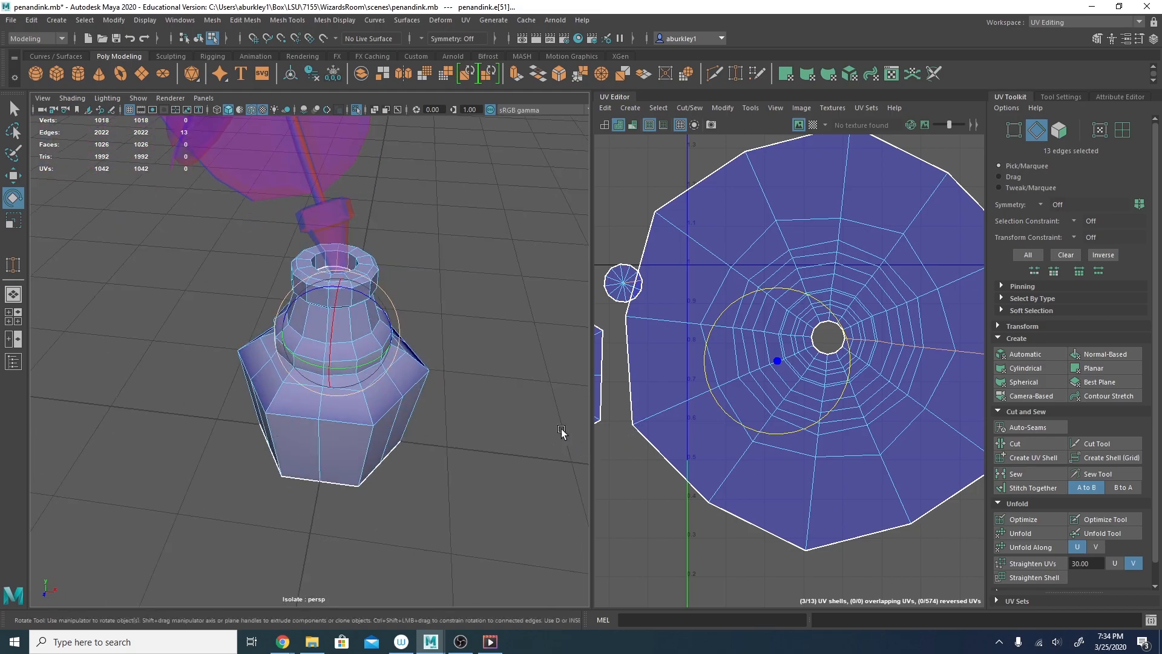
{"action": "scroll", "coordinate": [310, 384], "scroll_direction": "down", "scroll_amount": 5}
{"action": "left_click_drag", "start_coordinate": [310, 384], "coordinate": [512, 366], "text": "alt"}
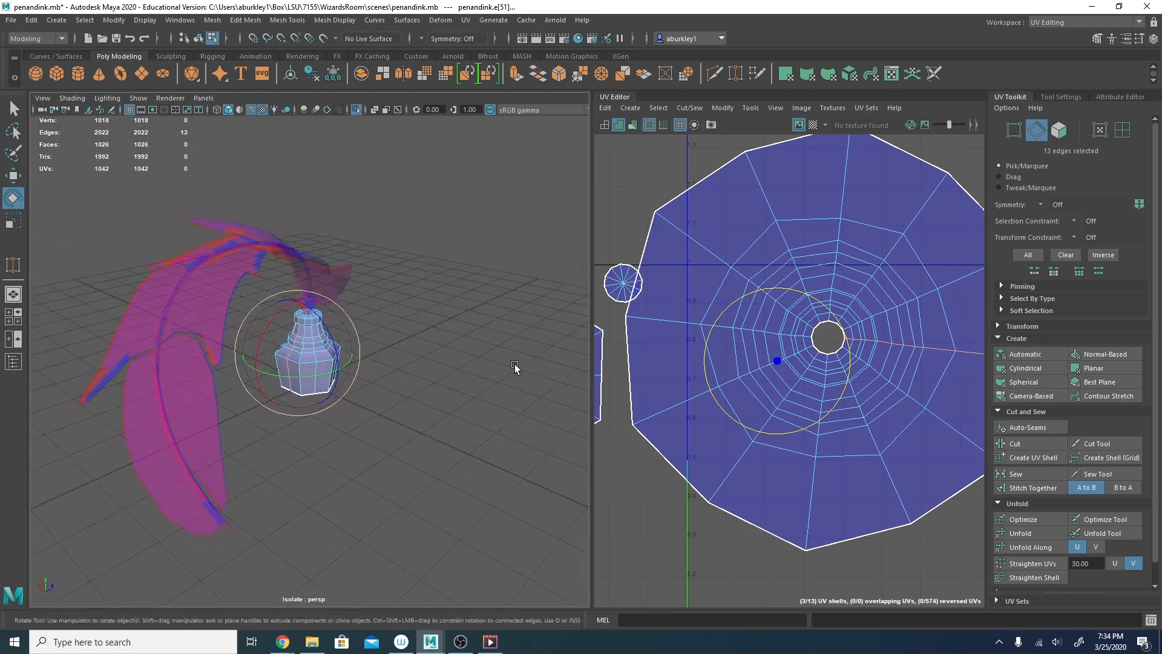
{"action": "scroll", "coordinate": [454, 423], "scroll_direction": "up", "scroll_amount": 4}
{"action": "left_click_drag", "start_coordinate": [190, 422], "coordinate": [304, 475], "text": "alt"}
{"action": "middle_click_drag", "start_coordinate": [888, 333], "coordinate": [852, 321], "text": "alt"}
{"action": "scroll", "coordinate": [847, 330], "scroll_direction": "down", "scroll_amount": 3}
{"action": "scroll", "coordinate": [861, 360], "scroll_direction": "up", "scroll_amount": 3}
{"action": "middle_click_drag", "start_coordinate": [838, 330], "coordinate": [771, 350], "text": "alt"}
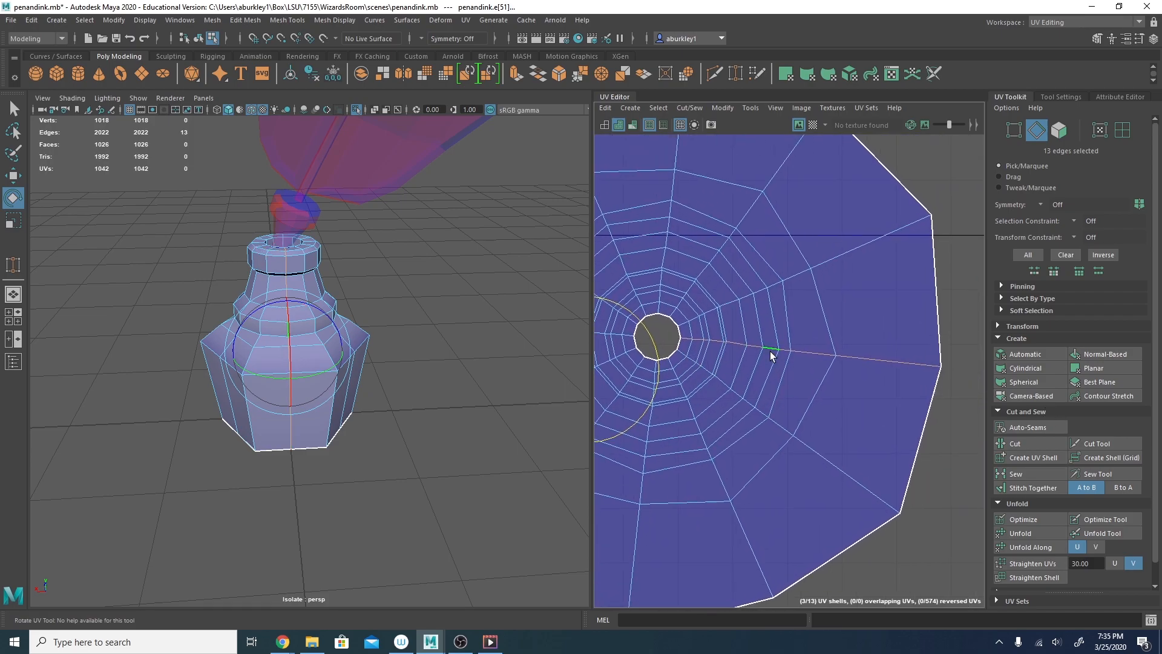
{"action": "right_click", "coordinate": [863, 366]}
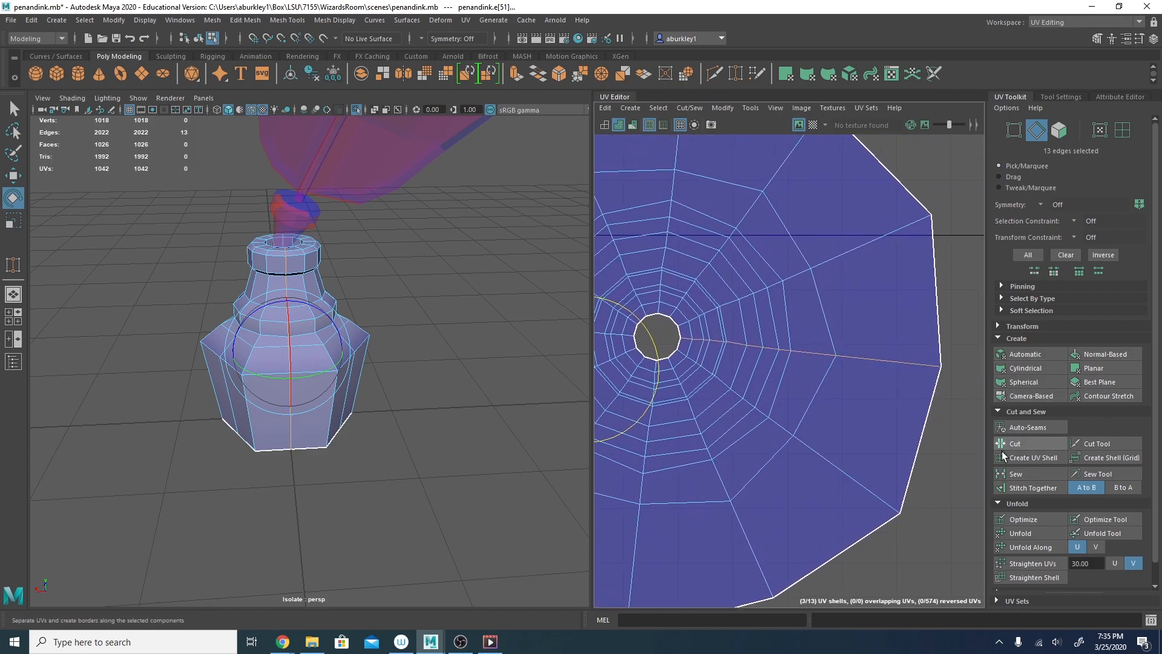
{"action": "left_click", "coordinate": [1030, 445]}
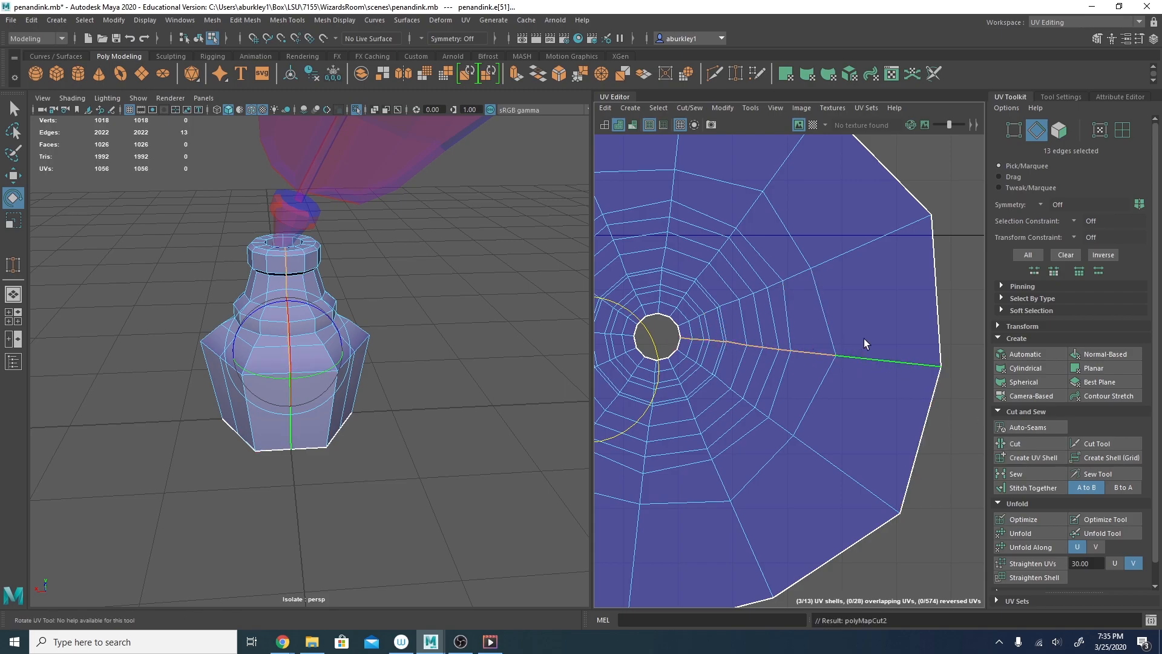
Select the whole UV shell of the cut bottle body and unfold it into an open fan.
{"action": "scroll", "coordinate": [871, 353], "scroll_direction": "down", "scroll_amount": 2}
{"action": "right_click_drag", "start_coordinate": [856, 326], "coordinate": [896, 325]}
{"action": "double_click", "coordinate": [822, 284]}
{"action": "middle_click_drag", "start_coordinate": [771, 350], "coordinate": [857, 325], "text": "alt"}
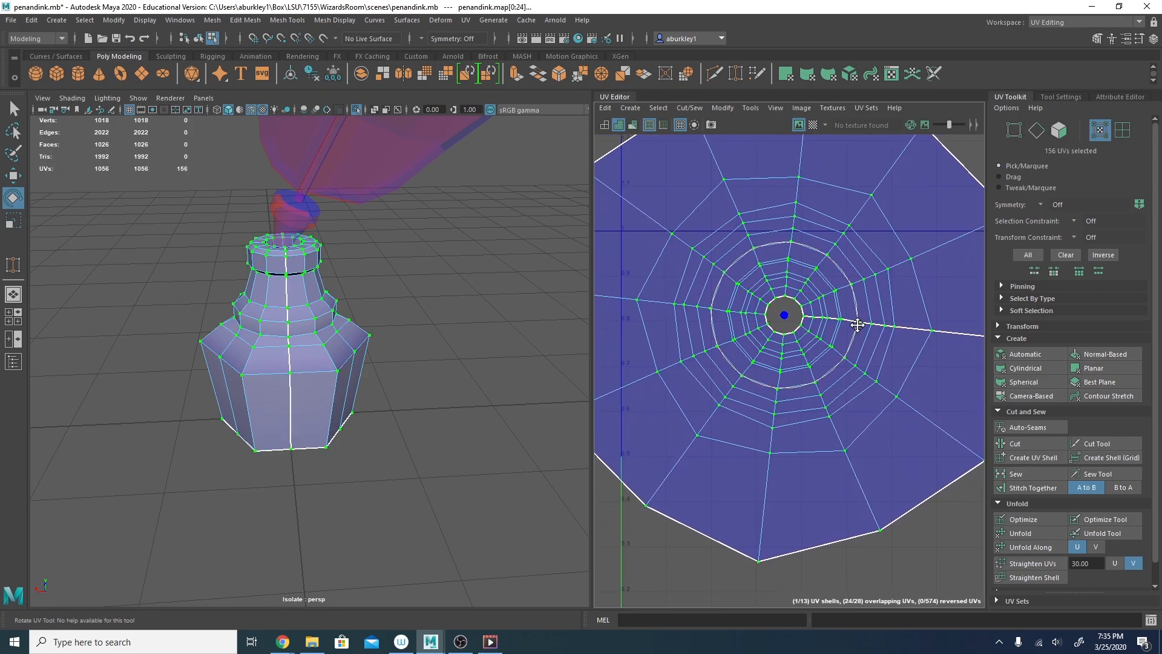
{"action": "left_click", "coordinate": [1020, 532]}
{"action": "scroll", "coordinate": [882, 445], "scroll_direction": "down", "scroll_amount": 5}
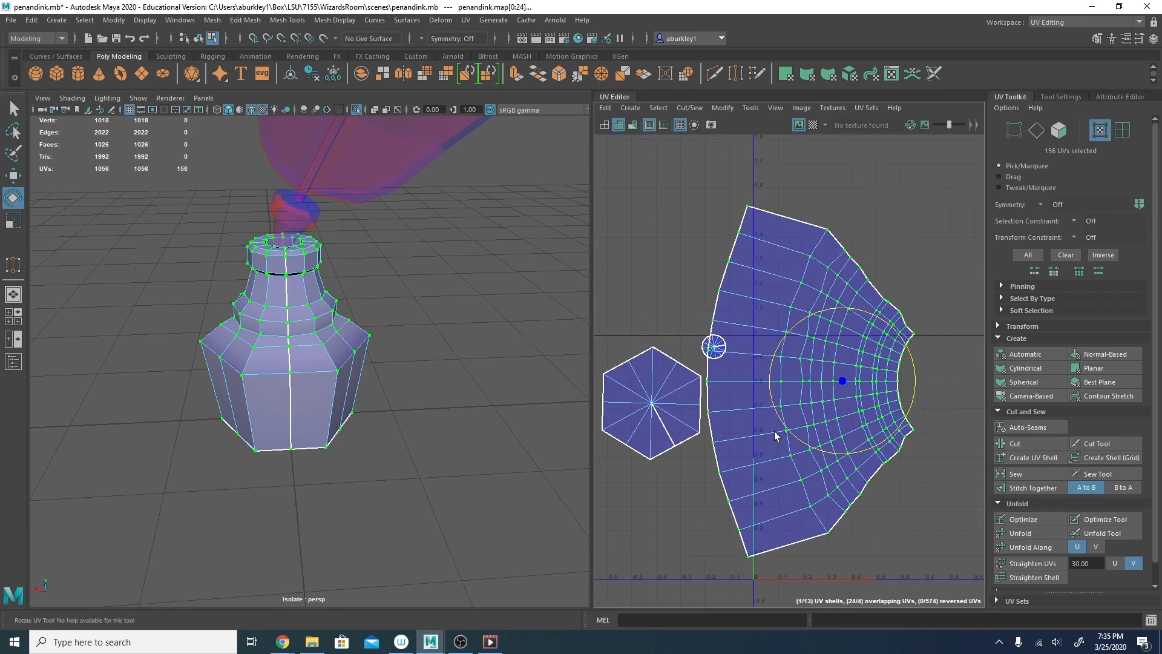
Rotate the fan-shaped body shell so its narrow edge faces up, reposition it and optimize its UVs.
{"action": "left_click_drag", "start_coordinate": [908, 384], "coordinate": [838, 324]}
{"action": "key", "text": "w"}
{"action": "left_click_drag", "start_coordinate": [842, 390], "coordinate": [862, 311]}
{"action": "left_click", "coordinate": [1020, 518]}
{"action": "scroll", "coordinate": [944, 387], "scroll_direction": "up", "scroll_amount": 4}
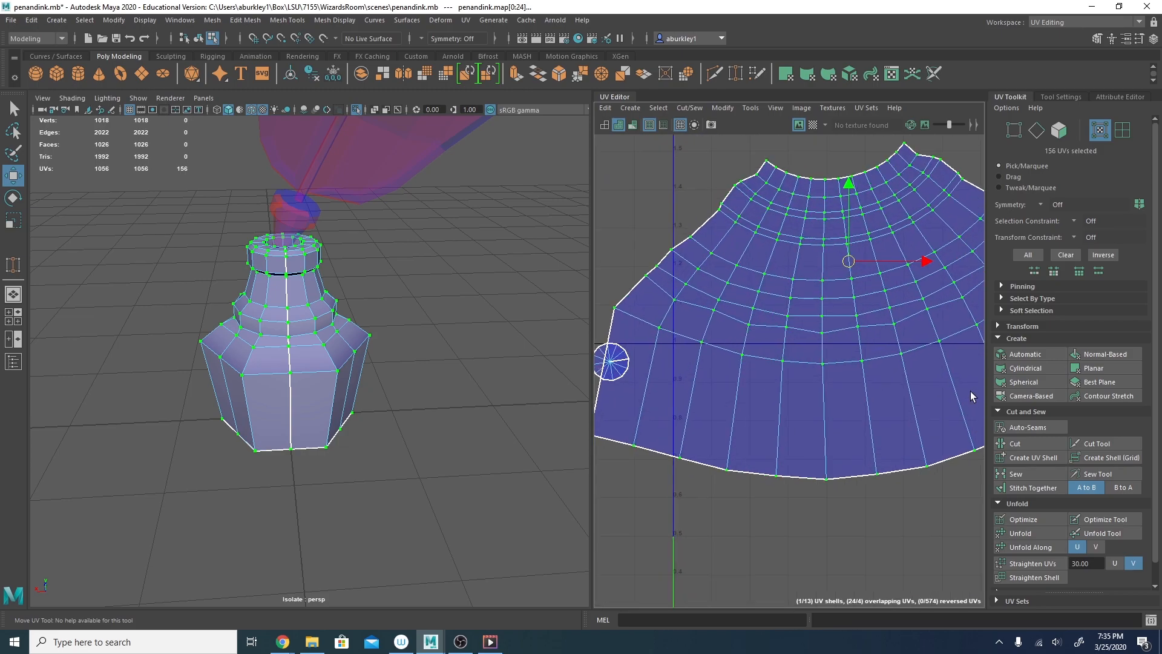
Check the body's remaining stretching with the checker map around the bottle, and turn the checker off again.
{"action": "left_click_drag", "start_coordinate": [421, 371], "coordinate": [561, 343], "text": "alt"}
{"action": "right_click_drag", "start_coordinate": [281, 316], "coordinate": [433, 350], "text": "alt"}
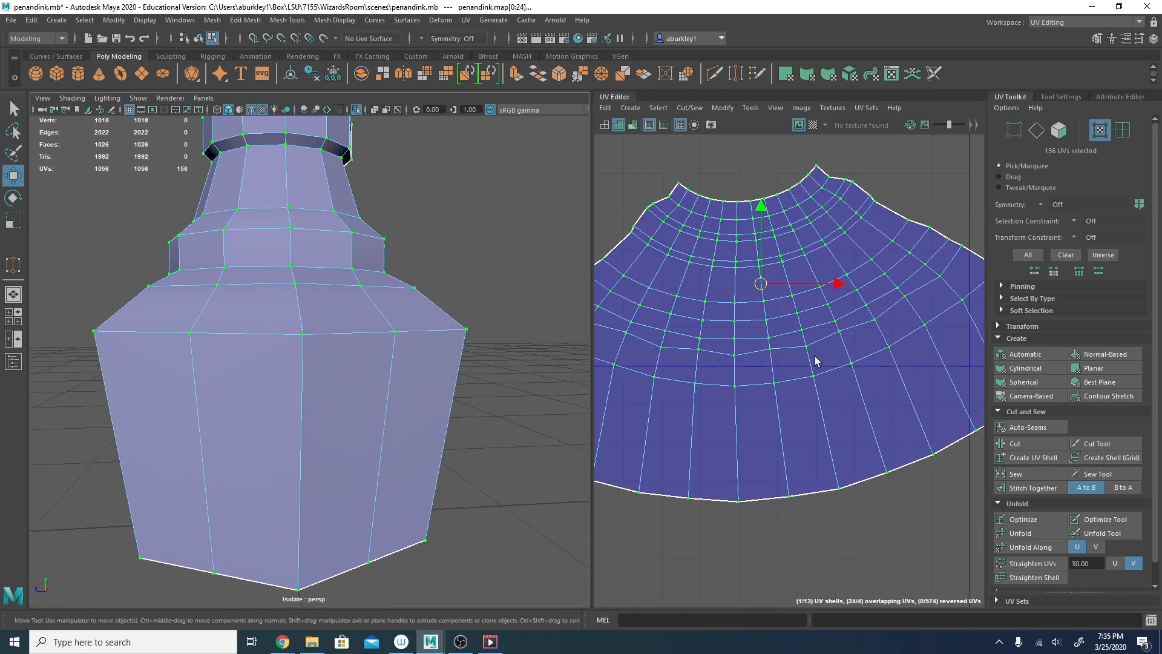
{"action": "left_click", "coordinate": [814, 125]}
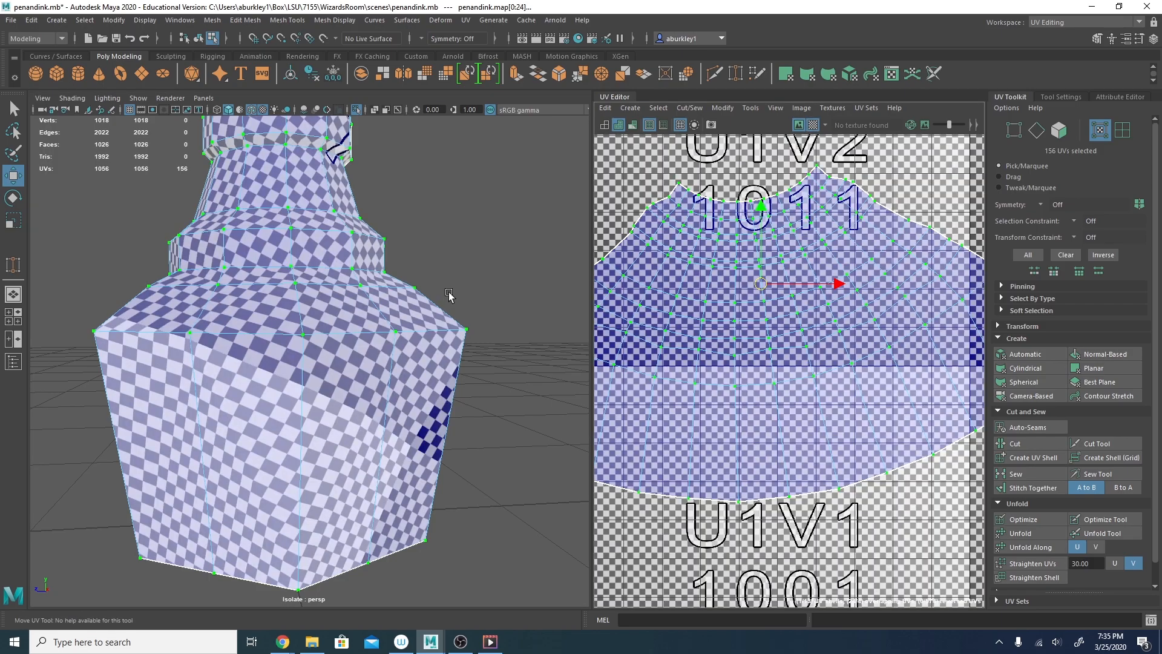
{"action": "left_click_drag", "start_coordinate": [406, 336], "coordinate": [423, 362], "text": "alt"}
{"action": "mouse_move", "coordinate": [422, 362]}
{"action": "right_mouse_down", "text": "alt"}
{"action": "mouse_move", "coordinate": [453, 428]}
{"action": "mouse_move", "coordinate": [422, 411]}
{"action": "mouse_move", "coordinate": [390, 345]}
{"action": "right_mouse_up", "text": "alt"}
{"action": "mouse_move", "coordinate": [245, 361]}
{"action": "left_mouse_down", "text": "alt"}
{"action": "mouse_move", "coordinate": [374, 408]}
{"action": "mouse_move", "coordinate": [366, 414]}
{"action": "mouse_move", "coordinate": [420, 420]}
{"action": "mouse_move", "coordinate": [425, 463]}
{"action": "left_mouse_up", "text": "alt"}
{"action": "left_click", "coordinate": [813, 125]}
Cut the body's UVs along the horizontal edge loop where the neck's lower band meets the sloping shoulder.
{"action": "left_click_drag", "start_coordinate": [409, 260], "coordinate": [389, 293], "text": "alt"}
{"action": "mouse_move", "coordinate": [390, 293]}
{"action": "right_mouse_down"}
{"action": "mouse_move", "coordinate": [389, 260]}
{"action": "mouse_move", "coordinate": [389, 288]}
{"action": "right_mouse_up"}
{"action": "left_click", "coordinate": [376, 317]}
{"action": "double_click", "coordinate": [377, 315]}
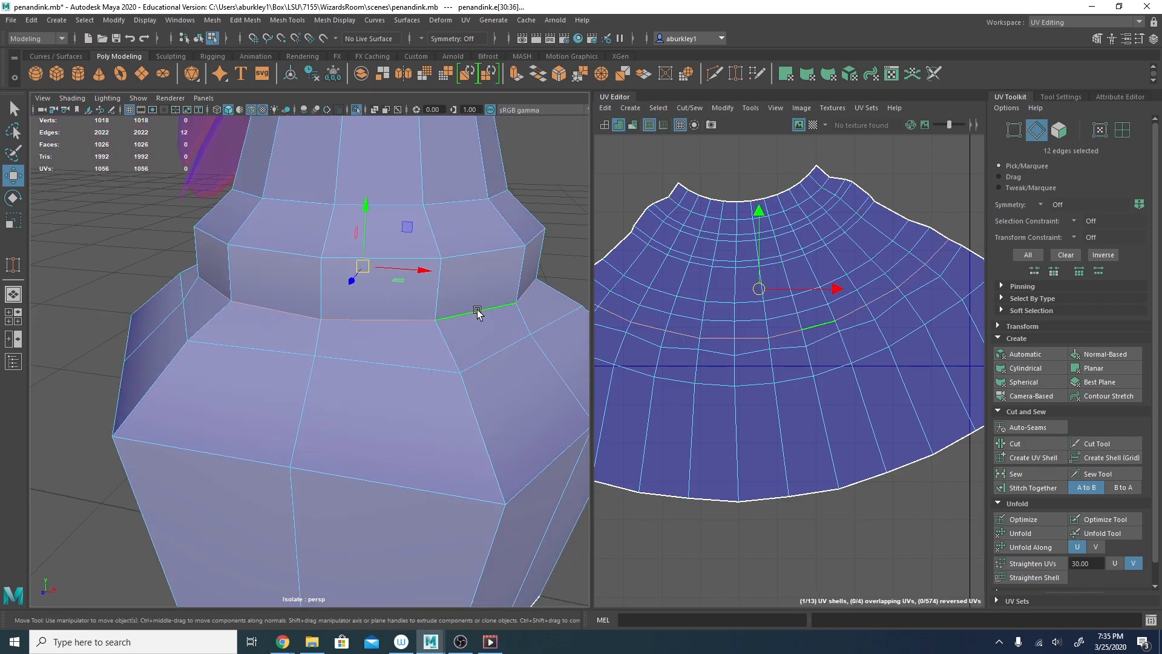
{"action": "left_click_drag", "start_coordinate": [475, 311], "coordinate": [394, 308], "text": "alt"}
{"action": "left_click", "coordinate": [268, 338]}
{"action": "left_click_drag", "start_coordinate": [230, 343], "coordinate": [176, 281], "text": "alt"}
{"action": "left_click", "coordinate": [306, 309]}
{"action": "left_click_drag", "start_coordinate": [311, 306], "coordinate": [343, 306], "text": "alt"}
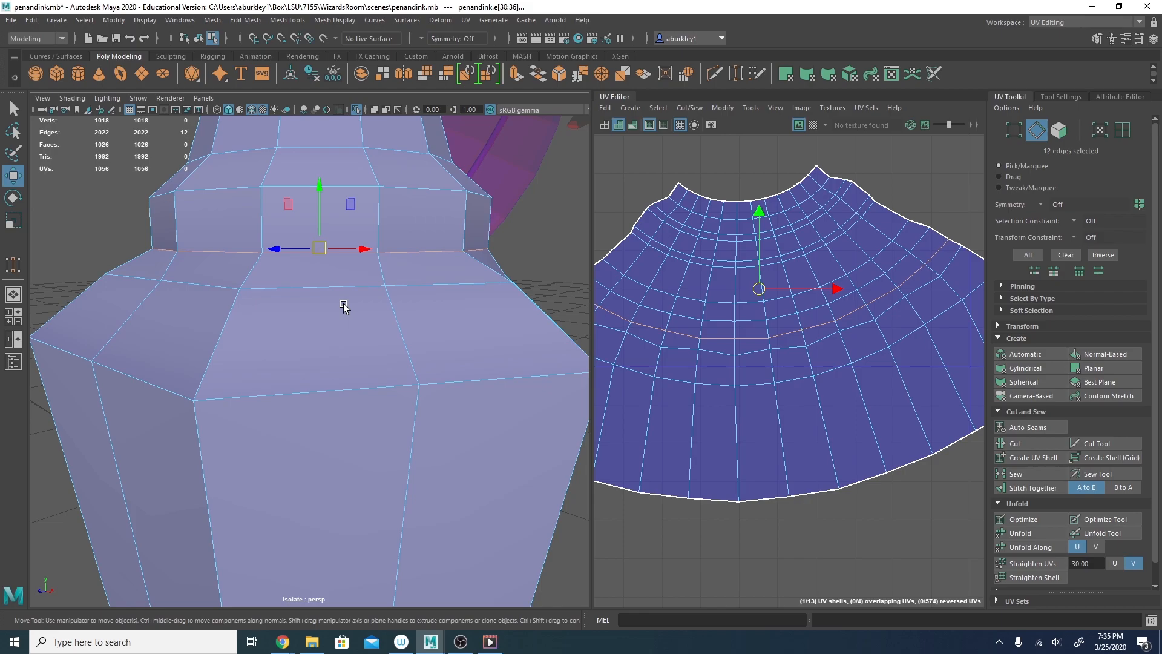
{"action": "left_click_drag", "start_coordinate": [337, 298], "coordinate": [281, 321], "text": "alt"}
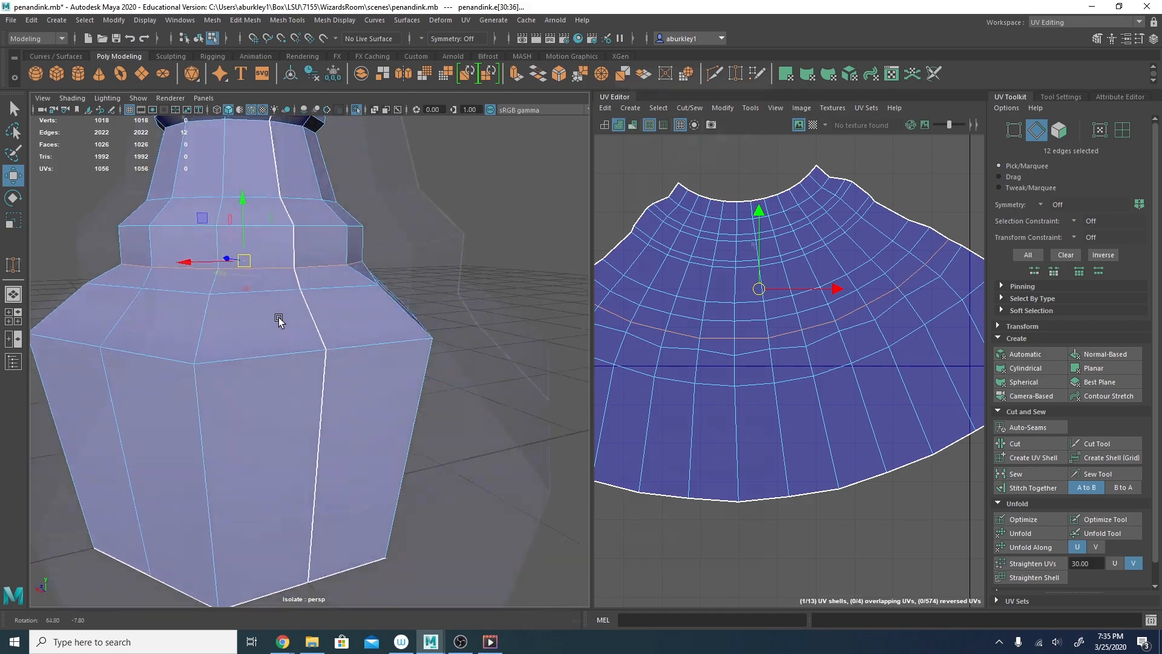
{"action": "scroll", "coordinate": [281, 321], "scroll_direction": "up", "scroll_amount": 3}
{"action": "scroll", "coordinate": [847, 381], "scroll_direction": "down", "scroll_amount": 3}
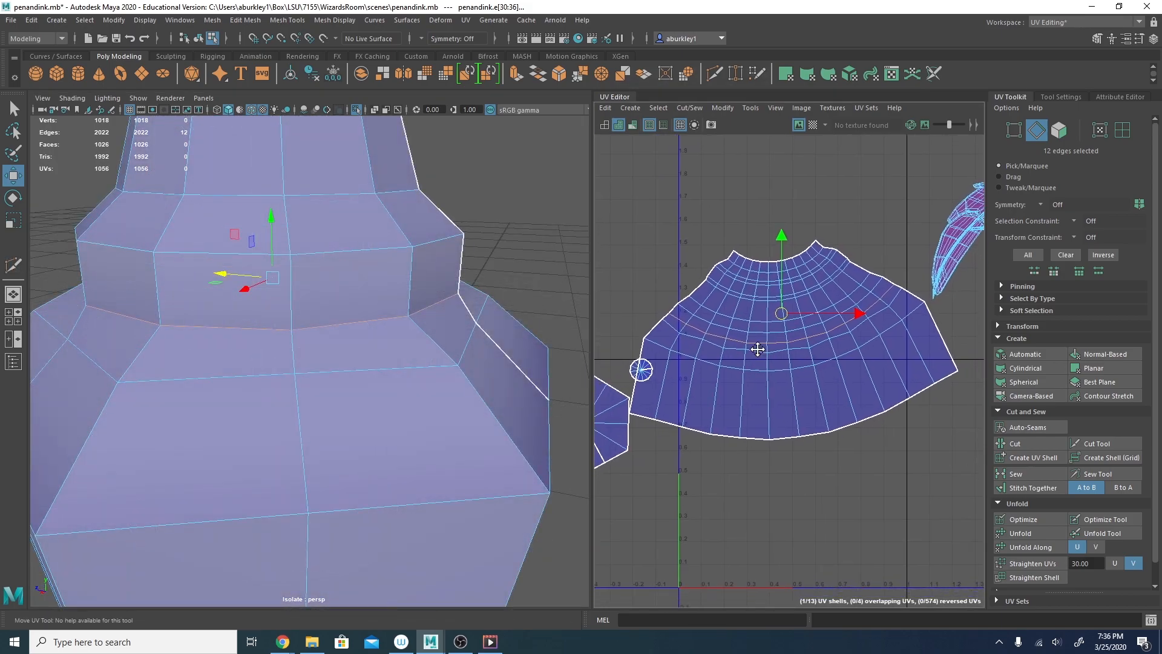
{"action": "middle_click_drag", "start_coordinate": [757, 353], "coordinate": [759, 327], "text": "alt"}
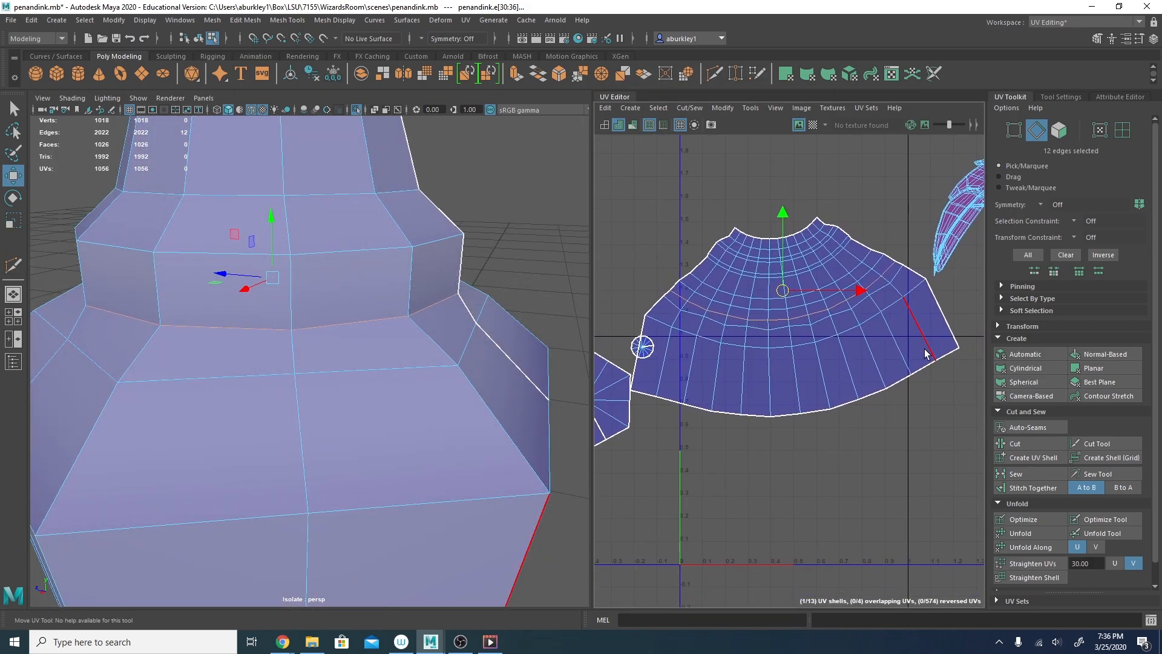
{"action": "left_click", "coordinate": [1024, 442]}
Select the upper neck shell, unfold it and move it up away from the lower body shell.
{"action": "right_click_drag", "start_coordinate": [881, 267], "coordinate": [928, 267]}
{"action": "double_click", "coordinate": [858, 261]}
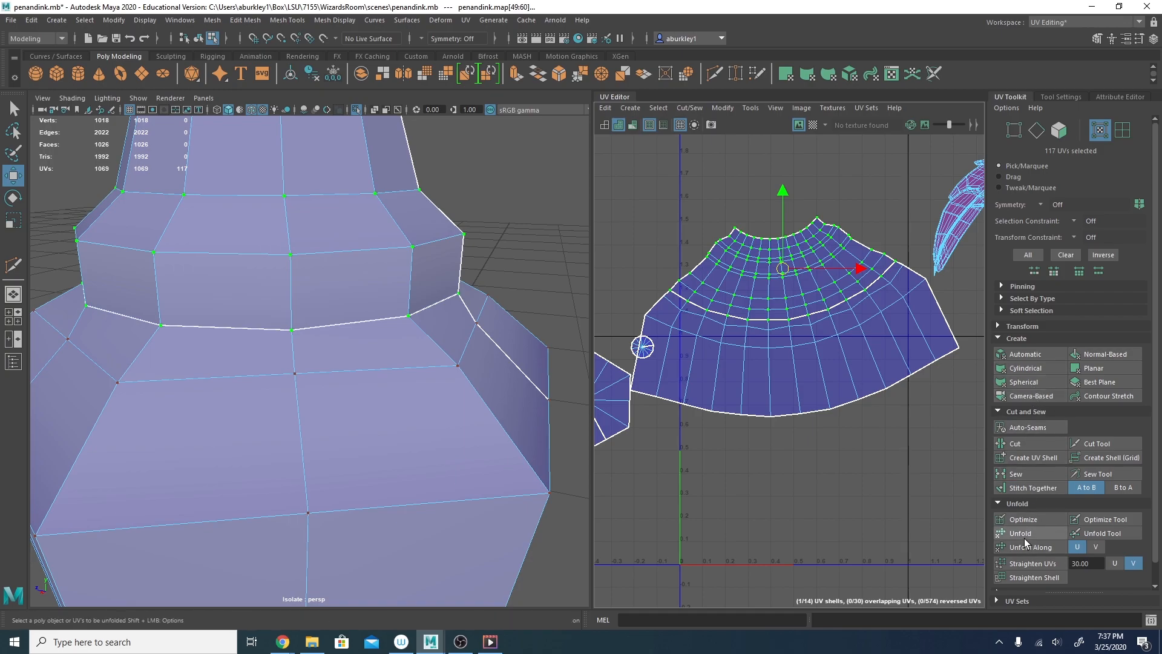
{"action": "left_click", "coordinate": [993, 522]}
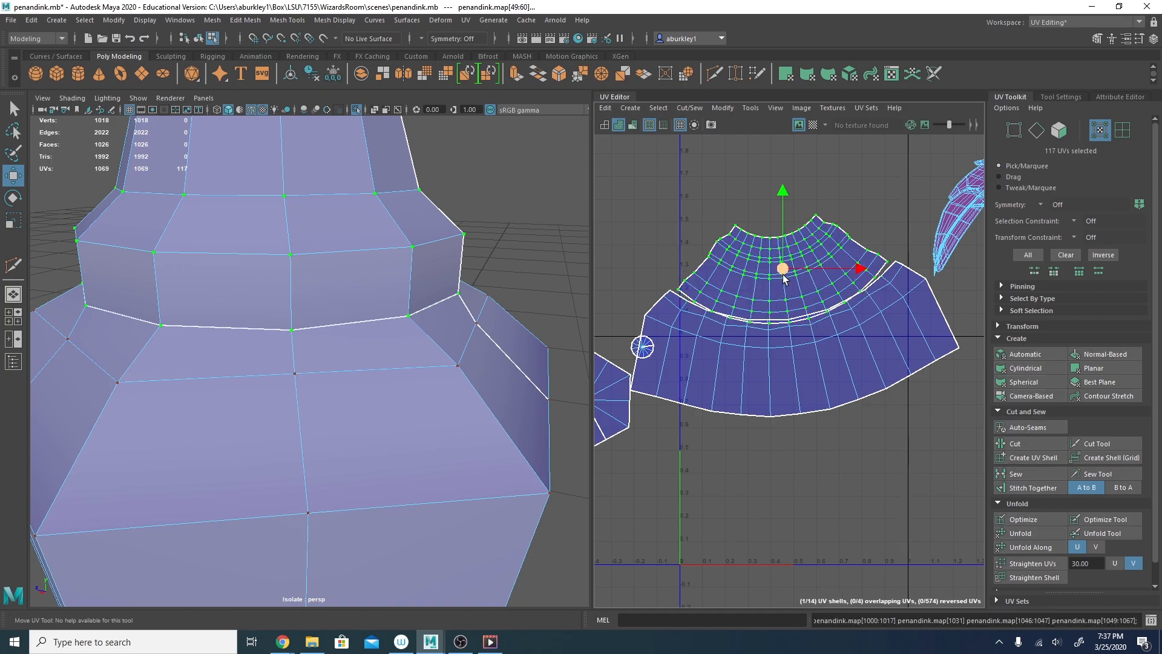
{"action": "left_click_drag", "start_coordinate": [783, 268], "coordinate": [783, 225]}
Select the lower body shell and unfold it.
{"action": "key", "text": "e"}
{"action": "double_click", "coordinate": [852, 347]}
{"action": "left_click", "coordinate": [1037, 534]}
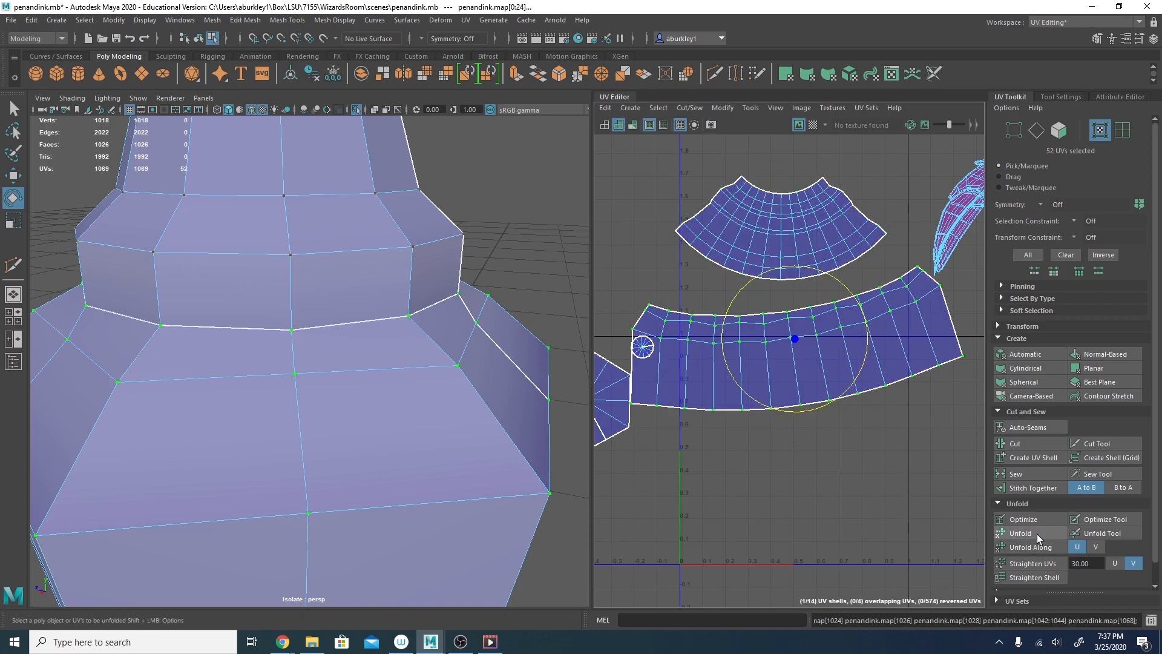
Optimize the lower body shell repeatedly to even out its UV spacing.
{"action": "left_click", "coordinate": [1024, 519]}
{"action": "left_click", "coordinate": [1028, 521]}
{"action": "left_click", "coordinate": [1027, 521]}
{"action": "left_click", "coordinate": [1028, 521]}
{"action": "left_click", "coordinate": [1027, 521]}
{"action": "left_click", "coordinate": [1027, 520]}
{"action": "left_click", "coordinate": [1028, 521]}
Rotate the lower body shell until it lies level and move it down into the 0–1 UV tile.
{"action": "key", "text": "w"}
{"action": "key", "text": "e"}
{"action": "left_click_drag", "start_coordinate": [854, 304], "coordinate": [857, 315]}
{"action": "key", "text": "w"}
{"action": "left_click_drag", "start_coordinate": [796, 350], "coordinate": [776, 498]}
{"action": "key", "text": "r"}
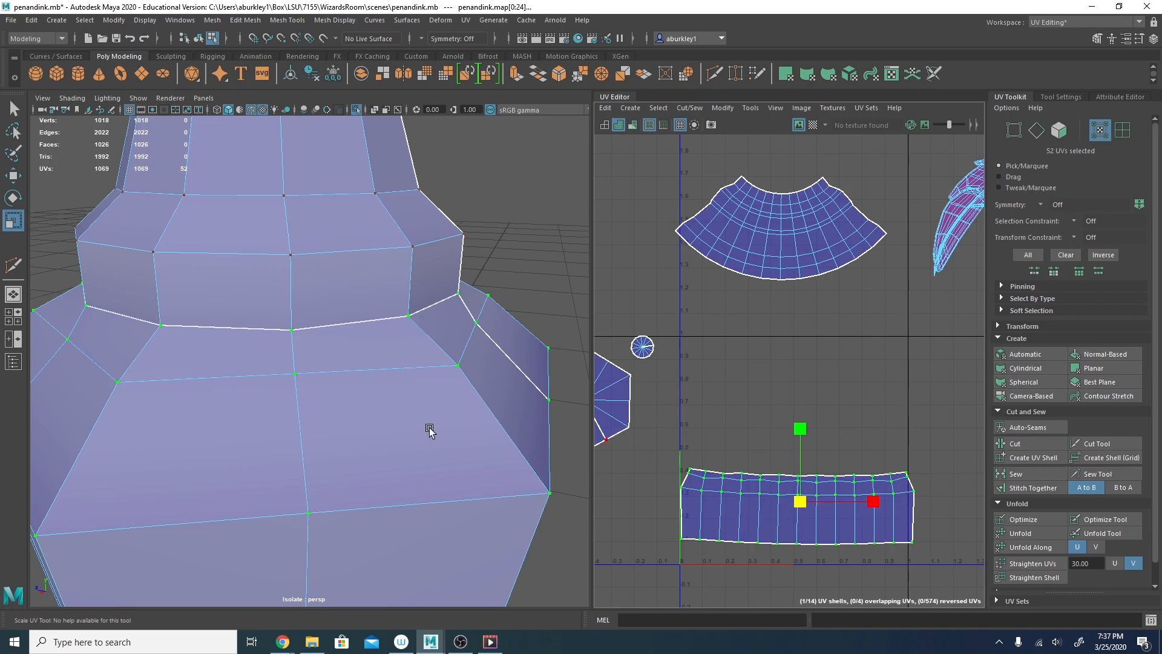
Check the shoulder and lower body for stretching with the checker map, and turn the checker off again.
{"action": "left_click", "coordinate": [814, 125]}
{"action": "left_click_drag", "start_coordinate": [382, 396], "coordinate": [265, 406], "text": "alt"}
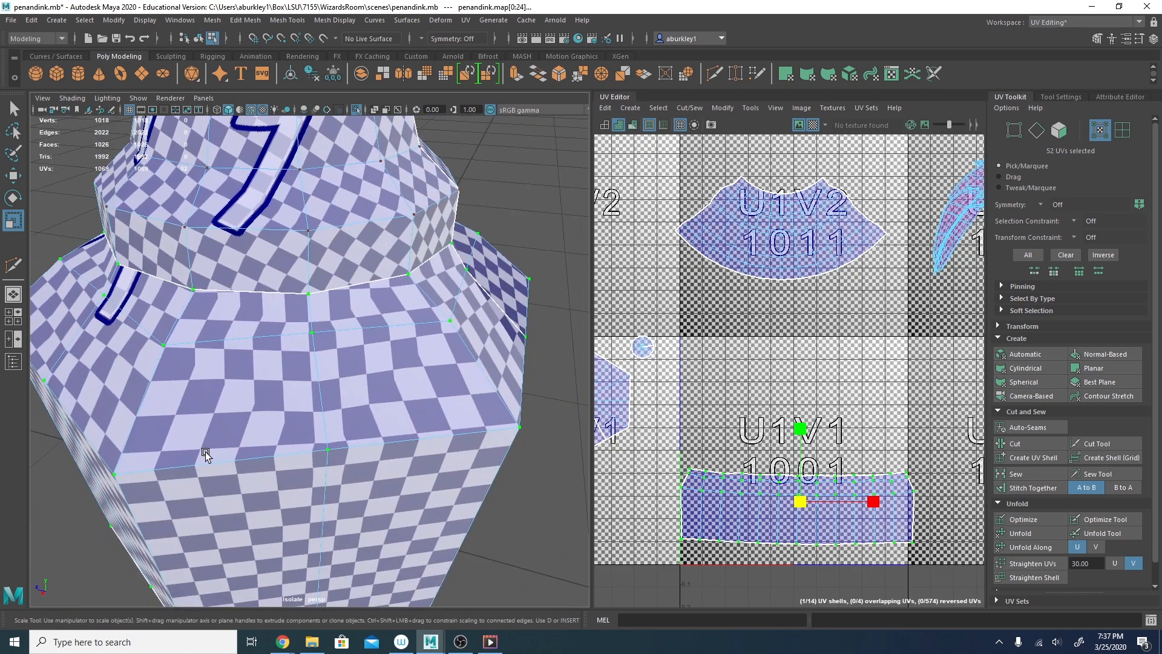
{"action": "left_click_drag", "start_coordinate": [205, 454], "coordinate": [188, 417], "text": "alt"}
{"action": "right_click_drag", "start_coordinate": [351, 386], "coordinate": [378, 381], "text": "alt"}
{"action": "left_click_drag", "start_coordinate": [379, 381], "coordinate": [418, 318], "text": "alt"}
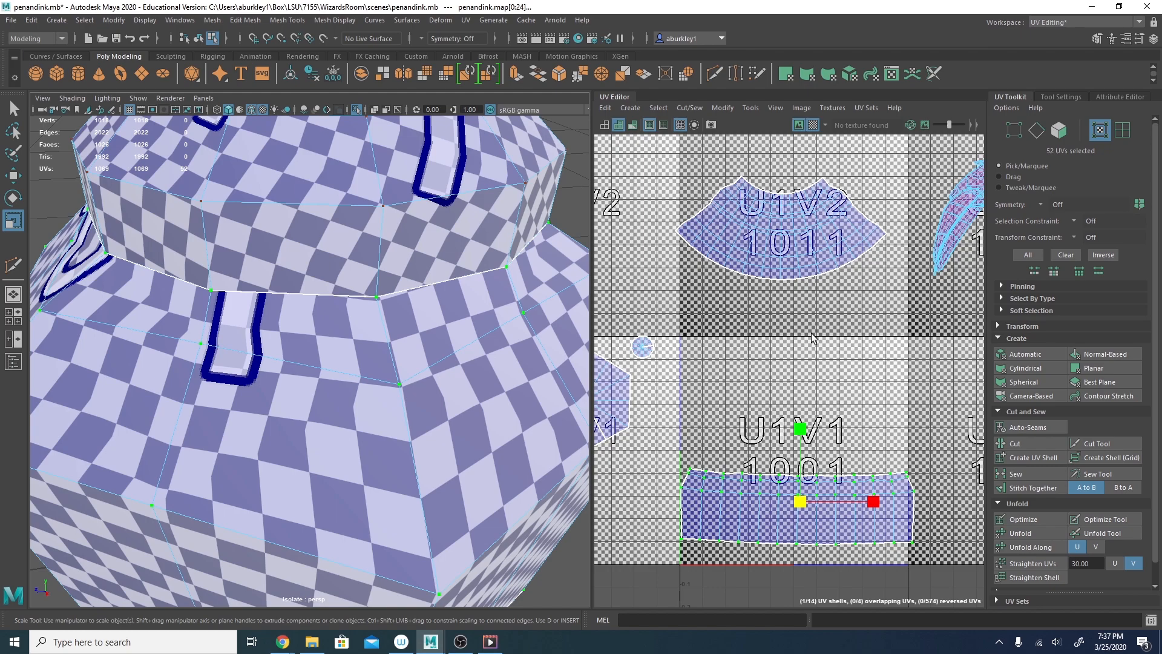
{"action": "left_click", "coordinate": [812, 125]}
Scale the lower body shell down slightly to fit the tile's width and apply Straighten Shell along its vertical edges.
{"action": "scroll", "coordinate": [793, 515], "scroll_direction": "up", "scroll_amount": 3}
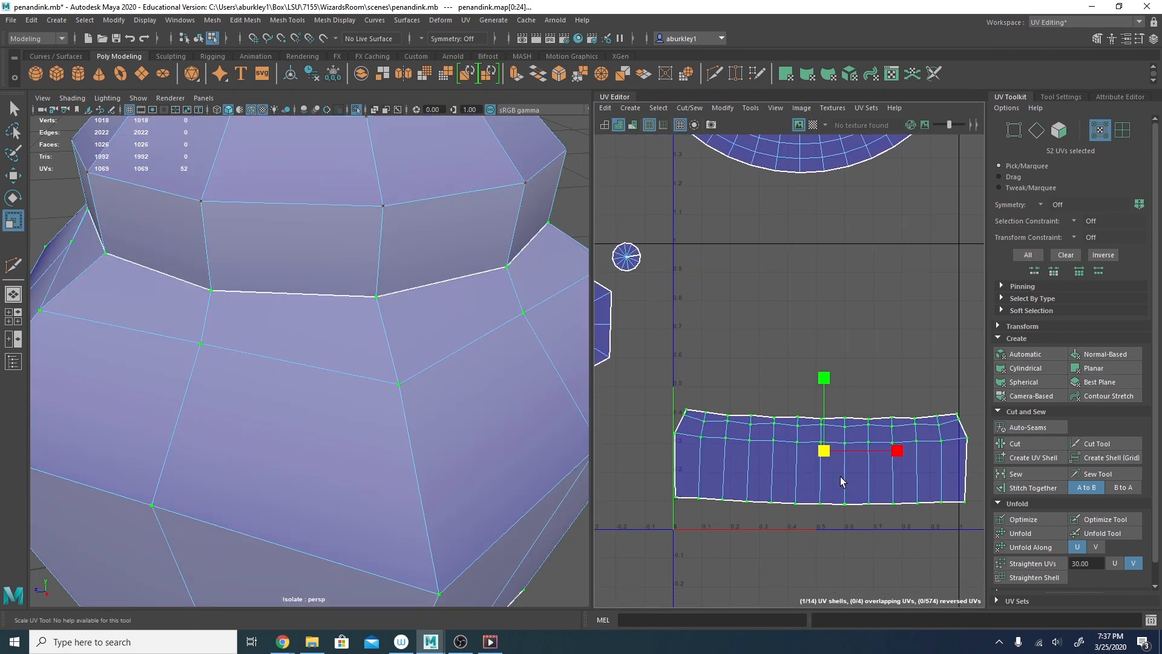
{"action": "left_click_drag", "start_coordinate": [828, 452], "coordinate": [823, 454]}
{"action": "right_click_drag", "start_coordinate": [775, 480], "coordinate": [875, 484], "text": "alt"}
{"action": "middle_click_drag", "start_coordinate": [876, 483], "coordinate": [844, 431], "text": "alt"}
{"action": "right_click_drag", "start_coordinate": [820, 446], "coordinate": [819, 440]}
{"action": "double_click", "coordinate": [809, 434]}
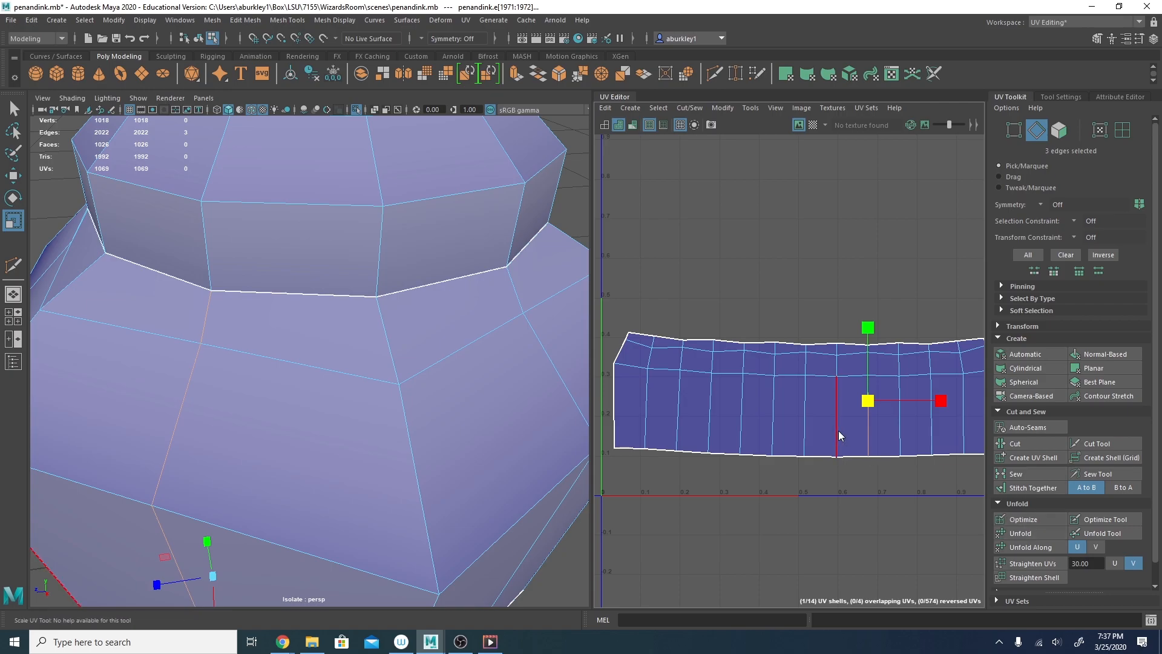
{"action": "left_click", "coordinate": [1040, 579]}
{"action": "scroll", "coordinate": [714, 467], "scroll_direction": "down", "scroll_amount": 2}
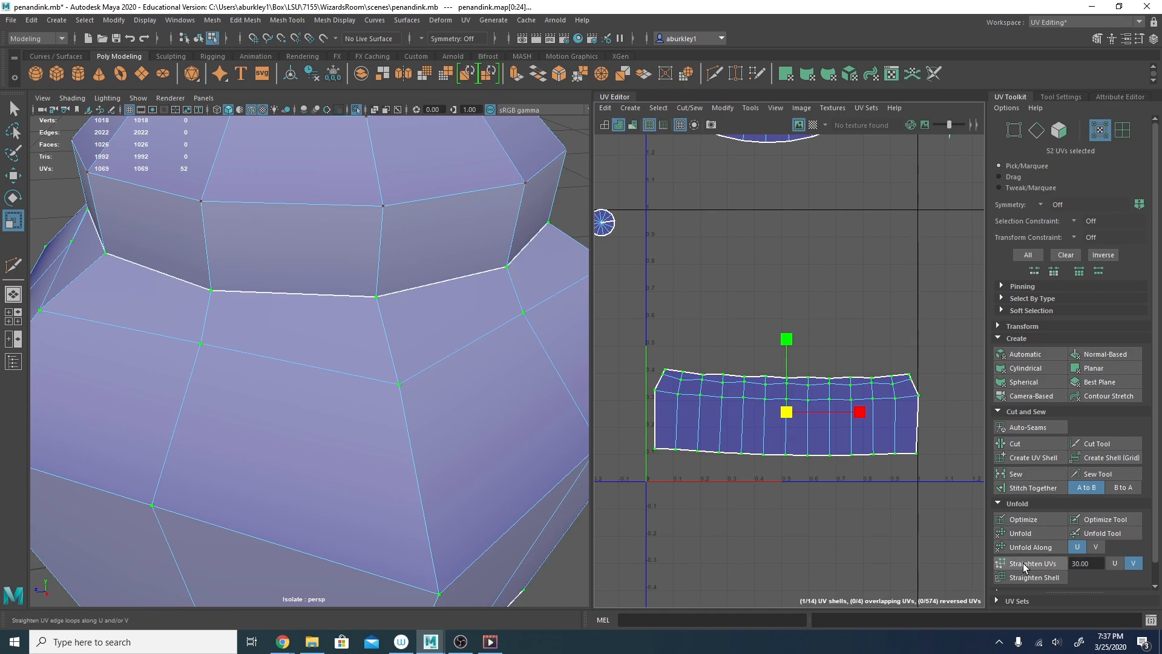
Widen the top two rows of UVs horizontally so the shell's upper corners line up with its sides.
{"action": "right_click_drag", "start_coordinate": [626, 375], "coordinate": [756, 395], "text": "alt"}
{"action": "middle_click_drag", "start_coordinate": [776, 391], "coordinate": [689, 359], "text": "alt"}
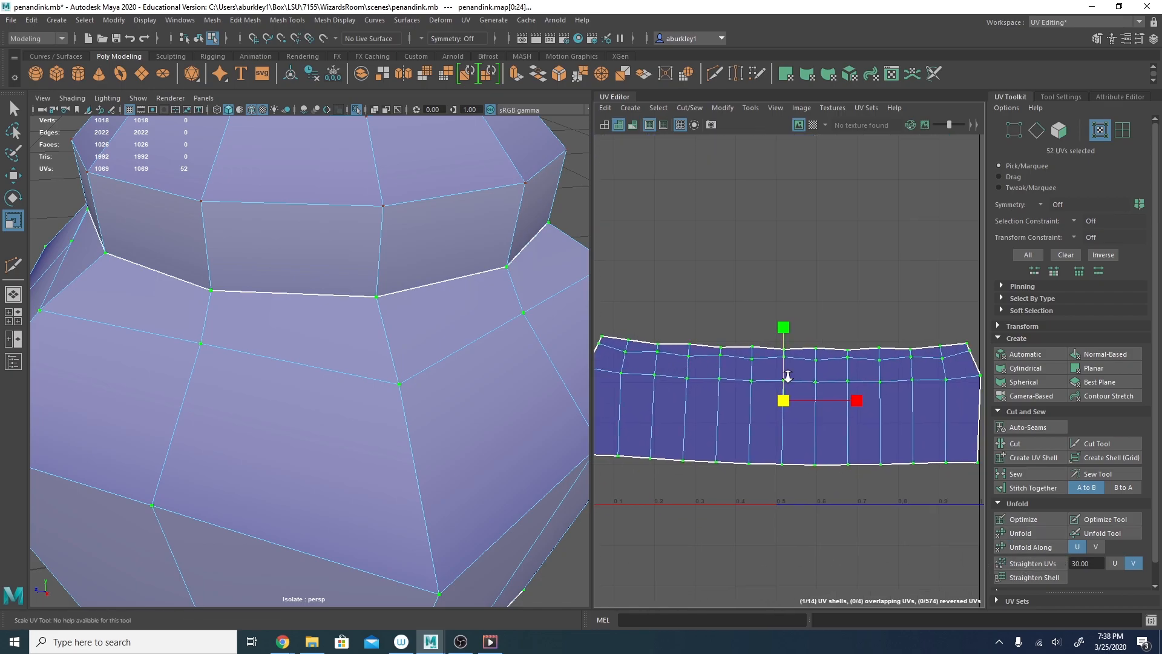
{"action": "right_click_drag", "start_coordinate": [787, 376], "coordinate": [696, 377], "text": "alt"}
{"action": "left_click_drag", "start_coordinate": [622, 344], "coordinate": [965, 371]}
{"action": "left_click_drag", "start_coordinate": [851, 357], "coordinate": [856, 358]}
{"action": "key", "text": "ctrl+z"}
{"action": "left_click_drag", "start_coordinate": [631, 379], "coordinate": [609, 356], "text": "ctrl"}
{"action": "left_click_drag", "start_coordinate": [861, 349], "coordinate": [865, 349]}
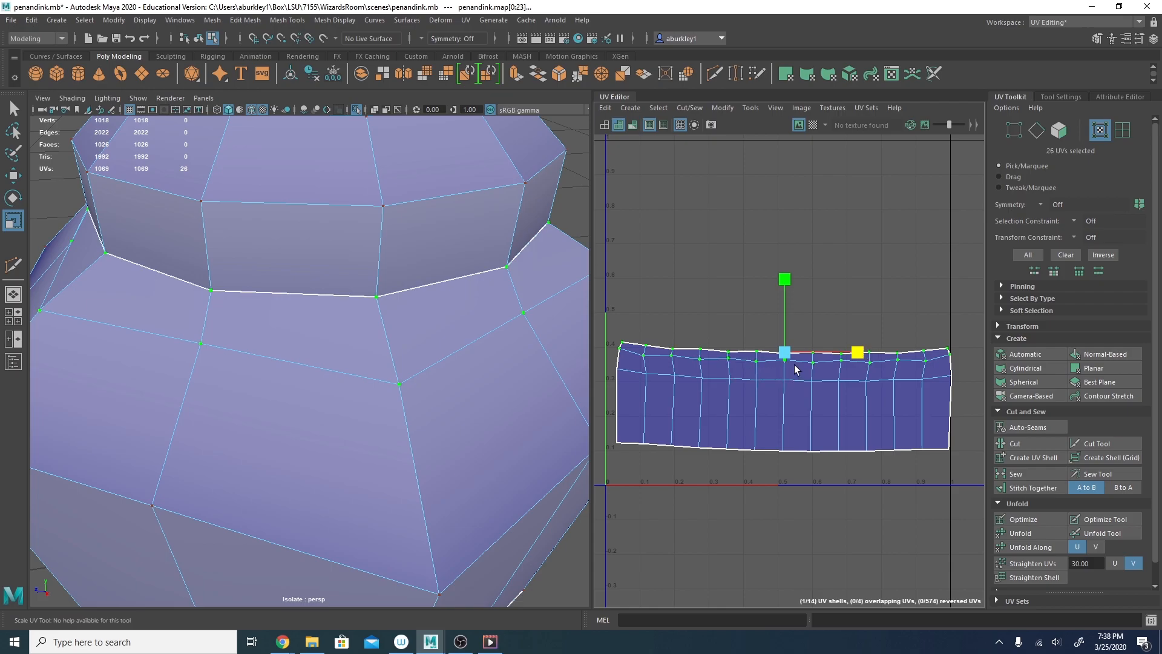
Straighten the UVs of the whole lower body shell along V with a maximum angle of 30.
{"action": "left_click_drag", "start_coordinate": [610, 369], "coordinate": [969, 400]}
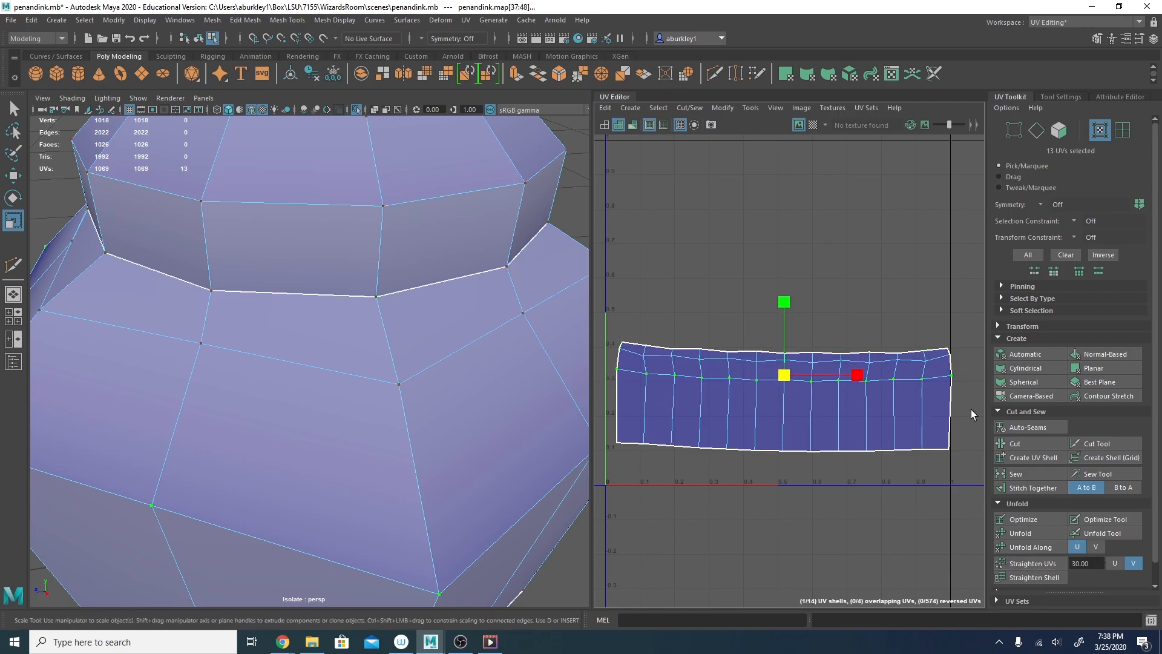
{"action": "double_click", "coordinate": [822, 440]}
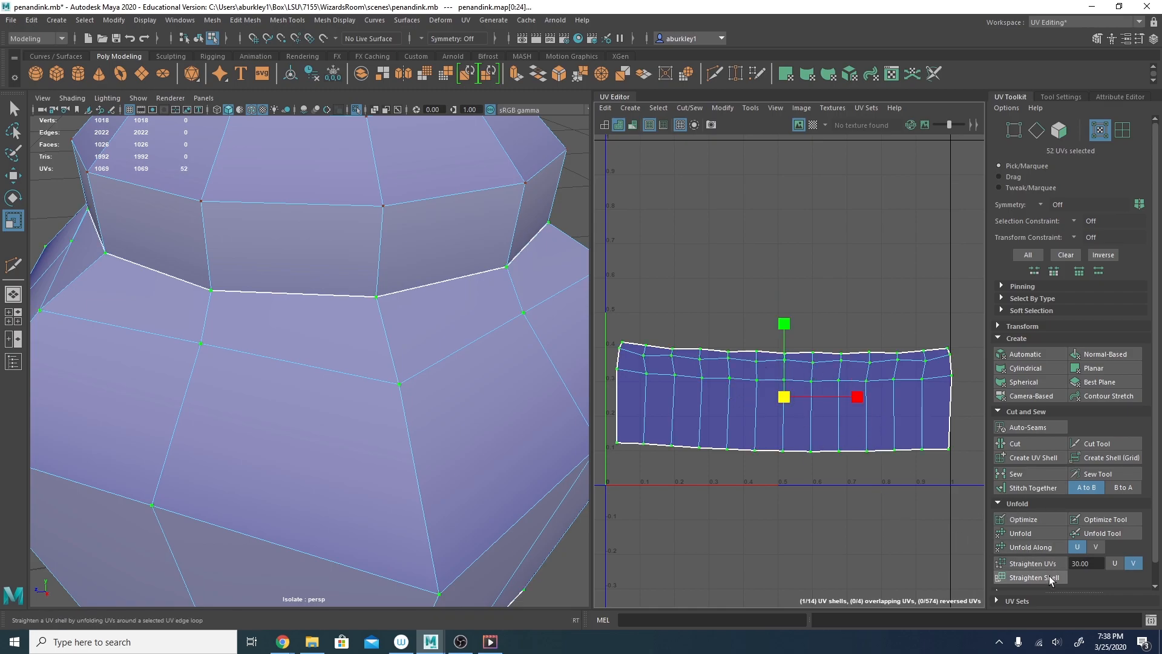
{"action": "left_click", "coordinate": [1039, 564]}
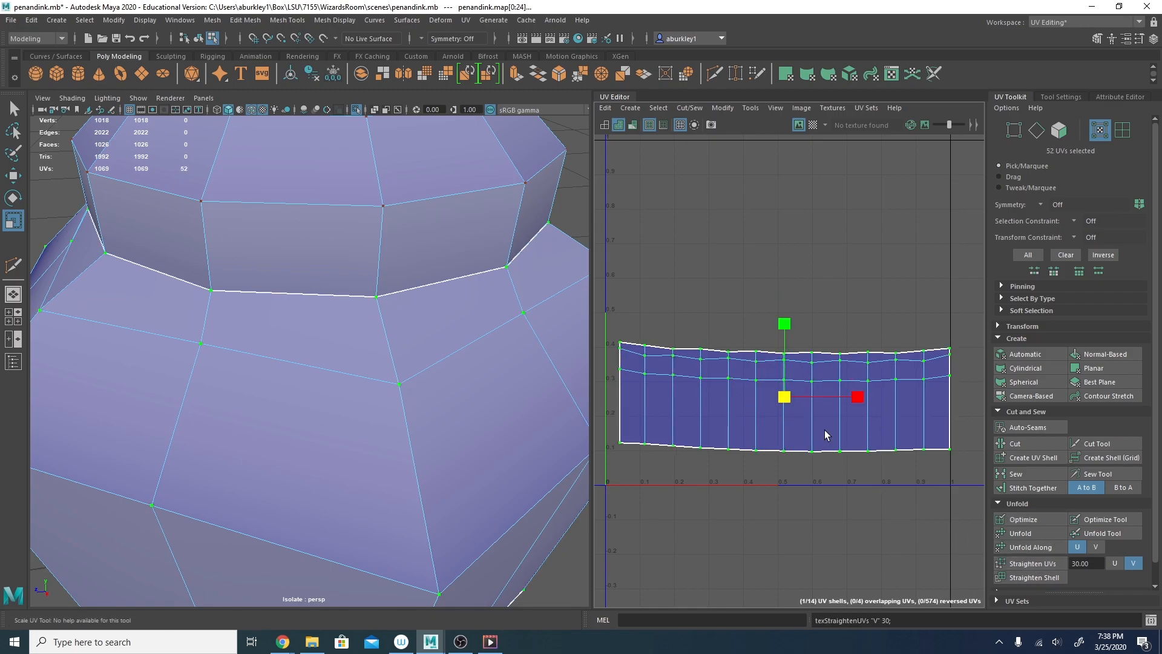
{"action": "mouse_move", "coordinate": [812, 437]}
{"action": "middle_mouse_down", "text": "alt"}
{"action": "mouse_move", "coordinate": [800, 414]}
{"action": "mouse_move", "coordinate": [805, 430]}
{"action": "middle_mouse_up", "text": "alt"}
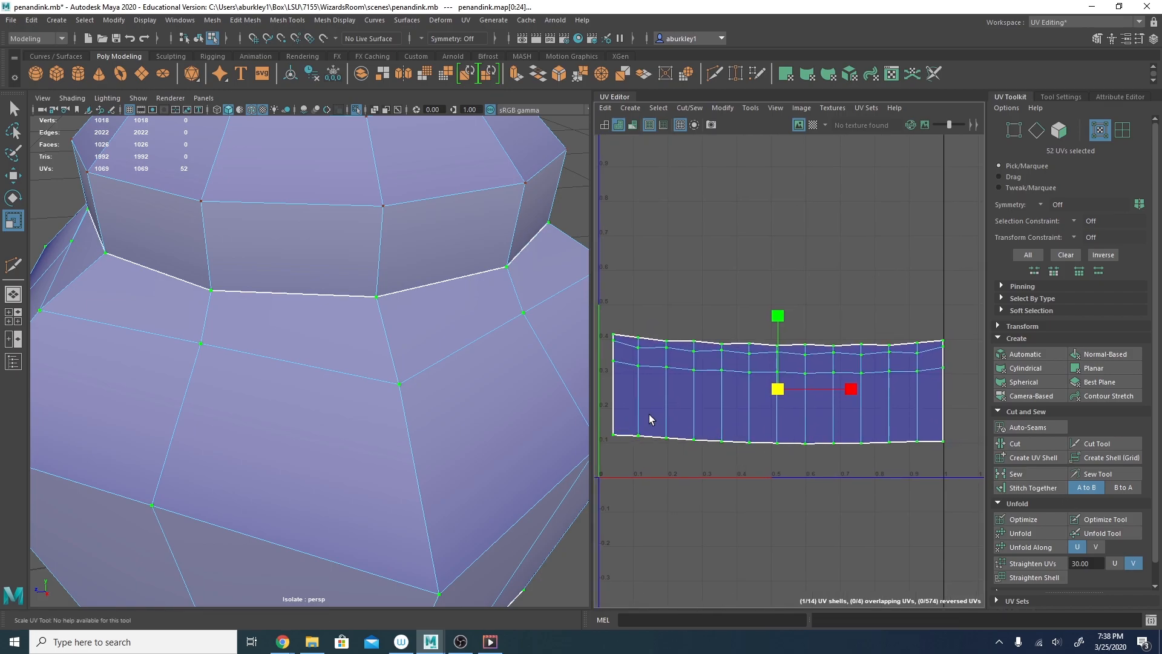
Enable U as well as V and straighten the shell's bottom row and the inner row above it into horizontal lines.
{"action": "left_click", "coordinate": [955, 437]}
{"action": "left_click_drag", "start_coordinate": [952, 434], "coordinate": [605, 451]}
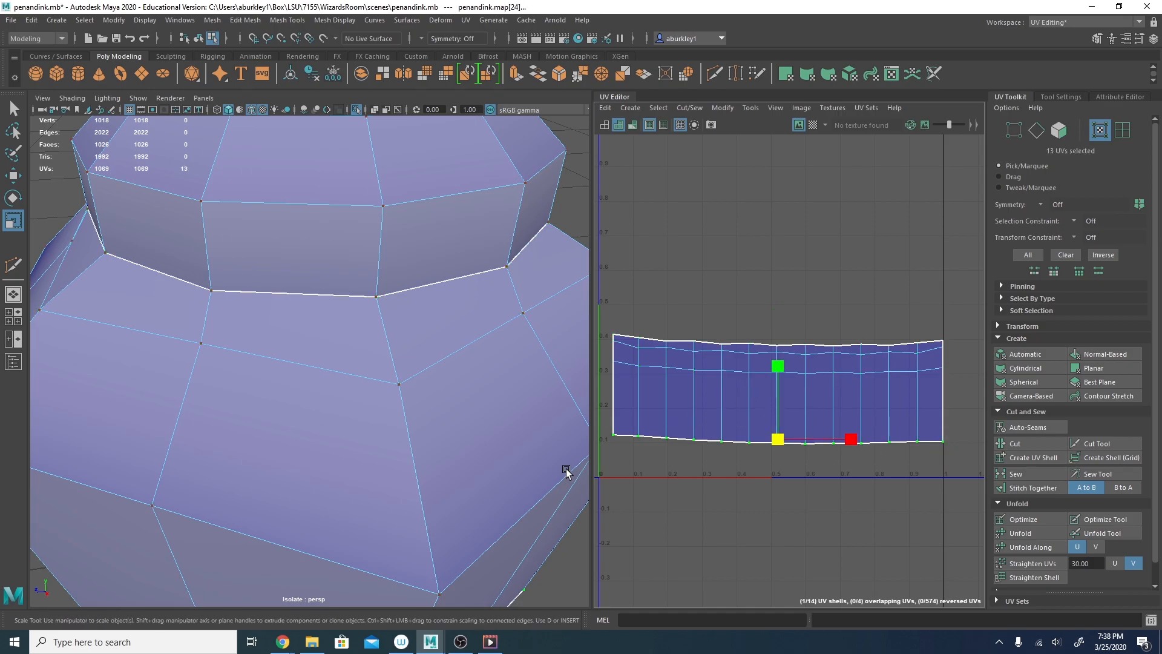
{"action": "left_click", "coordinate": [1032, 564]}
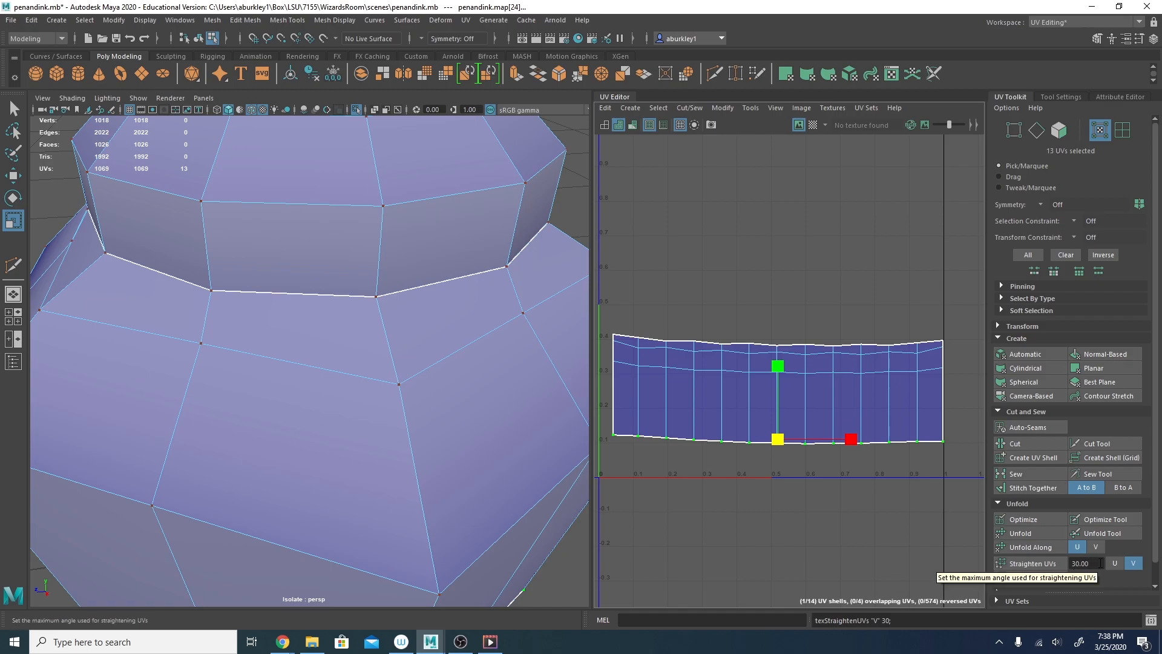
{"action": "left_click", "coordinate": [1115, 563]}
{"action": "left_click", "coordinate": [1033, 564]}
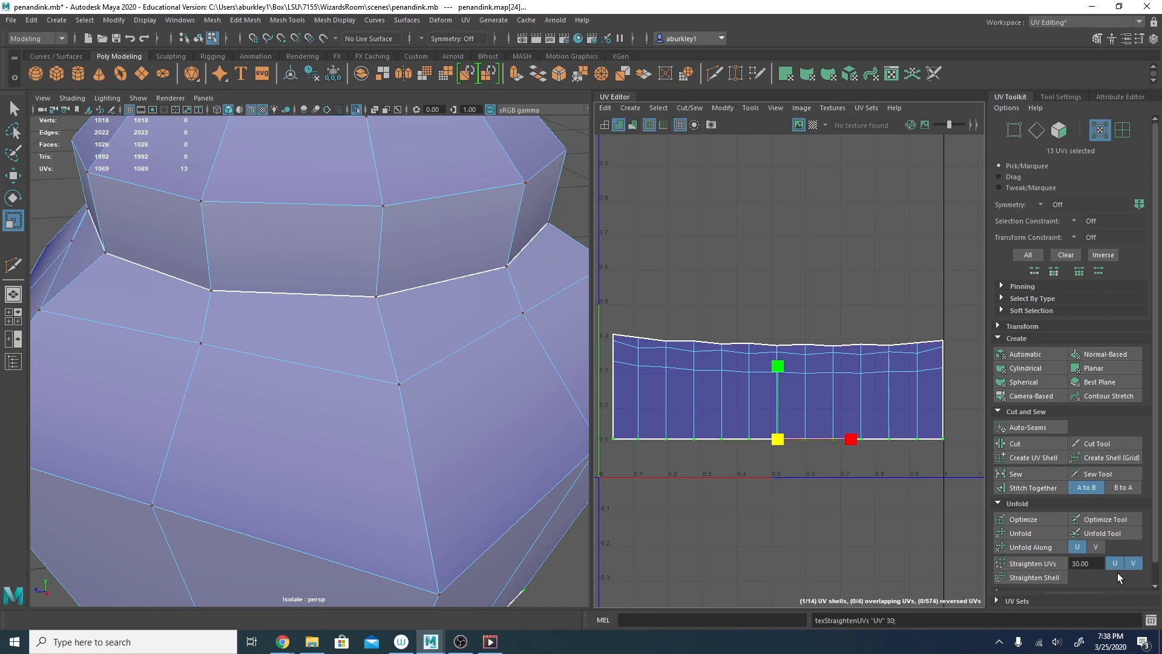
{"action": "left_click_drag", "start_coordinate": [598, 361], "coordinate": [959, 407]}
{"action": "left_click", "coordinate": [1032, 563]}
Select the shell's top boundary row of UVs, straighten it and move it up slightly.
{"action": "left_click", "coordinate": [613, 335]}
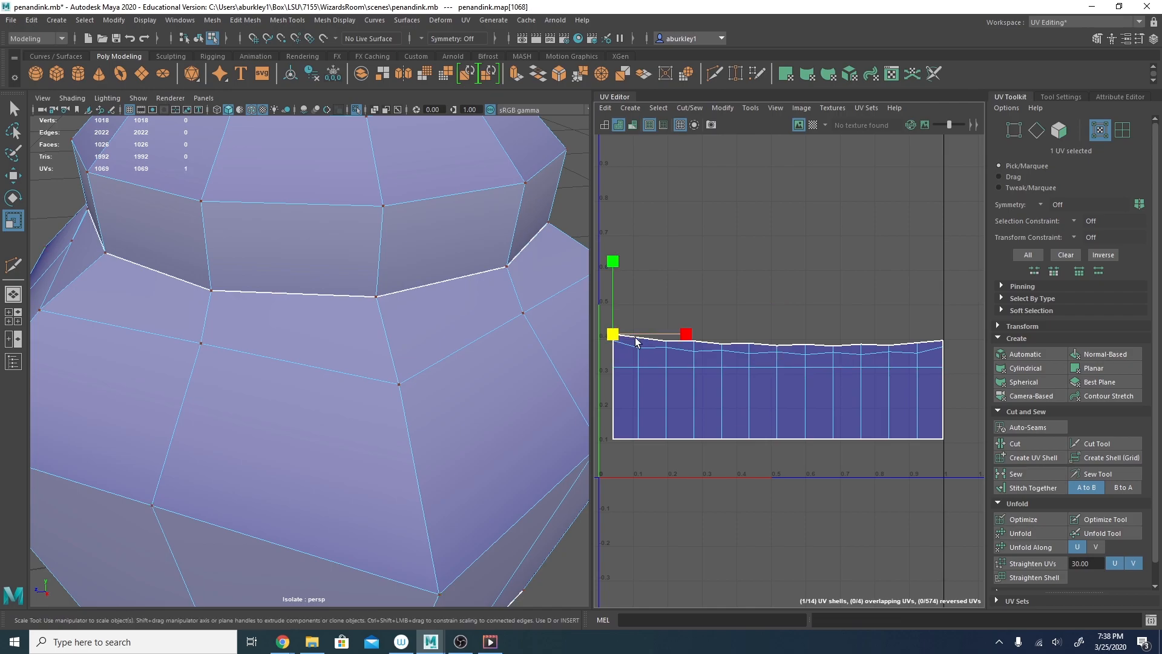
{"action": "double_click", "coordinate": [639, 339]}
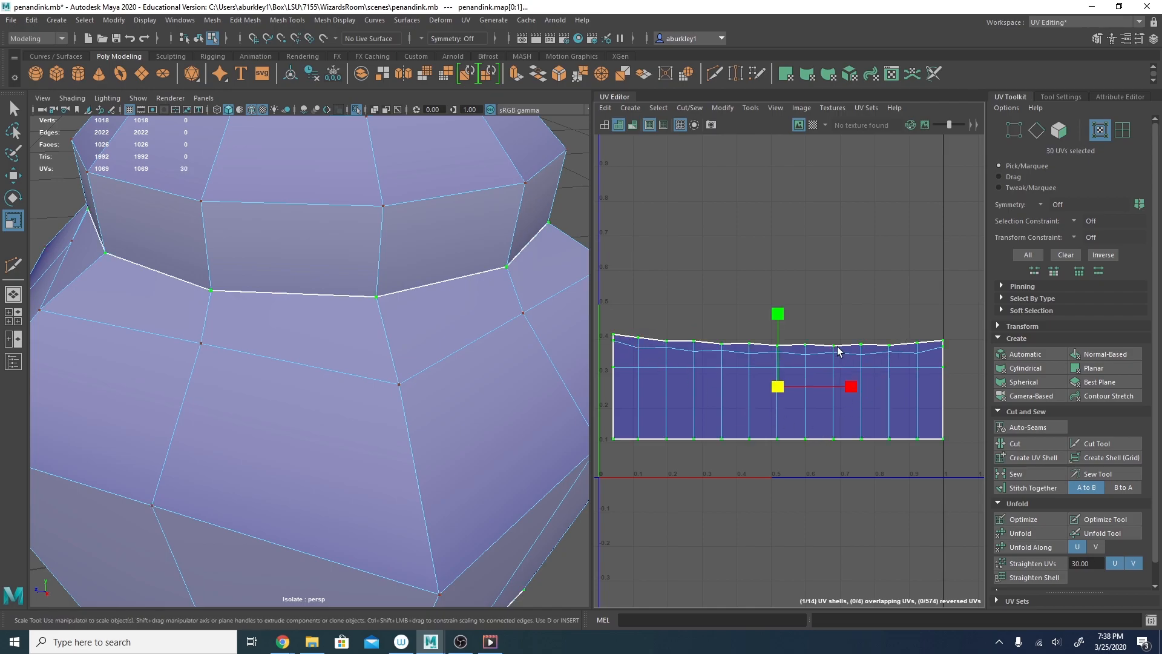
{"action": "left_click_drag", "start_coordinate": [602, 339], "coordinate": [949, 533], "text": "ctrl"}
{"action": "left_click", "coordinate": [661, 279]}
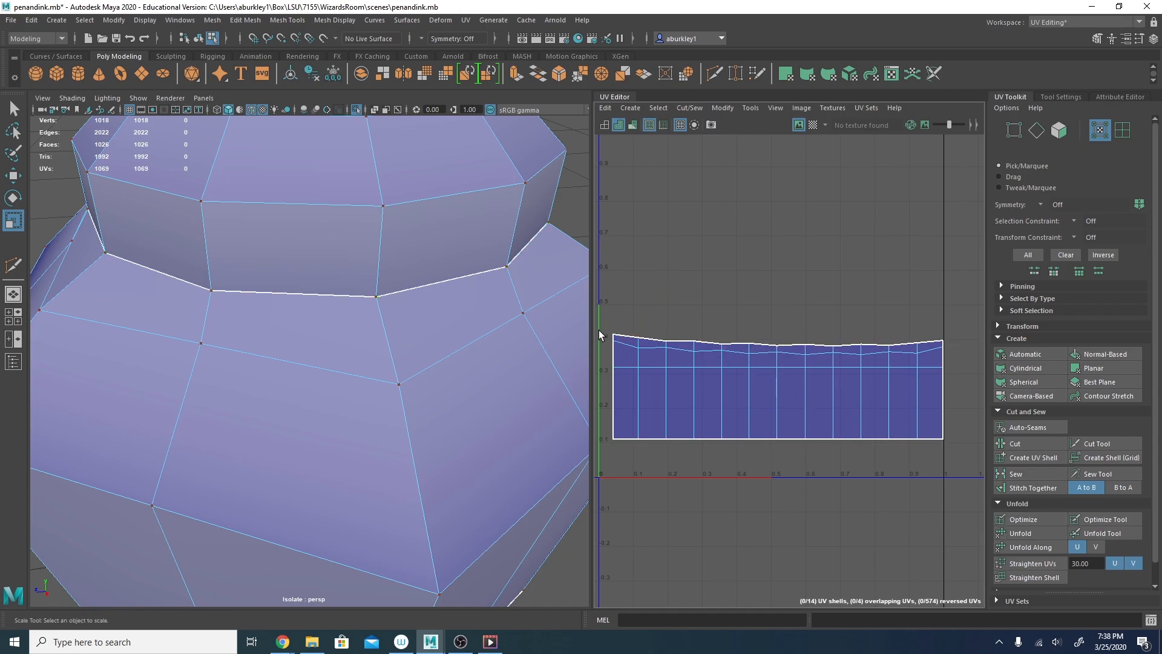
{"action": "left_click", "coordinate": [613, 334]}
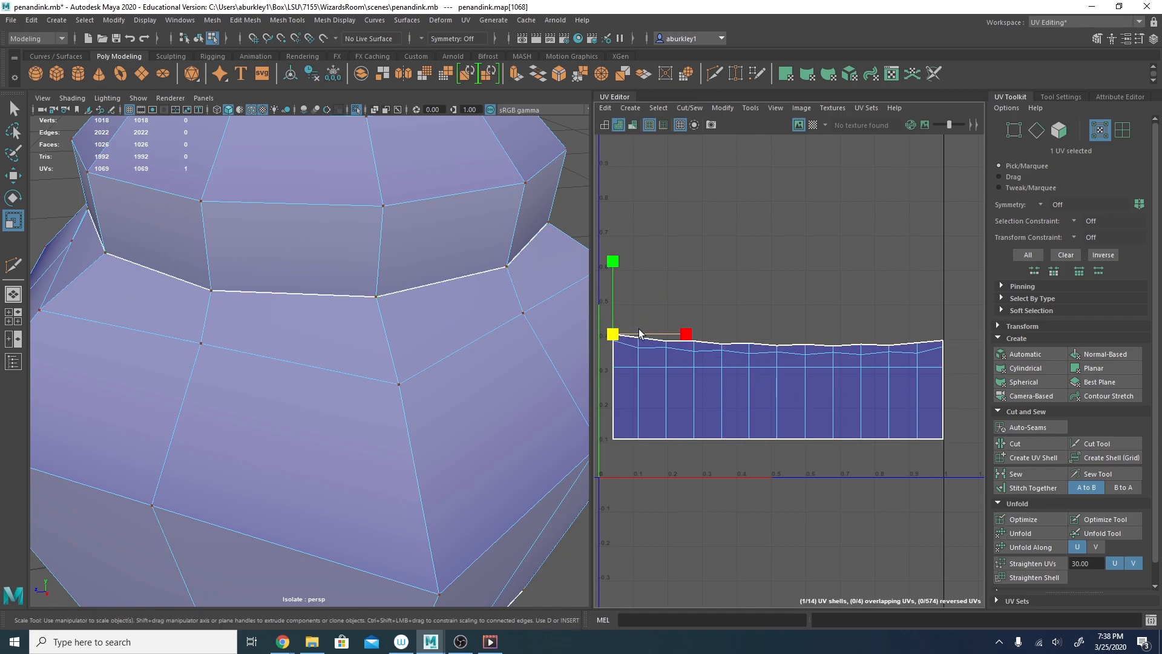
{"action": "double_click", "coordinate": [942, 340], "text": "shift"}
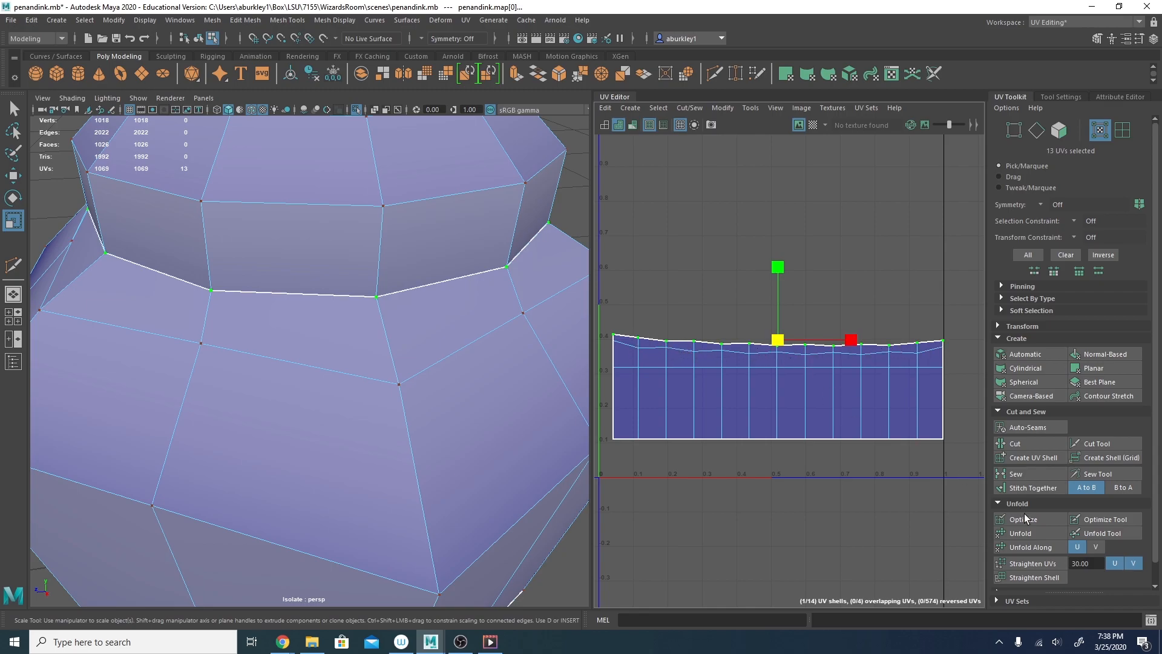
{"action": "left_click", "coordinate": [1033, 564]}
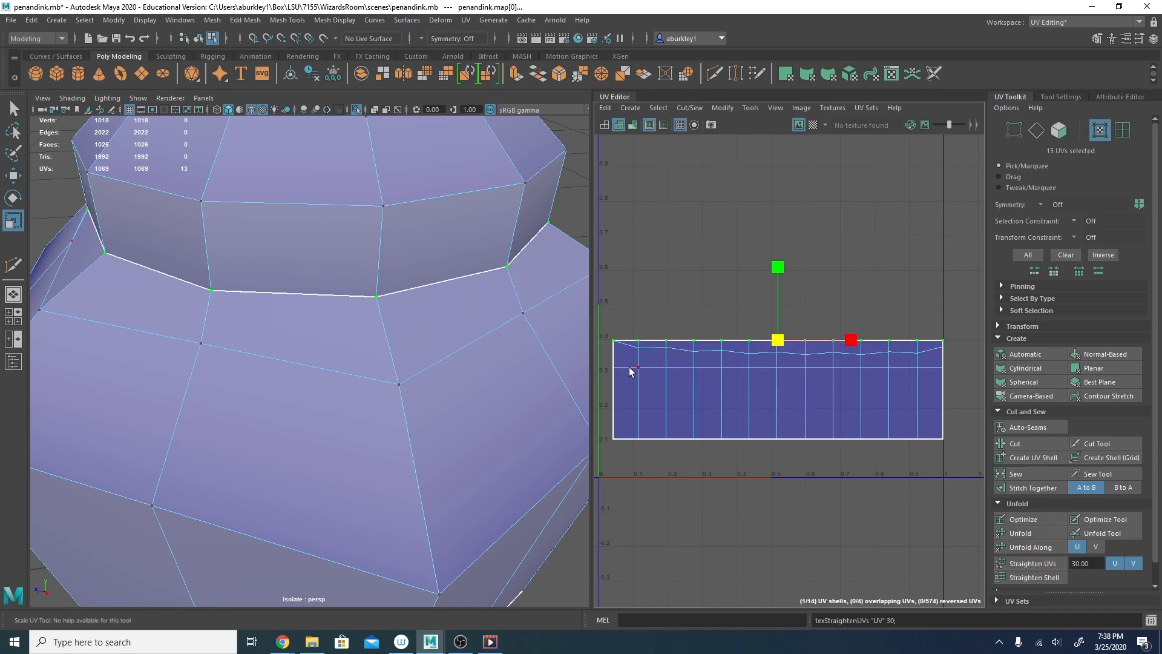
{"action": "key", "text": "w"}
{"action": "left_click_drag", "start_coordinate": [777, 271], "coordinate": [775, 266]}
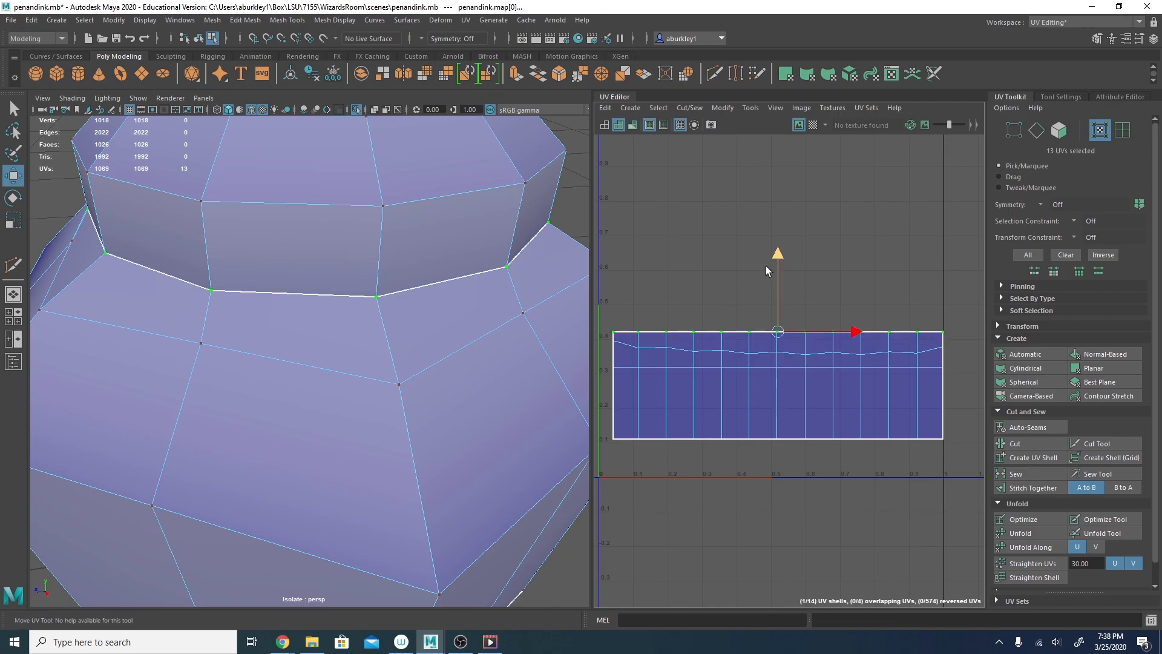
Select the wavy row of UVs just below the shell's top border and straighten it into a horizontal line.
{"action": "left_click", "coordinate": [616, 342]}
{"action": "left_click", "coordinate": [937, 348], "text": "shift"}
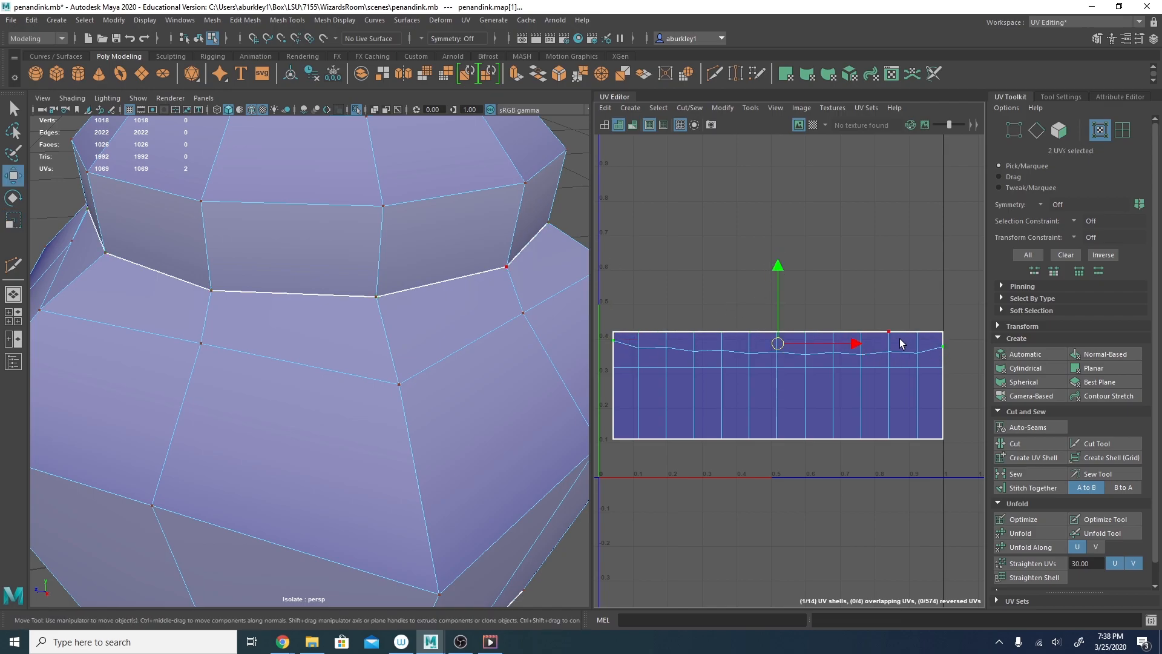
{"action": "left_click", "coordinate": [613, 341]}
{"action": "double_click", "coordinate": [941, 348], "text": "shift"}
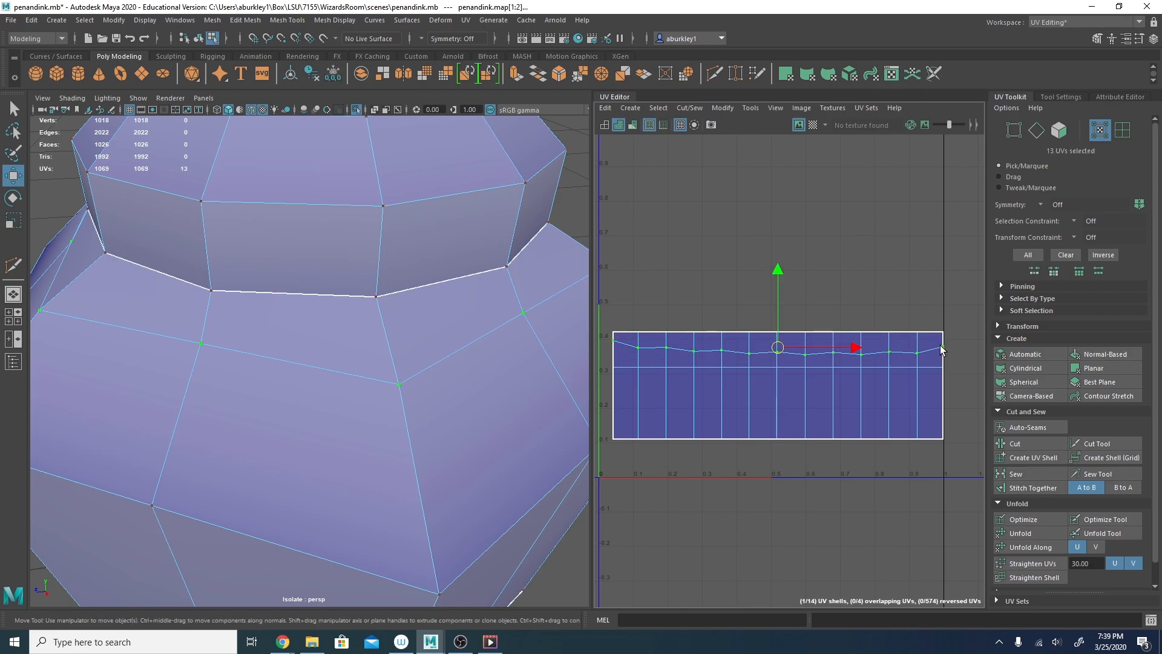
{"action": "left_click", "coordinate": [1028, 535]}
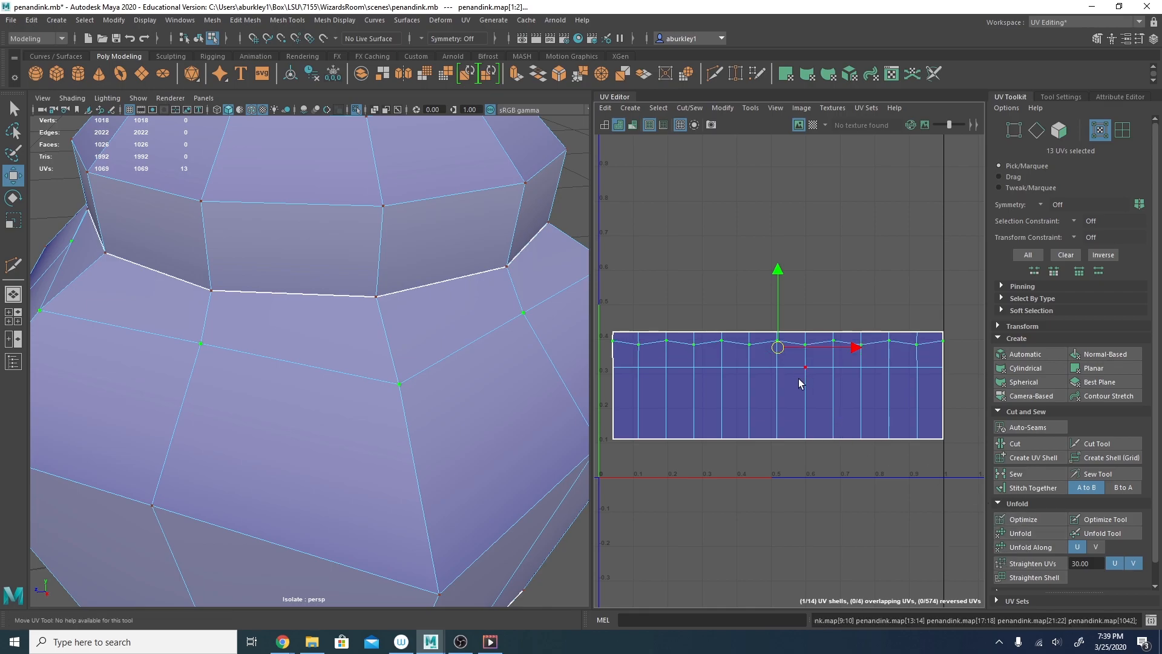
{"action": "key", "text": "ctrl+z"}
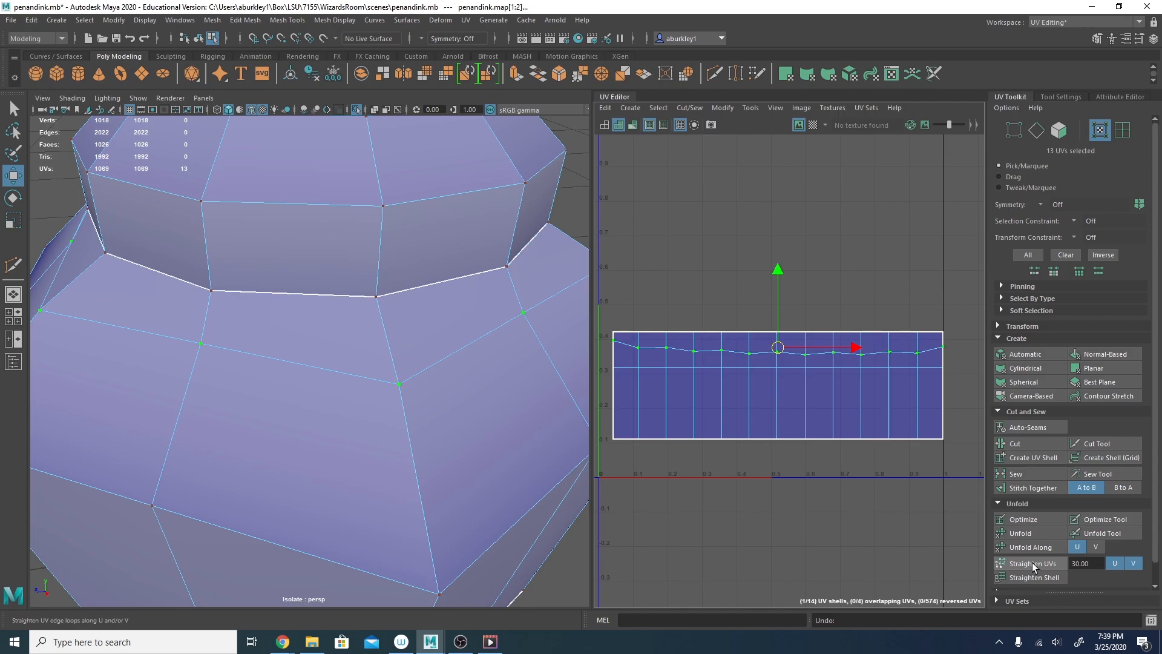
{"action": "left_click", "coordinate": [1033, 562]}
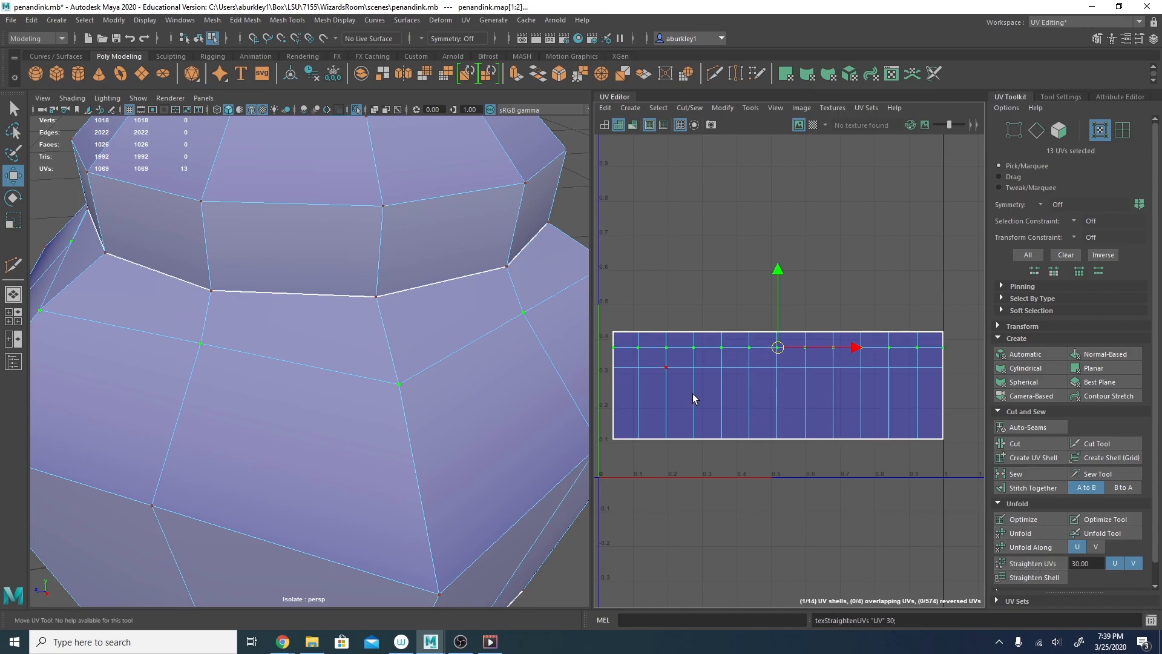
Select the whole straightened lower body shell and move it down near the bottom of the 0–1 tile.
{"action": "scroll", "coordinate": [907, 436], "scroll_direction": "down", "scroll_amount": 3}
{"action": "right_click_drag", "start_coordinate": [791, 401], "coordinate": [857, 398]}
{"action": "left_click", "coordinate": [857, 398]}
{"action": "double_click", "coordinate": [851, 392]}
{"action": "left_click_drag", "start_coordinate": [816, 400], "coordinate": [814, 415]}
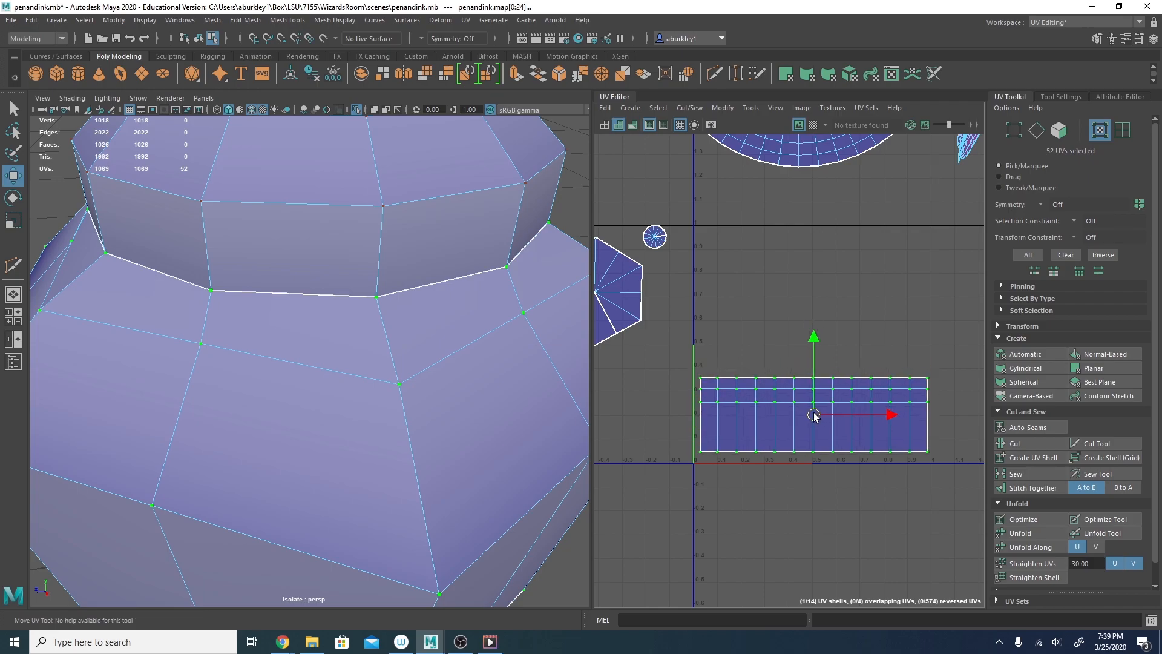
Examine the checker map on the bottle's shoulder and sides from several angles, and turn the checker off again.
{"action": "scroll", "coordinate": [325, 551], "scroll_direction": "down", "scroll_amount": 5}
{"action": "left_click_drag", "start_coordinate": [324, 552], "coordinate": [285, 497], "text": "alt"}
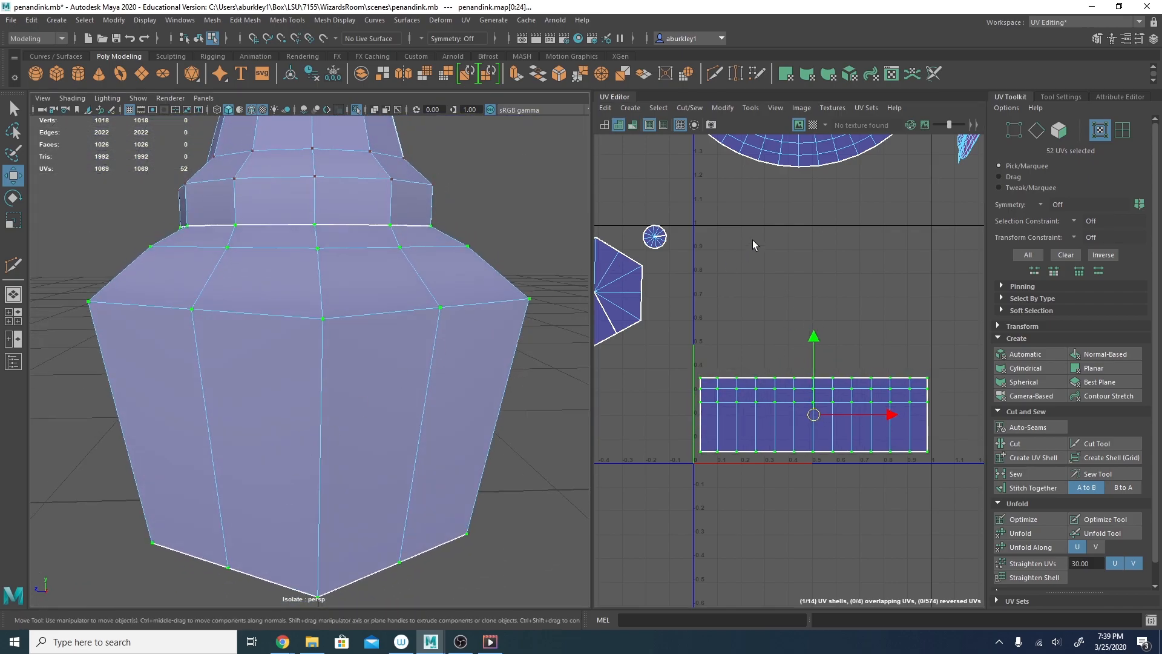
{"action": "left_click", "coordinate": [813, 124]}
{"action": "left_click_drag", "start_coordinate": [339, 326], "coordinate": [412, 323], "text": "alt"}
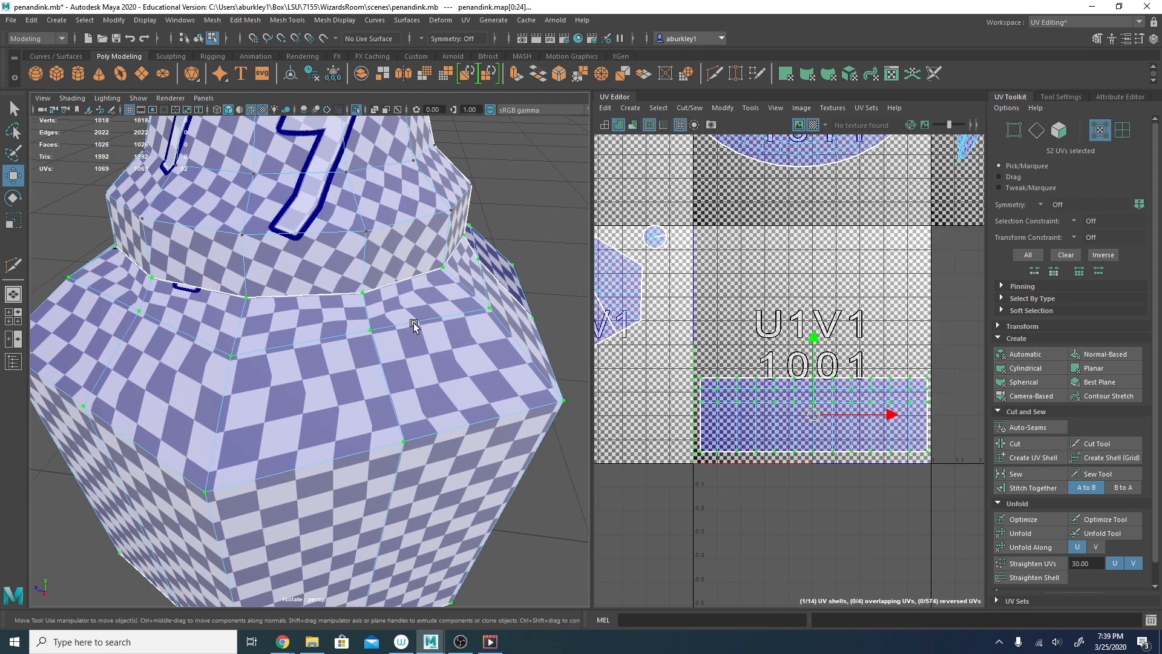
{"action": "scroll", "coordinate": [715, 426], "scroll_direction": "up", "scroll_amount": 2}
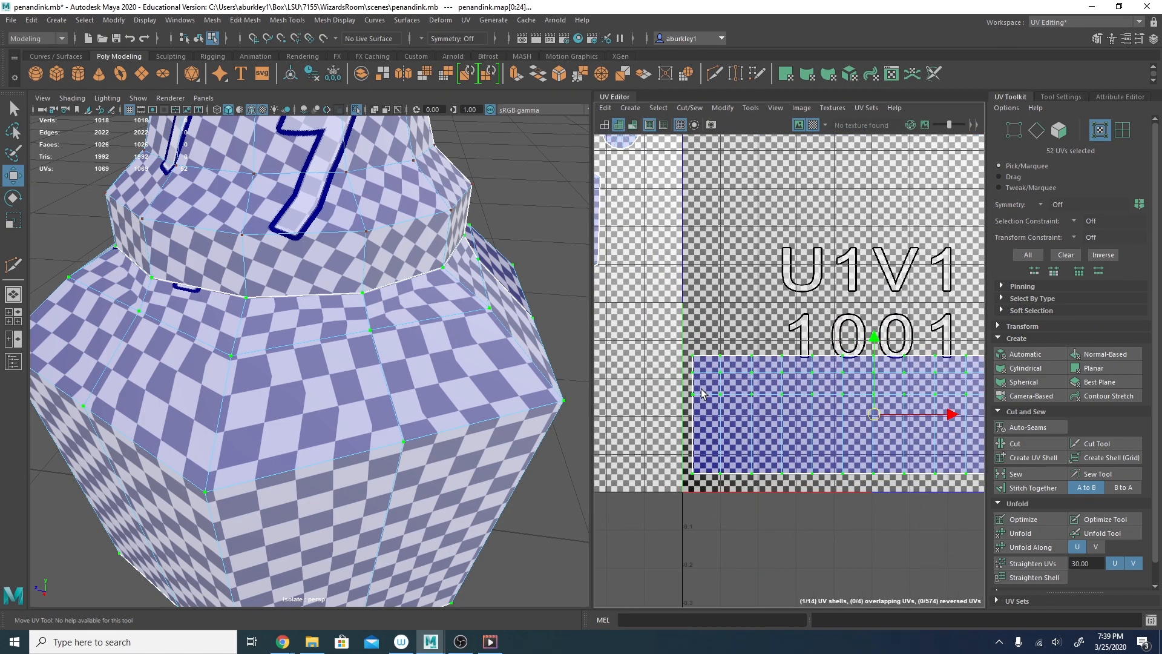
{"action": "left_click_drag", "start_coordinate": [431, 387], "coordinate": [369, 402], "text": "alt"}
{"action": "right_click_drag", "start_coordinate": [369, 403], "coordinate": [333, 381], "text": "alt"}
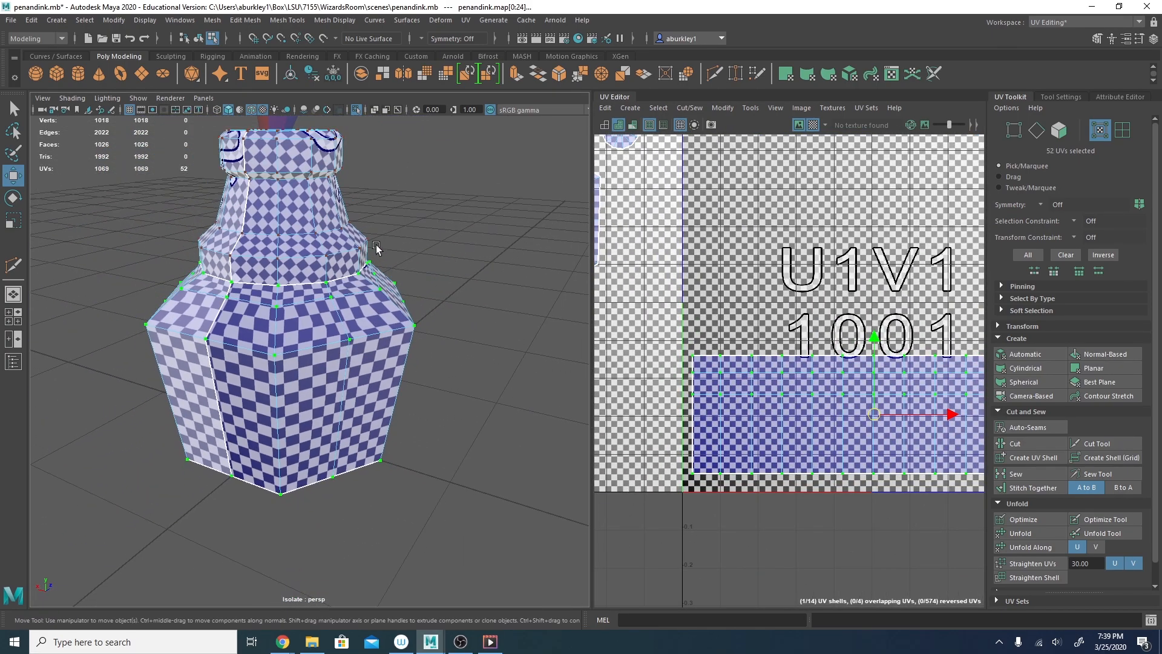
{"action": "middle_click_drag", "start_coordinate": [384, 251], "coordinate": [400, 294], "text": "alt"}
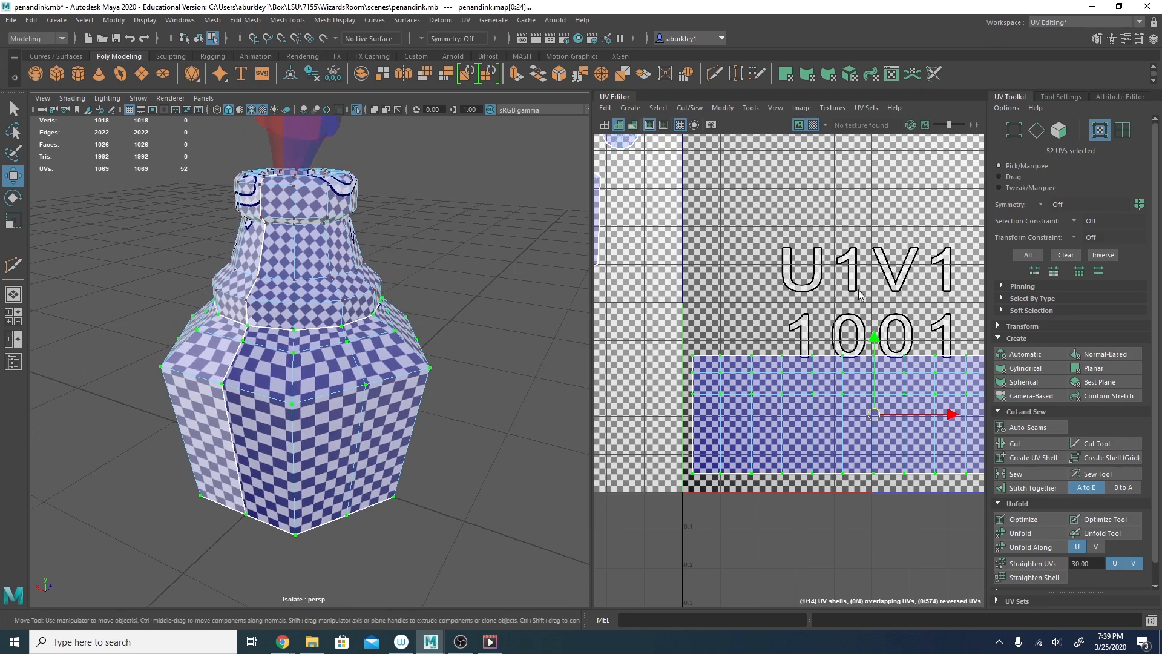
{"action": "left_click", "coordinate": [813, 125]}
Select the seam edge running across the bottle's hexagonal base and sew it back together.
{"action": "middle_click_drag", "start_coordinate": [460, 368], "coordinate": [458, 394], "text": "alt"}
{"action": "middle_click_drag", "start_coordinate": [623, 324], "coordinate": [714, 357], "text": "alt"}
{"action": "right_click_drag", "start_coordinate": [713, 357], "coordinate": [623, 316], "text": "alt"}
{"action": "middle_click_drag", "start_coordinate": [623, 315], "coordinate": [707, 336], "text": "alt"}
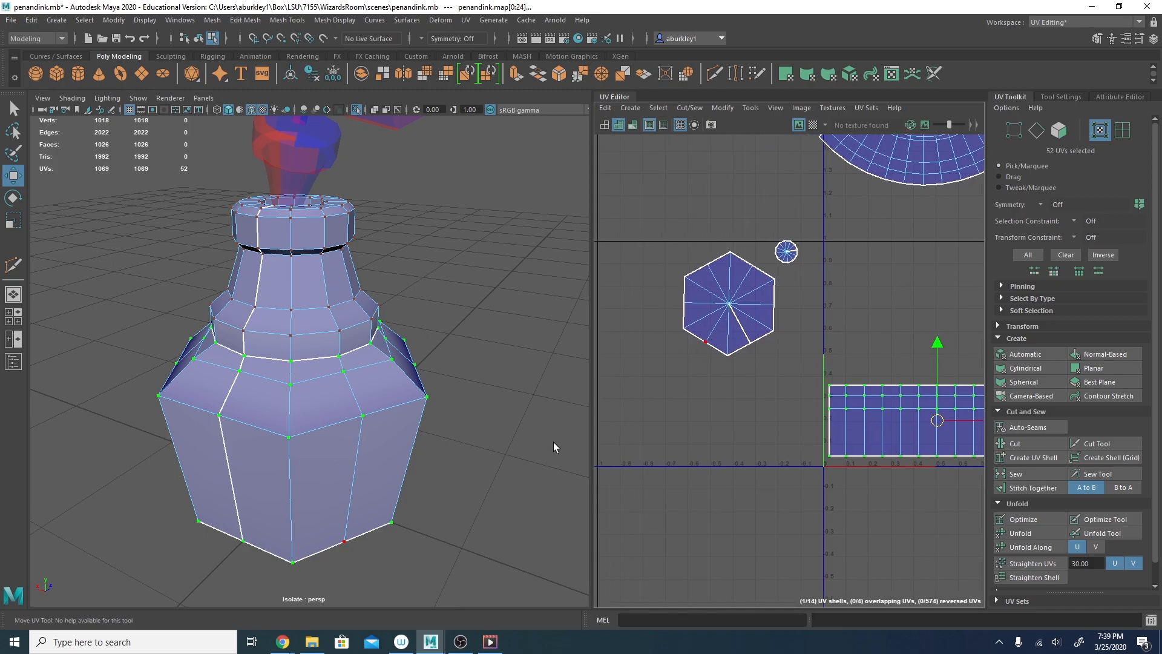
{"action": "left_click_drag", "start_coordinate": [485, 430], "coordinate": [296, 422], "text": "alt"}
{"action": "right_click_drag", "start_coordinate": [311, 299], "coordinate": [316, 274]}
{"action": "left_click", "coordinate": [301, 418]}
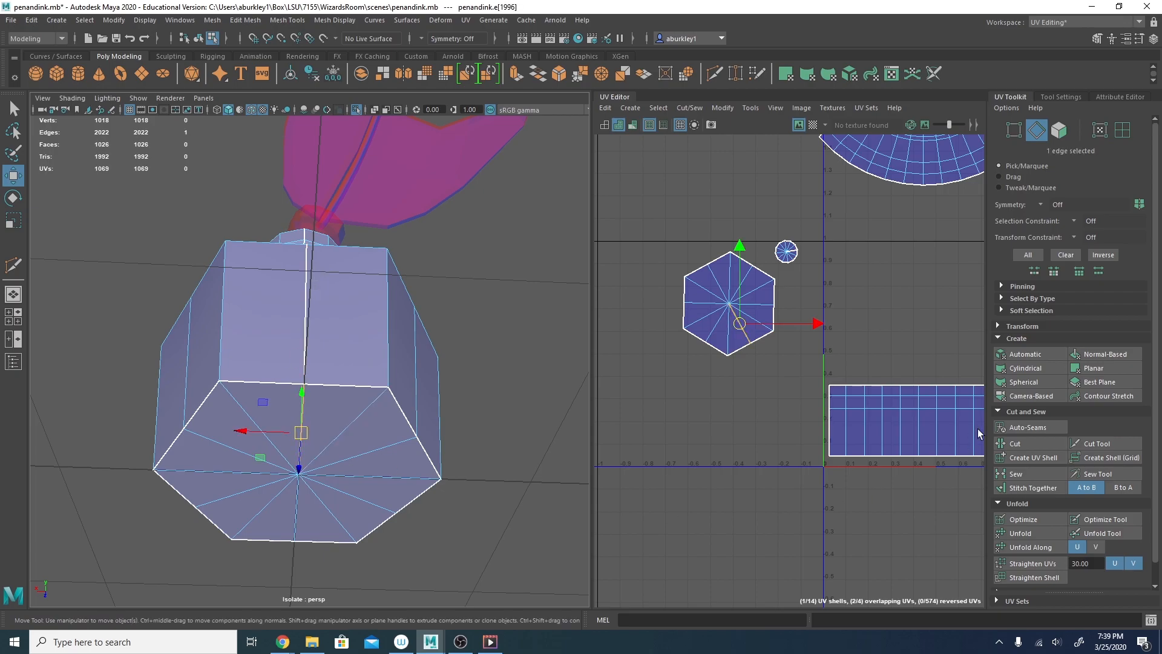
{"action": "left_click", "coordinate": [1039, 474]}
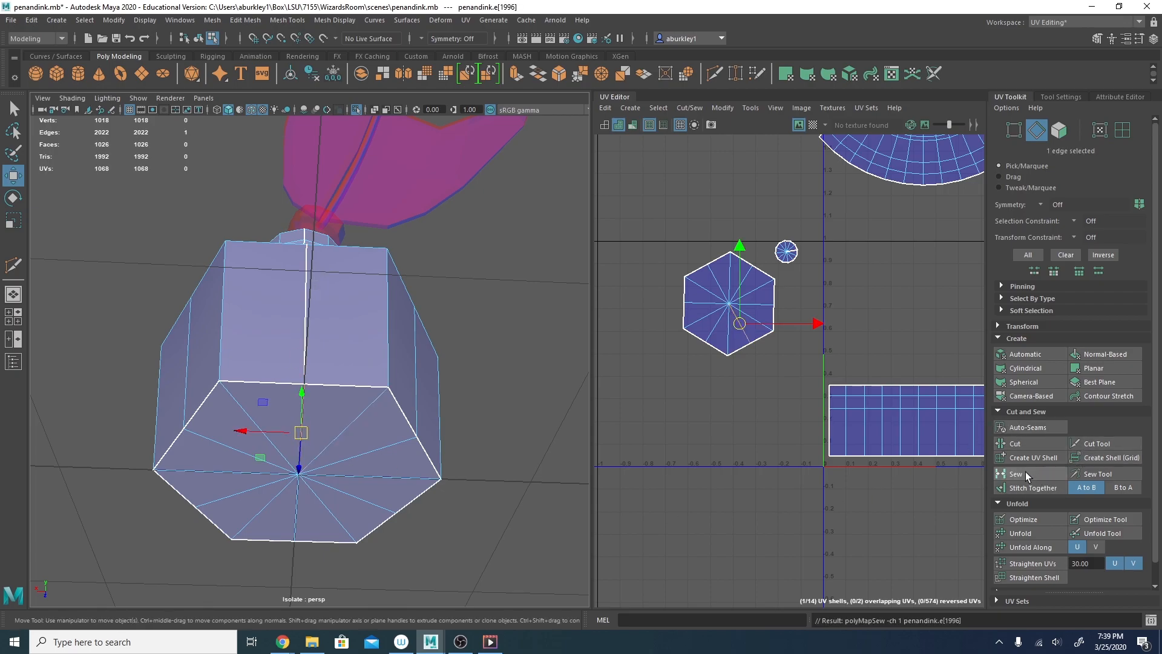
Move the fan-shaped neck and cap shell down to just above the rectangular body shell and optimize it.
{"action": "scroll", "coordinate": [817, 315], "scroll_direction": "down", "scroll_amount": 1}
{"action": "middle_click_drag", "start_coordinate": [814, 333], "coordinate": [734, 496], "text": "alt"}
{"action": "middle_click_drag", "start_coordinate": [887, 385], "coordinate": [825, 398], "text": "alt"}
{"action": "double_click", "coordinate": [774, 344]}
{"action": "right_click_drag", "start_coordinate": [784, 341], "coordinate": [806, 352]}
{"action": "double_click", "coordinate": [806, 353]}
{"action": "left_click_drag", "start_coordinate": [766, 328], "coordinate": [779, 486]}
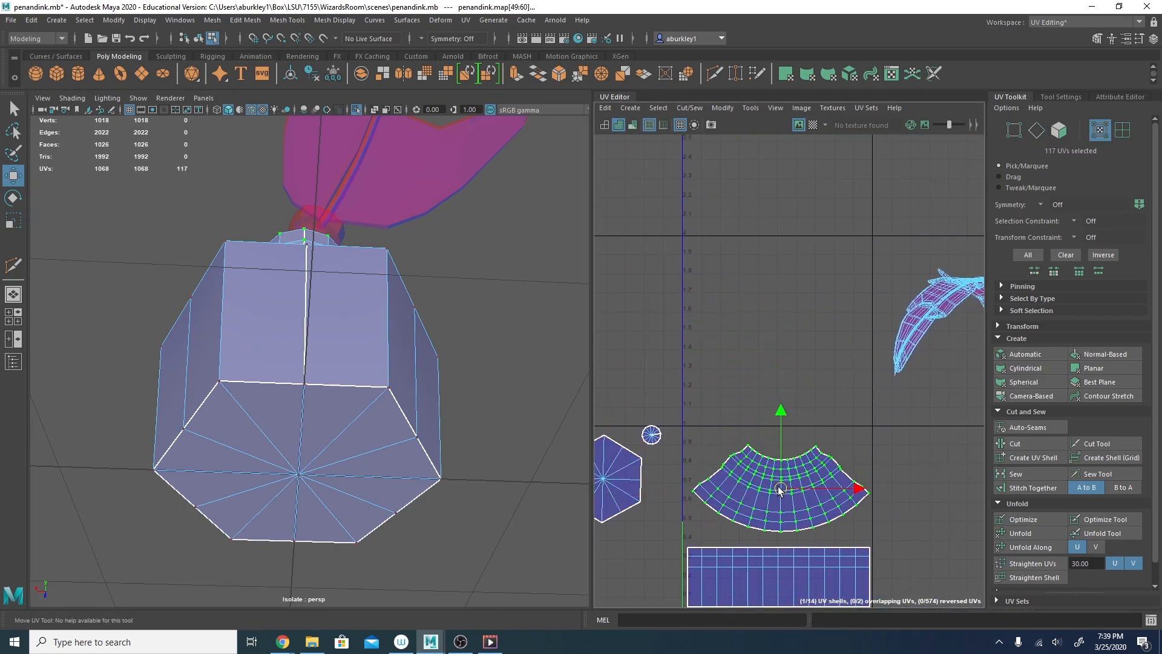
{"action": "left_click", "coordinate": [1029, 520]}
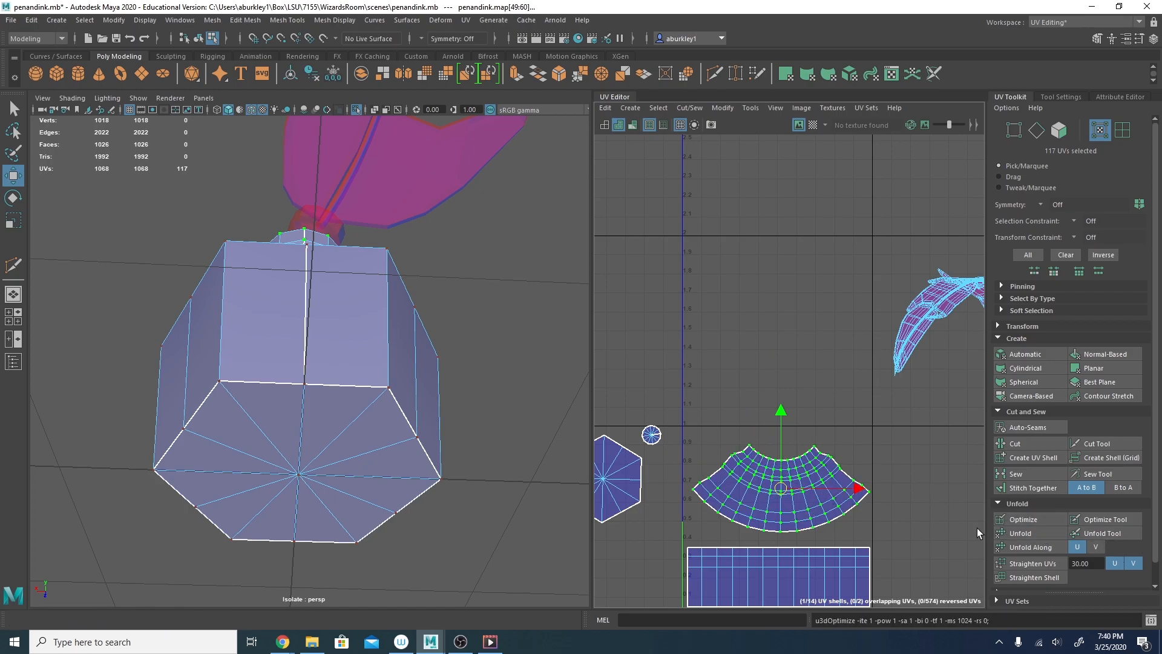
Try to straighten the fan-shaped shell's curved lower border row of UVs.
{"action": "middle_click_drag", "start_coordinate": [793, 502], "coordinate": [731, 427], "text": "alt"}
{"action": "right_click_drag", "start_coordinate": [730, 428], "coordinate": [812, 486], "text": "alt"}
{"action": "middle_click_drag", "start_coordinate": [812, 486], "coordinate": [960, 417], "text": "alt"}
{"action": "scroll", "coordinate": [907, 365], "scroll_direction": "up", "scroll_amount": 1}
{"action": "right_click_drag", "start_coordinate": [960, 417], "coordinate": [885, 387], "text": "alt"}
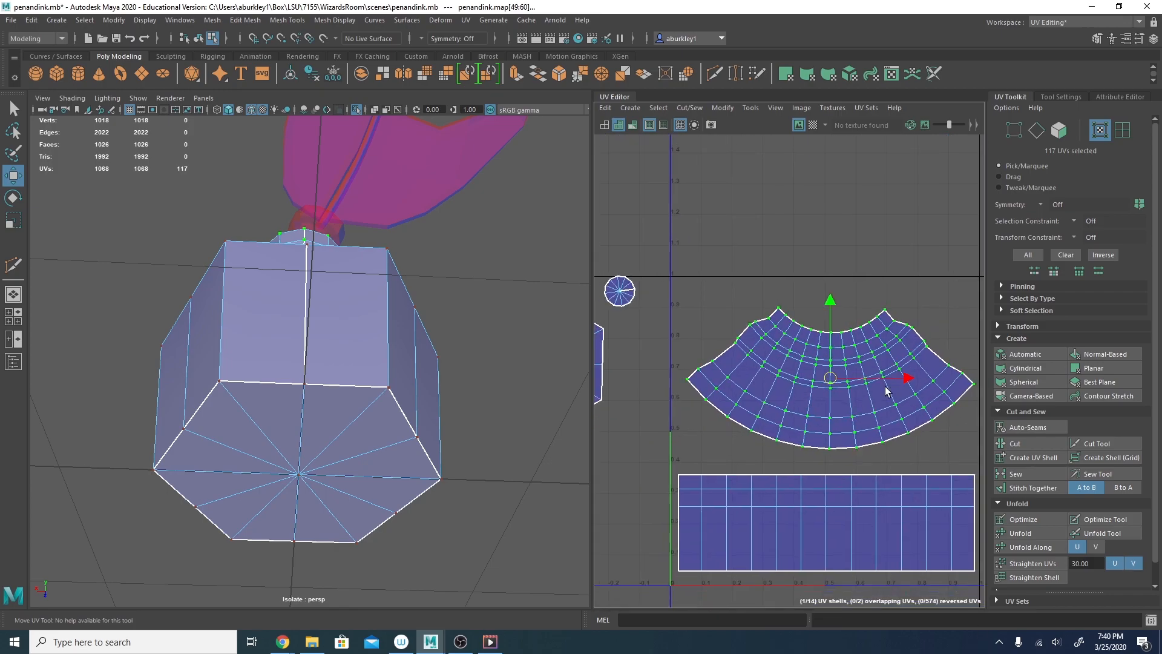
{"action": "middle_click_drag", "start_coordinate": [885, 387], "coordinate": [860, 377], "text": "alt"}
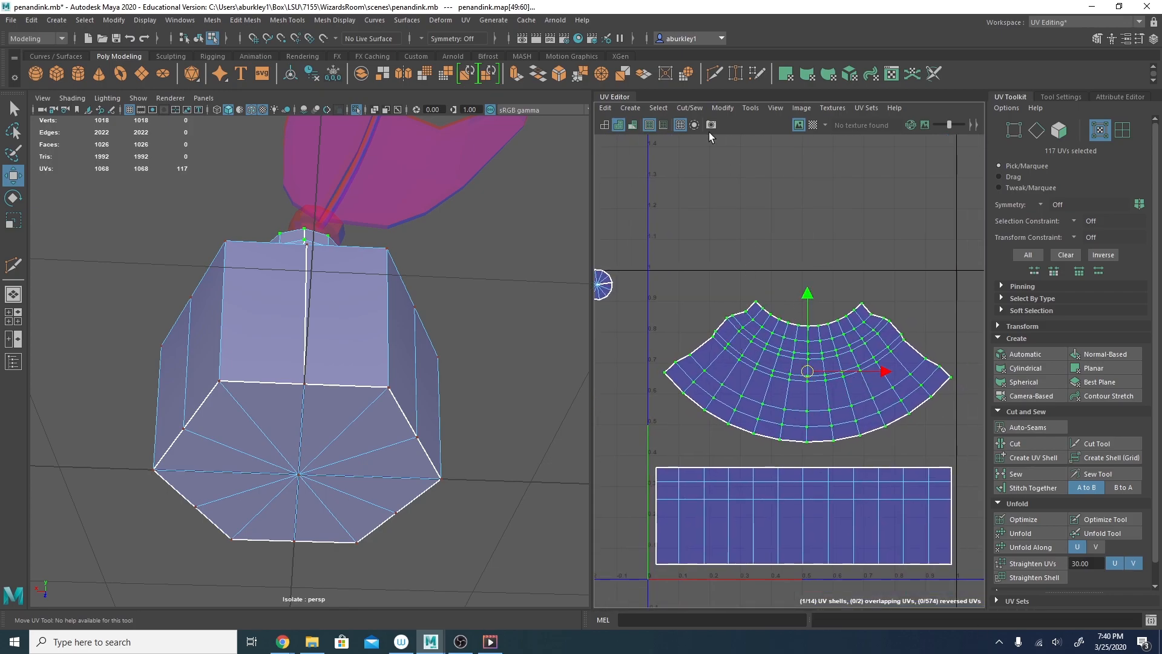
{"action": "left_click", "coordinate": [664, 372]}
{"action": "double_click", "coordinate": [952, 378], "text": "shift"}
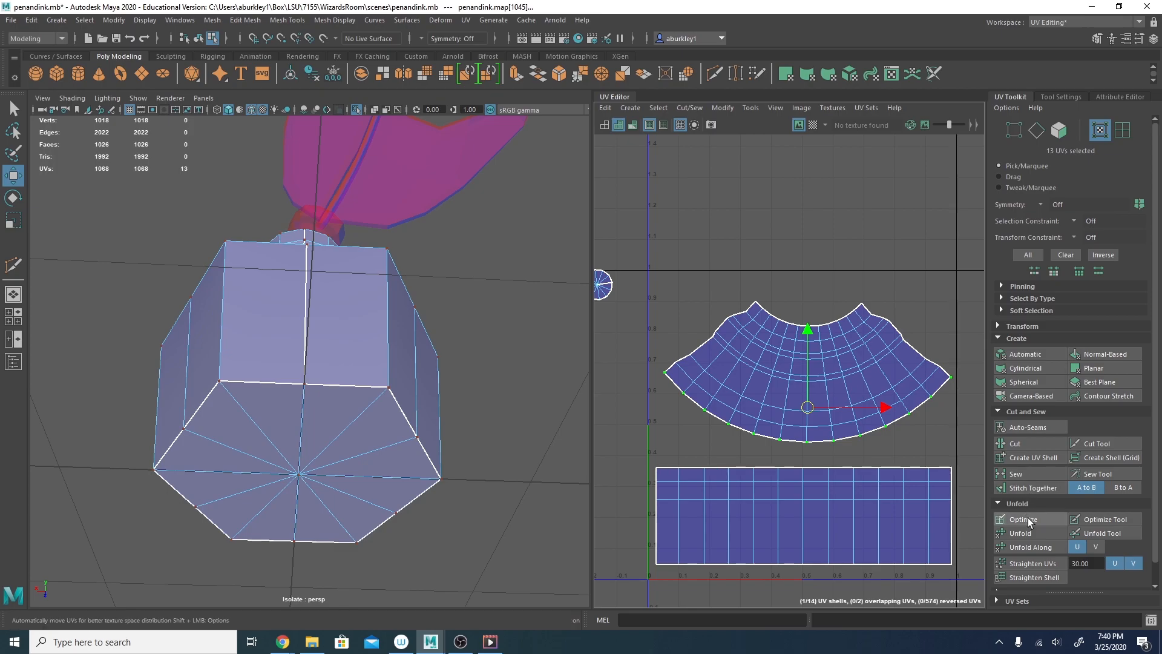
{"action": "left_click", "coordinate": [1026, 563]}
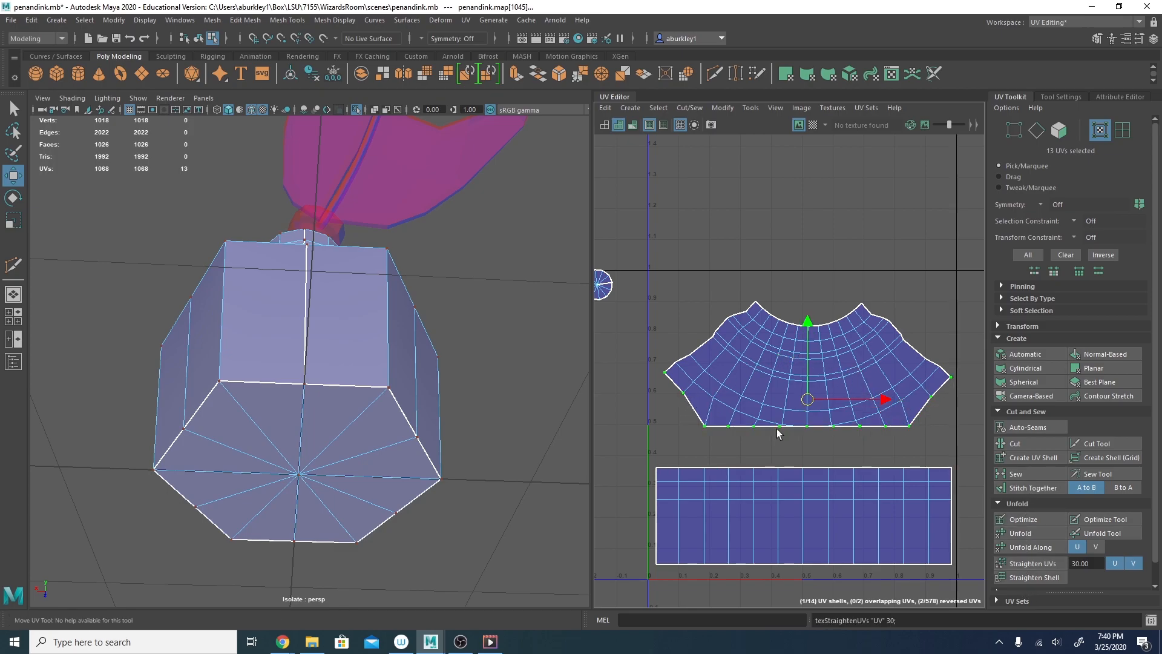
{"action": "key", "text": "ctrl+z"}
{"action": "mouse_move", "coordinate": [772, 305]}
{"action": "right_mouse_down"}
{"action": "mouse_move", "coordinate": [777, 331]}
{"action": "mouse_move", "coordinate": [760, 313]}
{"action": "right_mouse_up"}
{"action": "left_click", "coordinate": [757, 313]}
{"action": "double_click", "coordinate": [765, 318], "text": "shift"}
{"action": "double_click", "coordinate": [773, 324], "text": "shift"}
{"action": "left_click", "coordinate": [784, 330], "text": "shift"}
{"action": "double_click", "coordinate": [790, 333], "text": "shift"}
{"action": "double_click", "coordinate": [803, 331], "text": "shift"}
{"action": "double_click", "coordinate": [814, 331], "text": "shift"}
{"action": "double_click", "coordinate": [827, 332], "text": "shift"}
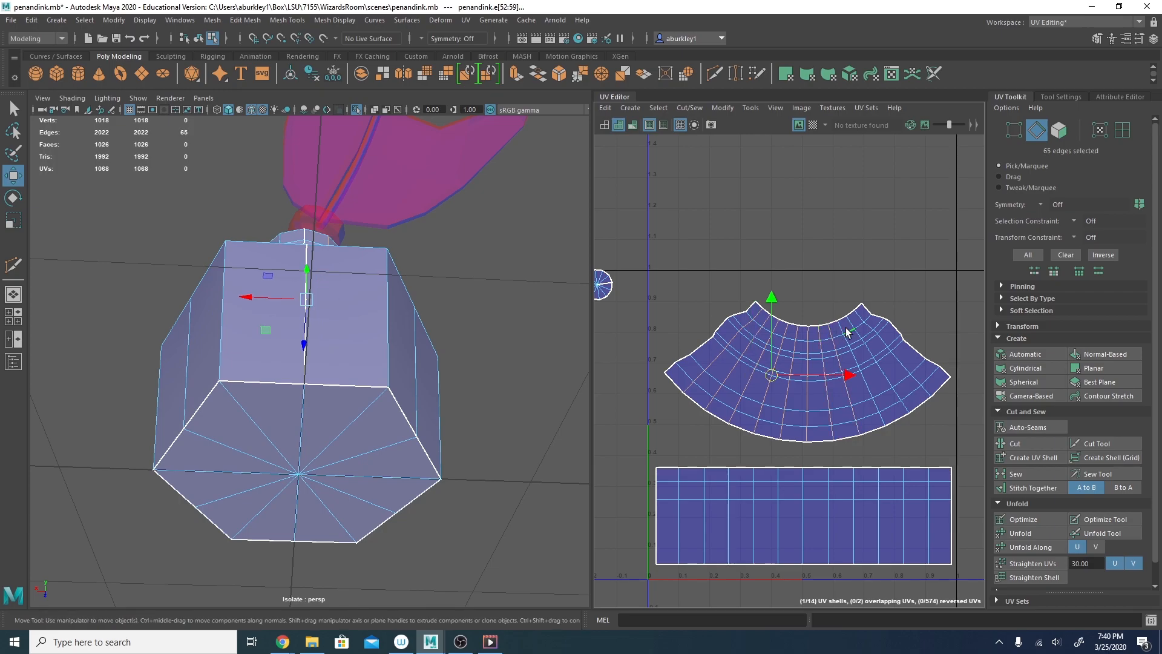
{"action": "left_click", "coordinate": [754, 266]}
Cut the fan-shaped shell into four pieces along three evenly spaced vertical edge lines.
{"action": "double_click", "coordinate": [773, 326]}
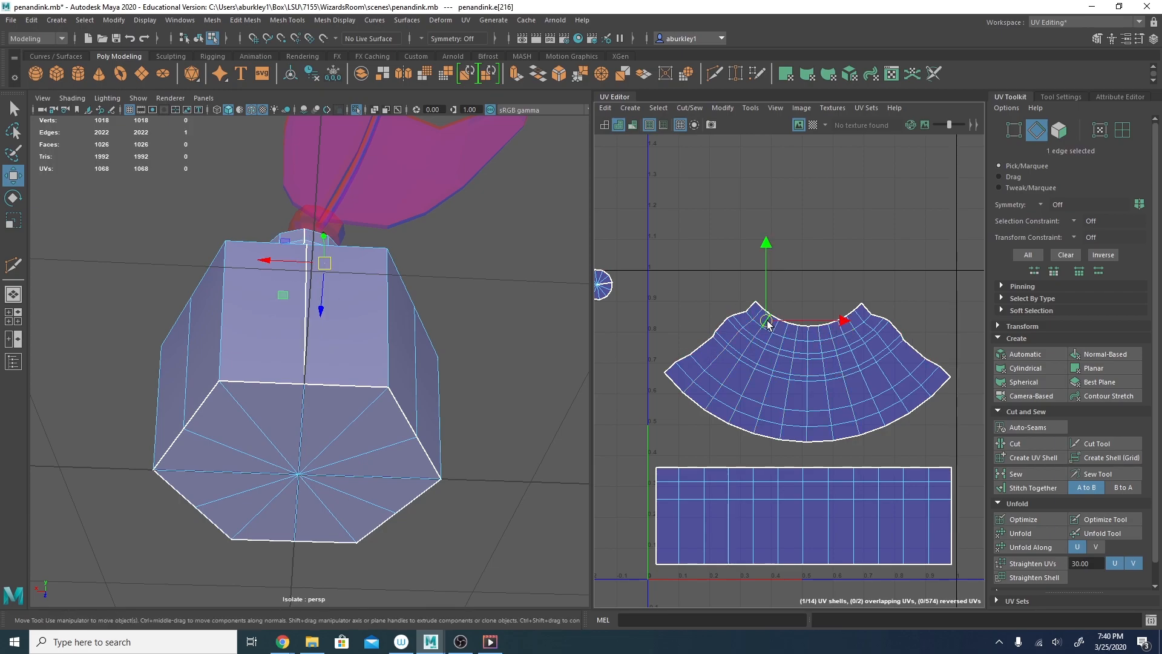
{"action": "double_click", "coordinate": [797, 335], "text": "shift"}
{"action": "double_click", "coordinate": [826, 333], "text": "shift"}
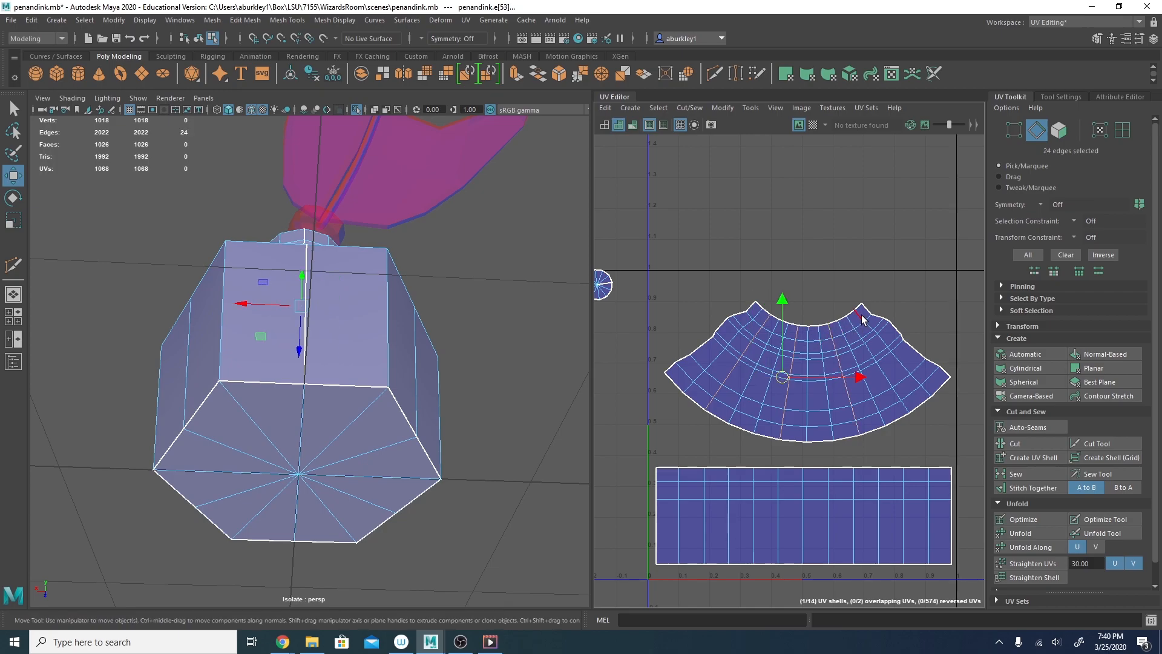
{"action": "left_click", "coordinate": [1029, 443]}
Rotate the leftmost piece of the cut fan upright and place it above the rectangular shell's left end.
{"action": "double_click", "coordinate": [698, 360]}
{"action": "right_click_drag", "start_coordinate": [733, 348], "coordinate": [774, 340]}
{"action": "double_click", "coordinate": [742, 335]}
{"action": "key", "text": "e"}
{"action": "left_click_drag", "start_coordinate": [786, 328], "coordinate": [751, 304]}
{"action": "key", "text": "w"}
{"action": "left_click_drag", "start_coordinate": [717, 359], "coordinate": [689, 406]}
Rotate the two middle pieces of the cut fan upright and line them up beside the first piece.
{"action": "double_click", "coordinate": [745, 382]}
{"action": "key", "text": "e"}
{"action": "left_click_drag", "start_coordinate": [799, 323], "coordinate": [777, 297]}
{"action": "key", "text": "w"}
{"action": "left_click_drag", "start_coordinate": [756, 368], "coordinate": [849, 391]}
{"action": "left_click", "coordinate": [842, 371]}
{"action": "double_click", "coordinate": [842, 370]}
{"action": "double_click", "coordinate": [832, 379]}
Rotate the rightmost piece upright and set it at the end of the row, and nudge the leftmost piece slightly up.
{"action": "double_click", "coordinate": [903, 362]}
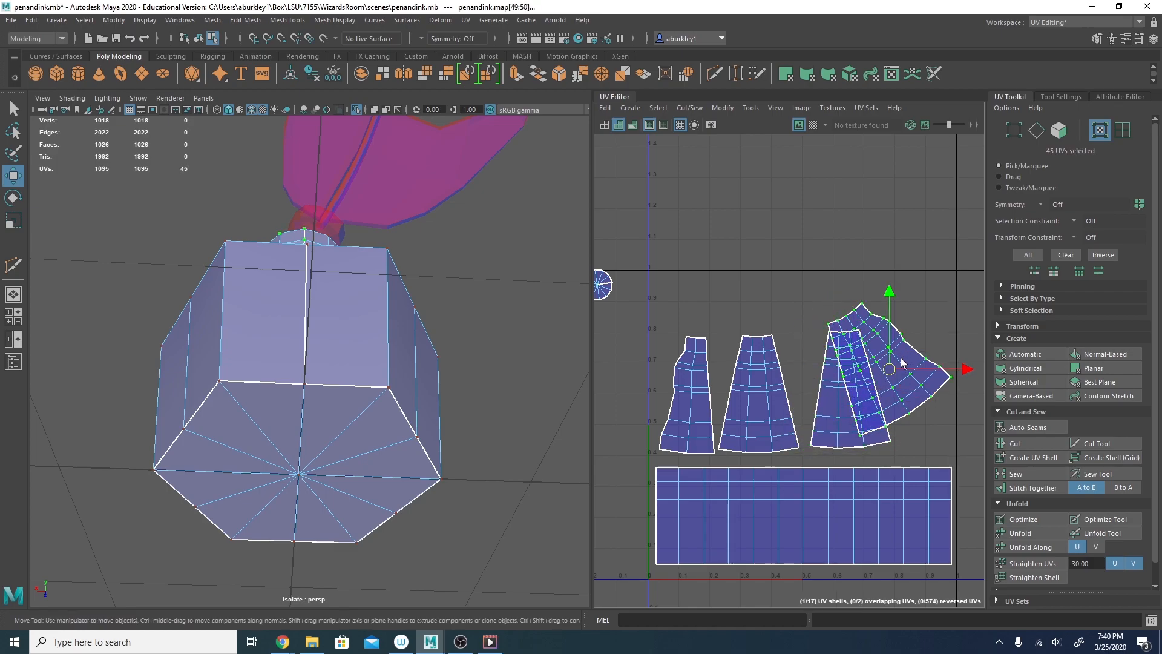
{"action": "key", "text": "e"}
{"action": "left_click_drag", "start_coordinate": [954, 332], "coordinate": [961, 402]}
{"action": "key", "text": "w"}
{"action": "middle_click_drag", "start_coordinate": [898, 397], "coordinate": [847, 369], "text": "alt"}
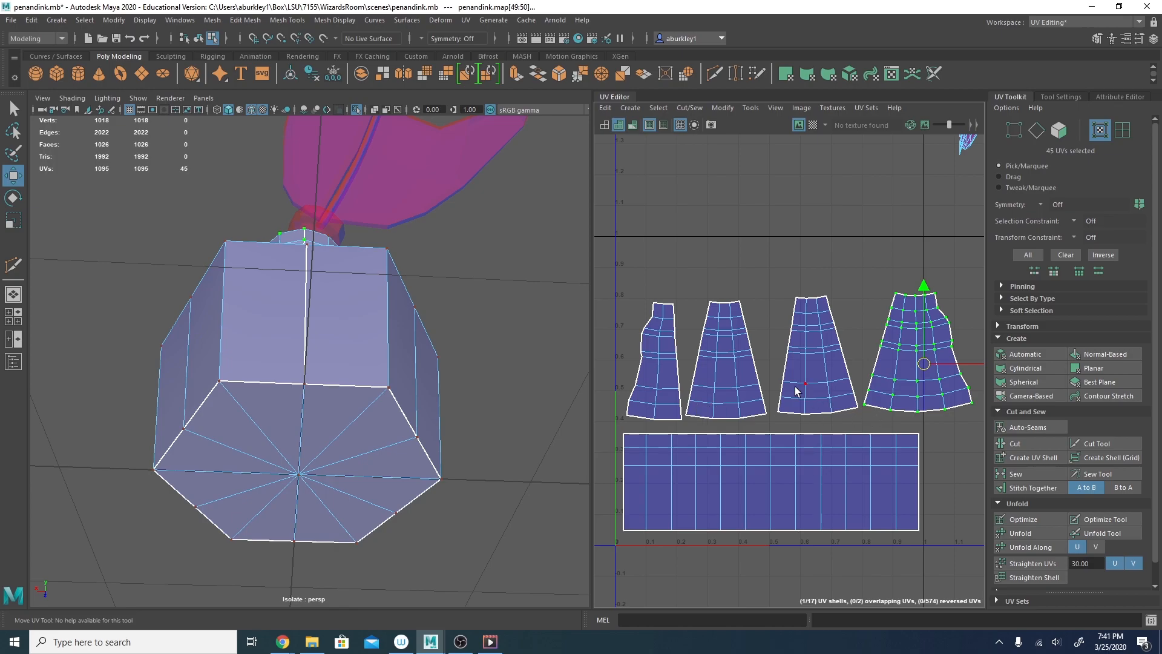
{"action": "left_click", "coordinate": [651, 382]}
{"action": "left_click_drag", "start_coordinate": [657, 366], "coordinate": [652, 362]}
{"action": "left_click", "coordinate": [908, 377]}
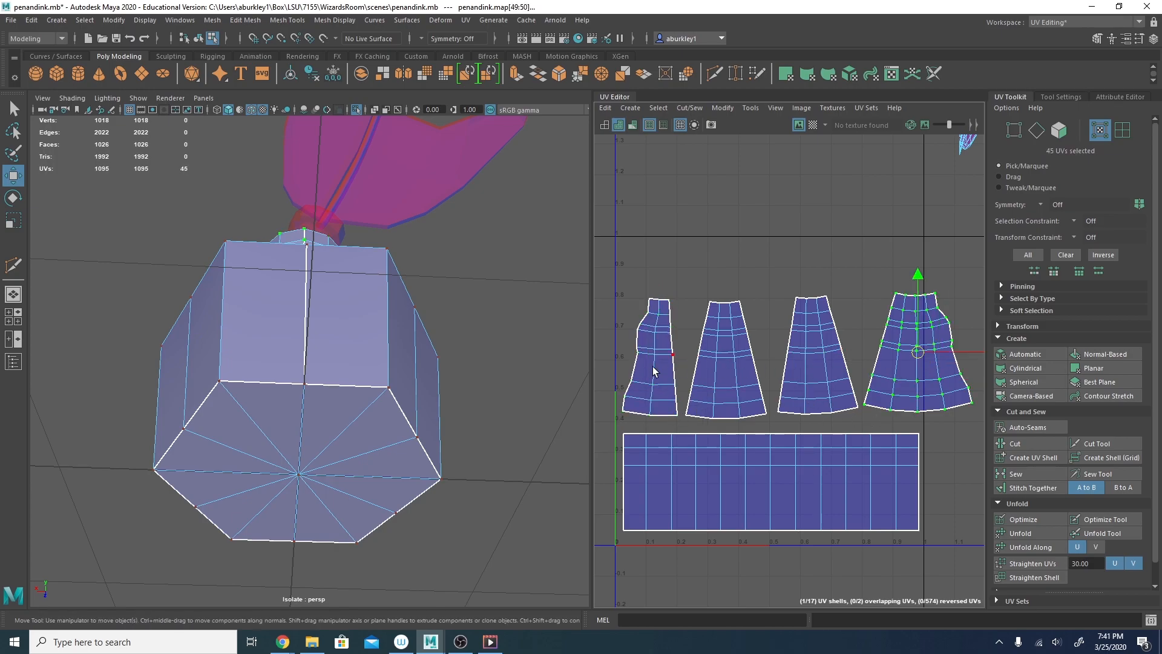
Select the leftmost piece's outer border UVs and align them into one vertical line with grid snapping.
{"action": "middle_click_drag", "start_coordinate": [636, 325], "coordinate": [681, 299], "text": "alt"}
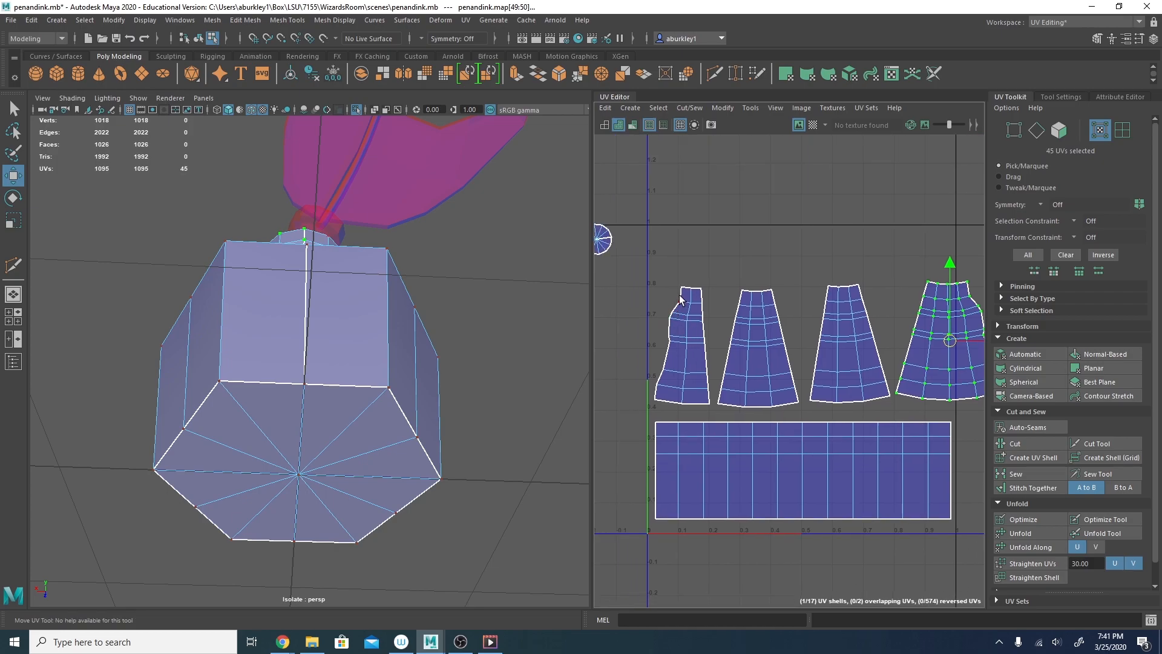
{"action": "left_click", "coordinate": [682, 289]}
{"action": "double_click", "coordinate": [655, 399], "text": "shift"}
{"action": "key", "text": "x"}
{"action": "left_click_drag", "start_coordinate": [742, 342], "coordinate": [739, 339]}
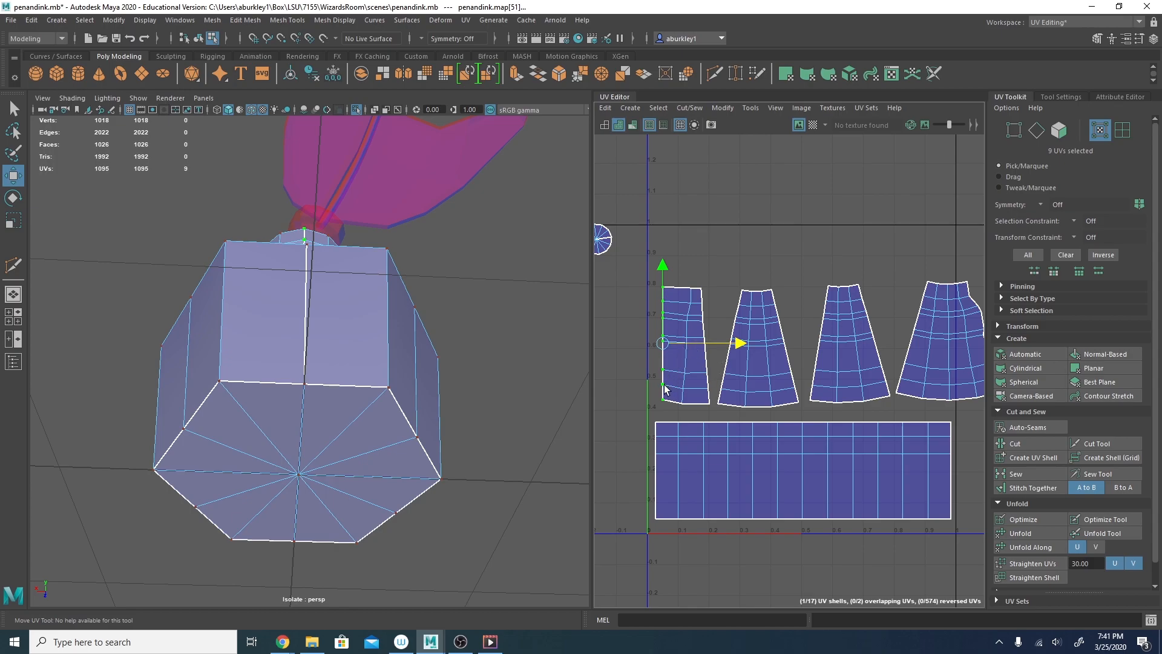
Select the rightmost piece's outer border UVs and align them into one vertical line.
{"action": "middle_click_drag", "start_coordinate": [823, 327], "coordinate": [767, 328], "text": "alt"}
{"action": "left_click", "coordinate": [913, 284]}
{"action": "double_click", "coordinate": [944, 388], "text": "shift"}
{"action": "left_click_drag", "start_coordinate": [950, 336], "coordinate": [953, 336]}
{"action": "middle_click_drag", "start_coordinate": [856, 379], "coordinate": [880, 367], "text": "alt"}
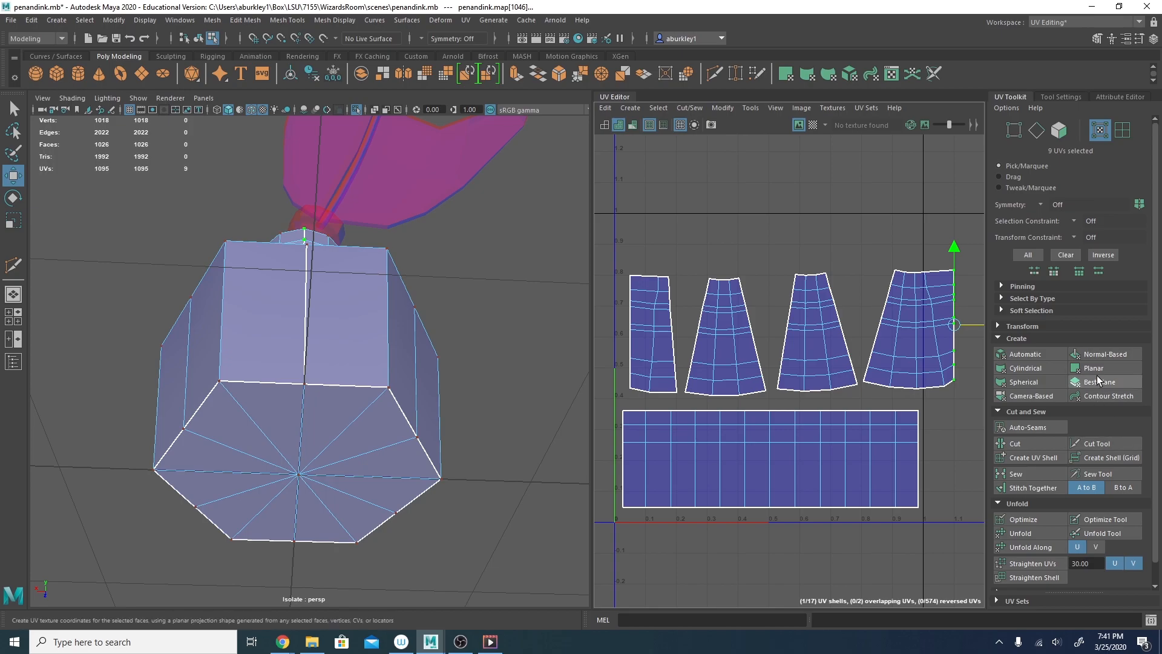
Sew the four pieces together into one strip with the Sew Tool and shift the strip slightly left.
{"action": "left_click", "coordinate": [1111, 477]}
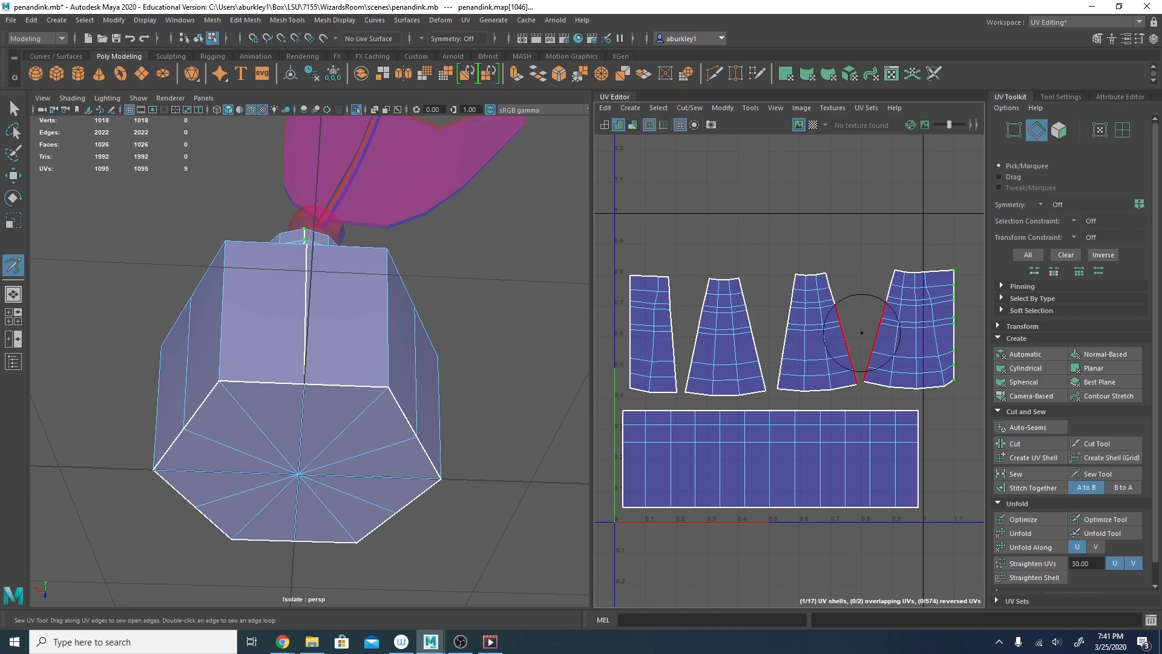
{"action": "left_click_drag", "start_coordinate": [859, 334], "coordinate": [861, 339]}
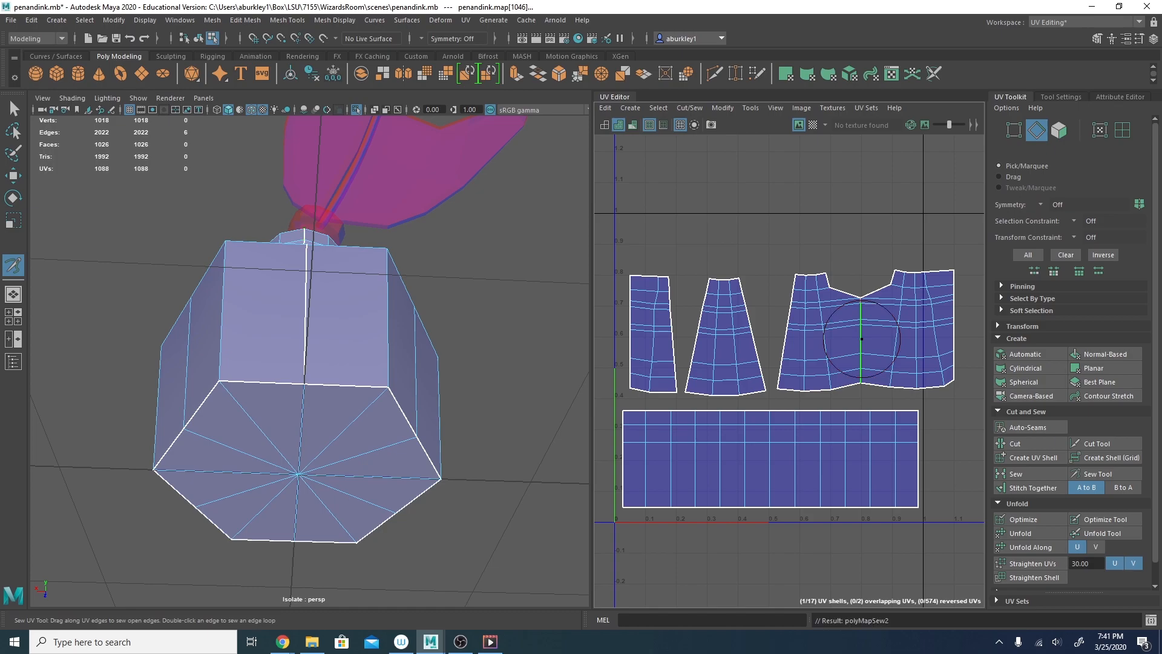
{"action": "mouse_move", "coordinate": [772, 339]}
{"action": "left_mouse_down"}
{"action": "mouse_move", "coordinate": [781, 348]}
{"action": "mouse_move", "coordinate": [698, 343]}
{"action": "left_mouse_up"}
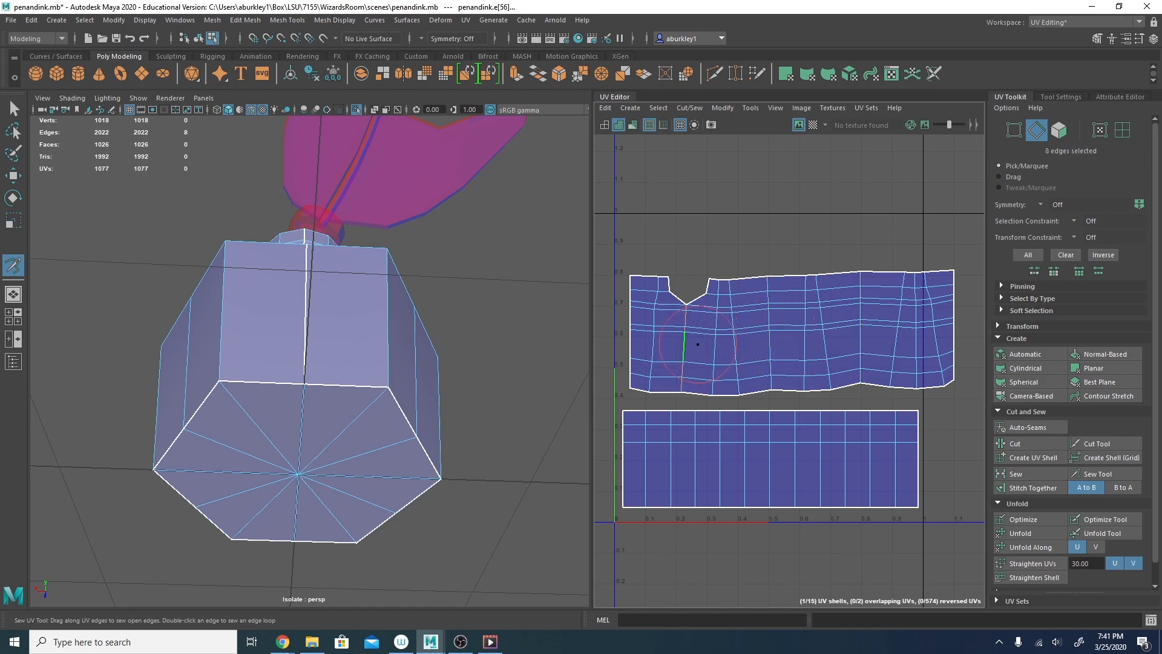
{"action": "key", "text": "w"}
{"action": "right_click_drag", "start_coordinate": [839, 326], "coordinate": [878, 317]}
{"action": "double_click", "coordinate": [785, 334]}
{"action": "left_click_drag", "start_coordinate": [781, 346], "coordinate": [757, 351]}
Try to unfold the sewn strip.
{"action": "left_click", "coordinate": [1019, 532]}
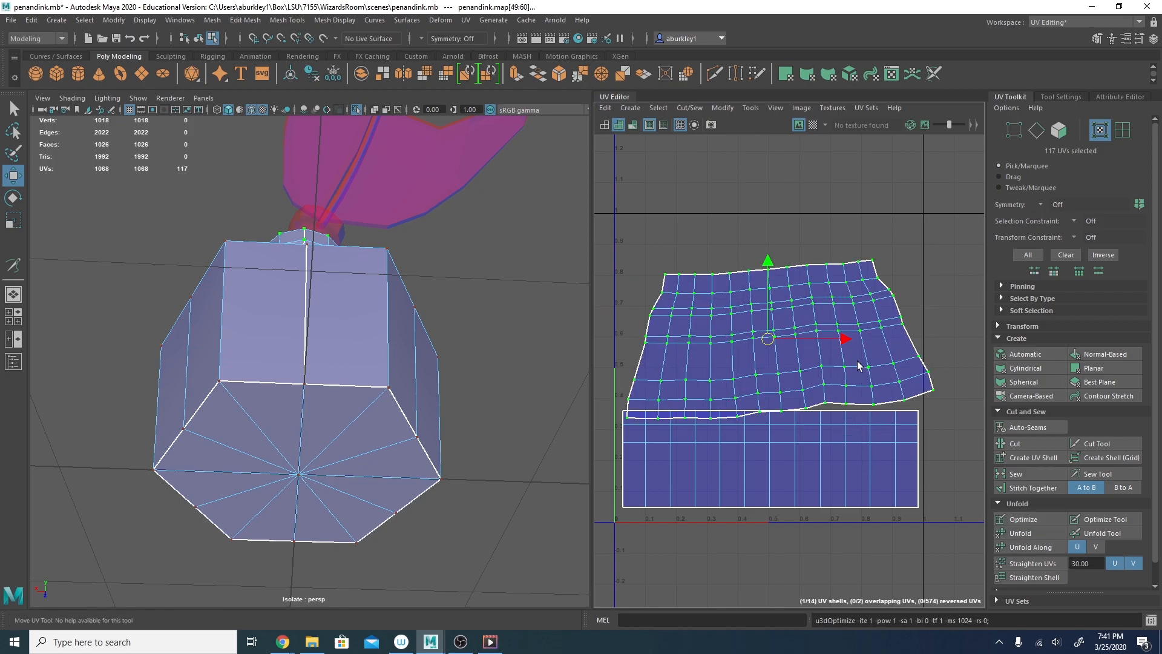
{"action": "key", "text": "ctrl+z"}
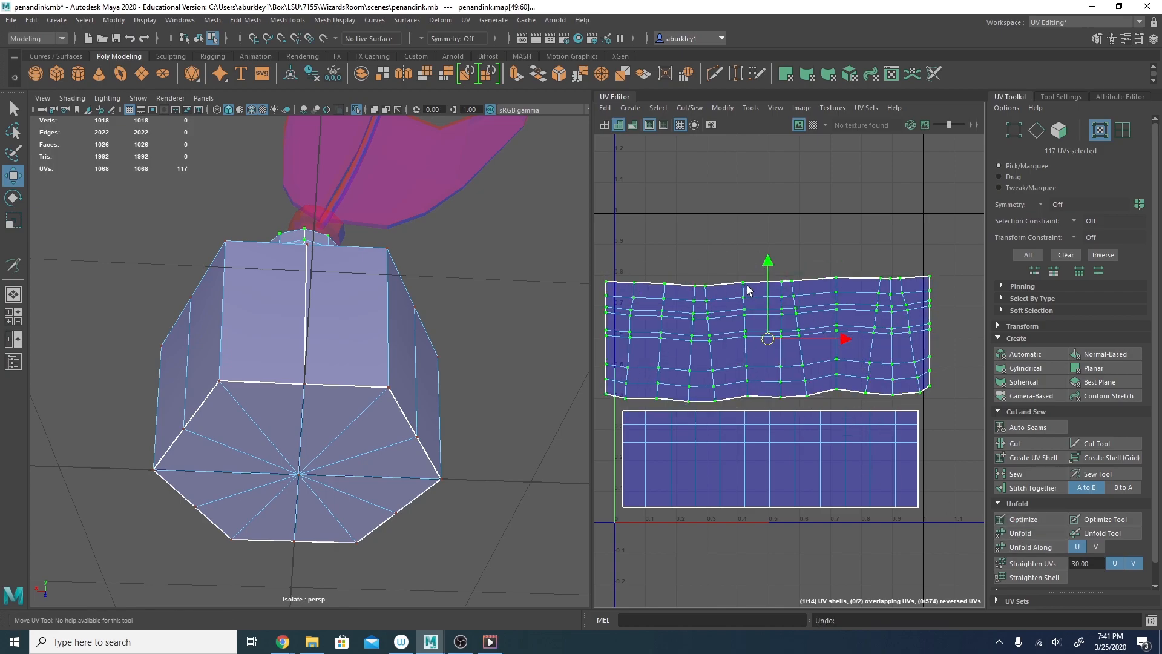
Straighten the strip's border UVs into a rectangle and align its lower-right corner UV with the bottom edge.
{"action": "left_click_drag", "start_coordinate": [941, 270], "coordinate": [607, 285]}
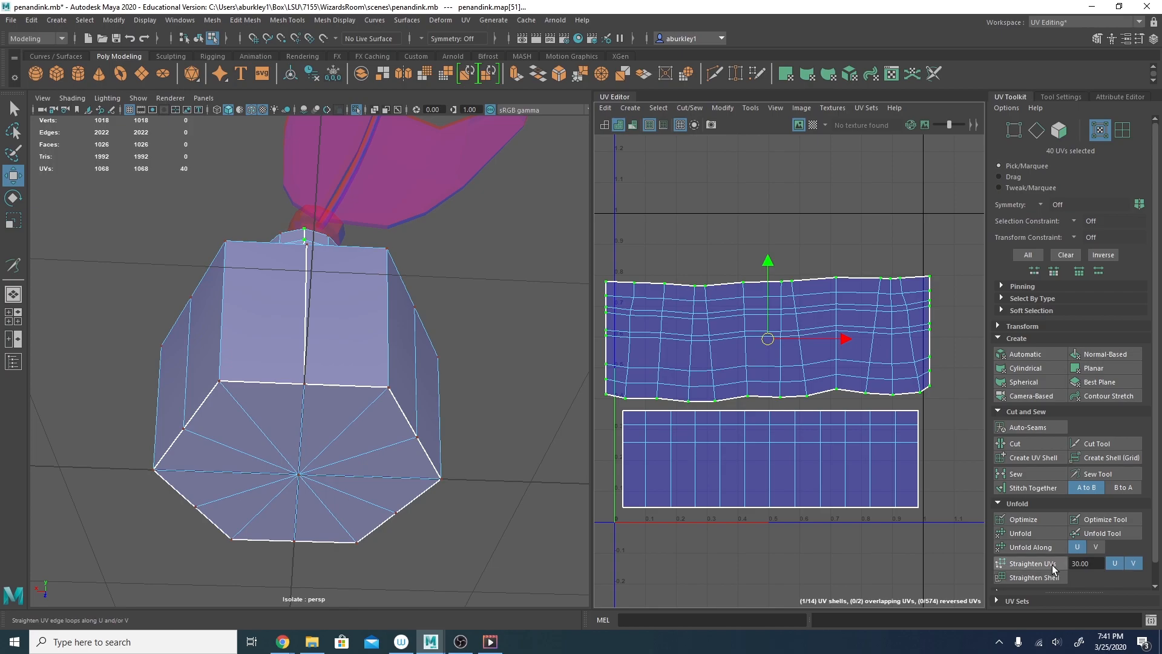
{"action": "left_click", "coordinate": [1032, 563]}
{"action": "left_click", "coordinate": [932, 386]}
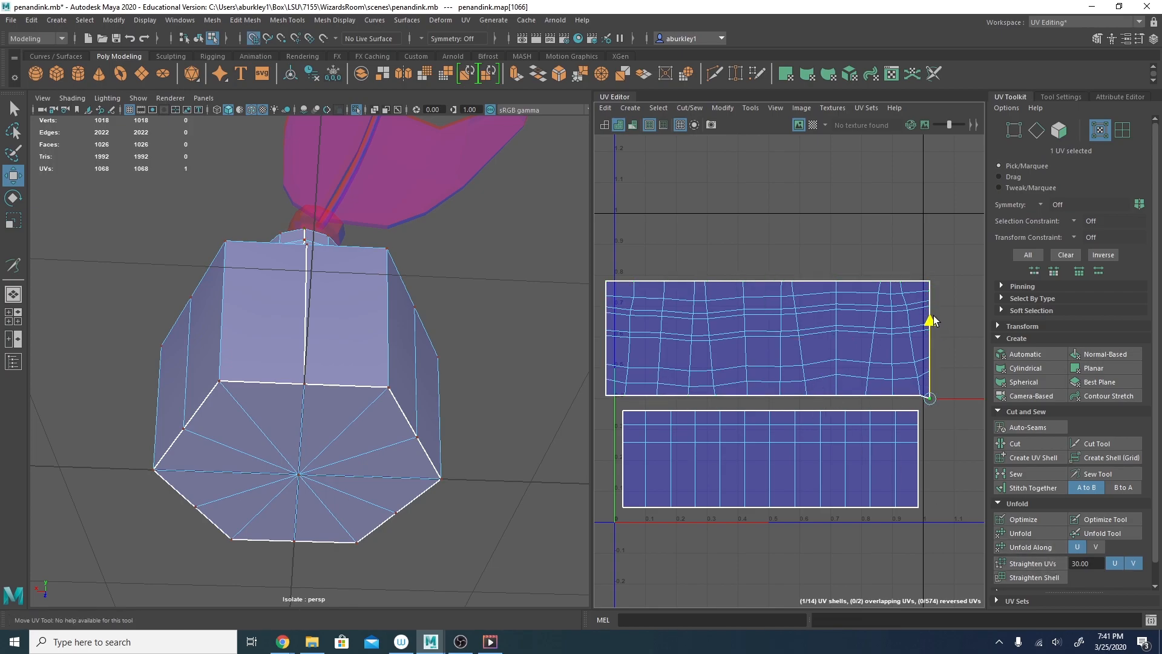
{"action": "left_click_drag", "start_coordinate": [930, 303], "coordinate": [933, 314]}
Select the border UVs around the whole strip and pin them.
{"action": "left_click", "coordinate": [610, 283]}
{"action": "key", "text": "t"}
{"action": "double_click", "coordinate": [635, 282]}
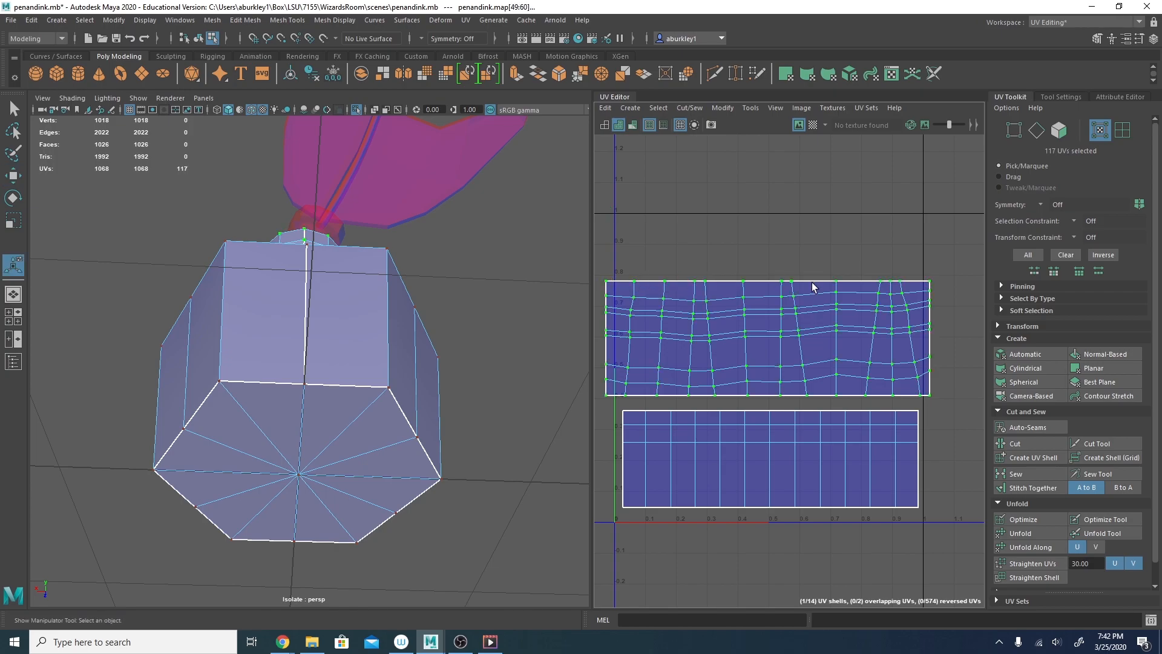
{"action": "left_click", "coordinate": [746, 280]}
{"action": "double_click", "coordinate": [744, 280], "text": "shift"}
{"action": "right_click", "coordinate": [745, 283]}
{"action": "right_click_drag", "start_coordinate": [745, 290], "coordinate": [771, 271]}
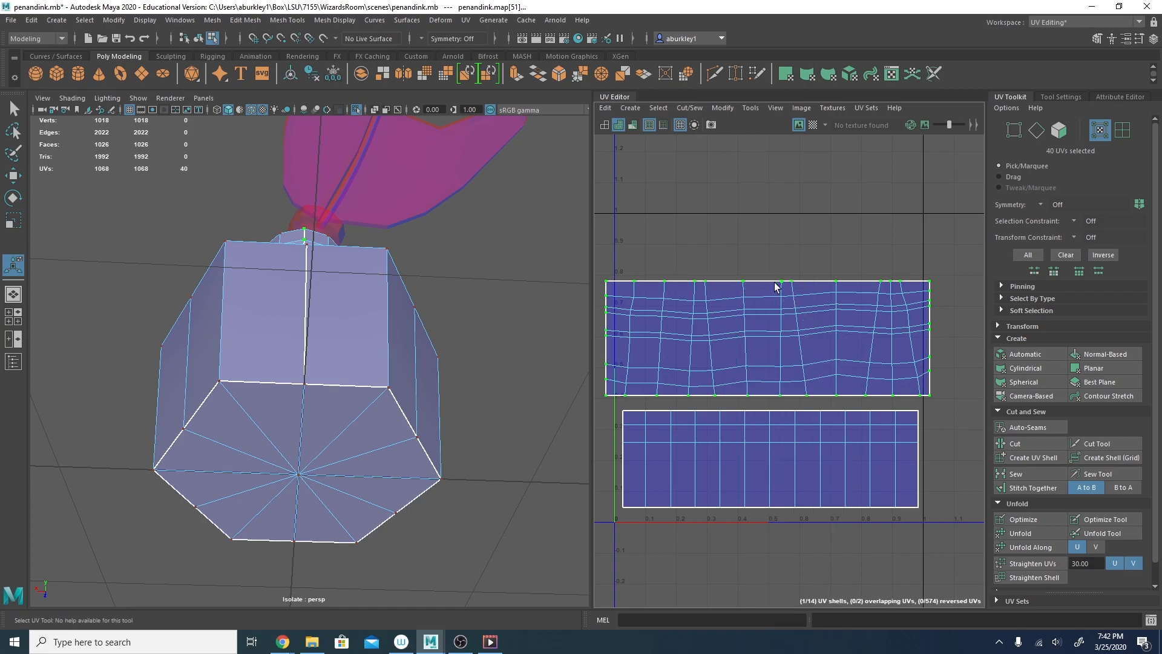
{"action": "left_click", "coordinate": [1002, 286]}
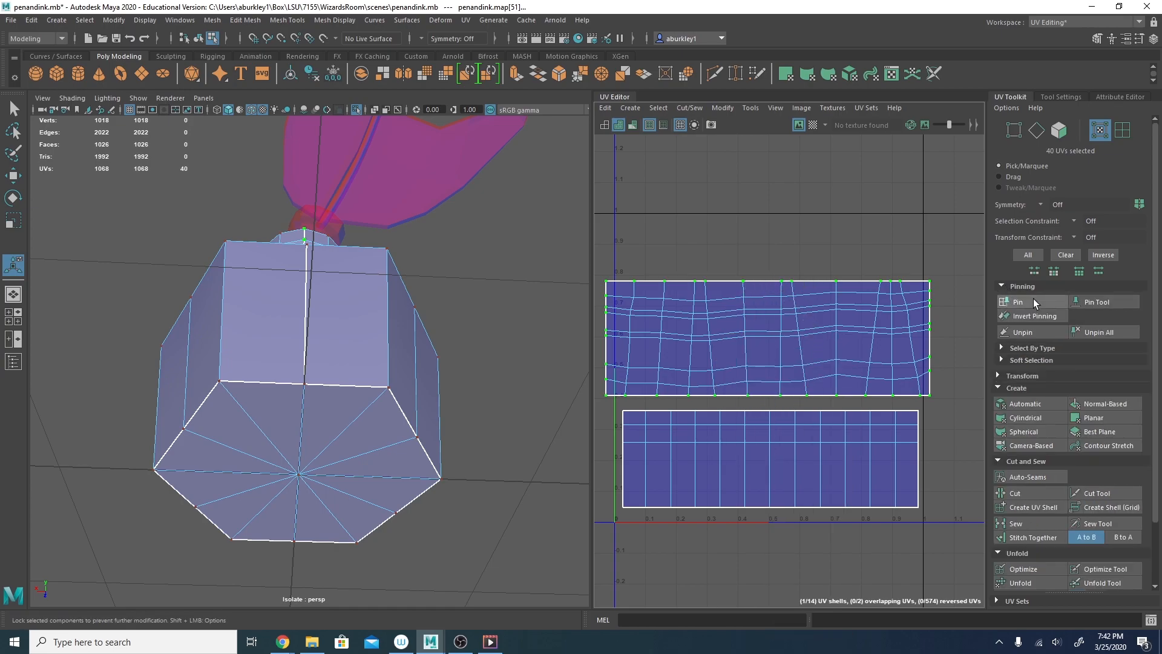
{"action": "left_click", "coordinate": [1034, 302]}
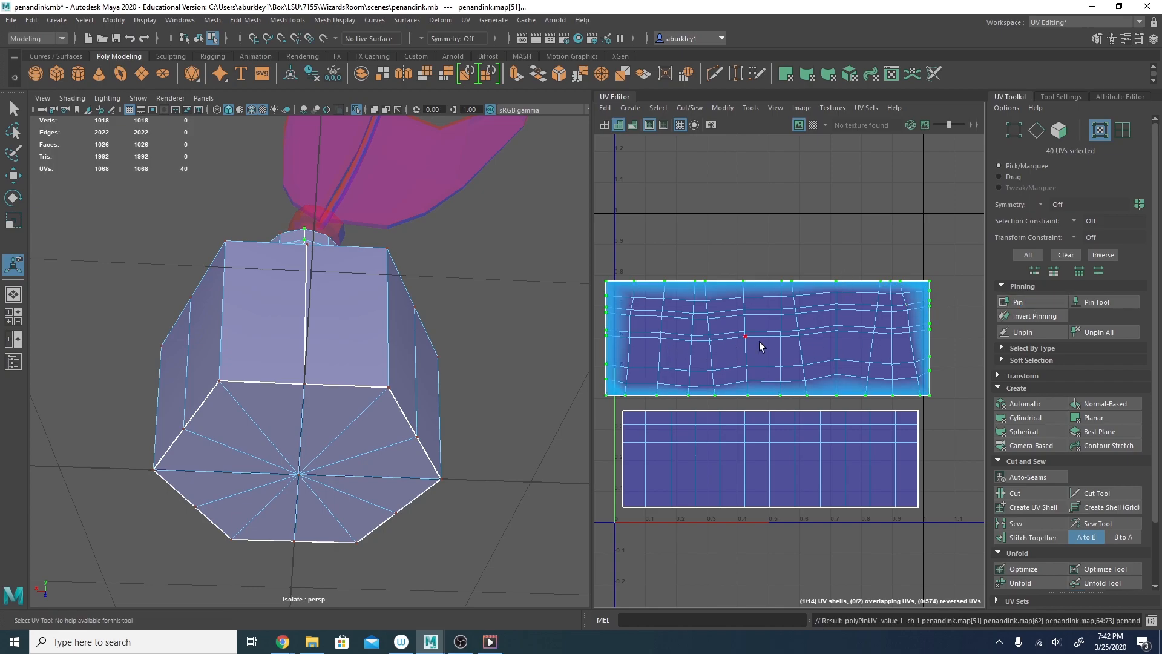
Optimize the whole strip repeatedly to even out its interior UVs, and unpin its border.
{"action": "double_click", "coordinate": [854, 338]}
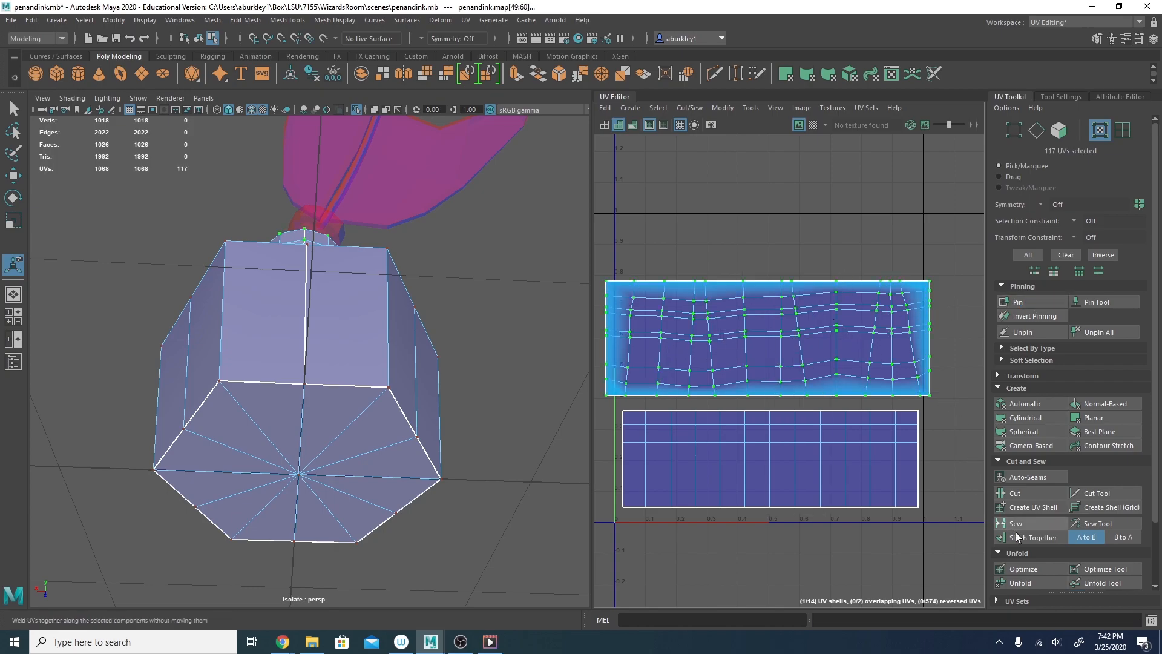
{"action": "left_click", "coordinate": [1026, 571]}
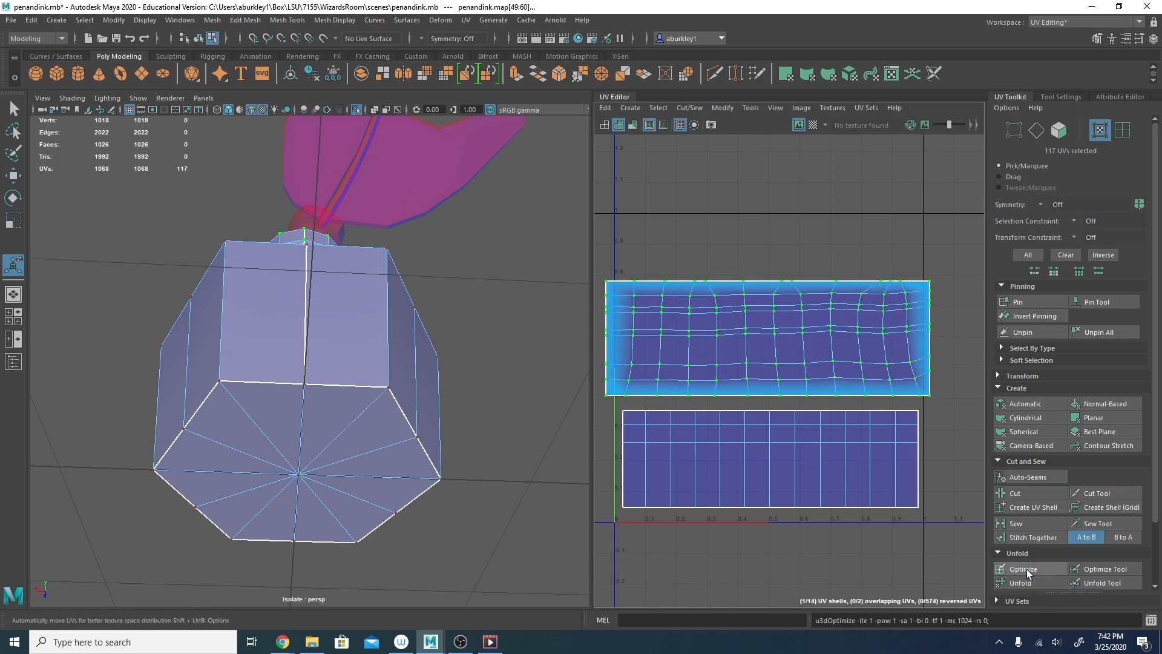
{"action": "left_click", "coordinate": [1026, 569]}
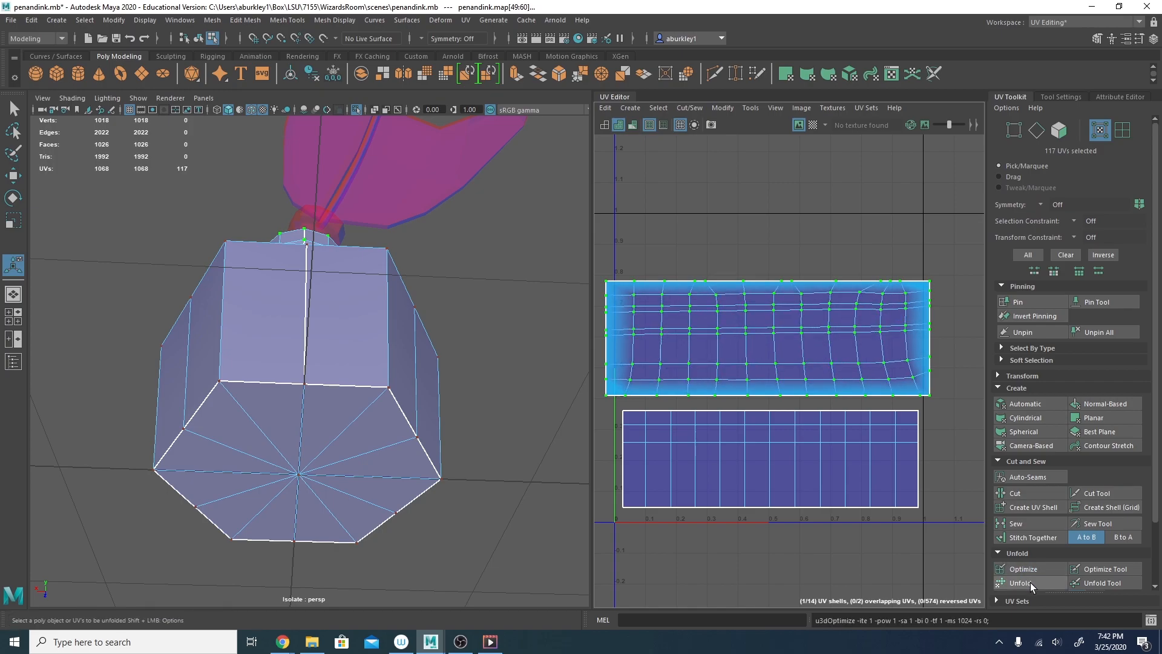
{"action": "left_click", "coordinate": [1030, 570]}
{"action": "left_click", "coordinate": [1029, 572]}
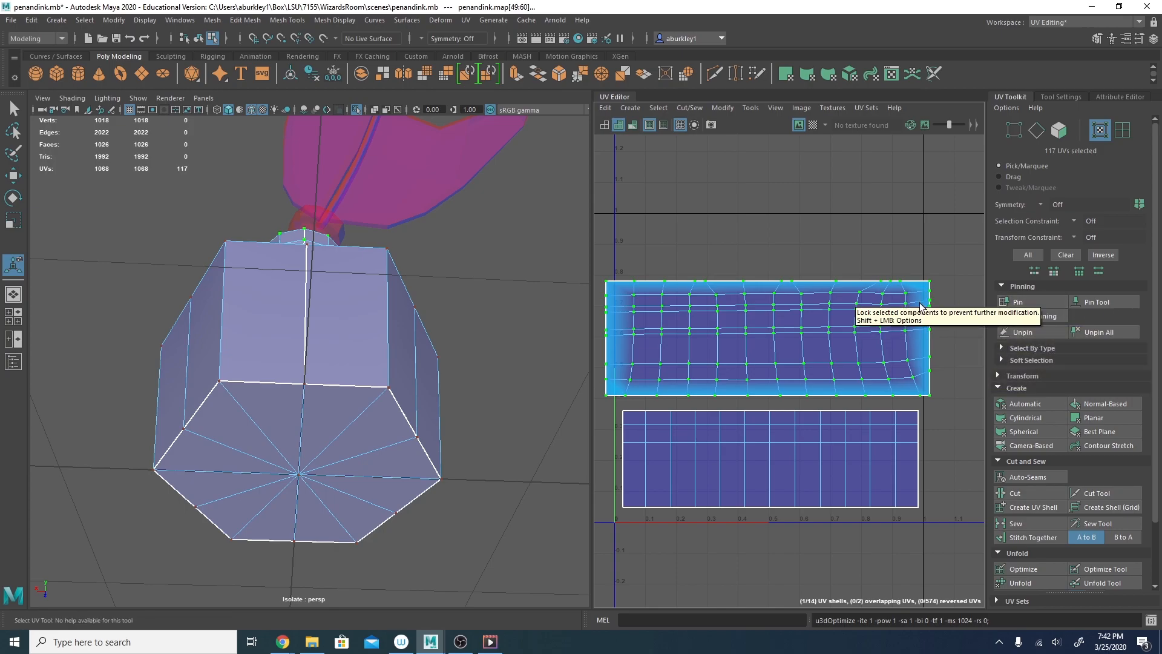
{"action": "left_click", "coordinate": [1022, 332]}
Move individual UVs along the strip's top border sideways to line them up with the interior columns.
{"action": "right_click_drag", "start_coordinate": [837, 318], "coordinate": [878, 296], "text": "alt"}
{"action": "middle_click_drag", "start_coordinate": [877, 296], "coordinate": [962, 327], "text": "alt"}
{"action": "middle_click_drag", "start_coordinate": [628, 302], "coordinate": [780, 282], "text": "alt"}
{"action": "right_click_drag", "start_coordinate": [811, 264], "coordinate": [843, 257]}
{"action": "left_click", "coordinate": [839, 273]}
{"action": "key", "text": "w"}
{"action": "left_click_drag", "start_coordinate": [889, 273], "coordinate": [878, 273]}
{"action": "left_click_drag", "start_coordinate": [797, 271], "coordinate": [823, 275]}
{"action": "left_click", "coordinate": [799, 272]}
{"action": "left_click", "coordinate": [826, 272]}
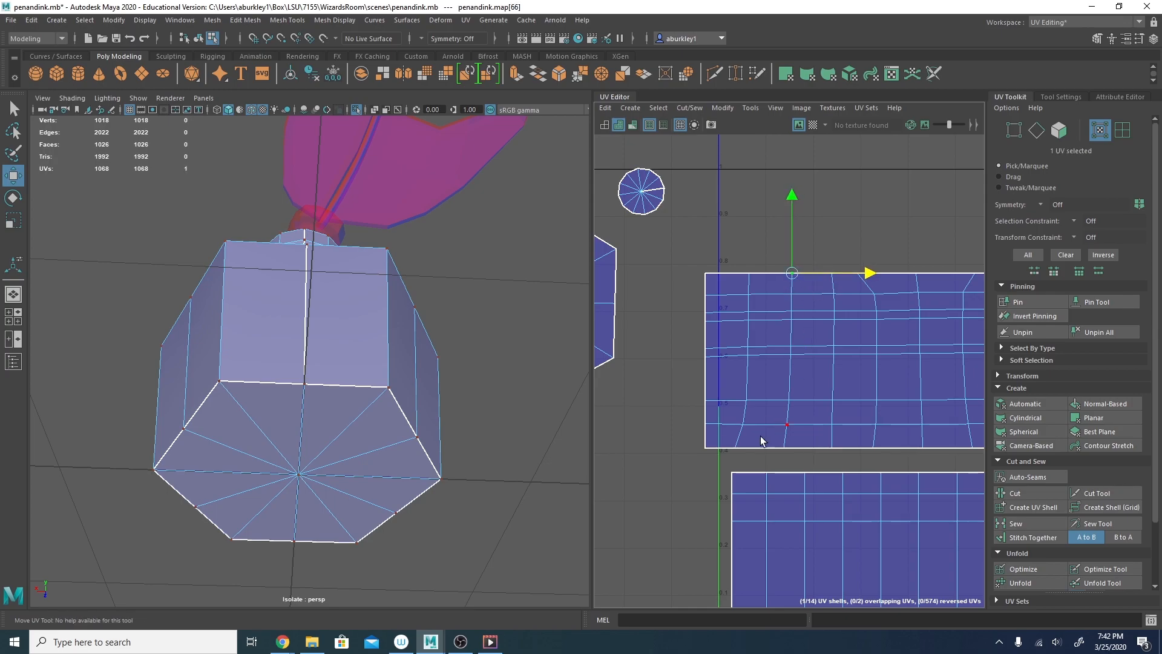
Straighten the first three interior UV columns of the upper strip, one column at a time, using the 30 degree Straighten UVs setting.
{"action": "left_click", "coordinate": [737, 447]}
{"action": "left_click_drag", "start_coordinate": [724, 255], "coordinate": [768, 457]}
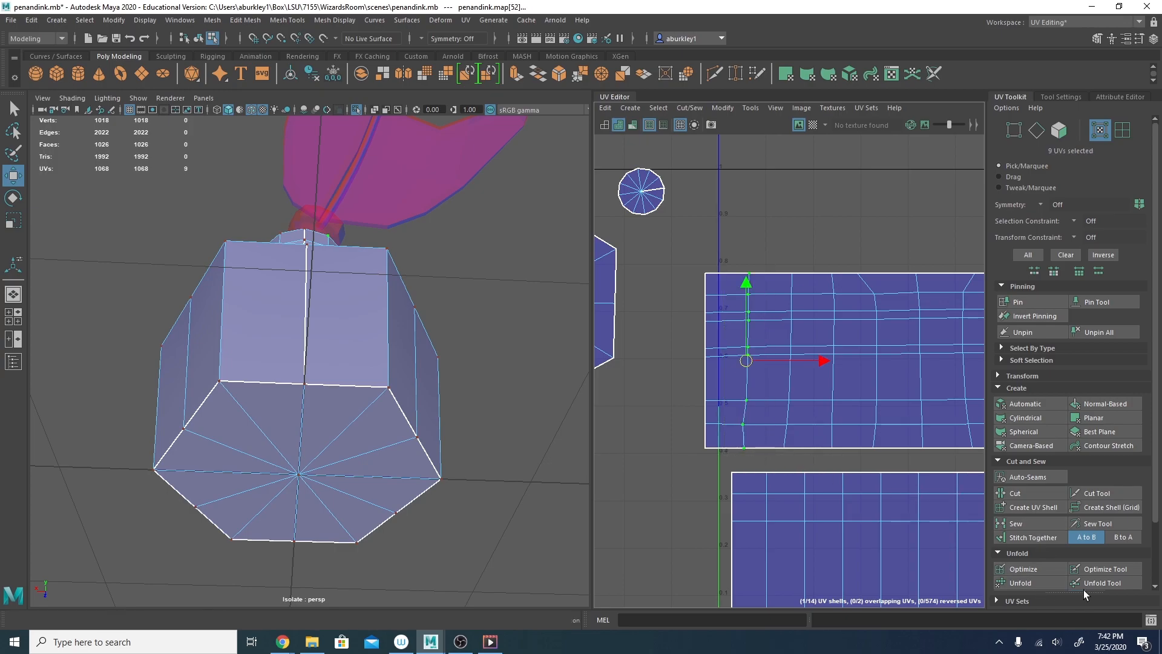
{"action": "scroll", "coordinate": [1078, 569], "scroll_direction": "down", "scroll_amount": 2}
{"action": "left_click", "coordinate": [1029, 541]}
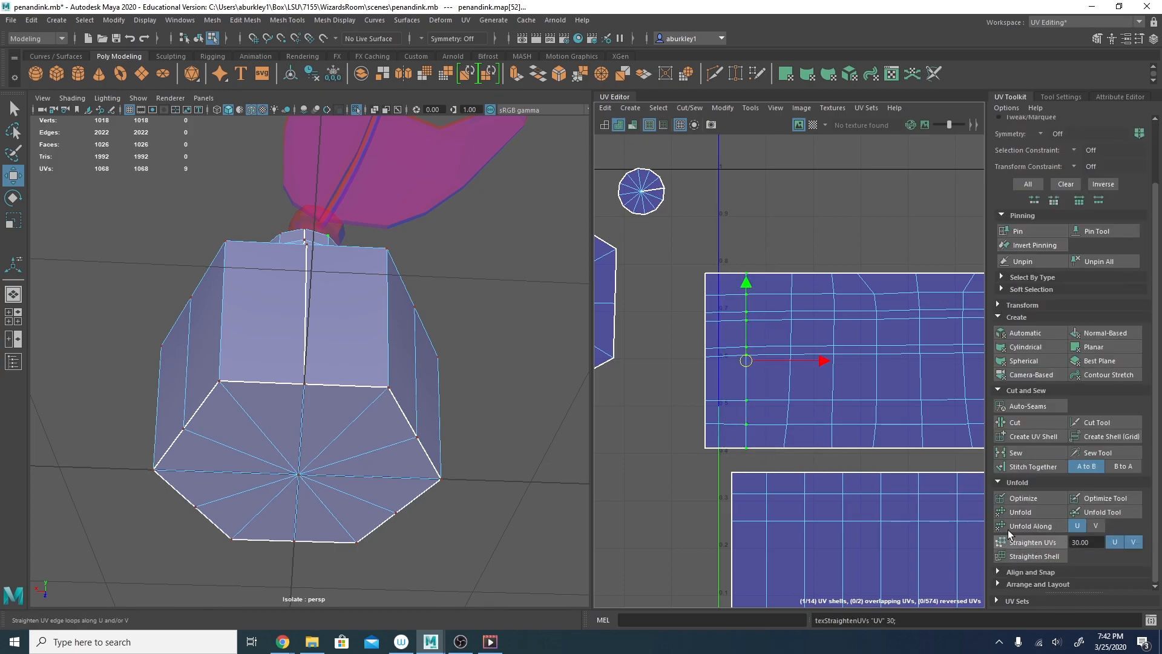
{"action": "left_click_drag", "start_coordinate": [770, 266], "coordinate": [818, 487]}
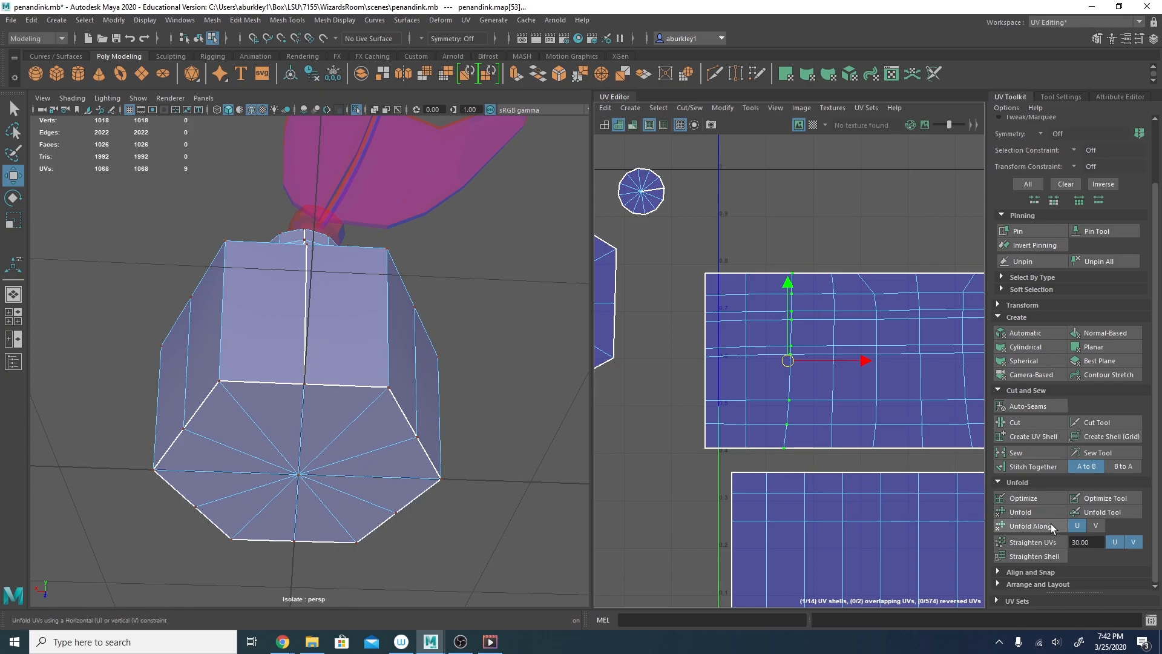
{"action": "left_click", "coordinate": [1035, 542]}
{"action": "left_click_drag", "start_coordinate": [808, 255], "coordinate": [854, 422]}
Shift the fourth interior column's top border UV sideways into line, and straighten the fourth, fifth and sixth columns individually.
{"action": "left_click", "coordinate": [856, 272]}
{"action": "left_click_drag", "start_coordinate": [893, 273], "coordinate": [916, 277]}
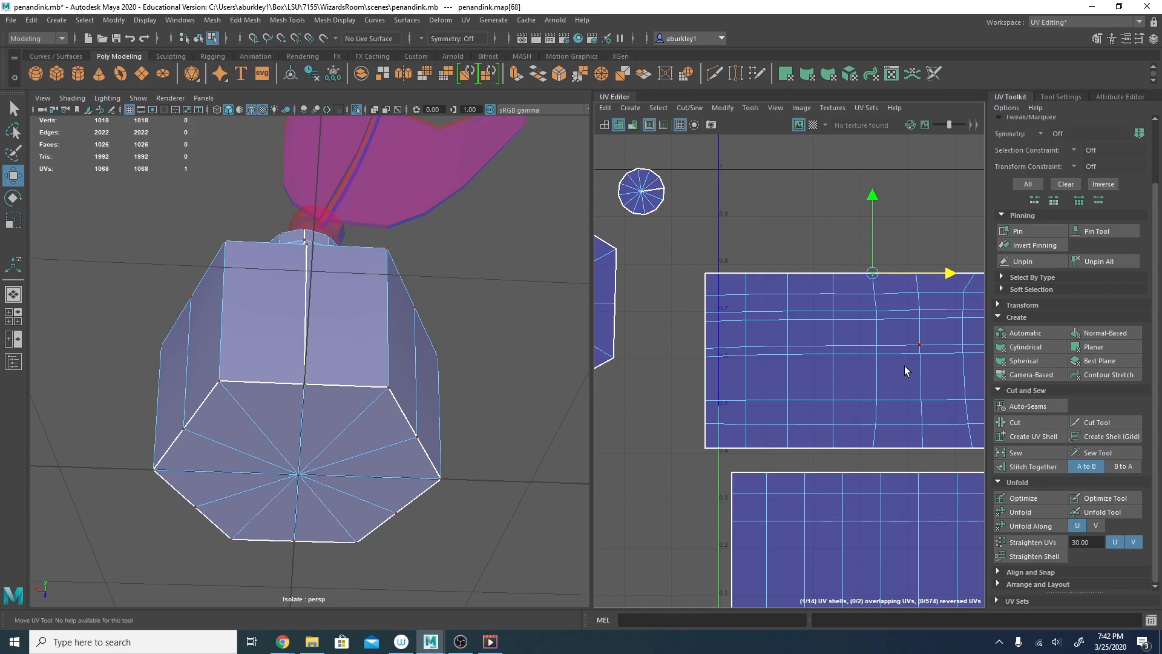
{"action": "double_click", "coordinate": [883, 449]}
{"action": "left_click", "coordinate": [876, 448]}
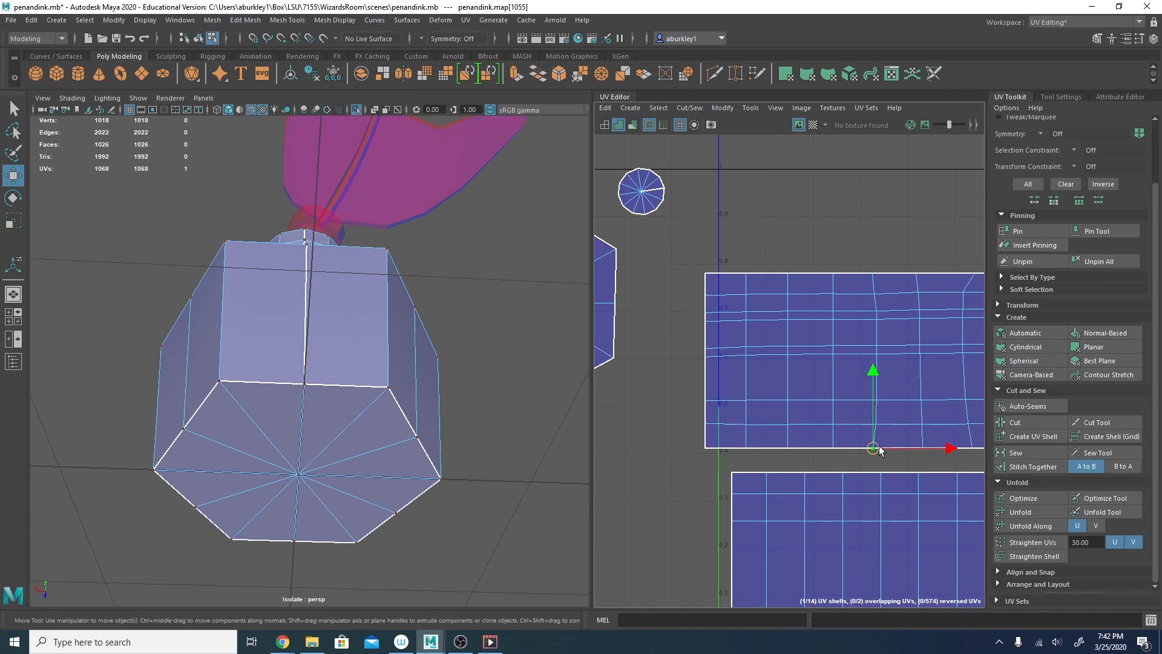
{"action": "left_click", "coordinate": [870, 276]}
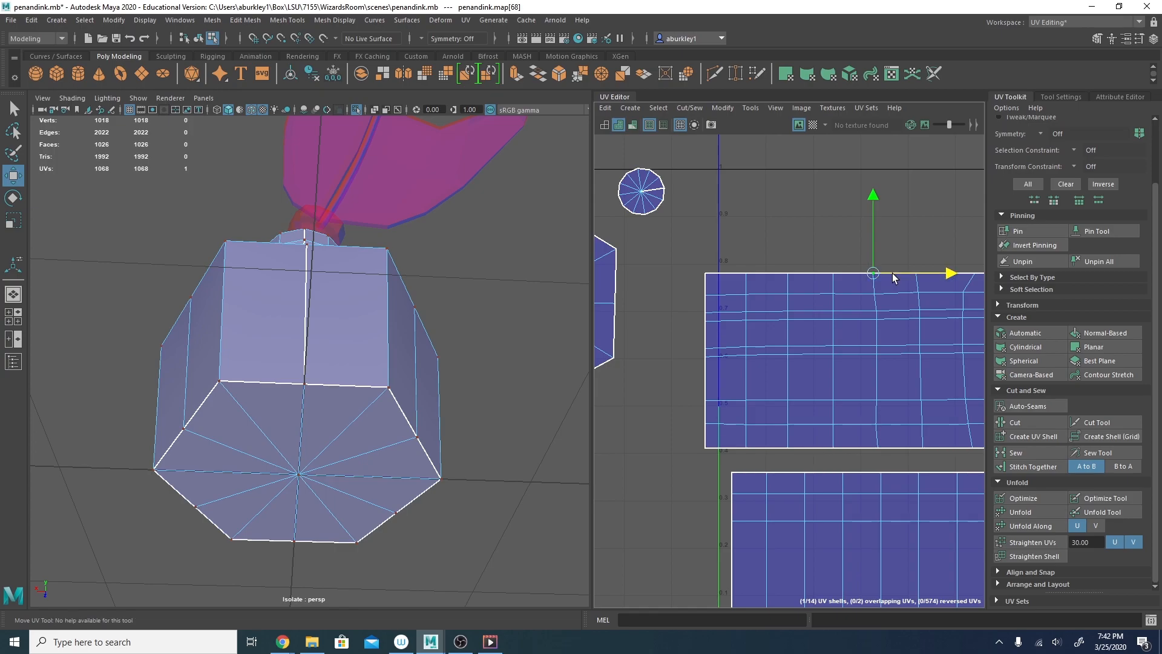
{"action": "left_click_drag", "start_coordinate": [870, 258], "coordinate": [898, 475]}
{"action": "middle_click_drag", "start_coordinate": [890, 441], "coordinate": [781, 363], "text": "alt"}
{"action": "left_click_drag", "start_coordinate": [771, 229], "coordinate": [811, 422]}
{"action": "key", "text": "g"}
{"action": "left_click_drag", "start_coordinate": [822, 230], "coordinate": [861, 444]}
{"action": "key", "text": "g"}
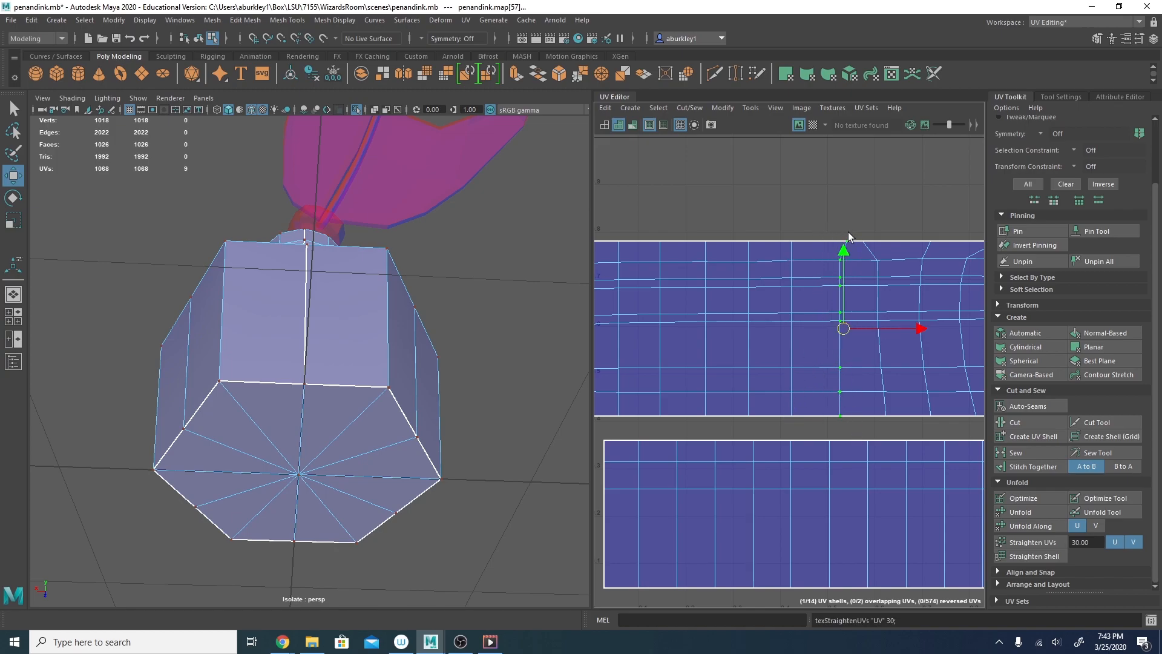
Realign the sixth interior column's top border UV with its column, and straighten the seventh column including its border UVs.
{"action": "left_click_drag", "start_coordinate": [843, 225], "coordinate": [854, 250]}
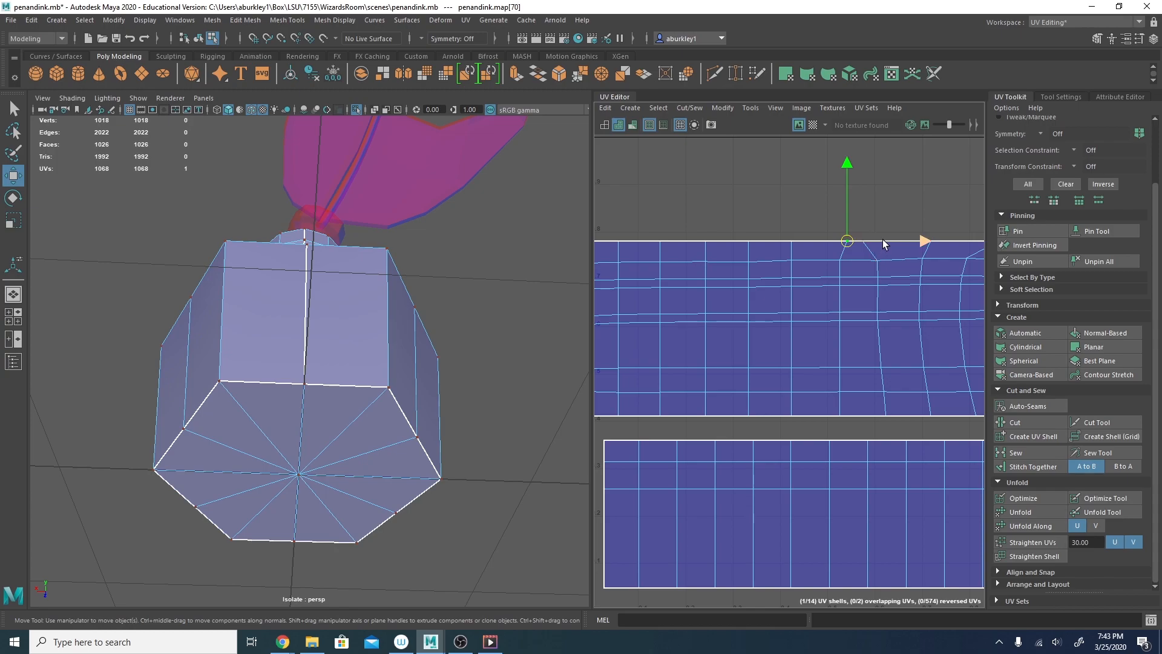
{"action": "left_click_drag", "start_coordinate": [815, 215], "coordinate": [858, 443]}
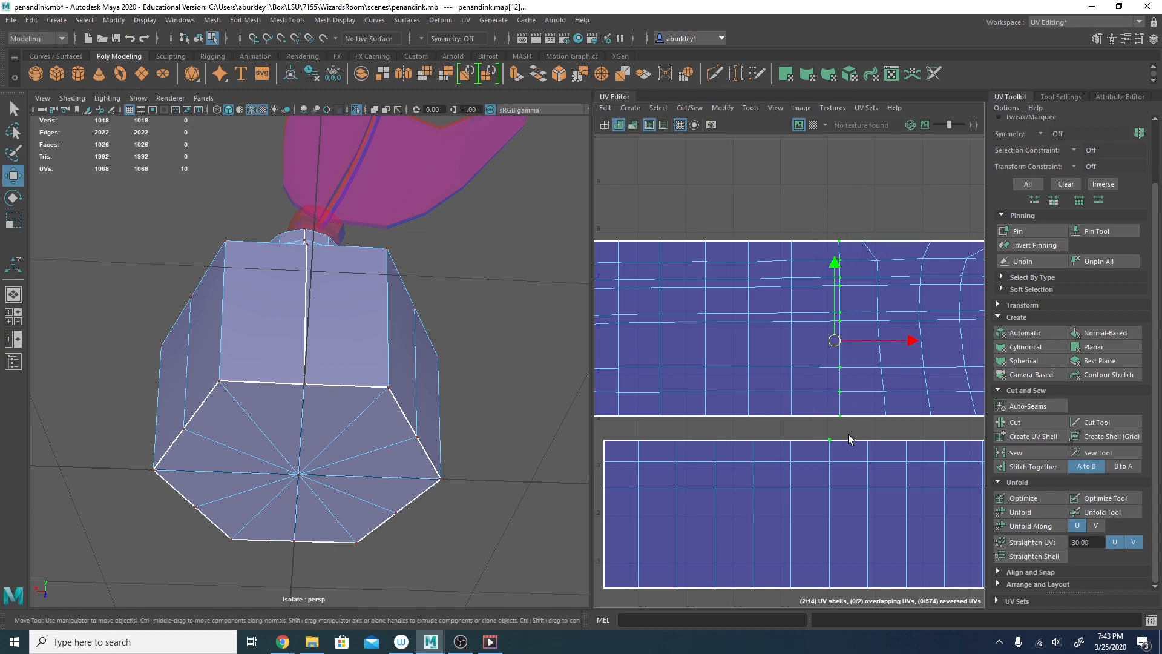
{"action": "middle_click_drag", "start_coordinate": [862, 291], "coordinate": [793, 290], "text": "alt"}
{"action": "left_click_drag", "start_coordinate": [790, 229], "coordinate": [810, 262]}
{"action": "double_click", "coordinate": [815, 411], "text": "shift"}
{"action": "left_click", "coordinate": [794, 246]}
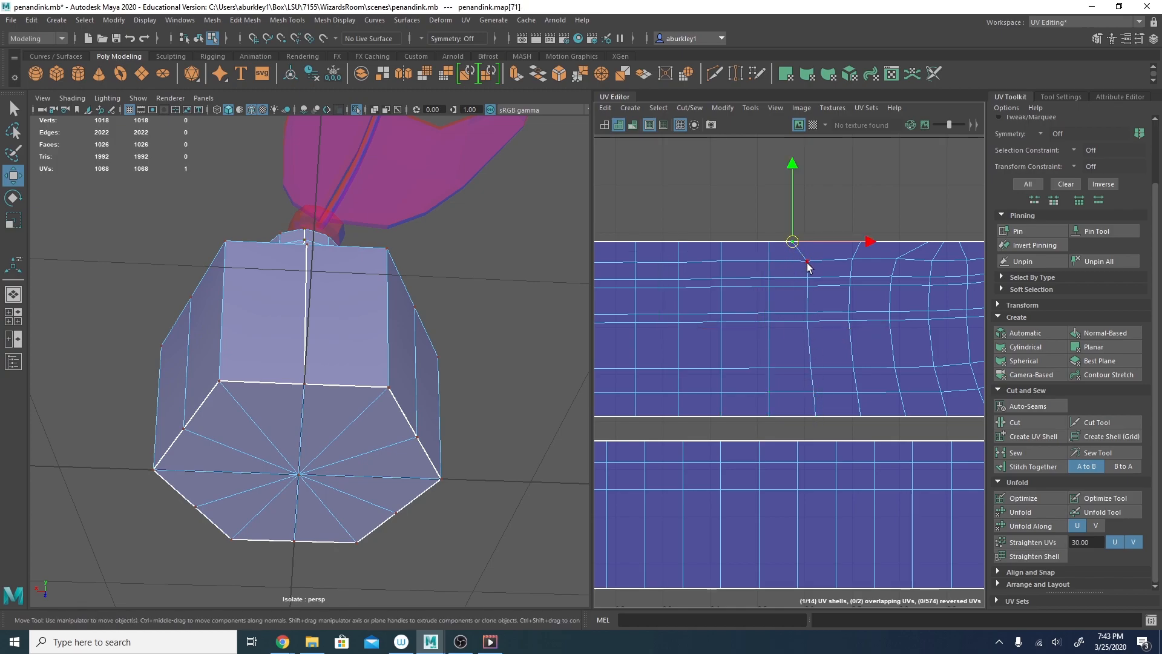
{"action": "left_click_drag", "start_coordinate": [827, 424], "coordinate": [781, 224]}
{"action": "left_click", "coordinate": [1032, 542]}
Straighten the eighth interior column, and line up the ninth column's top and lower UVs sideways before straightening it.
{"action": "left_click", "coordinate": [811, 242]}
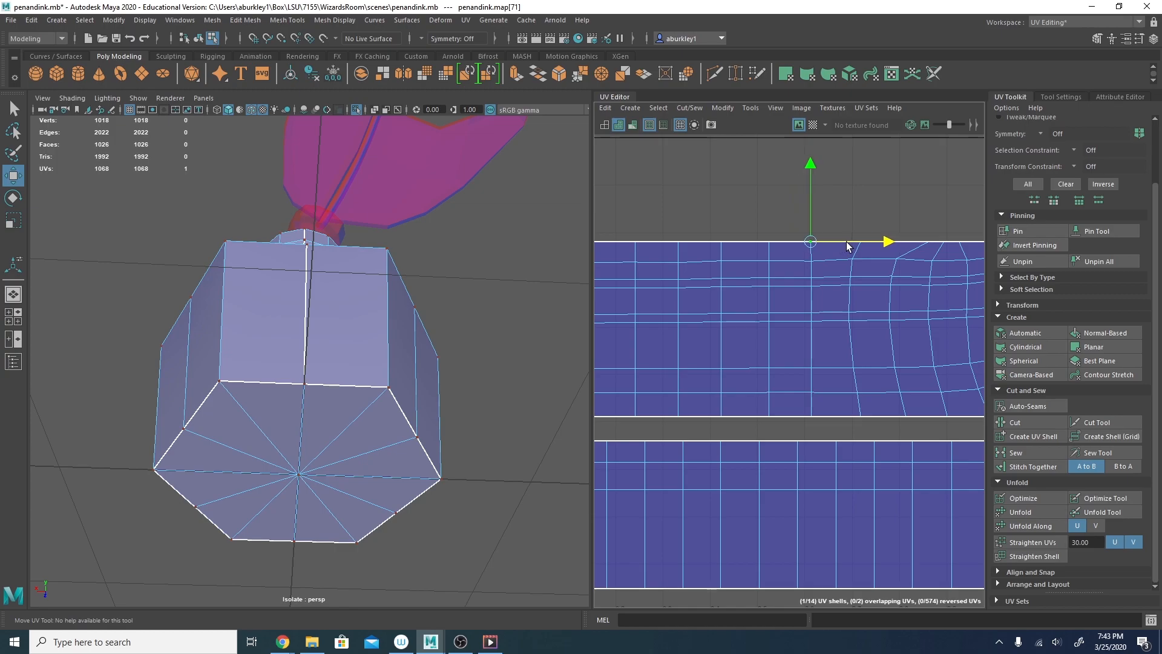
{"action": "left_click_drag", "start_coordinate": [844, 215], "coordinate": [865, 426]}
{"action": "key", "text": "g"}
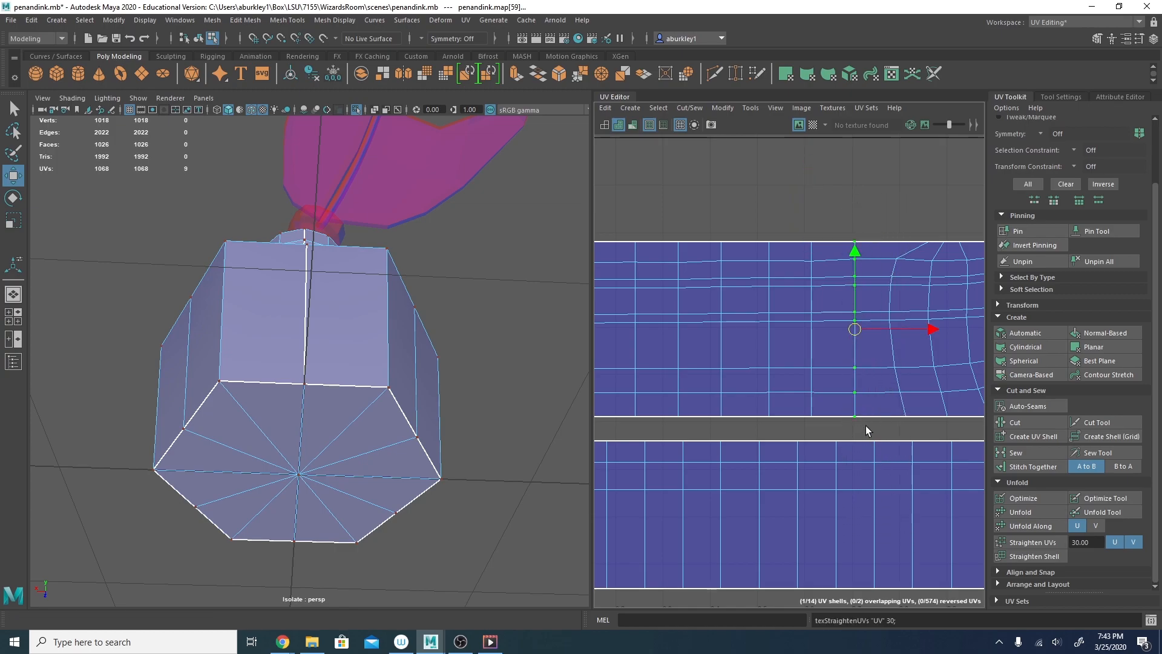
{"action": "middle_click_drag", "start_coordinate": [938, 333], "coordinate": [856, 326], "text": "alt"}
{"action": "left_click", "coordinate": [849, 236]}
{"action": "left_click_drag", "start_coordinate": [859, 241], "coordinate": [827, 237]}
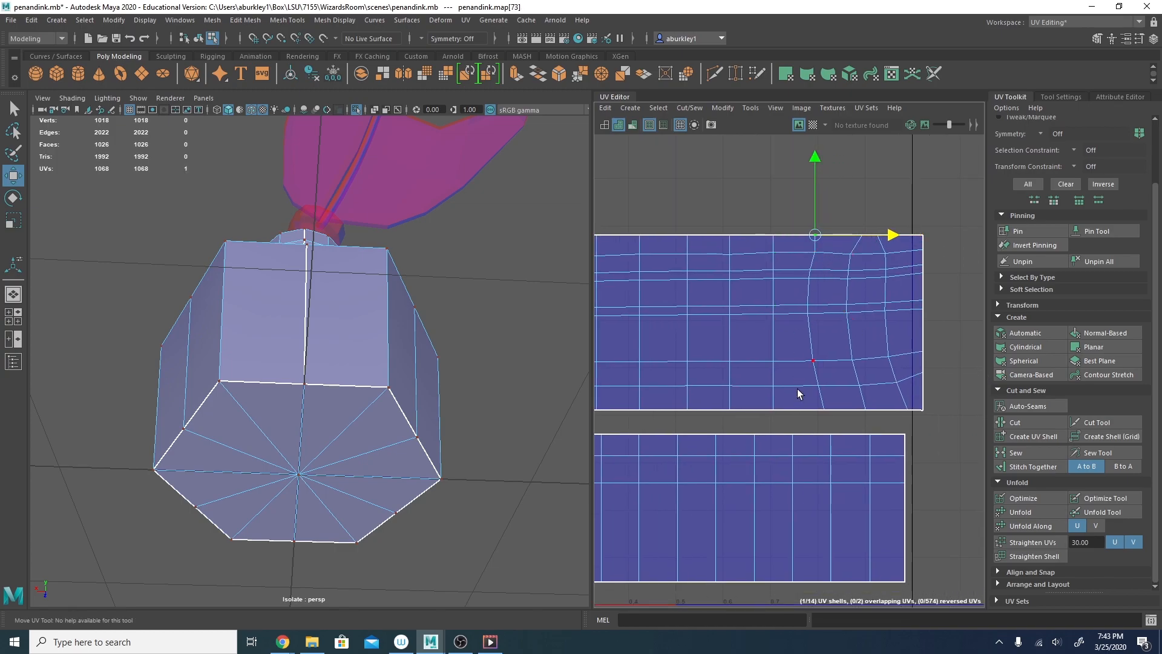
{"action": "left_click", "coordinate": [822, 408]}
{"action": "left_click", "coordinate": [819, 385]}
{"action": "left_click_drag", "start_coordinate": [838, 386], "coordinate": [831, 387]}
{"action": "left_click_drag", "start_coordinate": [804, 202], "coordinate": [827, 415]}
{"action": "key", "text": "g"}
Select all UVs of the tenth interior column, from top border to bottom border, and straighten them into a vertical line.
{"action": "left_click", "coordinate": [858, 235]}
{"action": "double_click", "coordinate": [869, 406], "text": "shift"}
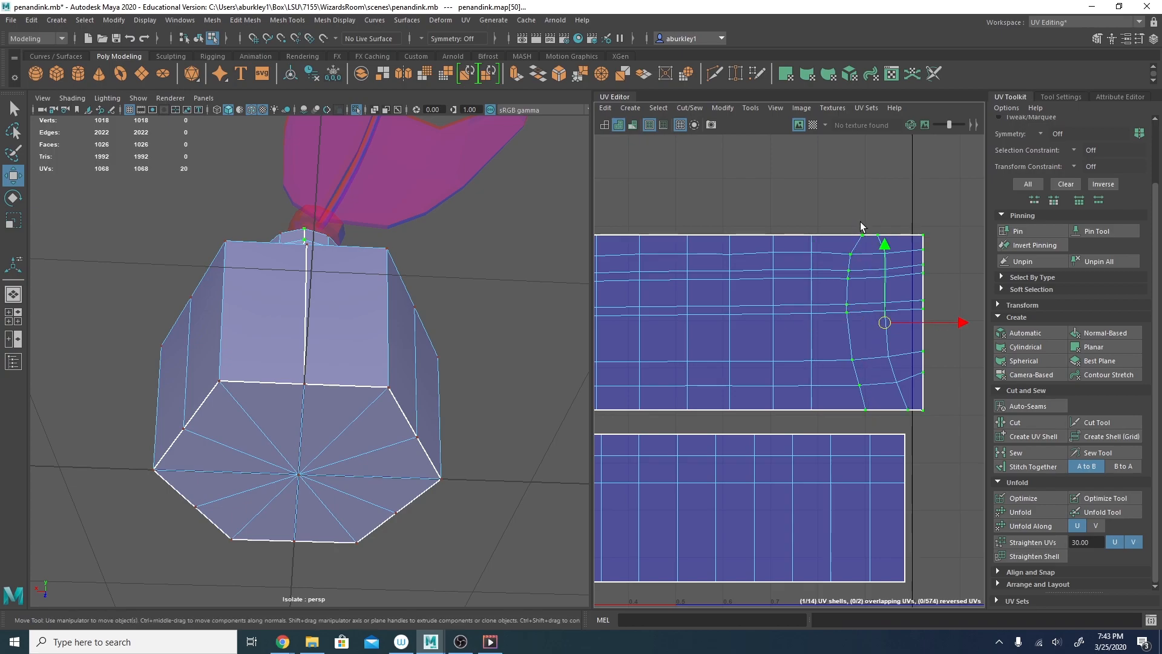
{"action": "left_click_drag", "start_coordinate": [840, 216], "coordinate": [872, 414]}
{"action": "key", "text": "g"}
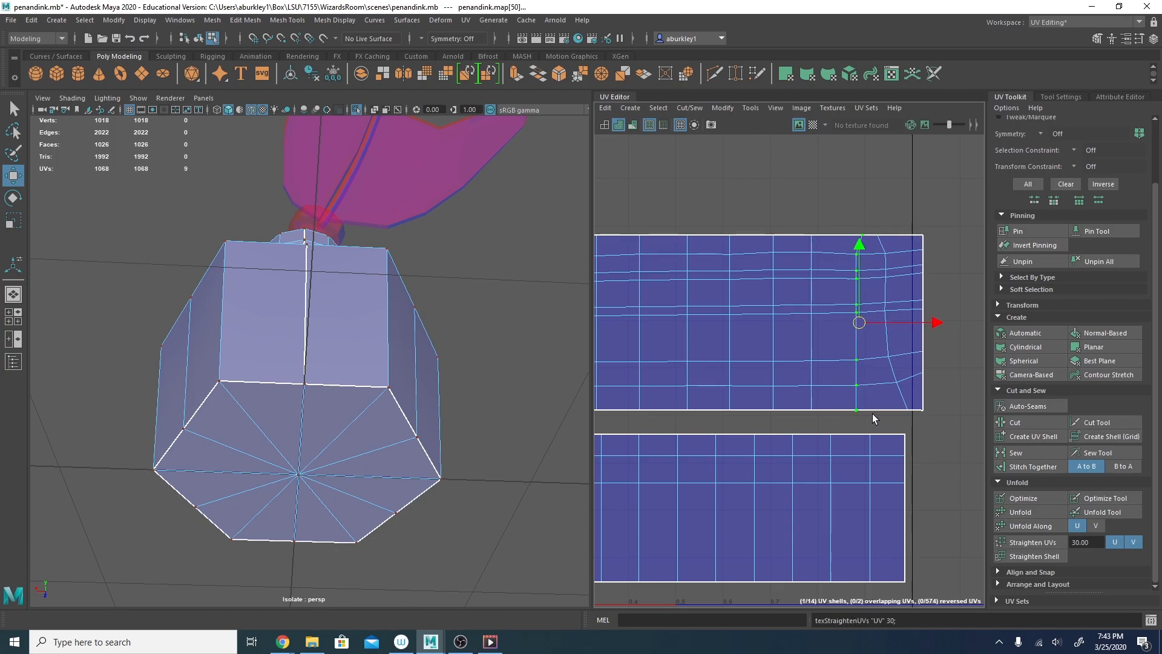
{"action": "left_click_drag", "start_coordinate": [860, 222], "coordinate": [862, 419]}
{"action": "key", "text": "g"}
Move the last interior column's top and bottom border UVs sideways into line with it and straighten the column.
{"action": "left_click", "coordinate": [877, 235]}
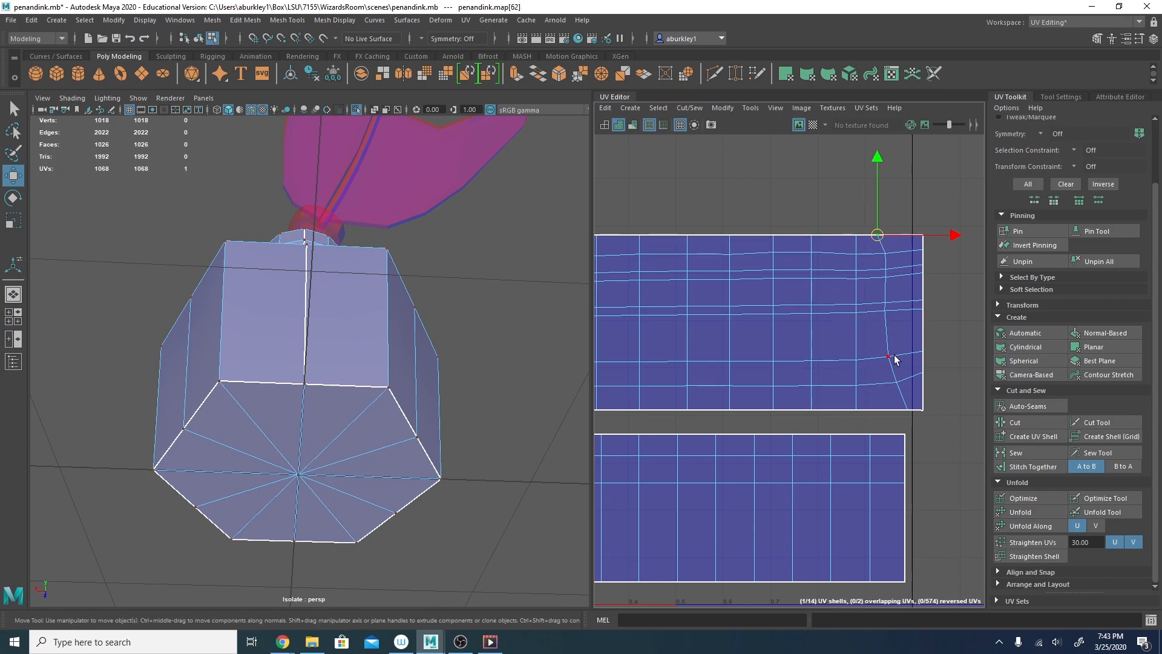
{"action": "left_click_drag", "start_coordinate": [945, 233], "coordinate": [953, 236]}
{"action": "left_click", "coordinate": [908, 407]}
{"action": "left_click_drag", "start_coordinate": [933, 407], "coordinate": [918, 406]}
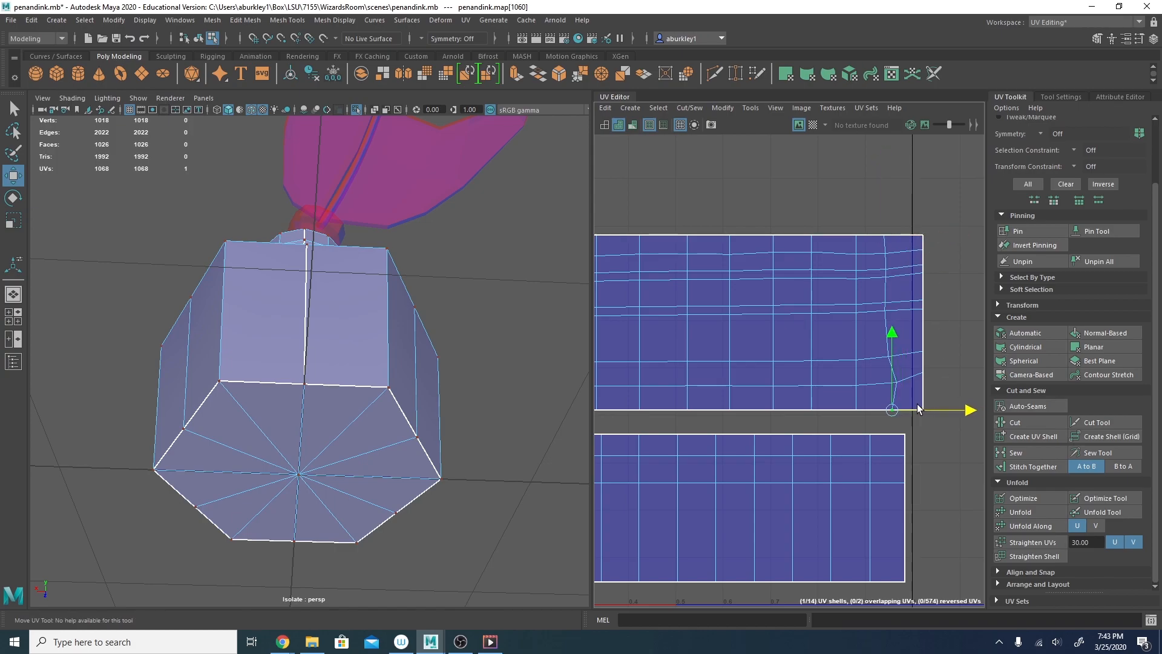
{"action": "left_click_drag", "start_coordinate": [870, 202], "coordinate": [919, 440]}
{"action": "scroll", "coordinate": [949, 388], "scroll_direction": "down", "scroll_amount": 1}
{"action": "middle_click_drag", "start_coordinate": [903, 362], "coordinate": [925, 354], "text": "alt"}
Straighten the two lowest interior UV rows of the upper strip, one row at a time.
{"action": "left_click_drag", "start_coordinate": [864, 384], "coordinate": [764, 392]}
{"action": "right_click_drag", "start_coordinate": [877, 411], "coordinate": [726, 384], "text": "alt"}
{"action": "middle_click_drag", "start_coordinate": [726, 385], "coordinate": [738, 377], "text": "alt"}
{"action": "left_click_drag", "start_coordinate": [632, 386], "coordinate": [831, 399], "text": "shift"}
{"action": "left_click", "coordinate": [821, 383], "text": "shift"}
{"action": "left_click", "coordinate": [1038, 540]}
{"action": "left_click_drag", "start_coordinate": [620, 345], "coordinate": [939, 374]}
{"action": "key", "text": "g"}
Widen the UV Editor and straighten the topmost interior UV row, keeping the border UVs above it out of the selection.
{"action": "right_click_drag", "start_coordinate": [877, 378], "coordinate": [960, 372], "text": "alt"}
{"action": "middle_click_drag", "start_coordinate": [904, 362], "coordinate": [1010, 350], "text": "alt"}
{"action": "right_click_drag", "start_coordinate": [940, 334], "coordinate": [911, 332], "text": "alt"}
{"action": "middle_click_drag", "start_coordinate": [911, 331], "coordinate": [800, 313], "text": "alt"}
{"action": "left_click", "coordinate": [627, 282]}
{"action": "double_click", "coordinate": [972, 283], "text": "shift"}
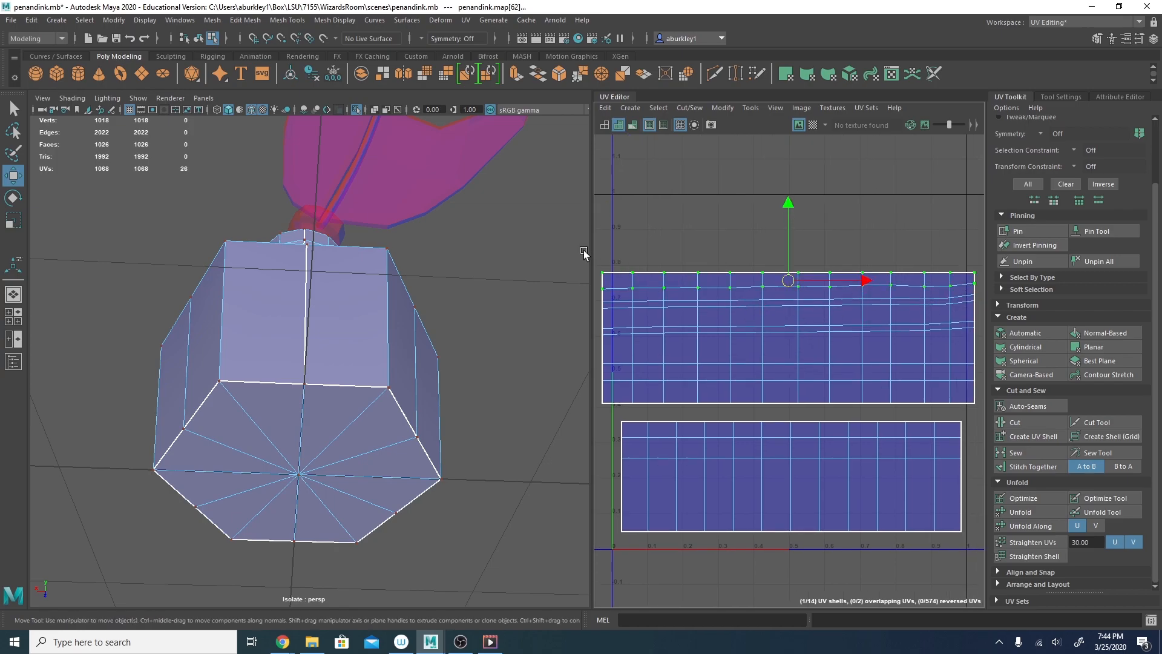
{"action": "left_click_drag", "start_coordinate": [591, 254], "coordinate": [444, 267]}
{"action": "middle_click_drag", "start_coordinate": [768, 321], "coordinate": [779, 274], "text": "alt"}
{"action": "left_click", "coordinate": [475, 234]}
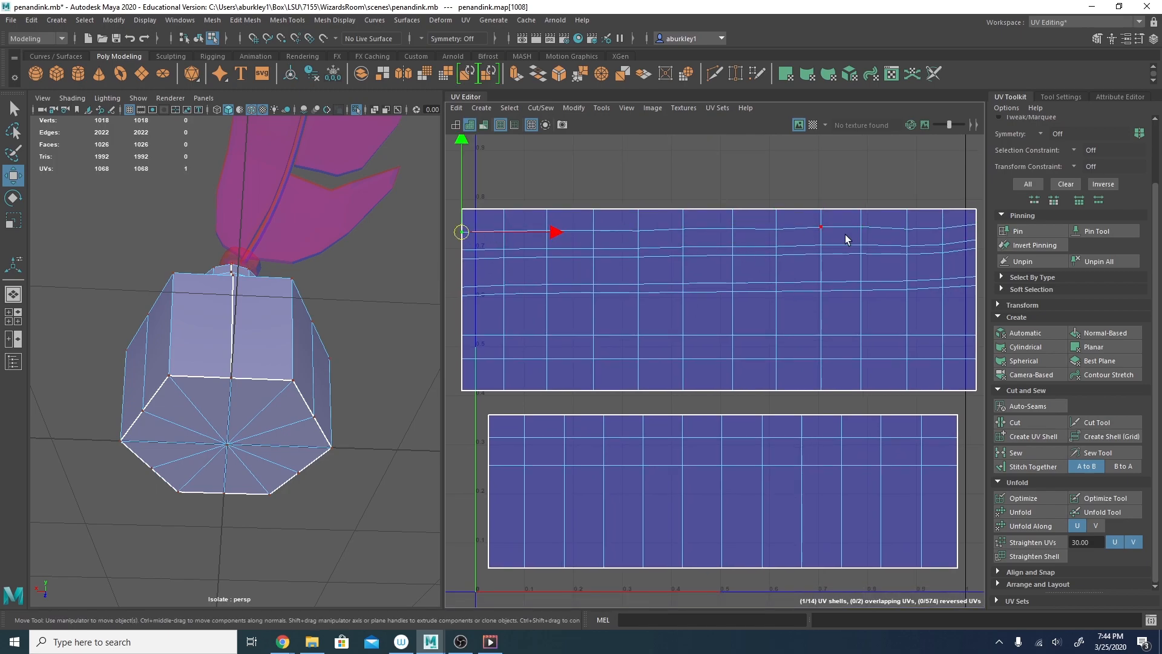
{"action": "double_click", "coordinate": [977, 225], "text": "shift"}
{"action": "left_click_drag", "start_coordinate": [457, 198], "coordinate": [987, 213], "text": "ctrl"}
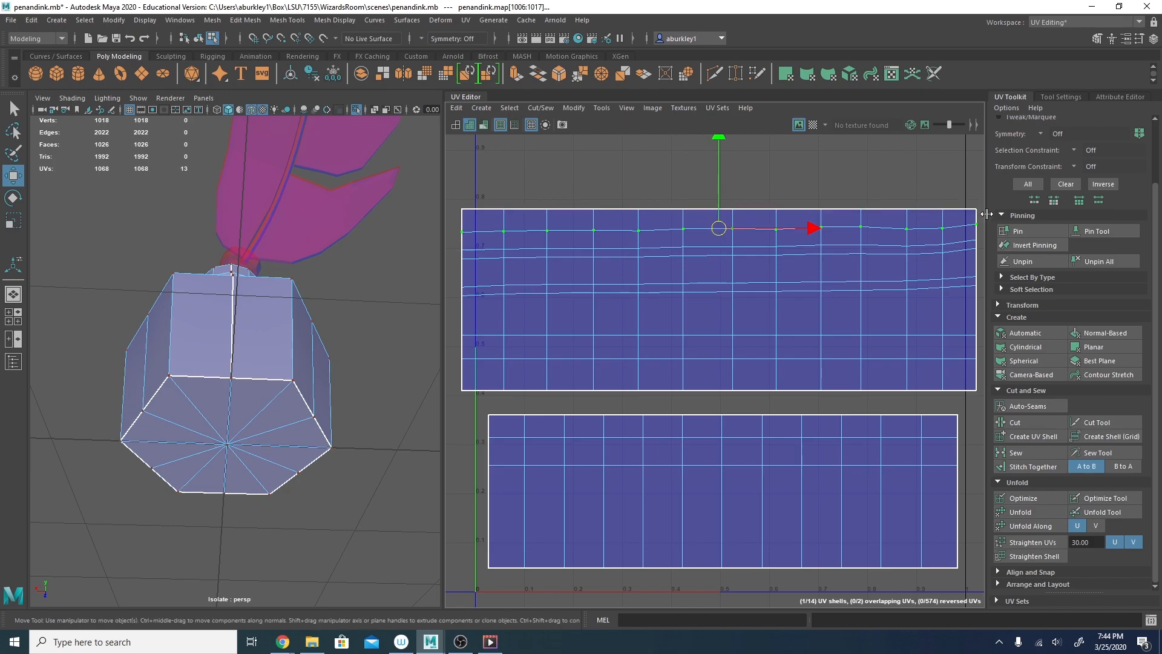
{"action": "key", "text": "g"}
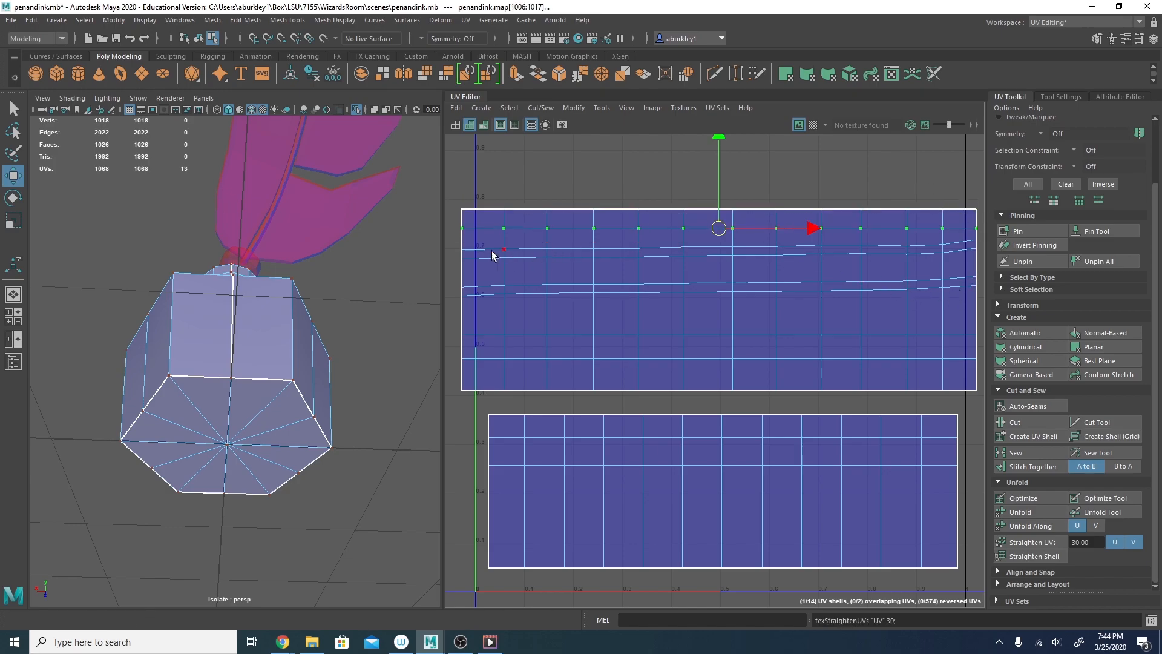
Straighten the second and third interior UV rows from the strip's top edge, each across its full width.
{"action": "left_click", "coordinate": [463, 251]}
{"action": "double_click", "coordinate": [978, 242], "text": "shift"}
{"action": "key", "text": "g"}
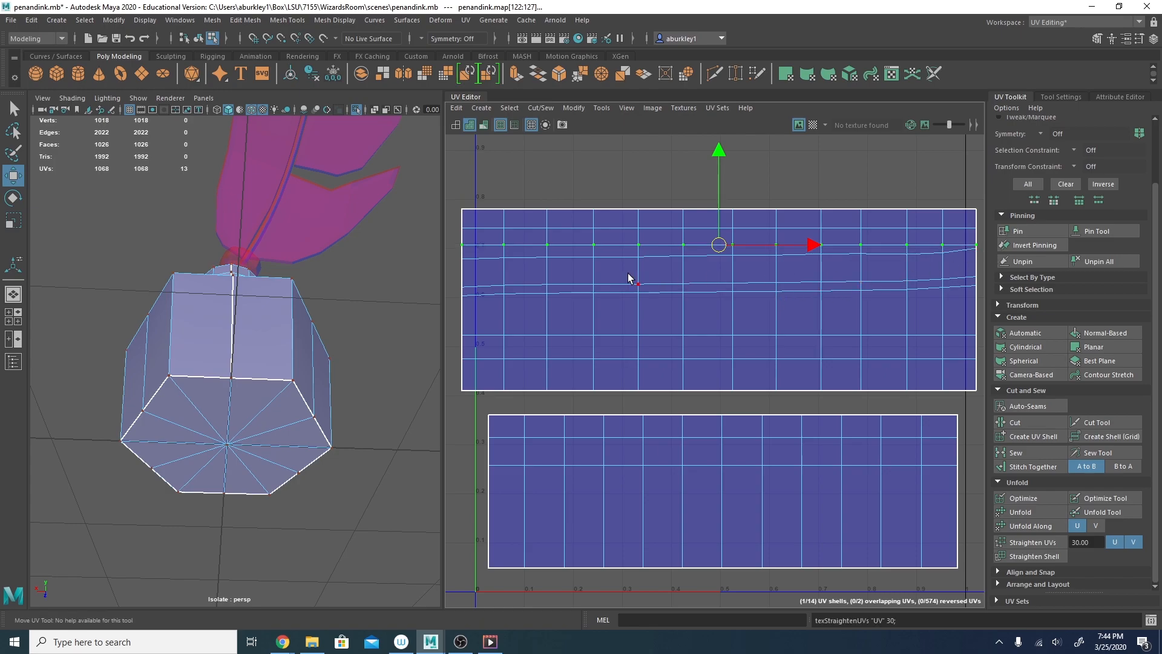
{"action": "double_click", "coordinate": [463, 260], "text": "shift"}
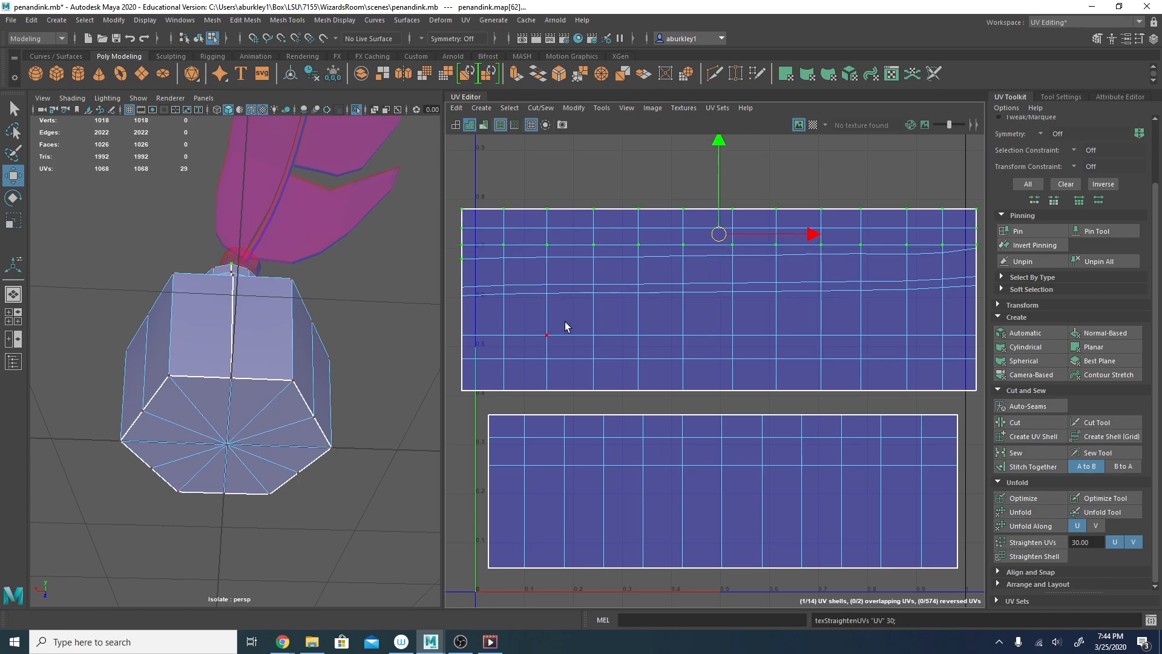
{"action": "key", "text": "ctrl+z"}
{"action": "left_click", "coordinate": [778, 278]}
{"action": "left_click_drag", "start_coordinate": [753, 280], "coordinate": [460, 257]}
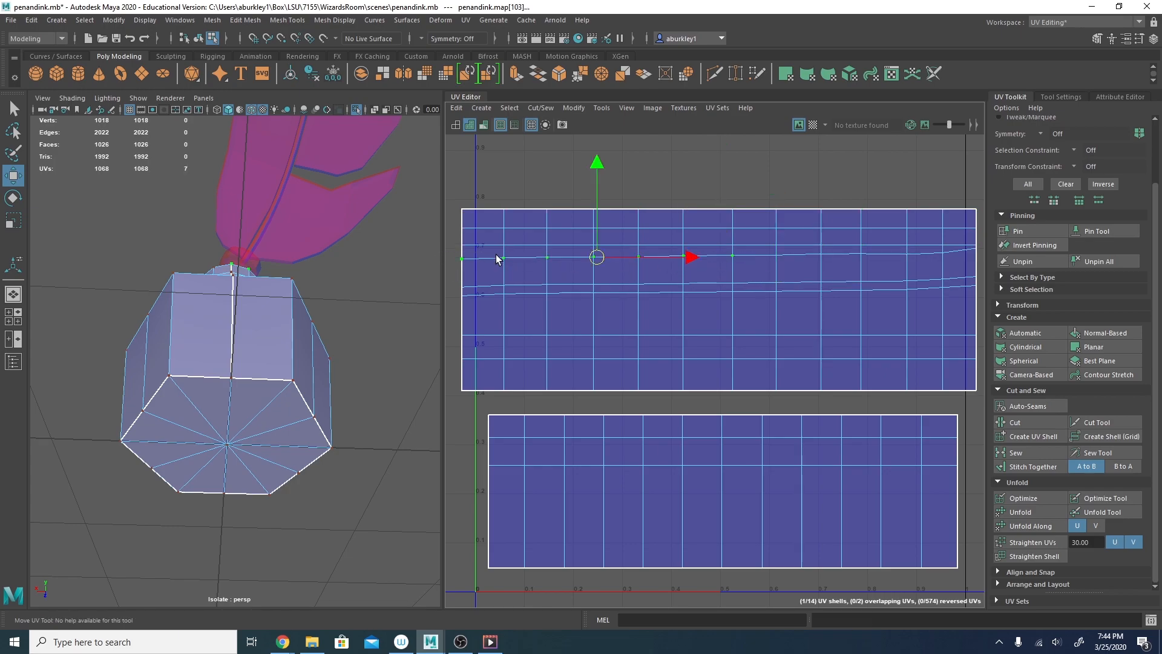
{"action": "left_click_drag", "start_coordinate": [769, 255], "coordinate": [962, 273], "text": "shift"}
{"action": "left_click", "coordinate": [974, 249], "text": "shift"}
{"action": "key", "text": "g"}
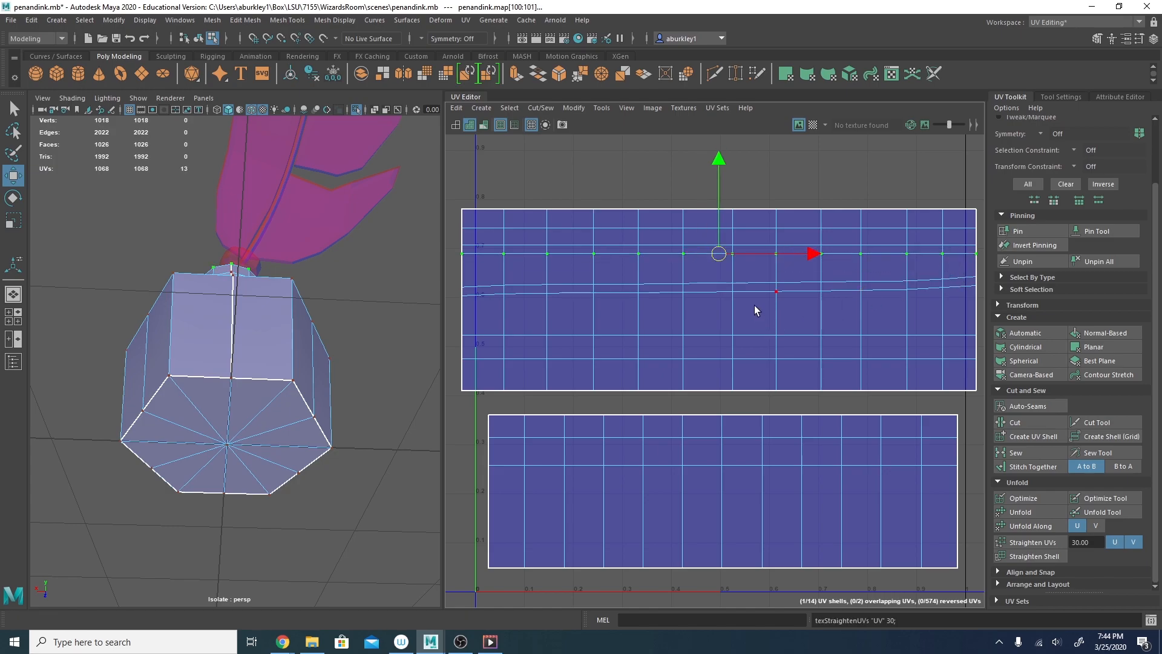
Straighten the fourth and fifth interior UV rows from the top, including the end UVs on both side borders.
{"action": "left_click_drag", "start_coordinate": [446, 277], "coordinate": [1002, 286]}
{"action": "left_click", "coordinate": [976, 279], "text": "shift"}
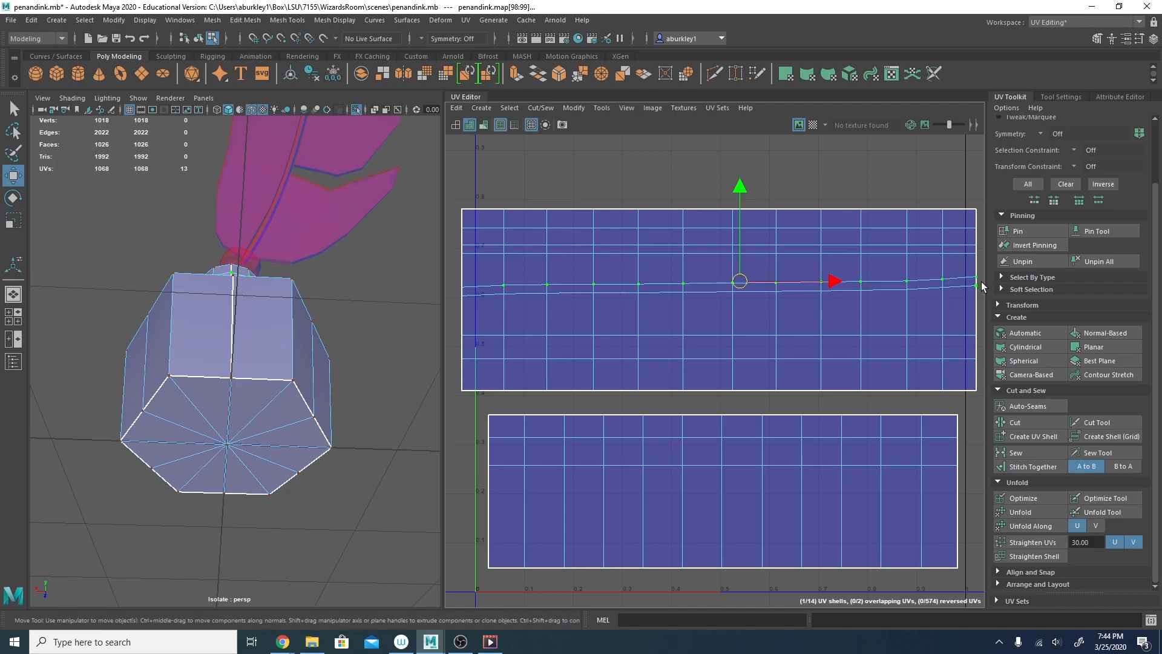
{"action": "left_click", "coordinate": [977, 290], "text": "shift"}
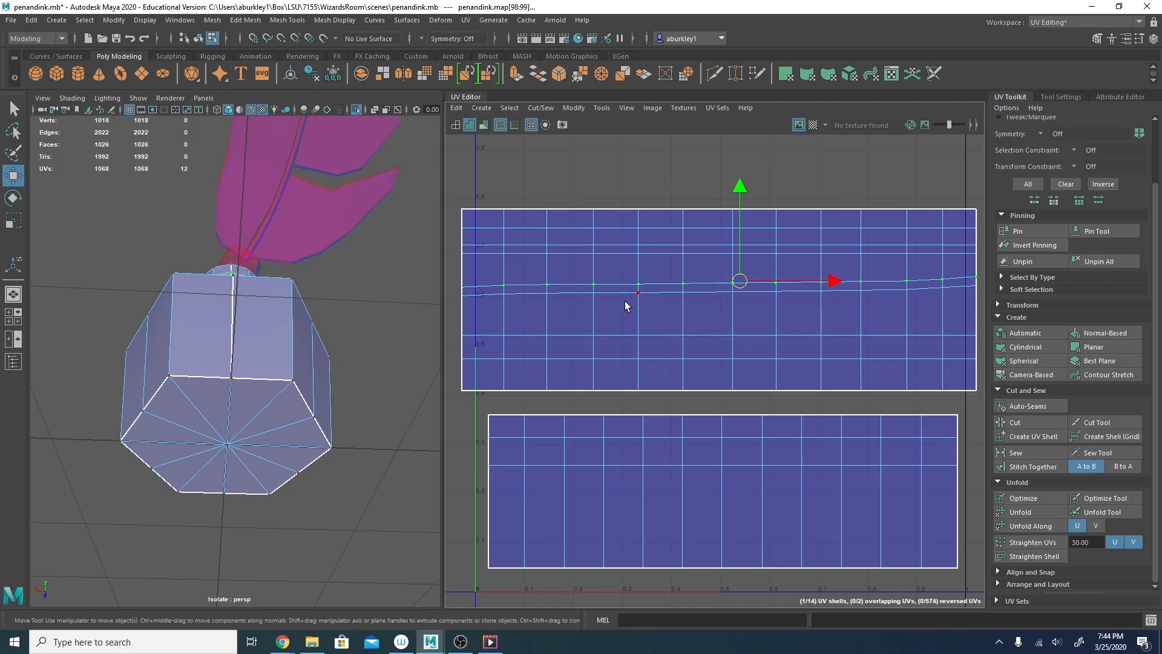
{"action": "left_click", "coordinate": [458, 288], "text": "shift"}
{"action": "key", "text": "g"}
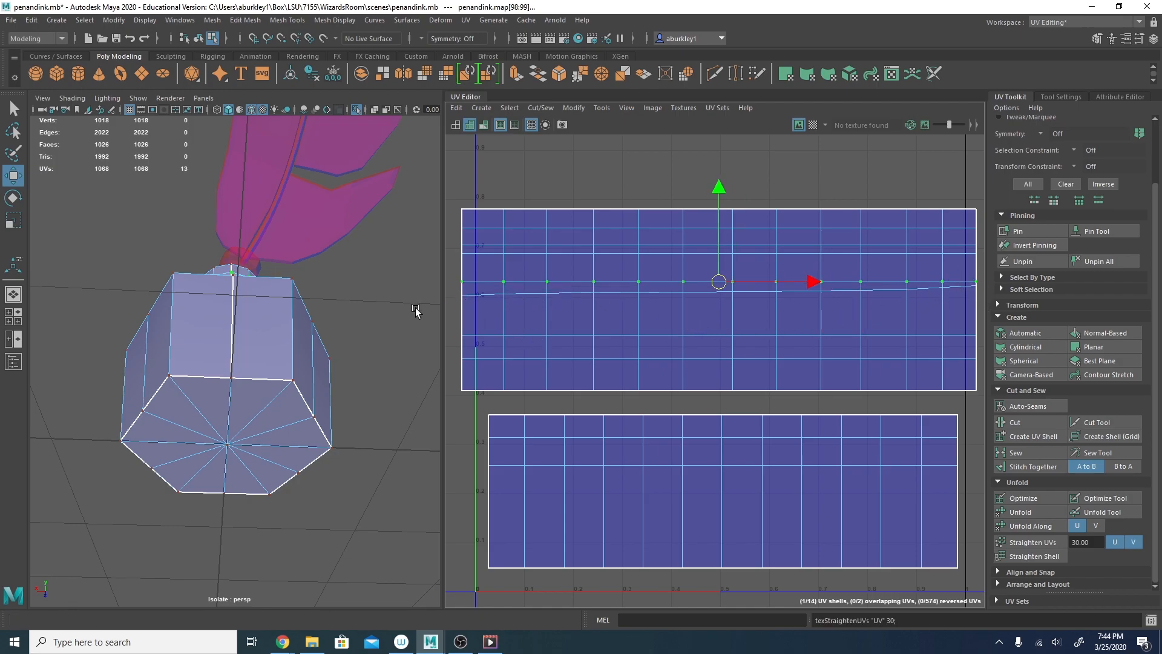
{"action": "left_click_drag", "start_coordinate": [973, 313], "coordinate": [440, 289]}
{"action": "left_click", "coordinate": [975, 286], "text": "shift"}
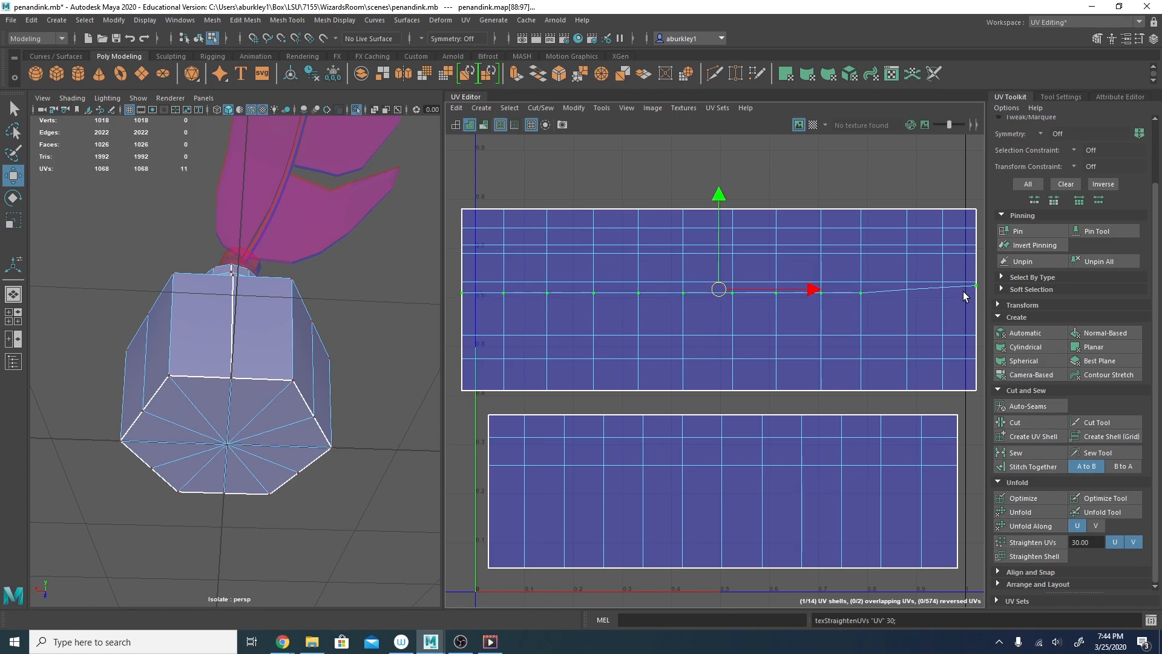
{"action": "key", "text": "ctrl+z"}
{"action": "left_click", "coordinate": [914, 296], "text": "shift"}
{"action": "key", "text": "g"}
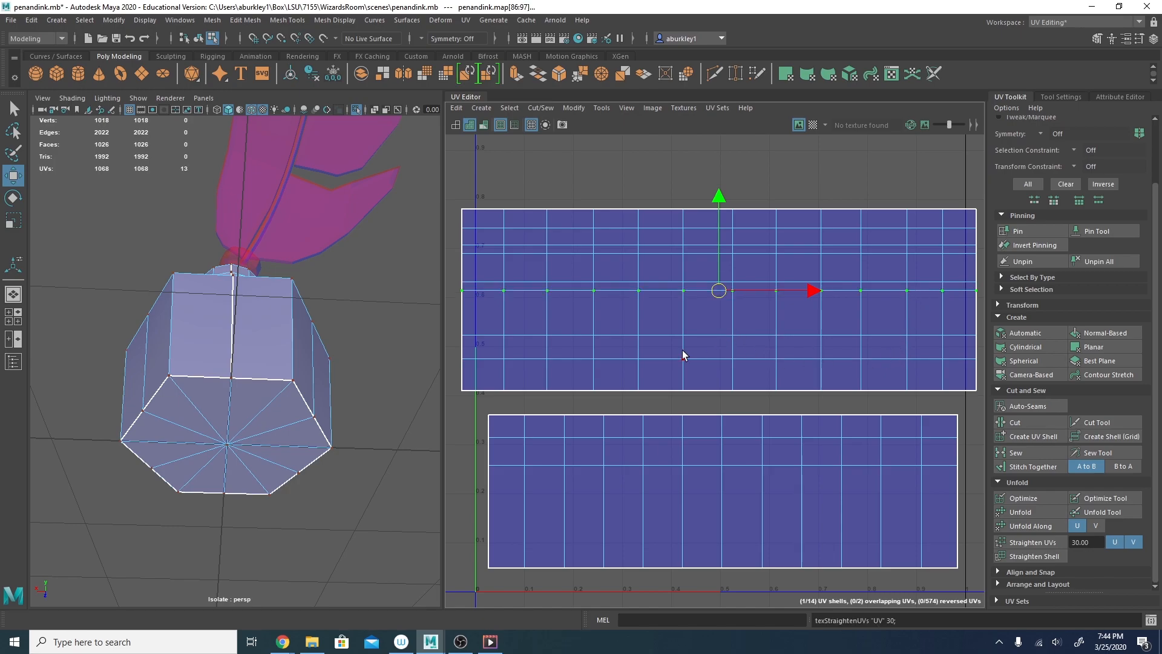
Show the checker map and examine the pattern on the bottle's neck and body from several angles.
{"action": "left_click_drag", "start_coordinate": [384, 321], "coordinate": [364, 339], "text": "alt"}
{"action": "middle_click_drag", "start_coordinate": [567, 335], "coordinate": [556, 351], "text": "alt"}
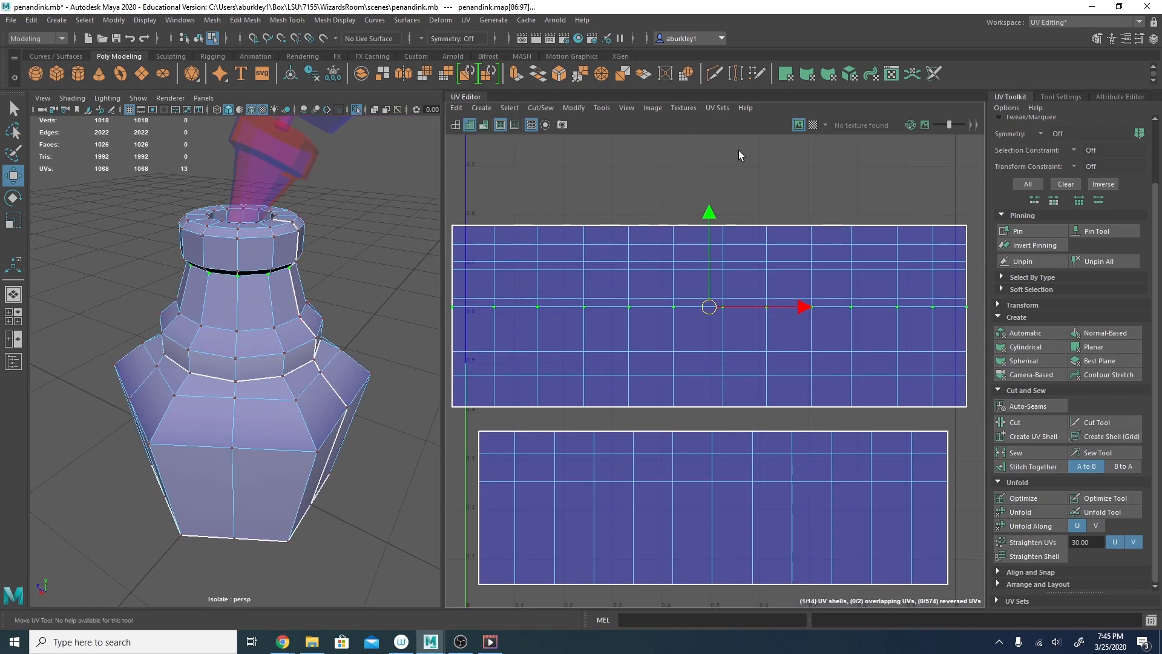
{"action": "left_click", "coordinate": [814, 125]}
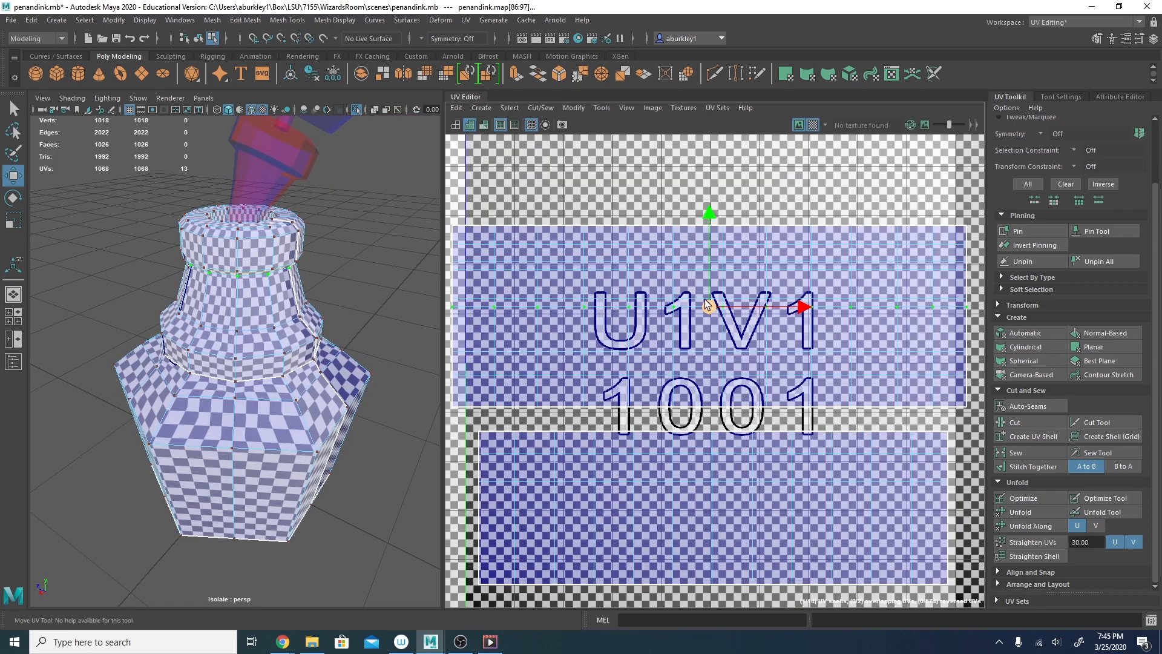
{"action": "left_click_drag", "start_coordinate": [346, 318], "coordinate": [284, 288], "text": "alt"}
{"action": "right_click_drag", "start_coordinate": [284, 288], "coordinate": [314, 336], "text": "alt"}
{"action": "left_click_drag", "start_coordinate": [315, 336], "coordinate": [236, 224], "text": "alt"}
{"action": "right_click_drag", "start_coordinate": [598, 299], "coordinate": [658, 307]}
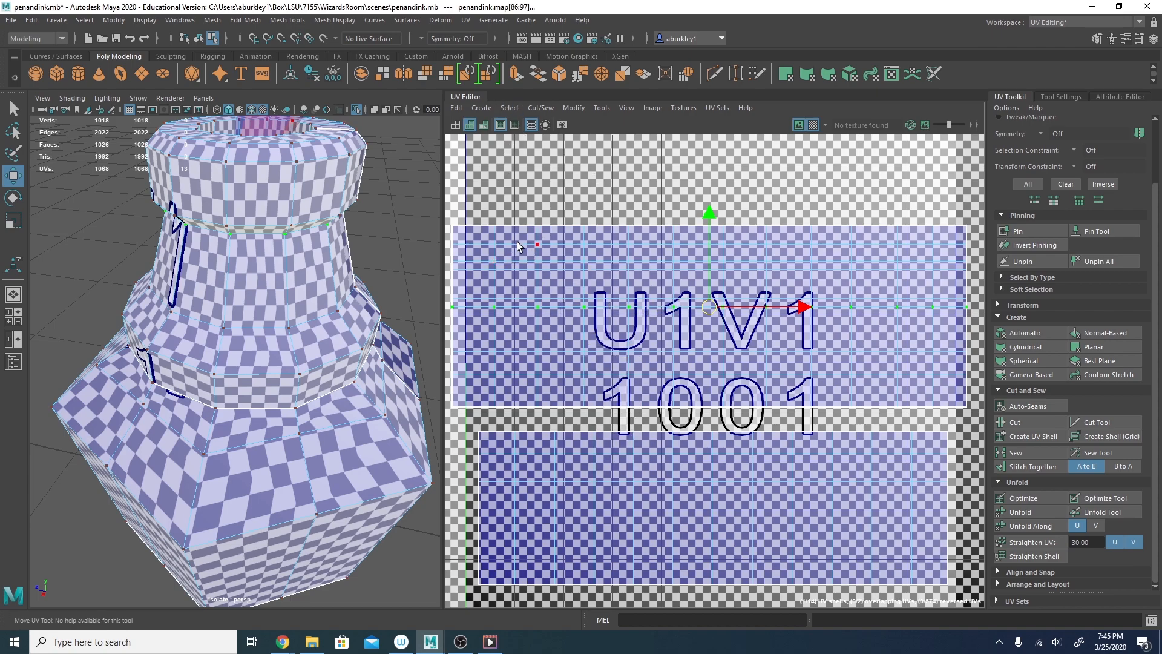
{"action": "middle_click_drag", "start_coordinate": [517, 241], "coordinate": [600, 191], "text": "alt"}
Turn on the UV distortion display and hide the checker map to examine stretching and compression in both strips.
{"action": "left_click", "coordinate": [484, 126]}
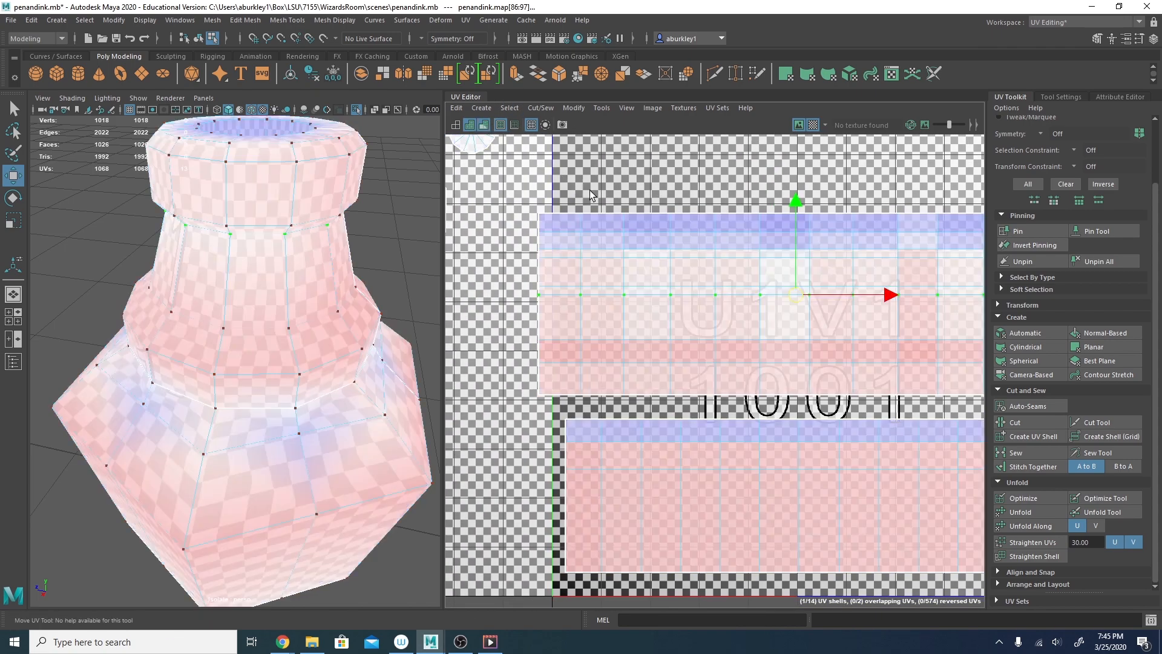
{"action": "middle_click_drag", "start_coordinate": [648, 269], "coordinate": [590, 276], "text": "alt"}
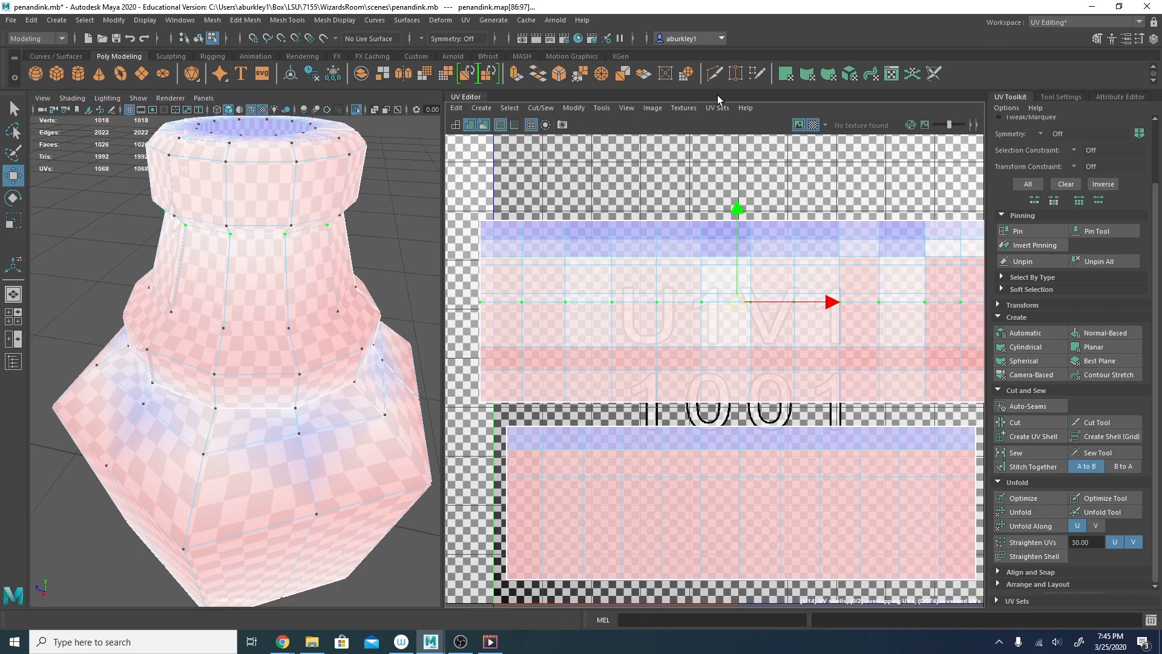
{"action": "left_click", "coordinate": [813, 125]}
{"action": "middle_click_drag", "start_coordinate": [721, 247], "coordinate": [707, 201], "text": "alt"}
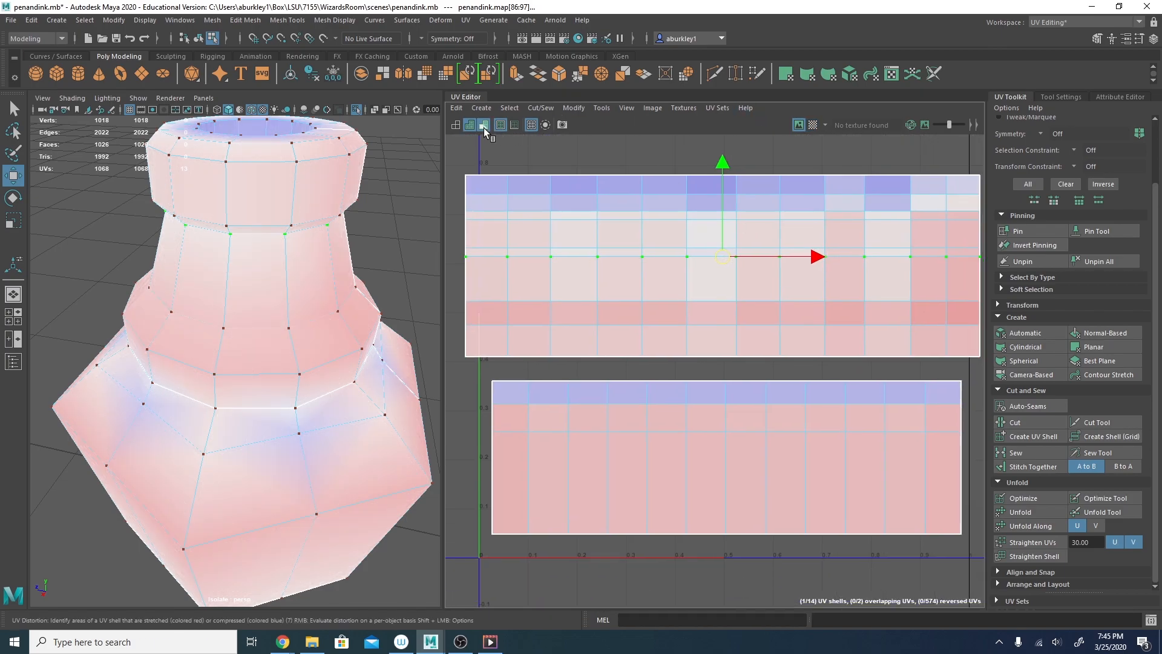
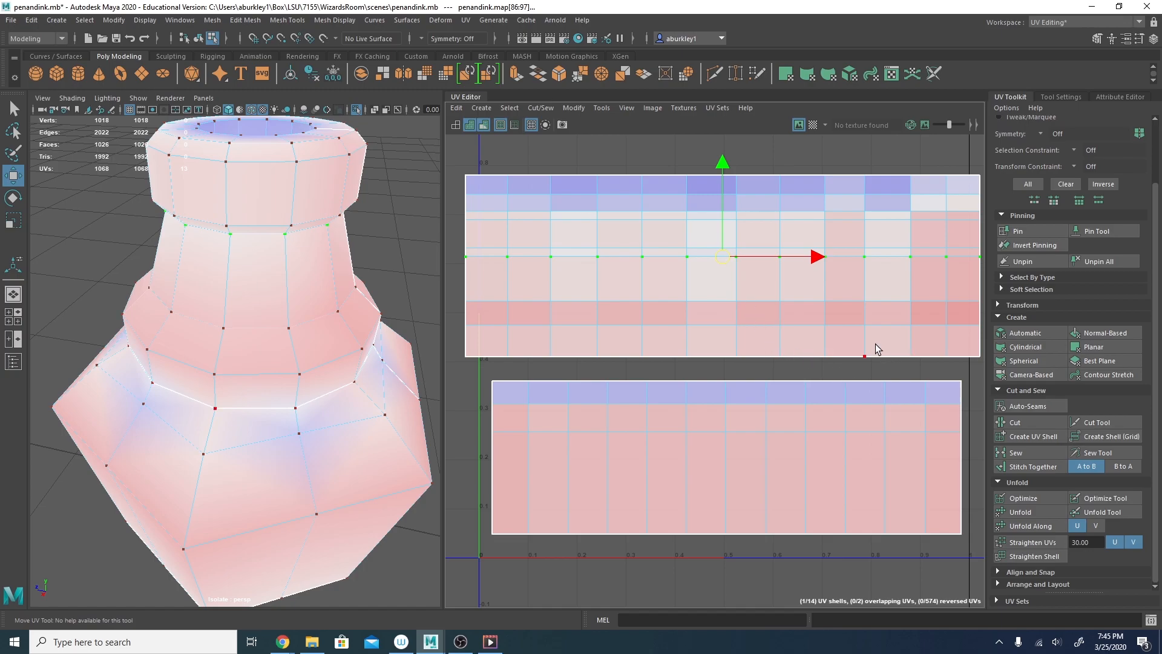
Select the entire upper strip shell and scale it down uniformly to about the width of the lower strip.
{"action": "scroll", "coordinate": [880, 346], "scroll_direction": "down", "scroll_amount": 2}
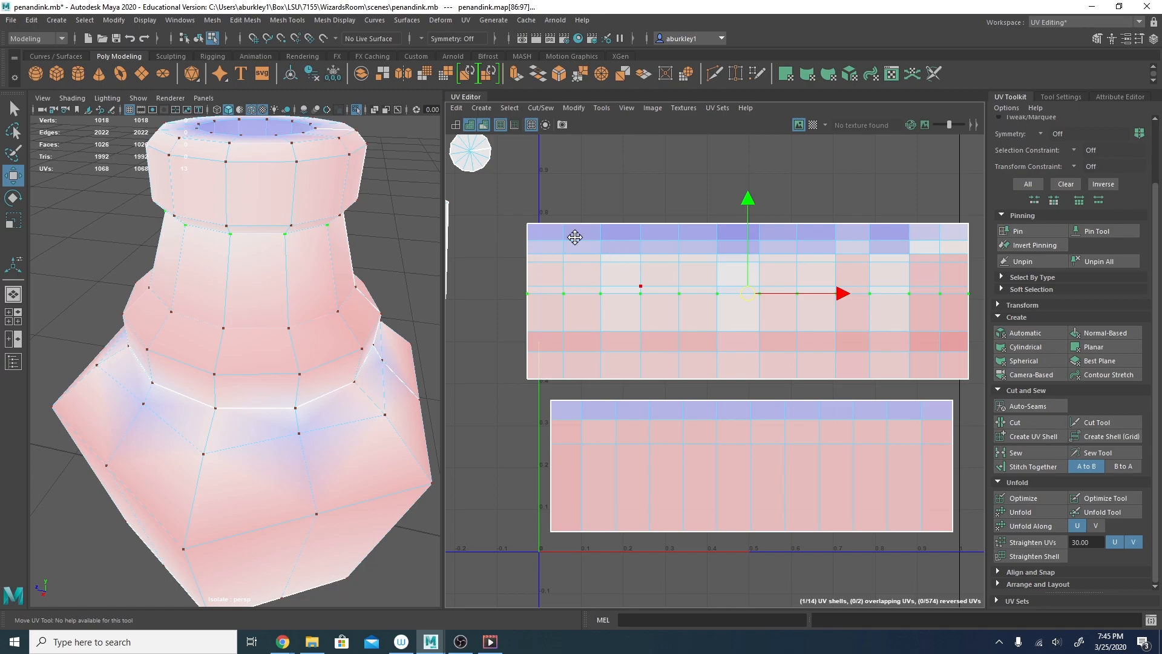
{"action": "middle_click_drag", "start_coordinate": [575, 237], "coordinate": [579, 273], "text": "alt"}
{"action": "double_click", "coordinate": [713, 319]}
{"action": "key", "text": "r"}
{"action": "left_click_drag", "start_coordinate": [756, 343], "coordinate": [658, 297]}
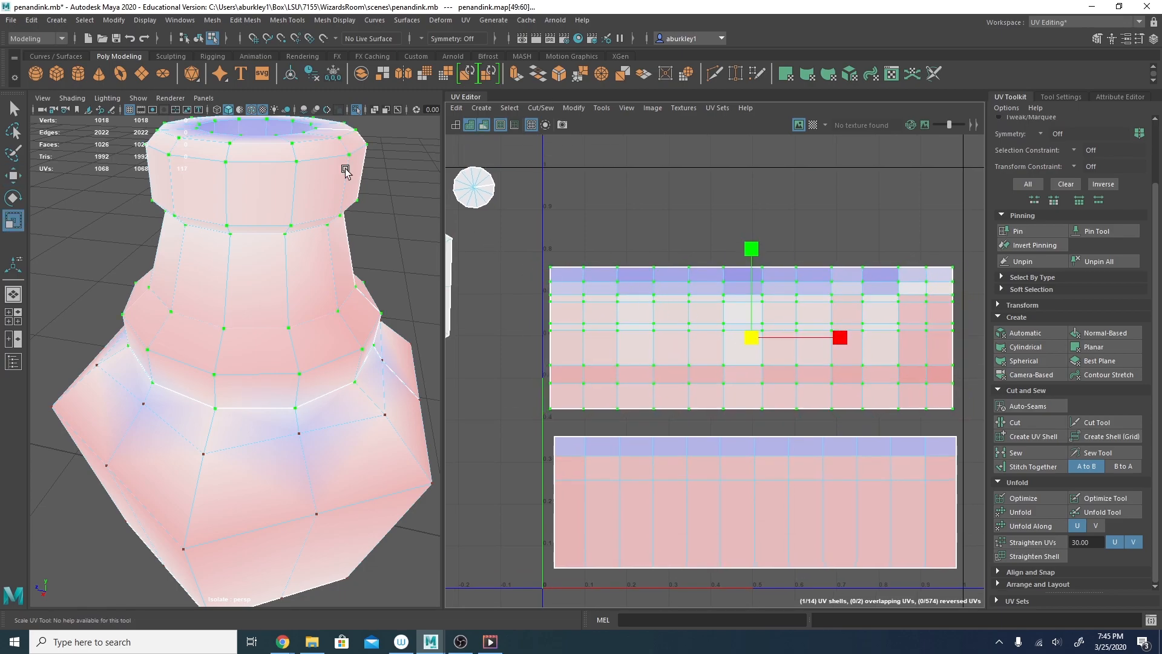
Move the small round UV shell into the 0–1 tile, above one end of the bottle neck's UV strip.
{"action": "left_click_drag", "start_coordinate": [329, 164], "coordinate": [325, 192], "text": "alt"}
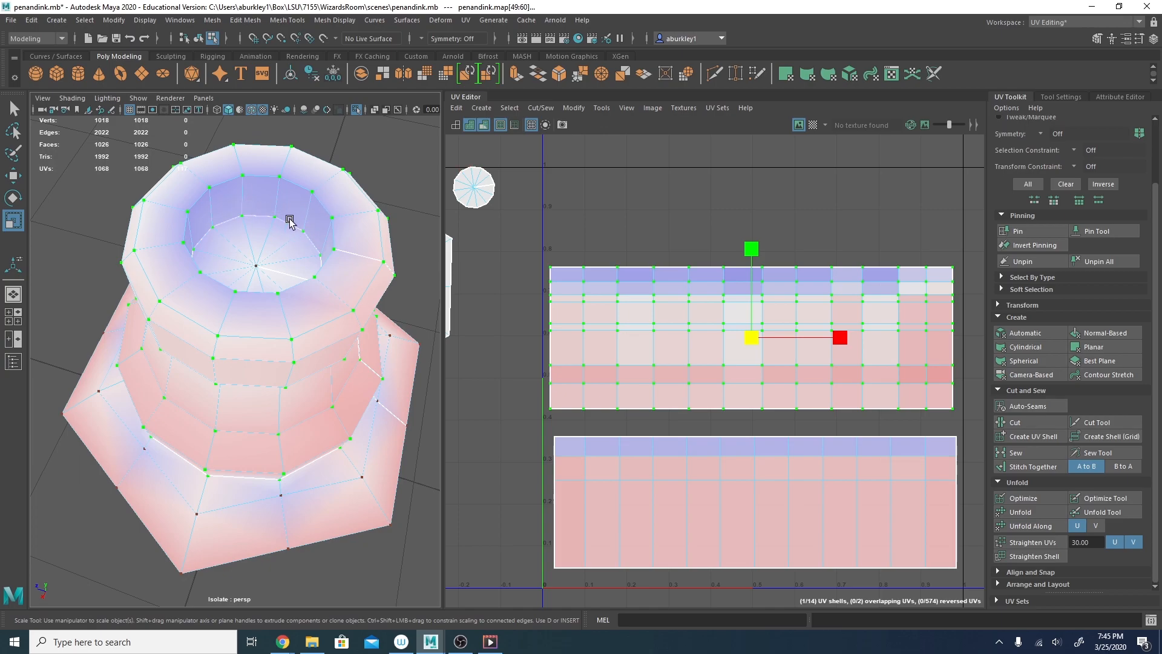
{"action": "left_click_drag", "start_coordinate": [232, 365], "coordinate": [234, 316], "text": "alt"}
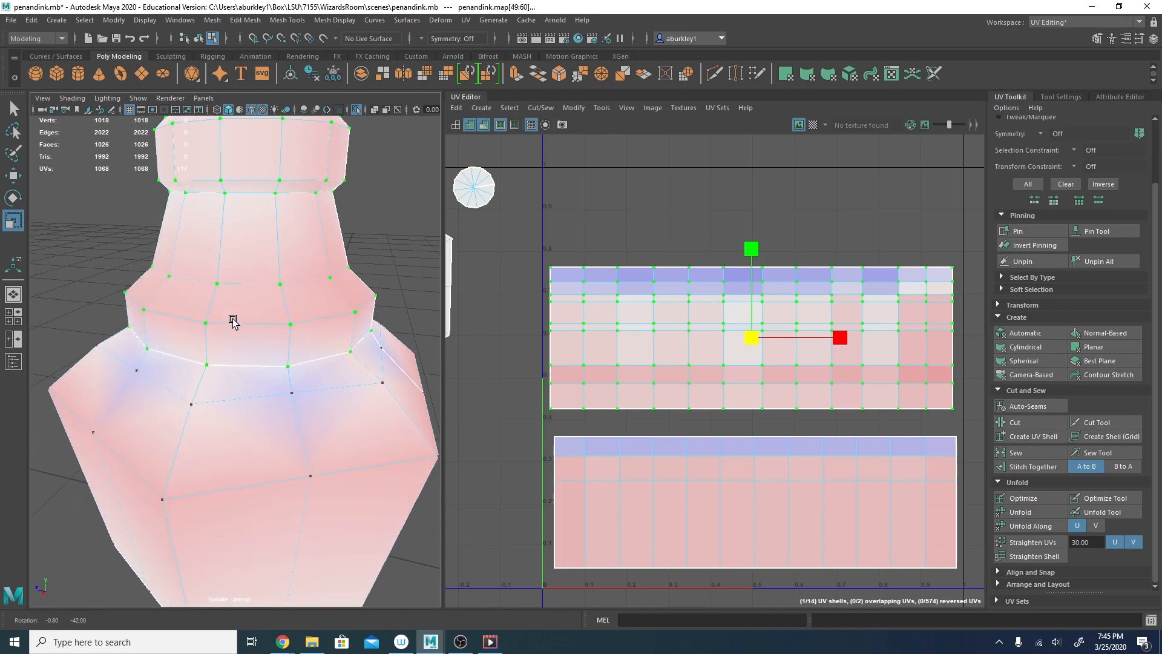
{"action": "right_click_drag", "start_coordinate": [583, 375], "coordinate": [651, 374]}
{"action": "middle_click_drag", "start_coordinate": [834, 373], "coordinate": [793, 304], "text": "alt"}
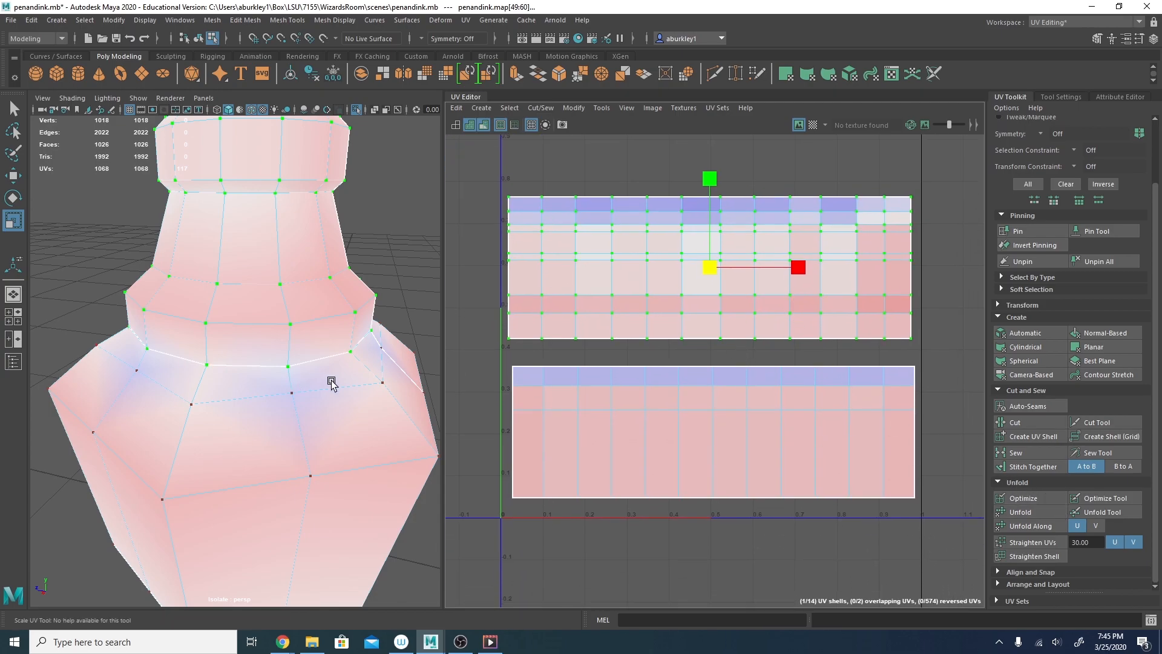
{"action": "right_click_drag", "start_coordinate": [332, 380], "coordinate": [292, 373], "text": "alt"}
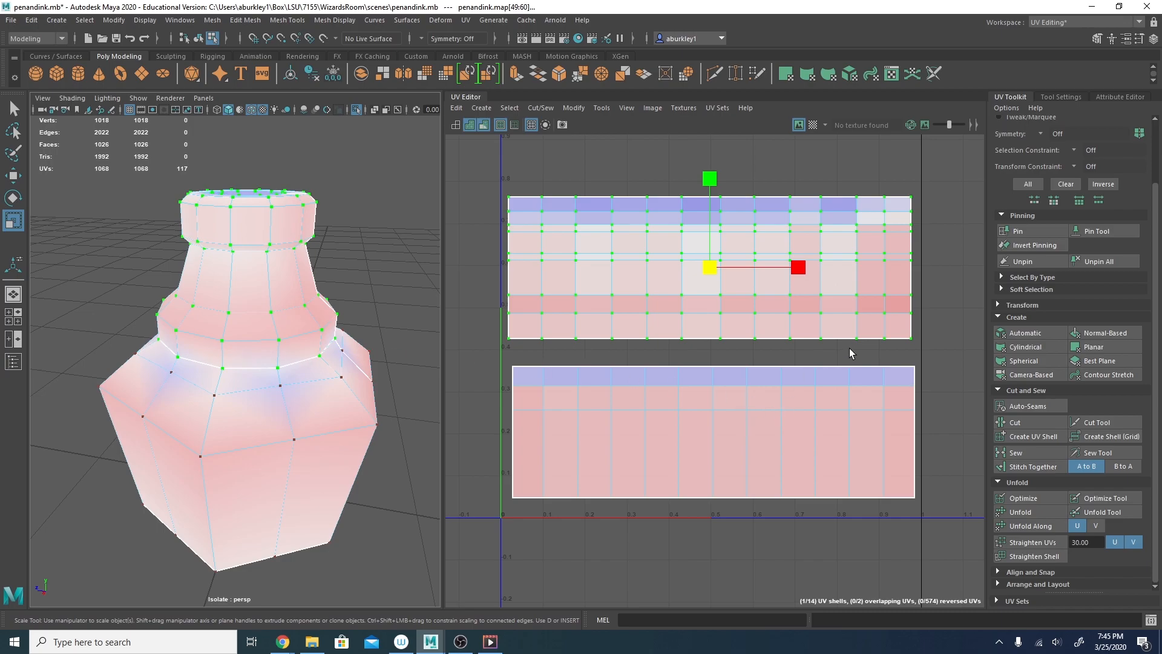
{"action": "right_click_drag", "start_coordinate": [723, 346], "coordinate": [584, 339], "text": "alt"}
{"action": "middle_click_drag", "start_coordinate": [584, 339], "coordinate": [658, 465], "text": "alt"}
{"action": "right_click_drag", "start_coordinate": [658, 465], "coordinate": [651, 380], "text": "alt"}
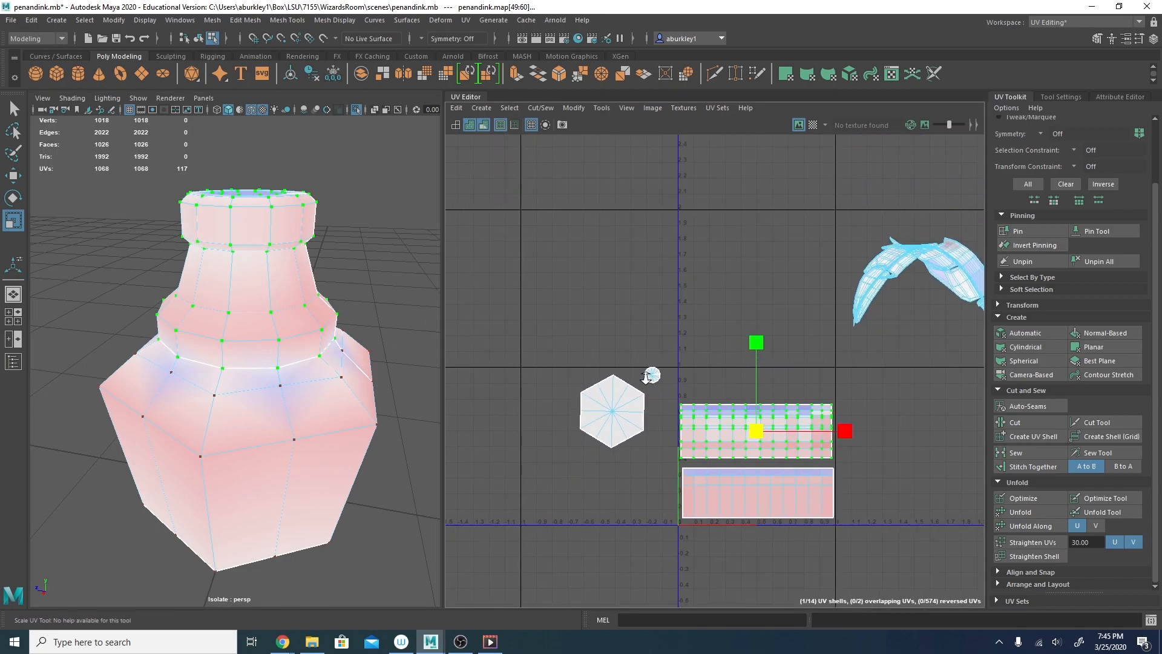
{"action": "middle_click_drag", "start_coordinate": [651, 380], "coordinate": [584, 344], "text": "alt"}
{"action": "left_click", "coordinate": [585, 342]}
{"action": "key", "text": "w"}
{"action": "left_click_drag", "start_coordinate": [587, 338], "coordinate": [764, 351]}
Scale down the hexagonal bottle-base UV shell and place it above the other end of the neck's UV strip.
{"action": "left_click", "coordinate": [550, 370]}
{"action": "key", "text": "r"}
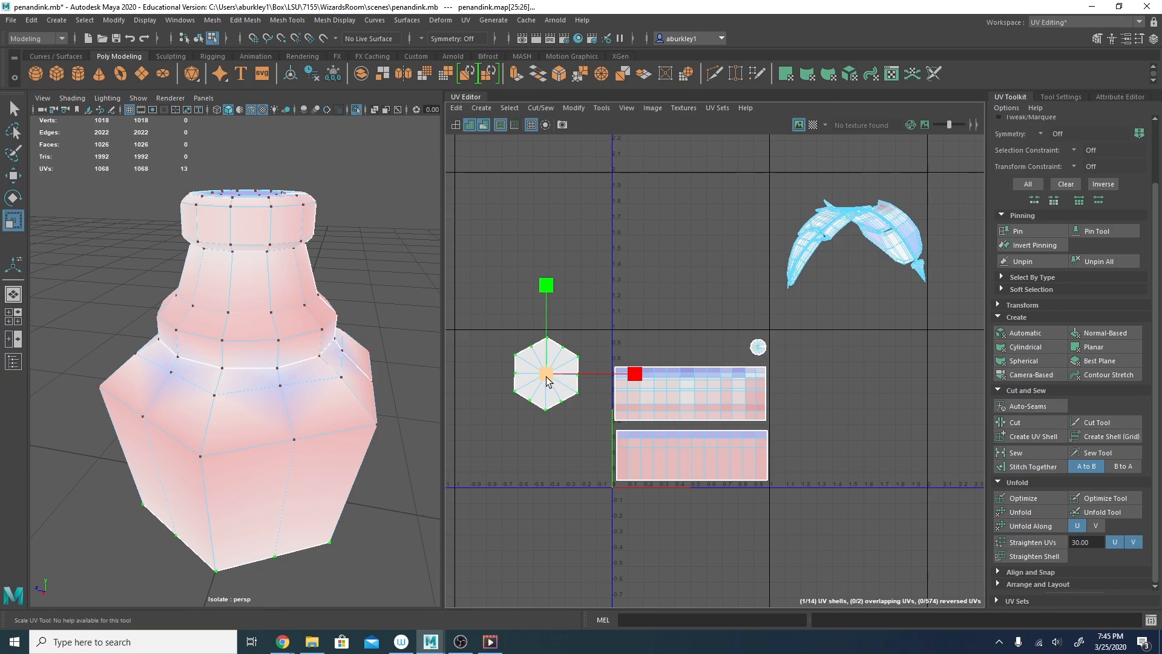
{"action": "key", "text": "w"}
{"action": "left_click_drag", "start_coordinate": [529, 376], "coordinate": [640, 353]}
{"action": "key", "text": "r"}
{"action": "key", "text": "w"}
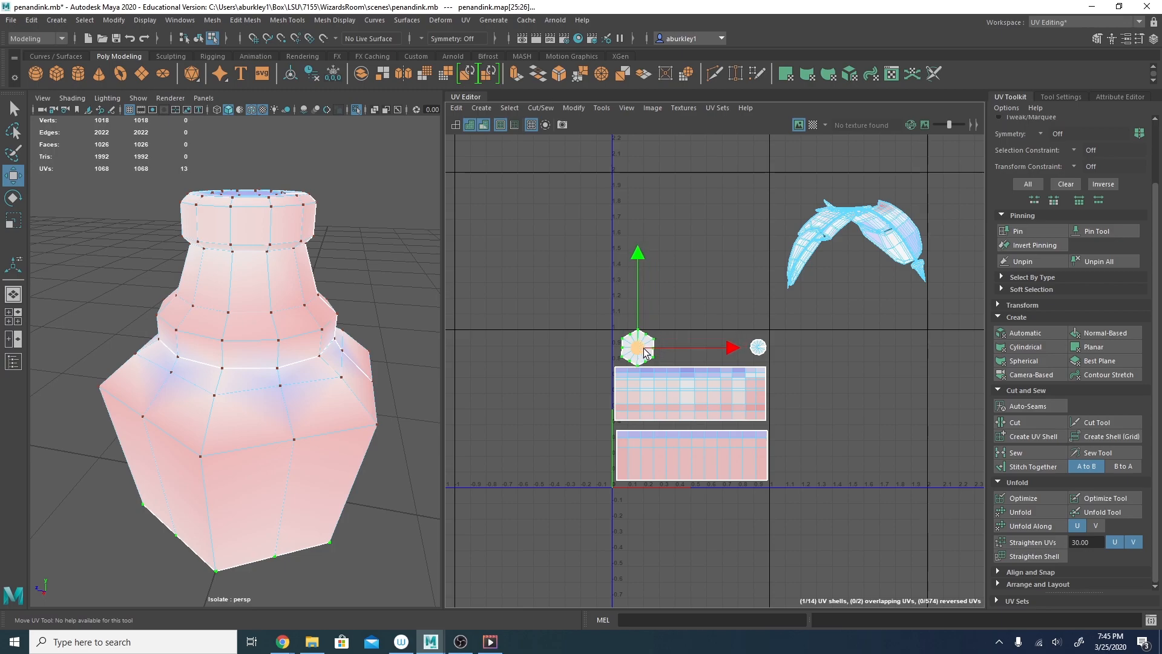
Move all the ink bottle's UV shells together out of the 0–1 tile into the neighbouring tile on its negative U side.
{"action": "left_click_drag", "start_coordinate": [762, 180], "coordinate": [945, 336]}
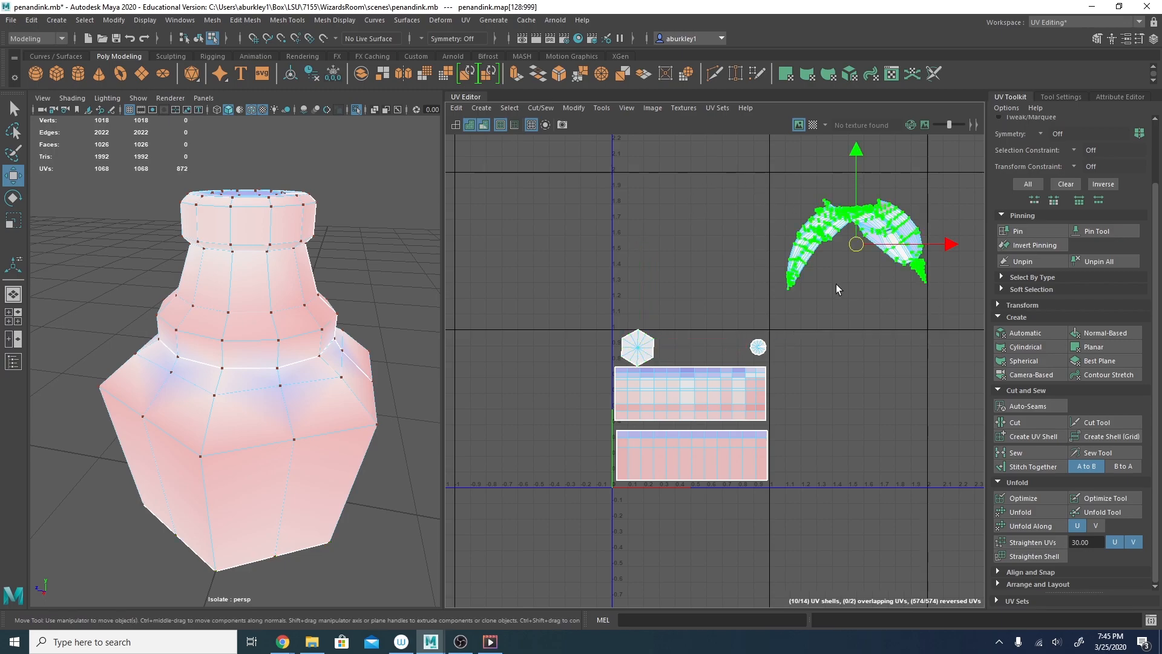
{"action": "middle_click_drag", "start_coordinate": [809, 293], "coordinate": [781, 319], "text": "alt"}
{"action": "left_click_drag", "start_coordinate": [766, 327], "coordinate": [496, 519]}
{"action": "left_click_drag", "start_coordinate": [756, 439], "coordinate": [593, 442]}
Move all the quill's UV shells into the 0–1 tile and save the scene.
{"action": "left_click_drag", "start_coordinate": [763, 188], "coordinate": [978, 410]}
{"action": "left_click", "coordinate": [686, 168]}
{"action": "left_click_drag", "start_coordinate": [687, 168], "coordinate": [925, 347]}
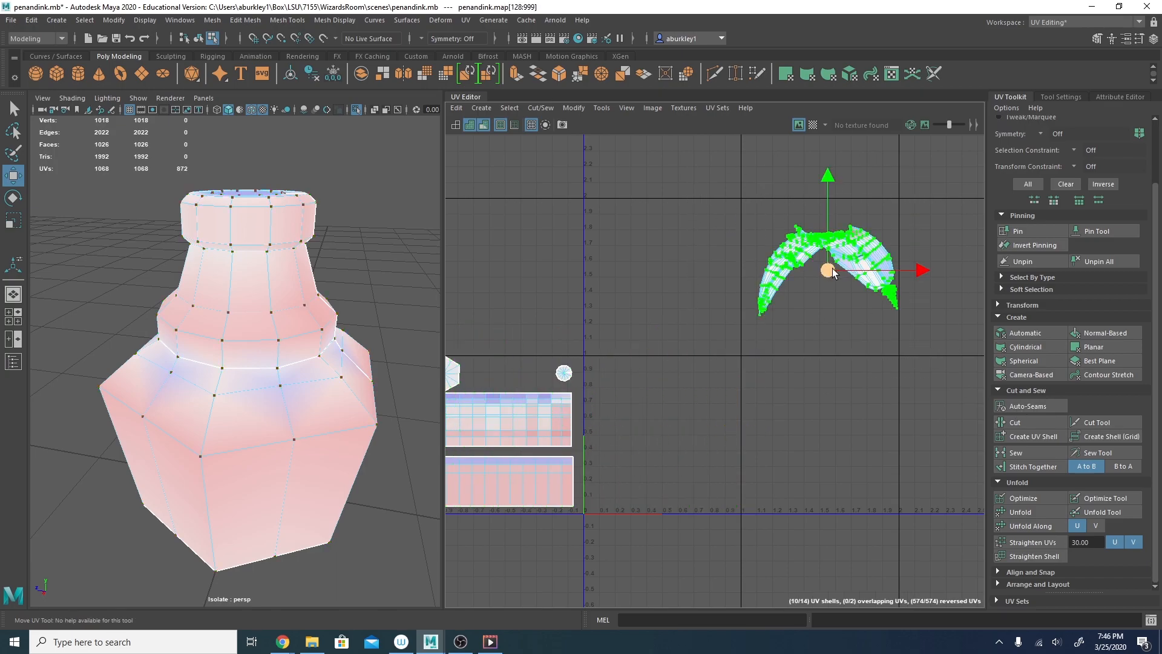
{"action": "left_click_drag", "start_coordinate": [820, 282], "coordinate": [660, 428]}
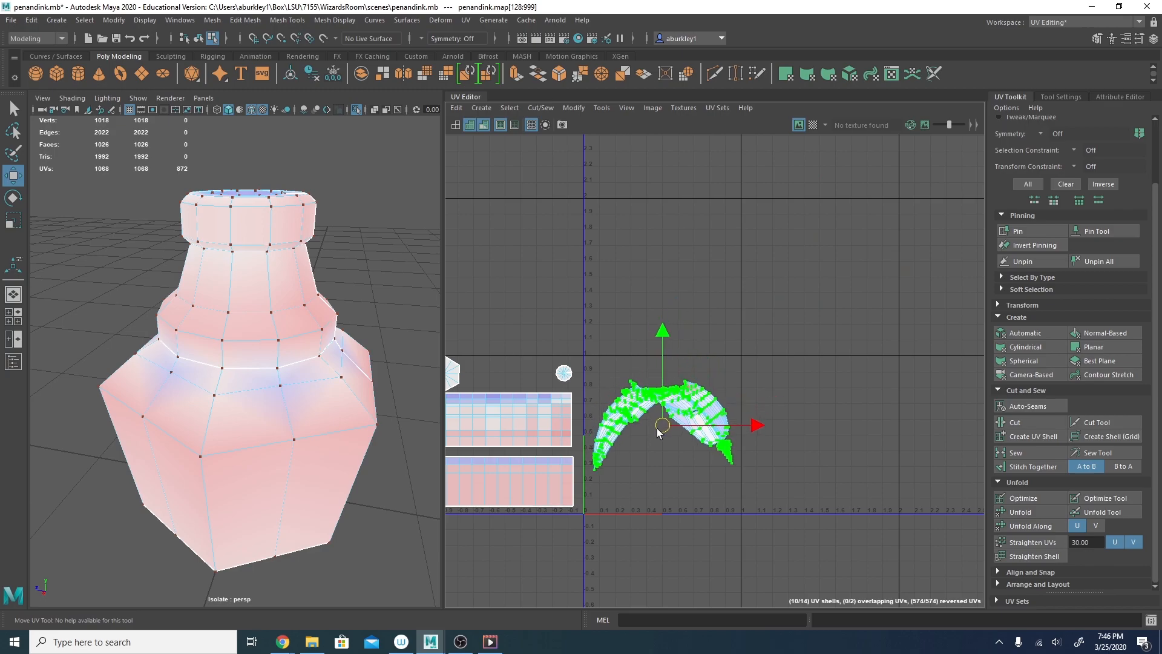
{"action": "left_click", "coordinate": [11, 20]}
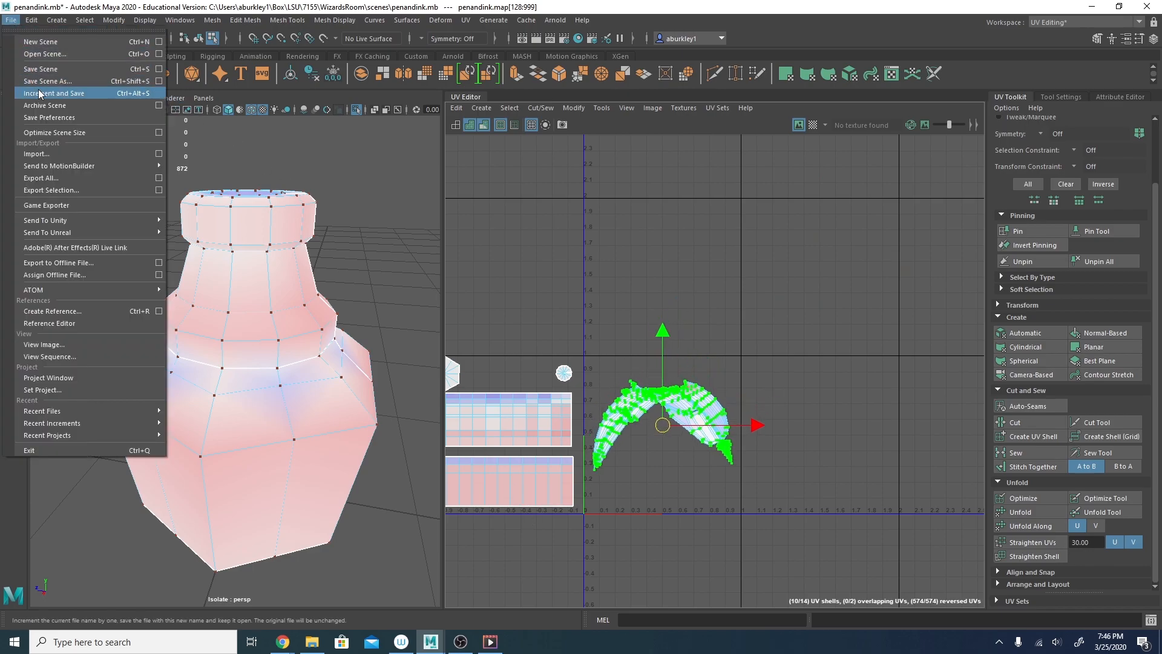
{"action": "left_click", "coordinate": [41, 69]}
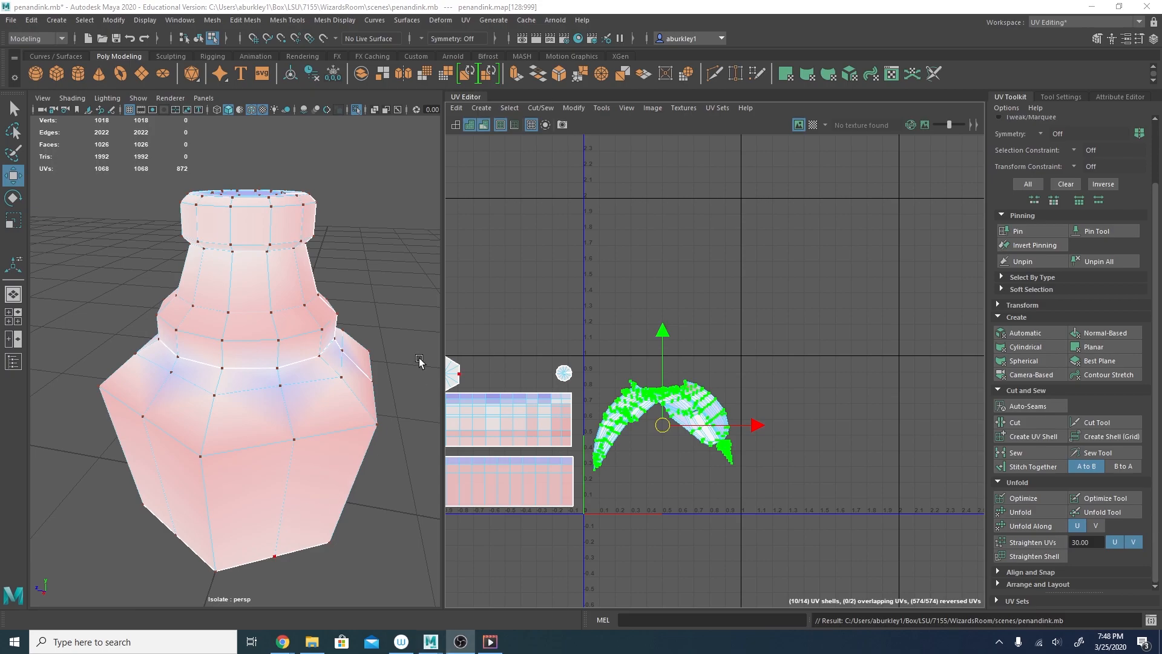
Examine the quill's overlapping UV shells in the 0–1 tile alongside the bottle model.
{"action": "middle_click_drag", "start_coordinate": [664, 488], "coordinate": [688, 371], "text": "alt"}
{"action": "right_click_drag", "start_coordinate": [688, 371], "coordinate": [742, 331], "text": "alt"}
{"action": "middle_click_drag", "start_coordinate": [742, 330], "coordinate": [795, 361], "text": "alt"}
{"action": "middle_click_drag", "start_coordinate": [374, 321], "coordinate": [355, 362], "text": "alt"}
{"action": "right_click_drag", "start_coordinate": [805, 293], "coordinate": [804, 262]}
{"action": "double_click", "coordinate": [818, 299]}
{"action": "middle_click_drag", "start_coordinate": [765, 318], "coordinate": [771, 354], "text": "alt"}
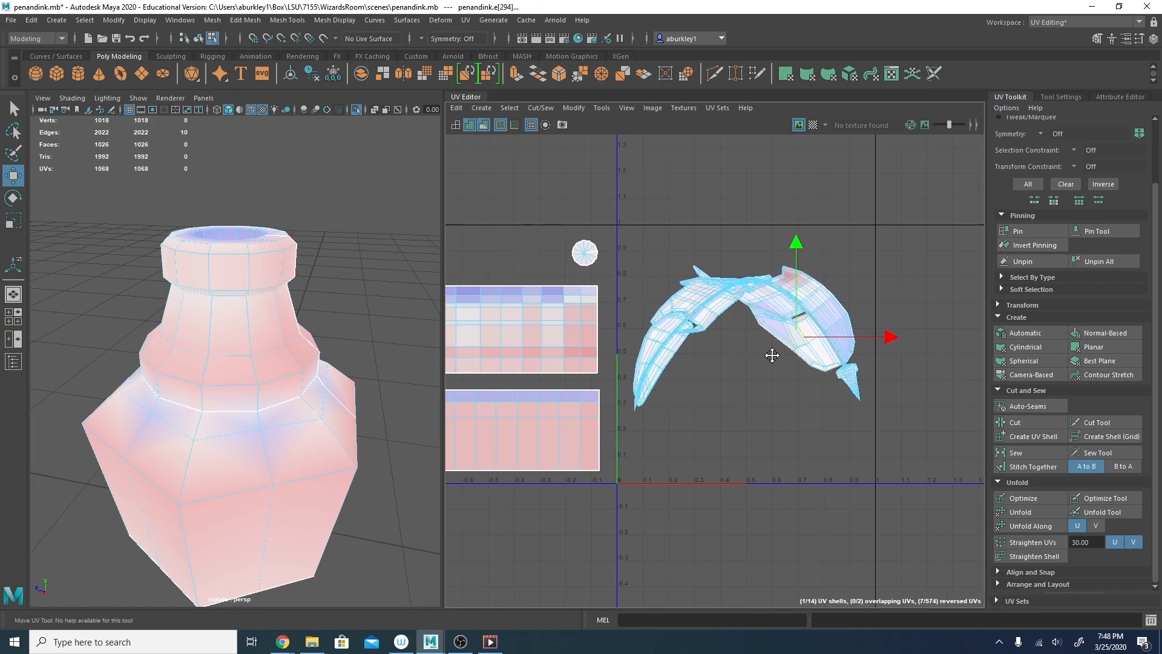
{"action": "right_click_drag", "start_coordinate": [730, 348], "coordinate": [787, 356], "text": "alt"}
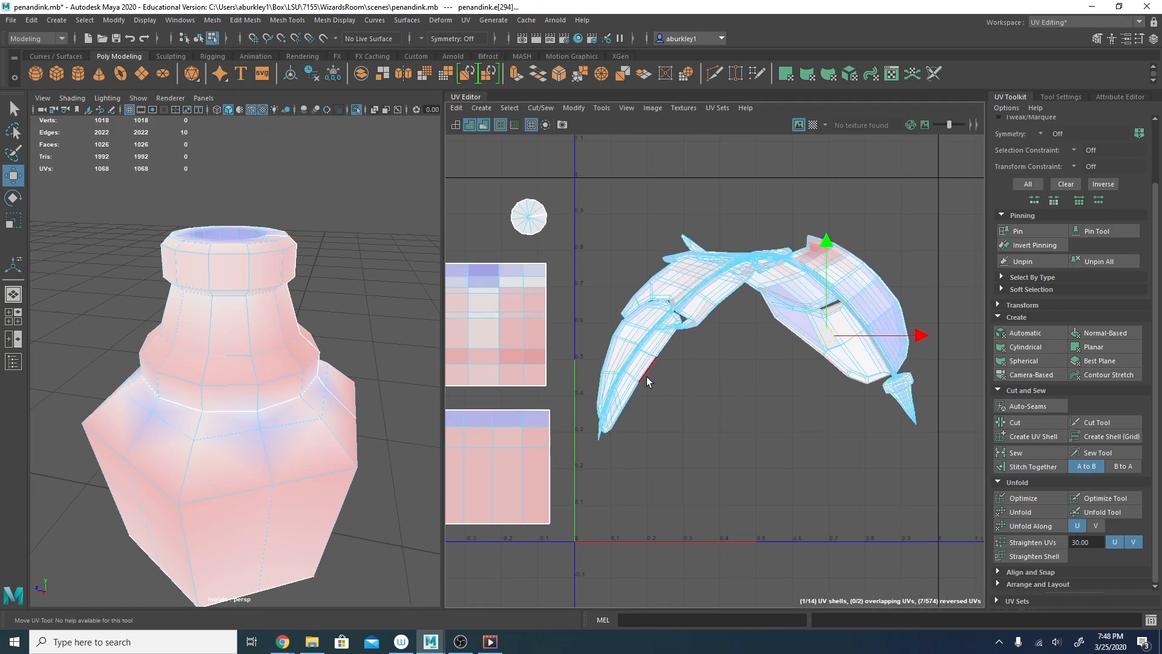
{"action": "middle_click_drag", "start_coordinate": [321, 326], "coordinate": [302, 318], "text": "alt"}
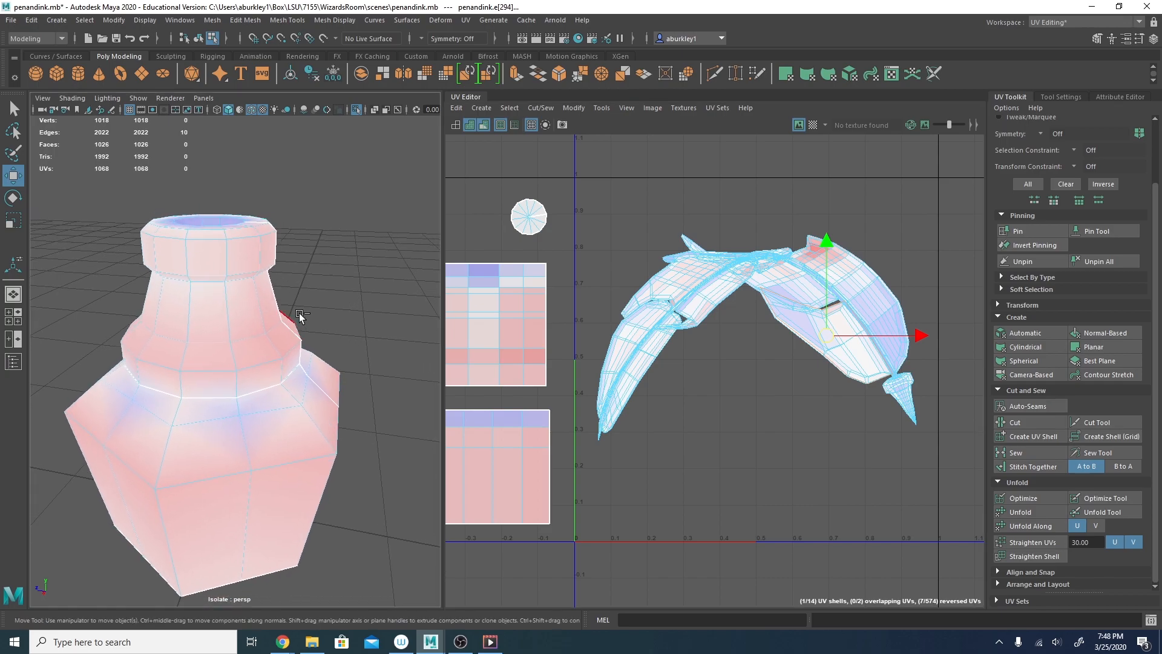
Show the whole pen-and-ink model again and turn off the UV distortion shading.
{"action": "left_click_drag", "start_coordinate": [291, 227], "coordinate": [314, 194], "text": "alt"}
{"action": "key", "text": "ctrl+1"}
{"action": "right_click_drag", "start_coordinate": [376, 236], "coordinate": [279, 228], "text": "alt"}
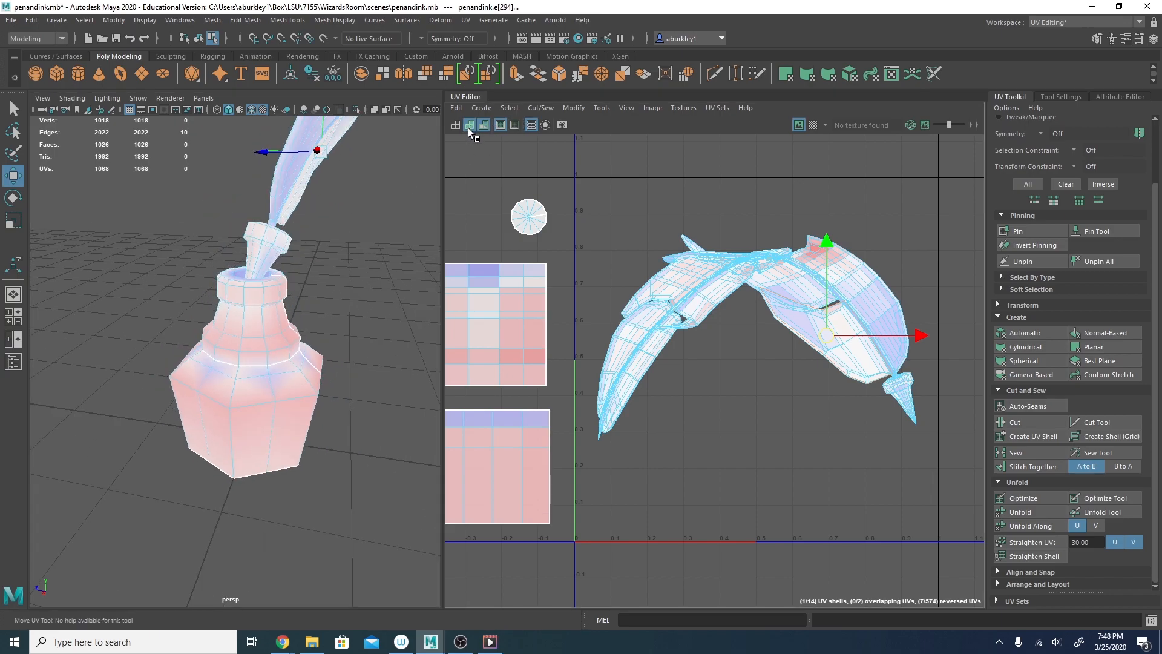
{"action": "middle_click_drag", "start_coordinate": [398, 192], "coordinate": [384, 234], "text": "alt"}
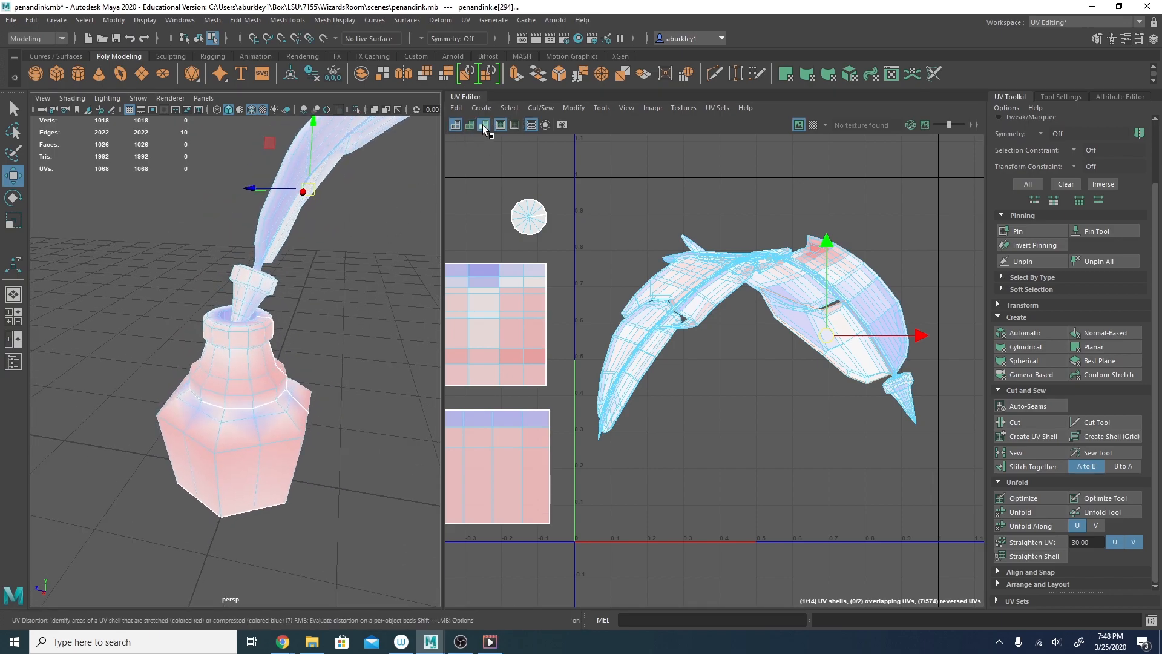
{"action": "left_click", "coordinate": [481, 126]}
{"action": "left_click_drag", "start_coordinate": [324, 234], "coordinate": [376, 262], "text": "alt"}
{"action": "middle_click_drag", "start_coordinate": [342, 218], "coordinate": [309, 316], "text": "alt"}
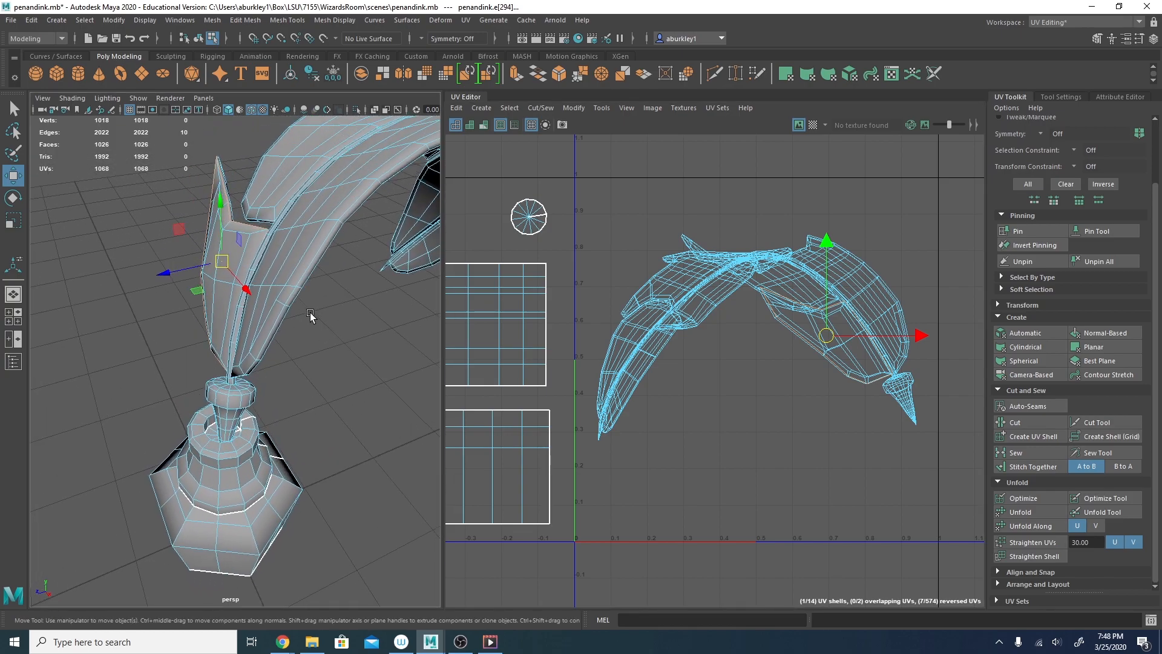
Select all faces of the quill's central shaft and isolate them in the viewport.
{"action": "left_click_drag", "start_coordinate": [309, 317], "coordinate": [351, 318], "text": "alt"}
{"action": "double_click", "coordinate": [266, 325]}
{"action": "right_click_drag", "start_coordinate": [265, 310], "coordinate": [265, 340]}
{"action": "double_click", "coordinate": [267, 319]}
{"action": "key", "text": "f"}
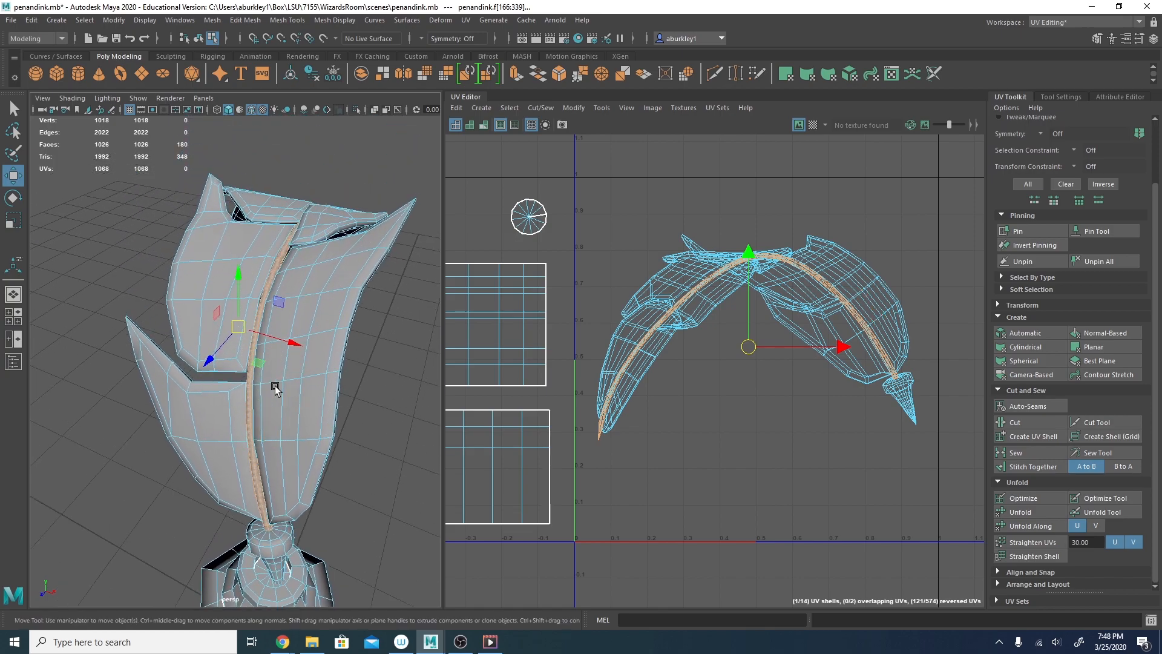
{"action": "left_click_drag", "start_coordinate": [340, 231], "coordinate": [424, 339], "text": "alt"}
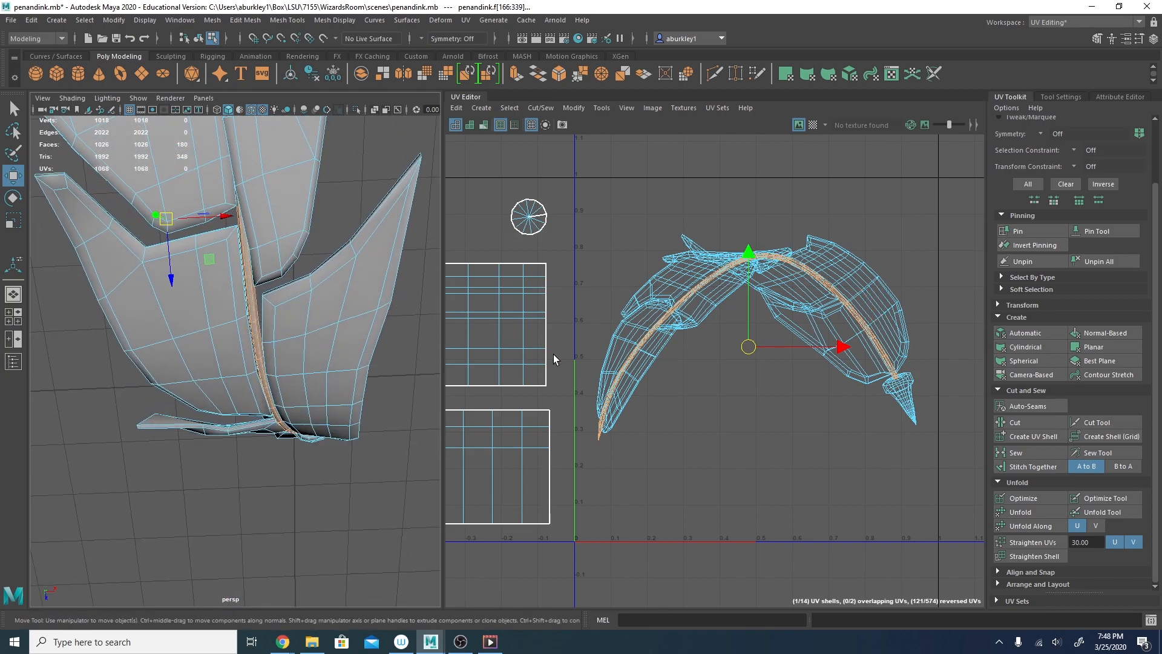
{"action": "key", "text": "ctrl+1"}
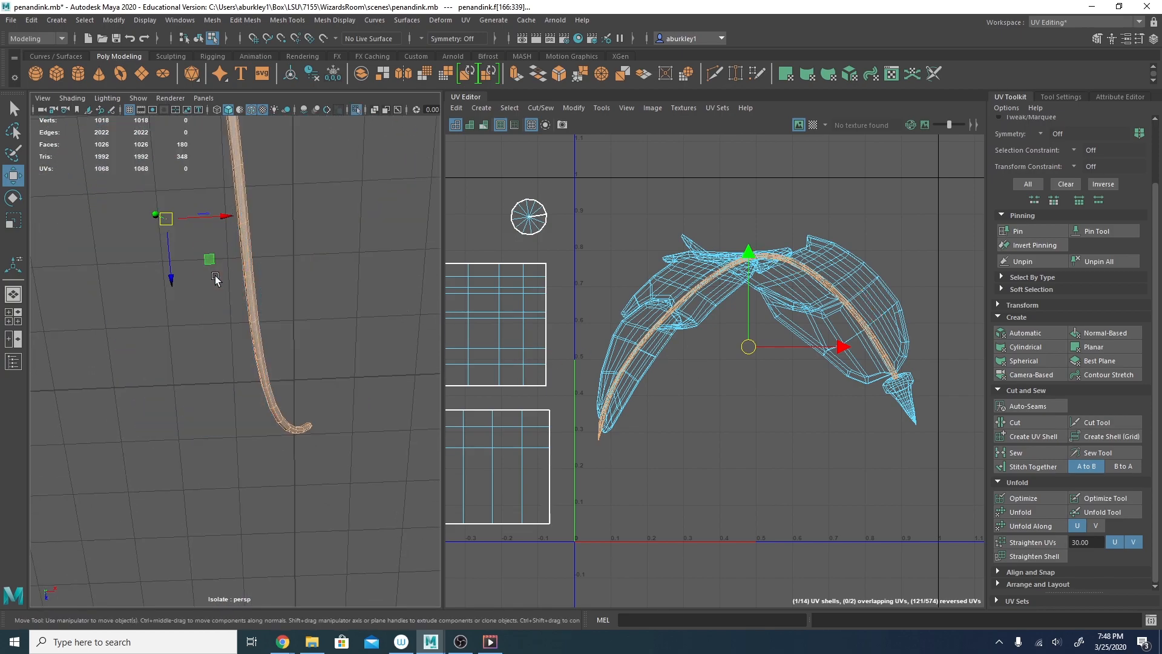
Select the end-cap faces at the base of the quill shaft.
{"action": "left_click_drag", "start_coordinate": [338, 393], "coordinate": [219, 351], "text": "alt"}
{"action": "right_click_drag", "start_coordinate": [219, 351], "coordinate": [253, 279], "text": "alt"}
{"action": "left_click_drag", "start_coordinate": [253, 279], "coordinate": [220, 283], "text": "alt"}
{"action": "right_click_drag", "start_coordinate": [220, 283], "coordinate": [260, 296], "text": "alt"}
{"action": "left_click_drag", "start_coordinate": [251, 265], "coordinate": [161, 276], "text": "alt"}
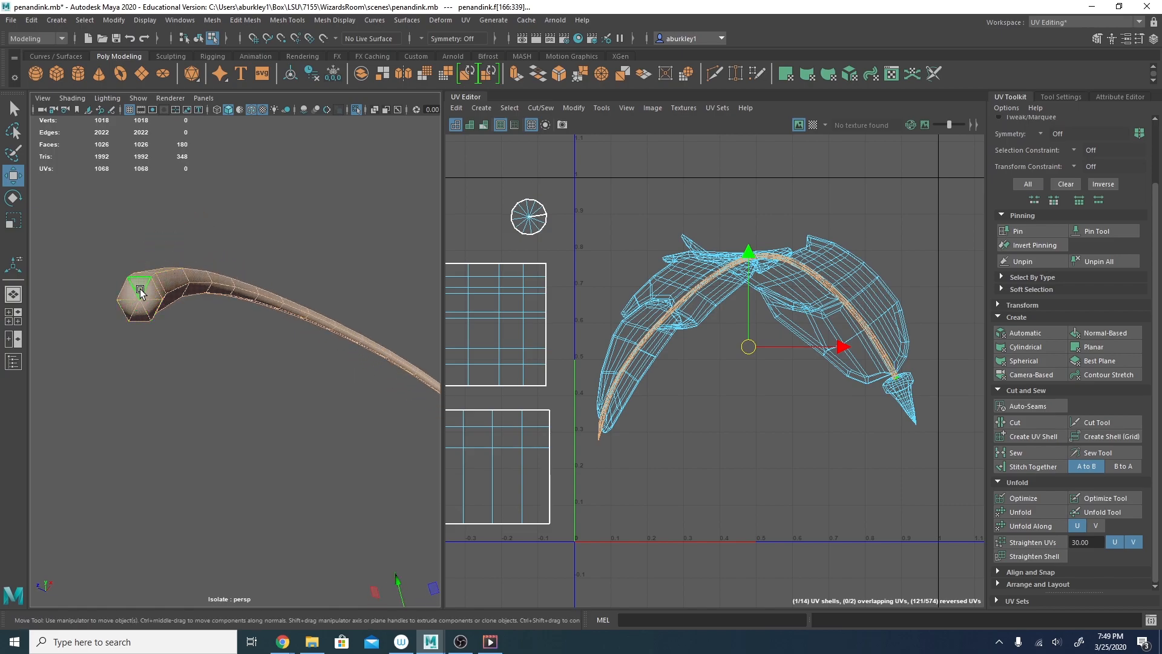
{"action": "left_click", "coordinate": [140, 288]}
{"action": "left_click", "coordinate": [149, 293], "text": "shift"}
{"action": "left_click", "coordinate": [147, 308], "text": "shift"}
{"action": "left_click", "coordinate": [130, 308], "text": "shift"}
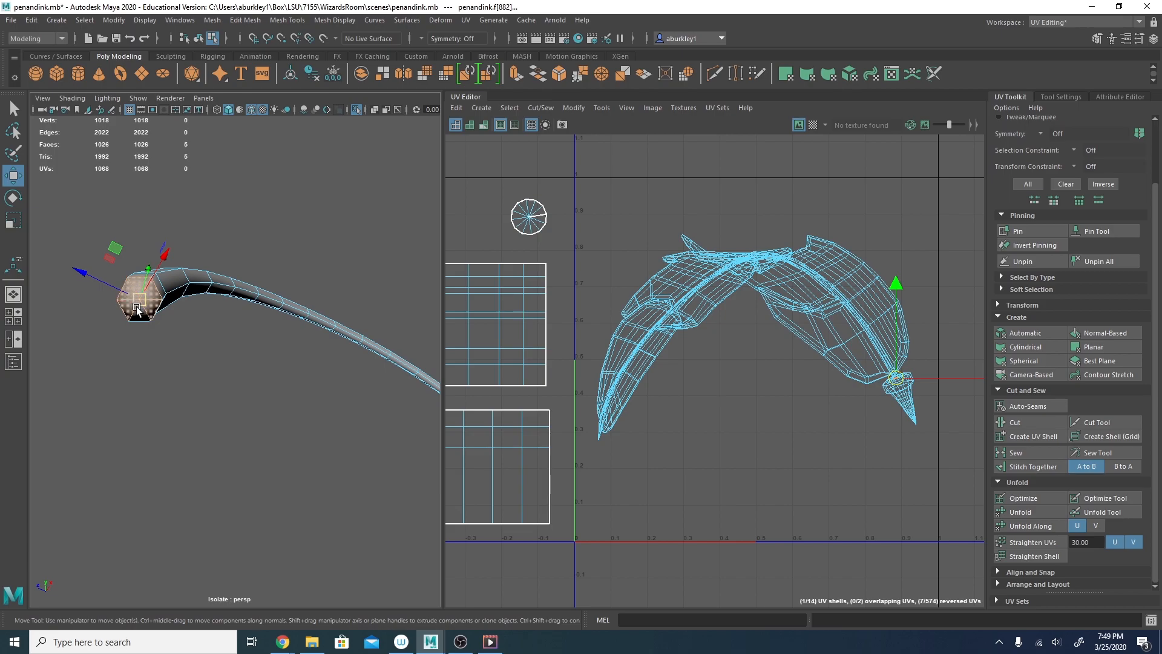
{"action": "left_click_drag", "start_coordinate": [150, 316], "coordinate": [164, 319], "text": "alt"}
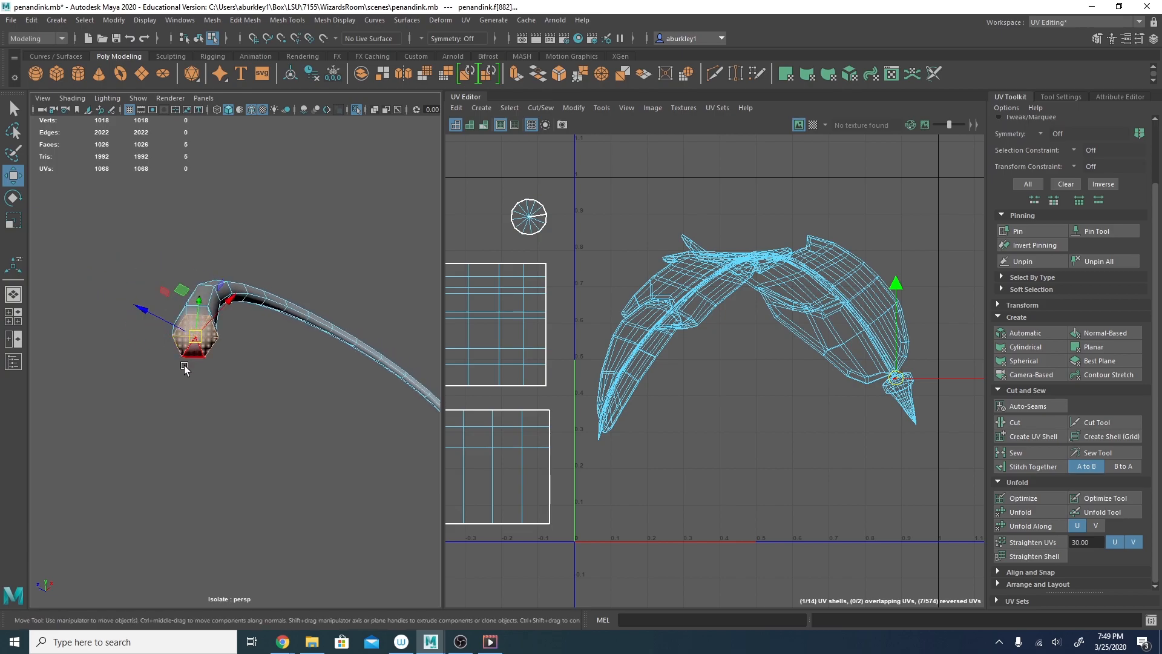
Check where the shaft's base meets the holder, then reselect the entire quill shaft and isolate it.
{"action": "key", "text": "ctrl+1"}
{"action": "mouse_move", "coordinate": [234, 374]}
{"action": "left_mouse_down", "text": "alt"}
{"action": "mouse_move", "coordinate": [220, 397]}
{"action": "mouse_move", "coordinate": [217, 310]}
{"action": "mouse_move", "coordinate": [222, 368]}
{"action": "left_mouse_up", "text": "alt"}
{"action": "left_click", "coordinate": [223, 368]}
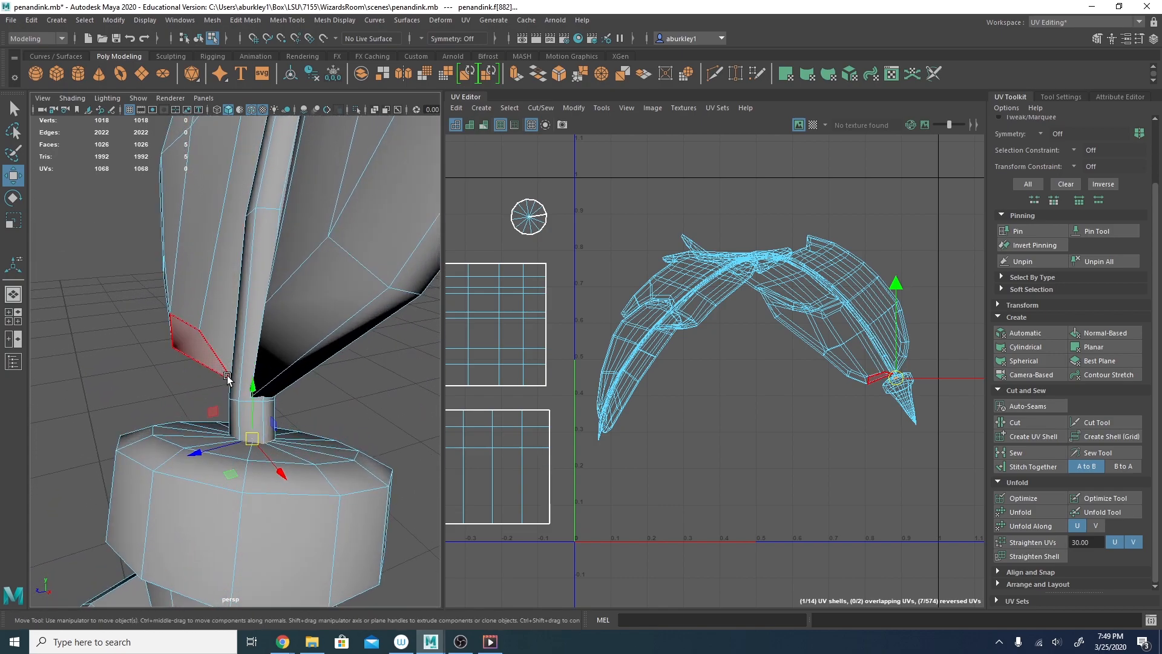
{"action": "key", "text": "ctrl+1"}
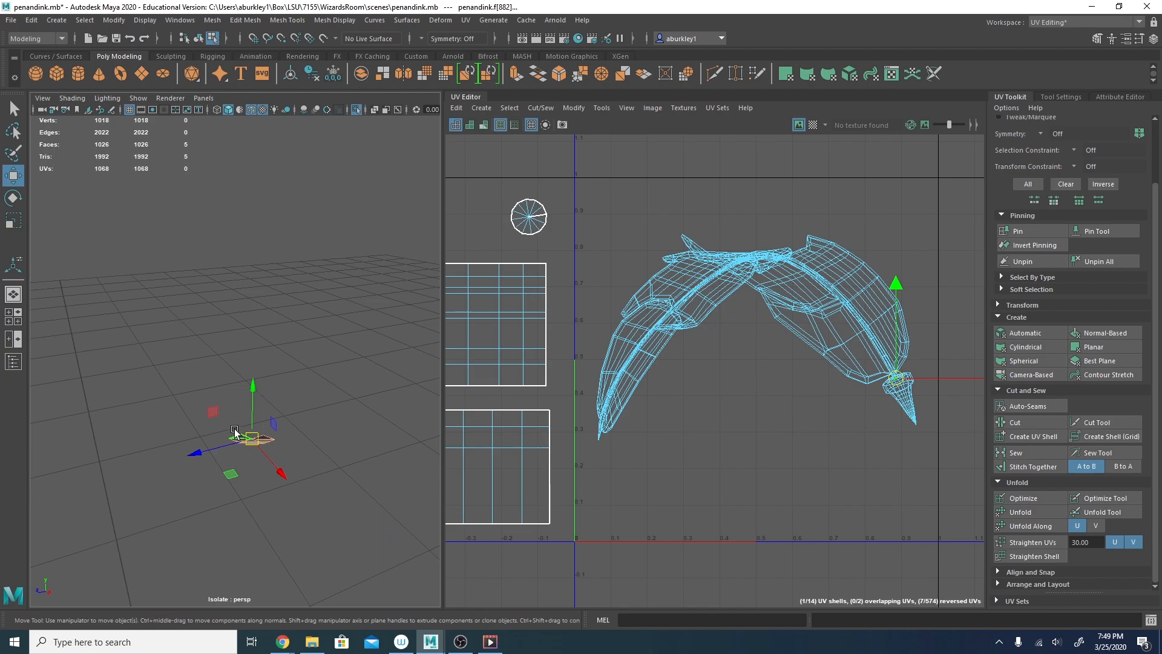
{"action": "key", "text": "ctrl+1"}
{"action": "double_click", "coordinate": [250, 394]}
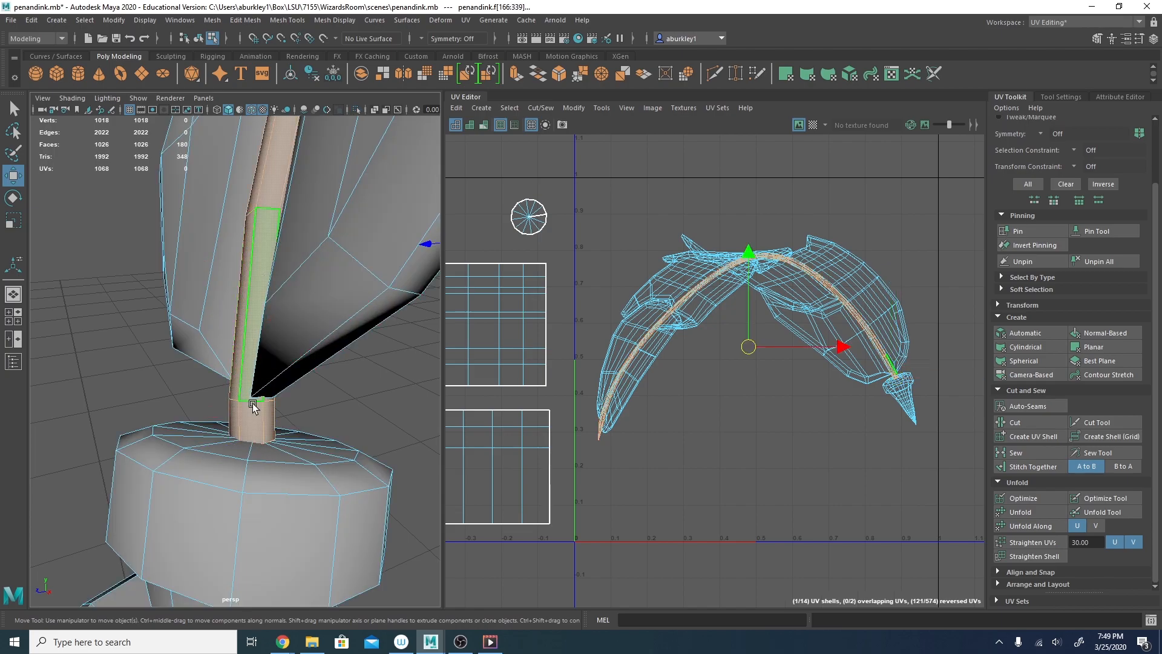
{"action": "left_click_drag", "start_coordinate": [250, 393], "coordinate": [267, 396], "text": "alt"}
{"action": "key", "text": "ctrl+1"}
Select a lengthwise line of edges along the quill shaft from pointed tip to base and cut the UVs along it.
{"action": "left_click_drag", "start_coordinate": [305, 362], "coordinate": [255, 401], "text": "alt"}
{"action": "right_click_drag", "start_coordinate": [184, 241], "coordinate": [192, 230]}
{"action": "left_click_drag", "start_coordinate": [218, 244], "coordinate": [183, 264], "text": "alt"}
{"action": "double_click", "coordinate": [272, 173]}
{"action": "left_click_drag", "start_coordinate": [279, 331], "coordinate": [221, 419], "text": "alt"}
{"action": "right_click_drag", "start_coordinate": [221, 418], "coordinate": [120, 439], "text": "alt"}
{"action": "middle_click_drag", "start_coordinate": [100, 442], "coordinate": [225, 357], "text": "alt"}
{"action": "left_click_drag", "start_coordinate": [222, 406], "coordinate": [165, 401], "text": "alt"}
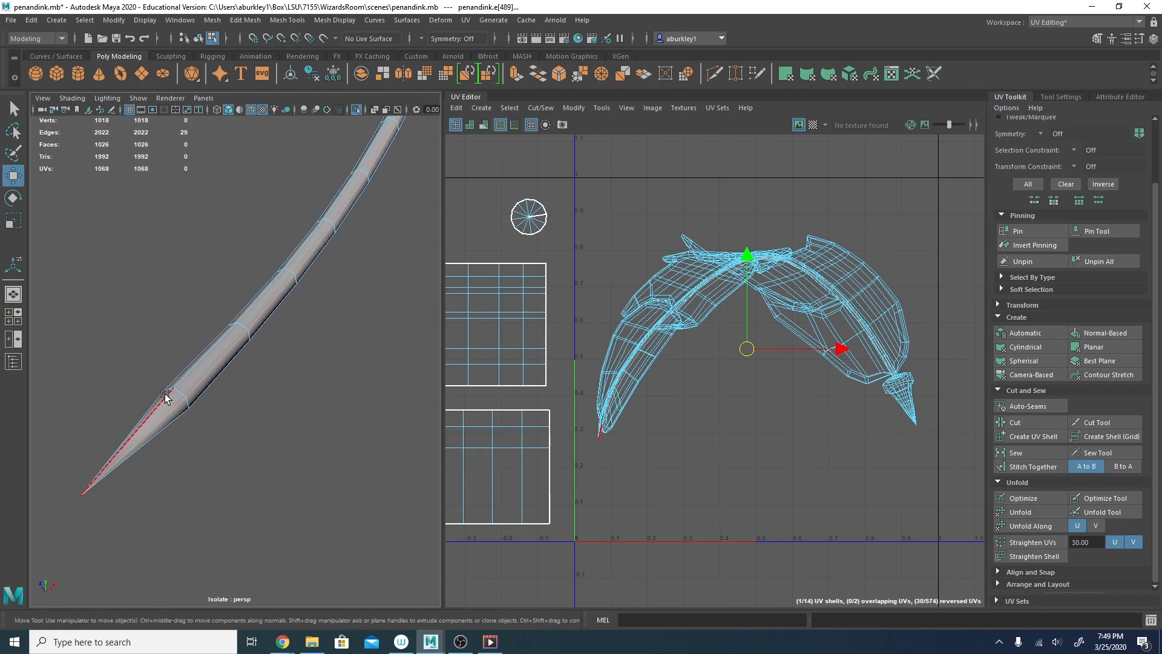
{"action": "right_click_drag", "start_coordinate": [286, 412], "coordinate": [247, 404], "text": "alt"}
{"action": "mouse_move", "coordinate": [299, 353]}
{"action": "left_mouse_down", "text": "alt"}
{"action": "mouse_move", "coordinate": [252, 298]}
{"action": "mouse_move", "coordinate": [288, 332]}
{"action": "mouse_move", "coordinate": [317, 242]}
{"action": "mouse_move", "coordinate": [276, 321]}
{"action": "mouse_move", "coordinate": [298, 344]}
{"action": "left_mouse_up", "text": "alt"}
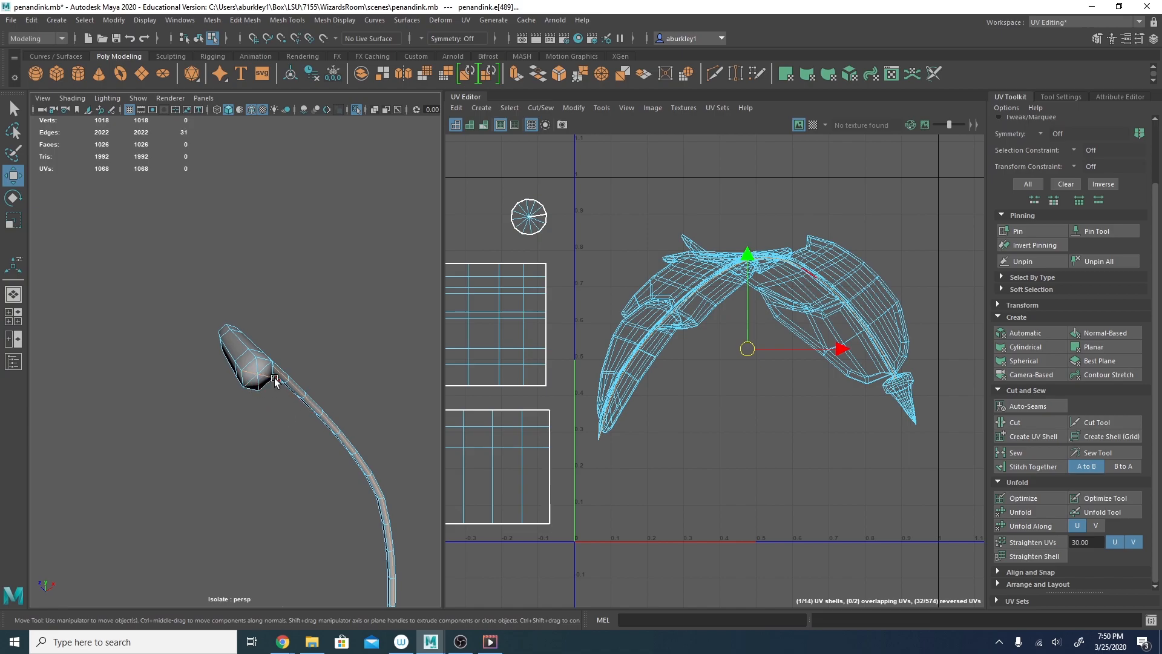
{"action": "left_click_drag", "start_coordinate": [302, 393], "coordinate": [407, 412], "text": "alt"}
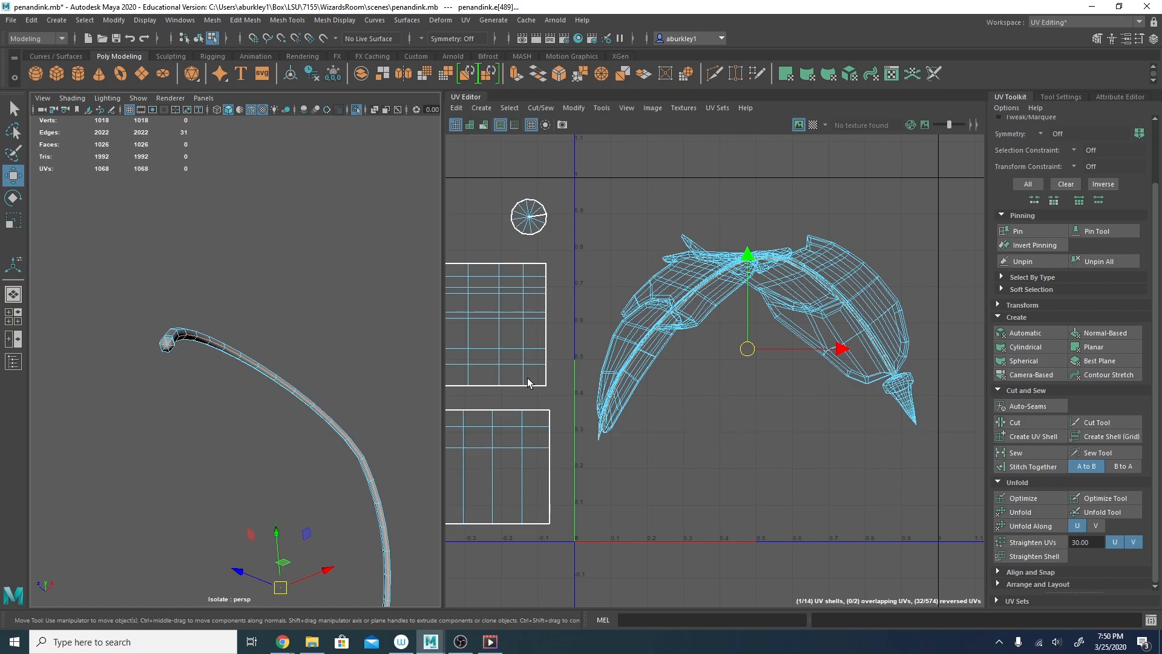
{"action": "left_click", "coordinate": [1046, 425]}
Move the quill shaft's UV shell below the feather shells and unfold it.
{"action": "left_click_drag", "start_coordinate": [191, 343], "coordinate": [224, 371], "text": "alt"}
{"action": "right_click_drag", "start_coordinate": [274, 309], "coordinate": [264, 340]}
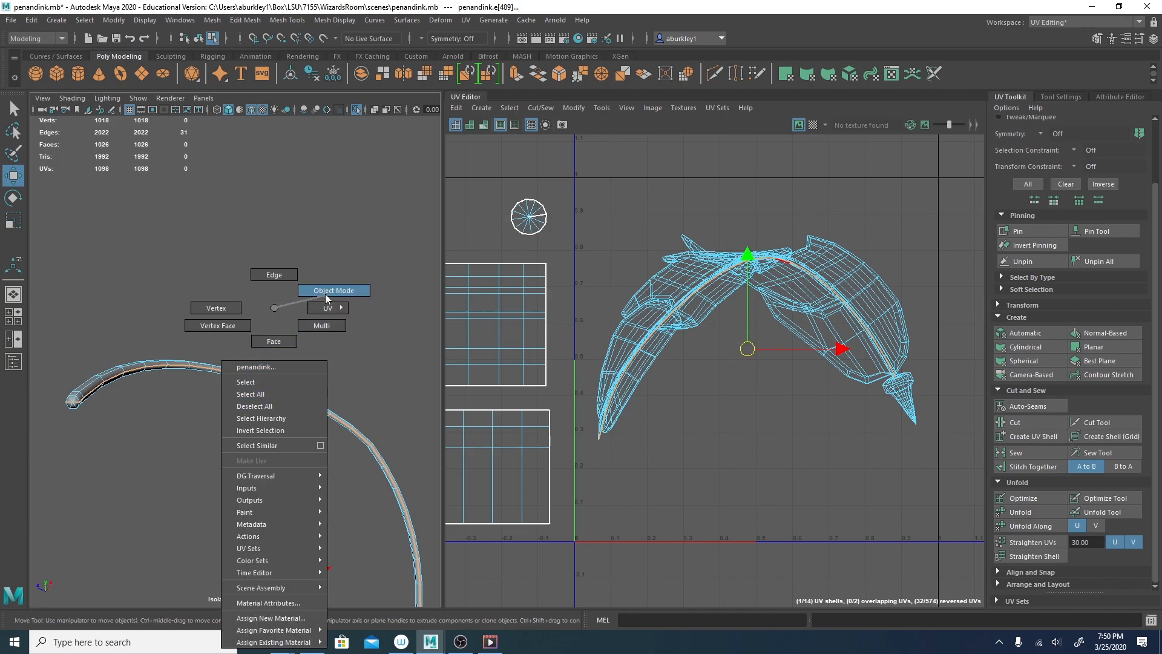
{"action": "right_click_drag", "start_coordinate": [326, 294], "coordinate": [325, 294]}
{"action": "right_click_drag", "start_coordinate": [205, 365], "coordinate": [206, 346]}
{"action": "left_click_drag", "start_coordinate": [771, 353], "coordinate": [773, 483]}
{"action": "left_click", "coordinate": [1026, 516]}
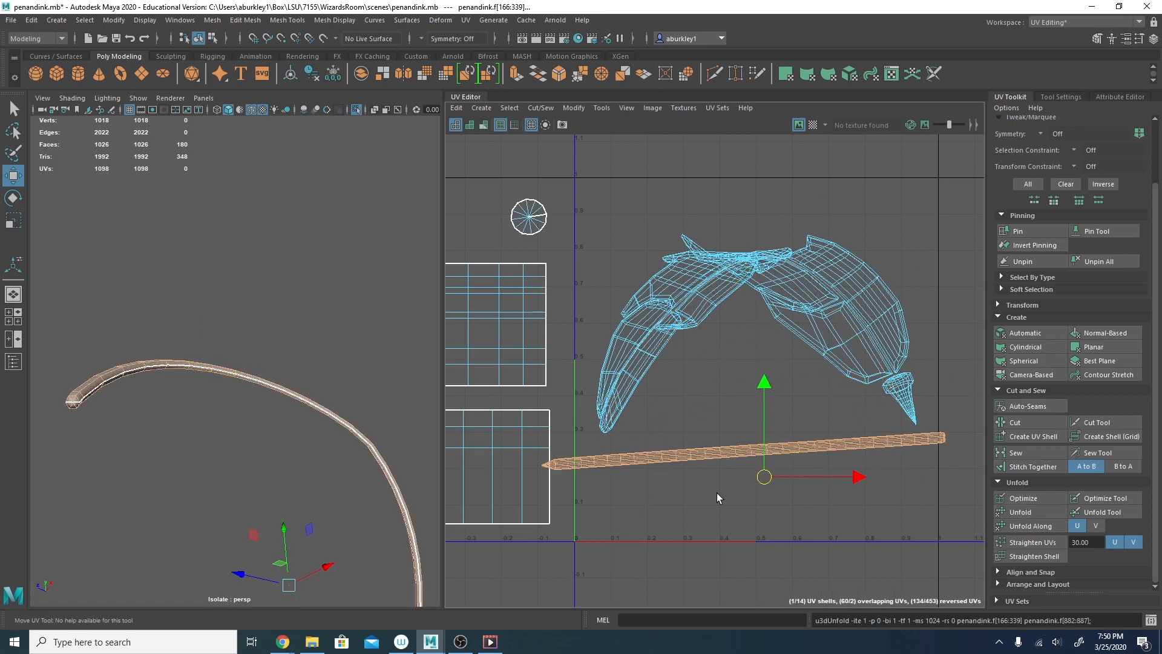
Inspect the unfolded shaft shell along its full length, from the pointed tip to the base end.
{"action": "right_click_drag", "start_coordinate": [688, 474], "coordinate": [881, 459], "text": "alt"}
{"action": "middle_click_drag", "start_coordinate": [859, 431], "coordinate": [698, 446], "text": "alt"}
{"action": "right_click_drag", "start_coordinate": [739, 349], "coordinate": [976, 392], "text": "alt"}
{"action": "right_click_drag", "start_coordinate": [739, 432], "coordinate": [1144, 485], "text": "alt"}
{"action": "middle_click_drag", "start_coordinate": [684, 380], "coordinate": [707, 417], "text": "alt"}
{"action": "middle_click_drag", "start_coordinate": [591, 457], "coordinate": [824, 449], "text": "alt"}
{"action": "middle_click_drag", "start_coordinate": [623, 462], "coordinate": [938, 437], "text": "alt"}
{"action": "middle_click_drag", "start_coordinate": [587, 478], "coordinate": [926, 487], "text": "alt"}
{"action": "right_click_drag", "start_coordinate": [878, 475], "coordinate": [517, 448], "text": "alt"}
{"action": "middle_click_drag", "start_coordinate": [538, 463], "coordinate": [805, 455], "text": "alt"}
{"action": "middle_click_drag", "start_coordinate": [551, 484], "coordinate": [1065, 465], "text": "alt"}
{"action": "middle_click_drag", "start_coordinate": [557, 494], "coordinate": [957, 470], "text": "alt"}
{"action": "right_click_drag", "start_coordinate": [697, 484], "coordinate": [819, 482], "text": "alt"}
{"action": "middle_click_drag", "start_coordinate": [819, 481], "coordinate": [741, 471], "text": "alt"}
Show the whole model again and select all faces of the feather vane section just above the pen holder.
{"action": "left_click_drag", "start_coordinate": [297, 422], "coordinate": [302, 447], "text": "alt"}
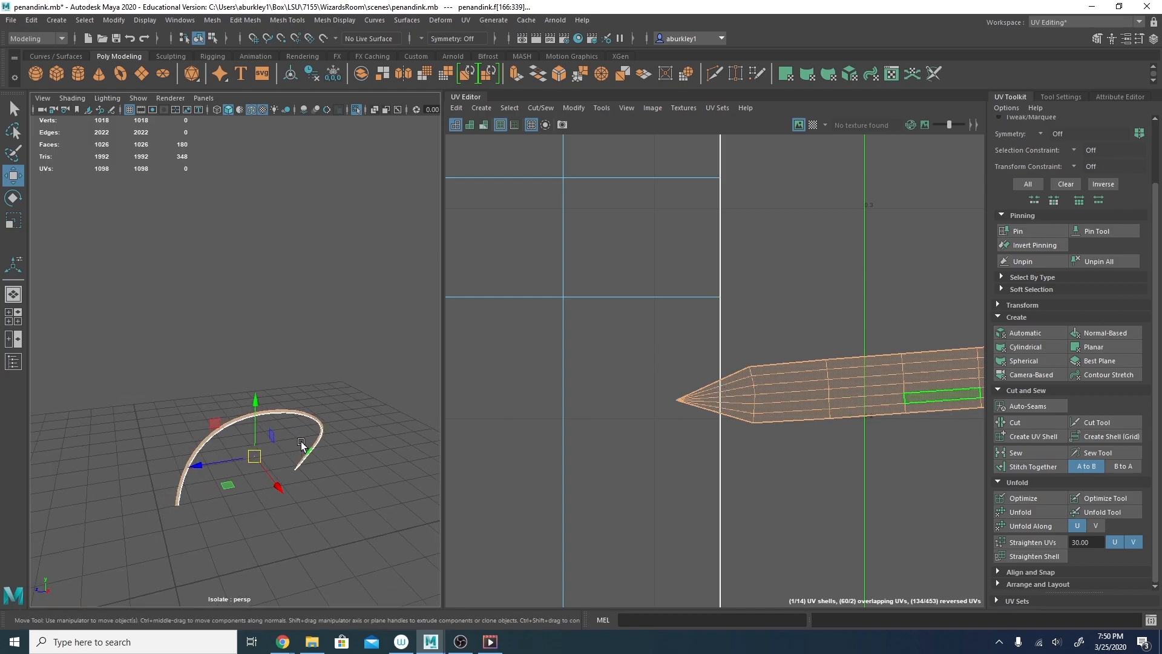
{"action": "key", "text": "ctrl+1"}
{"action": "middle_click_drag", "start_coordinate": [235, 499], "coordinate": [272, 403], "text": "alt"}
{"action": "right_click_drag", "start_coordinate": [221, 399], "coordinate": [258, 397], "text": "alt"}
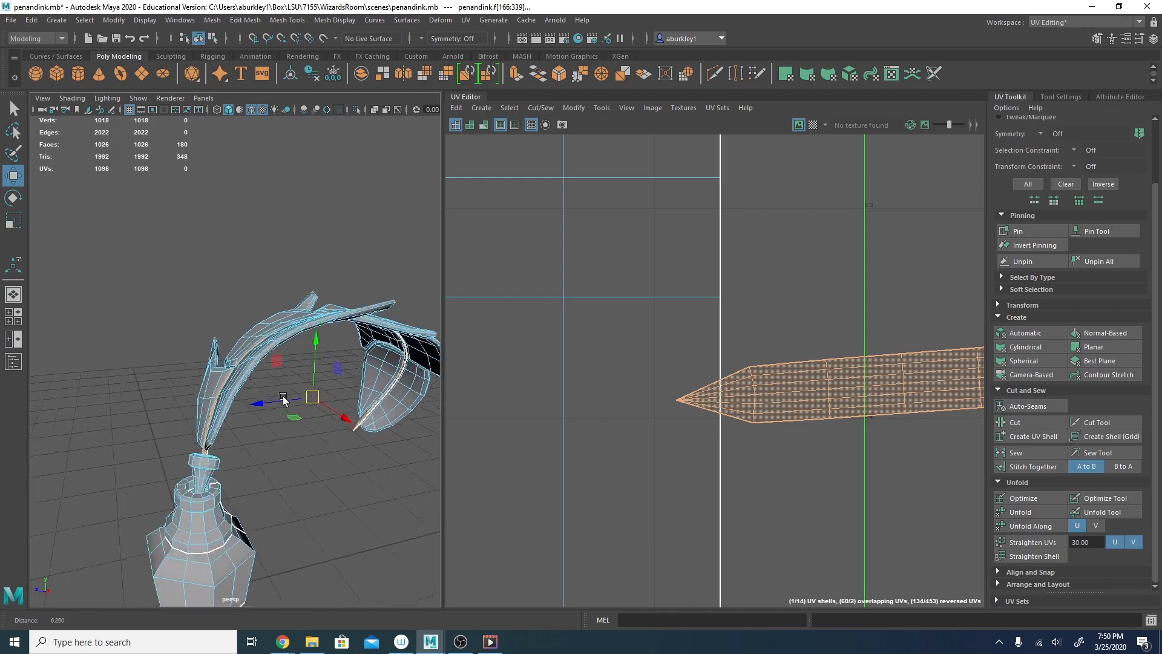
{"action": "left_click_drag", "start_coordinate": [258, 397], "coordinate": [404, 413], "text": "alt"}
{"action": "double_click", "coordinate": [263, 447]}
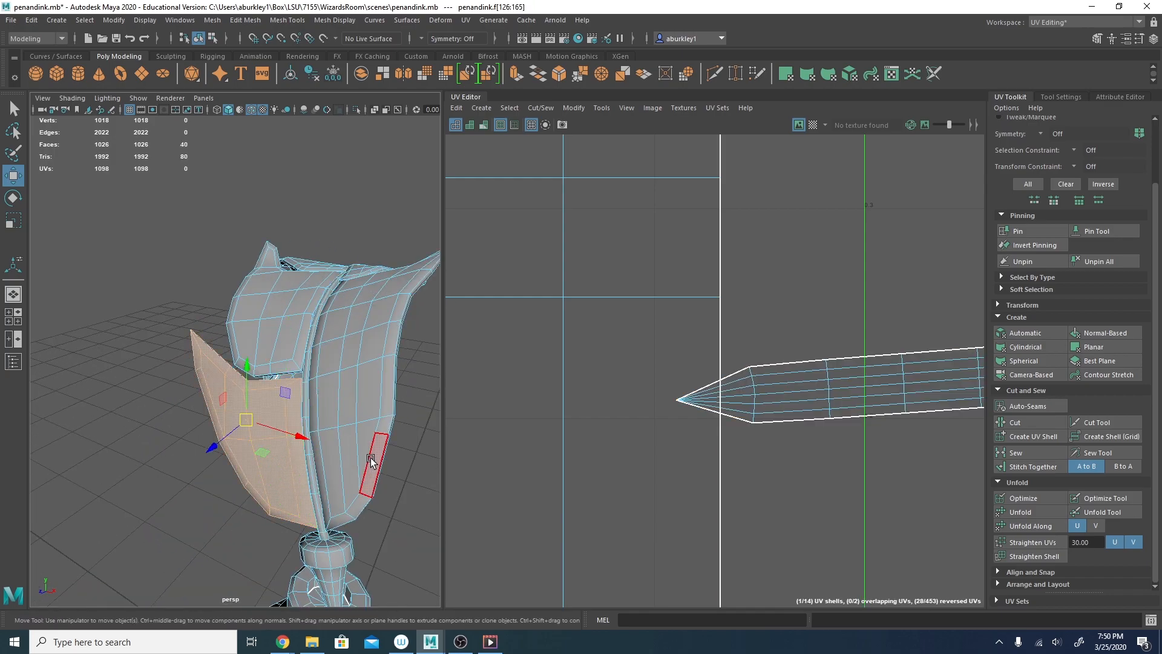
{"action": "right_click_drag", "start_coordinate": [330, 309], "coordinate": [375, 285]}
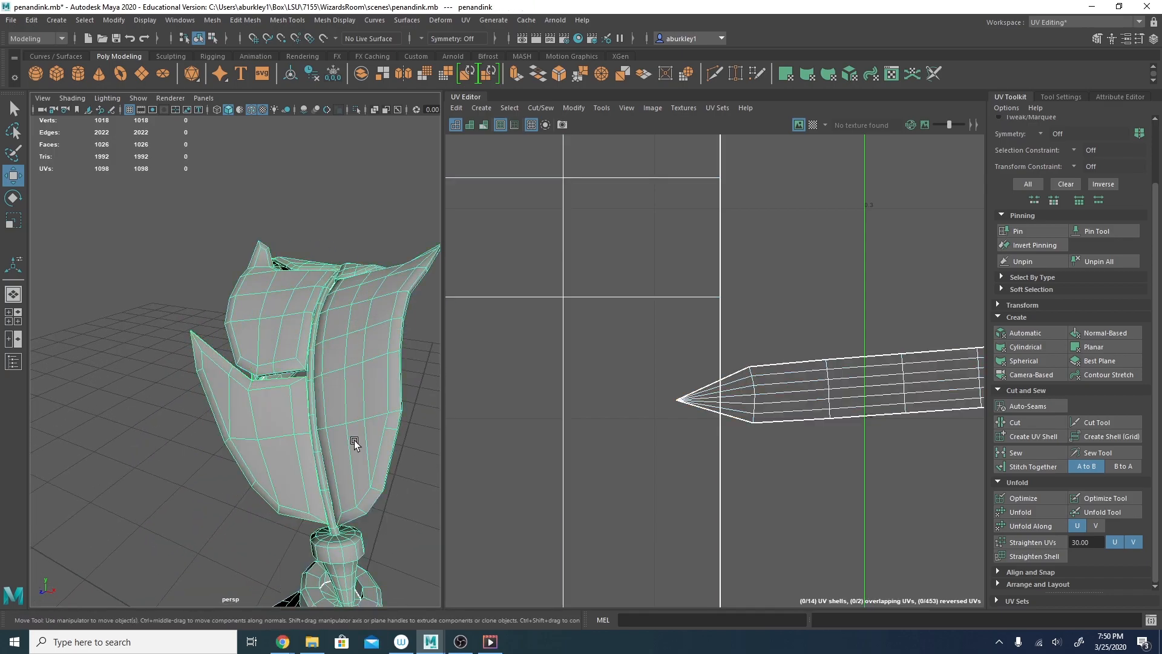
{"action": "right_click_drag", "start_coordinate": [351, 455], "coordinate": [351, 342]}
{"action": "double_click", "coordinate": [342, 449]}
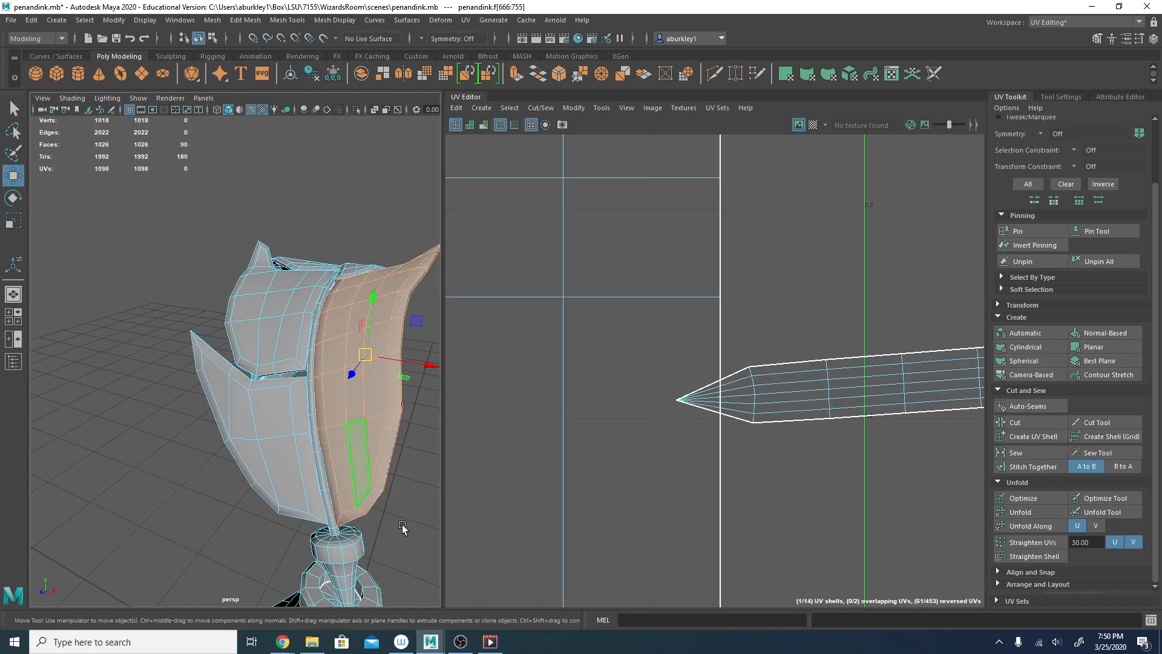
Select all faces of the model, deselect the ink bottle's shells, and isolate the quill in the 3D view.
{"action": "right_click_drag", "start_coordinate": [397, 524], "coordinate": [280, 494], "text": "alt"}
{"action": "left_click_drag", "start_coordinate": [280, 494], "coordinate": [244, 488], "text": "alt"}
{"action": "left_click_drag", "start_coordinate": [160, 298], "coordinate": [389, 526]}
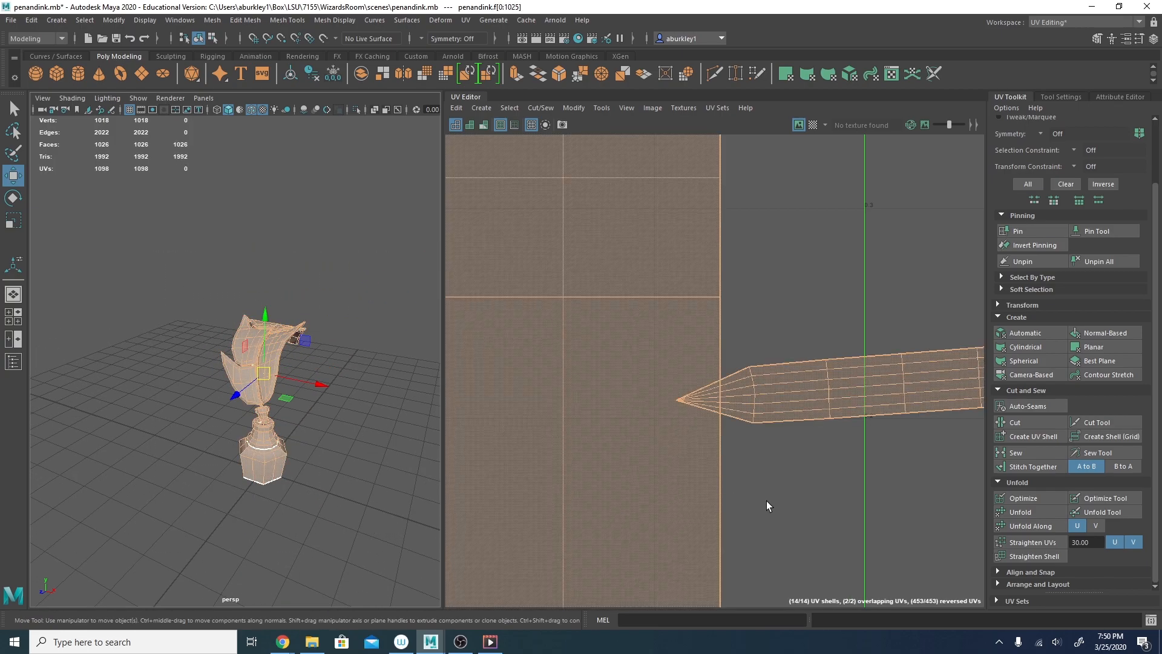
{"action": "key", "text": "f"}
{"action": "left_click_drag", "start_coordinate": [503, 434], "coordinate": [652, 580], "text": "ctrl"}
{"action": "left_click_drag", "start_coordinate": [687, 420], "coordinate": [678, 521], "text": "ctrl"}
{"action": "left_click_drag", "start_coordinate": [351, 482], "coordinate": [316, 453], "text": "alt"}
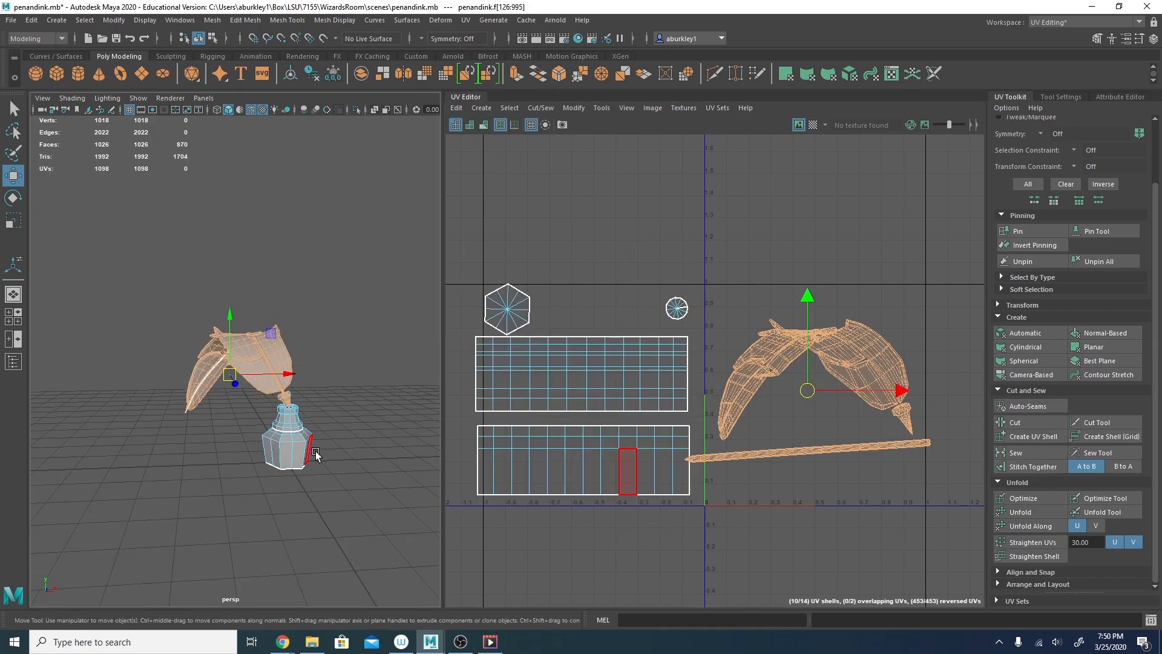
{"action": "key", "text": "ctrl+1"}
Select a connected line of edges from the quill shaft's base across the pen holder's top face and over its rim.
{"action": "right_click_drag", "start_coordinate": [257, 407], "coordinate": [384, 490], "text": "alt"}
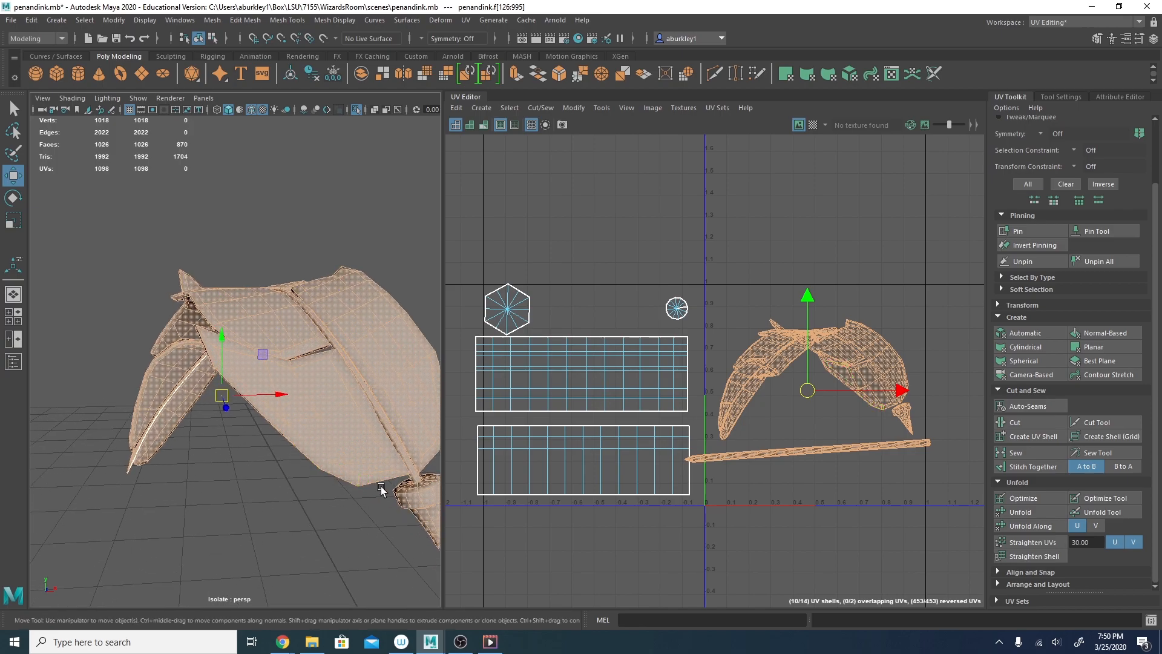
{"action": "left_click_drag", "start_coordinate": [383, 490], "coordinate": [208, 446], "text": "alt"}
{"action": "right_click_drag", "start_coordinate": [208, 446], "coordinate": [321, 488], "text": "alt"}
{"action": "middle_click_drag", "start_coordinate": [321, 488], "coordinate": [284, 404], "text": "alt"}
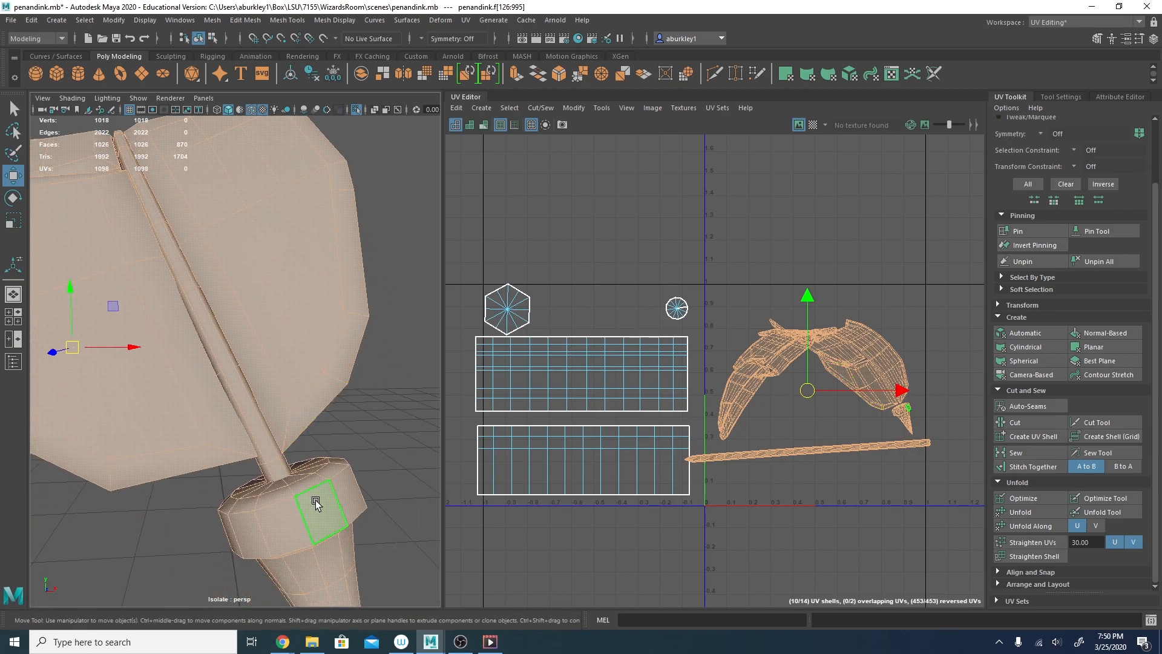
{"action": "right_click_drag", "start_coordinate": [315, 498], "coordinate": [331, 507], "text": "alt"}
{"action": "right_click", "coordinate": [317, 499]}
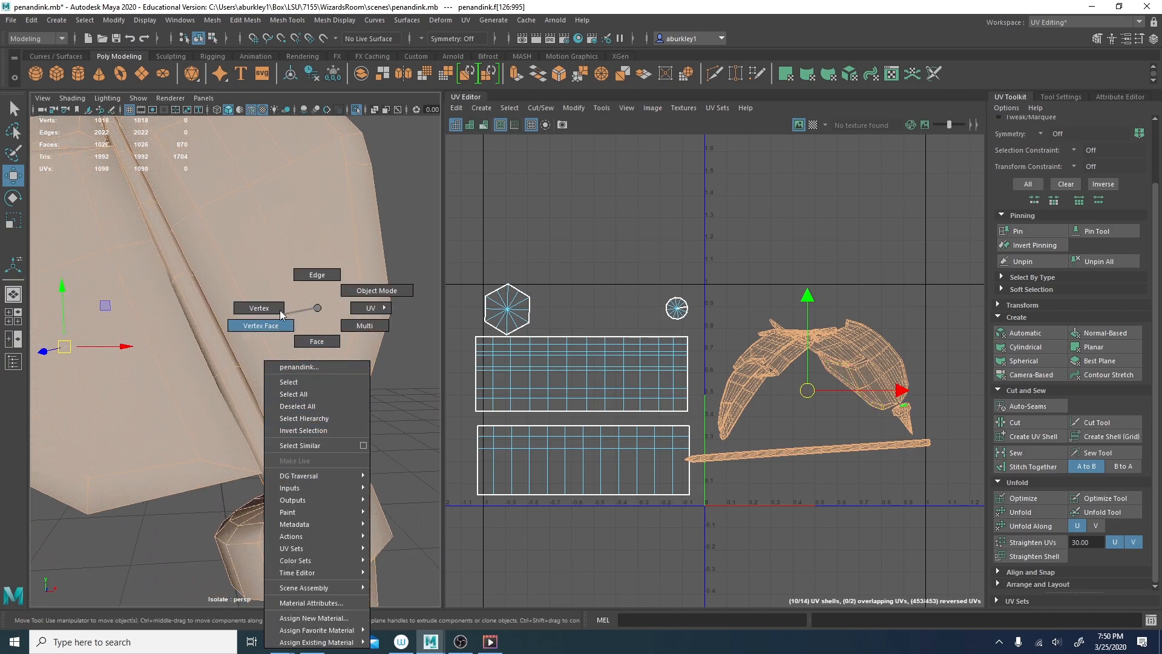
{"action": "left_click", "coordinate": [317, 342]}
{"action": "left_click_drag", "start_coordinate": [304, 532], "coordinate": [538, 447], "text": "alt"}
{"action": "right_click_drag", "start_coordinate": [160, 371], "coordinate": [276, 372], "text": "alt"}
{"action": "right_click", "coordinate": [302, 294]}
{"action": "right_click_drag", "start_coordinate": [302, 325], "coordinate": [302, 325]}
{"action": "right_click_drag", "start_coordinate": [291, 274], "coordinate": [292, 243]}
{"action": "left_click", "coordinate": [296, 280]}
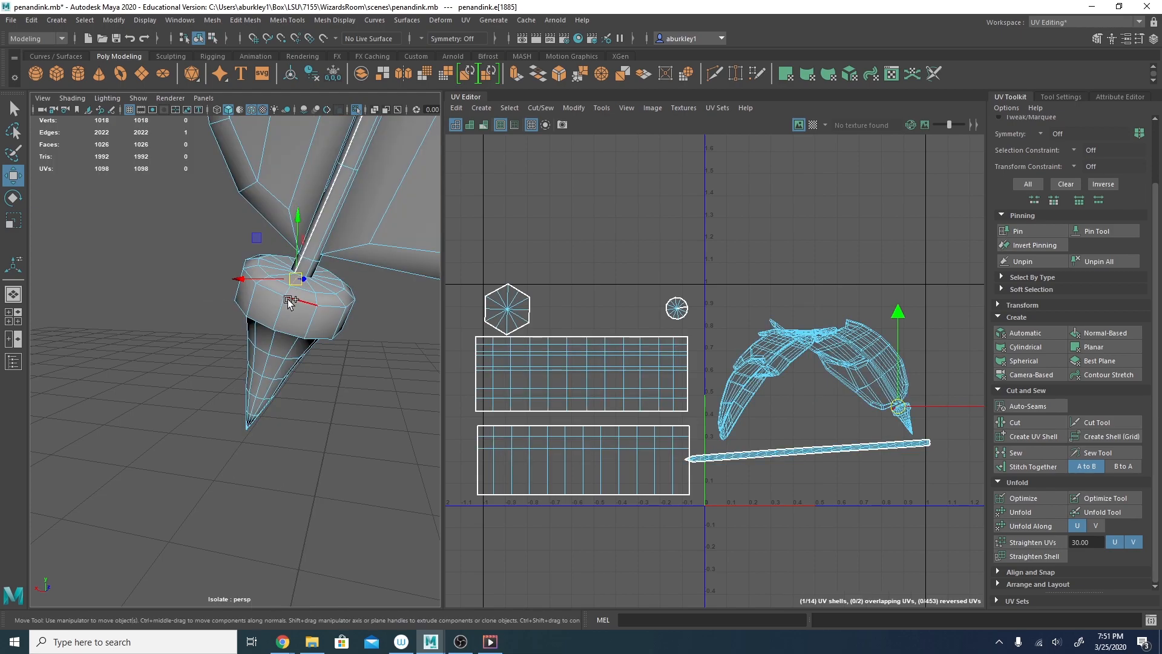
{"action": "left_click", "coordinate": [287, 295], "text": "shift"}
{"action": "left_click", "coordinate": [280, 307], "text": "shift"}
Extend the edge selection down the pen holder's cone to its pointed tip and cut the UVs along it.
{"action": "left_click_drag", "start_coordinate": [269, 350], "coordinate": [249, 505], "text": "alt"}
{"action": "left_click_drag", "start_coordinate": [208, 453], "coordinate": [328, 359], "text": "alt"}
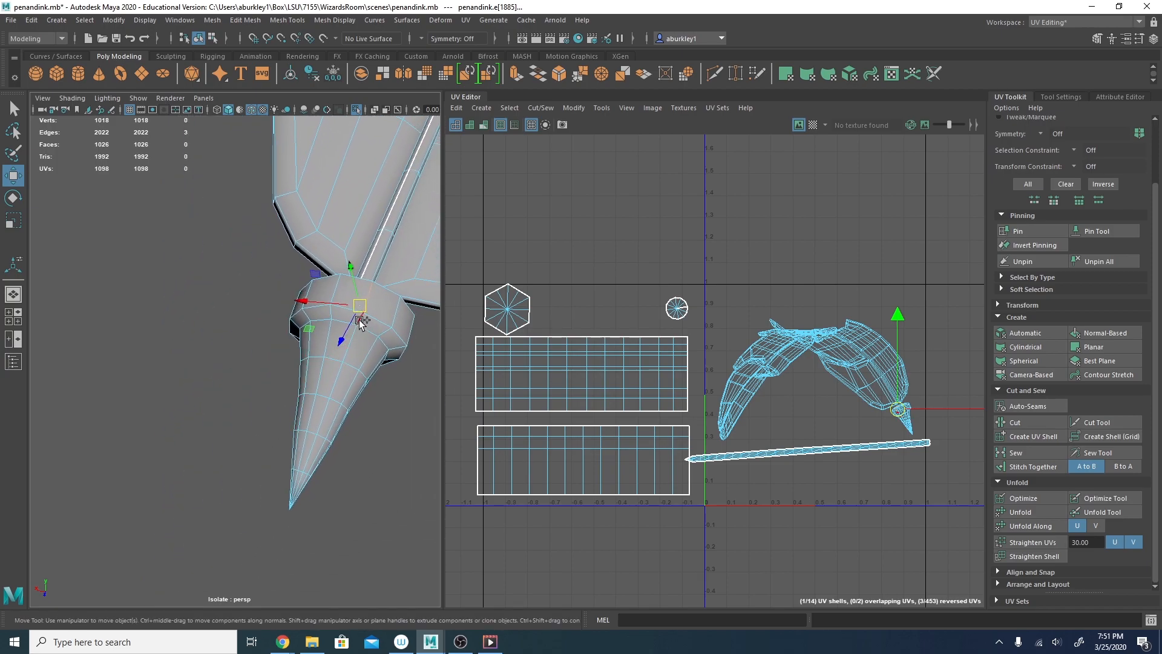
{"action": "left_click", "coordinate": [329, 383], "text": "shift"}
{"action": "left_click", "coordinate": [326, 407], "text": "shift"}
{"action": "left_click", "coordinate": [316, 435], "text": "shift"}
{"action": "left_click", "coordinate": [309, 458], "text": "shift"}
{"action": "left_click", "coordinate": [295, 492], "text": "shift"}
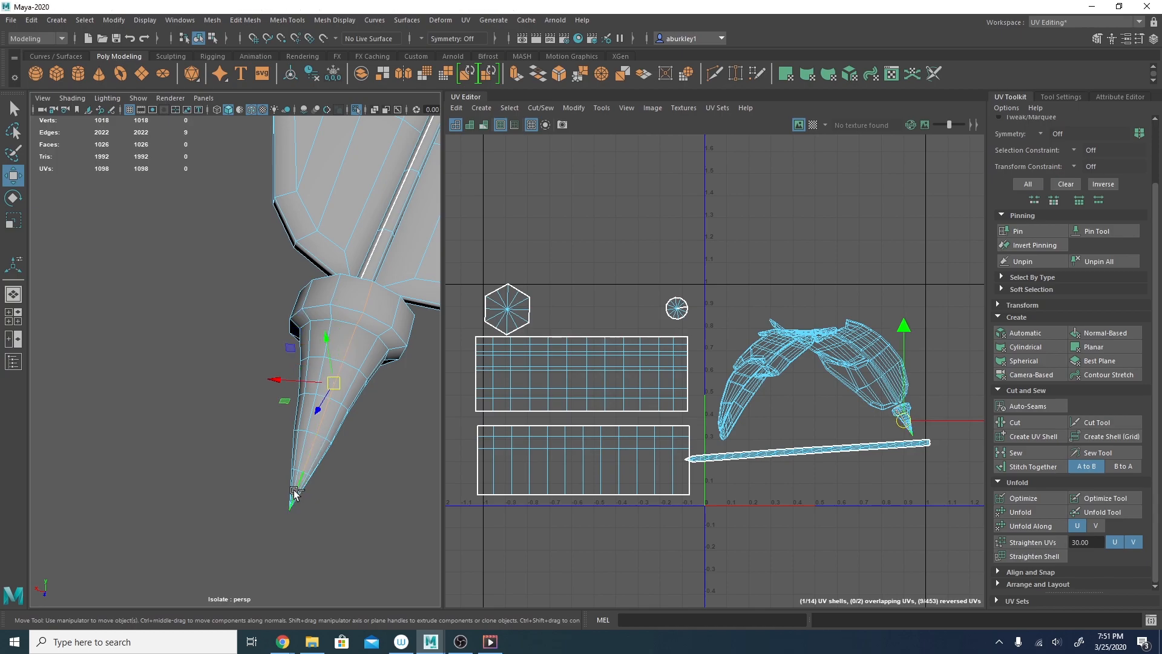
{"action": "left_click", "coordinate": [1046, 420]}
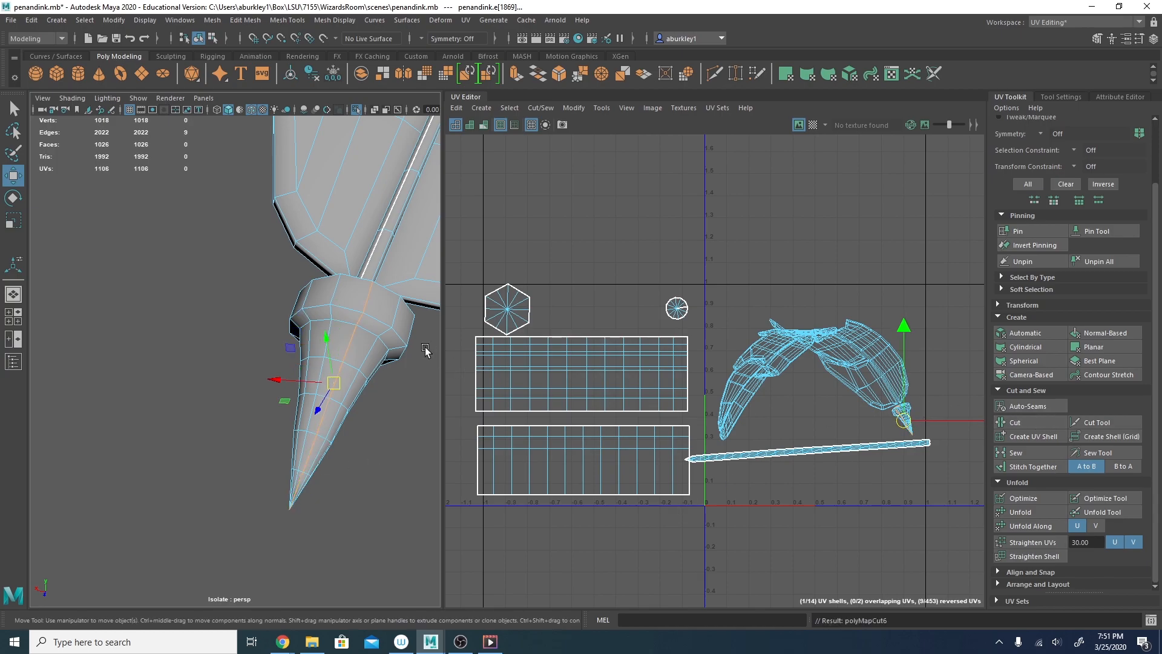
Select all UVs of the pen holder's shell and unfold it.
{"action": "scroll", "coordinate": [910, 416], "scroll_direction": "up", "scroll_amount": 6}
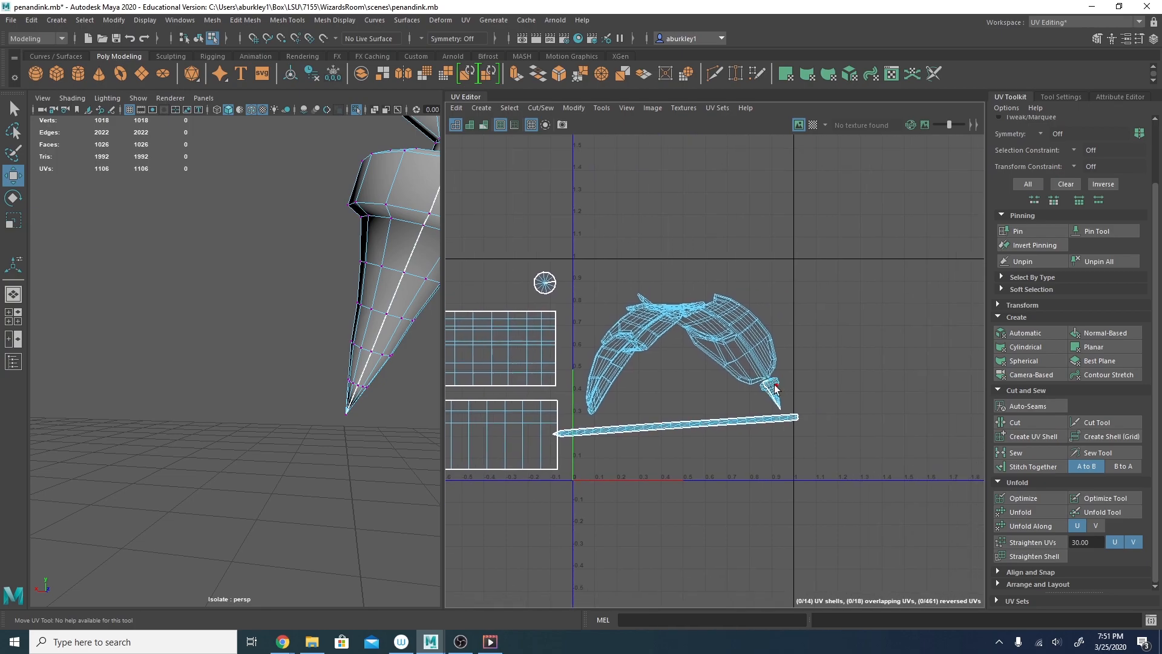
{"action": "right_click_drag", "start_coordinate": [865, 391], "coordinate": [914, 394]}
{"action": "double_click", "coordinate": [896, 388]}
{"action": "middle_click_drag", "start_coordinate": [887, 398], "coordinate": [715, 399], "text": "alt"}
{"action": "right_click_drag", "start_coordinate": [602, 391], "coordinate": [830, 408], "text": "alt"}
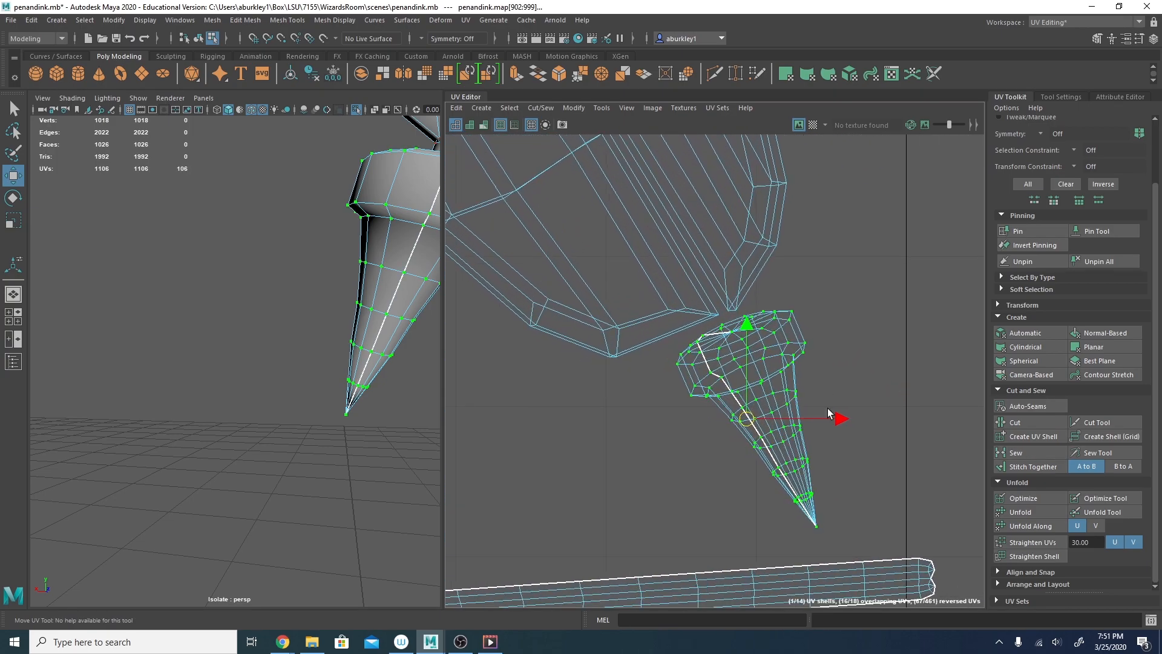
{"action": "middle_click_drag", "start_coordinate": [829, 408], "coordinate": [779, 401], "text": "alt"}
{"action": "left_click", "coordinate": [1021, 512]}
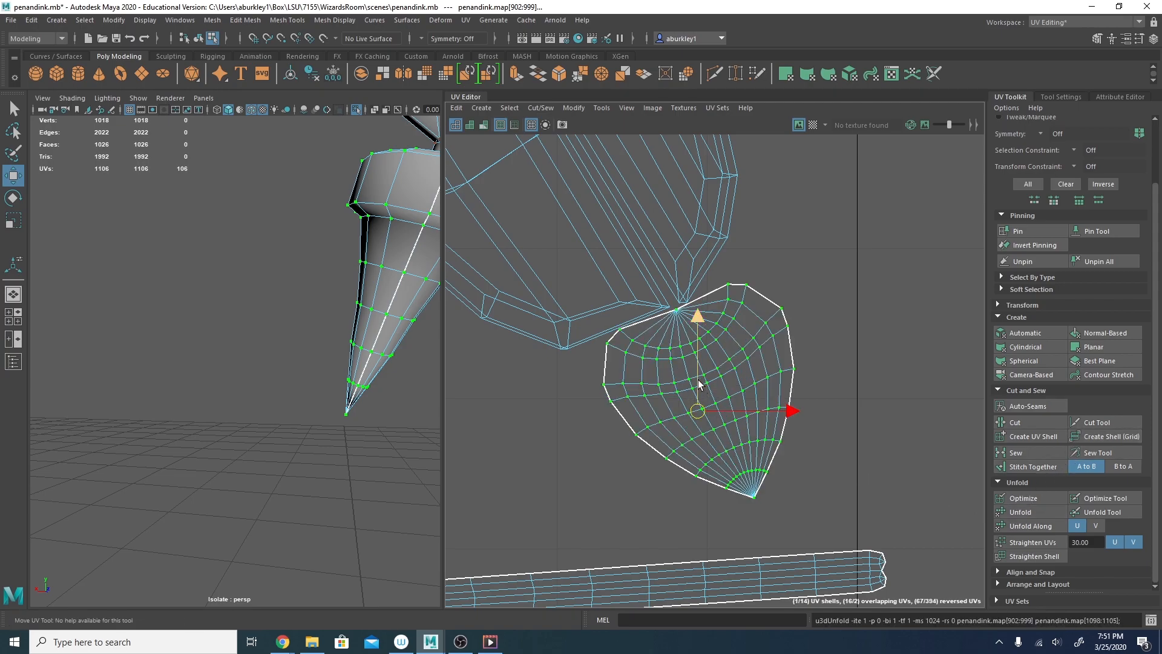
Select the edge loop around the pen holder's top face and cut the UVs along it to separate the cap.
{"action": "left_click_drag", "start_coordinate": [355, 258], "coordinate": [264, 321], "text": "alt"}
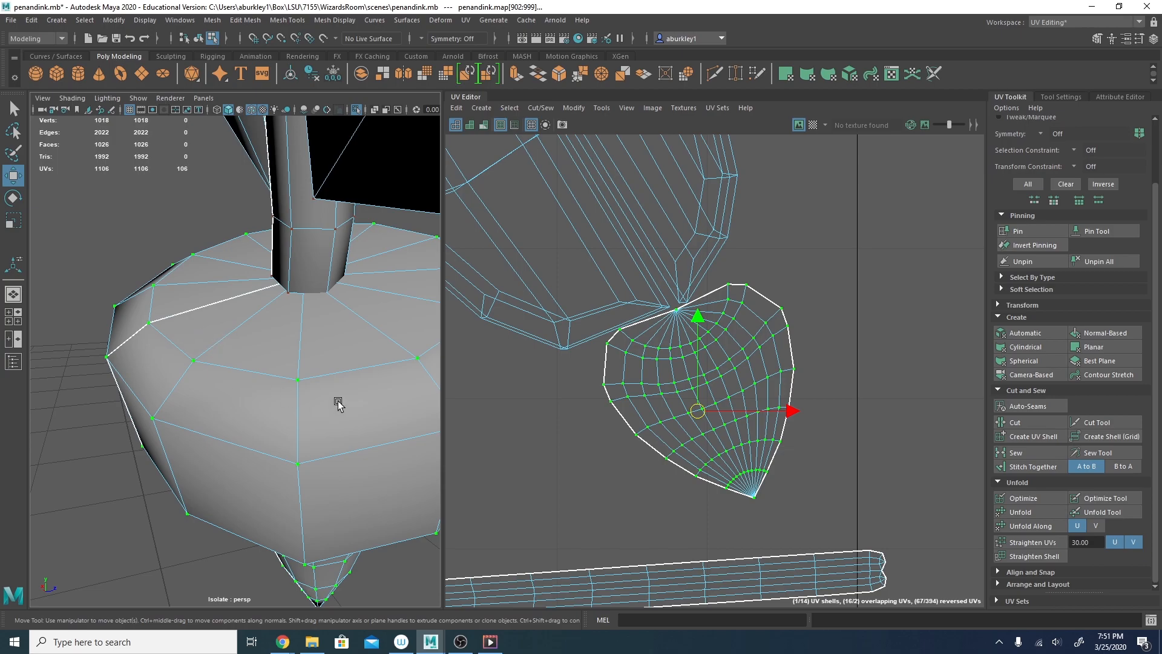
{"action": "right_click_drag", "start_coordinate": [640, 329], "coordinate": [636, 318]}
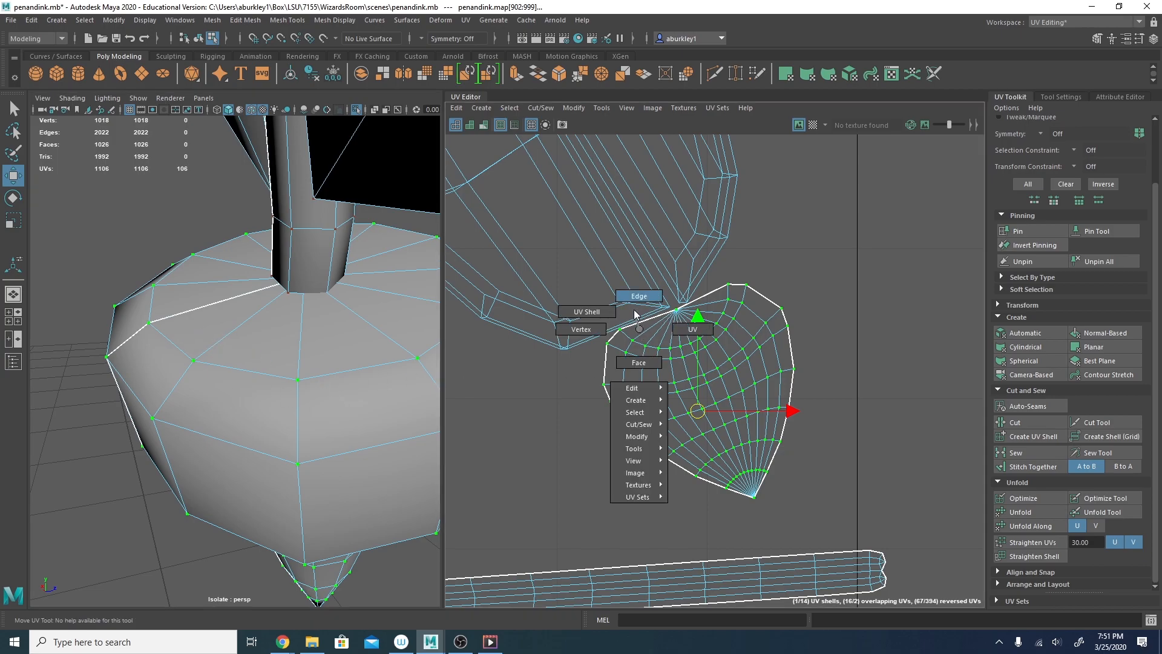
{"action": "right_click_drag", "start_coordinate": [634, 314], "coordinate": [634, 313]}
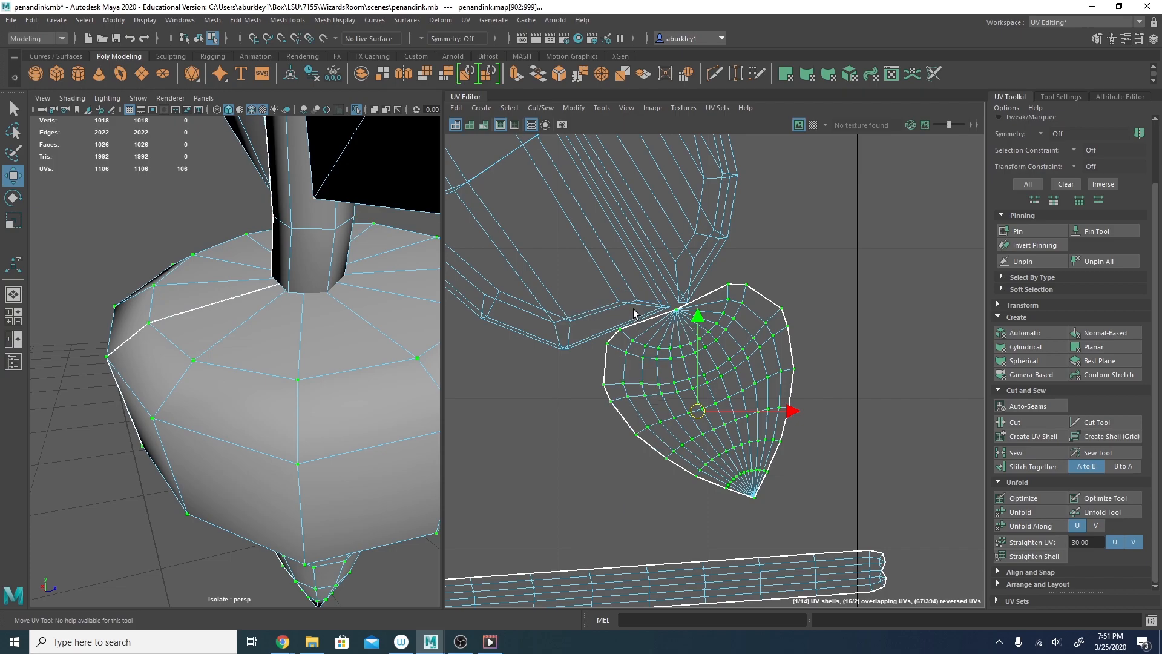
{"action": "left_click_drag", "start_coordinate": [200, 340], "coordinate": [233, 354], "text": "alt"}
{"action": "right_click_drag", "start_coordinate": [239, 371], "coordinate": [240, 280]}
{"action": "left_click", "coordinate": [246, 378]}
{"action": "double_click", "coordinate": [213, 338], "text": "shift"}
{"action": "scroll", "coordinate": [291, 407], "scroll_direction": "down", "scroll_amount": 5}
{"action": "left_click_drag", "start_coordinate": [280, 382], "coordinate": [273, 345], "text": "alt"}
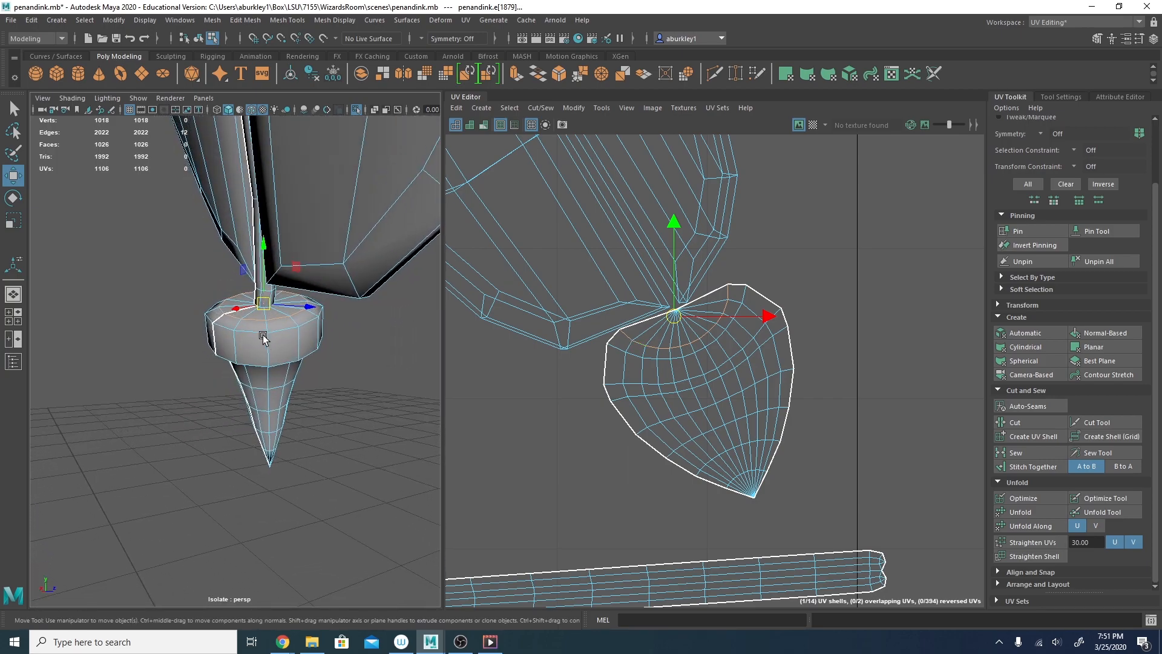
{"action": "right_click_drag", "start_coordinate": [285, 333], "coordinate": [356, 324], "text": "alt"}
{"action": "mouse_move", "coordinate": [356, 324]}
{"action": "left_mouse_down", "text": "alt"}
{"action": "mouse_move", "coordinate": [368, 312]}
{"action": "mouse_move", "coordinate": [347, 310]}
{"action": "left_mouse_up", "text": "alt"}
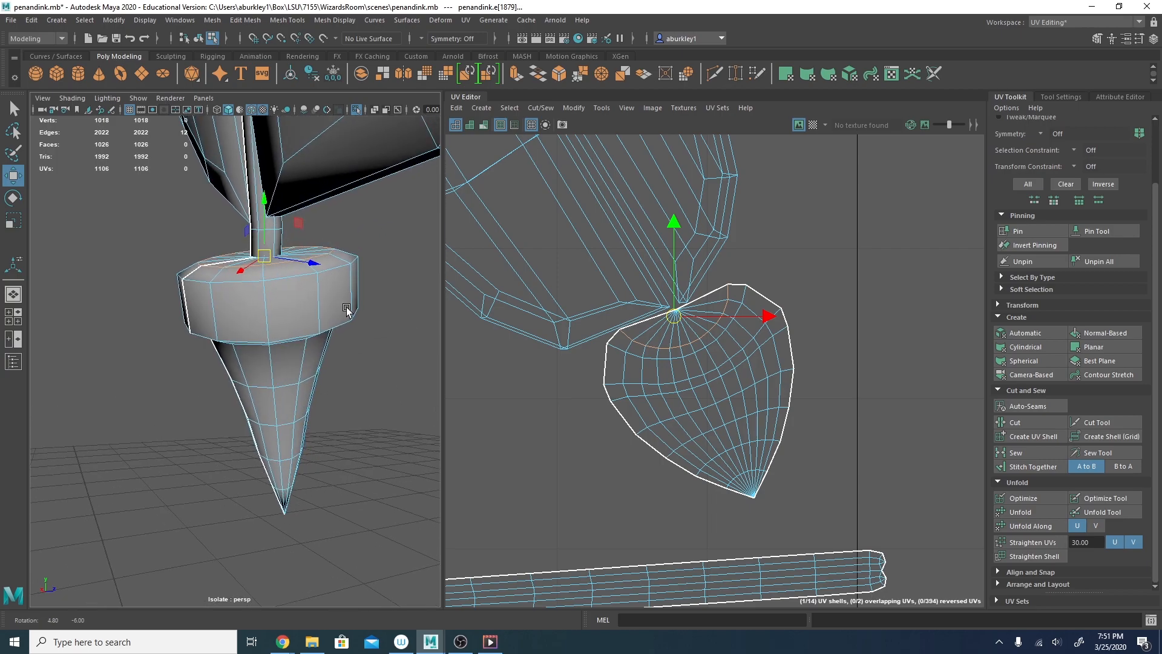
{"action": "left_click", "coordinate": [1023, 422]}
Unfold the pen holder's cone shell, then rotate it upright with the tip pointing down and place it below the cap shell.
{"action": "right_click", "coordinate": [676, 334]}
{"action": "right_click_drag", "start_coordinate": [676, 334], "coordinate": [690, 332]}
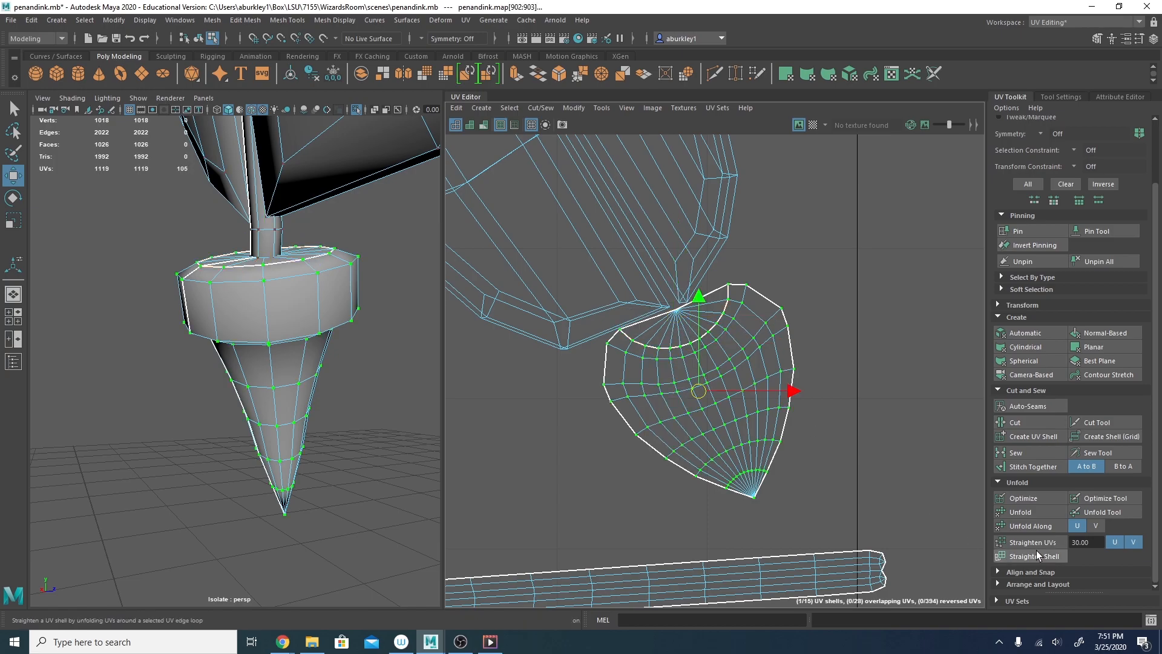
{"action": "left_click", "coordinate": [1042, 510]}
{"action": "key", "text": "e"}
{"action": "left_click_drag", "start_coordinate": [783, 361], "coordinate": [743, 431]}
{"action": "key", "text": "w"}
Unfold the pen holder's cap shell and move it sideways clear of the feather shells.
{"action": "left_click_drag", "start_coordinate": [365, 394], "coordinate": [329, 310], "text": "alt"}
{"action": "left_click", "coordinate": [680, 329]}
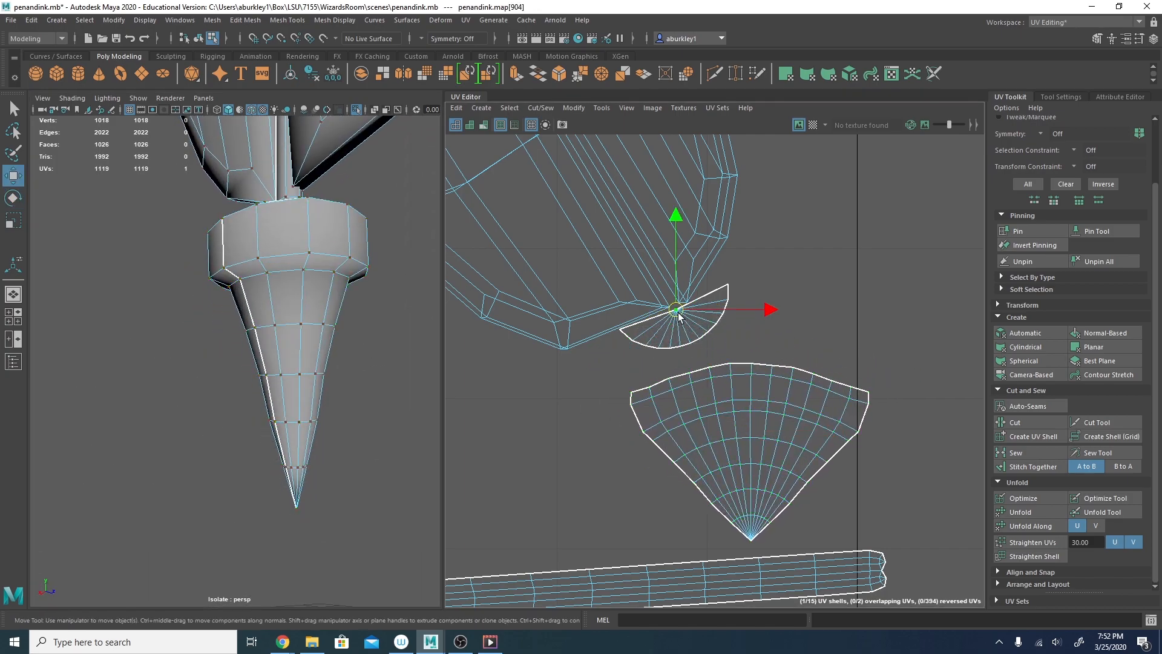
{"action": "left_click", "coordinate": [1033, 512]}
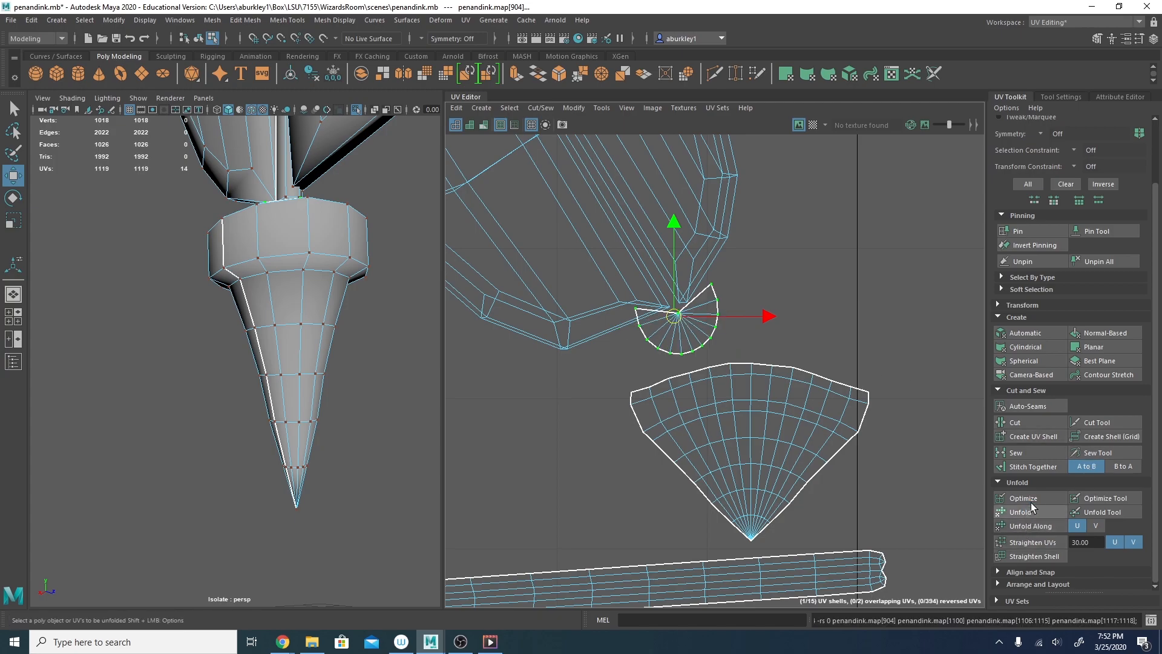
{"action": "left_click_drag", "start_coordinate": [675, 315], "coordinate": [782, 313]}
Sew the two open radial edges of the cap shell together with the Sew Tool.
{"action": "right_click_drag", "start_coordinate": [748, 296], "coordinate": [940, 355], "text": "alt"}
{"action": "middle_click_drag", "start_coordinate": [852, 319], "coordinate": [804, 343], "text": "alt"}
{"action": "right_click", "coordinate": [792, 292]}
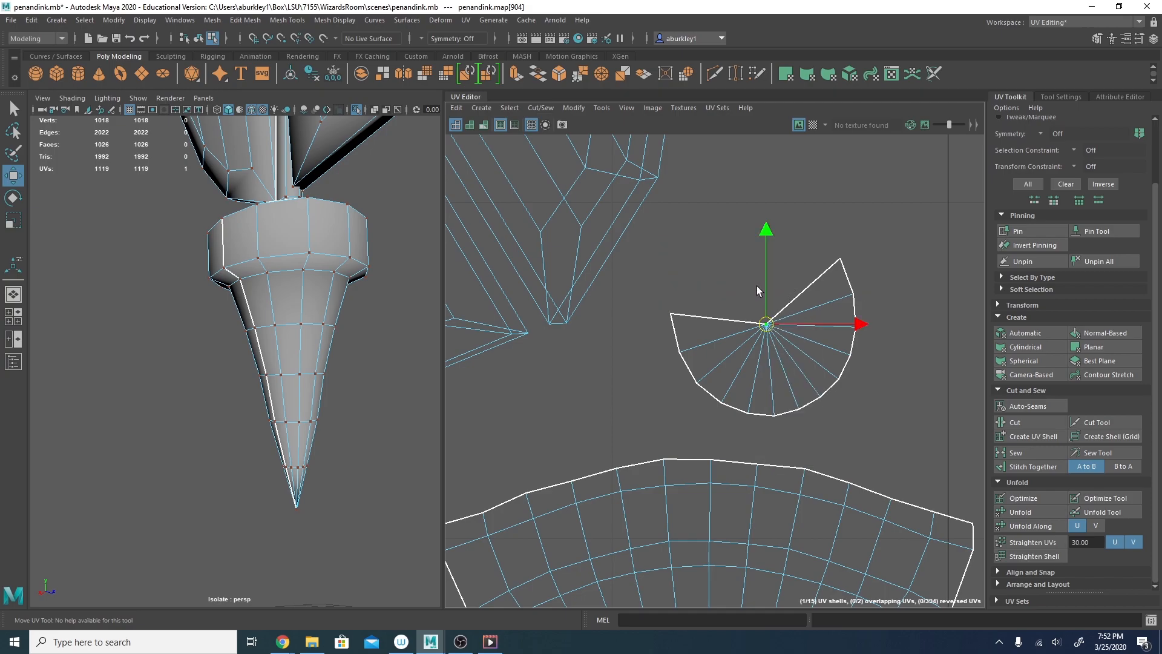
{"action": "right_click_drag", "start_coordinate": [738, 310], "coordinate": [734, 265]}
{"action": "left_click", "coordinate": [718, 312]}
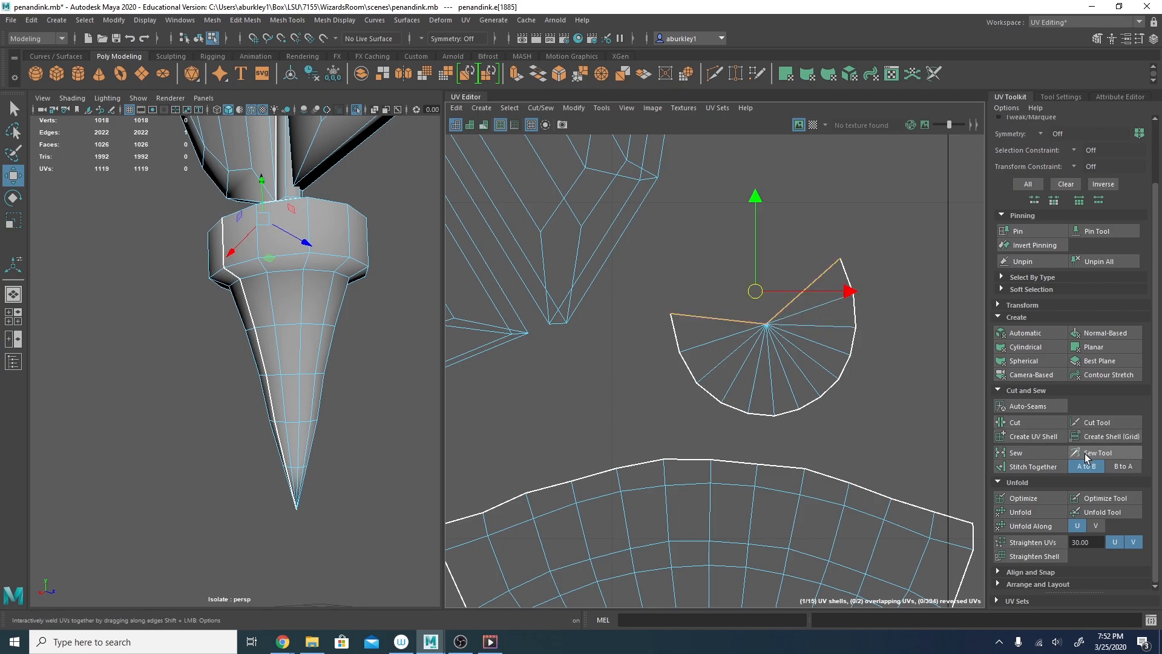
{"action": "left_click", "coordinate": [1107, 452]}
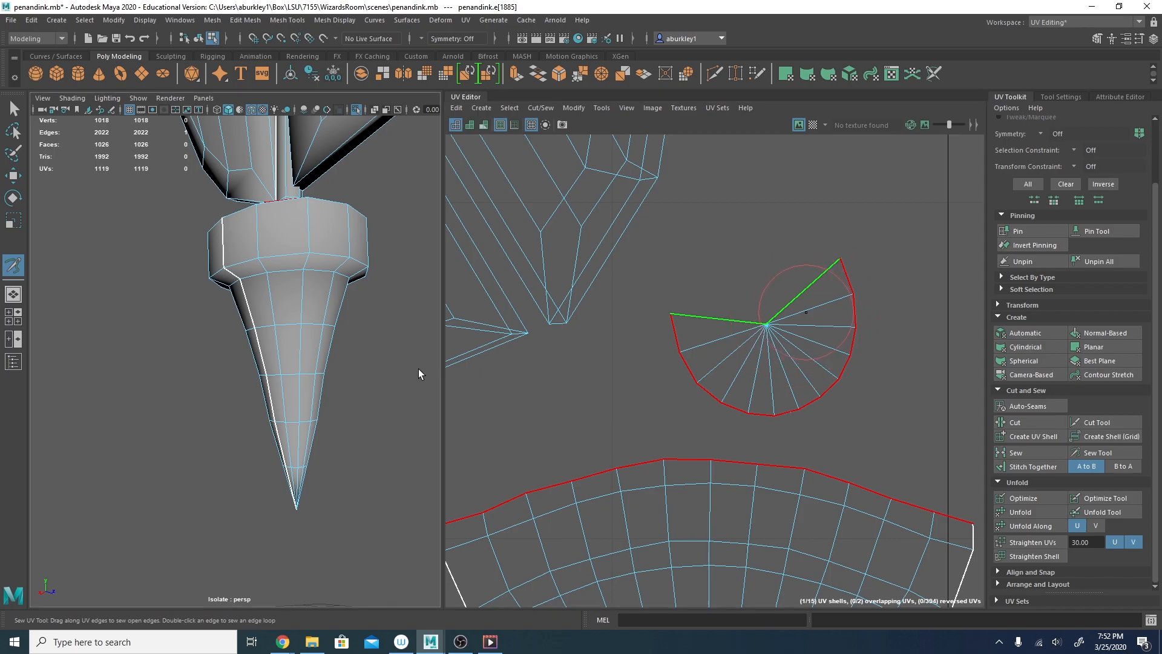
{"action": "mouse_move", "coordinate": [683, 299]}
{"action": "left_mouse_down"}
{"action": "mouse_move", "coordinate": [770, 328]}
{"action": "mouse_move", "coordinate": [761, 319]}
{"action": "left_mouse_up"}
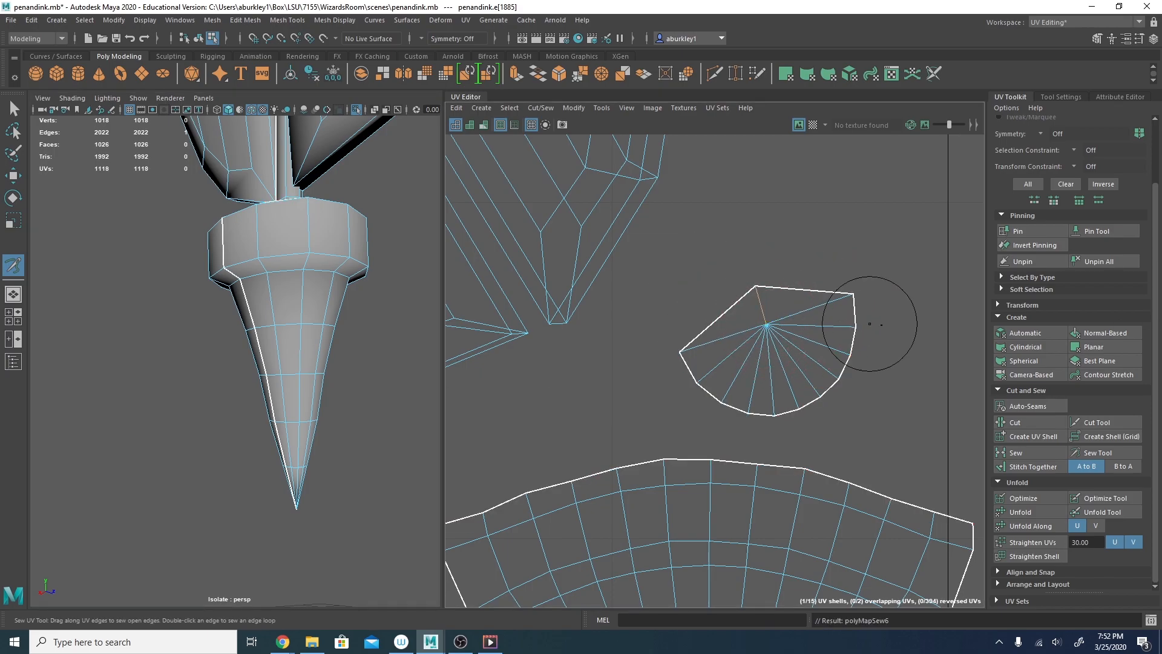
Select all UVs of the sewn cap shell and unfold it again into a round shape.
{"action": "key", "text": "w"}
{"action": "right_click", "coordinate": [770, 339]}
{"action": "right_click_drag", "start_coordinate": [778, 339], "coordinate": [833, 338]}
{"action": "double_click", "coordinate": [798, 338]}
{"action": "left_click", "coordinate": [1028, 513]}
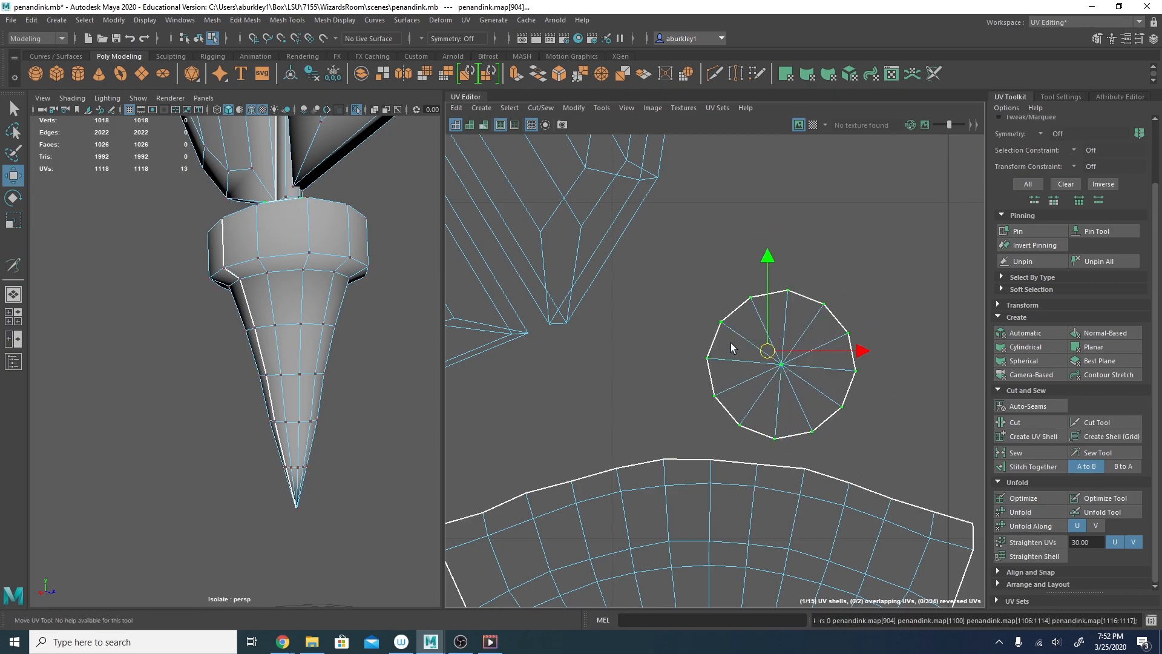
Select all faces of the long feather vane section beside the shaft and isolate it in the 3D view.
{"action": "right_click_drag", "start_coordinate": [775, 400], "coordinate": [584, 386], "text": "alt"}
{"action": "middle_click_drag", "start_coordinate": [726, 362], "coordinate": [722, 251], "text": "alt"}
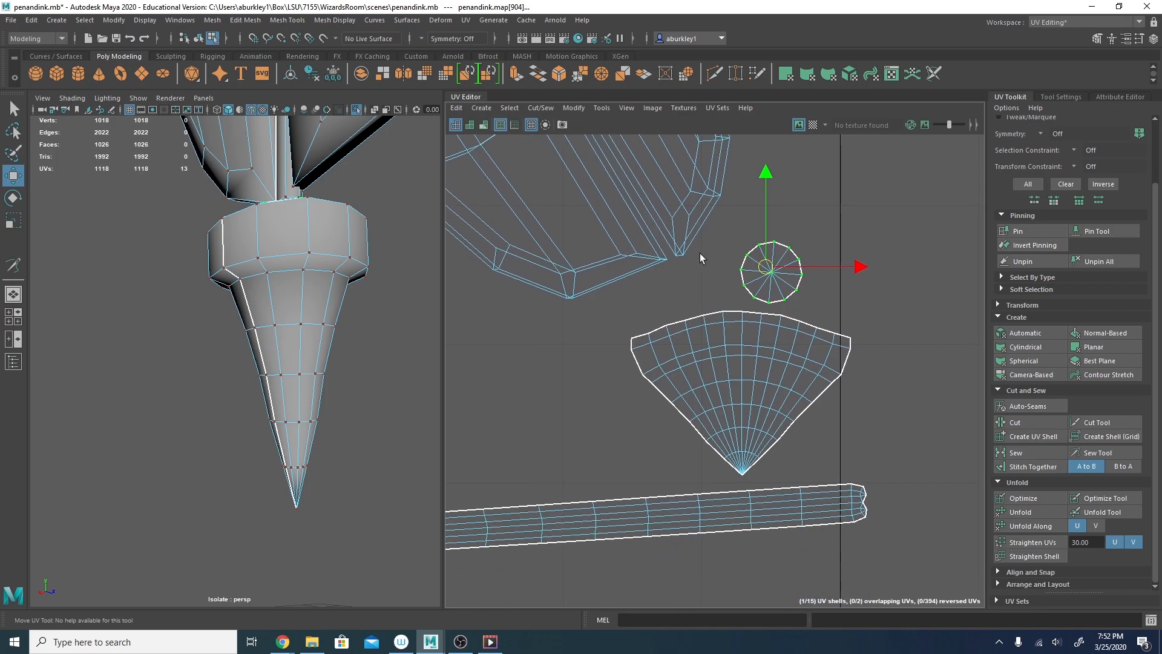
{"action": "left_click_drag", "start_coordinate": [381, 249], "coordinate": [224, 306], "text": "alt"}
{"action": "left_click_drag", "start_coordinate": [330, 267], "coordinate": [217, 301], "text": "alt"}
{"action": "right_click_drag", "start_coordinate": [217, 301], "coordinate": [217, 333]}
{"action": "scroll", "coordinate": [531, 311], "scroll_direction": "down", "scroll_amount": 8}
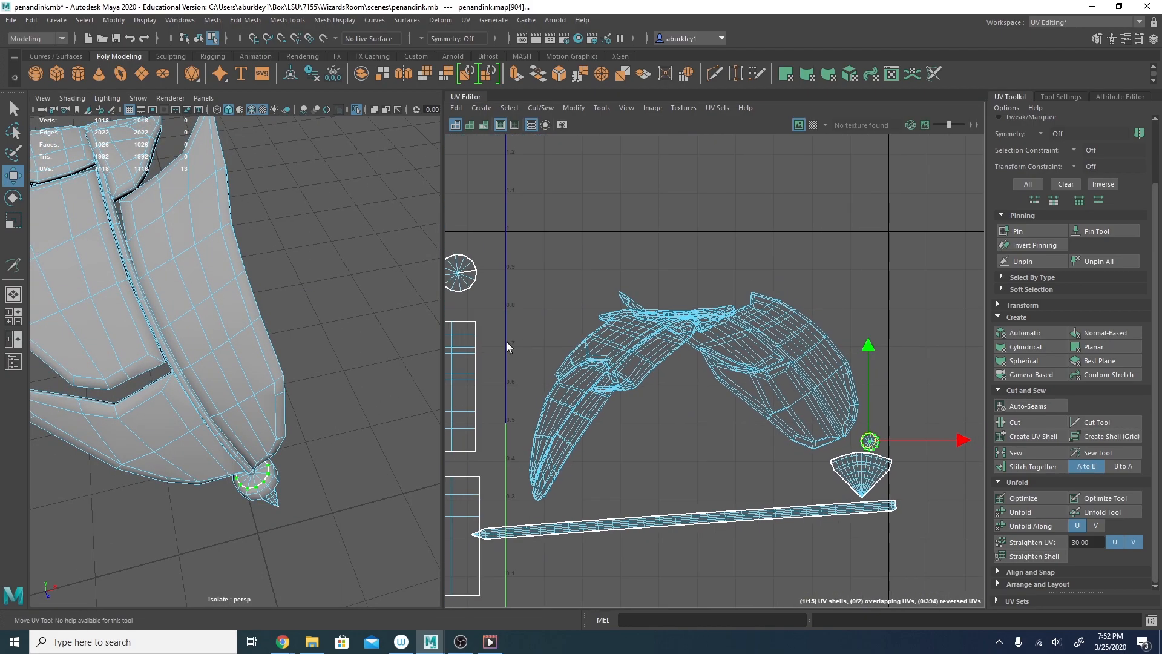
{"action": "left_click_drag", "start_coordinate": [322, 274], "coordinate": [231, 257], "text": "alt"}
{"action": "right_click_drag", "start_coordinate": [215, 301], "coordinate": [246, 282]}
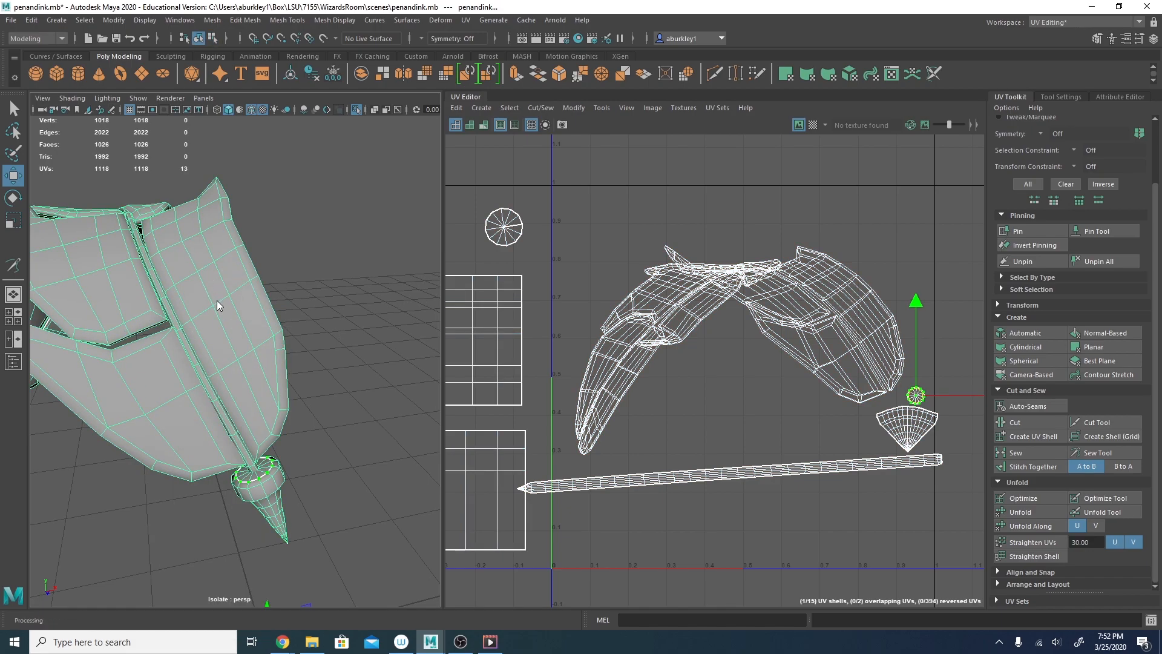
{"action": "right_click_drag", "start_coordinate": [216, 300], "coordinate": [220, 319]}
{"action": "double_click", "coordinate": [221, 318]}
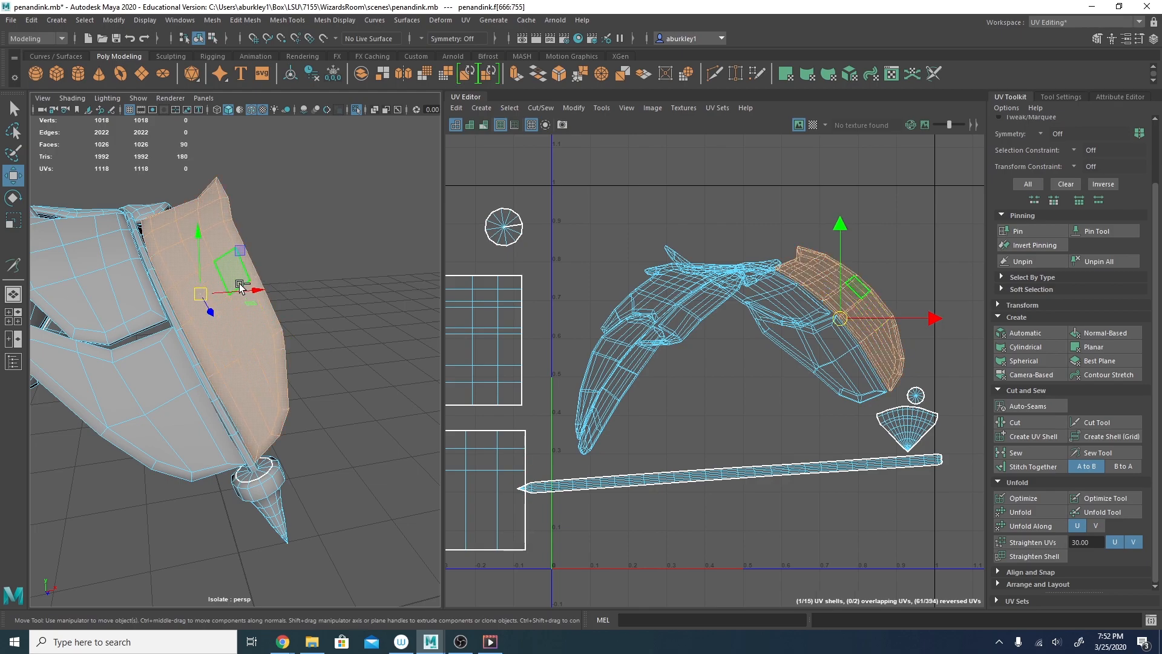
{"action": "key", "text": "ctrl+1"}
{"action": "key", "text": "ctrl+1"}
Select the edge loop around the vane section's rim, deselect the edges along one long side, and cut the remaining edges.
{"action": "left_click_drag", "start_coordinate": [232, 287], "coordinate": [340, 276], "text": "alt"}
{"action": "right_click_drag", "start_coordinate": [341, 278], "coordinate": [337, 236]}
{"action": "double_click", "coordinate": [316, 295]}
{"action": "left_click_drag", "start_coordinate": [316, 295], "coordinate": [176, 337], "text": "alt"}
{"action": "left_click_drag", "start_coordinate": [325, 272], "coordinate": [239, 276], "text": "alt"}
{"action": "left_click", "coordinate": [128, 180], "text": "ctrl"}
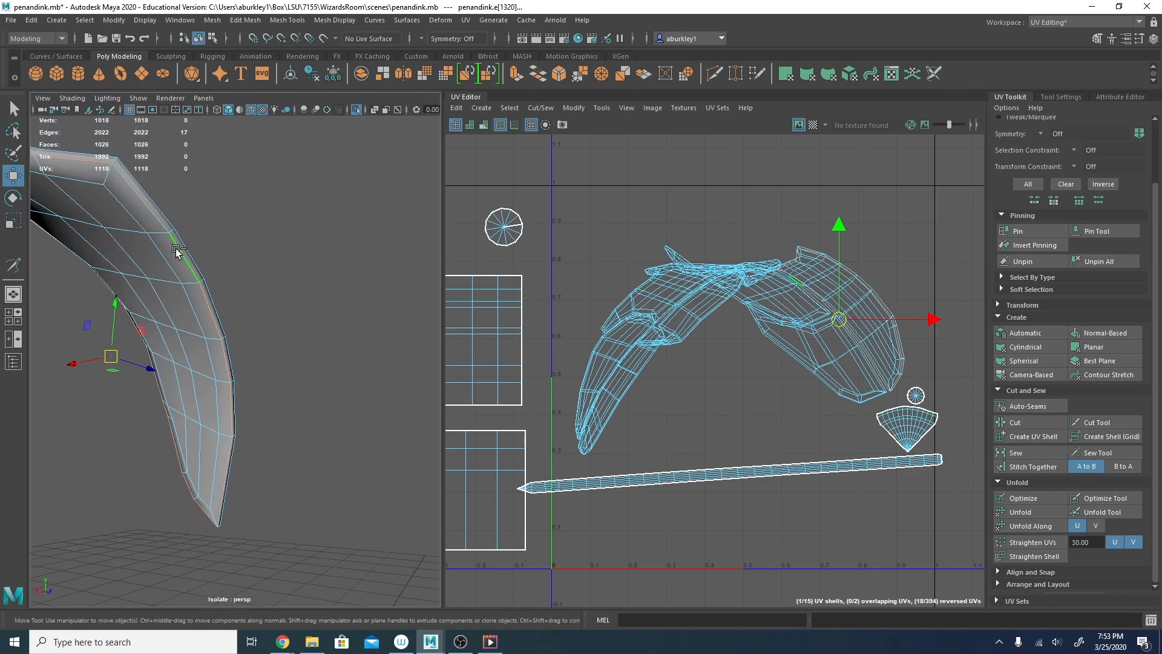
{"action": "left_click", "coordinate": [224, 361], "text": "ctrl"}
{"action": "left_click", "coordinate": [224, 463], "text": "ctrl"}
{"action": "left_click_drag", "start_coordinate": [223, 472], "coordinate": [285, 448], "text": "alt"}
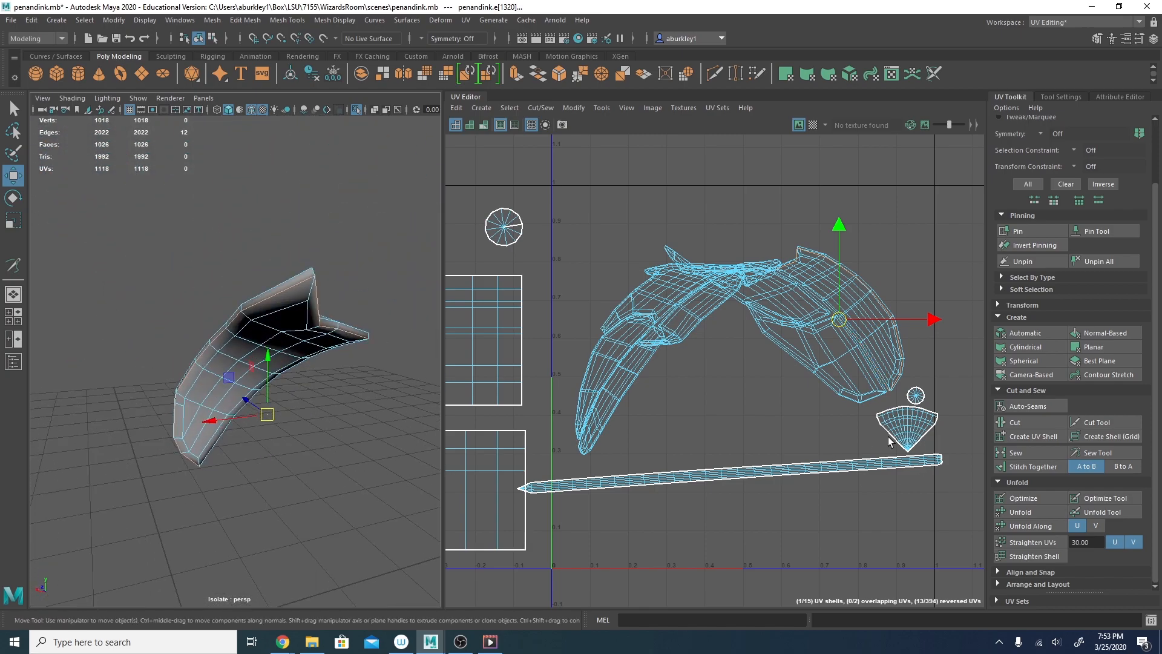
{"action": "left_click", "coordinate": [1015, 423]}
Select all faces of the isolated vane section and move its UV shell up, clear of the other feather shells.
{"action": "right_click_drag", "start_coordinate": [291, 307], "coordinate": [288, 339]}
{"action": "double_click", "coordinate": [288, 337]}
{"action": "left_click_drag", "start_coordinate": [841, 317], "coordinate": [867, 209]}
Select all UVs of the separated vane shell and unfold it.
{"action": "middle_click_drag", "start_coordinate": [867, 223], "coordinate": [552, 343], "text": "alt"}
{"action": "right_click_drag", "start_coordinate": [552, 342], "coordinate": [736, 349], "text": "alt"}
{"action": "middle_click_drag", "start_coordinate": [736, 348], "coordinate": [841, 365], "text": "alt"}
{"action": "right_click_drag", "start_coordinate": [684, 334], "coordinate": [725, 329]}
{"action": "double_click", "coordinate": [698, 320]}
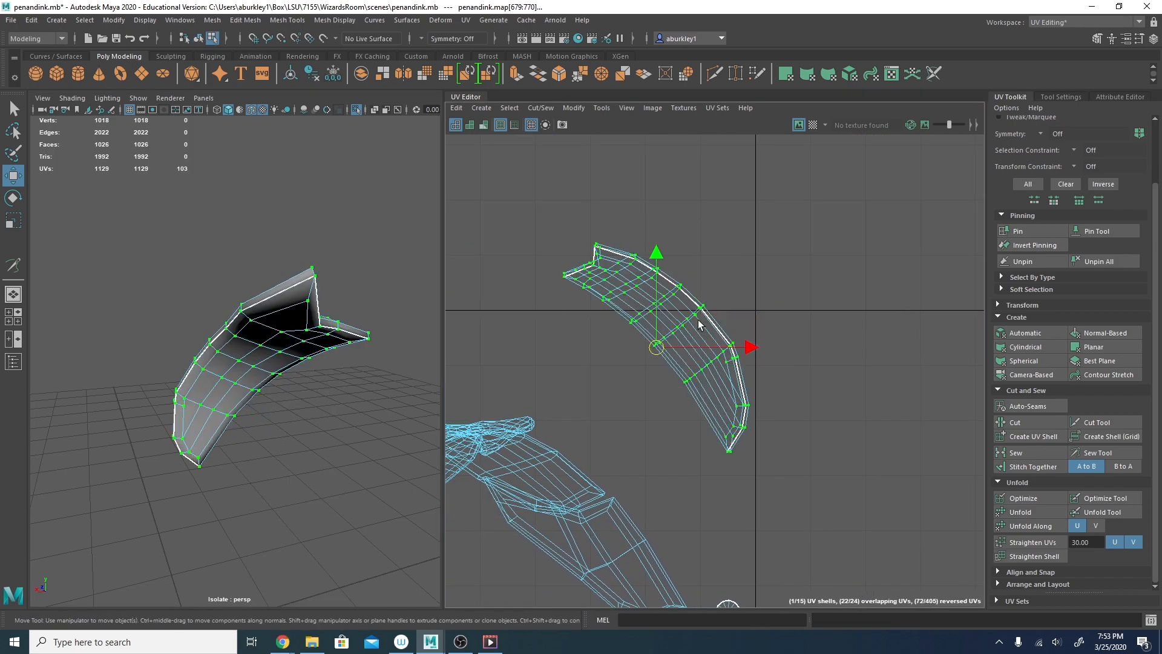
{"action": "left_click", "coordinate": [1007, 512]}
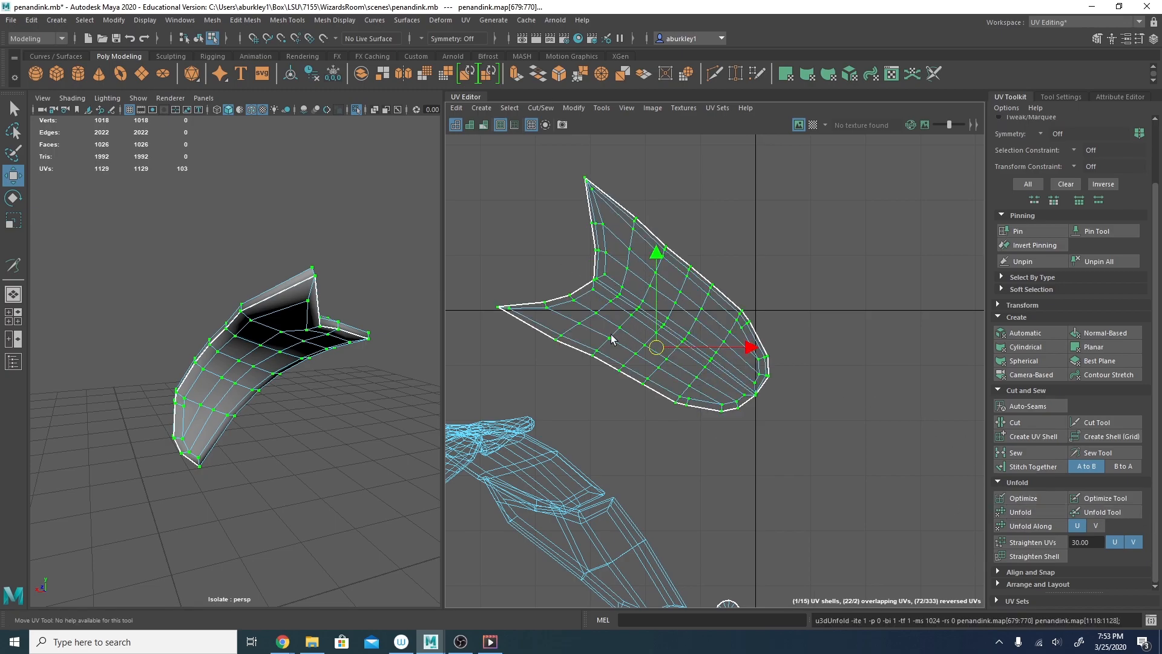
Rotate the unfolded vane shell upright so its two pointed tips face up.
{"action": "key", "text": "e"}
{"action": "left_click_drag", "start_coordinate": [727, 294], "coordinate": [719, 363]}
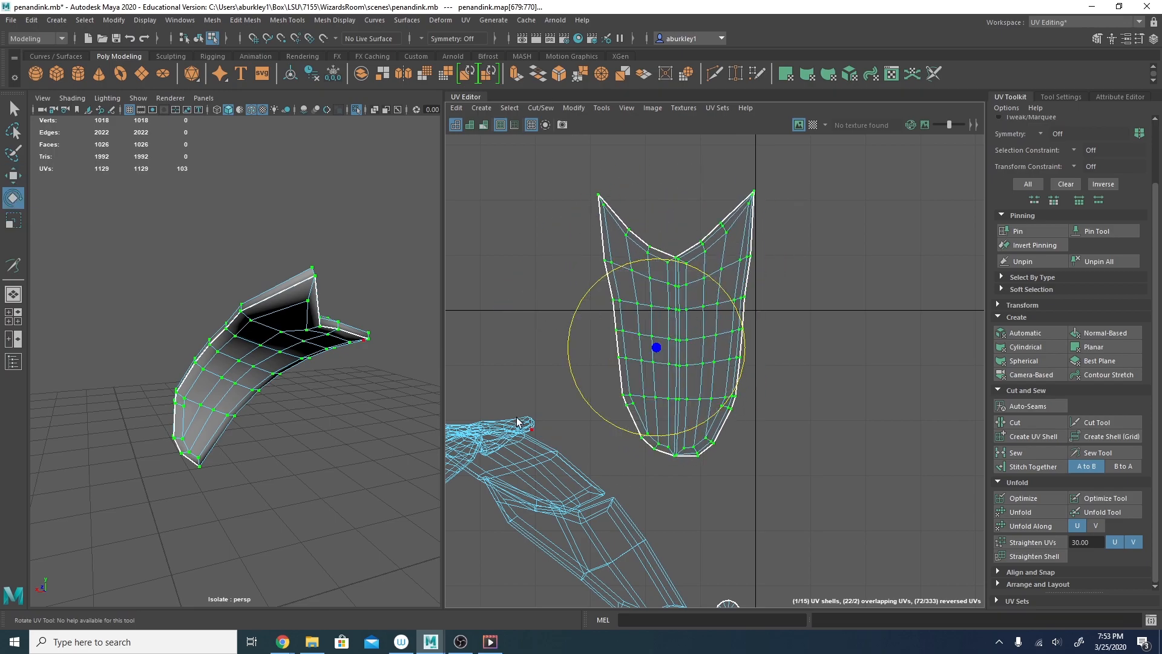
{"action": "left_click_drag", "start_coordinate": [265, 301], "coordinate": [184, 324], "text": "alt"}
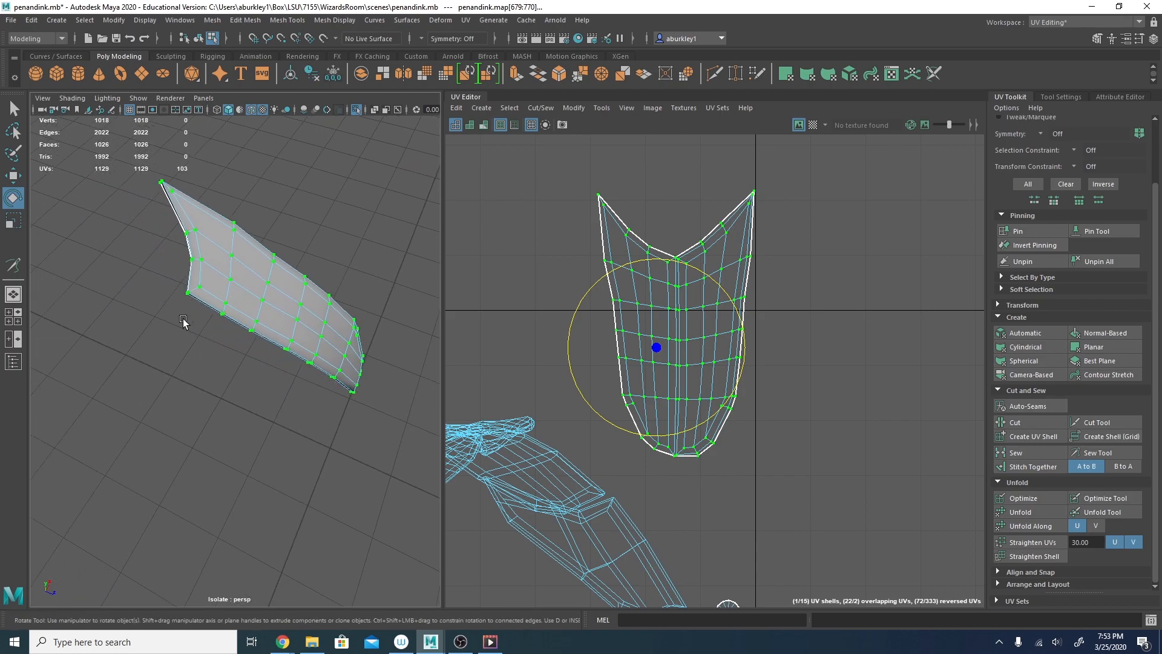
Exit isolation, select all faces of the short vane section across the shaft, and isolate it in the 3D view.
{"action": "key", "text": "ctrl+1"}
{"action": "mouse_move", "coordinate": [286, 378]}
{"action": "left_mouse_down", "text": "alt"}
{"action": "mouse_move", "coordinate": [218, 317]}
{"action": "mouse_move", "coordinate": [270, 363]}
{"action": "left_mouse_up", "text": "alt"}
{"action": "right_click_drag", "start_coordinate": [243, 430], "coordinate": [246, 437]}
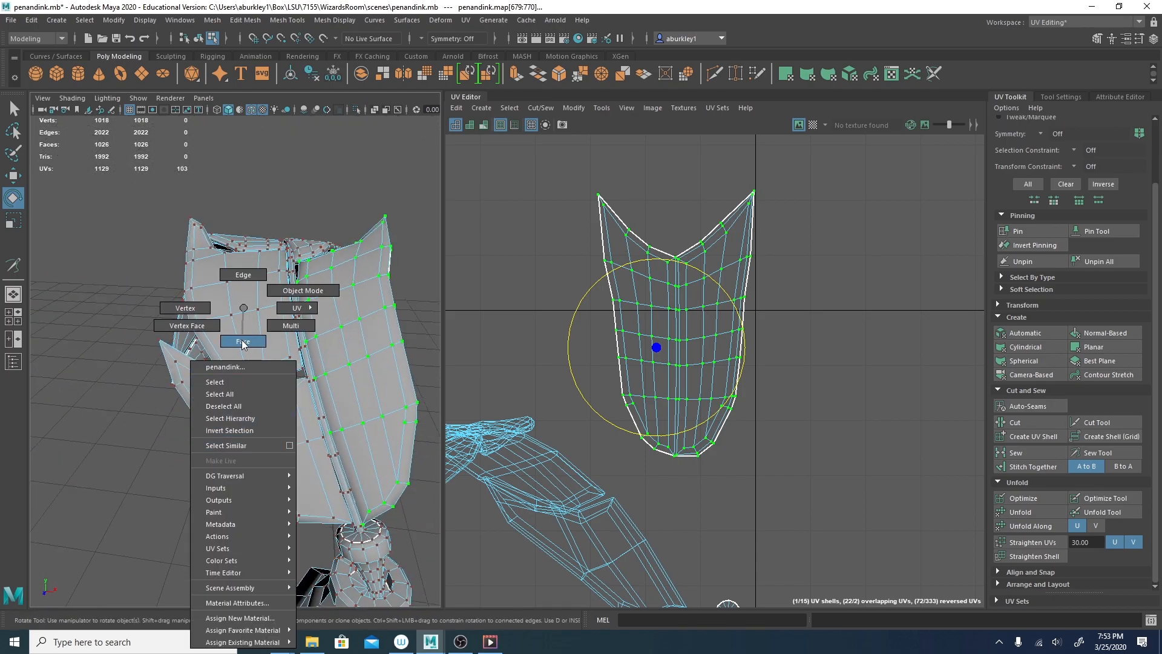
{"action": "right_click_drag", "start_coordinate": [243, 343], "coordinate": [242, 345]}
{"action": "double_click", "coordinate": [250, 430]}
{"action": "key", "text": "ctrl+1"}
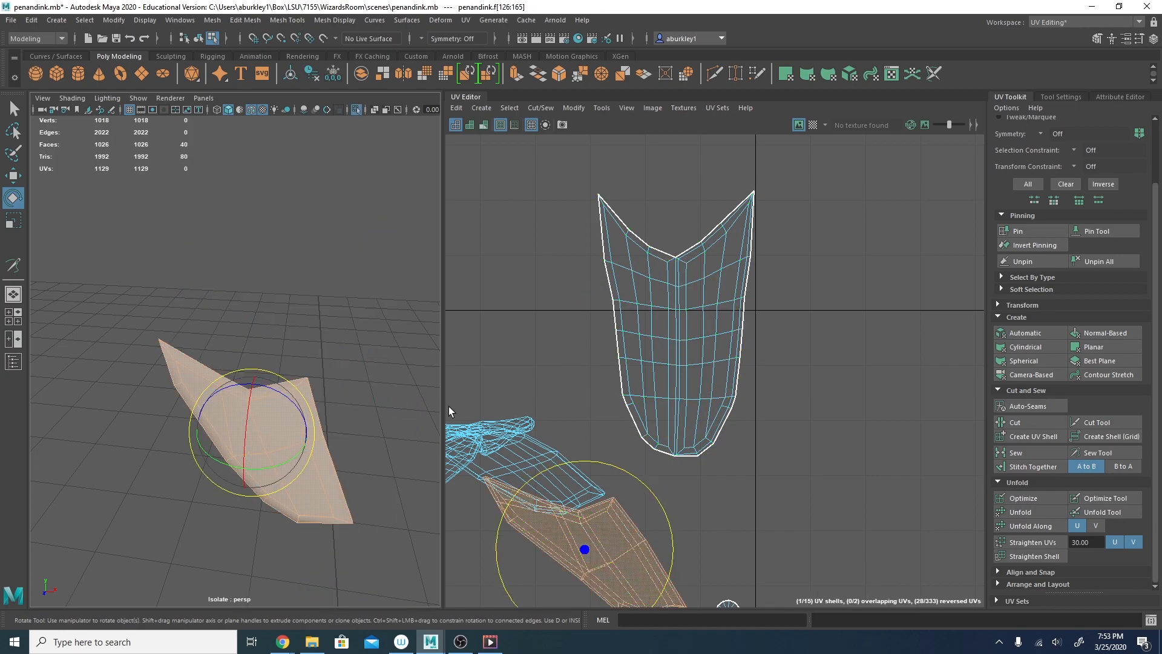
Select the edge loop around the isolated section's rim, deselect one edge along its side, and cut the remaining edges.
{"action": "left_click_drag", "start_coordinate": [332, 423], "coordinate": [235, 363], "text": "alt"}
{"action": "left_click_drag", "start_coordinate": [189, 428], "coordinate": [197, 431], "text": "alt"}
{"action": "right_click_drag", "start_coordinate": [197, 431], "coordinate": [199, 274]}
{"action": "double_click", "coordinate": [198, 401]}
{"action": "left_click_drag", "start_coordinate": [199, 419], "coordinate": [224, 375], "text": "alt"}
{"action": "key", "text": "t"}
{"action": "left_click", "coordinate": [231, 359], "text": "ctrl"}
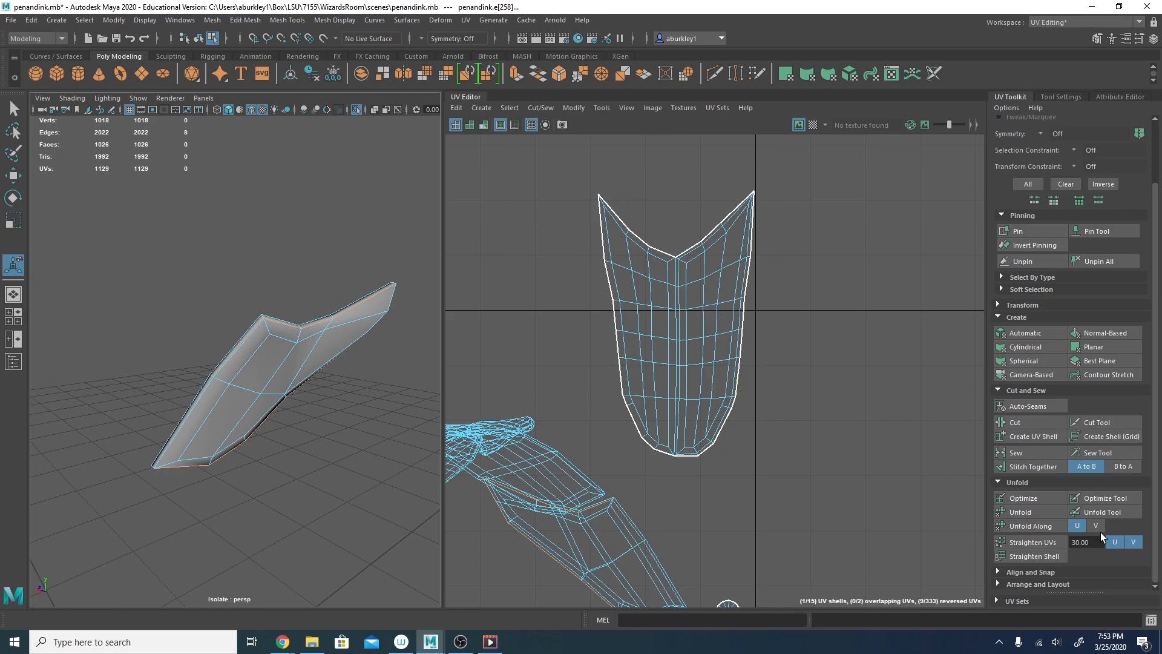
{"action": "left_click", "coordinate": [1040, 425]}
Select the cut section's UVs, move the shell to the right of the upright vane shell, and unfold it.
{"action": "left_click_drag", "start_coordinate": [361, 381], "coordinate": [402, 388], "text": "alt"}
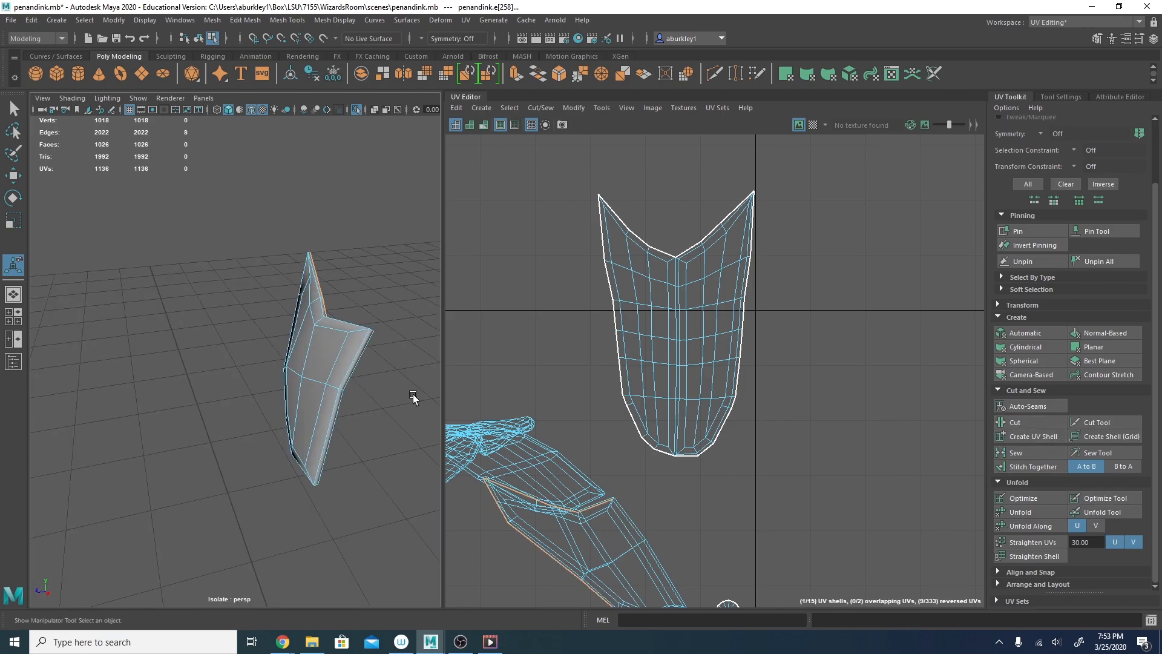
{"action": "right_click_drag", "start_coordinate": [575, 551], "coordinate": [649, 540], "text": "ctrl"}
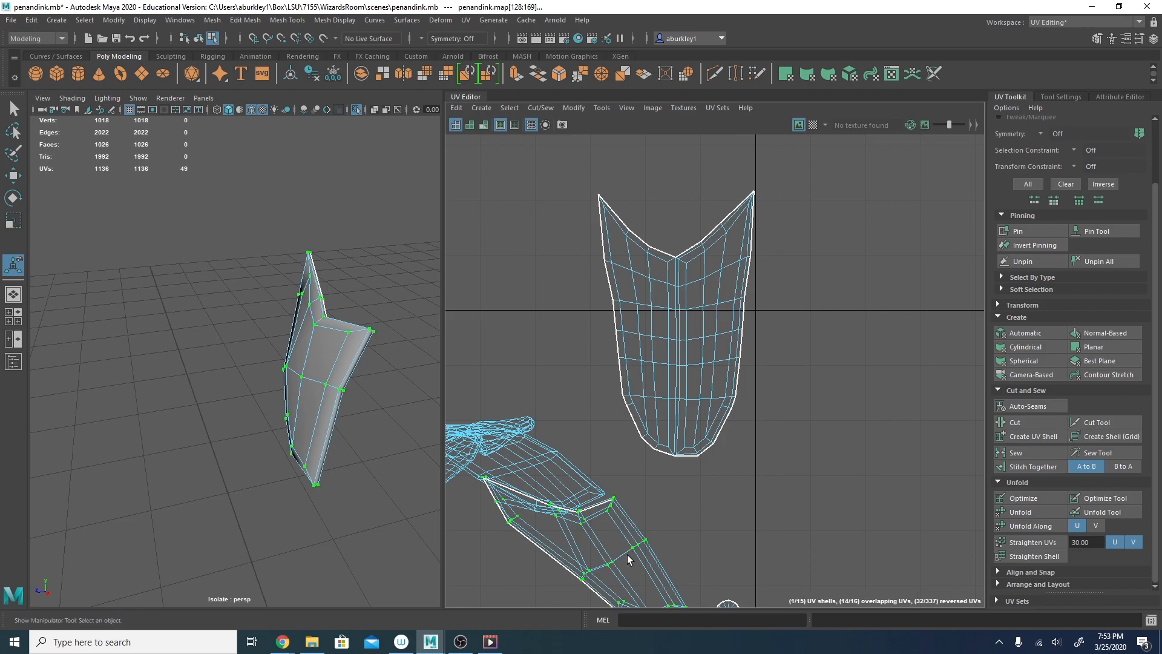
{"action": "key", "text": "w"}
{"action": "left_click_drag", "start_coordinate": [585, 550], "coordinate": [862, 327]}
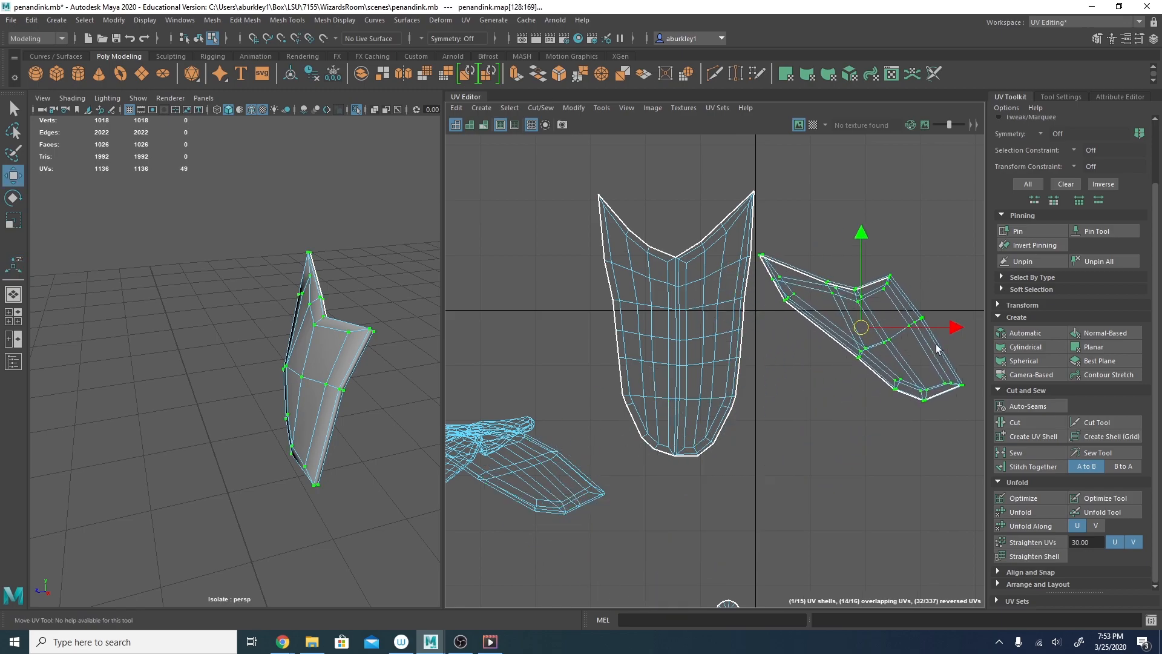
{"action": "left_click", "coordinate": [1021, 512]}
Rotate the newly unfolded shell upright with its tips up and move it clear of the neighbouring shell.
{"action": "key", "text": "e"}
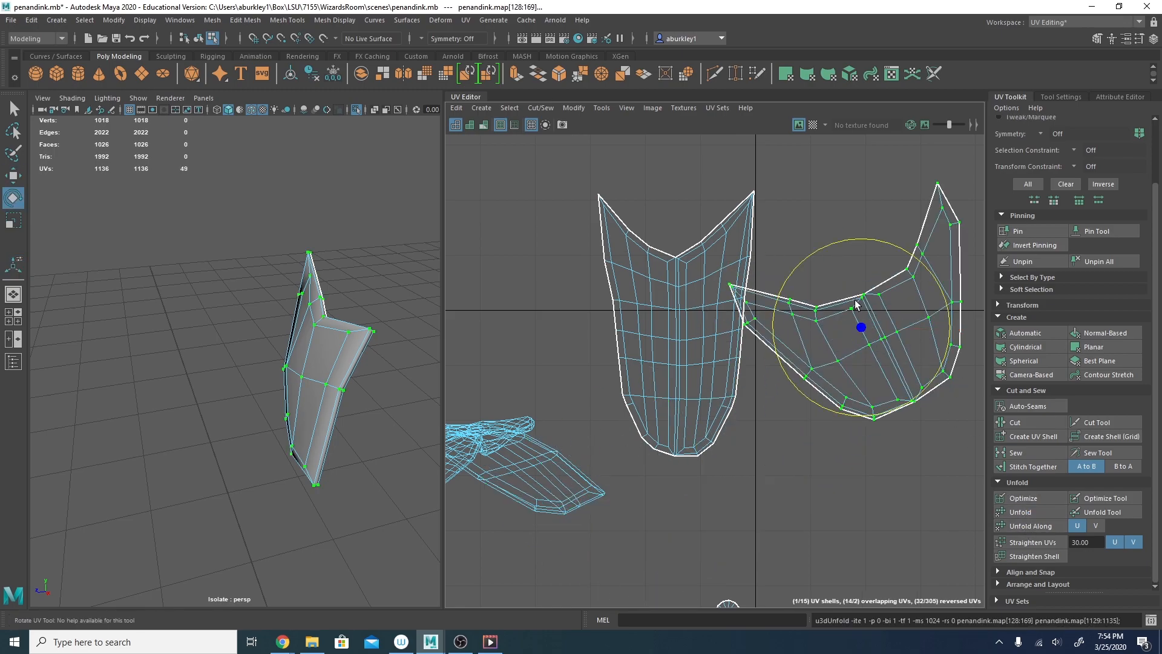
{"action": "left_click_drag", "start_coordinate": [924, 261], "coordinate": [938, 304]}
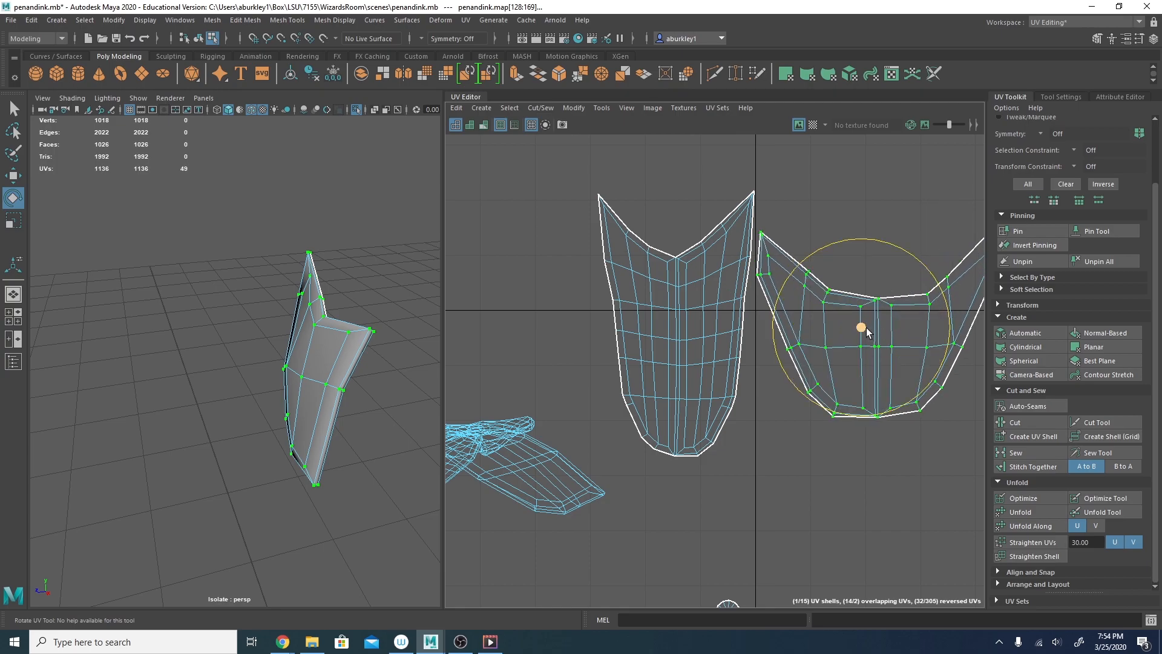
{"action": "key", "text": "w"}
{"action": "left_click_drag", "start_coordinate": [862, 328], "coordinate": [874, 378]}
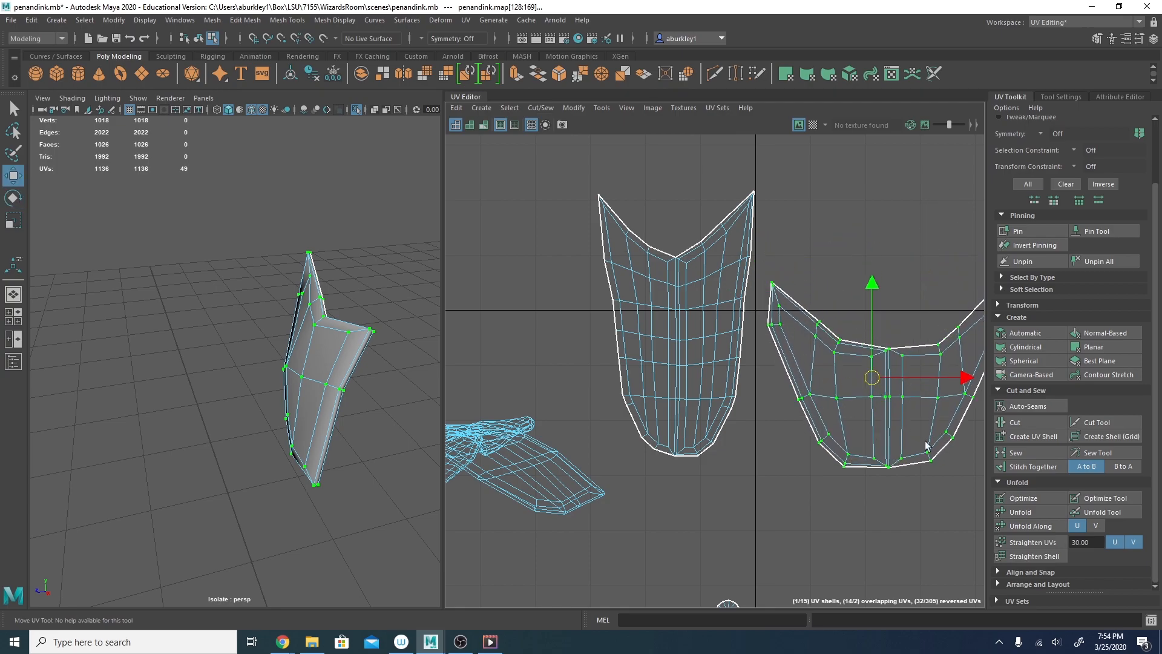
Optimize the short vane shell, then select the long upright vane shell and optimize it too.
{"action": "left_click", "coordinate": [1023, 498]}
{"action": "left_click", "coordinate": [623, 399]}
{"action": "left_click", "coordinate": [1034, 497]}
{"action": "left_click", "coordinate": [1034, 498]}
{"action": "left_click_drag", "start_coordinate": [332, 445], "coordinate": [557, 386], "text": "alt"}
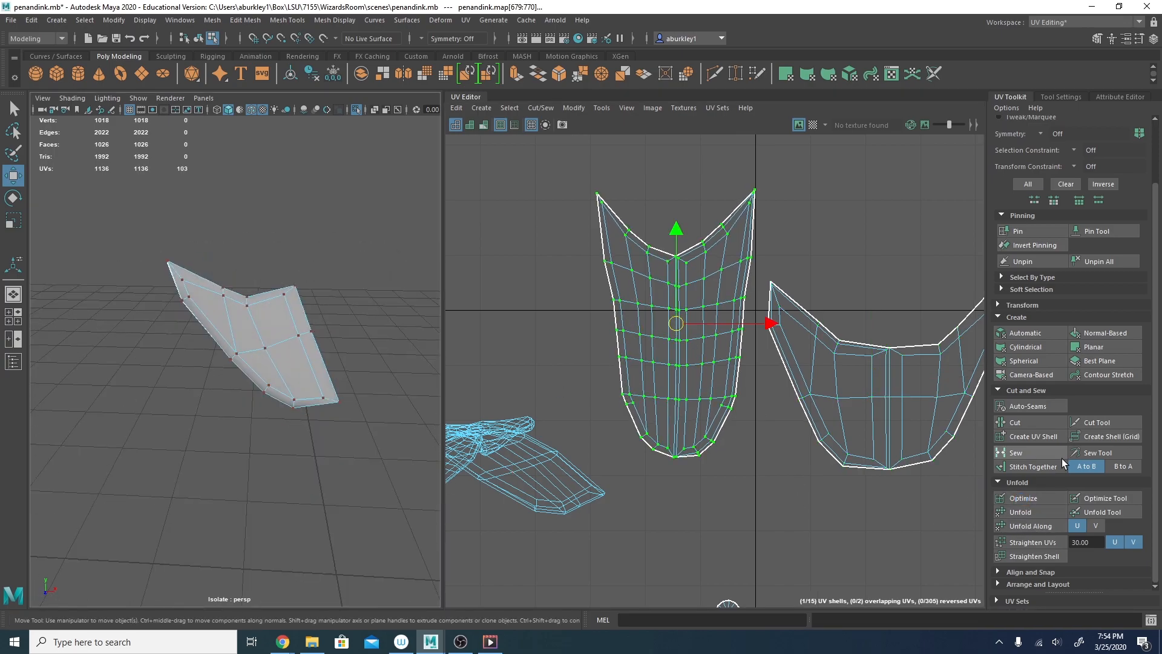
{"action": "left_click", "coordinate": [1043, 493]}
{"action": "middle_click_drag", "start_coordinate": [575, 323], "coordinate": [526, 342], "text": "alt"}
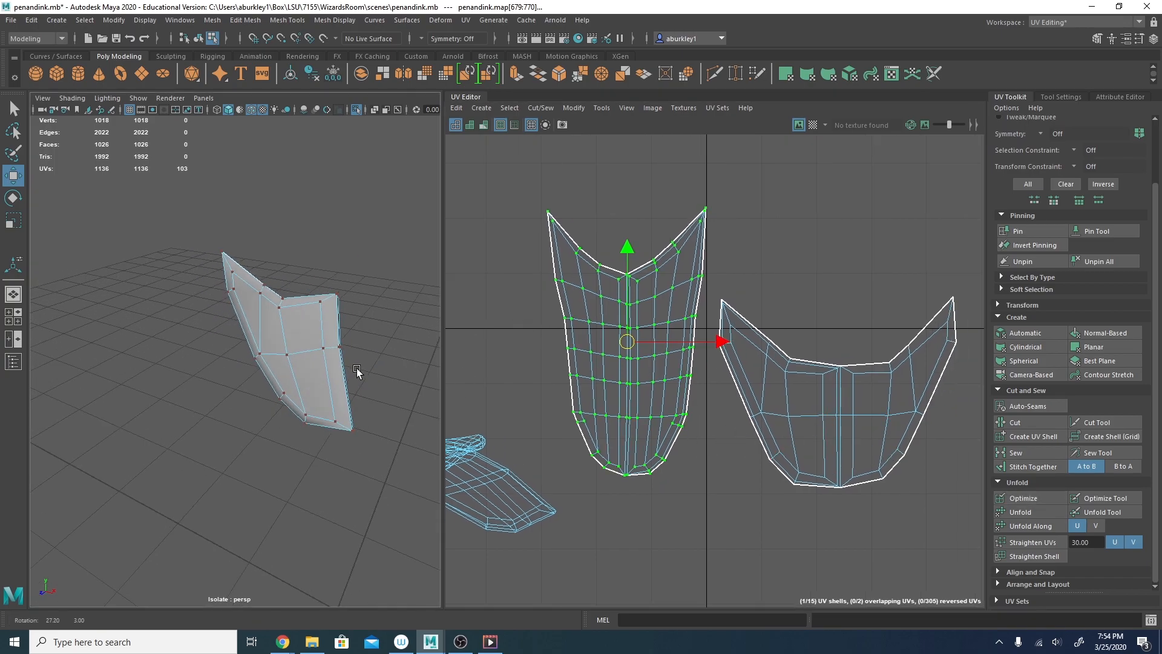
Exit isolation, select all faces of the next vane section above the short one, and isolate it in the 3D view.
{"action": "key", "text": "ctrl+1"}
{"action": "left_click_drag", "start_coordinate": [315, 257], "coordinate": [331, 312], "text": "alt"}
{"action": "right_click_drag", "start_coordinate": [269, 212], "coordinate": [270, 238]}
{"action": "double_click", "coordinate": [276, 215]}
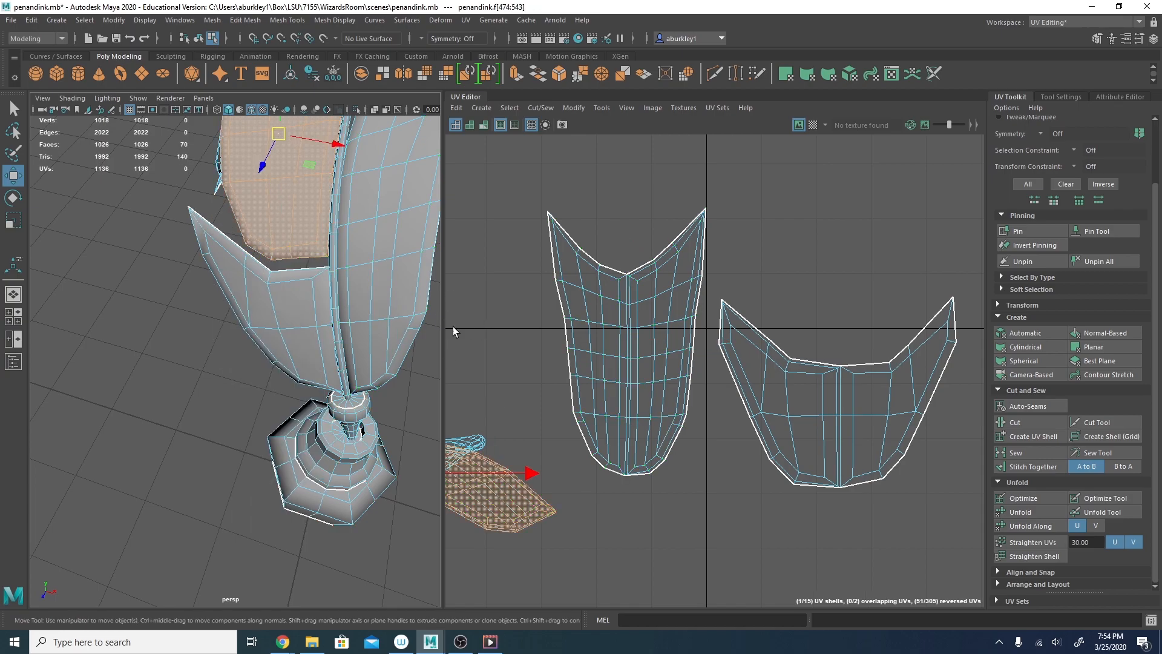
{"action": "middle_click_drag", "start_coordinate": [314, 233], "coordinate": [322, 469], "text": "alt"}
{"action": "left_click_drag", "start_coordinate": [321, 469], "coordinate": [357, 388], "text": "alt"}
{"action": "middle_click_drag", "start_coordinate": [266, 321], "coordinate": [341, 336], "text": "alt"}
{"action": "left_click_drag", "start_coordinate": [340, 336], "coordinate": [307, 304], "text": "alt"}
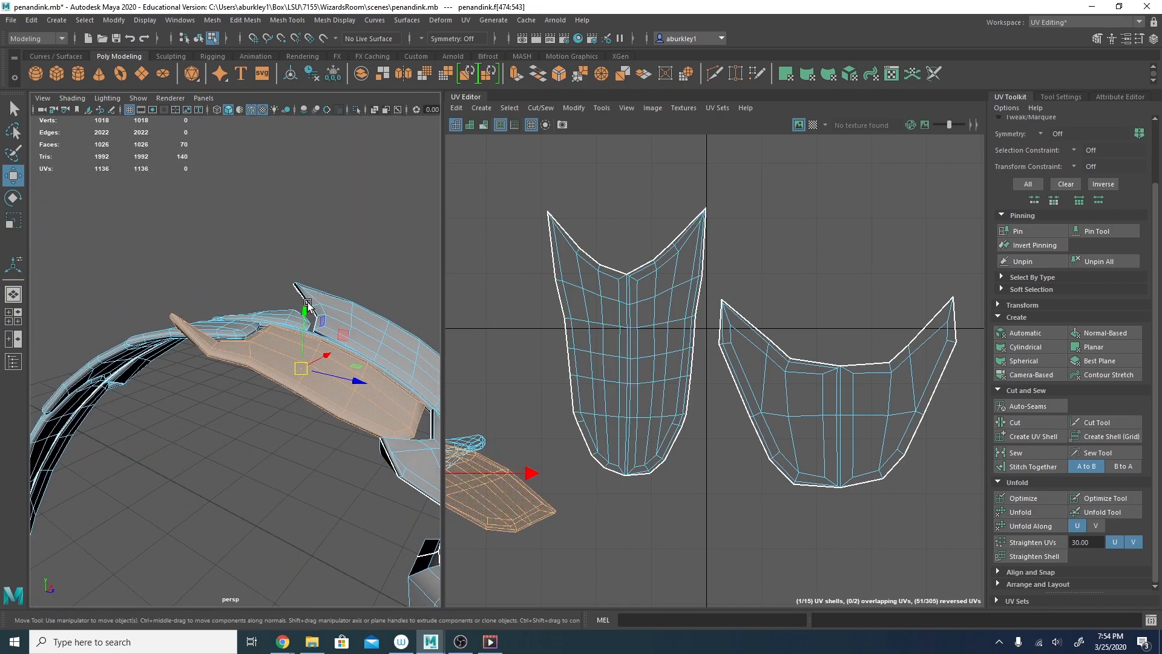
{"action": "key", "text": "ctrl+1"}
{"action": "middle_click_drag", "start_coordinate": [338, 415], "coordinate": [280, 384], "text": "alt"}
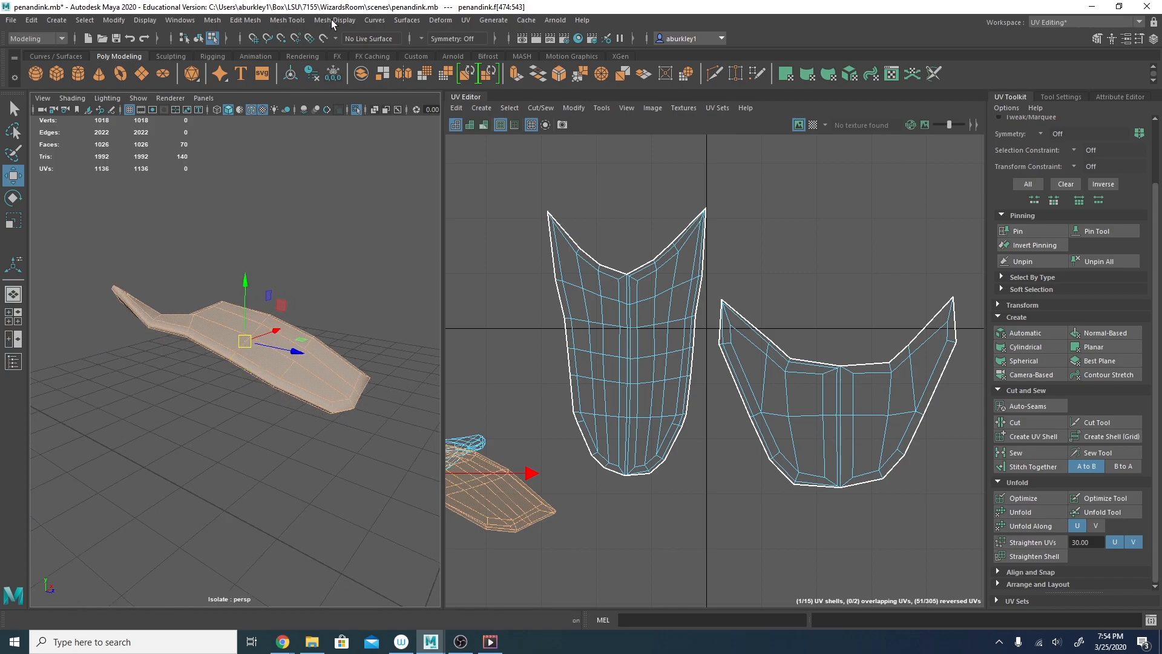
{"action": "left_click", "coordinate": [466, 20]}
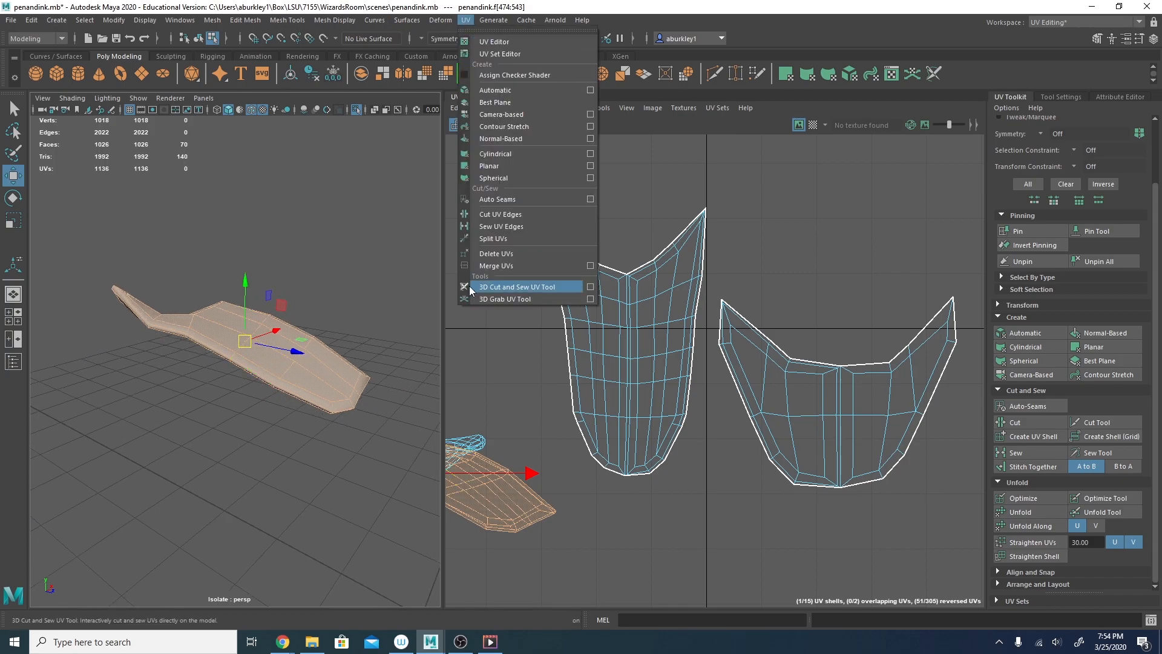
{"action": "left_click", "coordinate": [519, 286]}
{"action": "left_click_drag", "start_coordinate": [302, 294], "coordinate": [236, 382], "text": "alt"}
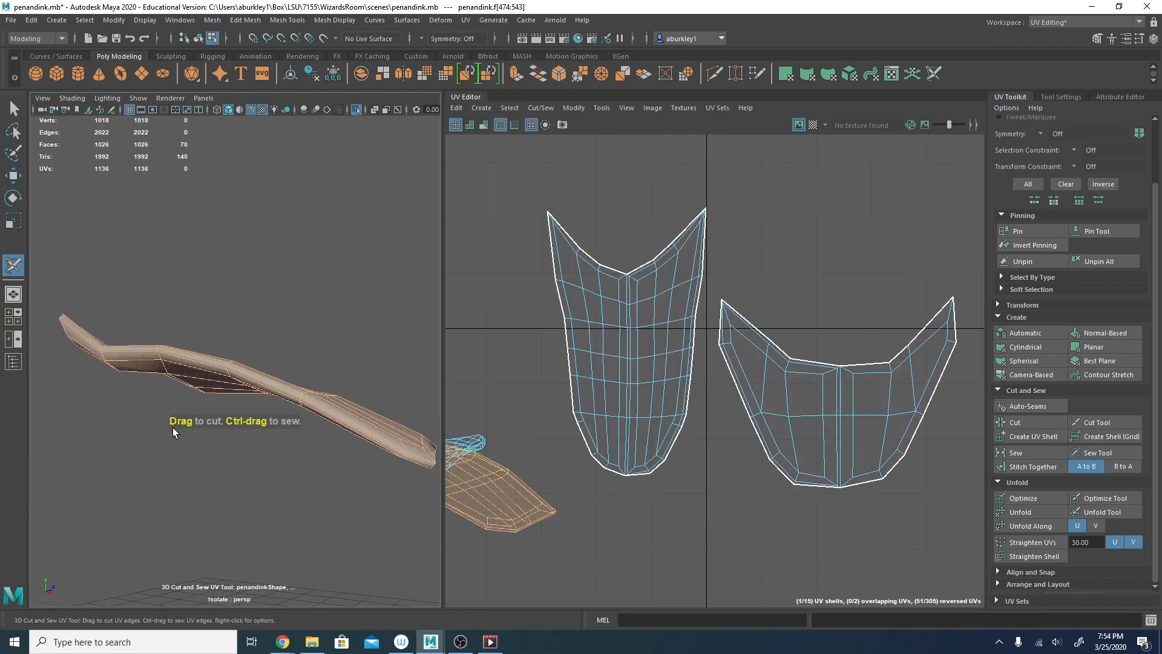
{"action": "right_click_drag", "start_coordinate": [219, 391], "coordinate": [249, 359], "text": "alt"}
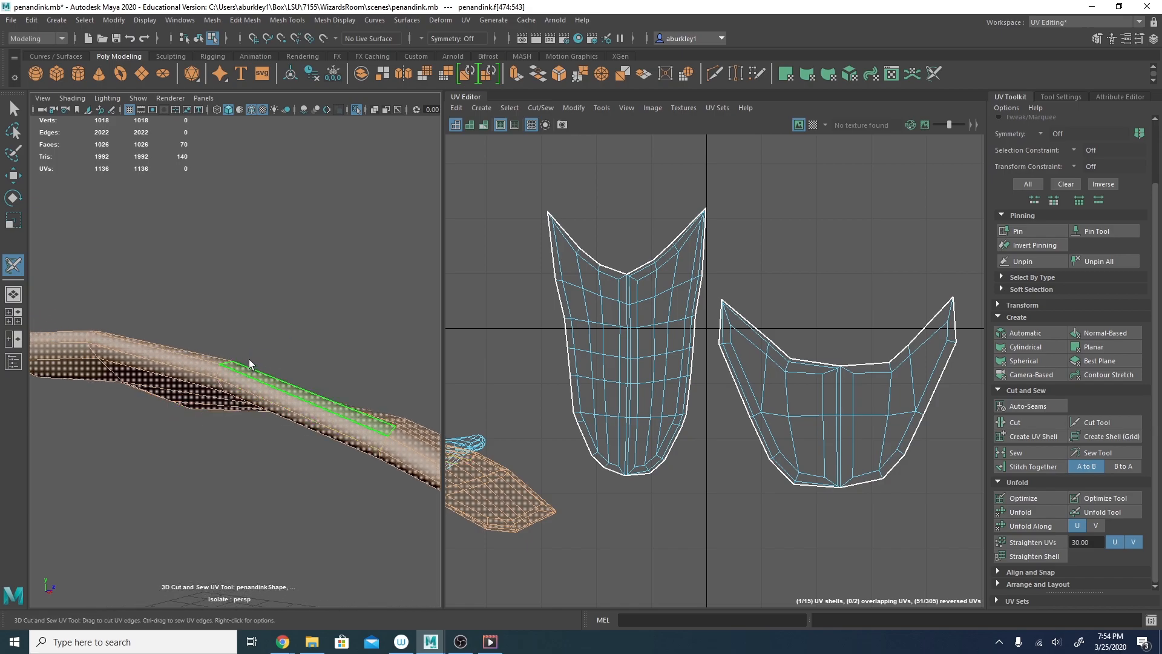
{"action": "key", "text": "q"}
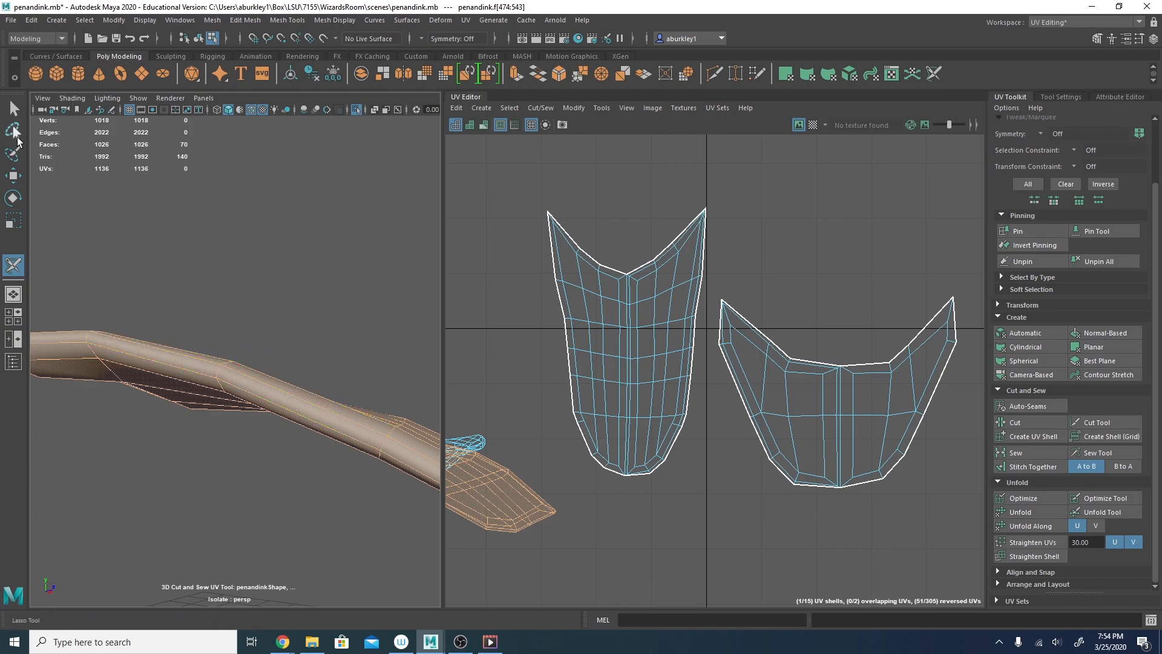
{"action": "key", "text": "w"}
Switch to edge mode and use the 3D Cut and Sew UV Tool to cut the first rim edges at the vane section's blunt end.
{"action": "right_click", "coordinate": [256, 373]}
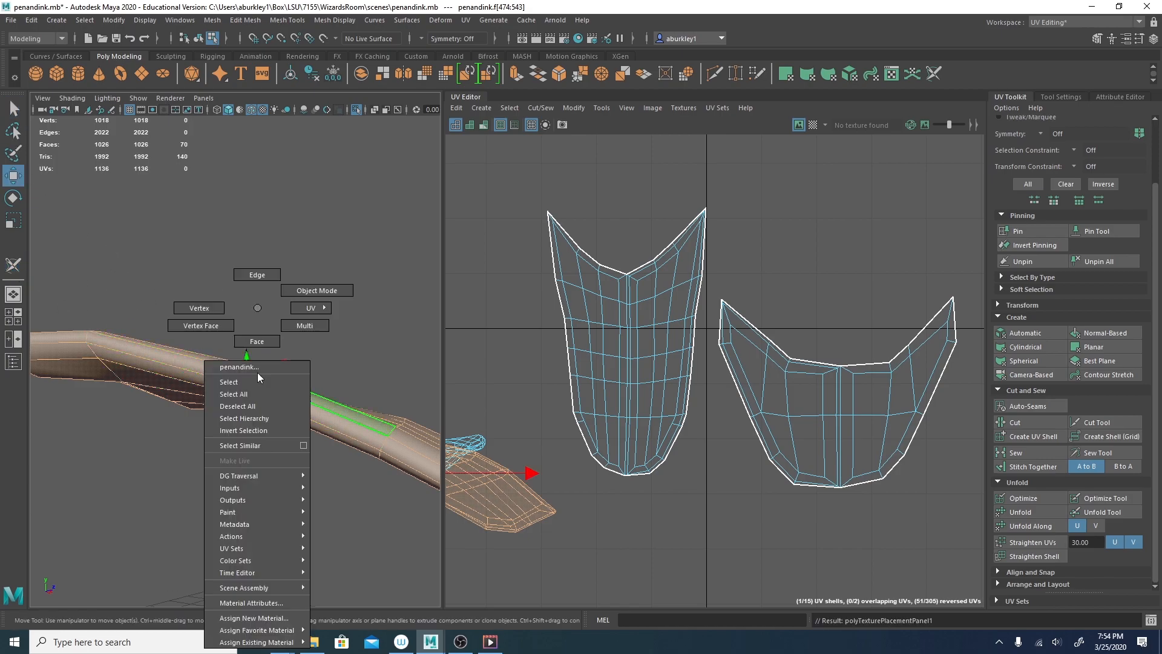
{"action": "right_click_drag", "start_coordinate": [216, 307], "coordinate": [258, 275]}
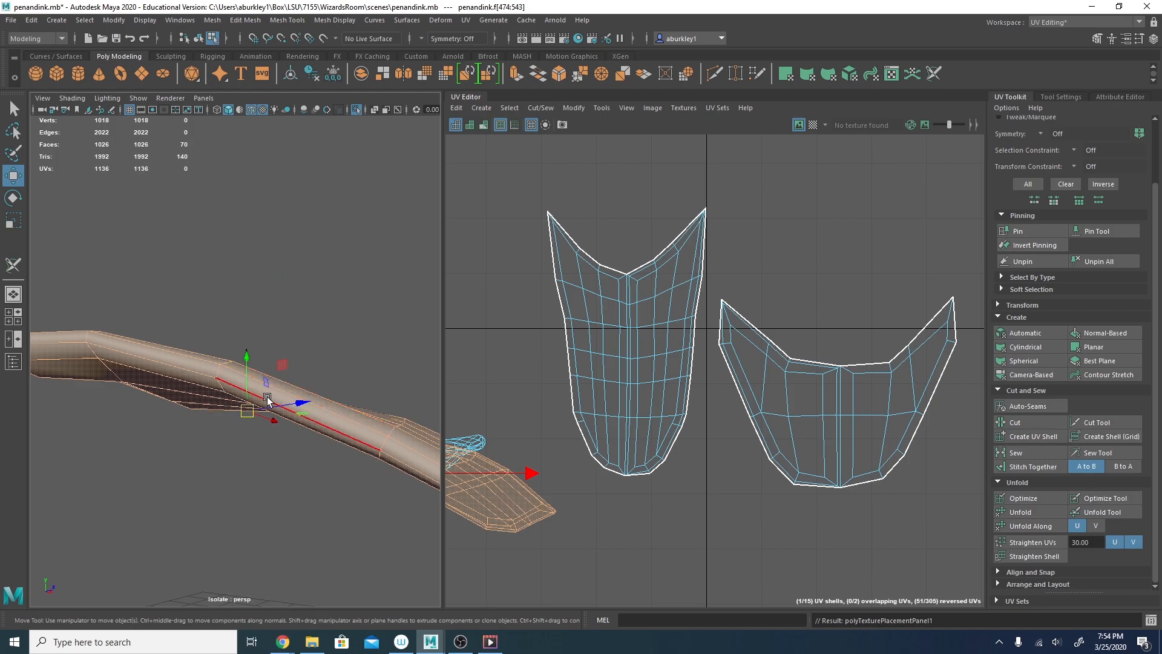
{"action": "left_click", "coordinate": [465, 20]}
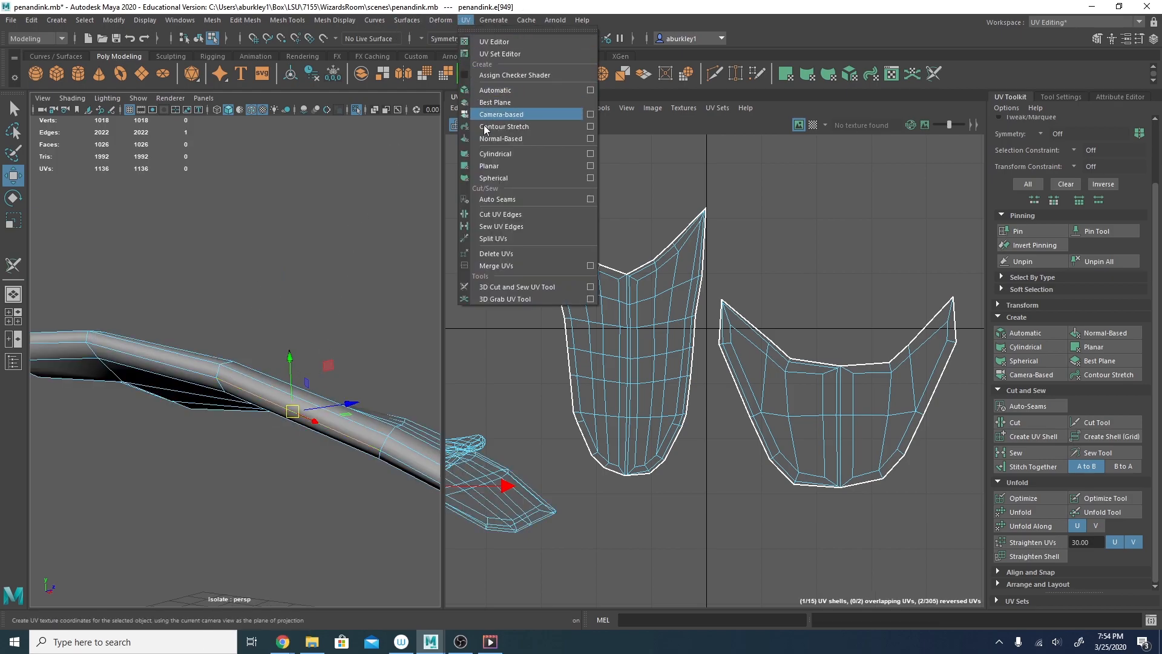
{"action": "left_click", "coordinate": [521, 288]}
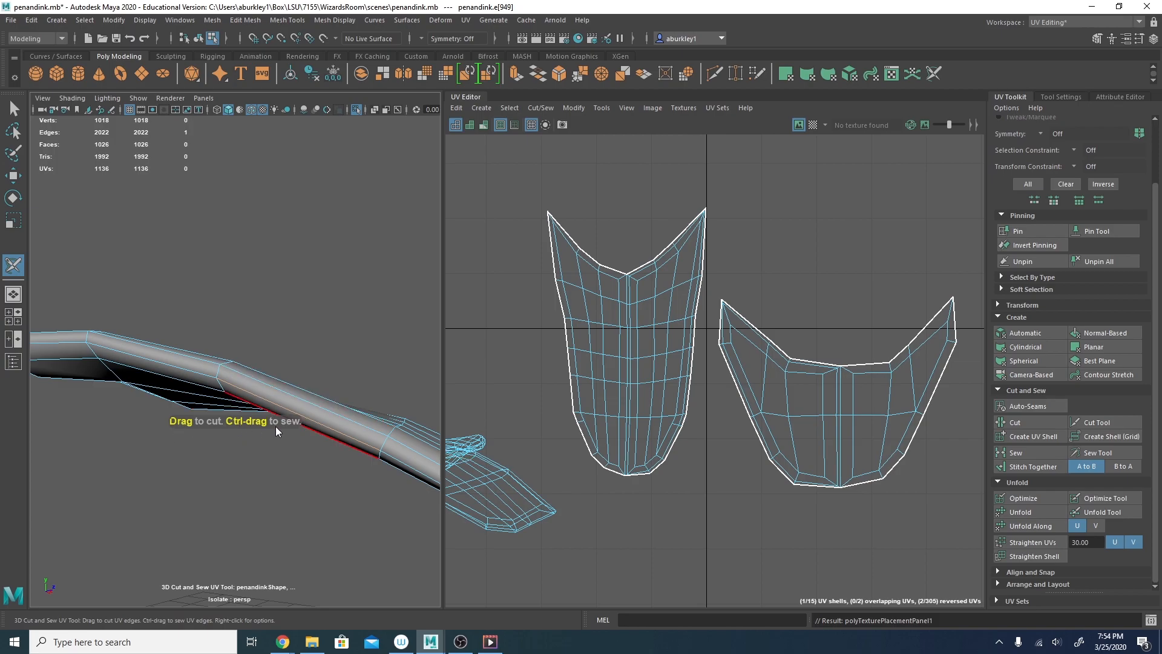
{"action": "left_click_drag", "start_coordinate": [299, 424], "coordinate": [327, 420], "text": "alt"}
{"action": "right_click_drag", "start_coordinate": [342, 409], "coordinate": [260, 393], "text": "alt"}
{"action": "left_click_drag", "start_coordinate": [260, 393], "coordinate": [195, 384], "text": "alt"}
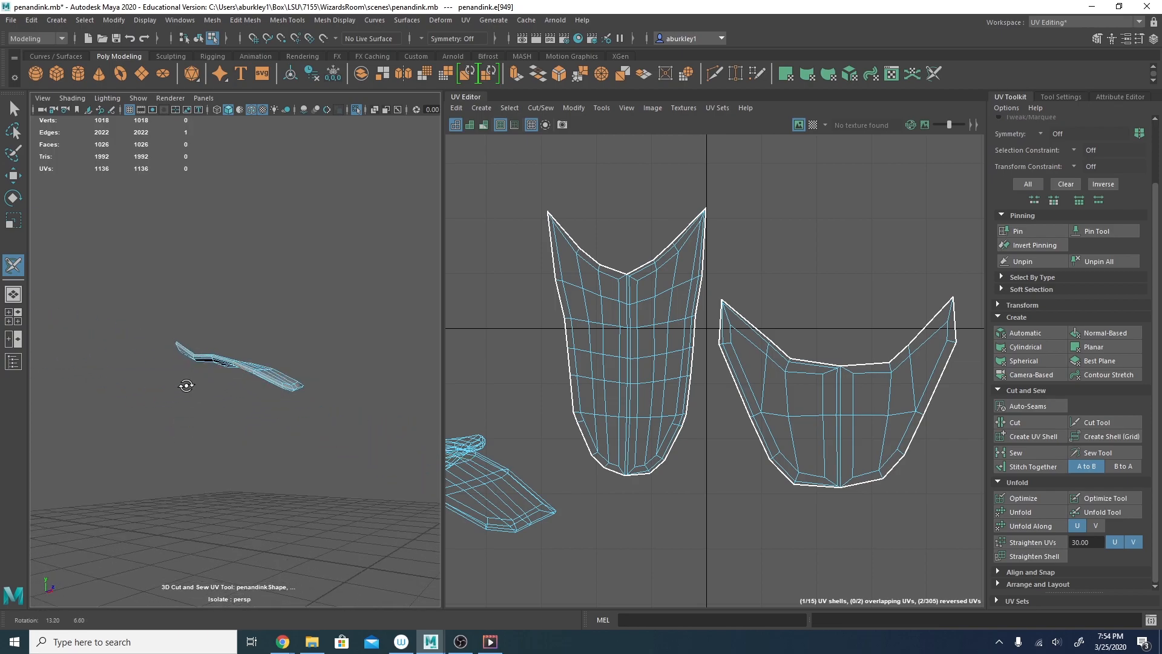
{"action": "right_click_drag", "start_coordinate": [196, 384], "coordinate": [299, 420], "text": "alt"}
{"action": "left_click_drag", "start_coordinate": [299, 420], "coordinate": [282, 282], "text": "alt"}
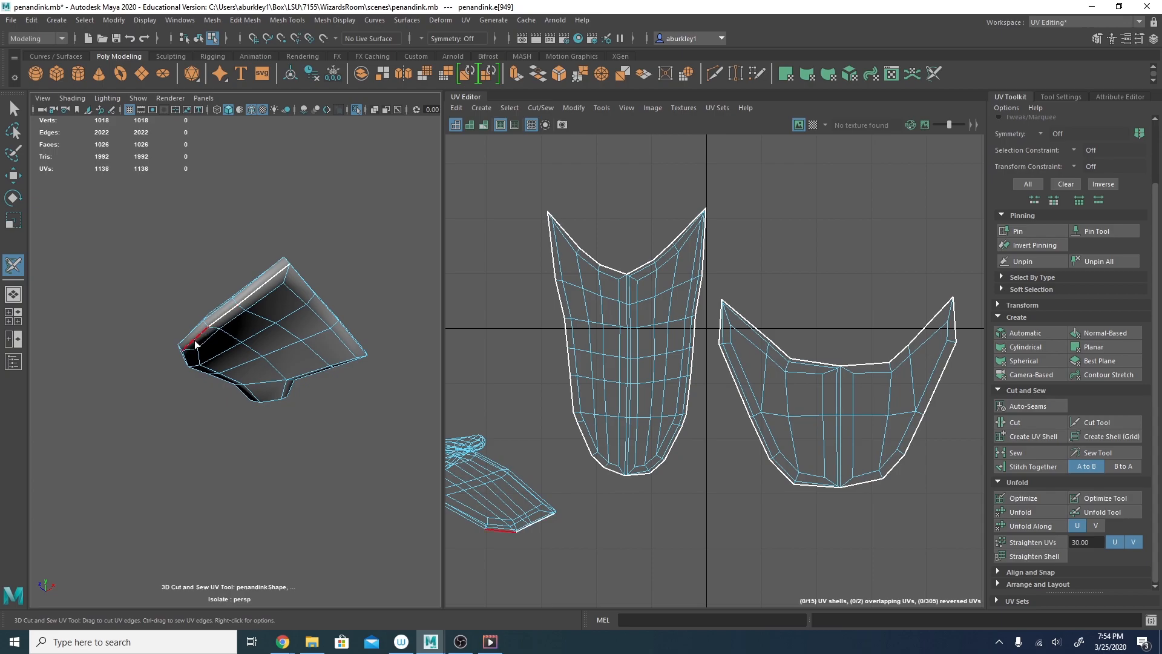
Cut the remaining edges around the vane section's rim with the 3D Cut and Sew UV Tool, leaving the shaft side joined.
{"action": "left_click_drag", "start_coordinate": [203, 302], "coordinate": [280, 303], "text": "alt"}
{"action": "right_click_drag", "start_coordinate": [281, 303], "coordinate": [350, 283], "text": "alt"}
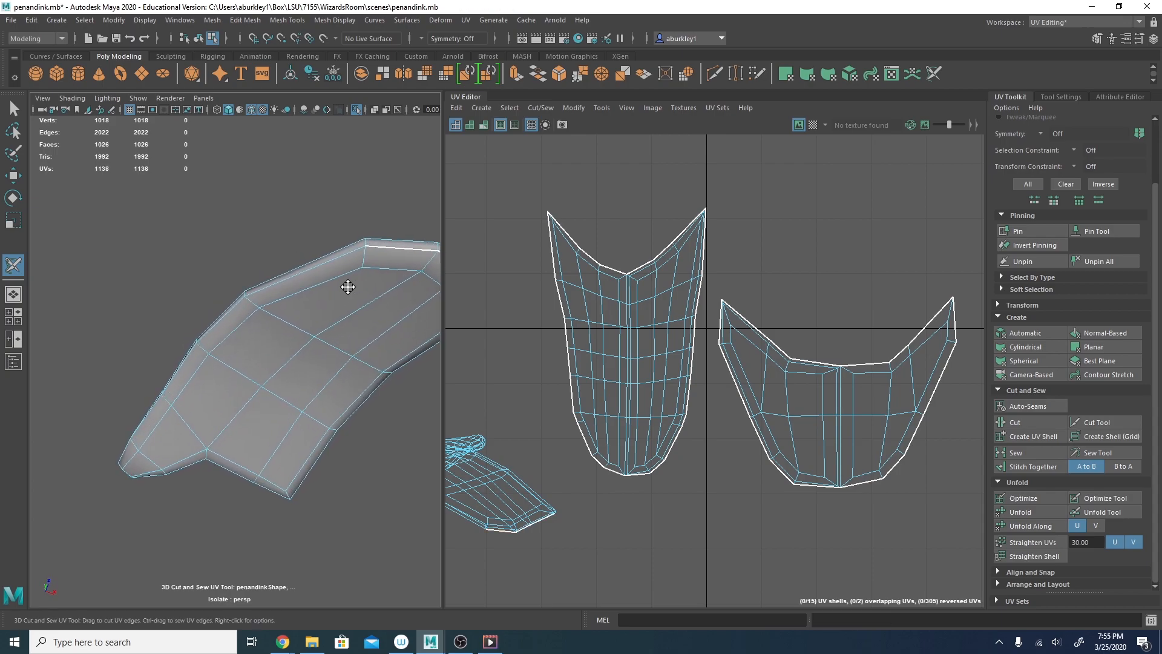
{"action": "middle_click_drag", "start_coordinate": [351, 283], "coordinate": [302, 331], "text": "alt"}
{"action": "left_click_drag", "start_coordinate": [386, 340], "coordinate": [315, 363], "text": "alt"}
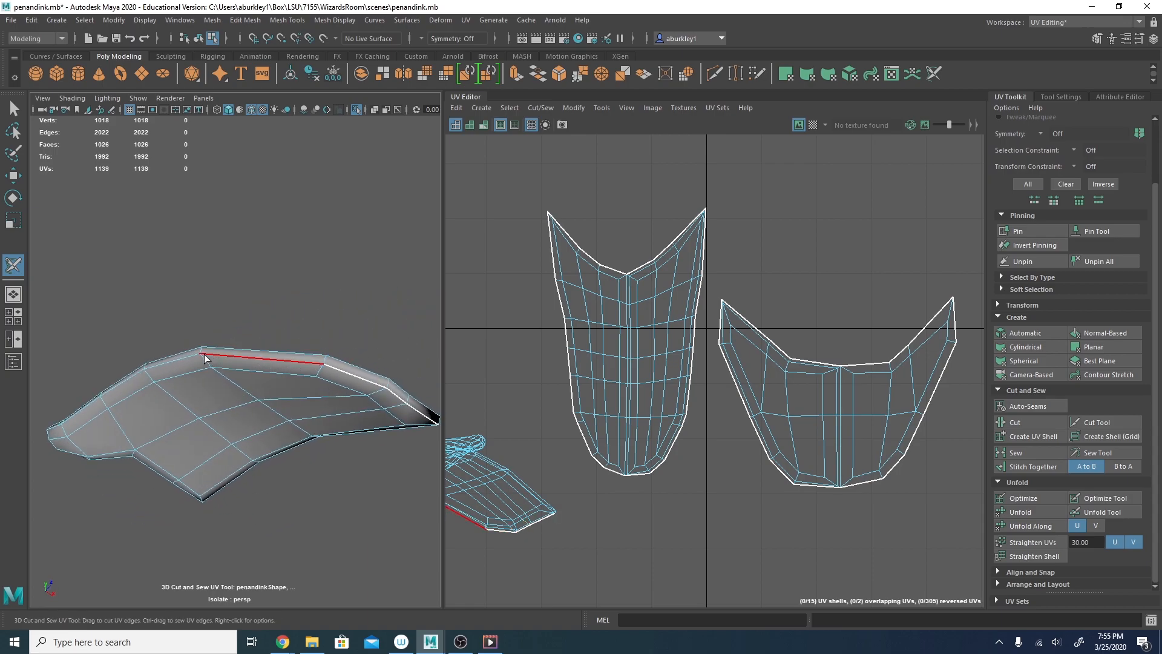
{"action": "left_click_drag", "start_coordinate": [200, 303], "coordinate": [339, 363], "text": "alt"}
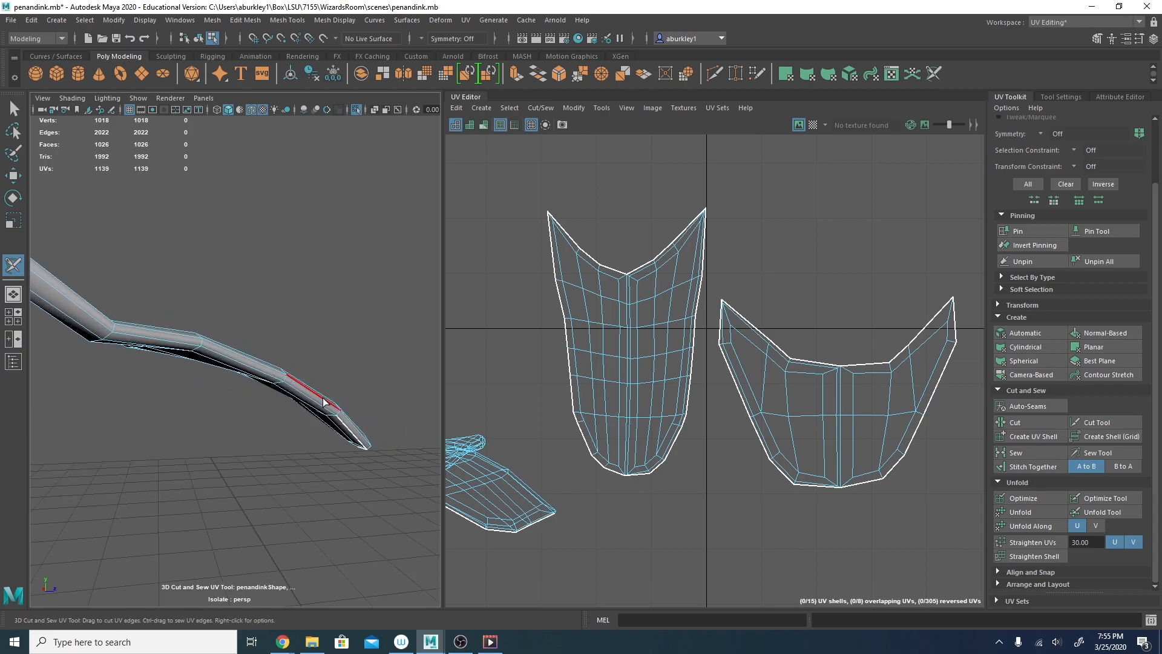
{"action": "double_click", "coordinate": [297, 389]}
{"action": "mouse_move", "coordinate": [212, 310]}
{"action": "left_mouse_down", "text": "alt"}
{"action": "mouse_move", "coordinate": [324, 322]}
{"action": "mouse_move", "coordinate": [333, 350]}
{"action": "mouse_move", "coordinate": [318, 362]}
{"action": "left_mouse_up", "text": "alt"}
{"action": "left_click_drag", "start_coordinate": [318, 362], "coordinate": [240, 385], "text": "alt"}
{"action": "left_click_drag", "start_coordinate": [343, 365], "coordinate": [392, 337], "text": "alt"}
{"action": "left_click_drag", "start_coordinate": [257, 312], "coordinate": [177, 390], "text": "alt"}
Select all faces of the cut vane section and move its UV shell up beside the finished vane shells.
{"action": "middle_click_drag", "start_coordinate": [530, 475], "coordinate": [676, 420], "text": "alt"}
{"action": "key", "text": "w"}
{"action": "right_click_drag", "start_coordinate": [678, 424], "coordinate": [678, 450]}
{"action": "left_click", "coordinate": [678, 450]}
{"action": "left_click_drag", "start_coordinate": [677, 450], "coordinate": [657, 298]}
Unfold and optimize the moved vane shell, and rotate it upright with its tips up.
{"action": "left_click", "coordinate": [1034, 515]}
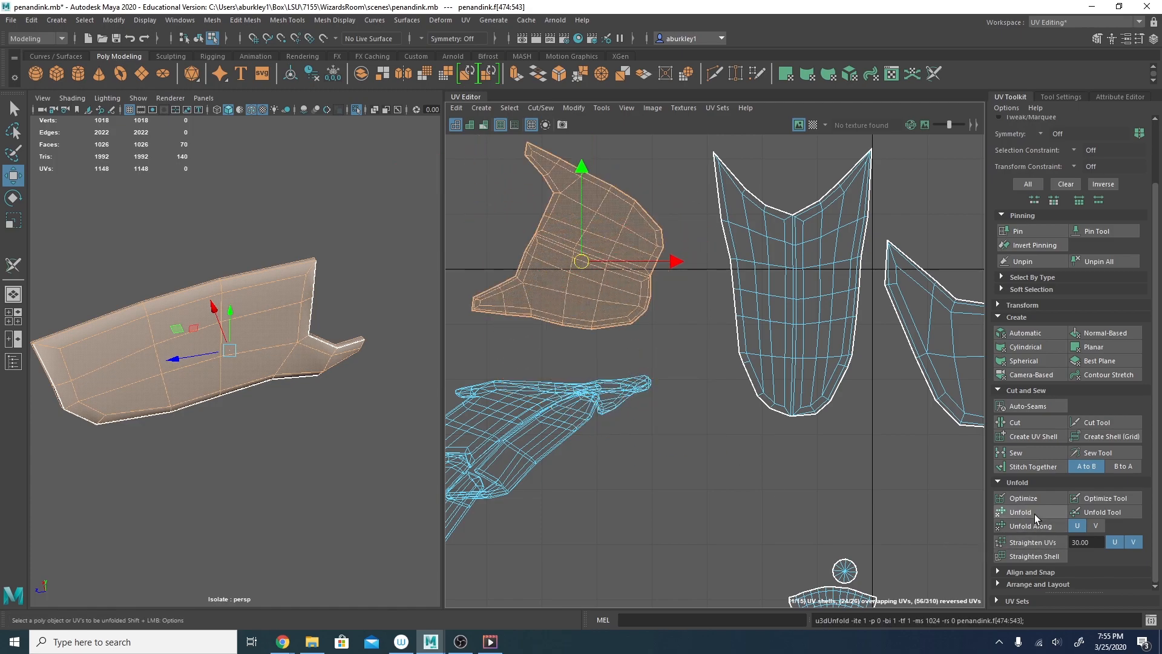
{"action": "left_click", "coordinate": [1029, 498]}
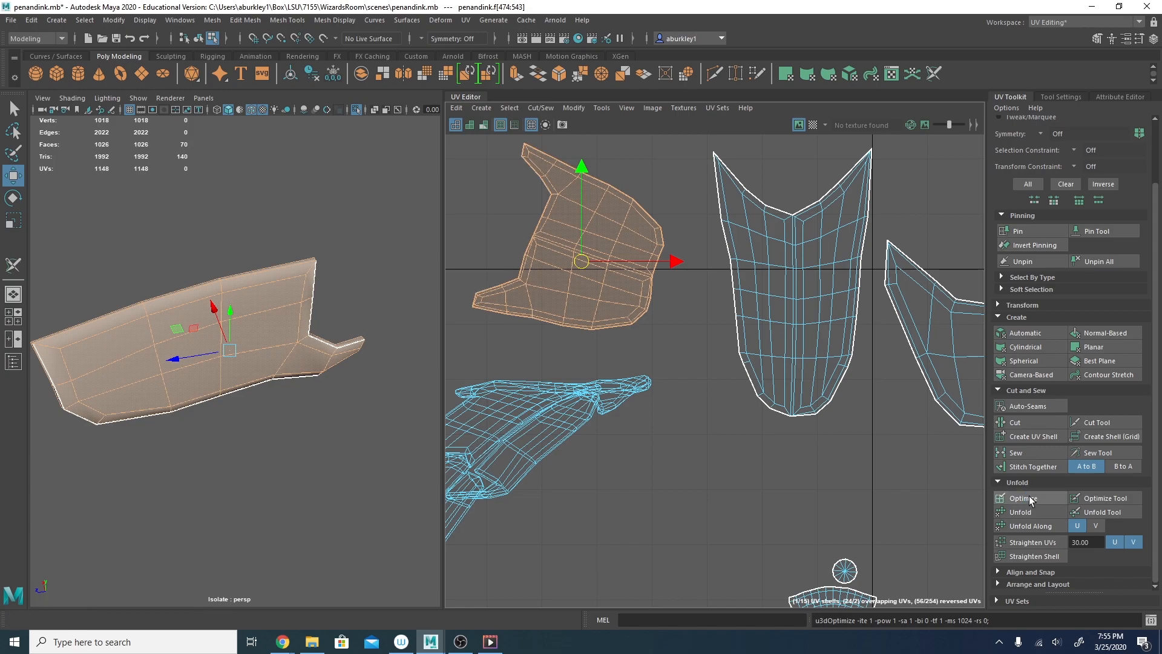
{"action": "key", "text": "e"}
{"action": "left_click_drag", "start_coordinate": [666, 253], "coordinate": [596, 340]}
{"action": "left_click", "coordinate": [300, 340]}
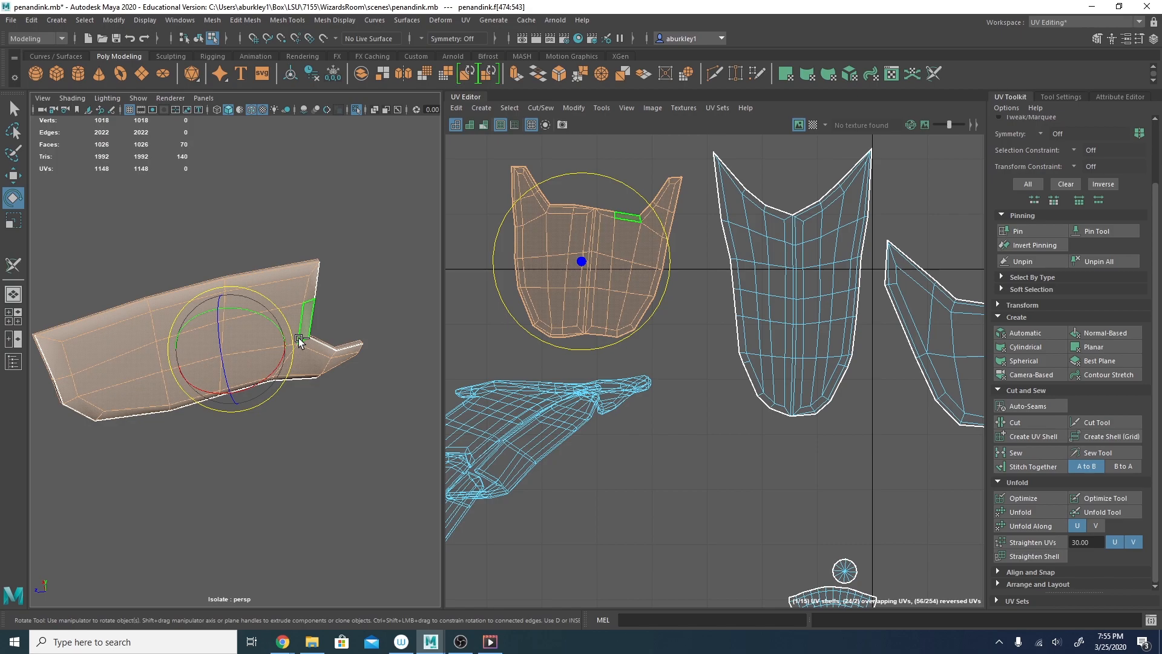
Exit isolation, select all faces of the small vane section on top of the feather's curve, and isolate it.
{"action": "key", "text": "ctrl+1"}
{"action": "left_click_drag", "start_coordinate": [359, 282], "coordinate": [334, 362], "text": "alt"}
{"action": "scroll", "coordinate": [321, 411], "scroll_direction": "down", "scroll_amount": 5}
{"action": "left_click_drag", "start_coordinate": [306, 449], "coordinate": [99, 346], "text": "alt"}
{"action": "scroll", "coordinate": [384, 385], "scroll_direction": "up", "scroll_amount": 4}
{"action": "scroll", "coordinate": [399, 359], "scroll_direction": "up", "scroll_amount": 4}
{"action": "left_click", "coordinate": [184, 365]}
{"action": "left_click_drag", "start_coordinate": [205, 371], "coordinate": [333, 325]}
{"action": "key", "text": "w"}
{"action": "left_click_drag", "start_coordinate": [151, 340], "coordinate": [168, 345], "text": "alt"}
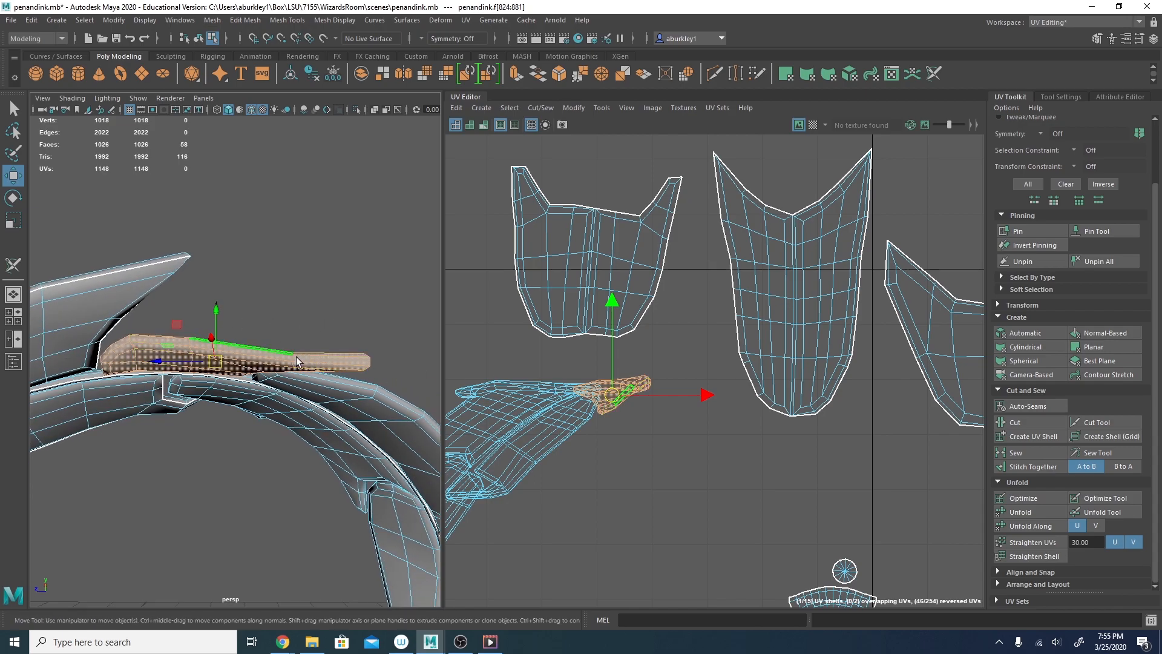
{"action": "key", "text": "ctrl+1"}
Cut the edges around the isolated small vane section's rim with the 3D Cut and Sew UV Tool and sew one long side back together.
{"action": "left_click_drag", "start_coordinate": [251, 384], "coordinate": [245, 396], "text": "alt"}
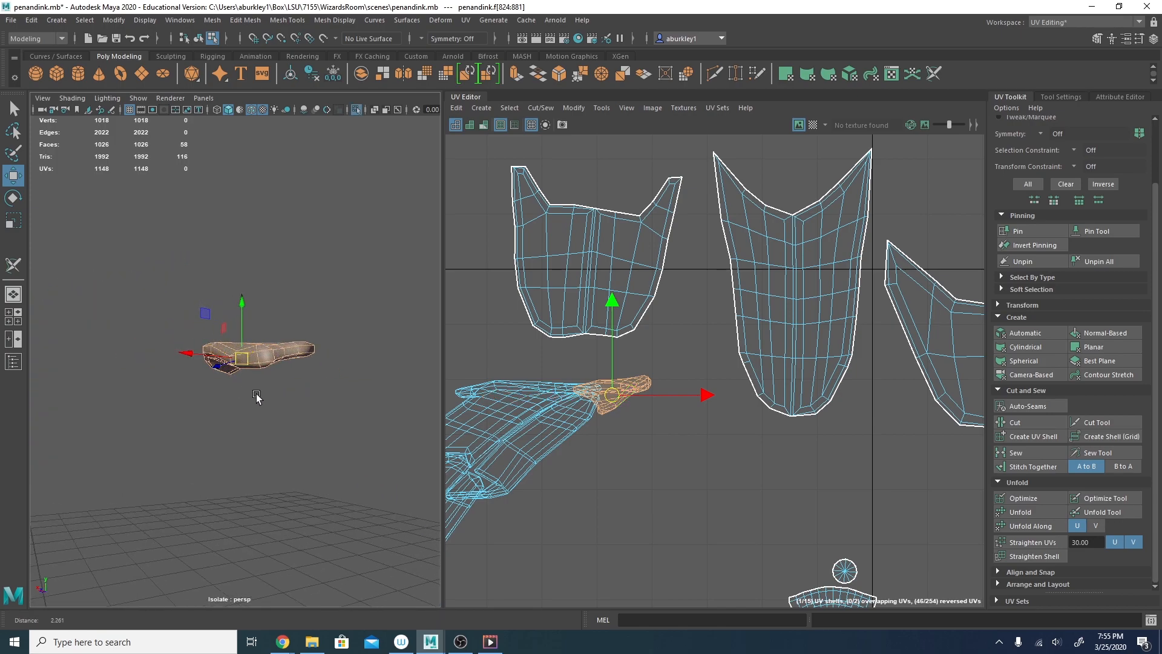
{"action": "scroll", "coordinate": [244, 395], "scroll_direction": "up", "scroll_amount": 3}
{"action": "right_click_drag", "start_coordinate": [305, 361], "coordinate": [304, 276]}
{"action": "left_click_drag", "start_coordinate": [343, 369], "coordinate": [271, 365], "text": "alt"}
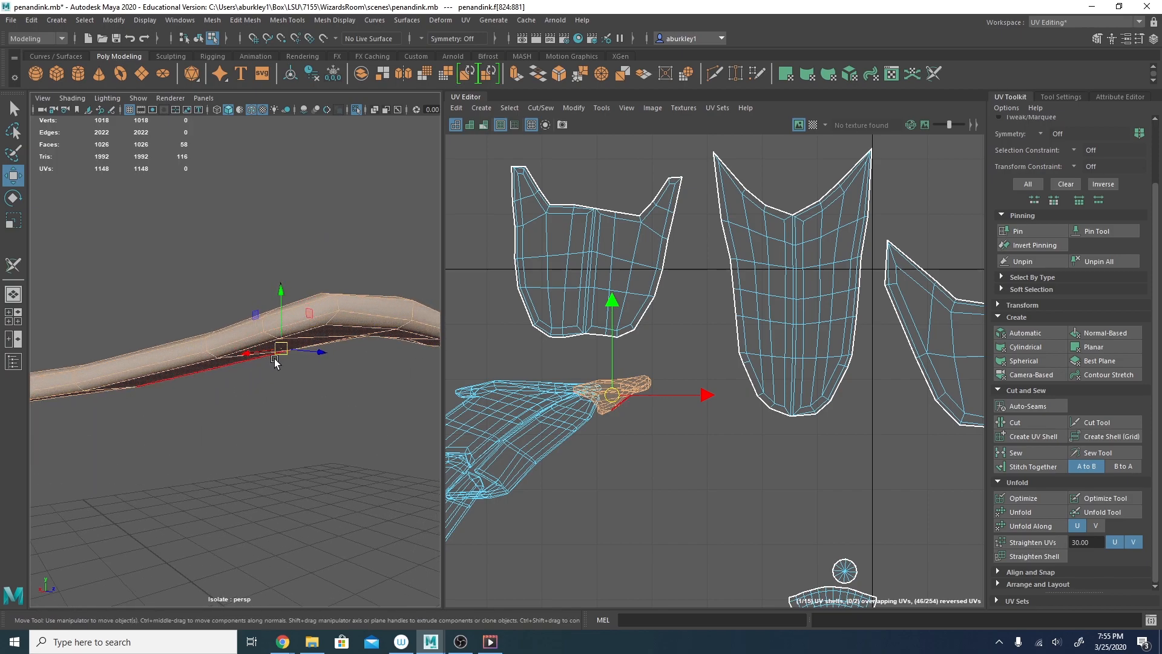
{"action": "right_click_drag", "start_coordinate": [338, 303], "coordinate": [352, 260]}
{"action": "left_click", "coordinate": [350, 220]}
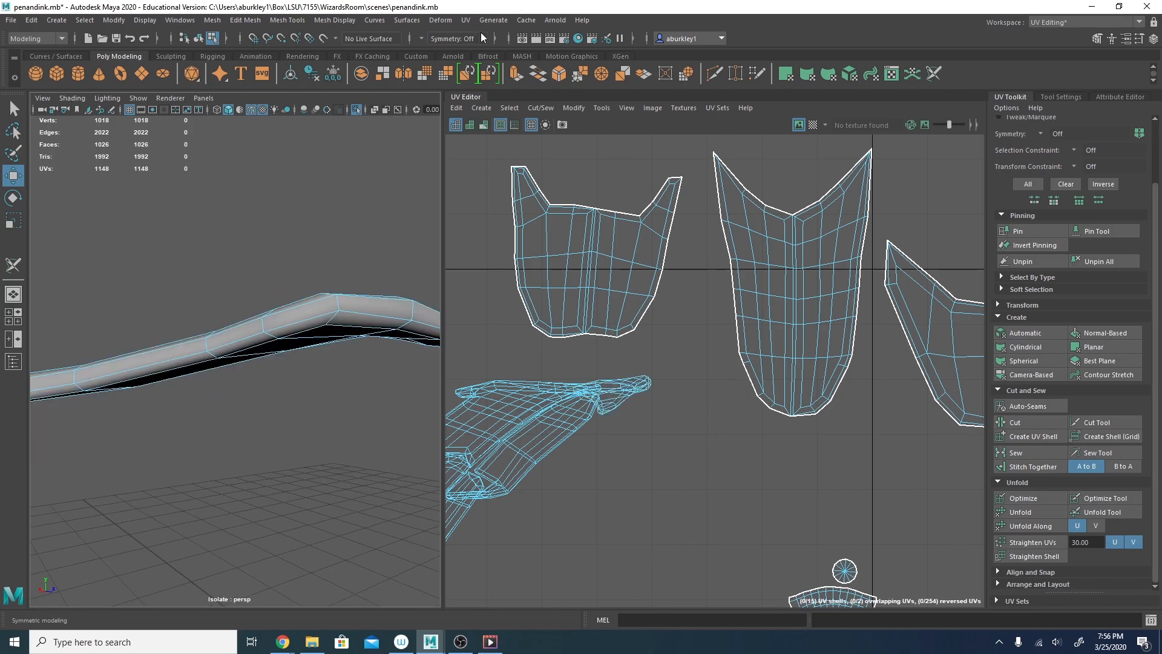
{"action": "left_click", "coordinate": [465, 20]}
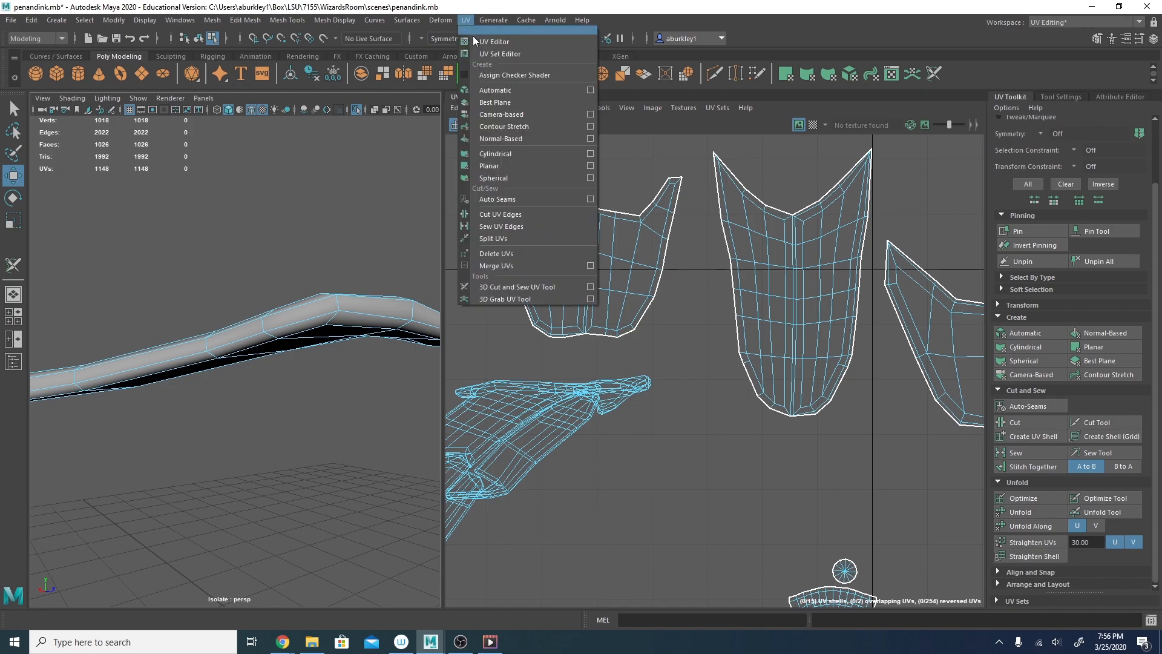
{"action": "left_click", "coordinate": [521, 288]}
{"action": "right_click_drag", "start_coordinate": [365, 343], "coordinate": [305, 330], "text": "alt"}
{"action": "mouse_move", "coordinate": [306, 330]}
{"action": "left_mouse_down", "text": "alt"}
{"action": "mouse_move", "coordinate": [288, 289]}
{"action": "mouse_move", "coordinate": [307, 309]}
{"action": "mouse_move", "coordinate": [139, 328]}
{"action": "mouse_move", "coordinate": [303, 347]}
{"action": "mouse_move", "coordinate": [185, 372]}
{"action": "mouse_move", "coordinate": [97, 372]}
{"action": "mouse_move", "coordinate": [318, 305]}
{"action": "mouse_move", "coordinate": [260, 326]}
{"action": "left_mouse_up", "text": "alt"}
{"action": "left_click", "coordinate": [309, 313]}
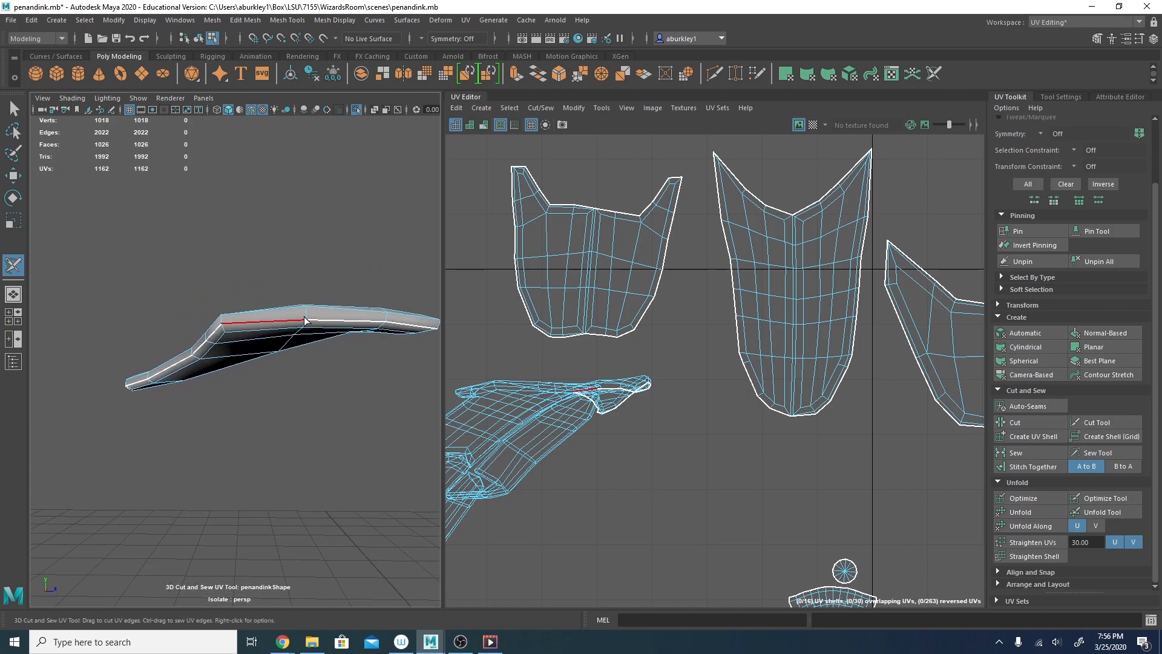
{"action": "left_click_drag", "start_coordinate": [325, 322], "coordinate": [411, 331], "text": "ctrl"}
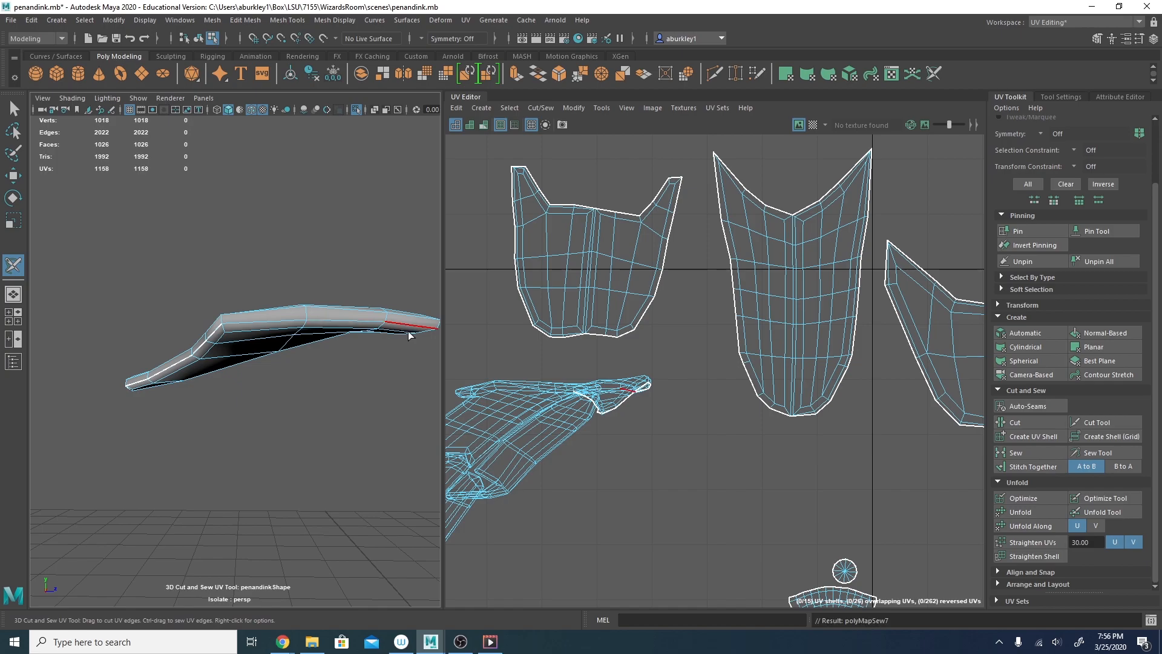
Select the small vane section's UV shell, move it to the empty space below the finished vane shells, and unfold and optimize it.
{"action": "left_click_drag", "start_coordinate": [338, 356], "coordinate": [227, 337], "text": "alt"}
{"action": "key", "text": "w"}
{"action": "right_click_drag", "start_coordinate": [576, 407], "coordinate": [622, 406]}
{"action": "left_click", "coordinate": [619, 393]}
{"action": "left_click_drag", "start_coordinate": [620, 394], "coordinate": [729, 462]}
{"action": "left_click", "coordinate": [1022, 511]}
{"action": "left_click", "coordinate": [1047, 500]}
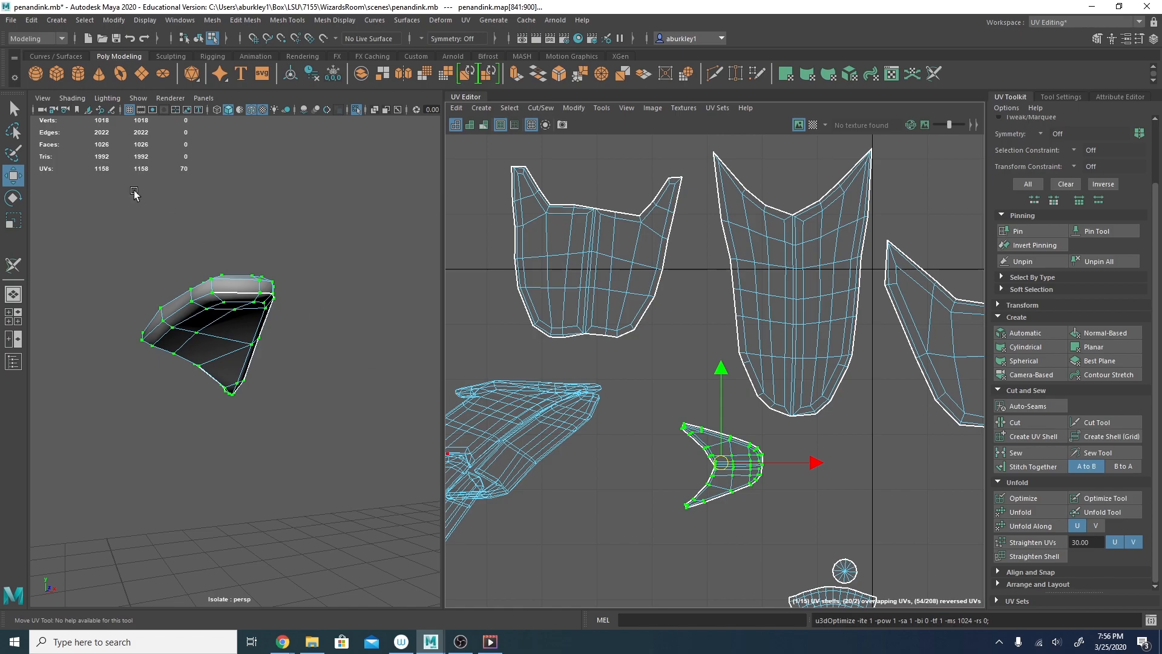
Exit isolation, select all faces of the large curved vane section with the notched end, and isolate it.
{"action": "left_click_drag", "start_coordinate": [265, 354], "coordinate": [204, 375], "text": "alt"}
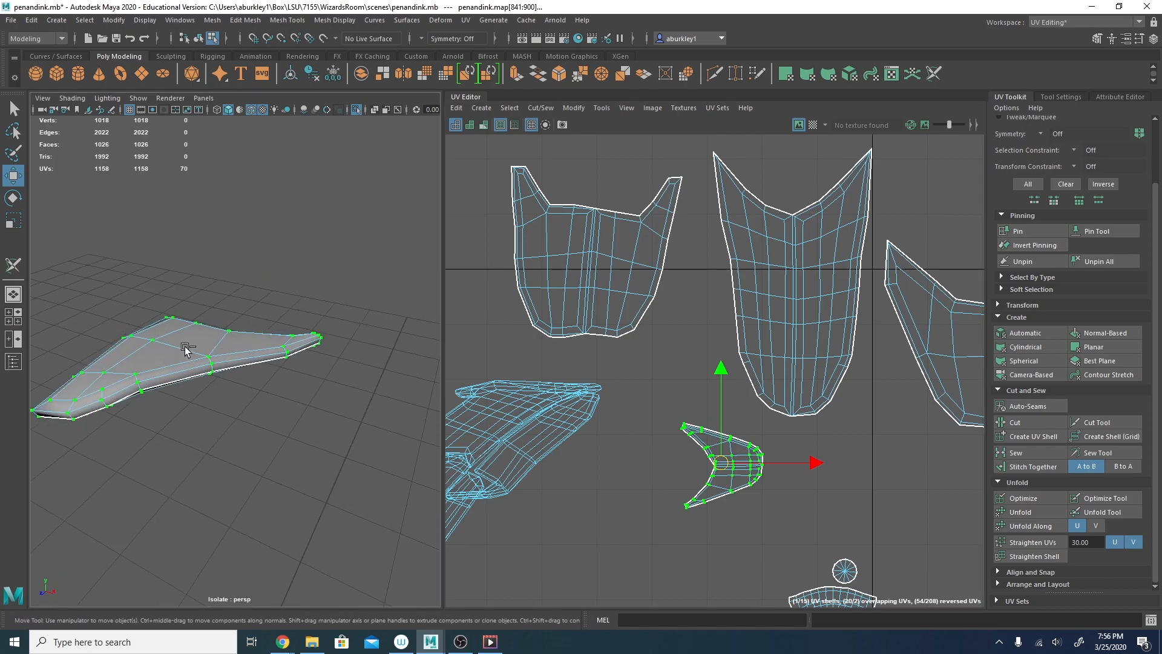
{"action": "key", "text": "ctrl+1"}
{"action": "left_click_drag", "start_coordinate": [265, 335], "coordinate": [280, 289], "text": "alt"}
{"action": "middle_click_drag", "start_coordinate": [280, 289], "coordinate": [225, 348], "text": "alt"}
{"action": "left_click_drag", "start_coordinate": [226, 348], "coordinate": [311, 287], "text": "alt"}
{"action": "right_click_drag", "start_coordinate": [279, 435], "coordinate": [340, 290]}
{"action": "right_click_drag", "start_coordinate": [299, 402], "coordinate": [291, 363]}
{"action": "double_click", "coordinate": [291, 363]}
{"action": "key", "text": "ctrl+1"}
{"action": "left_click_drag", "start_coordinate": [330, 414], "coordinate": [331, 328], "text": "alt"}
{"action": "key", "text": "y"}
{"action": "left_click_drag", "start_coordinate": [290, 281], "coordinate": [281, 310], "text": "alt"}
{"action": "right_click", "coordinate": [281, 310]}
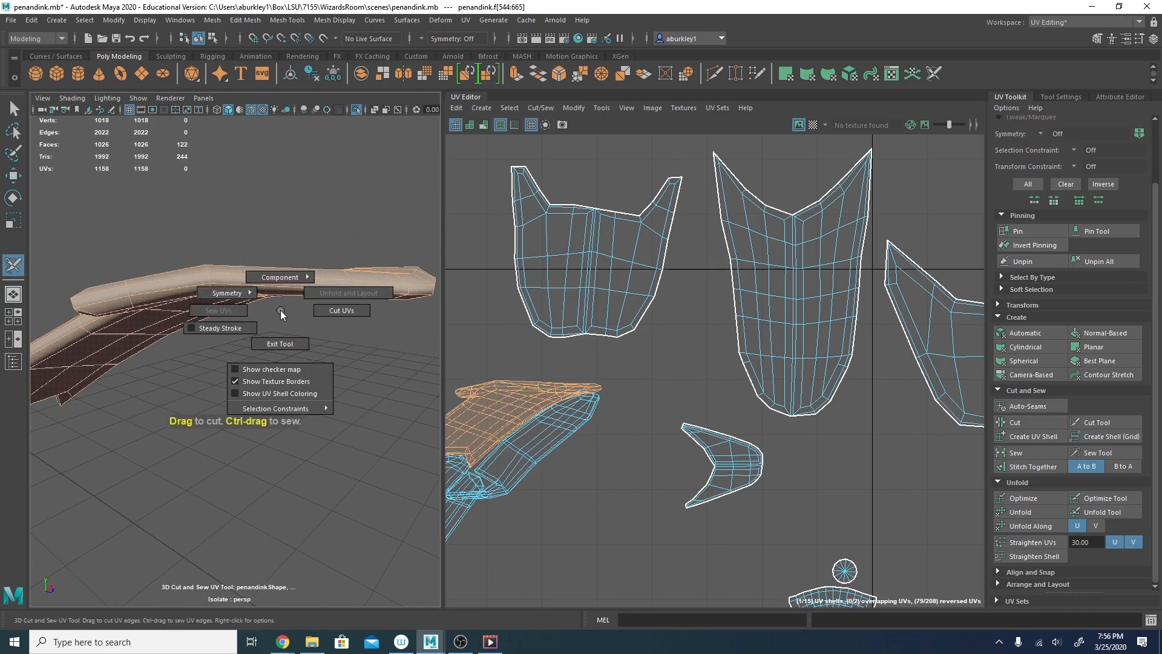
{"action": "left_click", "coordinate": [279, 344]}
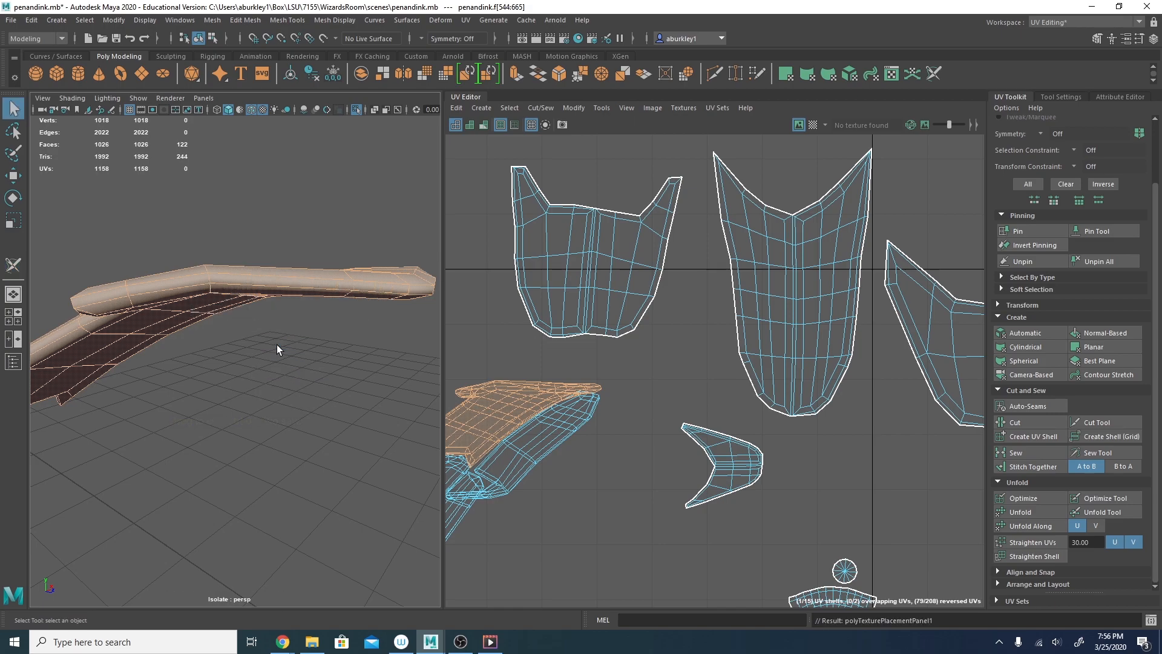
Try cutting edges across the broad surface of the isolated vane section with the 3D Cut and Sew UV Tool, and undo the cuts.
{"action": "key", "text": "w"}
{"action": "key", "text": "F11"}
{"action": "left_click", "coordinate": [288, 290]}
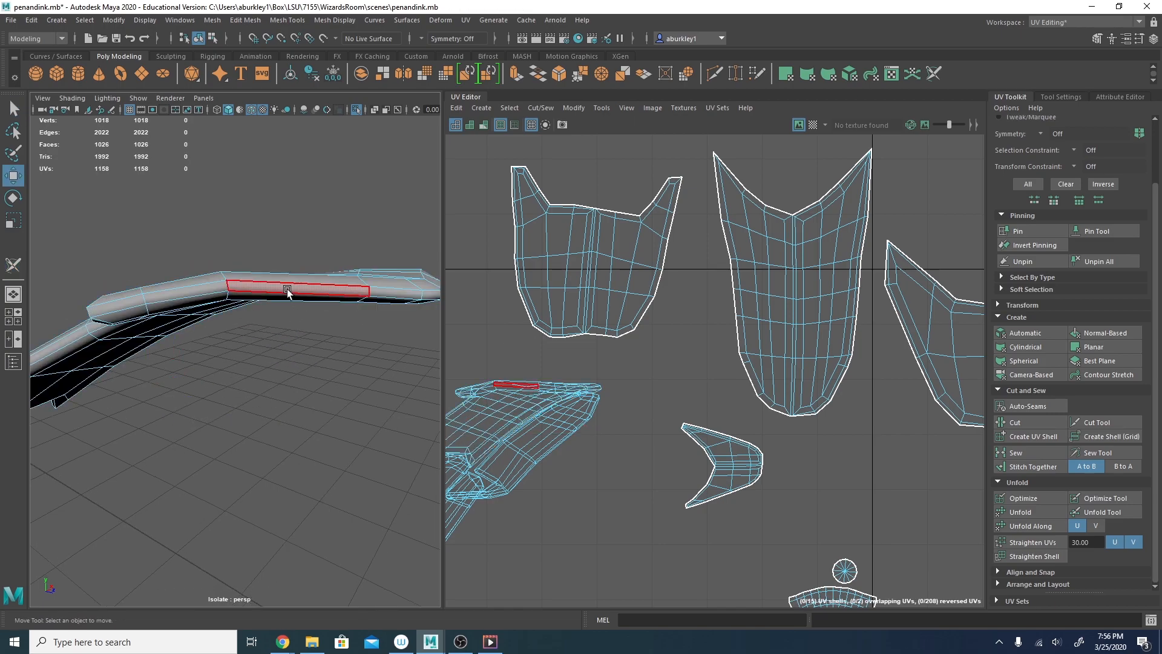
{"action": "mouse_move", "coordinate": [286, 285]}
{"action": "right_mouse_down"}
{"action": "mouse_move", "coordinate": [281, 257]}
{"action": "mouse_move", "coordinate": [287, 295]}
{"action": "mouse_move", "coordinate": [204, 310]}
{"action": "right_mouse_up"}
{"action": "key", "text": "y"}
{"action": "mouse_move", "coordinate": [295, 298]}
{"action": "left_mouse_down", "text": "alt"}
{"action": "mouse_move", "coordinate": [310, 299]}
{"action": "mouse_move", "coordinate": [233, 292]}
{"action": "left_mouse_up", "text": "alt"}
{"action": "mouse_move", "coordinate": [163, 308]}
{"action": "left_mouse_down"}
{"action": "mouse_move", "coordinate": [139, 315]}
{"action": "mouse_move", "coordinate": [282, 339]}
{"action": "mouse_move", "coordinate": [229, 337]}
{"action": "mouse_move", "coordinate": [298, 440]}
{"action": "left_mouse_up"}
{"action": "left_click_drag", "start_coordinate": [298, 440], "coordinate": [238, 421]}
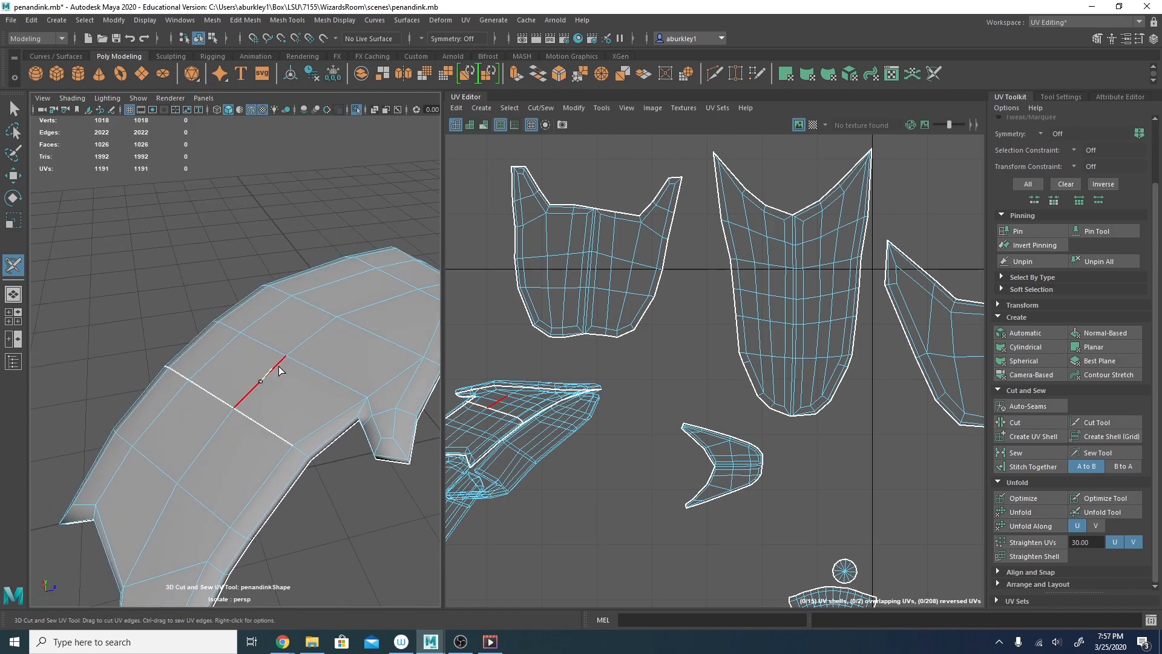
{"action": "left_click_drag", "start_coordinate": [324, 332], "coordinate": [346, 326]}
{"action": "key", "text": "ctrl+z"}
{"action": "key", "text": "ctrl+z"}
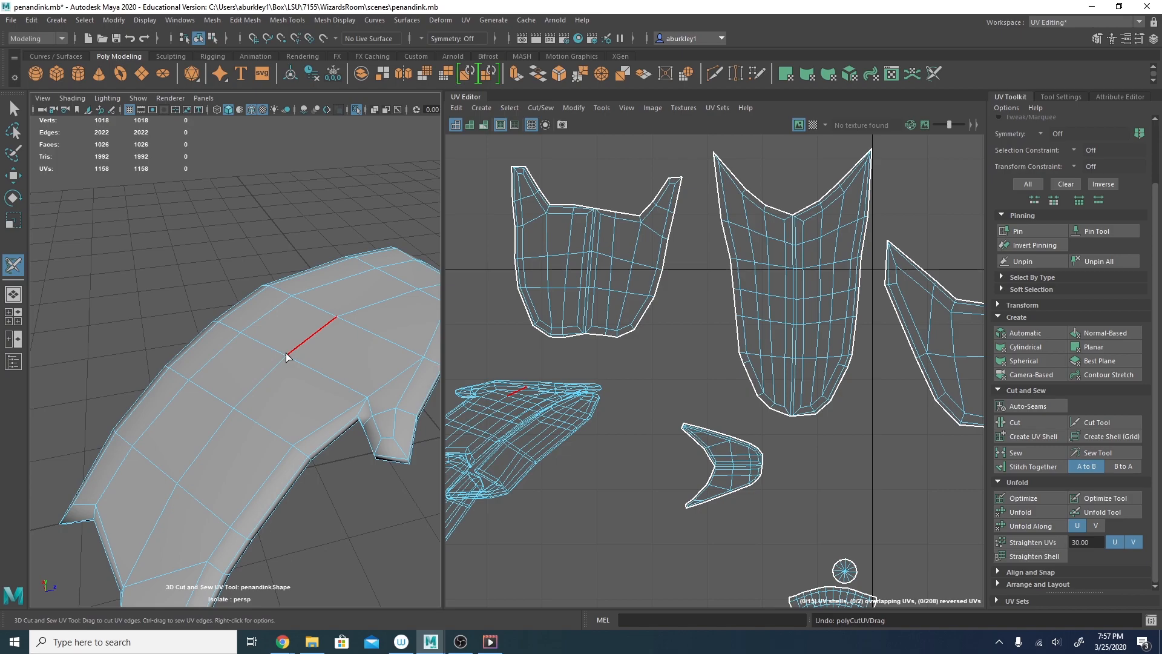
Adjust the cutting tool's Steady Stroke option and cut the edges around the large vane section's rim.
{"action": "left_click_drag", "start_coordinate": [287, 358], "coordinate": [311, 374], "text": "alt"}
{"action": "mouse_move", "coordinate": [311, 372]}
{"action": "right_mouse_down"}
{"action": "mouse_move", "coordinate": [245, 394]}
{"action": "mouse_move", "coordinate": [323, 333]}
{"action": "right_mouse_up"}
{"action": "right_click_drag", "start_coordinate": [321, 371], "coordinate": [266, 387]}
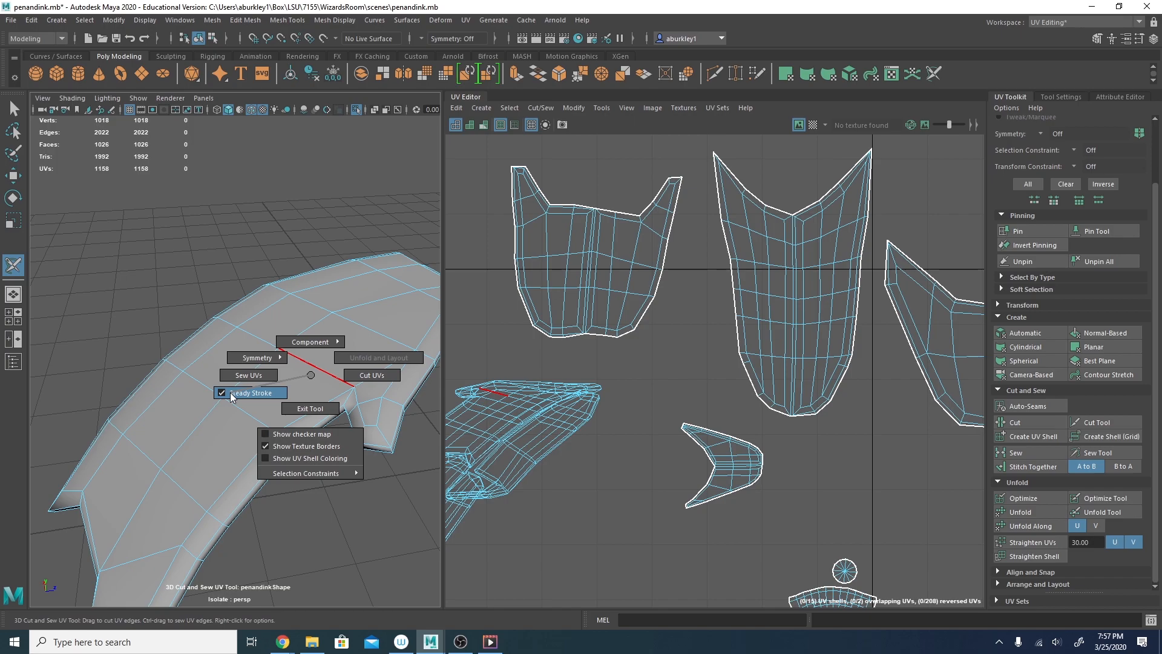
{"action": "right_click_drag", "start_coordinate": [271, 387], "coordinate": [178, 365]}
{"action": "mouse_move", "coordinate": [182, 365]}
{"action": "left_mouse_down", "text": "alt"}
{"action": "mouse_move", "coordinate": [192, 356]}
{"action": "mouse_move", "coordinate": [113, 439]}
{"action": "mouse_move", "coordinate": [54, 479]}
{"action": "left_mouse_up", "text": "alt"}
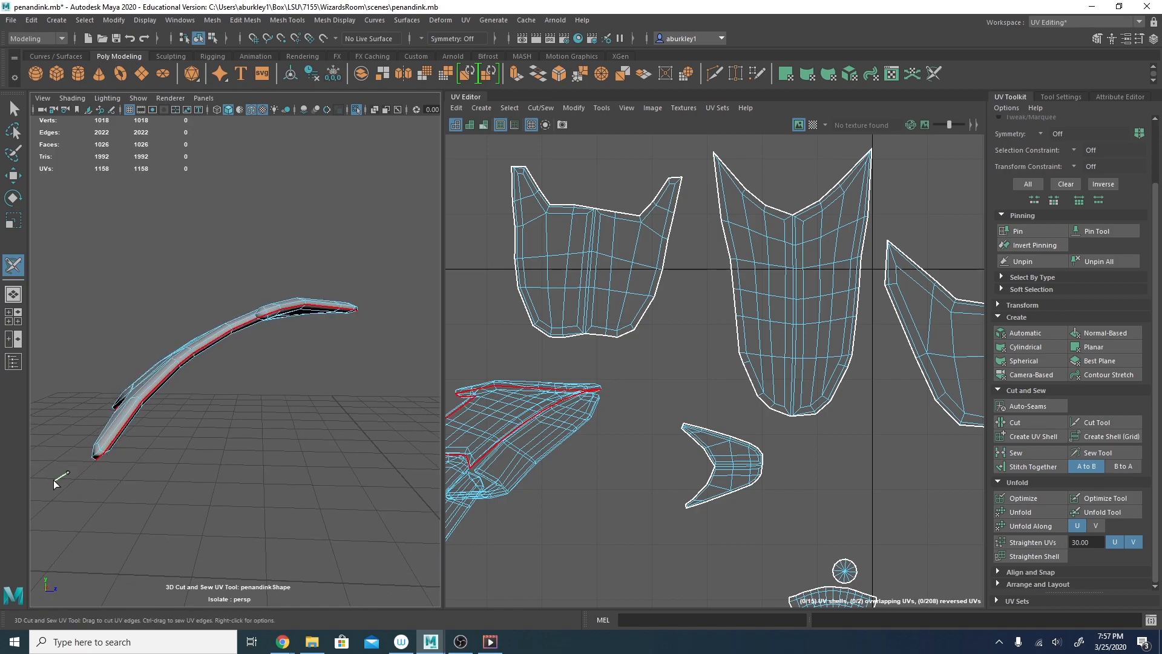
Sew the cut edges along one long side of the large vane section back together, leaving the rest of its rim cut.
{"action": "left_click_drag", "start_coordinate": [267, 350], "coordinate": [387, 308], "text": "alt"}
{"action": "mouse_move", "coordinate": [201, 266]}
{"action": "right_mouse_down"}
{"action": "mouse_move", "coordinate": [112, 281]}
{"action": "mouse_move", "coordinate": [147, 311]}
{"action": "right_mouse_up"}
{"action": "middle_click_drag", "start_coordinate": [163, 306], "coordinate": [179, 332], "text": "alt"}
{"action": "left_click_drag", "start_coordinate": [126, 311], "coordinate": [219, 331], "text": "ctrl"}
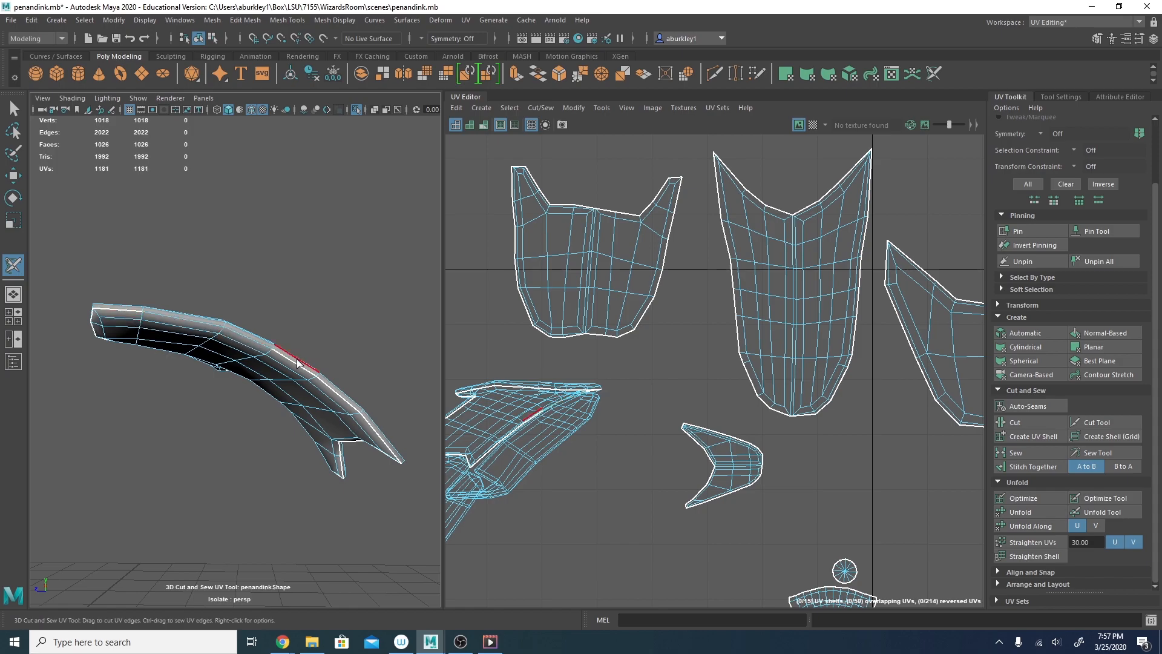
{"action": "mouse_move", "coordinate": [296, 364]}
{"action": "left_mouse_down", "text": "ctrl"}
{"action": "mouse_move", "coordinate": [389, 448]}
{"action": "mouse_move", "coordinate": [306, 369]}
{"action": "mouse_move", "coordinate": [225, 339]}
{"action": "left_mouse_up", "text": "ctrl"}
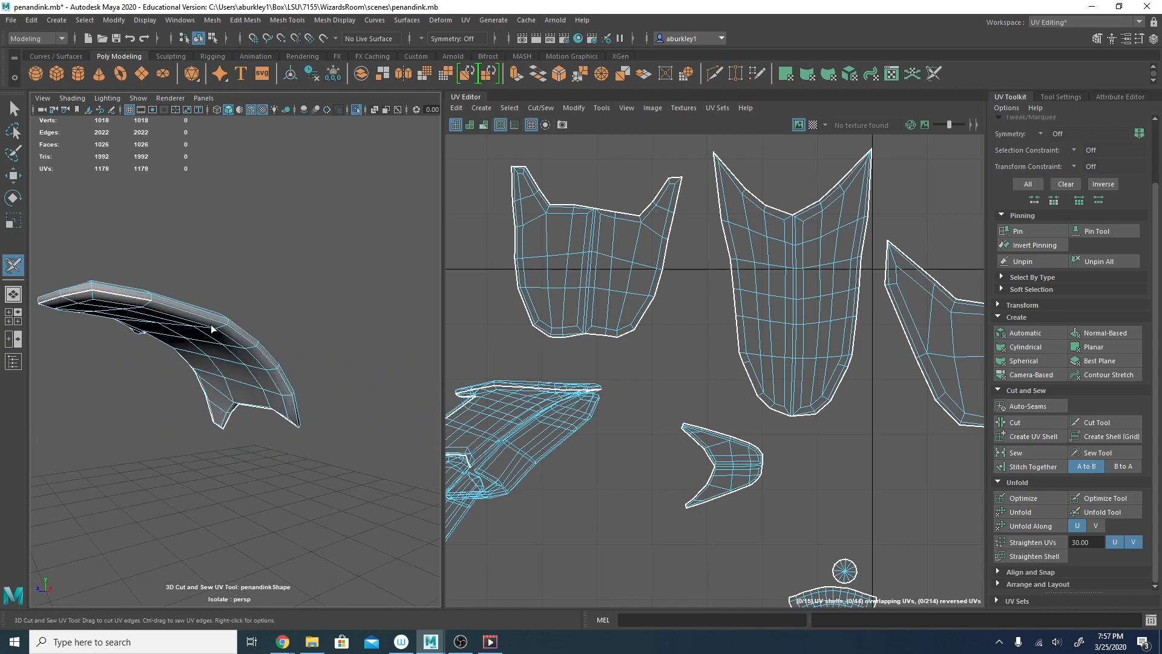
{"action": "mouse_move", "coordinate": [112, 297]}
{"action": "left_mouse_down", "text": "ctrl"}
{"action": "mouse_move", "coordinate": [285, 322]}
{"action": "mouse_move", "coordinate": [393, 357]}
{"action": "left_mouse_up", "text": "ctrl"}
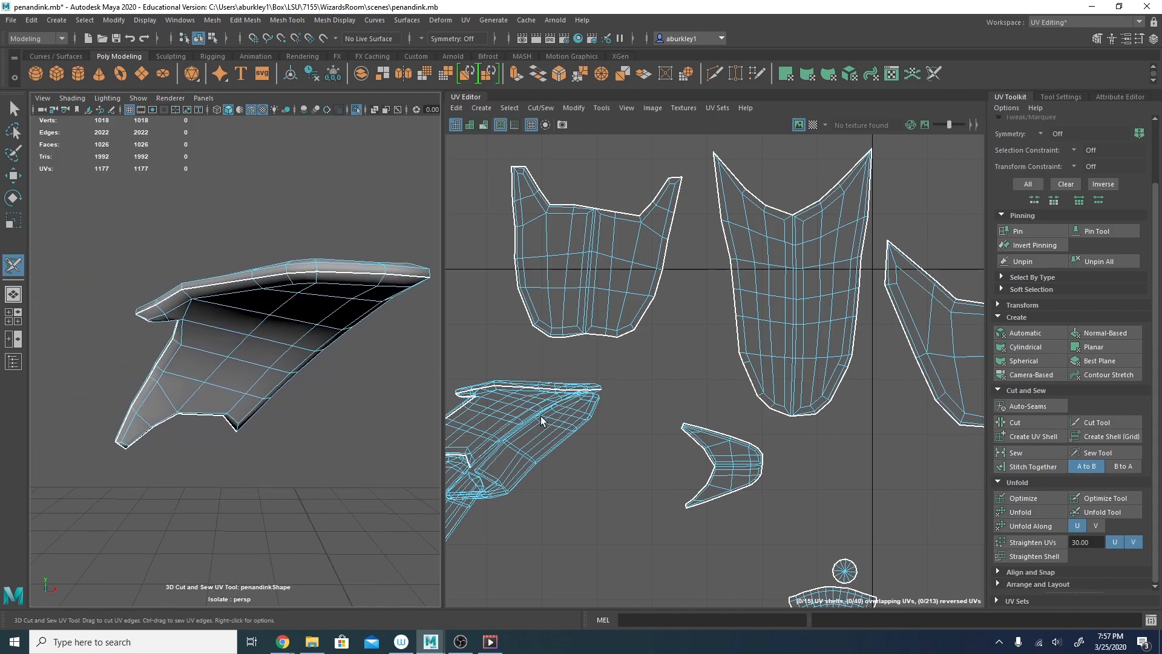
Select the large vane section's UV shell, move it off the overlapping shells, and unfold and optimize it.
{"action": "right_click_drag", "start_coordinate": [558, 388], "coordinate": [586, 388]}
{"action": "key", "text": "w"}
{"action": "double_click", "coordinate": [578, 391]}
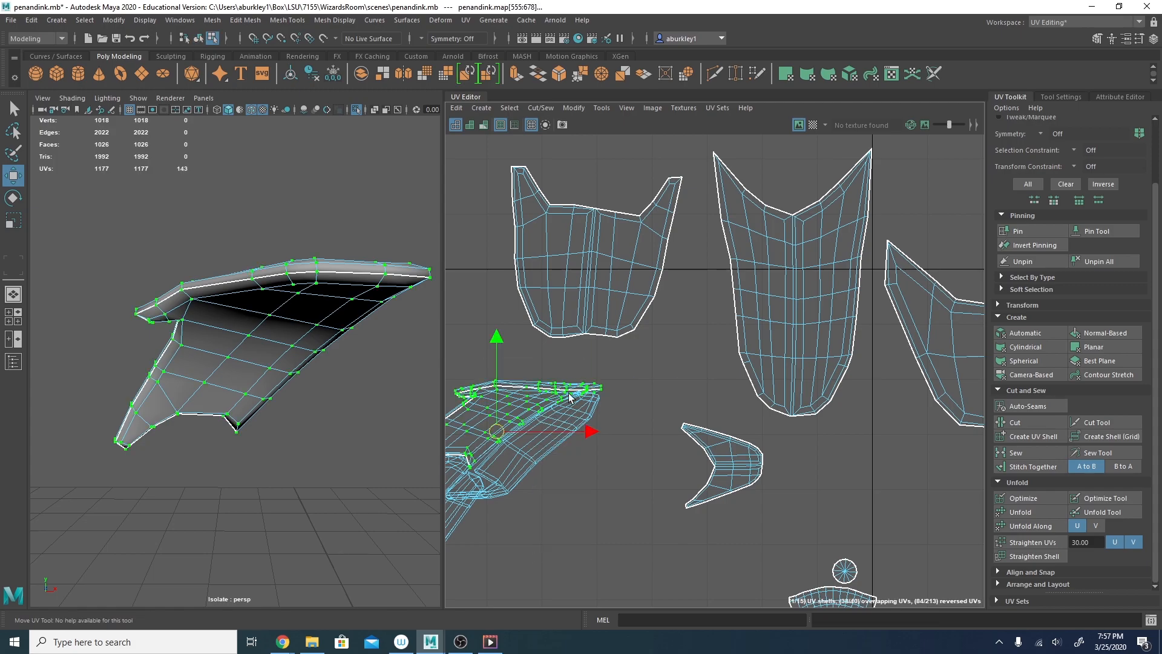
{"action": "left_click_drag", "start_coordinate": [498, 432], "coordinate": [704, 383]}
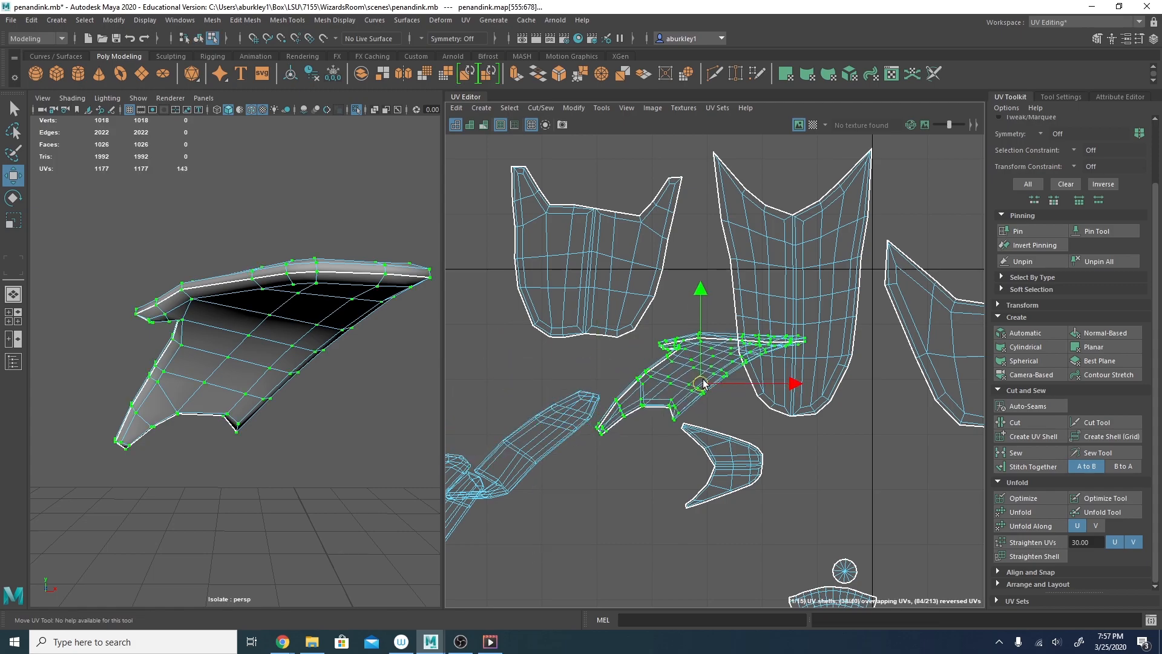
{"action": "left_click", "coordinate": [1019, 513]}
{"action": "left_click", "coordinate": [1022, 502]}
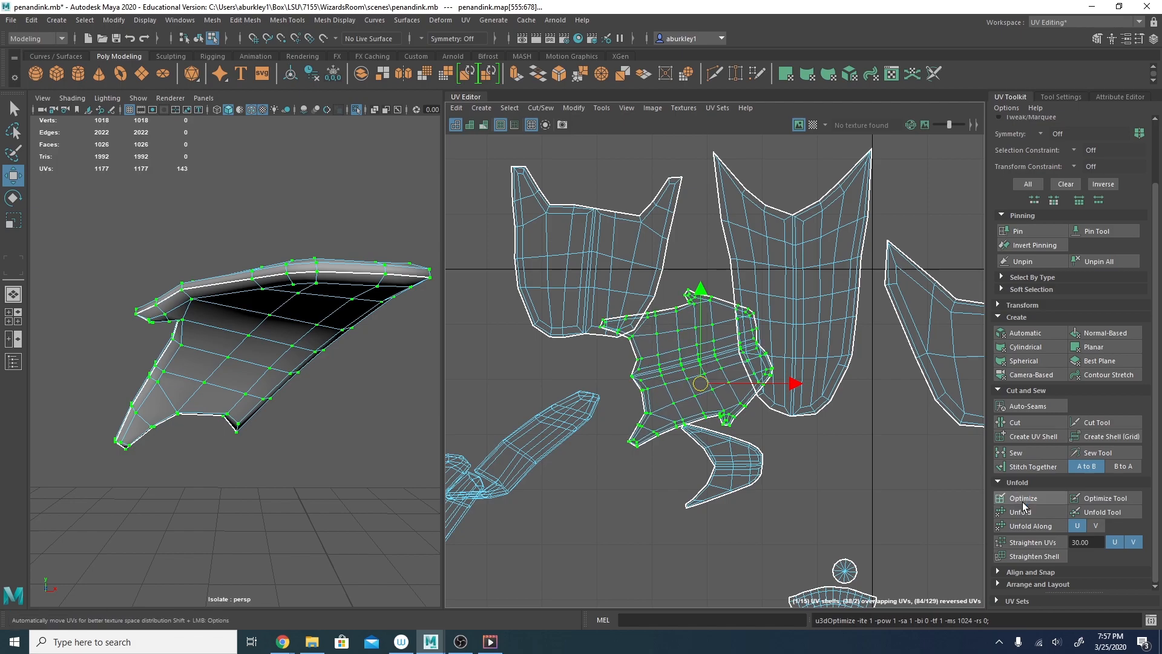
Rotate the unfolded large vane shell upright with its tips up and move it below the finished vane shells.
{"action": "key", "text": "e"}
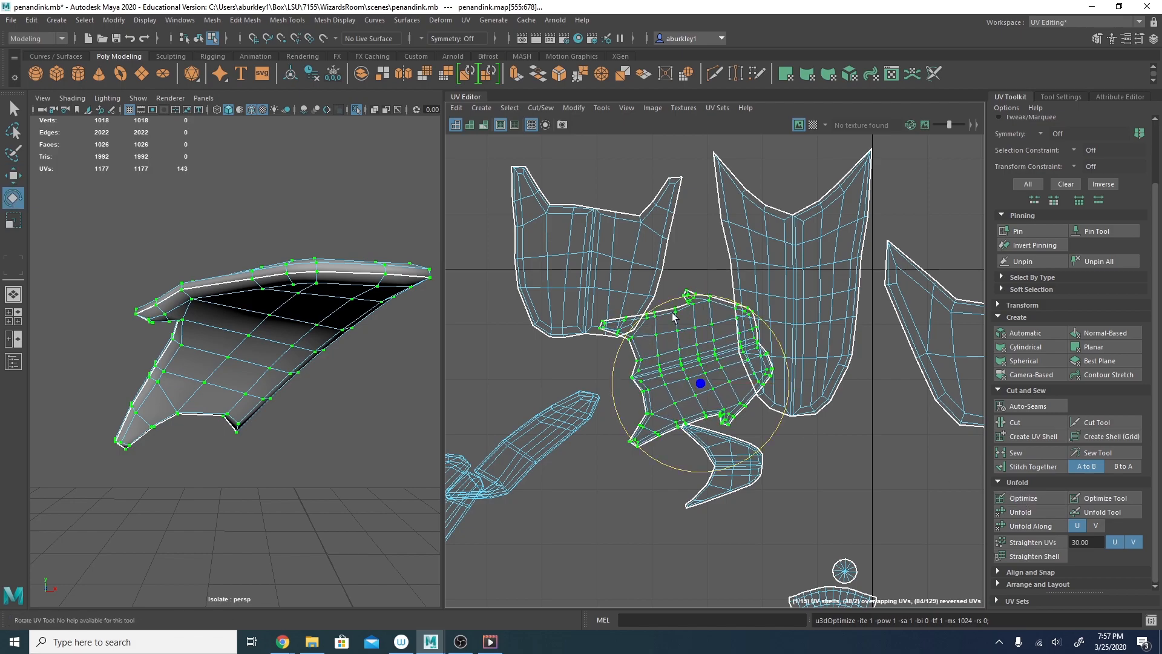
{"action": "left_click_drag", "start_coordinate": [790, 339], "coordinate": [710, 464]}
{"action": "key", "text": "w"}
{"action": "left_click_drag", "start_coordinate": [744, 362], "coordinate": [658, 507]}
Rotate the small crescent-shaped vane shell upright with its tips up and place it just above the large vane shell.
{"action": "left_click", "coordinate": [738, 460]}
{"action": "key", "text": "e"}
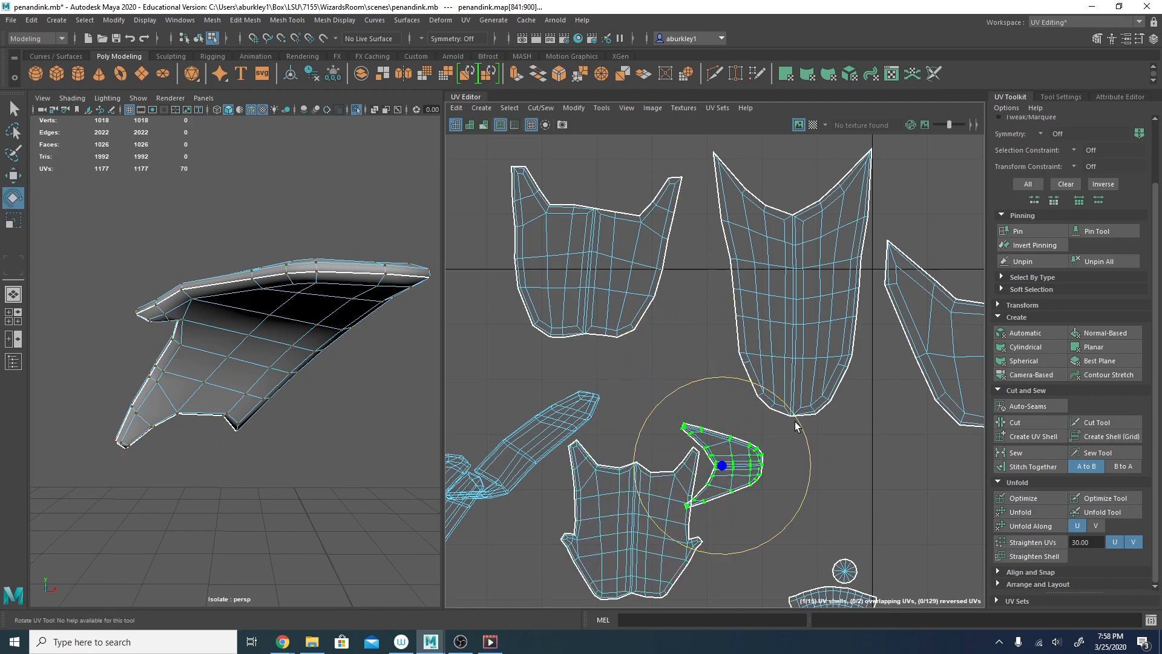
{"action": "left_click_drag", "start_coordinate": [794, 422], "coordinate": [752, 532]}
{"action": "key", "text": "w"}
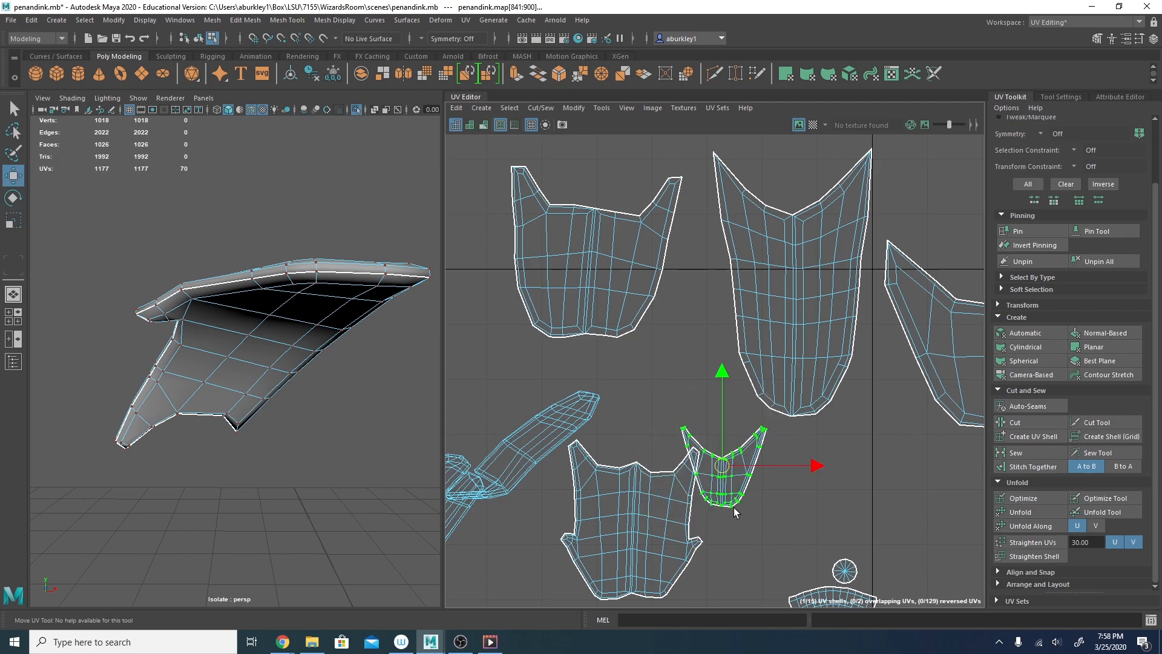
{"action": "left_click_drag", "start_coordinate": [726, 470], "coordinate": [657, 414]}
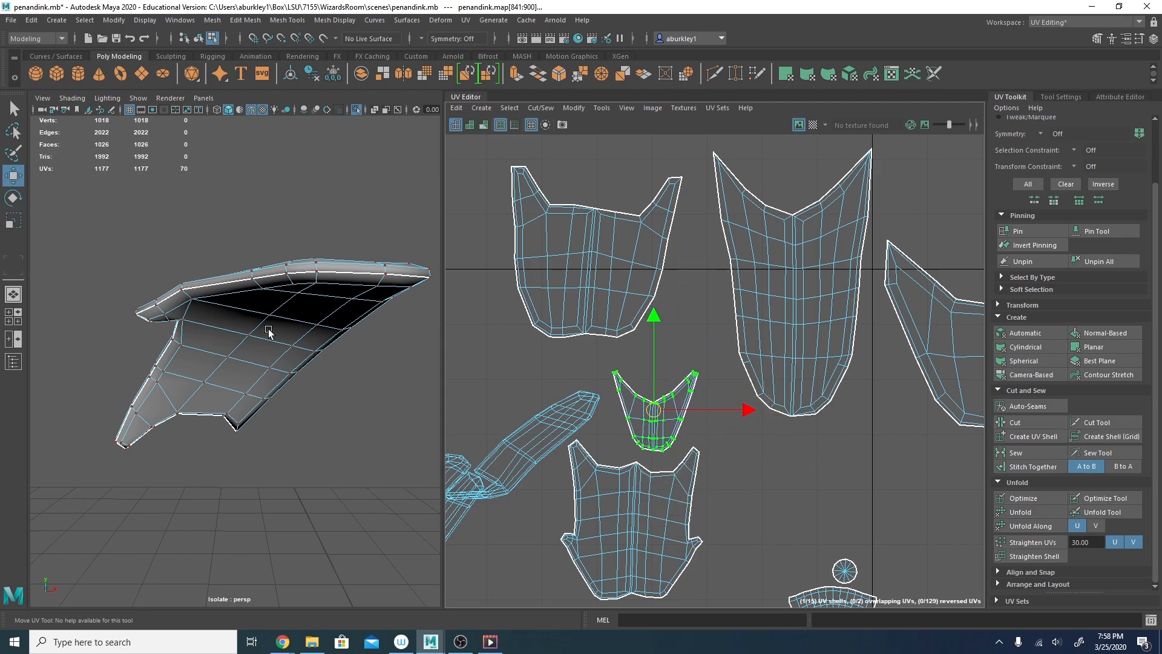
Exit isolation, select all faces of the long vane section on the other side of the feather's curve, and isolate it.
{"action": "left_click_drag", "start_coordinate": [268, 331], "coordinate": [344, 345], "text": "alt"}
{"action": "key", "text": "ctrl+1"}
{"action": "left_click_drag", "start_coordinate": [264, 307], "coordinate": [247, 344], "text": "alt"}
{"action": "right_click_drag", "start_coordinate": [247, 344], "coordinate": [248, 361]}
{"action": "double_click", "coordinate": [245, 346]}
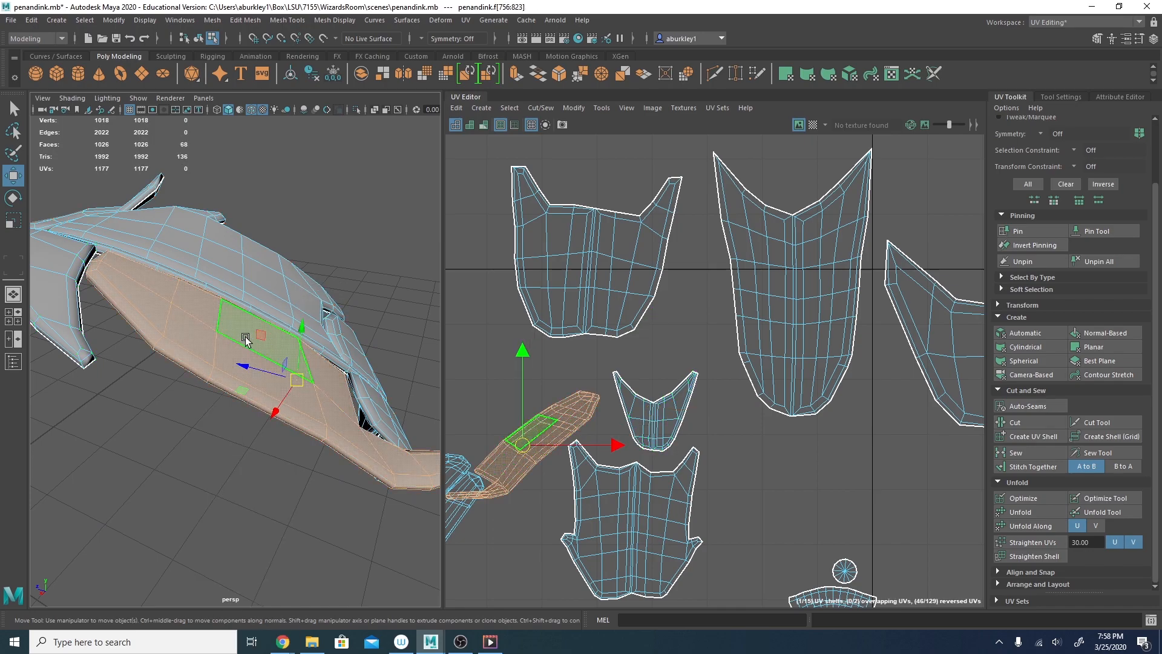
{"action": "left_click_drag", "start_coordinate": [387, 378], "coordinate": [504, 365], "text": "alt"}
{"action": "key", "text": "ctrl+1"}
Show the whole feather to check how the selected vane section sits against its neighbours, and isolate the section again.
{"action": "left_click_drag", "start_coordinate": [381, 288], "coordinate": [266, 297], "text": "alt"}
{"action": "middle_click_drag", "start_coordinate": [513, 407], "coordinate": [633, 329], "text": "alt"}
{"action": "key", "text": "ctrl+1"}
{"action": "left_click_drag", "start_coordinate": [346, 316], "coordinate": [269, 297], "text": "alt"}
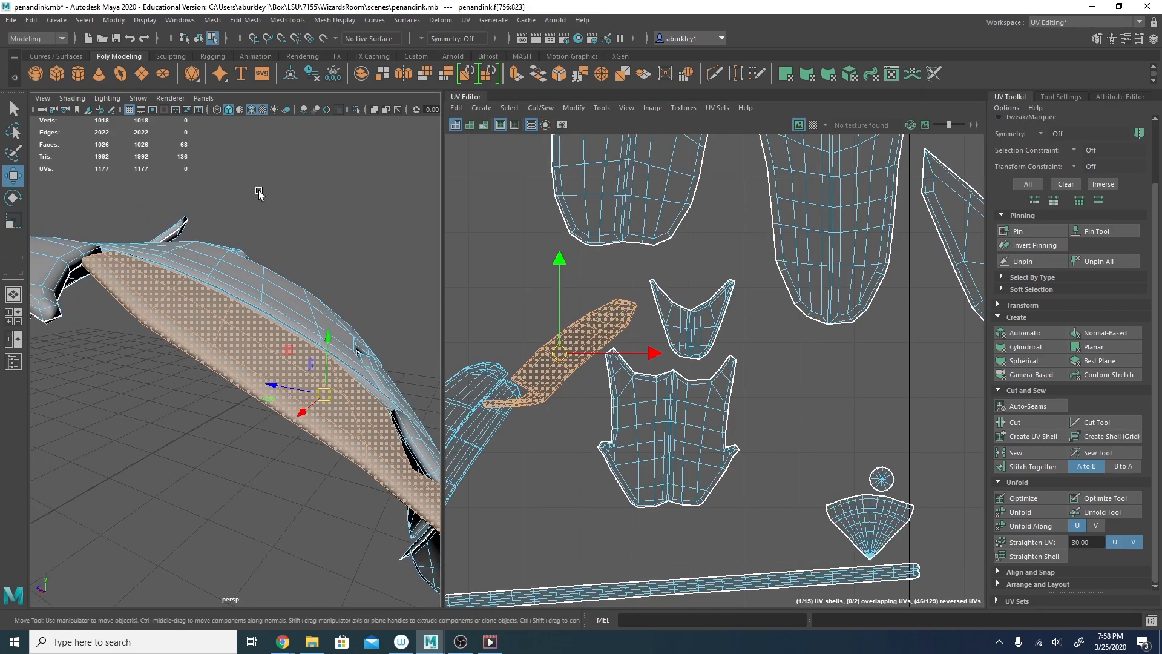
{"action": "left_click_drag", "start_coordinate": [259, 192], "coordinate": [264, 191], "text": "alt"}
{"action": "key", "text": "ctrl+1"}
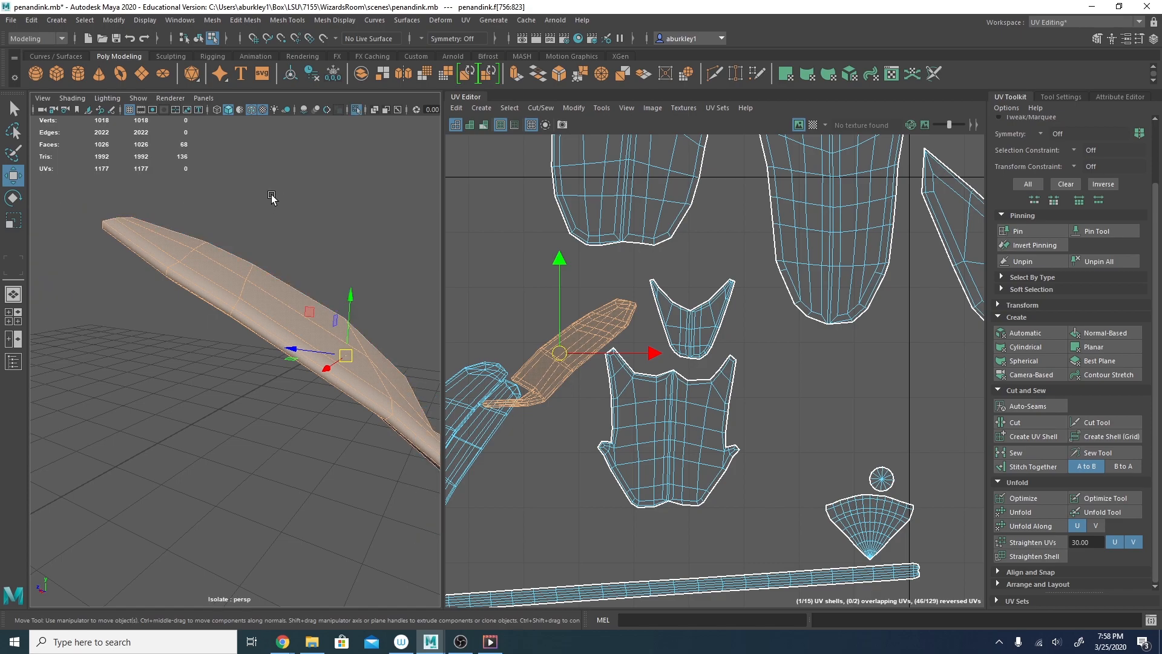
Cut the edges all around the isolated long vane section's rim with the 3D Cut and Sew UV Tool in edge mode.
{"action": "mouse_move", "coordinate": [274, 244]}
{"action": "left_mouse_down", "text": "alt"}
{"action": "mouse_move", "coordinate": [278, 218]}
{"action": "mouse_move", "coordinate": [291, 217]}
{"action": "mouse_move", "coordinate": [285, 239]}
{"action": "left_mouse_up", "text": "alt"}
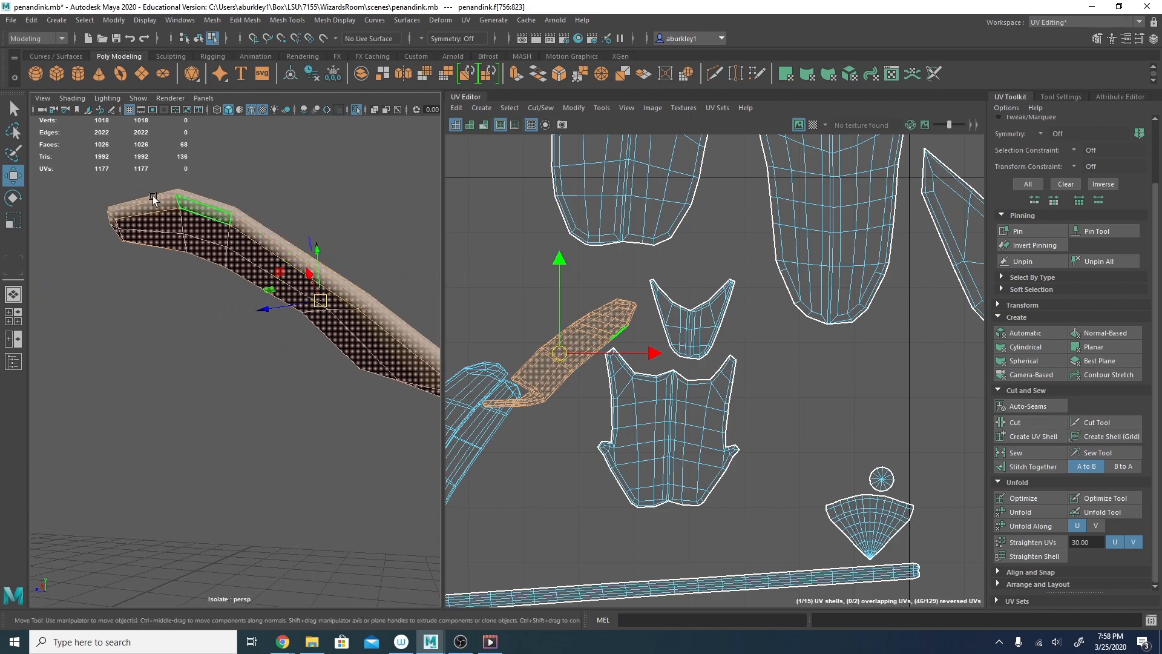
{"action": "left_click", "coordinate": [466, 20]}
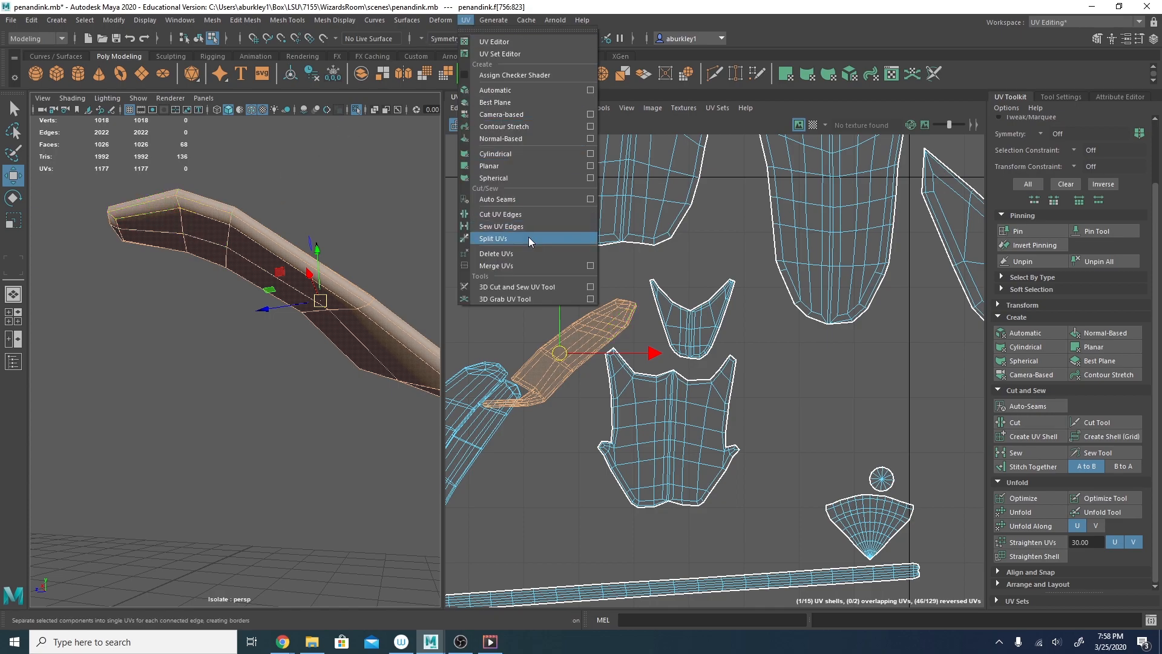
{"action": "left_click", "coordinate": [510, 289]}
{"action": "left_click_drag", "start_coordinate": [336, 253], "coordinate": [262, 237], "text": "alt"}
{"action": "left_click", "coordinate": [248, 233]}
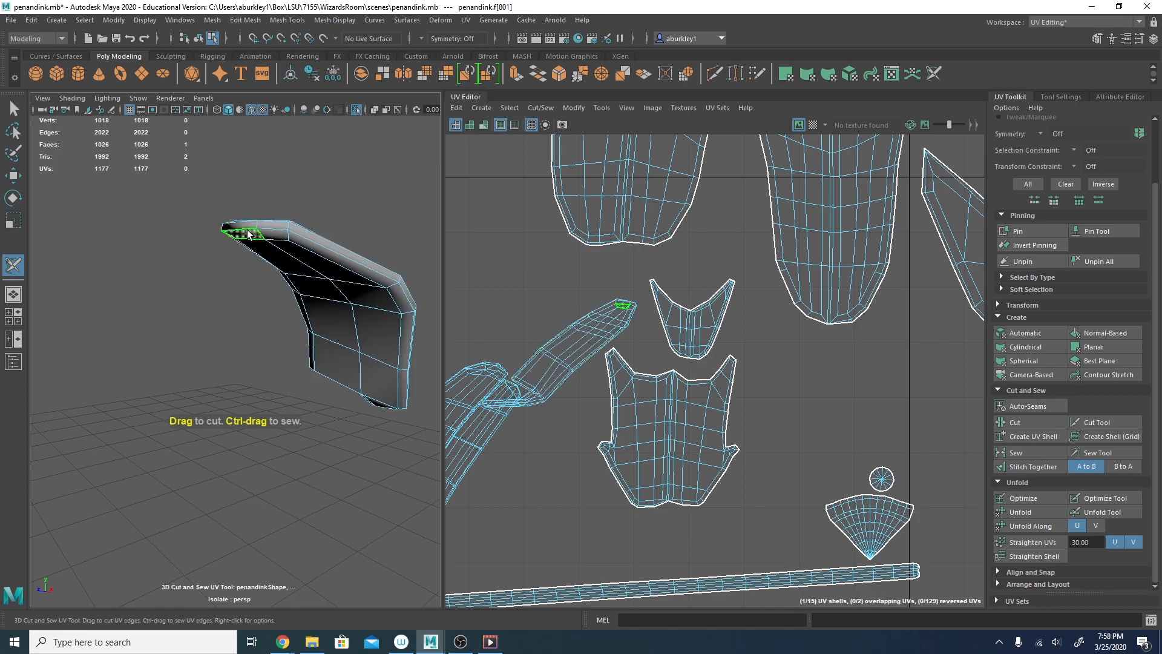
{"action": "right_click", "coordinate": [250, 199]}
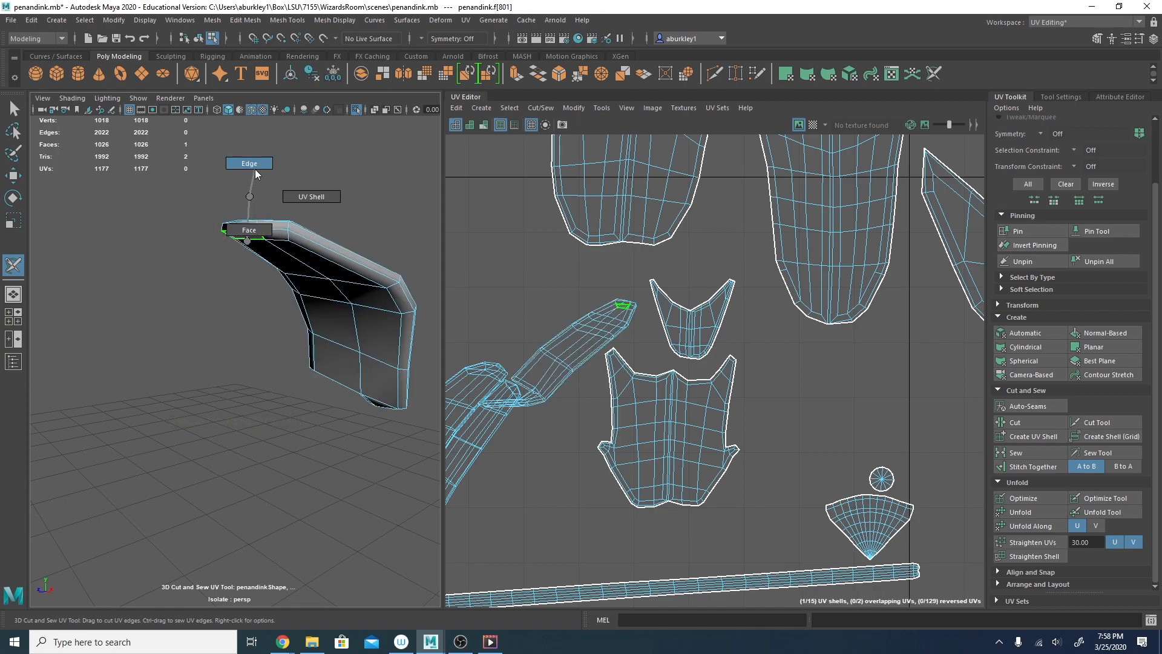
{"action": "left_click", "coordinate": [256, 169]}
{"action": "mouse_move", "coordinate": [243, 231]}
{"action": "left_mouse_down"}
{"action": "mouse_move", "coordinate": [313, 239]}
{"action": "mouse_move", "coordinate": [384, 278]}
{"action": "mouse_move", "coordinate": [153, 287]}
{"action": "mouse_move", "coordinate": [52, 332]}
{"action": "mouse_move", "coordinate": [135, 305]}
{"action": "mouse_move", "coordinate": [134, 339]}
{"action": "left_mouse_up"}
{"action": "left_click_drag", "start_coordinate": [109, 384], "coordinate": [107, 314], "text": "alt"}
{"action": "mouse_move", "coordinate": [118, 372]}
{"action": "left_mouse_down"}
{"action": "mouse_move", "coordinate": [158, 354]}
{"action": "mouse_move", "coordinate": [143, 361]}
{"action": "left_mouse_up"}
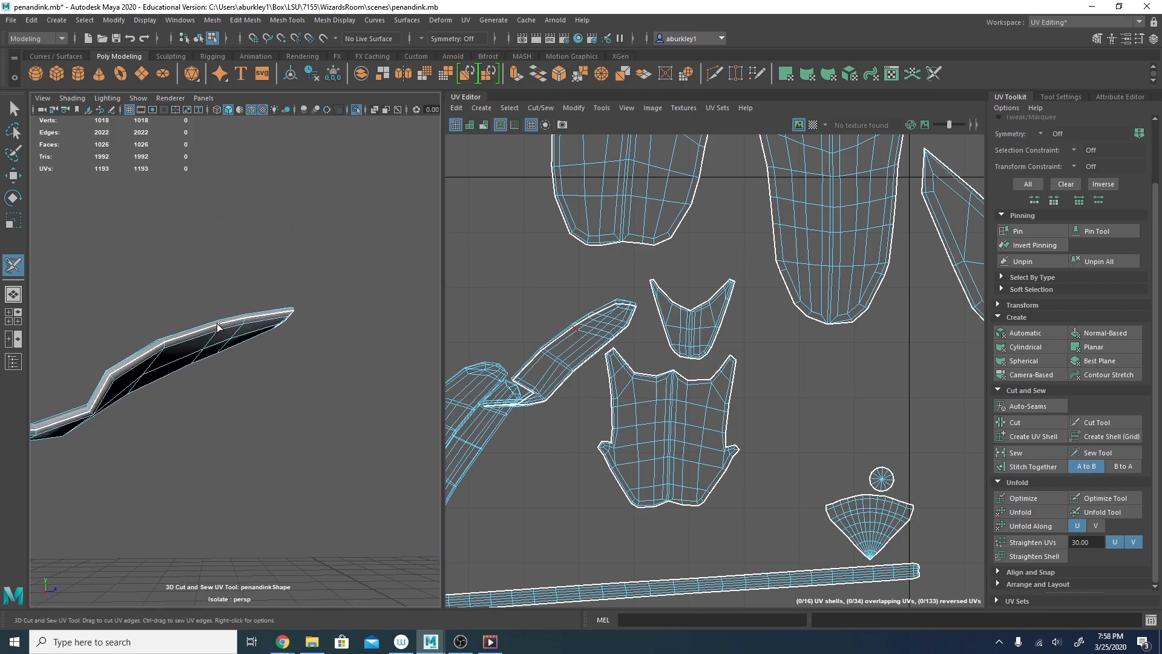
Sew the cut edges along one long side of the isolated vane section and inspect its remaining seams.
{"action": "left_click_drag", "start_coordinate": [284, 313], "coordinate": [209, 327], "text": "ctrl"}
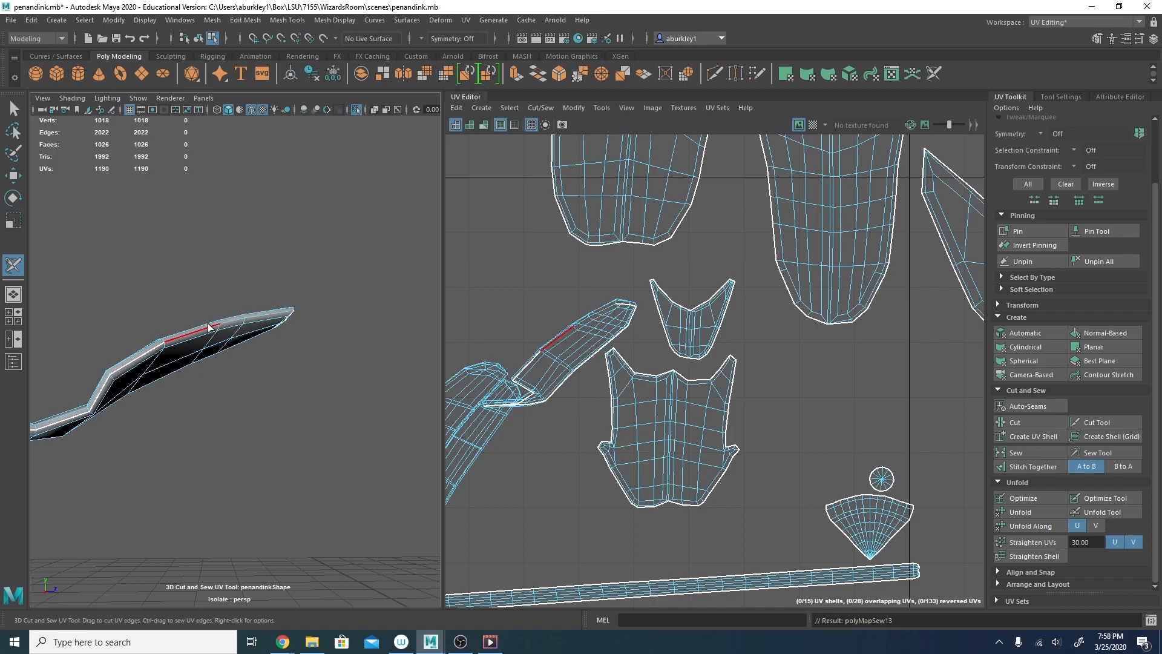
{"action": "left_click_drag", "start_coordinate": [142, 357], "coordinate": [117, 364], "text": "ctrl"}
{"action": "left_click_drag", "start_coordinate": [247, 356], "coordinate": [343, 372], "text": "alt"}
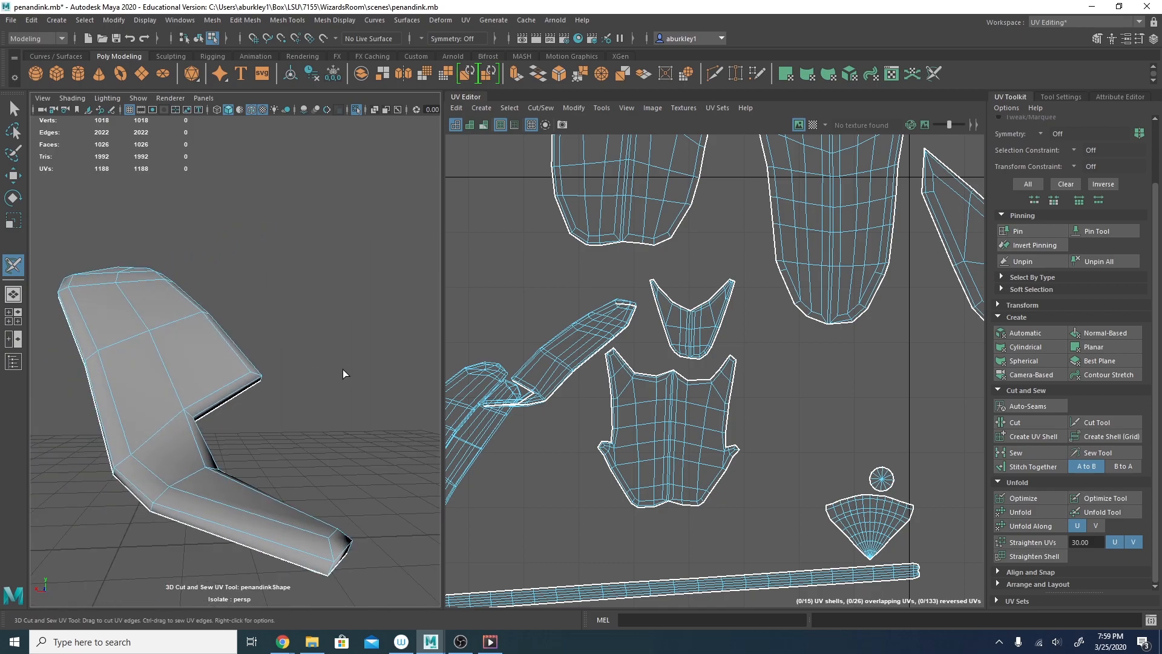
Exit isolation, select all faces of the teardrop-shaped vane section running to the feather's tip, and isolate it.
{"action": "right_click_drag", "start_coordinate": [576, 357], "coordinate": [527, 353], "text": "alt"}
{"action": "middle_click_drag", "start_coordinate": [453, 352], "coordinate": [583, 330], "text": "alt"}
{"action": "key", "text": "ctrl+1"}
{"action": "left_click_drag", "start_coordinate": [370, 295], "coordinate": [277, 340], "text": "alt"}
{"action": "mouse_move", "coordinate": [277, 340]}
{"action": "right_mouse_down"}
{"action": "mouse_move", "coordinate": [273, 372]}
{"action": "mouse_move", "coordinate": [278, 347]}
{"action": "right_mouse_up"}
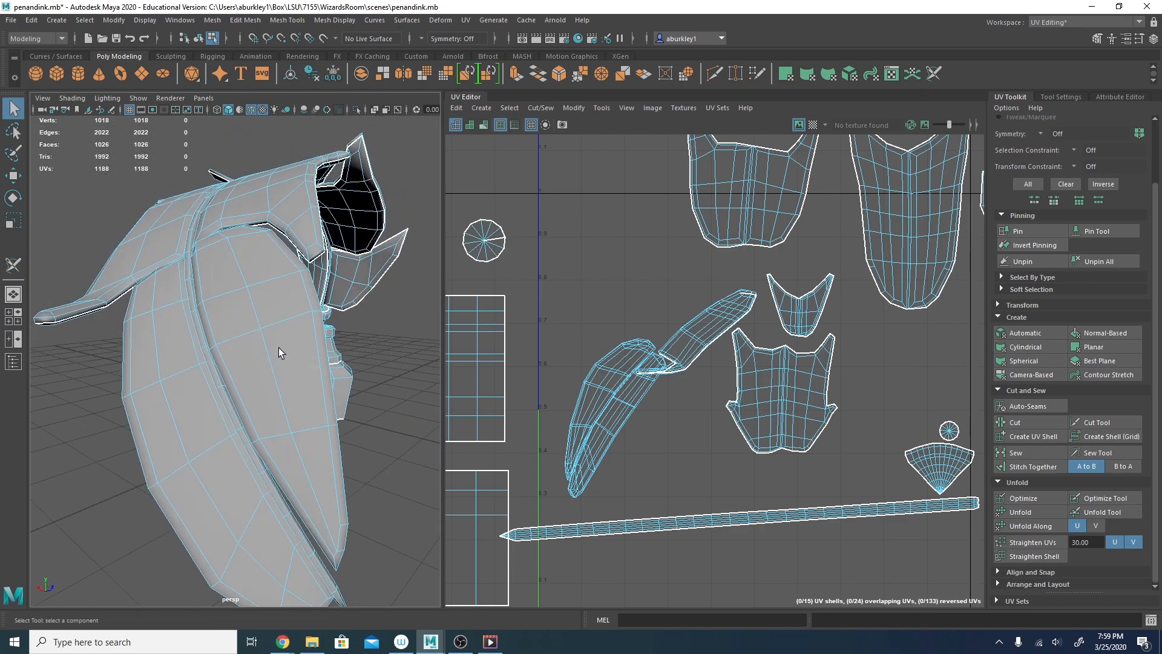
{"action": "left_click", "coordinate": [278, 347]}
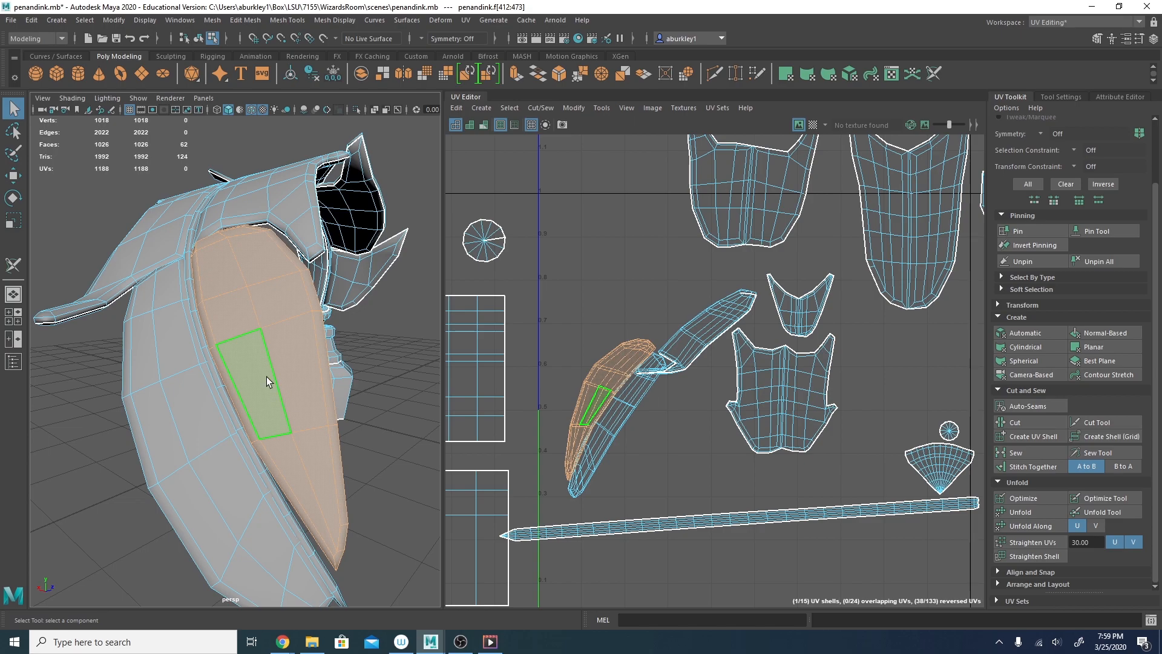
{"action": "left_click_drag", "start_coordinate": [310, 383], "coordinate": [369, 452], "text": "alt"}
{"action": "key", "text": "ctrl+1"}
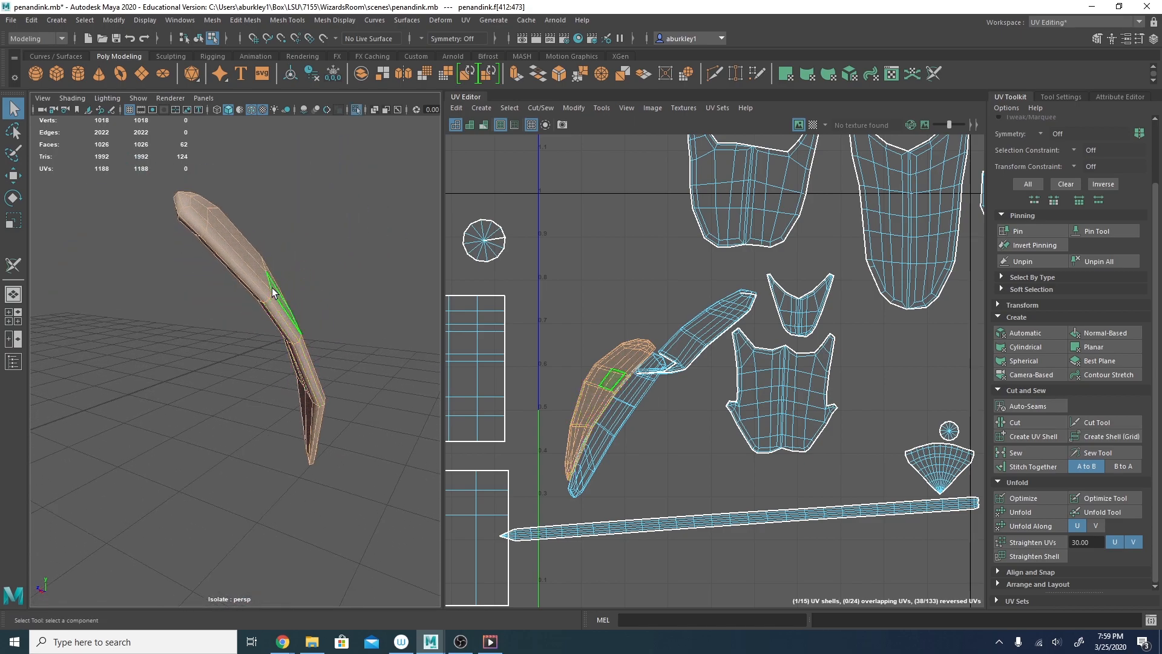
Select the edge loop around the teardrop vane section's rim and isolate the faces bordering it.
{"action": "left_click_drag", "start_coordinate": [197, 318], "coordinate": [251, 339], "text": "alt"}
{"action": "right_click_drag", "start_coordinate": [241, 277], "coordinate": [242, 244]}
{"action": "left_click_drag", "start_coordinate": [264, 290], "coordinate": [280, 415], "text": "alt"}
{"action": "left_click", "coordinate": [344, 256]}
{"action": "double_click", "coordinate": [252, 217]}
{"action": "scroll", "coordinate": [288, 435], "scroll_direction": "up", "scroll_amount": 3}
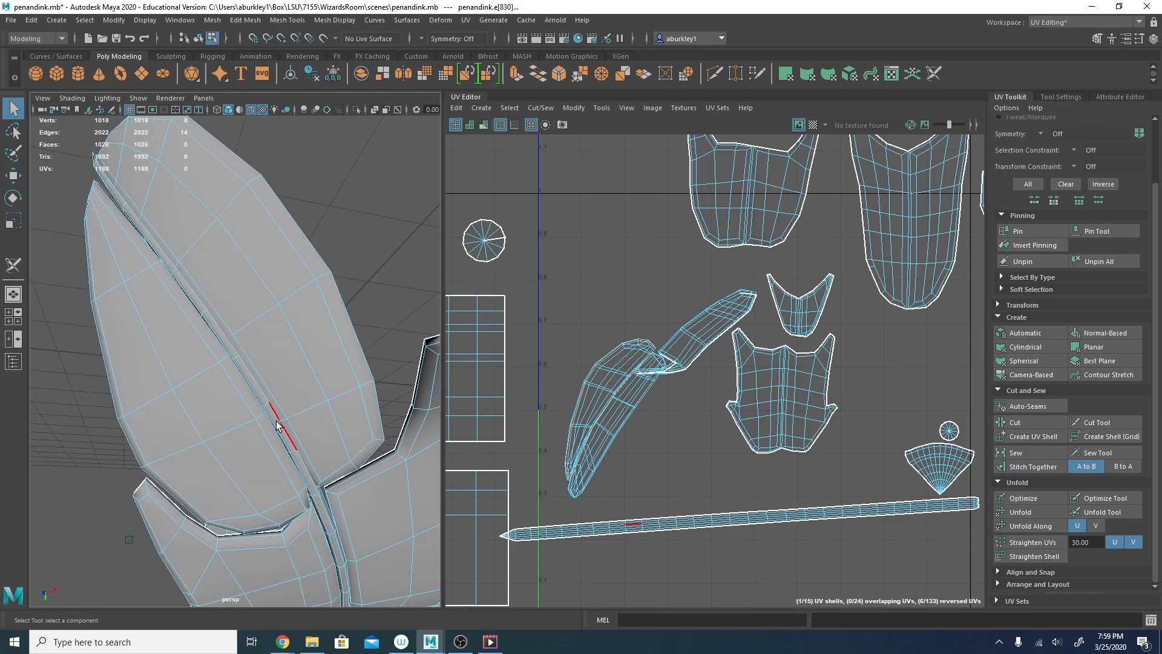
{"action": "key", "text": "ctrl+1"}
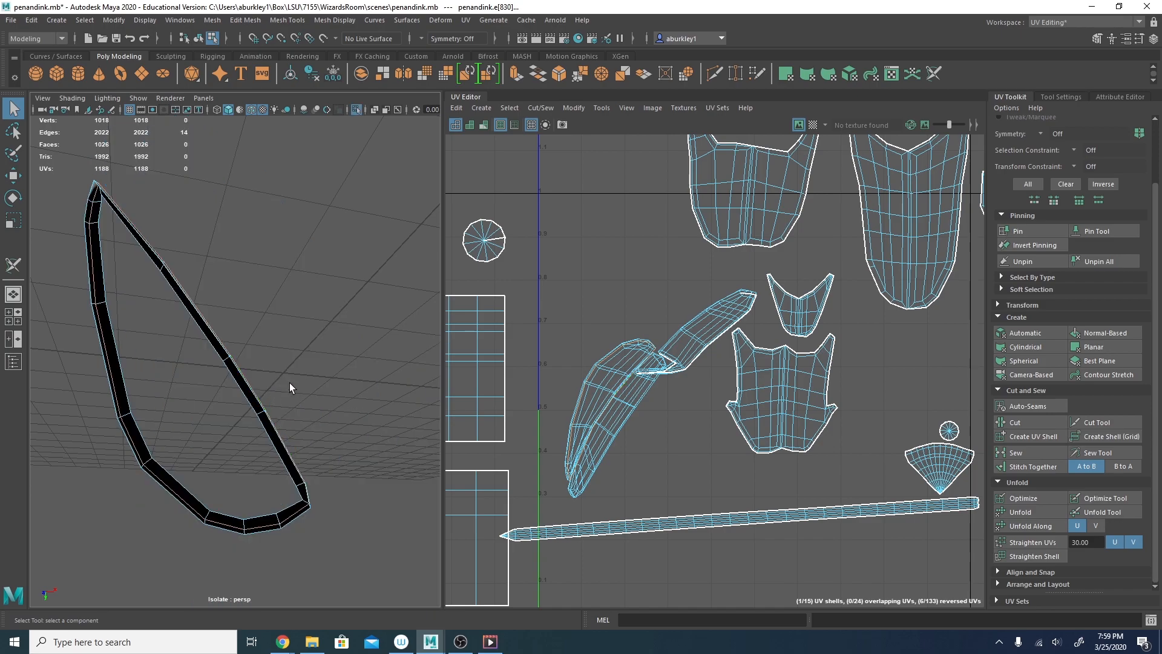
Select the run of edges along the teardrop vane section's outer rim, exit isolation, and cut the UVs along it.
{"action": "left_click_drag", "start_coordinate": [288, 376], "coordinate": [283, 506], "text": "alt"}
{"action": "double_click", "coordinate": [167, 357]}
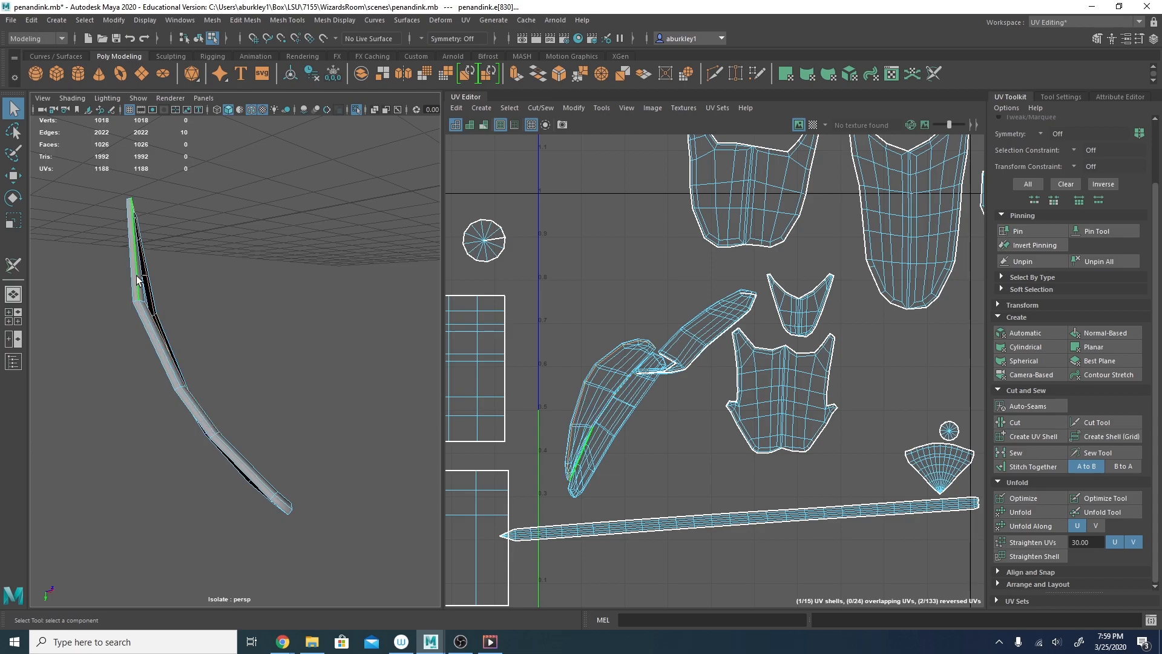
{"action": "left_click_drag", "start_coordinate": [138, 280], "coordinate": [271, 292], "text": "alt"}
{"action": "key", "text": "ctrl+1"}
{"action": "left_click_drag", "start_coordinate": [370, 312], "coordinate": [270, 192], "text": "alt"}
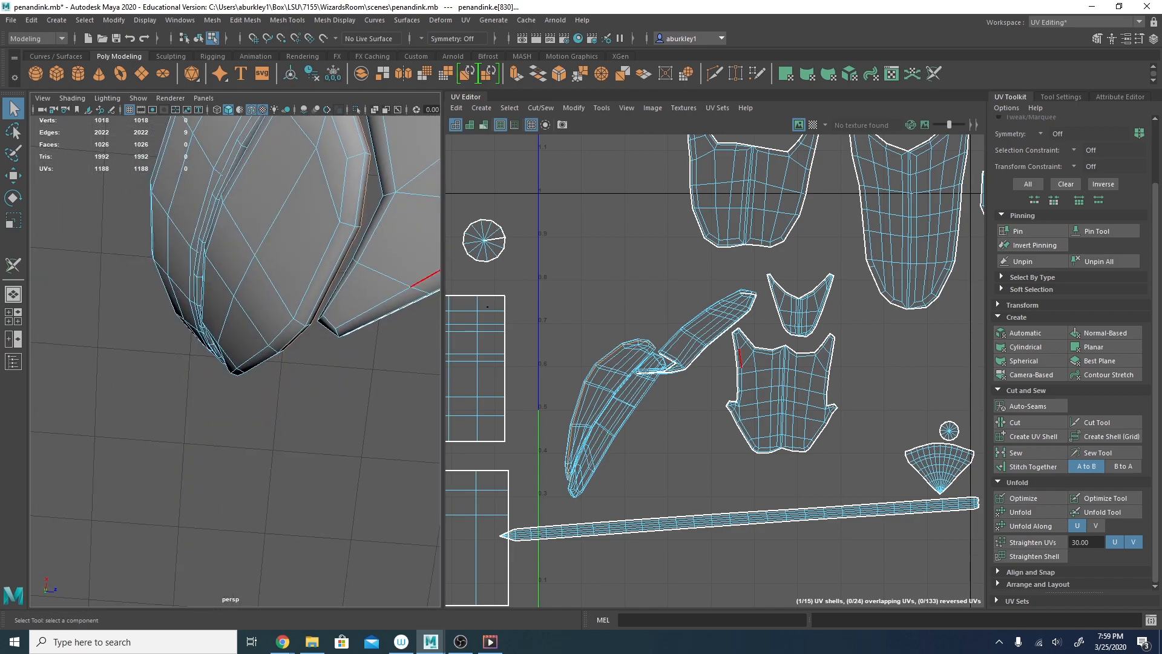
{"action": "left_click", "coordinate": [1027, 424]}
Select all faces of the neighbouring vane section across the shaft, isolate it, and save the scene.
{"action": "left_click_drag", "start_coordinate": [314, 438], "coordinate": [355, 364], "text": "alt"}
{"action": "right_click_drag", "start_coordinate": [339, 353], "coordinate": [340, 339]}
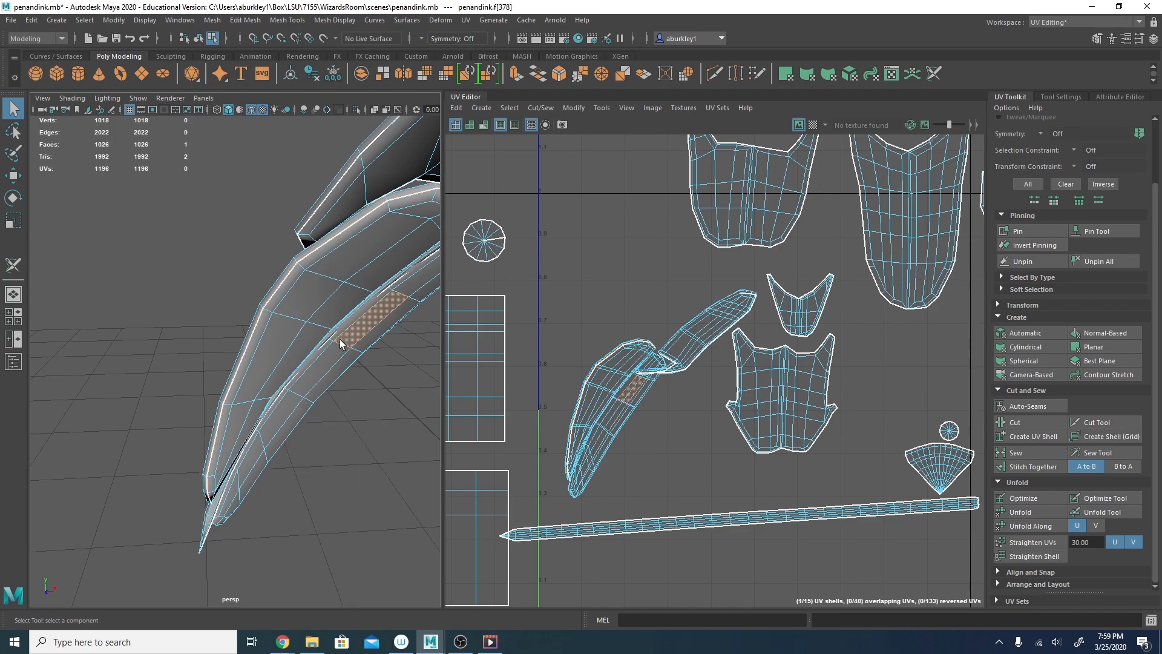
{"action": "double_click", "coordinate": [340, 343]}
{"action": "key", "text": "ctrl+1"}
{"action": "left_click_drag", "start_coordinate": [339, 342], "coordinate": [213, 371], "text": "alt"}
{"action": "key", "text": "ctrl+s"}
Try to cut the UVs along the whole edge loop around the isolated vane section's rim.
{"action": "right_click_drag", "start_coordinate": [207, 307], "coordinate": [215, 279]}
{"action": "double_click", "coordinate": [228, 305]}
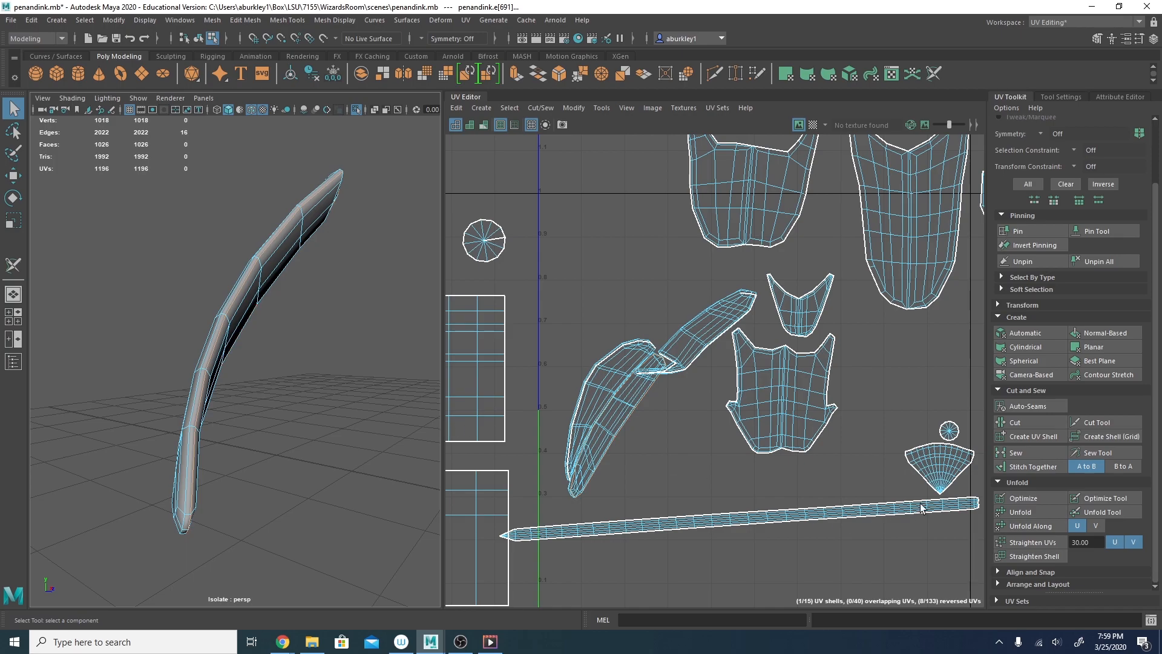
{"action": "left_click", "coordinate": [1025, 423]}
{"action": "left_click_drag", "start_coordinate": [208, 350], "coordinate": [216, 410], "text": "alt"}
{"action": "key", "text": "ctrl+z"}
Select the isolated vane section's rim loop, remove the unwanted edges from the selection, and cut the remaining edges.
{"action": "left_click_drag", "start_coordinate": [184, 478], "coordinate": [243, 473], "text": "alt"}
{"action": "left_click", "coordinate": [228, 478]}
{"action": "double_click", "coordinate": [230, 367]}
{"action": "left_click_drag", "start_coordinate": [276, 345], "coordinate": [291, 283], "text": "alt"}
{"action": "left_click", "coordinate": [233, 287], "text": "ctrl"}
{"action": "left_click", "coordinate": [235, 288], "text": "ctrl"}
{"action": "left_click", "coordinate": [250, 286], "text": "ctrl"}
{"action": "left_click_drag", "start_coordinate": [356, 241], "coordinate": [276, 297], "text": "alt"}
{"action": "left_click", "coordinate": [276, 295], "text": "ctrl"}
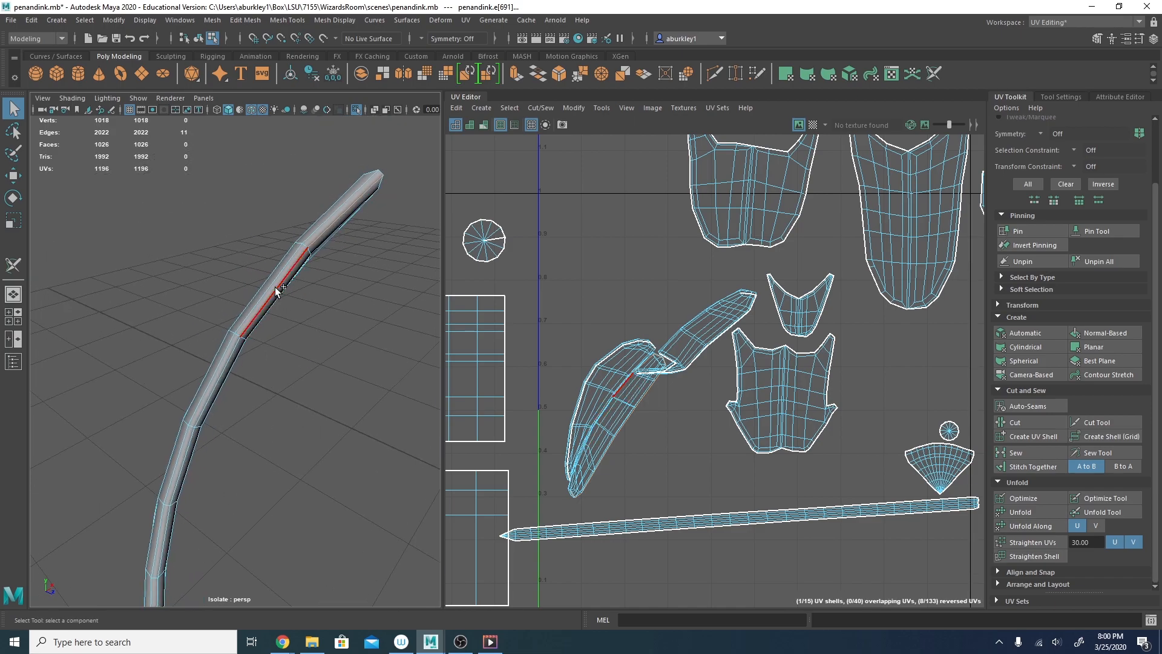
{"action": "left_click_drag", "start_coordinate": [341, 231], "coordinate": [246, 344], "text": "alt"}
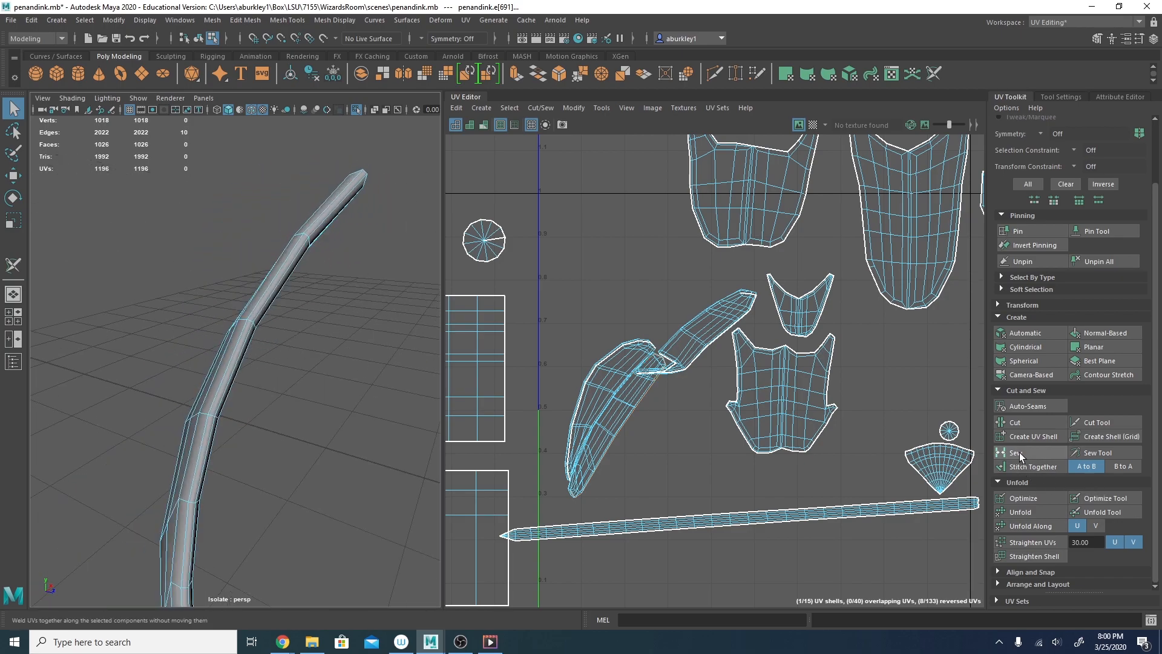
{"action": "left_click", "coordinate": [1016, 423]}
Select the newly cut vane shells together in the UV layout and unfold them.
{"action": "right_click_drag", "start_coordinate": [660, 365], "coordinate": [707, 366]}
{"action": "double_click", "coordinate": [691, 334]}
{"action": "left_click", "coordinate": [1022, 512]}
{"action": "left_click", "coordinate": [584, 384]}
{"action": "double_click", "coordinate": [601, 403]}
{"action": "double_click", "coordinate": [713, 328], "text": "shift"}
{"action": "left_click", "coordinate": [1021, 513]}
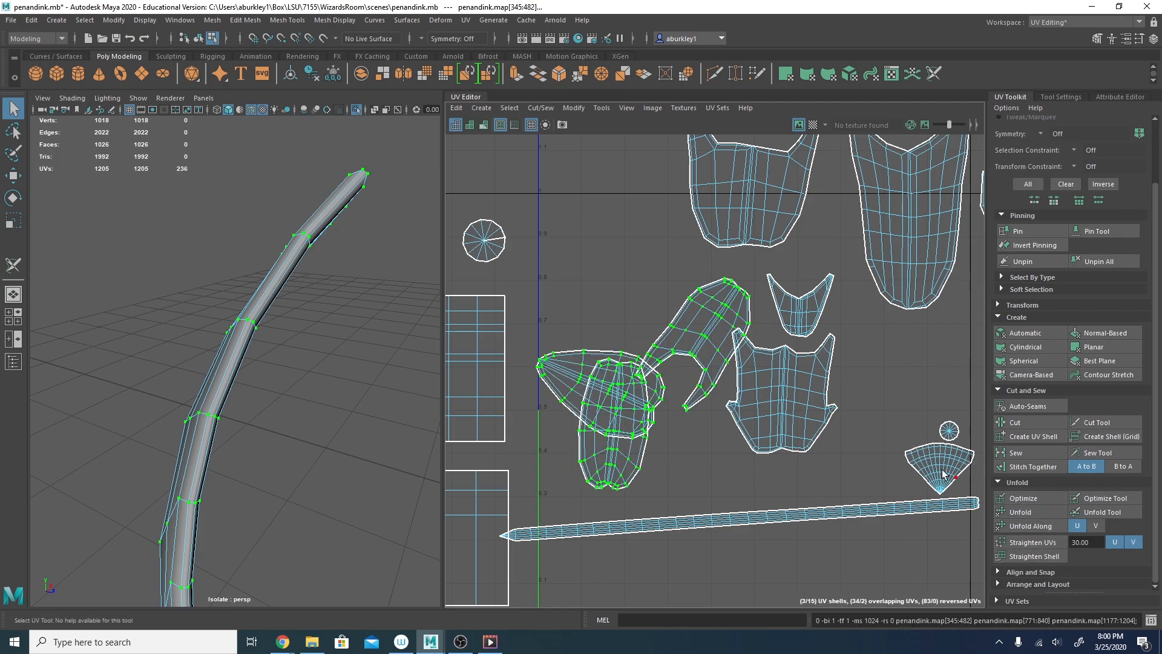
Move the two overlapping vane shells apart into free space and unfold the oval one again.
{"action": "double_click", "coordinate": [583, 365]}
{"action": "key", "text": "e"}
{"action": "key", "text": "w"}
{"action": "left_click_drag", "start_coordinate": [604, 396], "coordinate": [622, 229]}
{"action": "double_click", "coordinate": [584, 422]}
{"action": "left_click_drag", "start_coordinate": [610, 423], "coordinate": [566, 349]}
{"action": "left_click", "coordinate": [1050, 513]}
Unfold and optimize the long feather shaft shell and rotate it to horizontal.
{"action": "scroll", "coordinate": [787, 400], "scroll_direction": "down", "scroll_amount": 6}
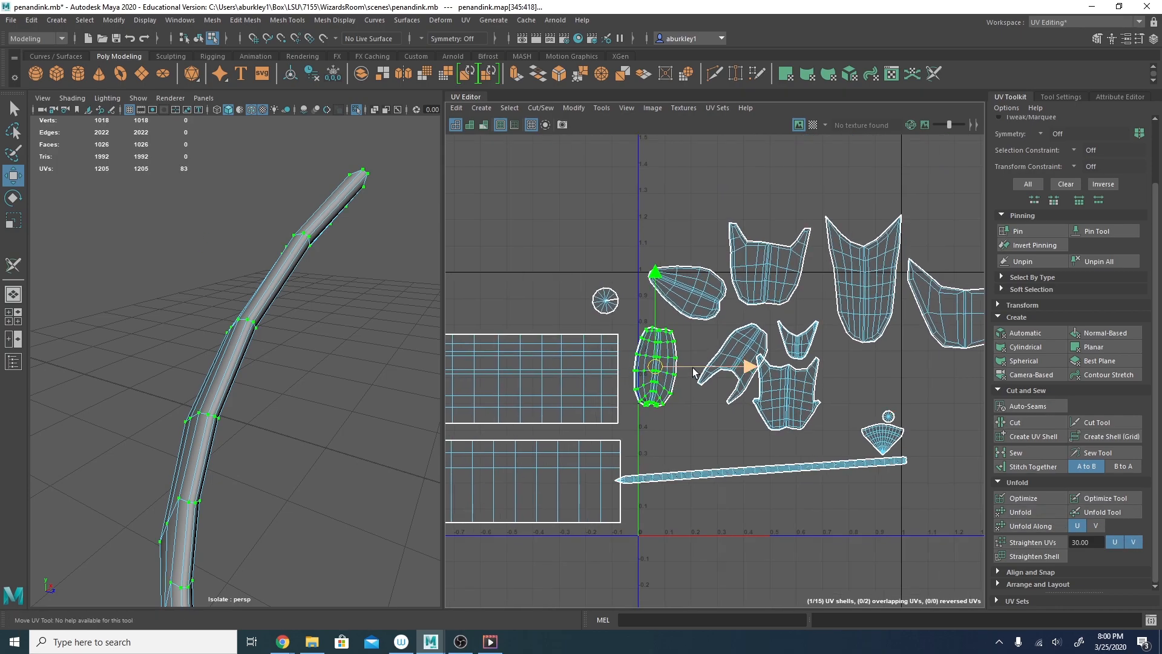
{"action": "scroll", "coordinate": [787, 393], "scroll_direction": "up", "scroll_amount": 6}
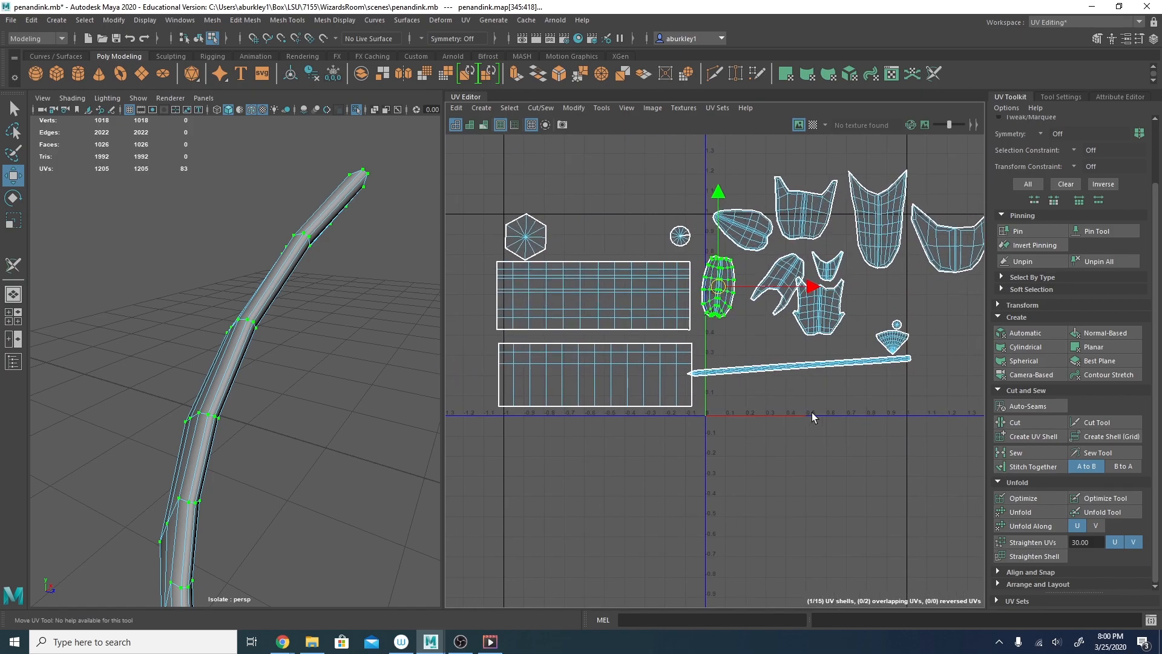
{"action": "double_click", "coordinate": [730, 351]}
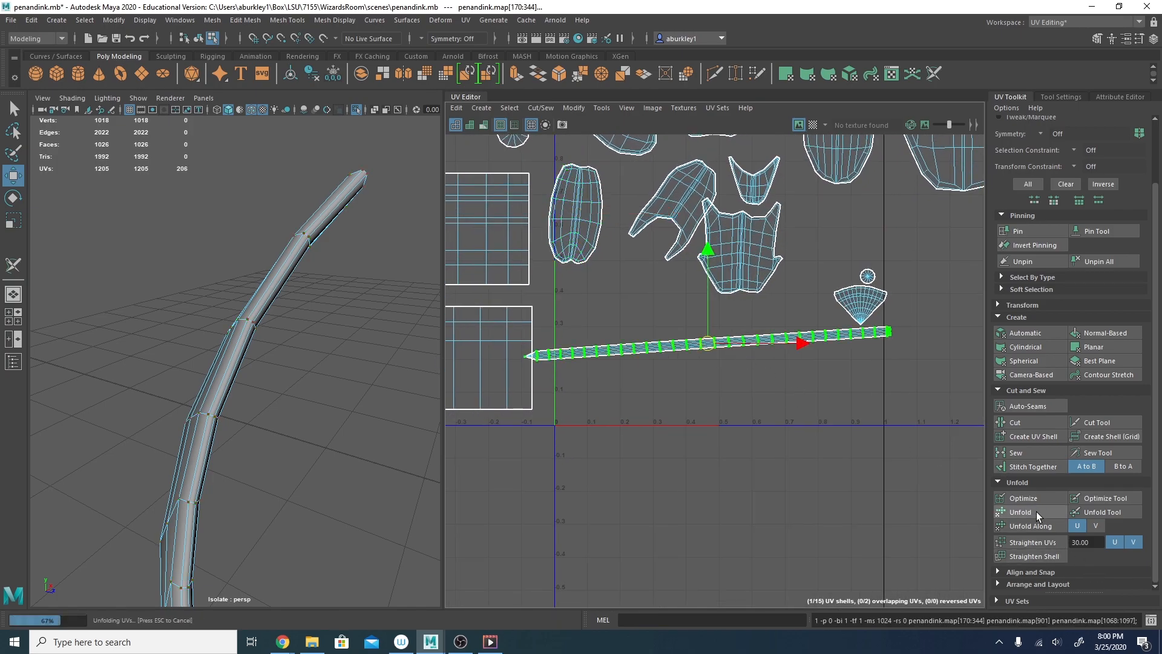
{"action": "left_click", "coordinate": [1008, 495]}
{"action": "key", "text": "e"}
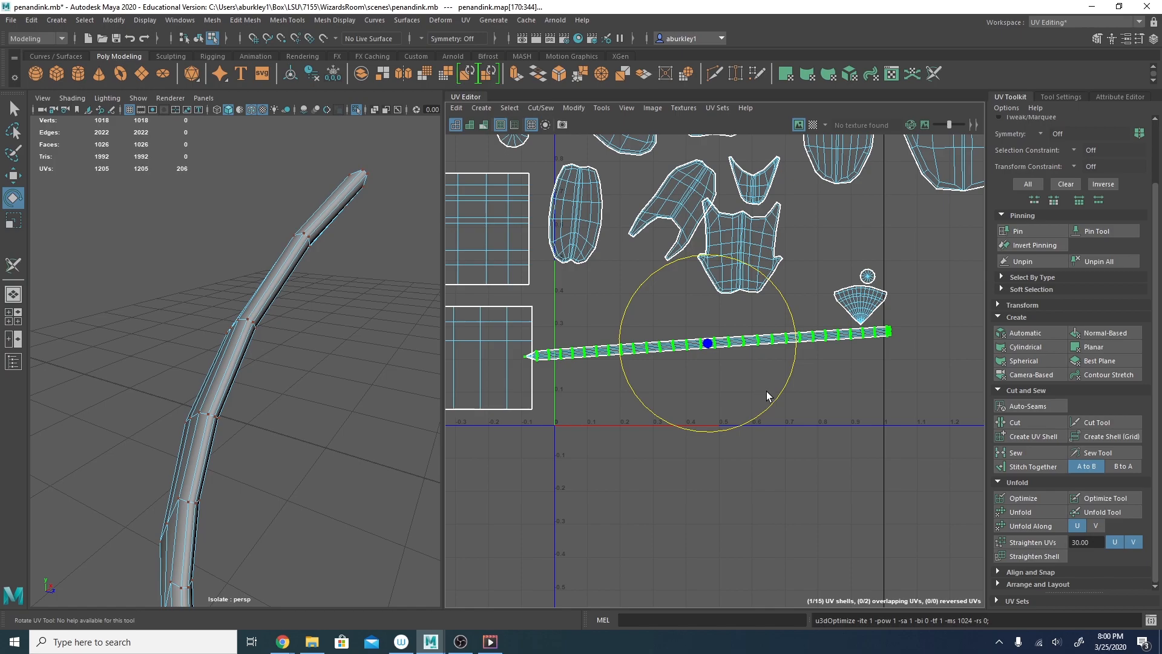
{"action": "left_click_drag", "start_coordinate": [794, 376], "coordinate": [797, 393]}
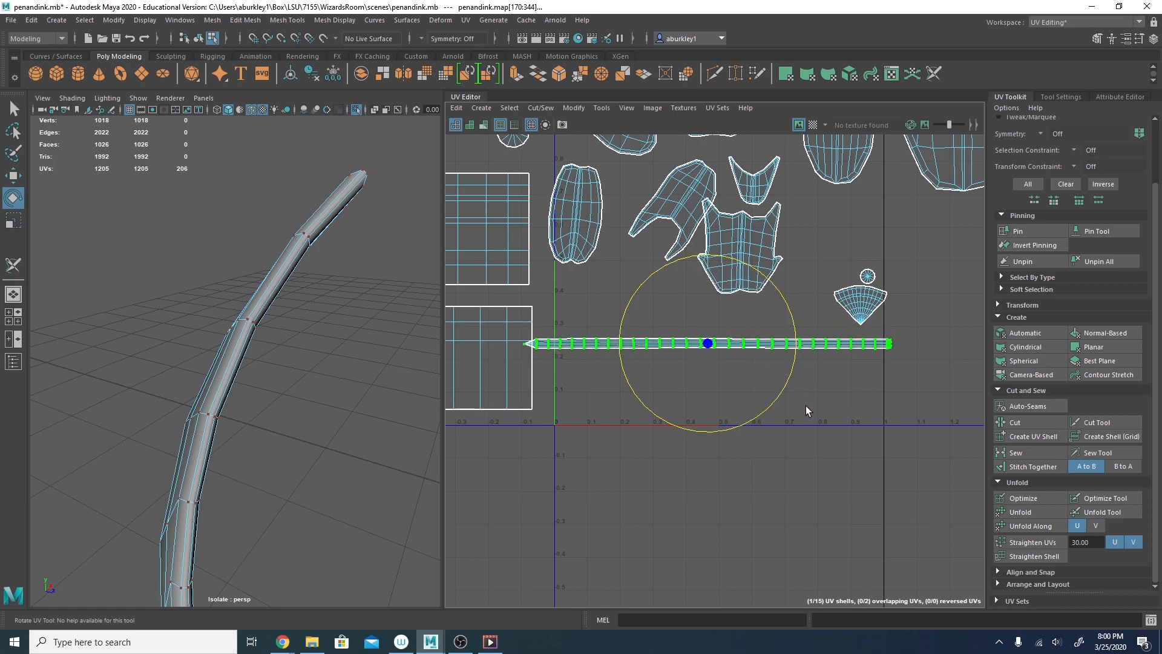
Straighten the shaft shell, using the edge loop that runs along its length.
{"action": "left_click", "coordinate": [1011, 558]}
{"action": "left_click_drag", "start_coordinate": [794, 373], "coordinate": [791, 380]}
{"action": "right_click_drag", "start_coordinate": [682, 350], "coordinate": [777, 357], "text": "alt"}
{"action": "right_click_drag", "start_coordinate": [791, 322], "coordinate": [794, 284]}
{"action": "double_click", "coordinate": [786, 325]}
{"action": "right_click_drag", "start_coordinate": [966, 409], "coordinate": [703, 390], "text": "alt"}
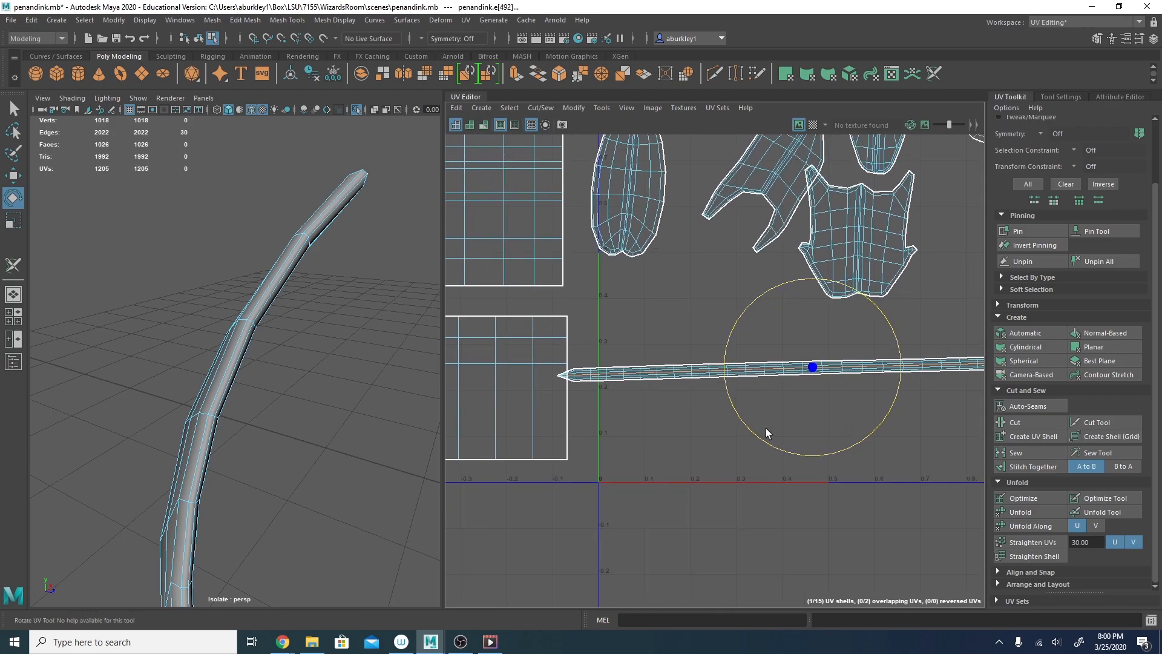
{"action": "left_click", "coordinate": [1027, 557]}
Select the whole shaft shell and rotate it slightly to level it.
{"action": "middle_click_drag", "start_coordinate": [947, 485], "coordinate": [855, 445], "text": "alt"}
{"action": "right_click_drag", "start_coordinate": [820, 333], "coordinate": [868, 334], "text": "ctrl"}
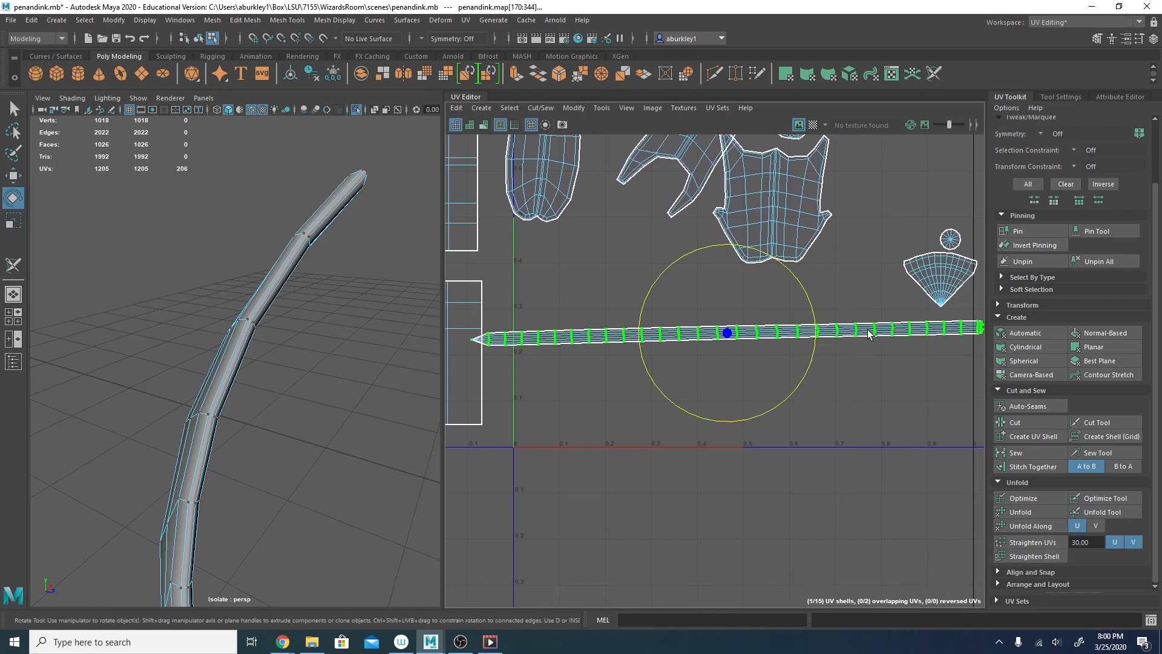
{"action": "left_click_drag", "start_coordinate": [811, 314], "coordinate": [815, 317]}
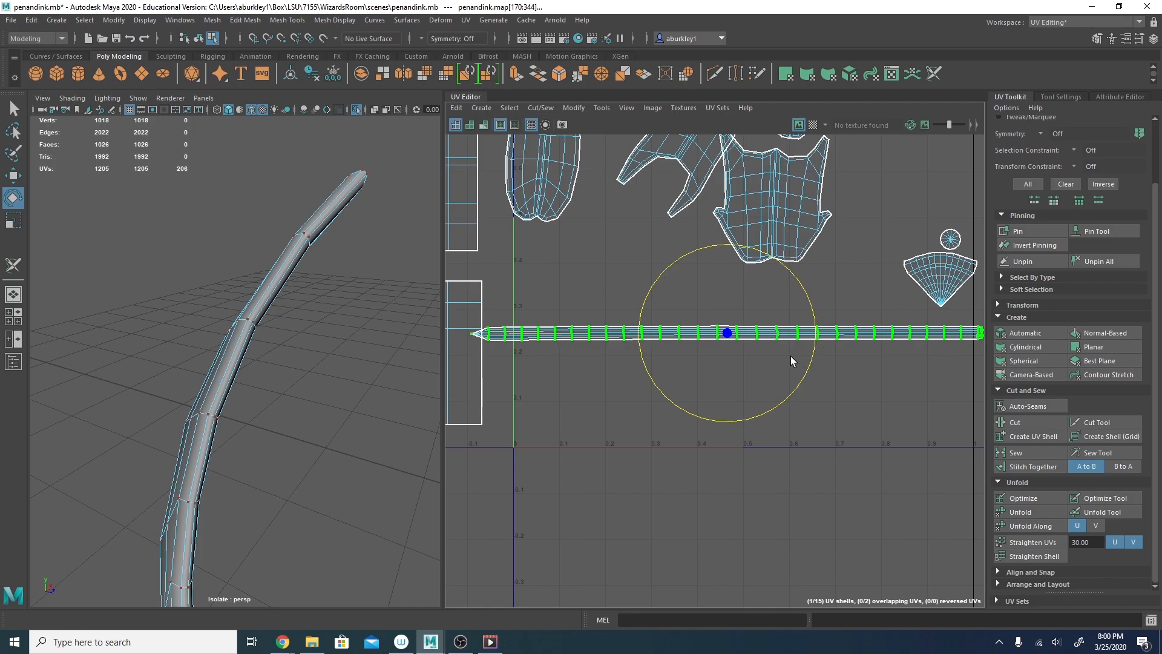
Exit isolation and check the feather and pen holder shells against the whole model.
{"action": "right_click_drag", "start_coordinate": [756, 357], "coordinate": [406, 331], "text": "alt"}
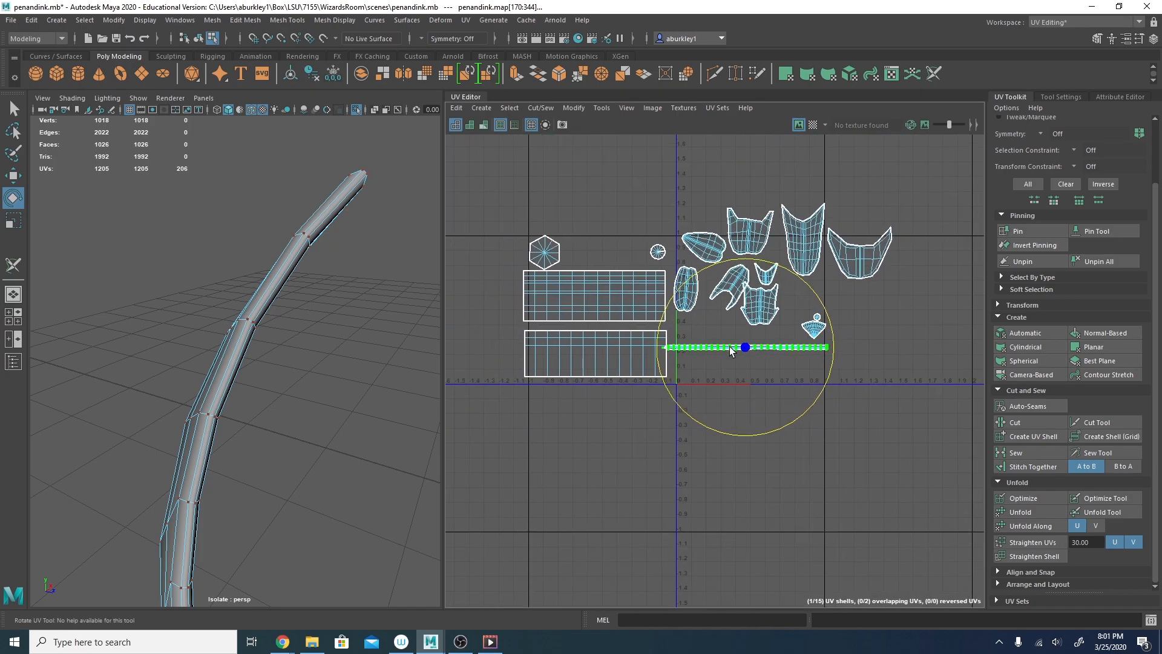
{"action": "middle_click_drag", "start_coordinate": [730, 349], "coordinate": [743, 378], "text": "alt"}
{"action": "key", "text": "f"}
{"action": "key", "text": "ctrl+1"}
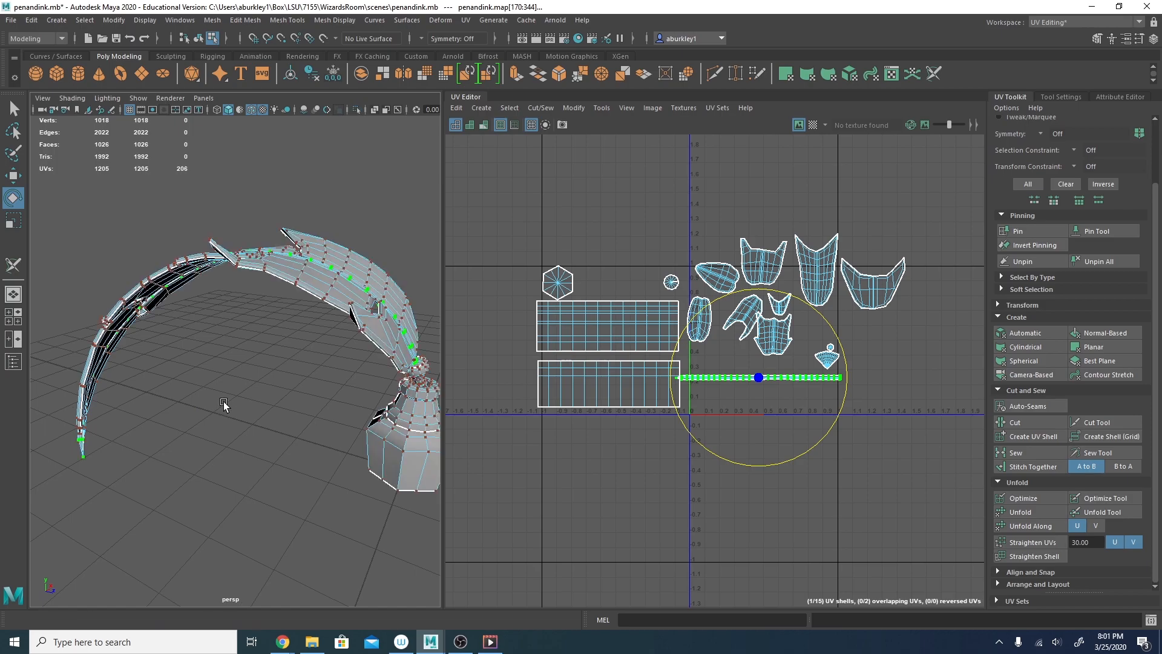
{"action": "left_click_drag", "start_coordinate": [358, 362], "coordinate": [286, 394], "text": "alt"}
{"action": "left_click_drag", "start_coordinate": [692, 246], "coordinate": [883, 432]}
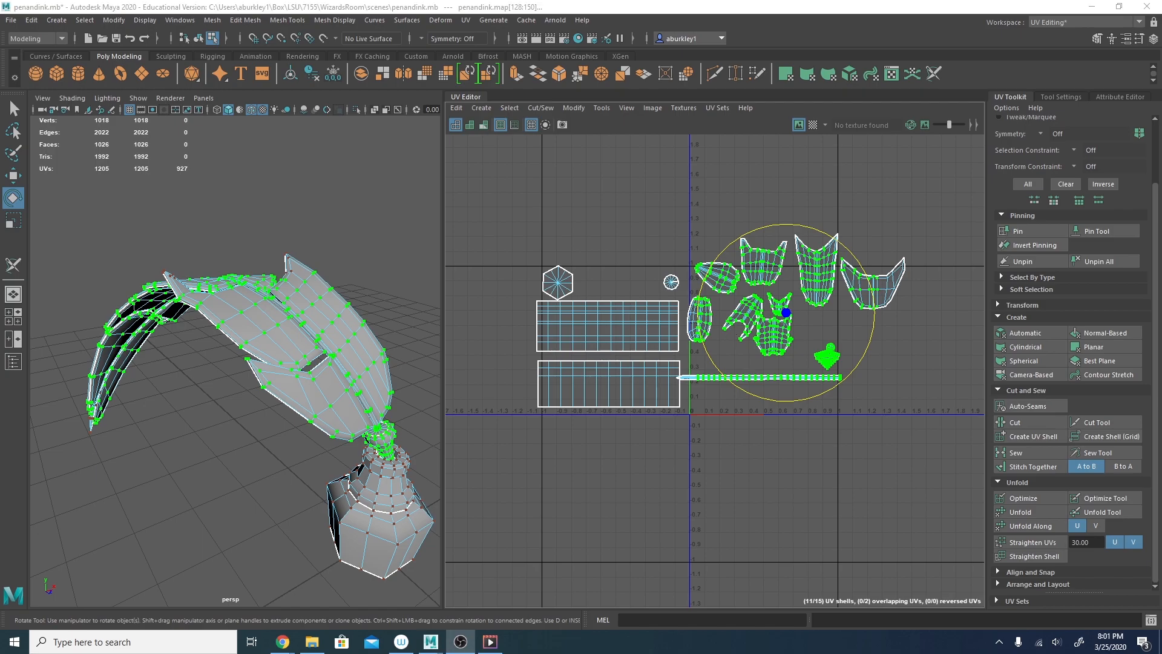
{"action": "left_click", "coordinate": [678, 398]}
Rotate the teardrop vane shell so its tip points up, and straighten the oval vane shell to vertical.
{"action": "mouse_move", "coordinate": [656, 437]}
{"action": "middle_mouse_down", "text": "alt"}
{"action": "mouse_move", "coordinate": [659, 410]}
{"action": "mouse_move", "coordinate": [648, 450]}
{"action": "middle_mouse_up", "text": "alt"}
{"action": "right_click_drag", "start_coordinate": [611, 441], "coordinate": [754, 431], "text": "alt"}
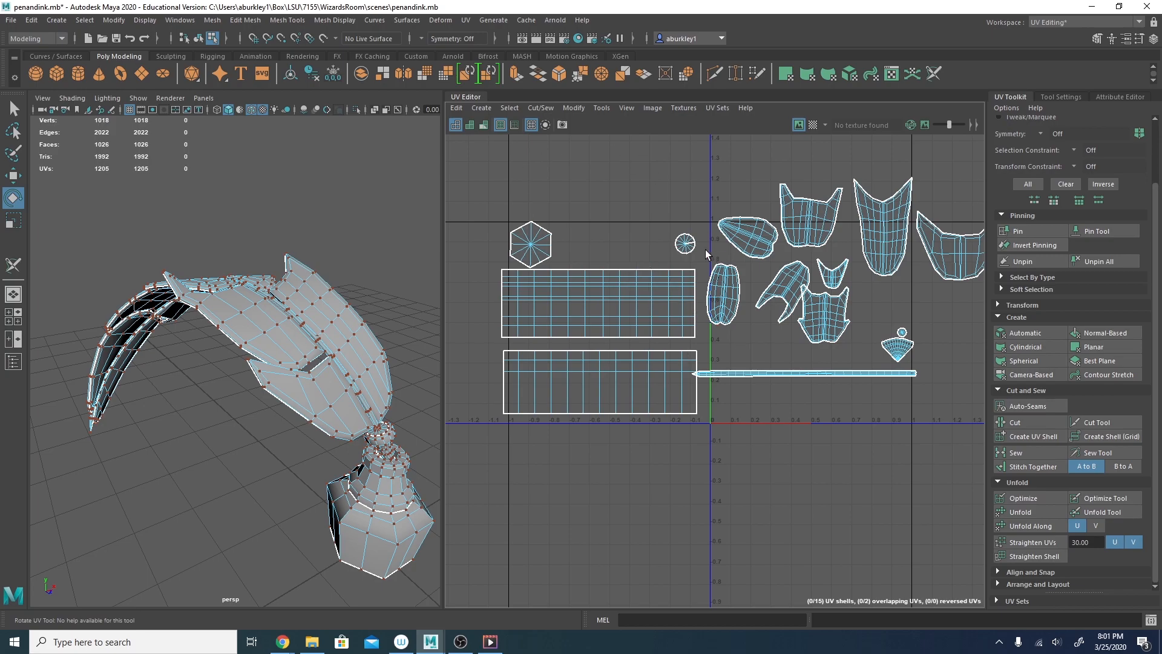
{"action": "scroll", "coordinate": [684, 284], "scroll_direction": "up", "scroll_amount": 4}
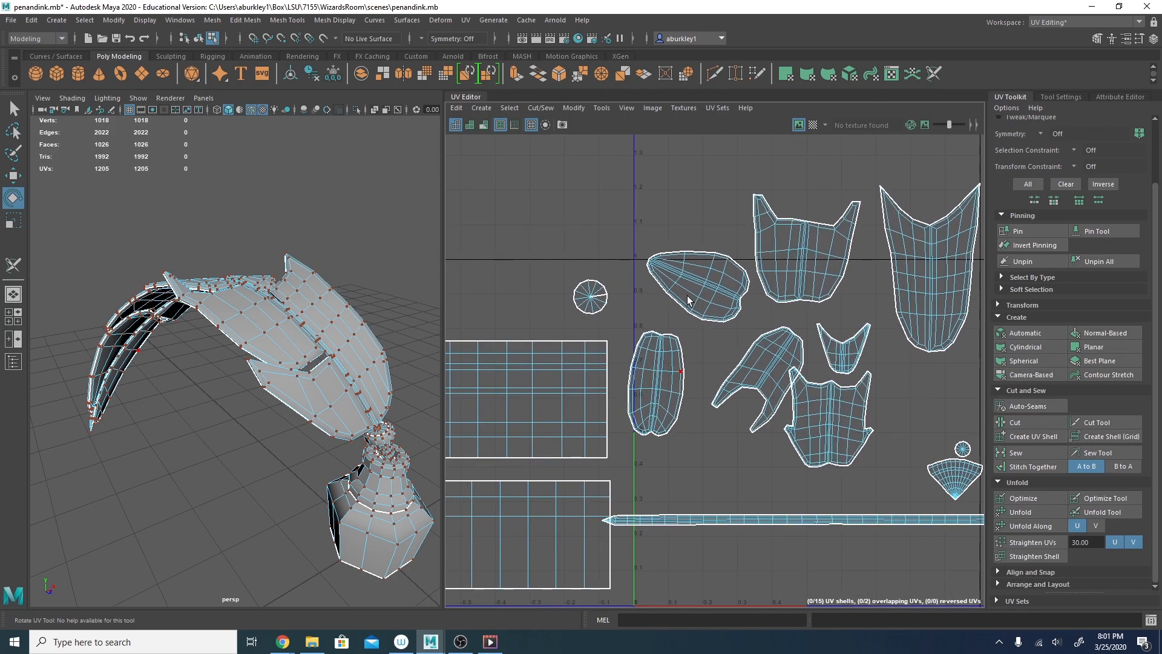
{"action": "right_click_drag", "start_coordinate": [699, 284], "coordinate": [761, 291], "text": "alt"}
{"action": "left_click_drag", "start_coordinate": [778, 245], "coordinate": [781, 312]}
{"action": "left_click", "coordinate": [659, 415]}
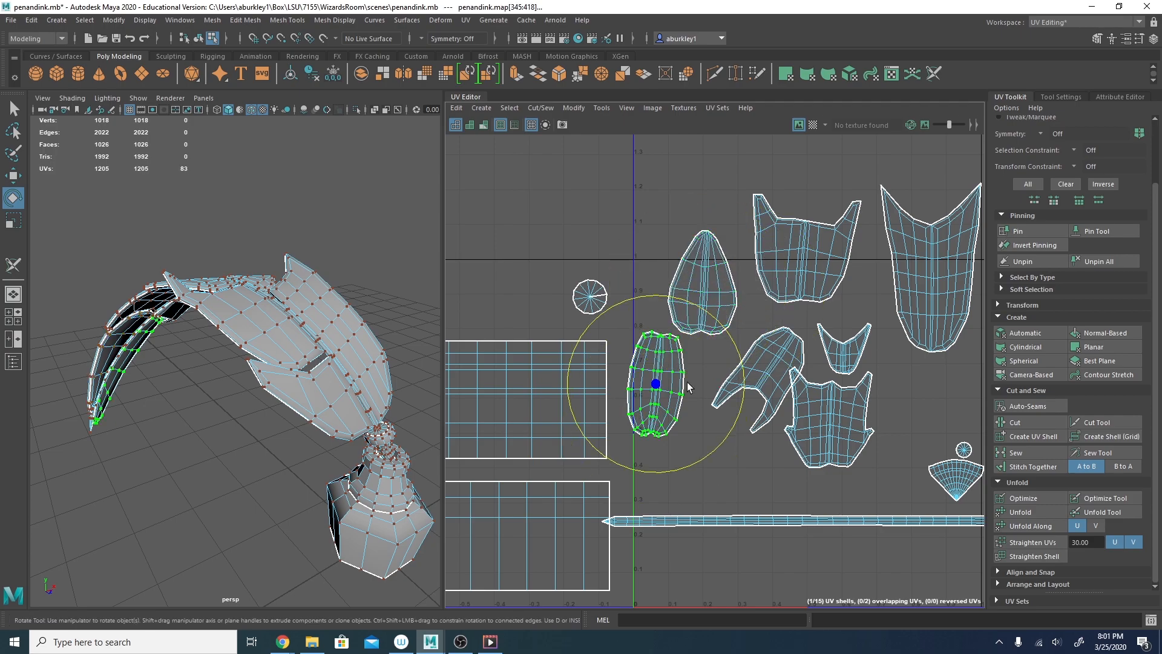
{"action": "left_click_drag", "start_coordinate": [735, 344], "coordinate": [736, 334]}
Rotate the forked vane shell upright and move it next to the oval shell.
{"action": "left_click", "coordinate": [787, 355]}
{"action": "left_click_drag", "start_coordinate": [815, 318], "coordinate": [753, 463]}
{"action": "key", "text": "w"}
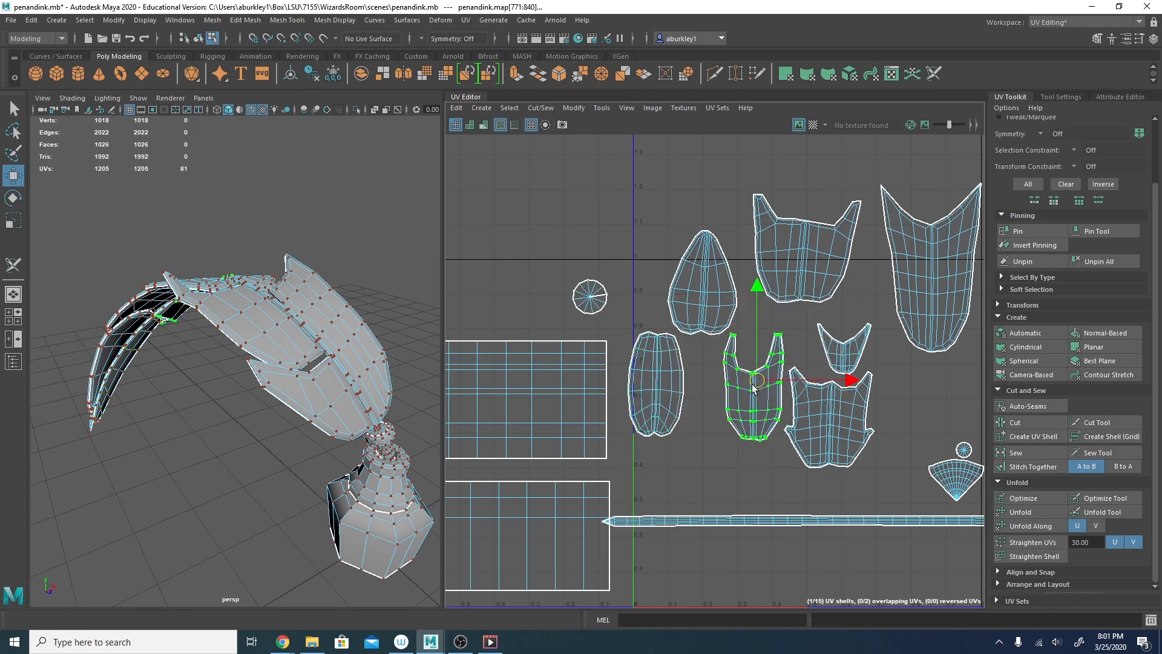
{"action": "left_click_drag", "start_coordinate": [756, 388], "coordinate": [713, 401]}
Rotate the broad two-pronged vane shell above slightly so that it stands upright.
{"action": "left_click", "coordinate": [808, 280]}
{"action": "key", "text": "e"}
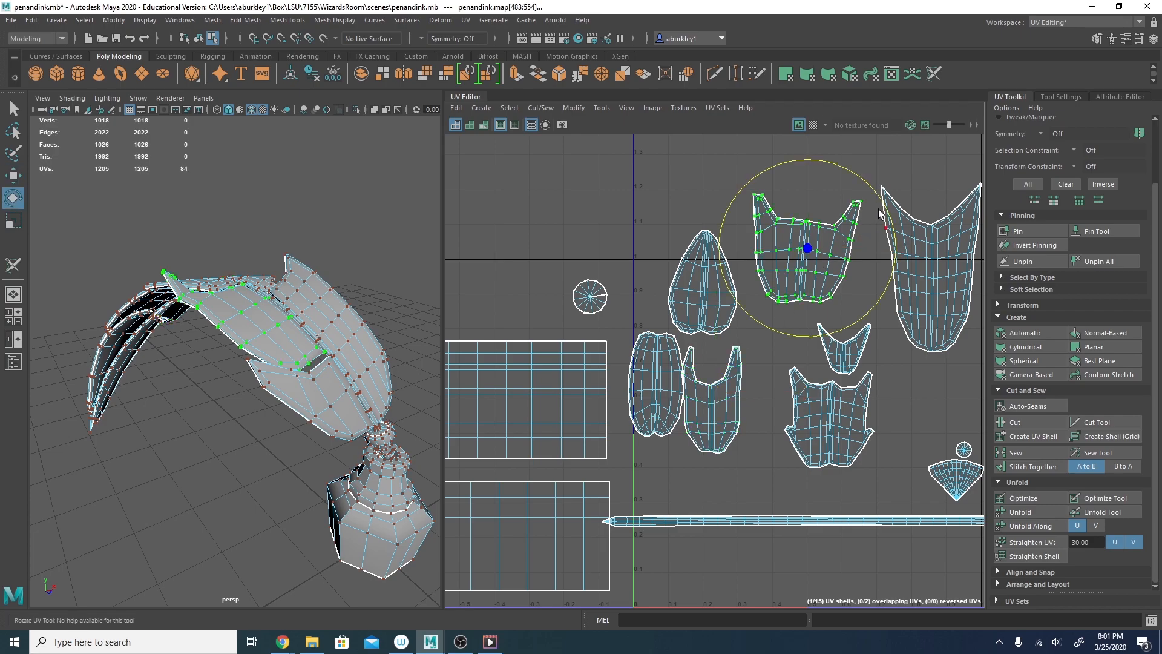
{"action": "left_click_drag", "start_coordinate": [883, 207], "coordinate": [876, 196]}
{"action": "left_click", "coordinate": [931, 290]}
{"action": "middle_click_drag", "start_coordinate": [873, 305], "coordinate": [749, 271], "text": "alt"}
{"action": "left_click", "coordinate": [718, 330]}
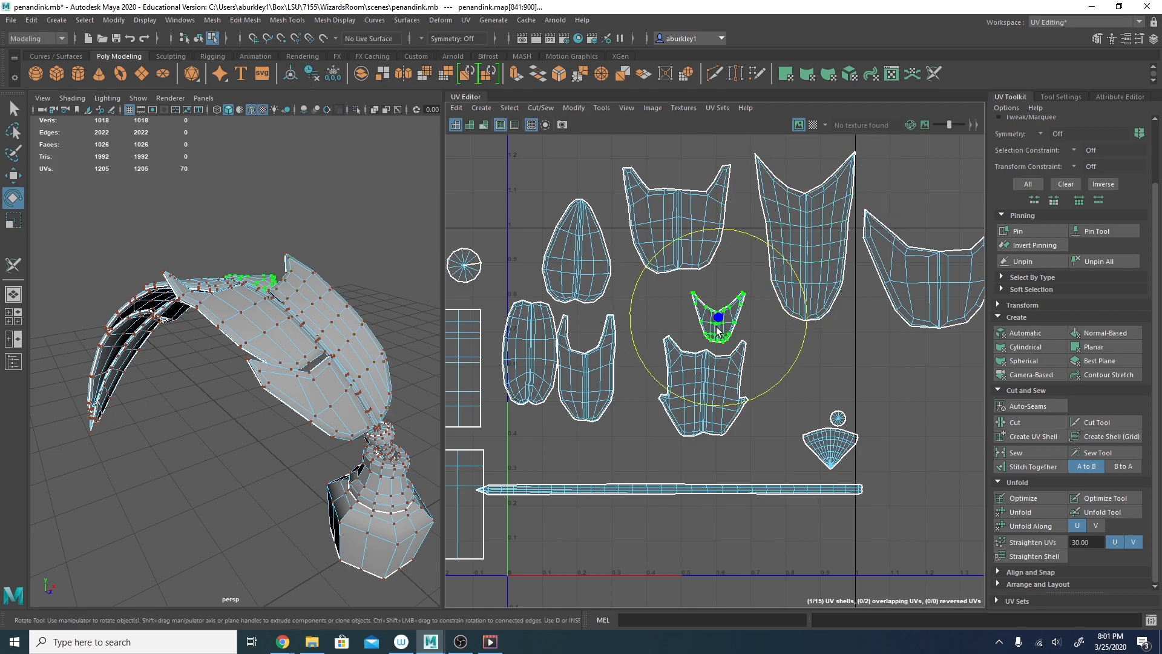
{"action": "key", "text": "w"}
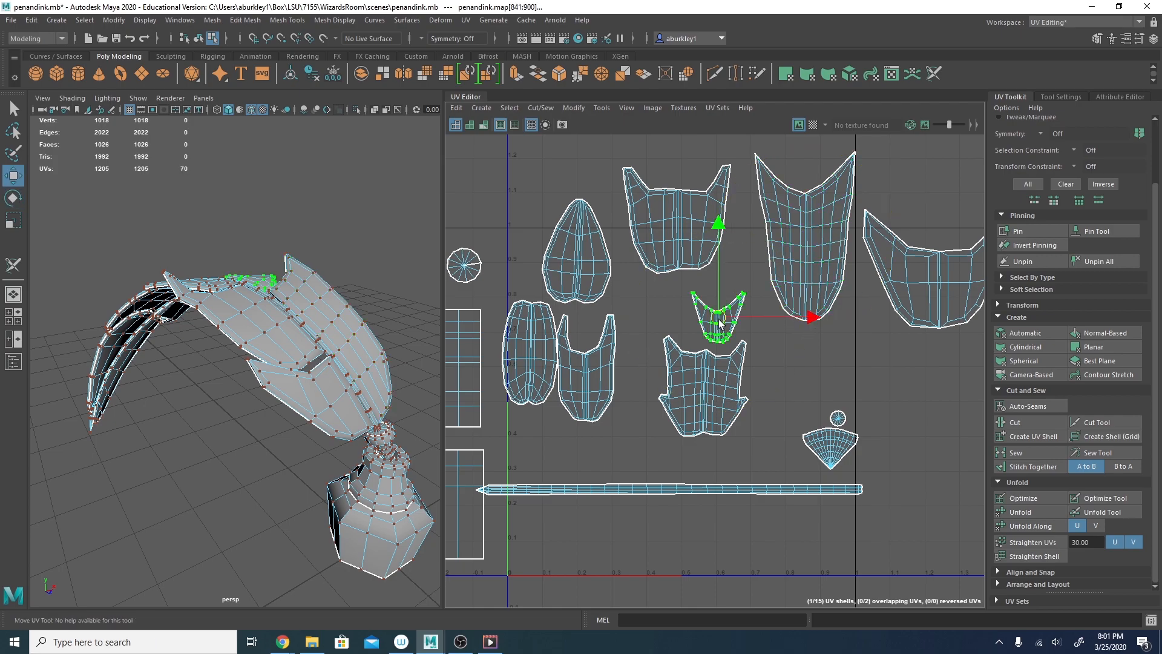
Adjust the rotation of the vane shell with side barbs and move it down and left, clear of the small crescent shell.
{"action": "scroll", "coordinate": [650, 401], "scroll_direction": "up", "scroll_amount": 3}
{"action": "left_click", "coordinate": [779, 348]}
{"action": "key", "text": "e"}
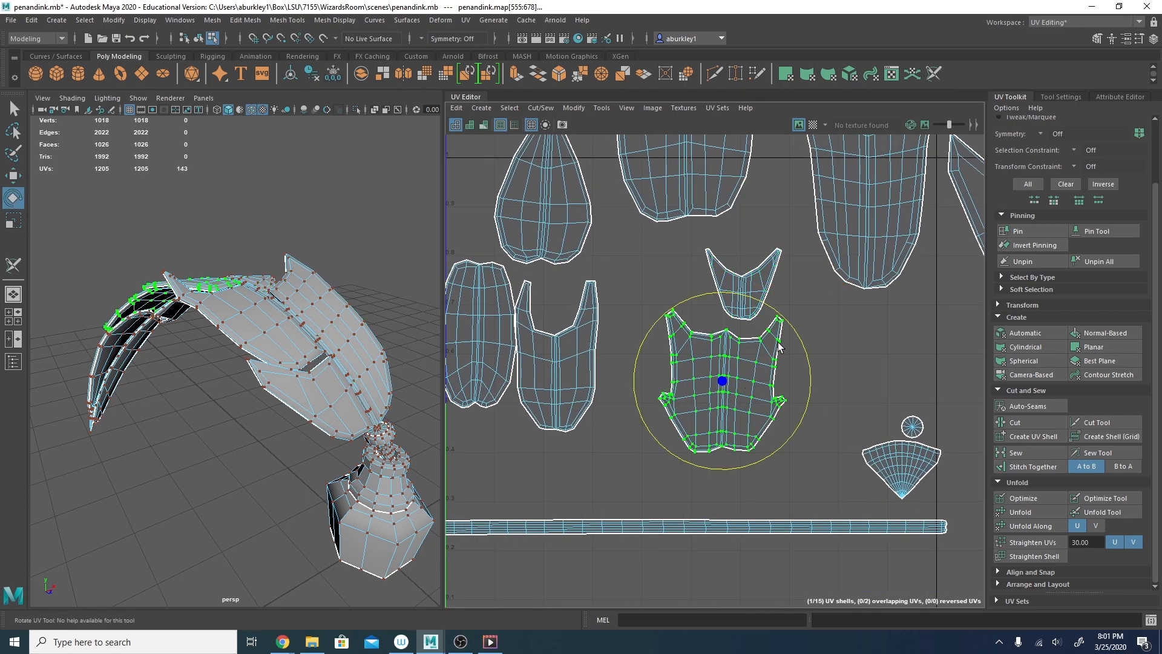
{"action": "left_click_drag", "start_coordinate": [797, 333], "coordinate": [810, 401]}
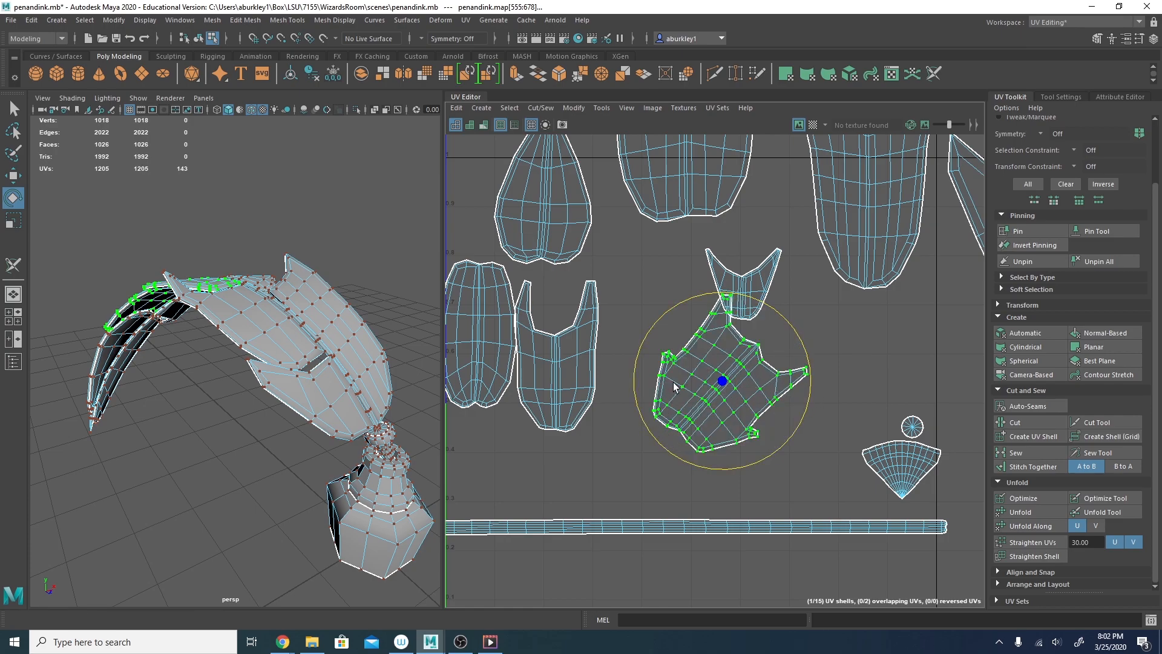
{"action": "left_click_drag", "start_coordinate": [799, 338], "coordinate": [758, 296]}
{"action": "key", "text": "w"}
{"action": "left_click_drag", "start_coordinate": [722, 380], "coordinate": [674, 410]}
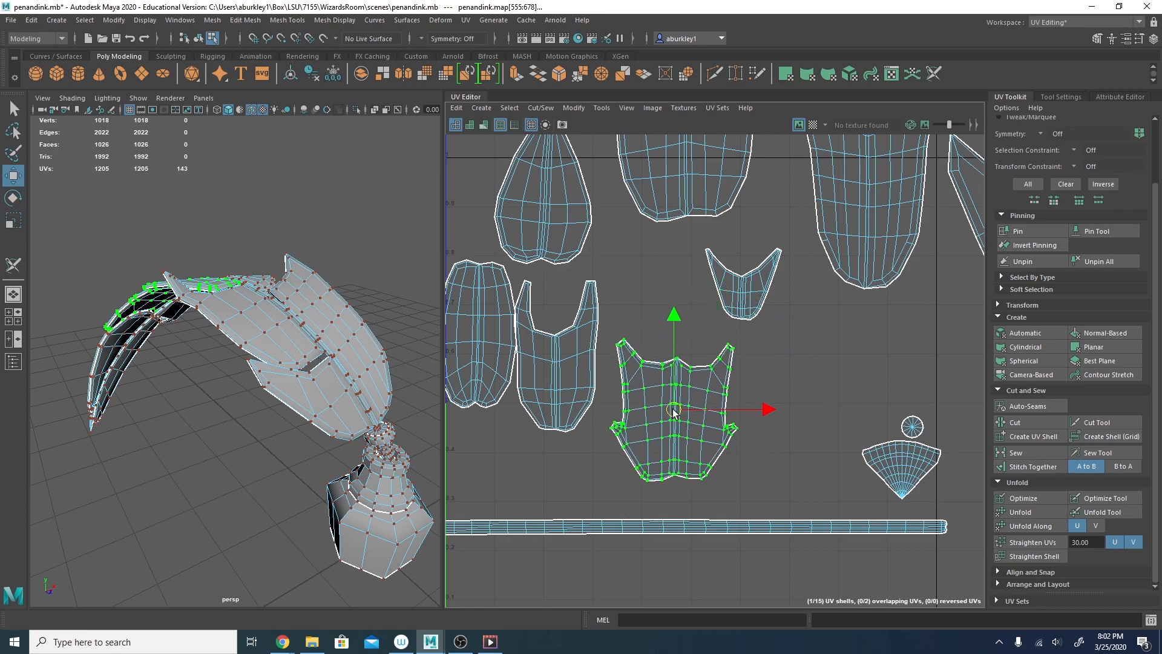
Move the forked vane shell down beside the barbed shell, and shift the pen holder's fan-shaped shell slightly left.
{"action": "left_click", "coordinate": [550, 364]}
{"action": "left_click_drag", "start_coordinate": [552, 362], "coordinate": [561, 390]}
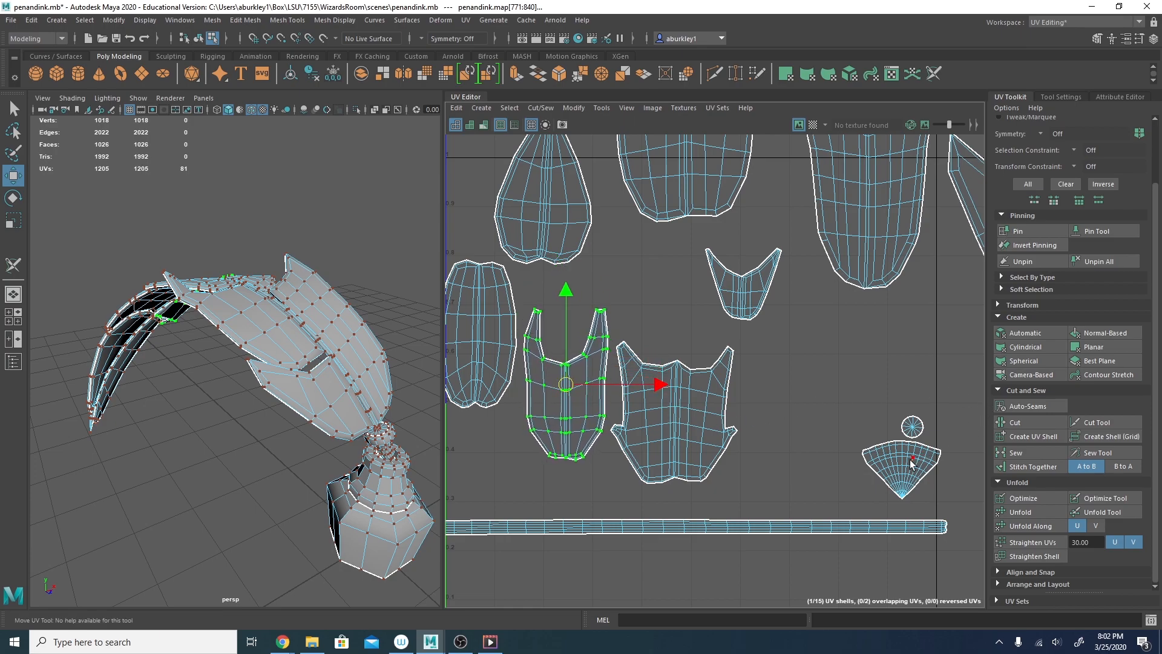
{"action": "left_click_drag", "start_coordinate": [912, 465], "coordinate": [892, 471]}
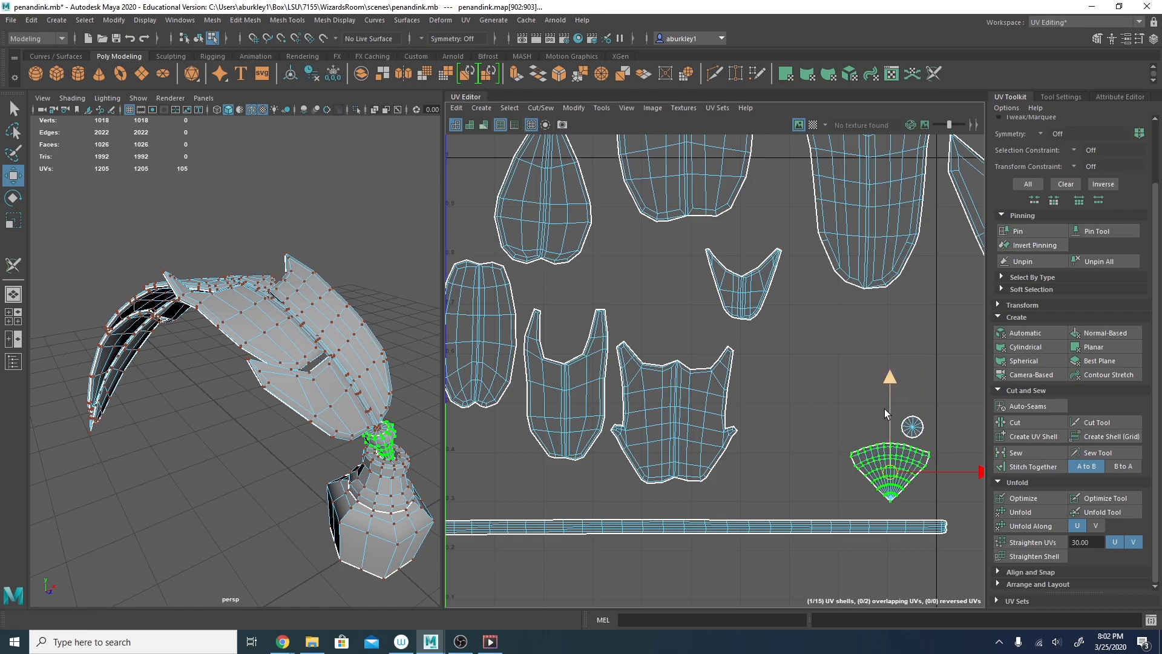
Select the small round shell above the bottle's rectangular shells and frame the matching faces on the model.
{"action": "middle_click_drag", "start_coordinate": [885, 413], "coordinate": [644, 449], "text": "alt"}
{"action": "scroll", "coordinate": [804, 428], "scroll_direction": "down", "scroll_amount": 3}
{"action": "middle_click_drag", "start_coordinate": [623, 386], "coordinate": [633, 384], "text": "alt"}
{"action": "right_click_drag", "start_coordinate": [710, 356], "coordinate": [608, 353], "text": "alt"}
{"action": "middle_click_drag", "start_coordinate": [609, 354], "coordinate": [727, 356], "text": "alt"}
{"action": "double_click", "coordinate": [766, 289]}
{"action": "key", "text": "f"}
{"action": "key", "text": "space"}
{"action": "left_click", "coordinate": [313, 355]}
{"action": "left_click", "coordinate": [308, 373]}
{"action": "left_click", "coordinate": [335, 320]}
{"action": "key", "text": "space"}
Sew the open radial edge at the centre of the small round shell with the Sew Tool.
{"action": "left_click_drag", "start_coordinate": [368, 296], "coordinate": [424, 356], "text": "alt"}
{"action": "scroll", "coordinate": [703, 303], "scroll_direction": "up", "scroll_amount": 2}
{"action": "scroll", "coordinate": [835, 289], "scroll_direction": "up", "scroll_amount": 2}
{"action": "right_click_drag", "start_coordinate": [855, 286], "coordinate": [894, 286]}
{"action": "left_click", "coordinate": [790, 284]}
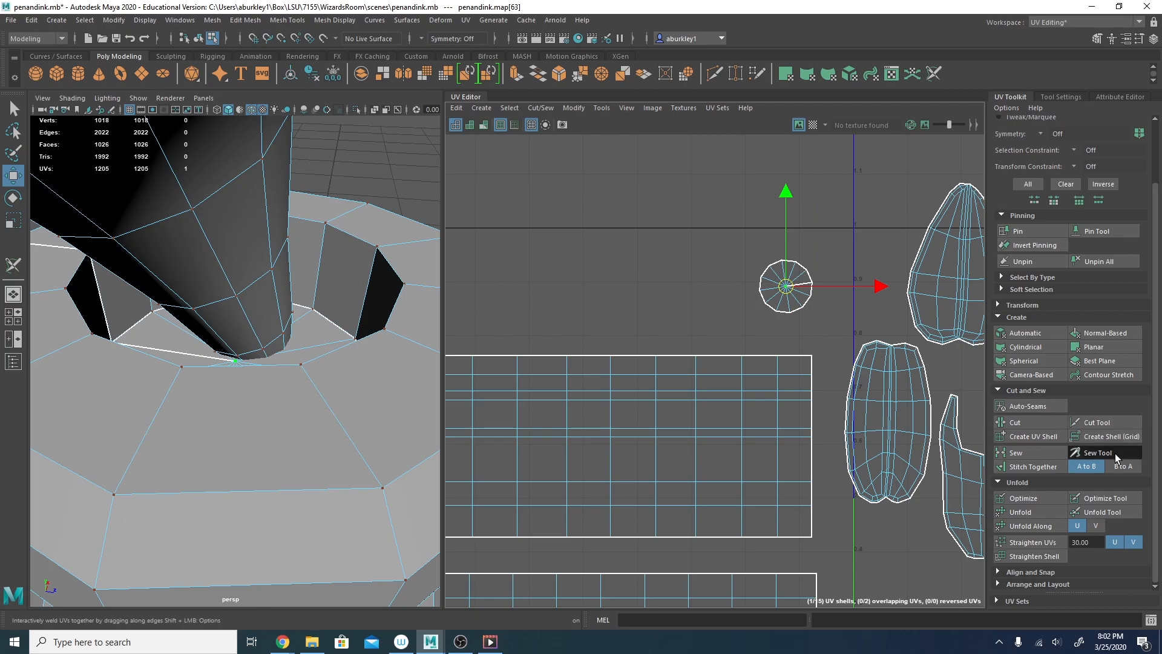
{"action": "left_click", "coordinate": [1111, 453]}
{"action": "left_click", "coordinate": [800, 284]}
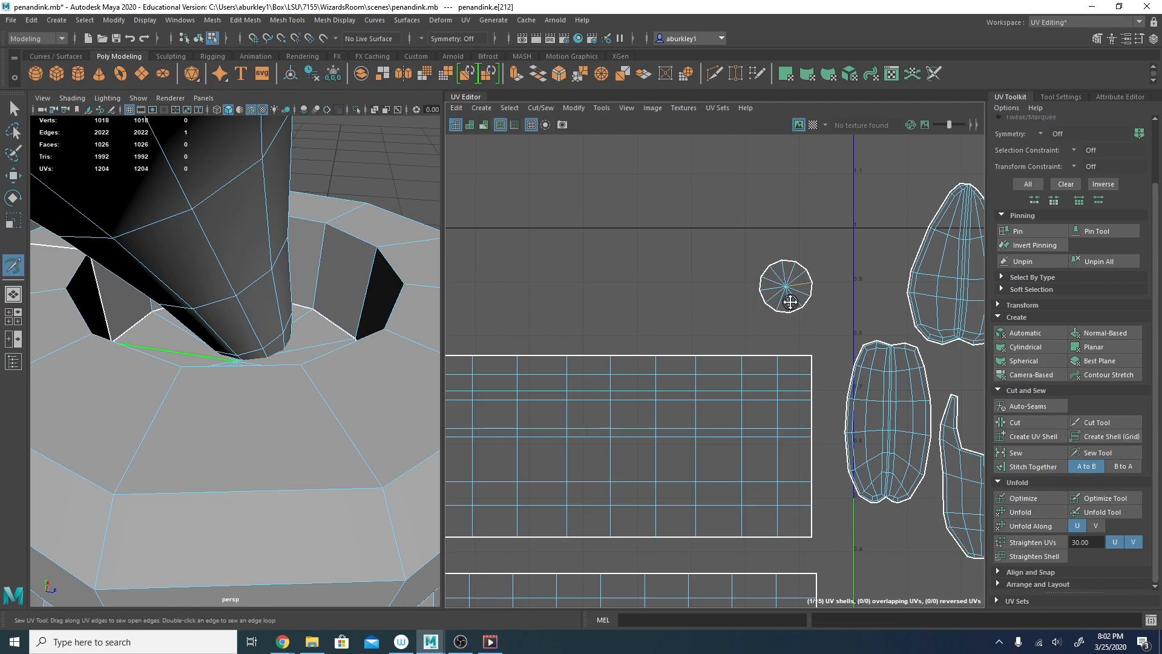
{"action": "middle_click_drag", "start_coordinate": [788, 299], "coordinate": [792, 295], "text": "alt"}
{"action": "left_click_drag", "start_coordinate": [293, 321], "coordinate": [281, 345], "text": "alt"}
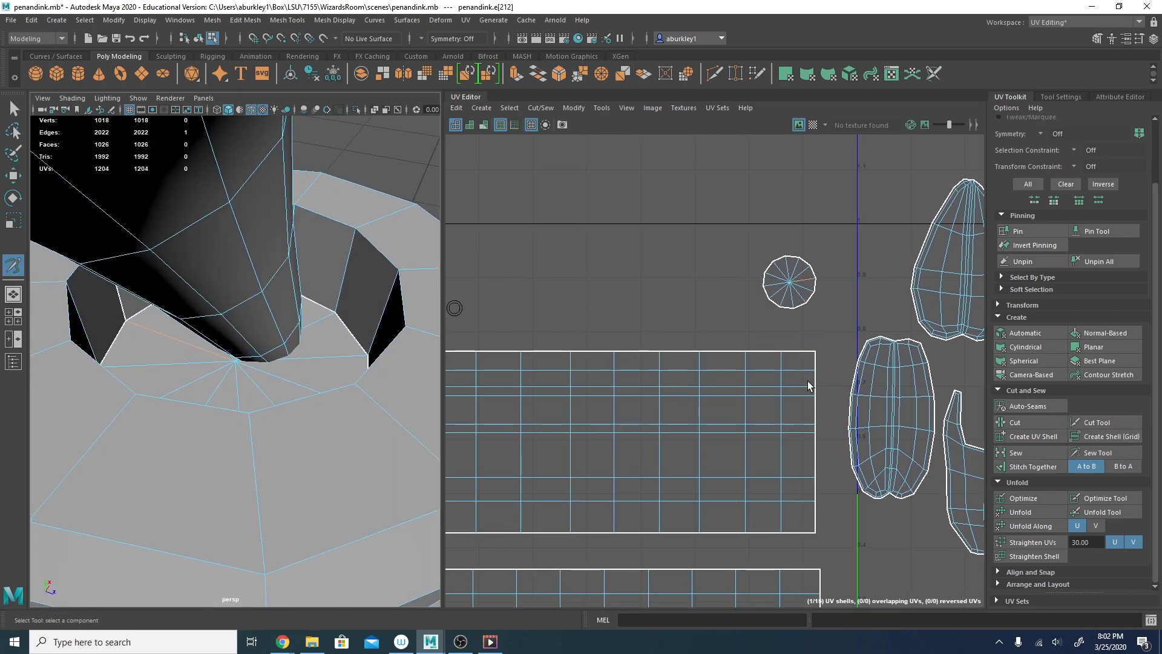
Select all the model's UV shells and open the Layout UVs options.
{"action": "scroll", "coordinate": [629, 381], "scroll_direction": "down", "scroll_amount": 5}
{"action": "scroll", "coordinate": [662, 319], "scroll_direction": "down", "scroll_amount": 3}
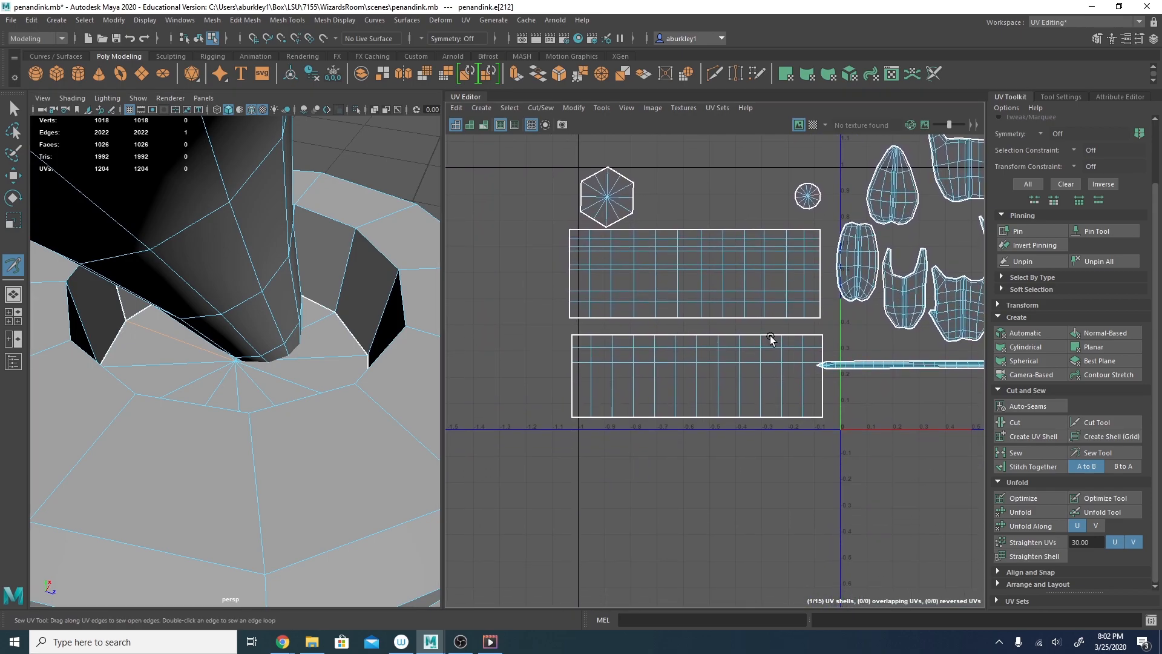
{"action": "scroll", "coordinate": [678, 342], "scroll_direction": "down", "scroll_amount": 1}
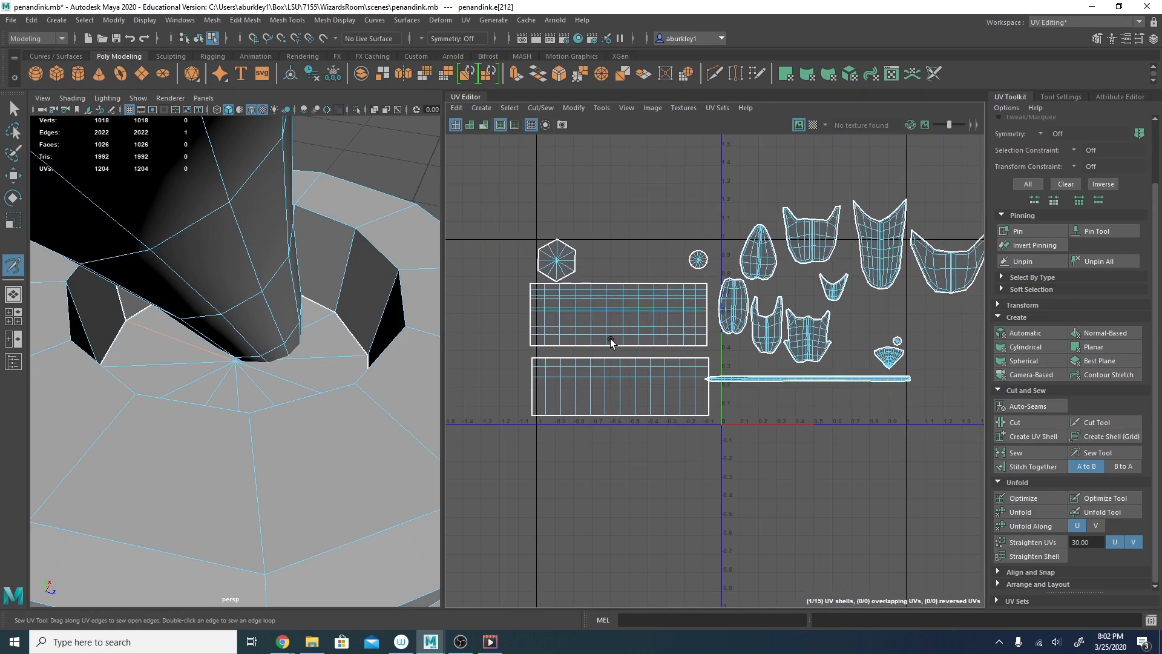
{"action": "scroll", "coordinate": [607, 327], "scroll_direction": "down", "scroll_amount": 2}
{"action": "right_click_drag", "start_coordinate": [761, 325], "coordinate": [720, 297]}
{"action": "key", "text": "w"}
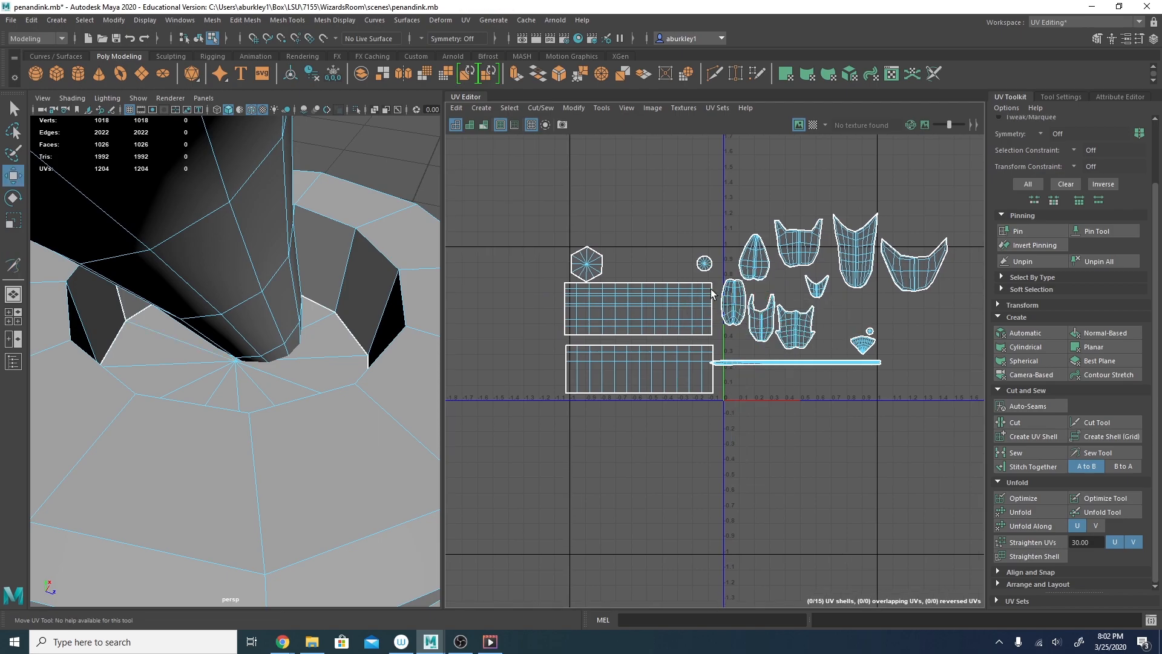
{"action": "middle_click_drag", "start_coordinate": [888, 348], "coordinate": [870, 342], "text": "alt"}
{"action": "left_click_drag", "start_coordinate": [480, 166], "coordinate": [957, 457]}
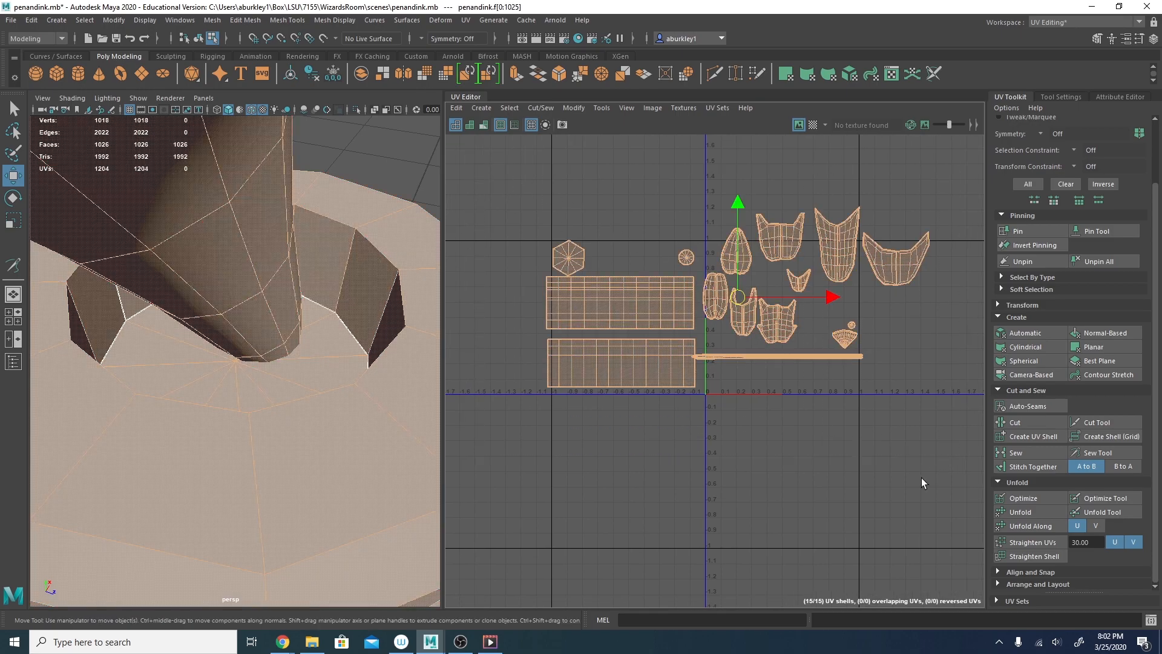
{"action": "left_click", "coordinate": [583, 110]}
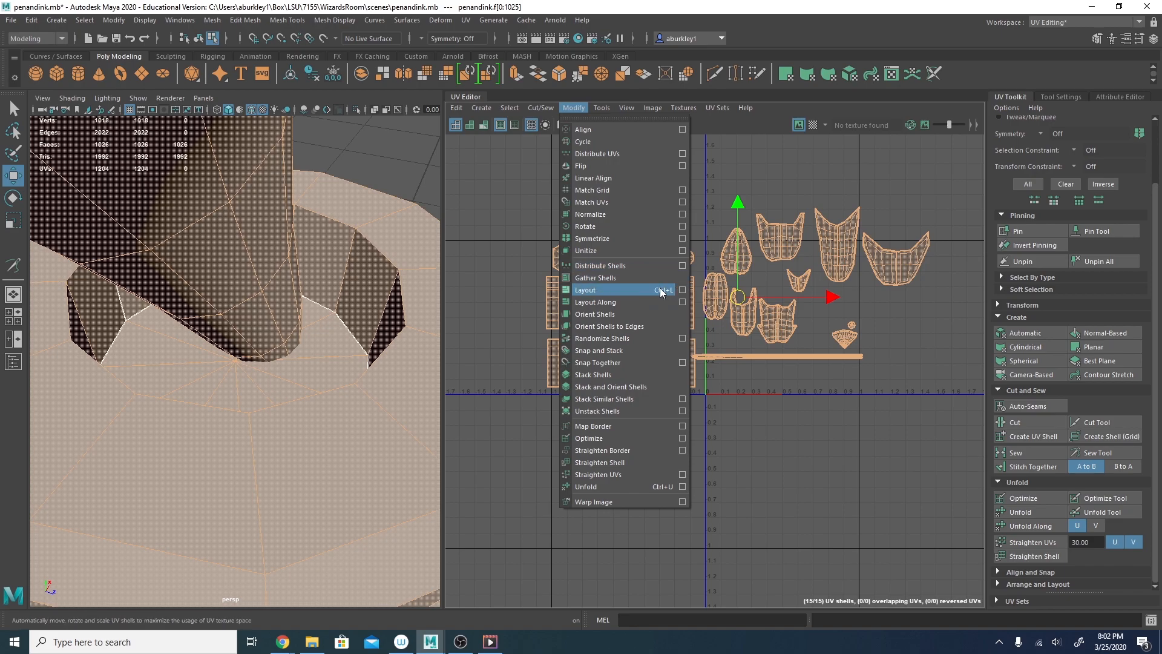
{"action": "left_click", "coordinate": [679, 290]}
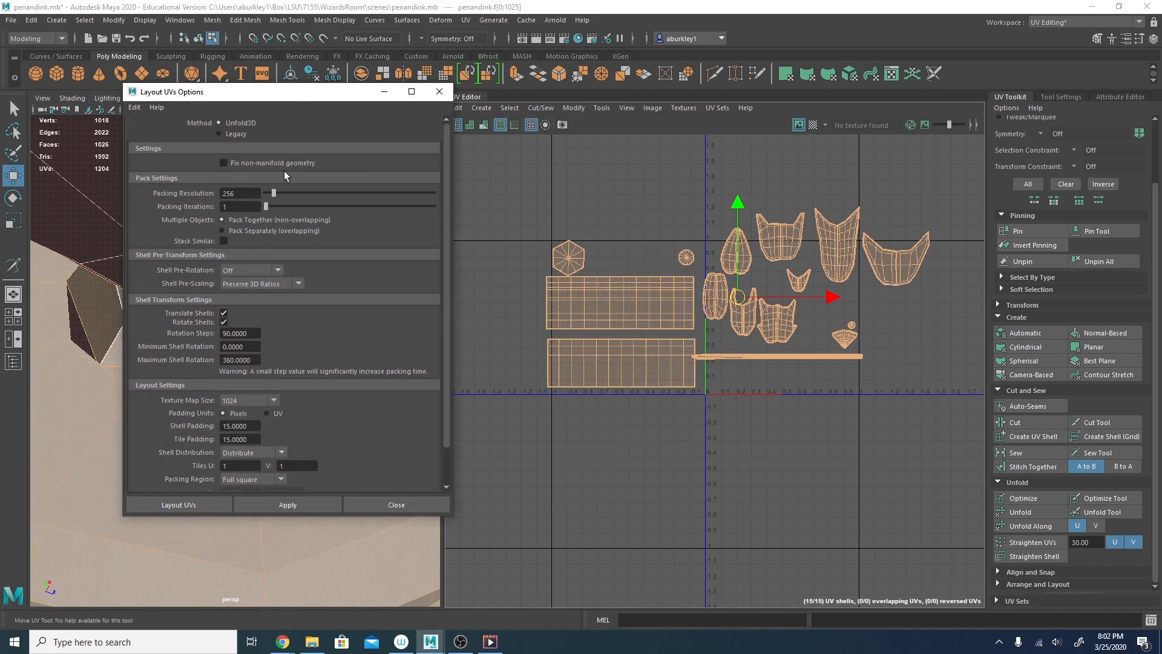
Examine the packing resolution, packing iterations, shell pre-rotation, pre-scaling and rotation step settings for the layout.
{"action": "left_click_drag", "start_coordinate": [250, 193], "coordinate": [213, 197]}
{"action": "left_click", "coordinate": [253, 206]}
{"action": "left_click", "coordinate": [273, 270]}
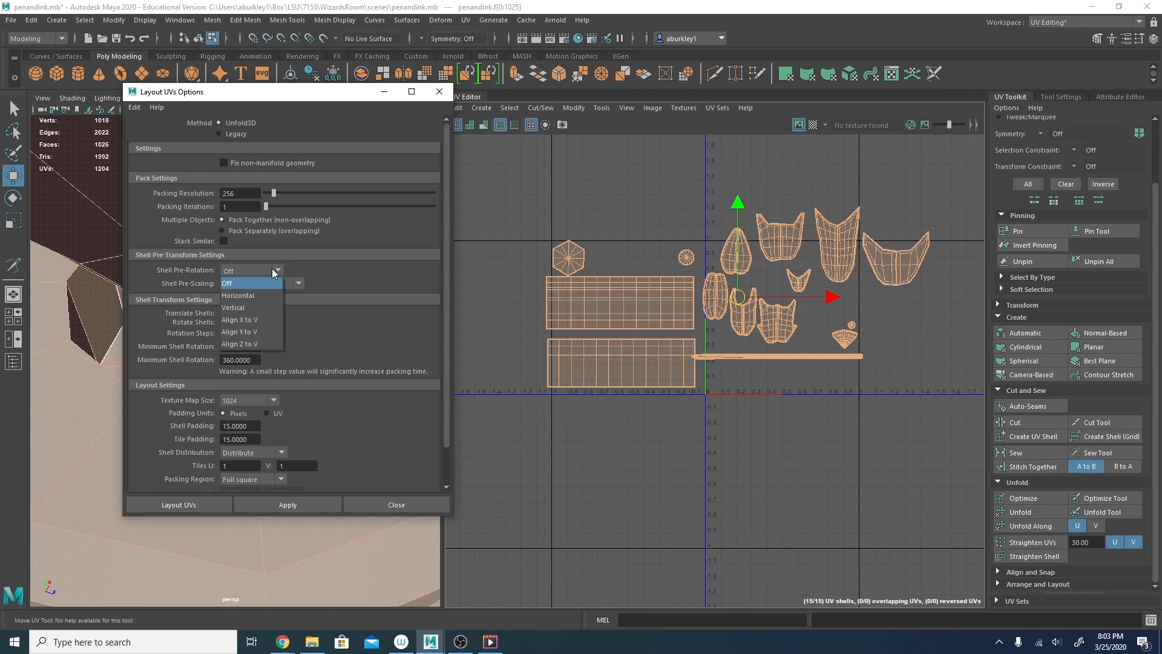
{"action": "left_click", "coordinate": [271, 268]}
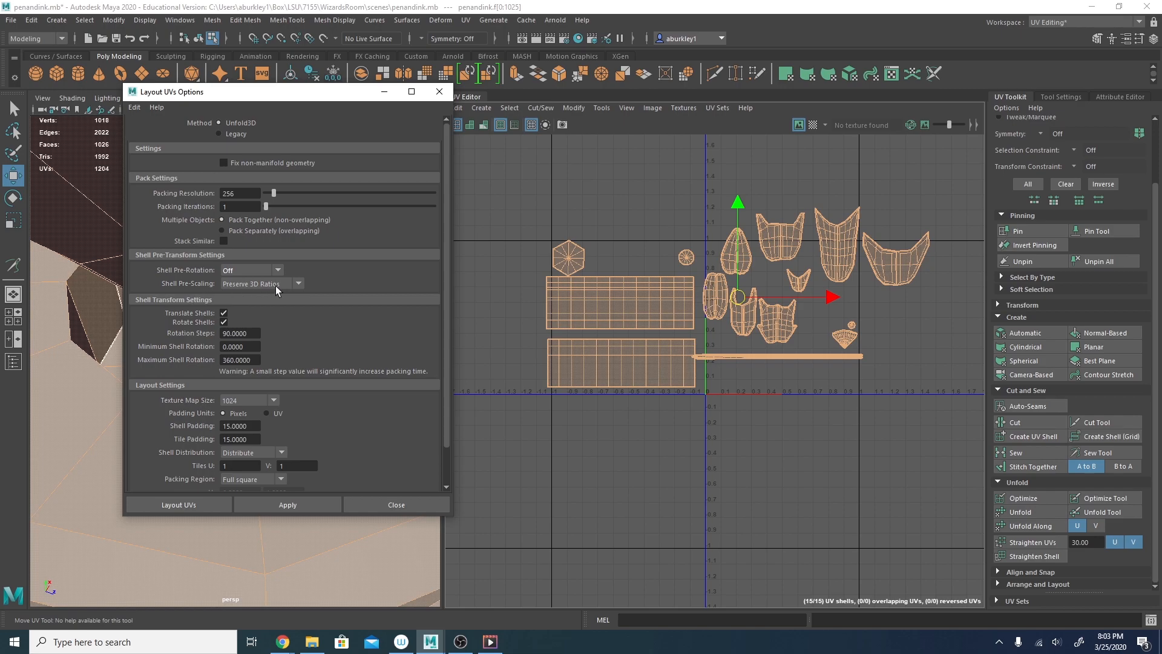
{"action": "left_click", "coordinate": [275, 287]}
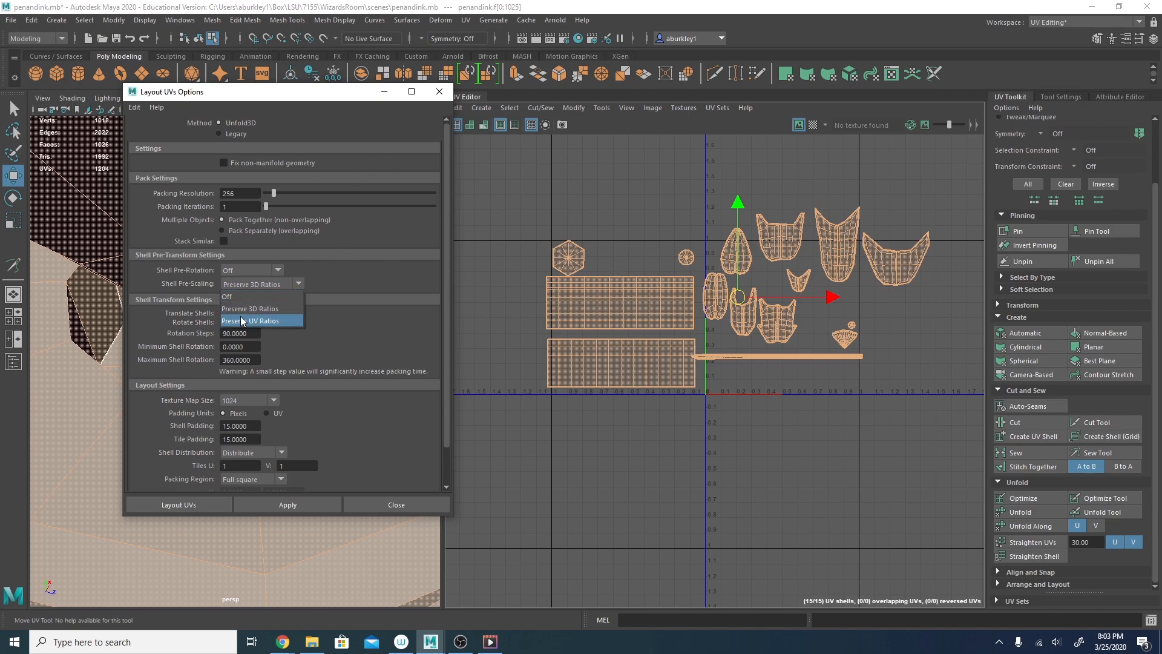
{"action": "left_click", "coordinate": [299, 285]}
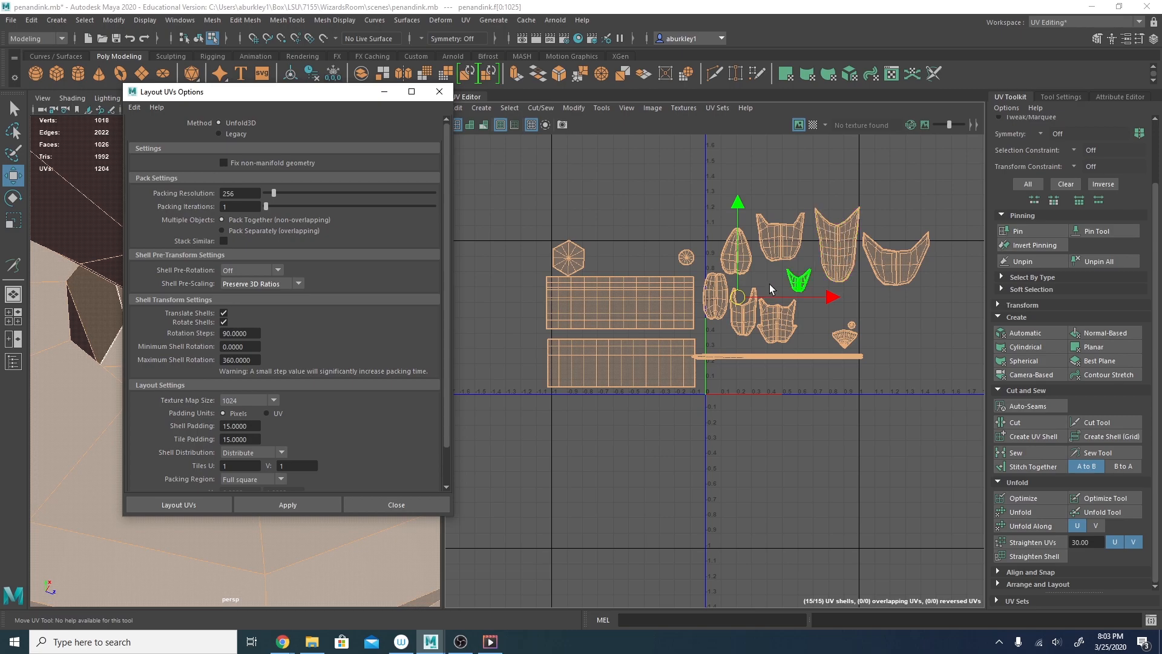
{"action": "left_click_drag", "start_coordinate": [531, 173], "coordinate": [938, 408]}
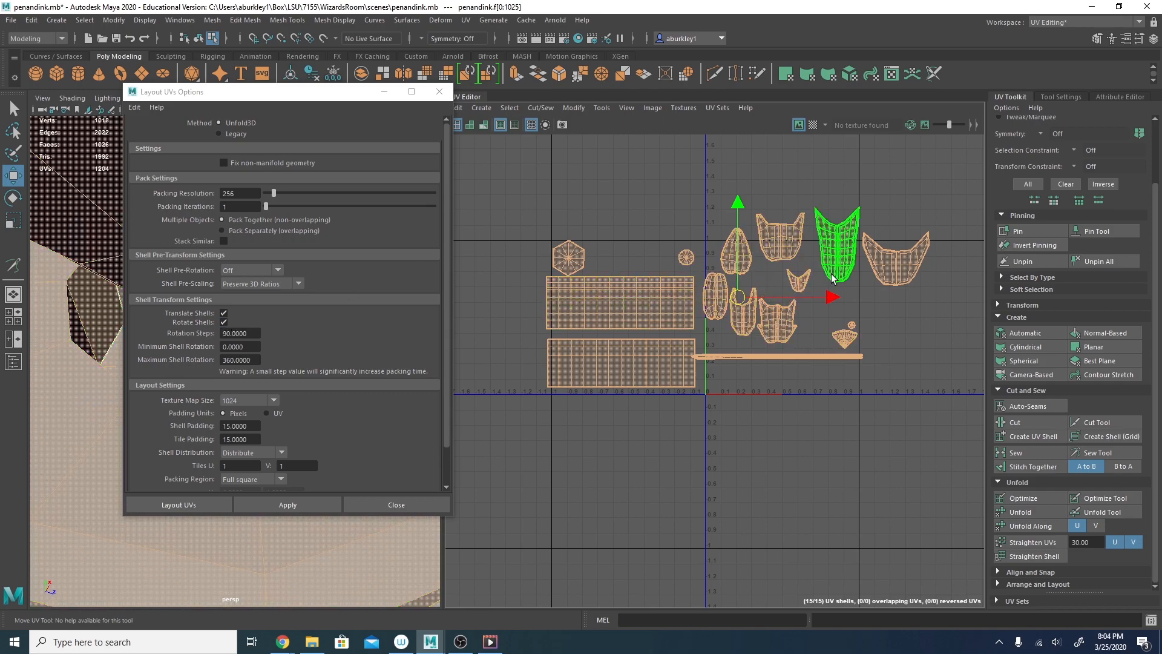
{"action": "left_click_drag", "start_coordinate": [255, 333], "coordinate": [205, 337]}
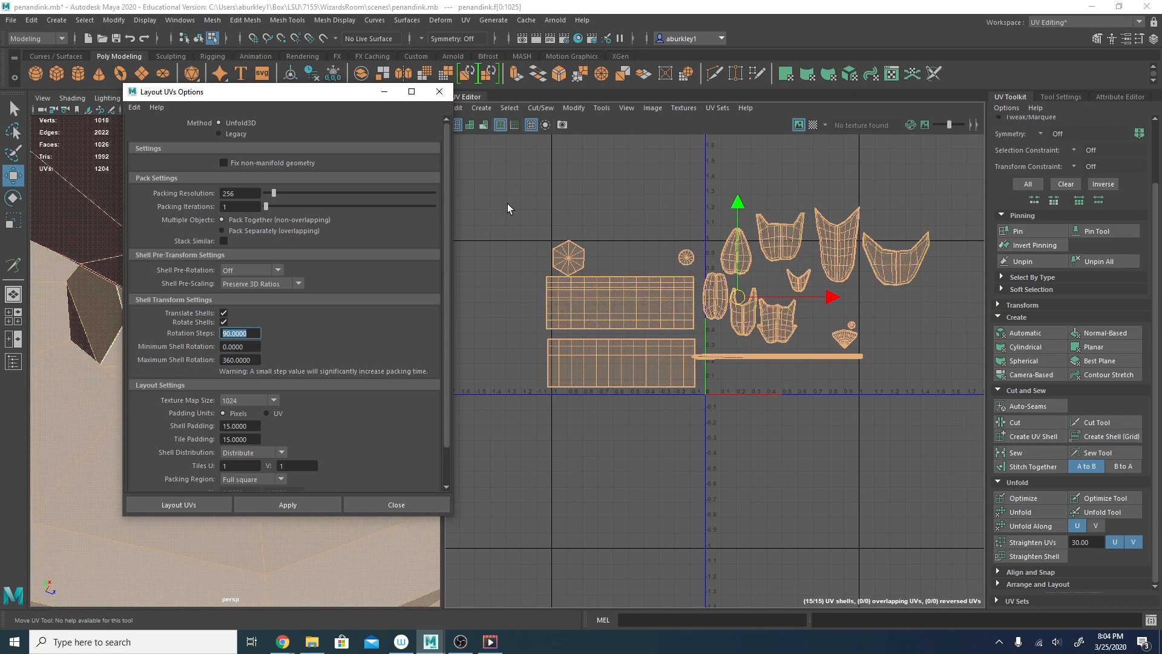
{"action": "left_click", "coordinate": [507, 174]}
{"action": "left_click_drag", "start_coordinate": [507, 174], "coordinate": [949, 438]}
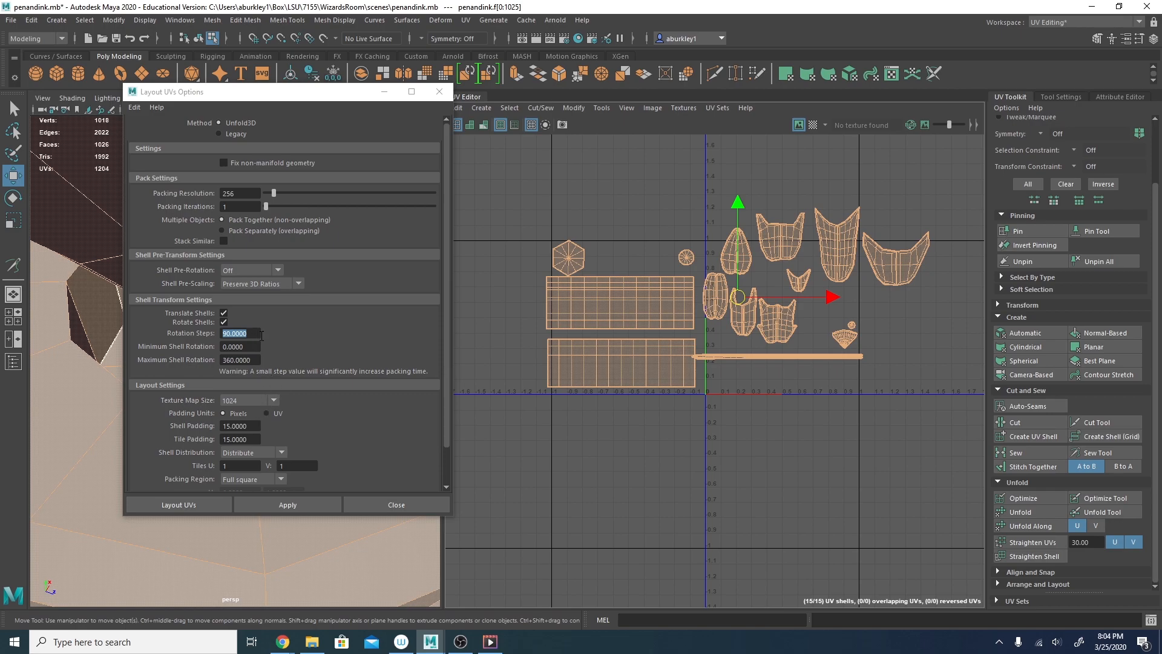
Set the rotation steps to 0 and apply the layout to all shells.
{"action": "left_click_drag", "start_coordinate": [251, 337], "coordinate": [183, 333]}
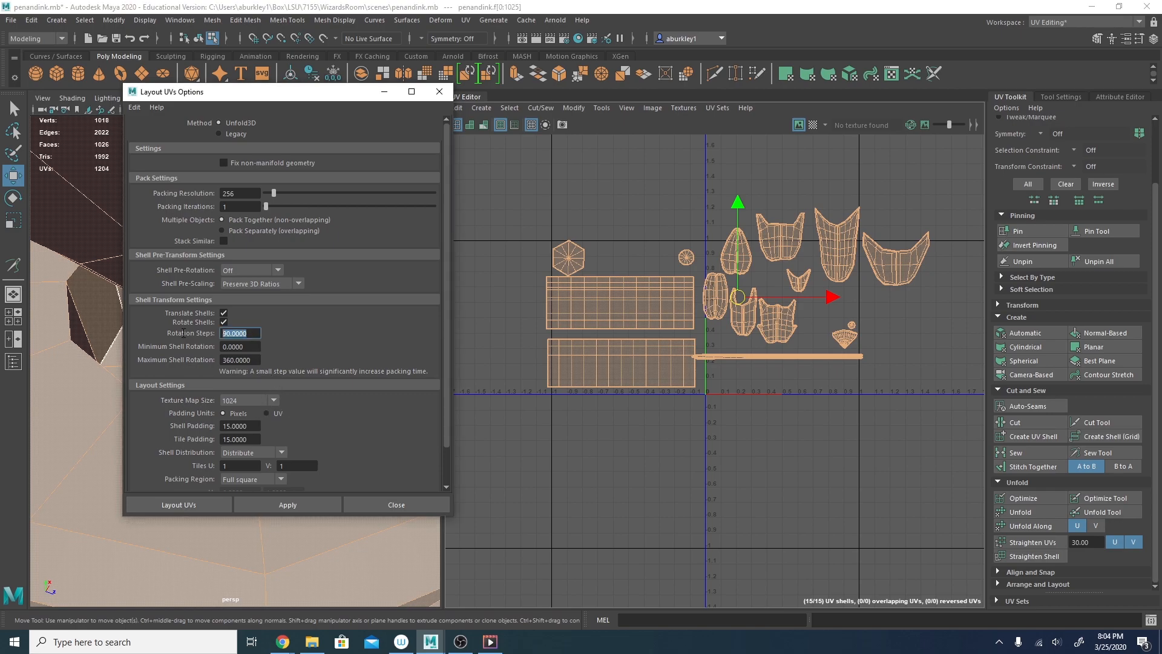
{"action": "type", "text": "0"}
{"action": "key", "text": "Tab"}
{"action": "left_click", "coordinate": [306, 506]}
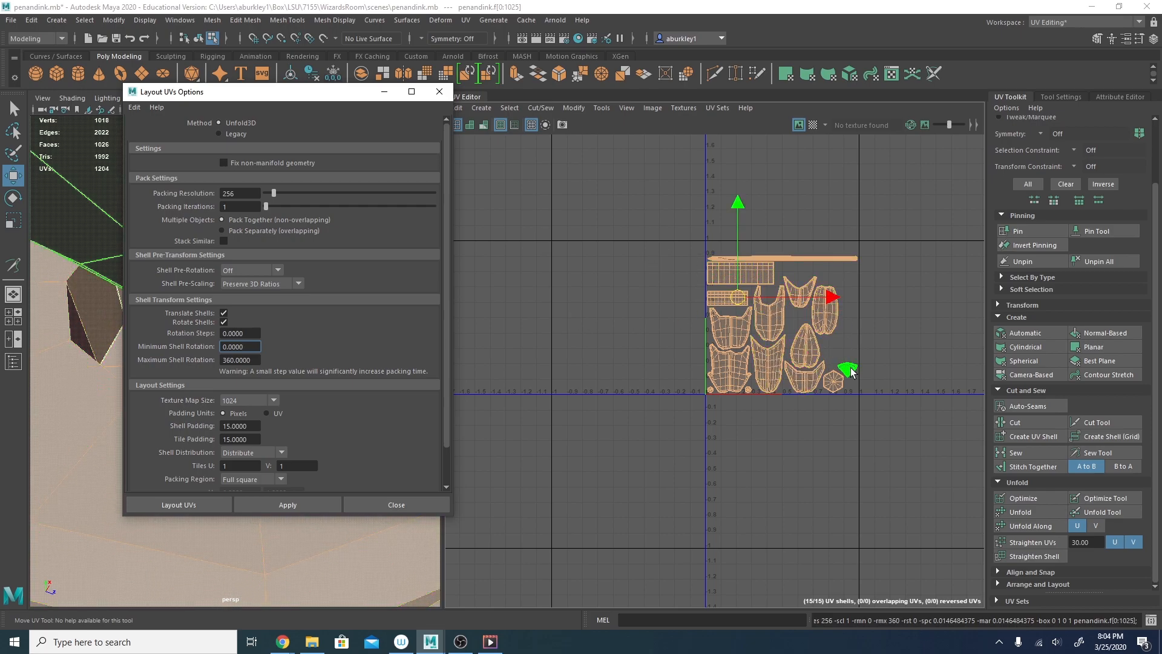
Undo the last layout and lay out all shells again with rotation steps of 10.
{"action": "left_click", "coordinate": [254, 333]}
{"action": "left_click_drag", "start_coordinate": [260, 333], "coordinate": [174, 331]}
{"action": "type", "text": "10"}
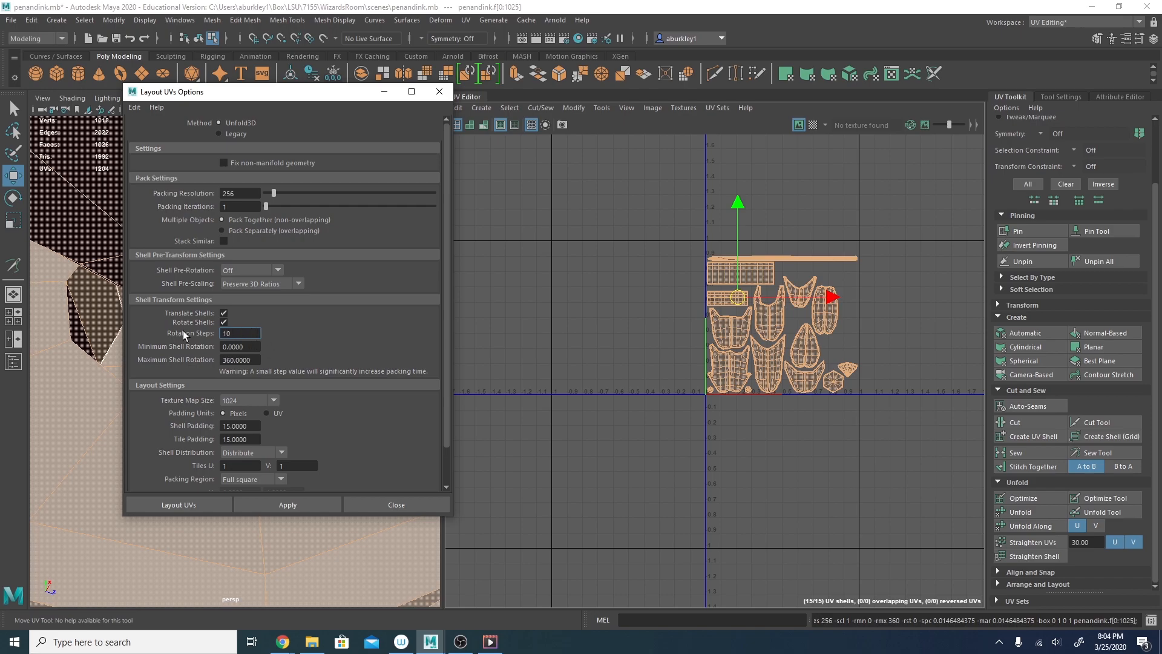
{"action": "key", "text": "Tab"}
{"action": "right_click_drag", "start_coordinate": [631, 445], "coordinate": [597, 437], "text": "alt"}
{"action": "key", "text": "ctrl+z"}
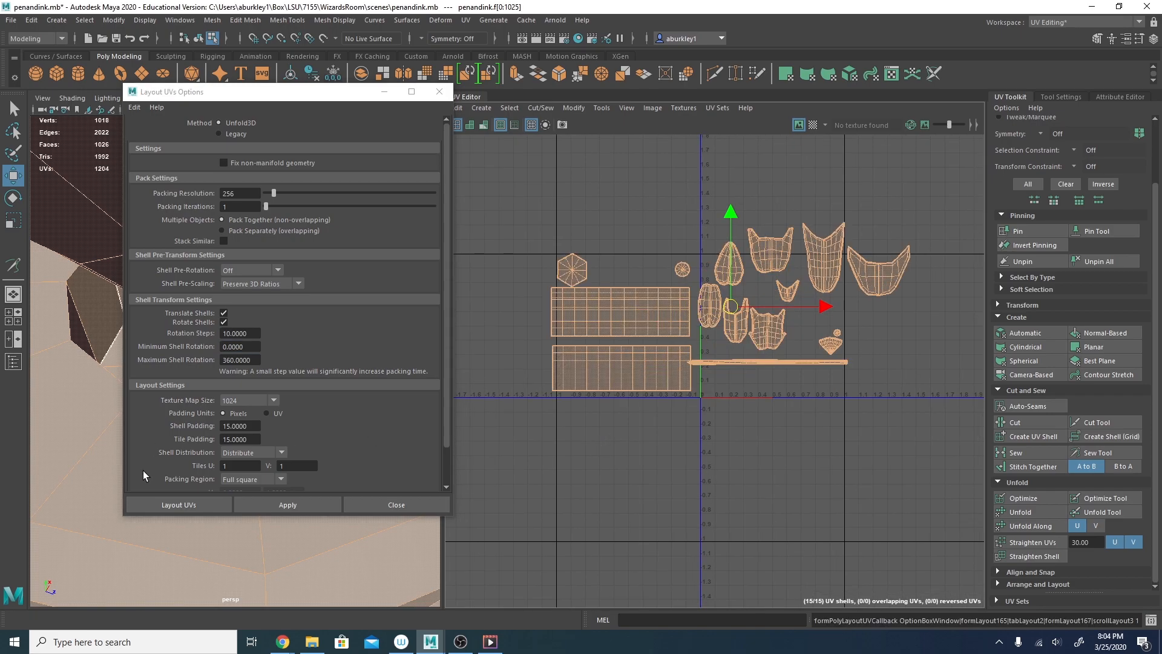
{"action": "left_click", "coordinate": [268, 502]}
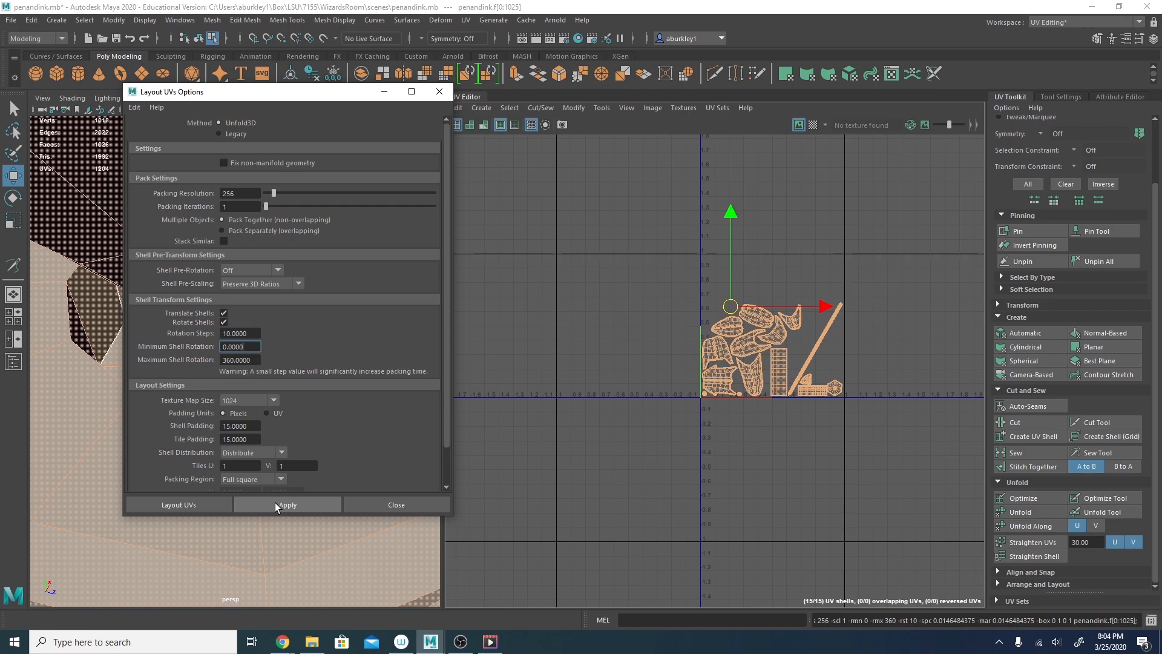
Rotate the diagonal shaft shell upright and move it beside the UV tile's right border.
{"action": "middle_click_drag", "start_coordinate": [692, 358], "coordinate": [617, 394], "text": "alt"}
{"action": "right_click_drag", "start_coordinate": [618, 394], "coordinate": [815, 415], "text": "alt"}
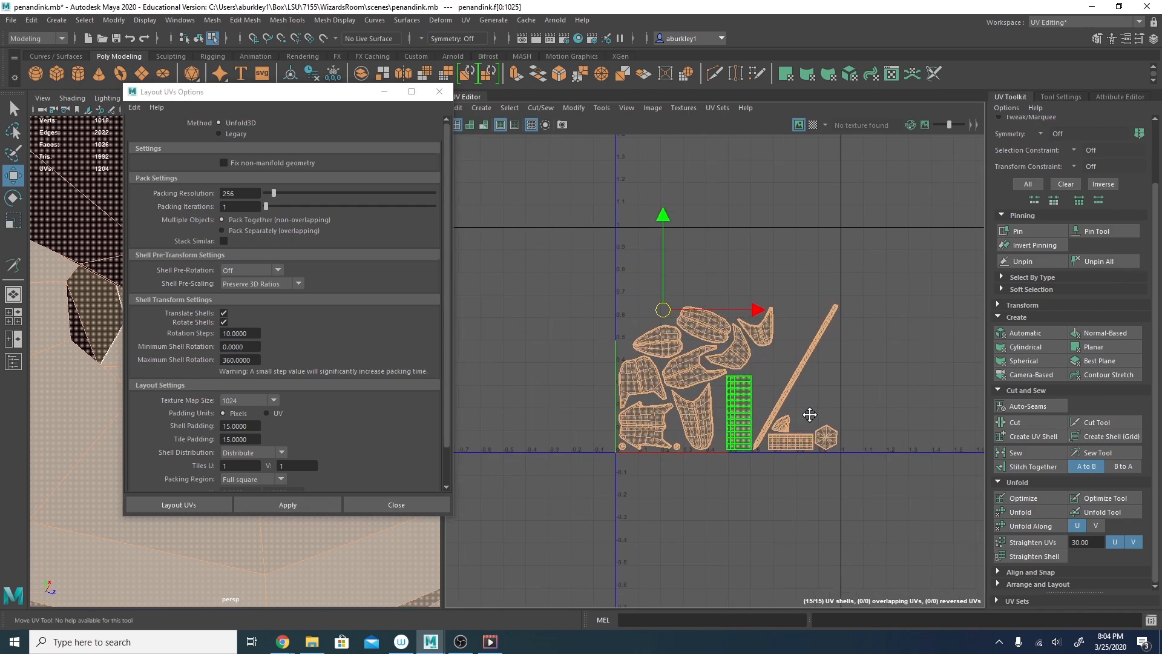
{"action": "middle_click_drag", "start_coordinate": [814, 416], "coordinate": [770, 396], "text": "alt"}
{"action": "scroll", "coordinate": [646, 342], "scroll_direction": "up", "scroll_amount": 2}
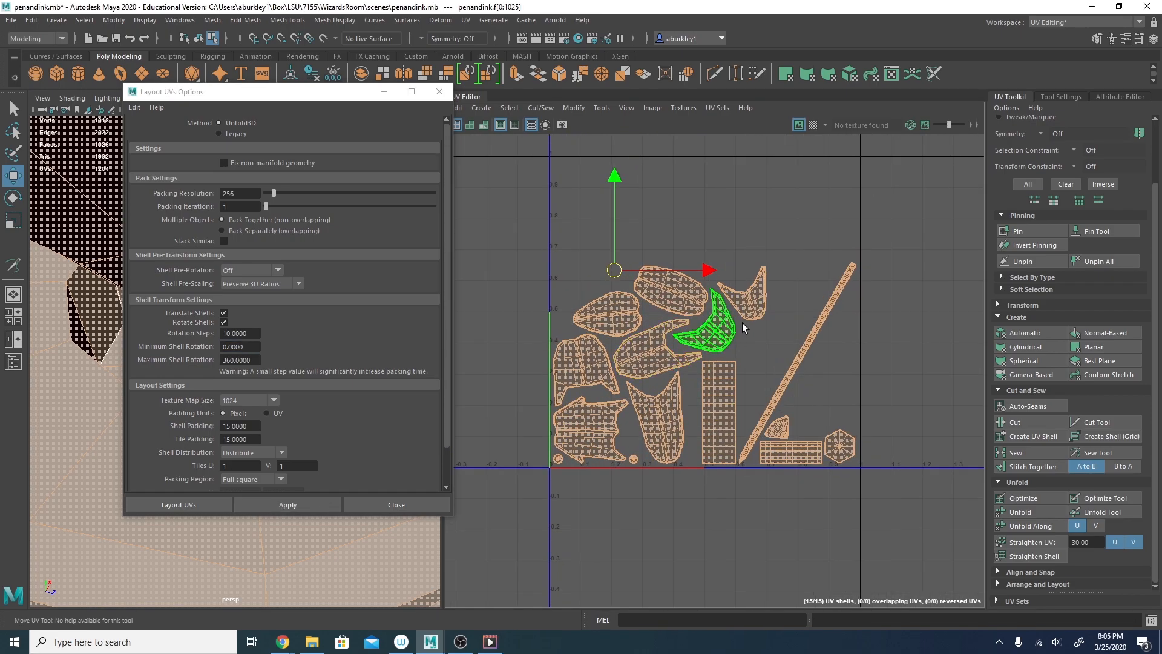
{"action": "middle_click_drag", "start_coordinate": [680, 345], "coordinate": [791, 329], "text": "alt"}
{"action": "scroll", "coordinate": [734, 317], "scroll_direction": "up", "scroll_amount": 2}
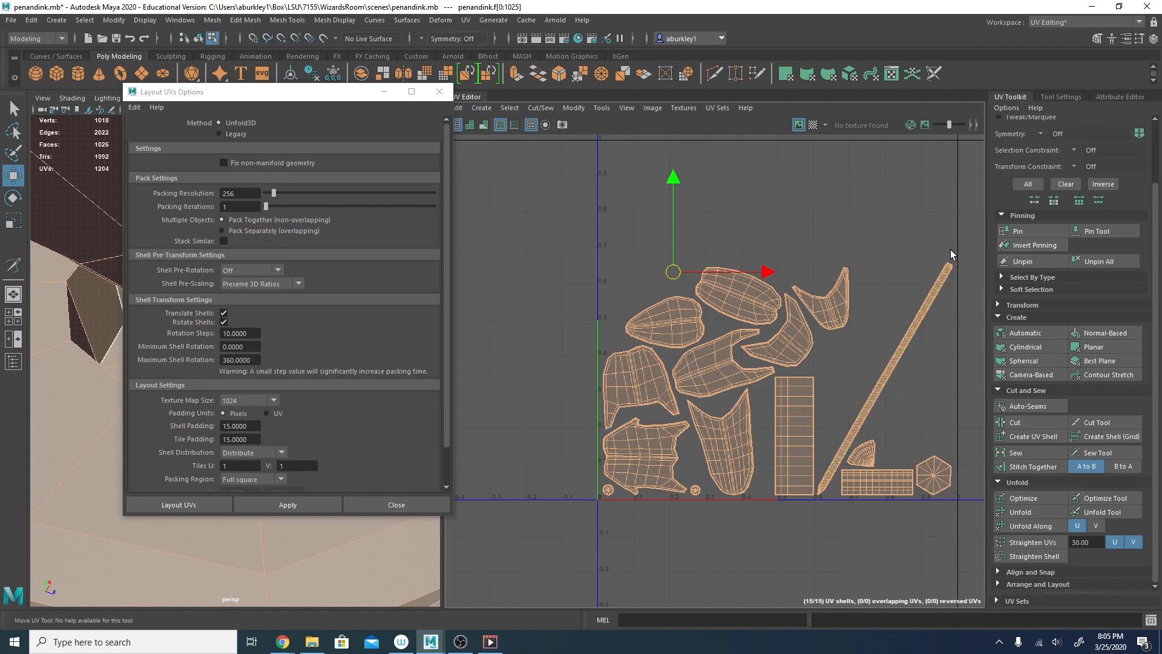
{"action": "left_click", "coordinate": [949, 277]}
{"action": "key", "text": "e"}
{"action": "mouse_move", "coordinate": [959, 337]}
{"action": "left_mouse_down"}
{"action": "mouse_move", "coordinate": [917, 314]}
{"action": "mouse_move", "coordinate": [938, 338]}
{"action": "mouse_move", "coordinate": [958, 321]}
{"action": "left_mouse_up"}
{"action": "key", "text": "w"}
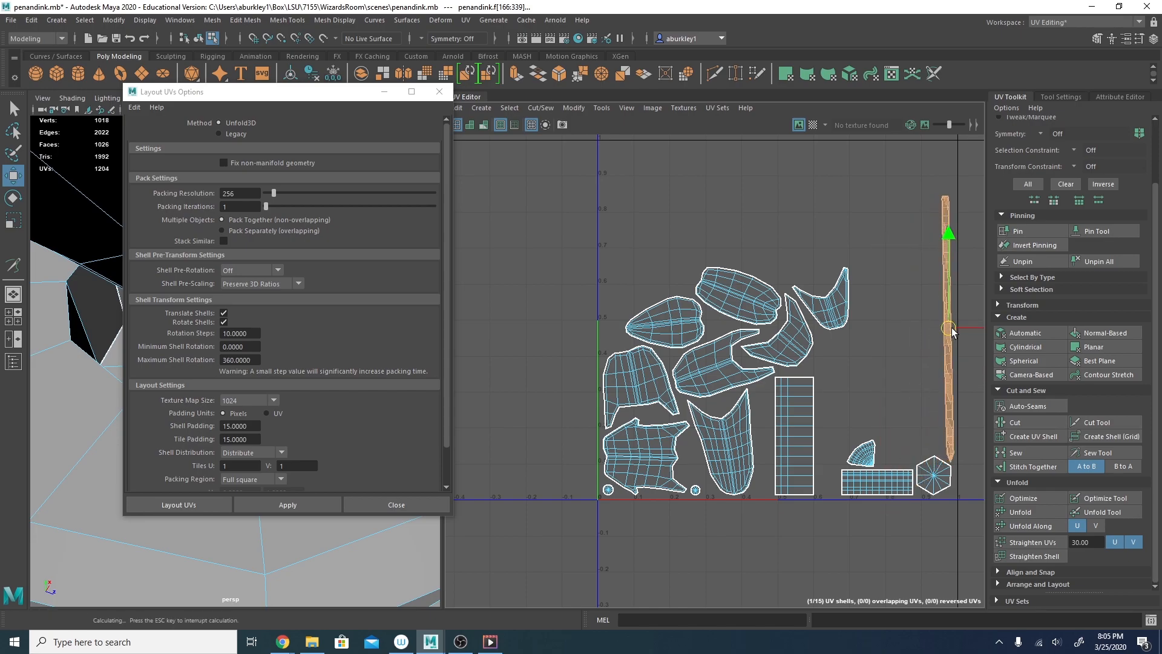
{"action": "key", "text": "e"}
{"action": "left_click_drag", "start_coordinate": [968, 239], "coordinate": [971, 241]}
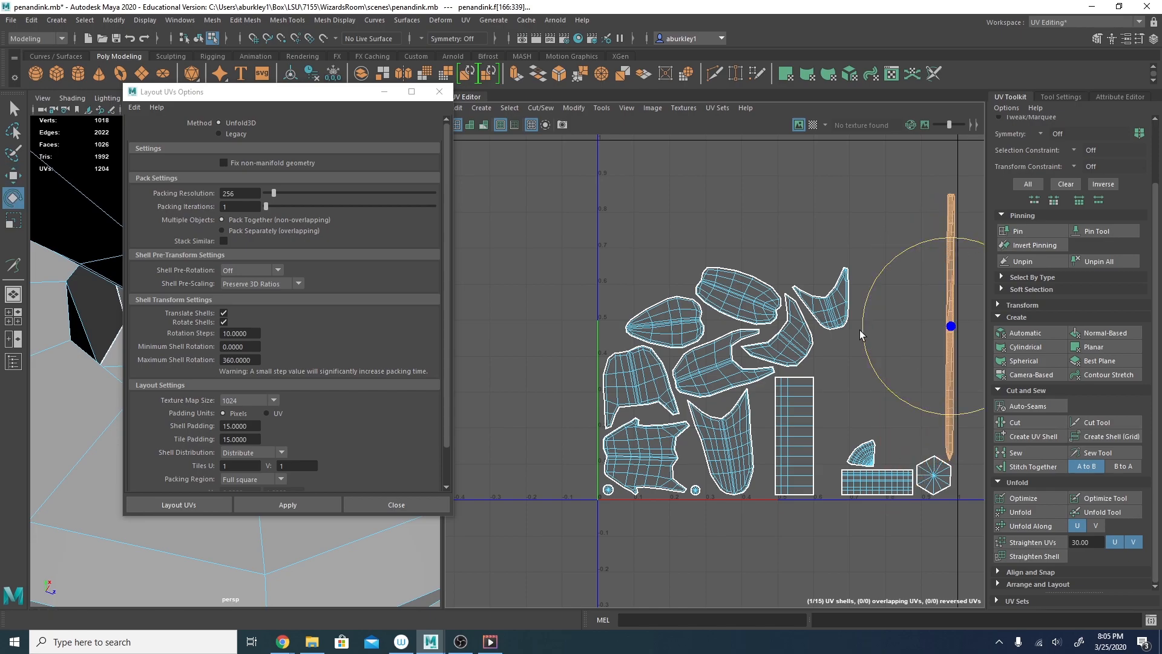
Undo the shaft shell's rotation and move as well as the last automatic layout.
{"action": "left_click", "coordinate": [612, 381]}
{"action": "key", "text": "ctrl+z"}
{"action": "key", "text": "ctrl+z"}
{"action": "key", "text": "ctrl+z"}
{"action": "key", "text": "ctrl+z"}
{"action": "key", "text": "ctrl+z"}
{"action": "key", "text": "ctrl+z"}
{"action": "key", "text": "ctrl+z"}
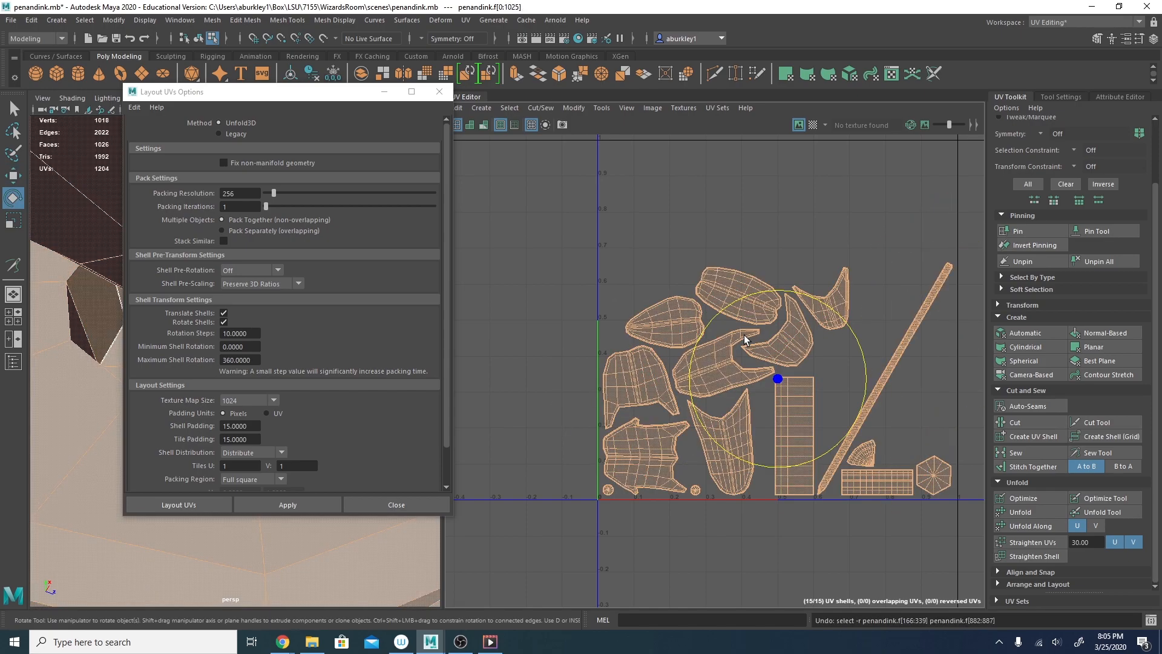
Set the rotation steps of the shell layout to 90.
{"action": "left_click_drag", "start_coordinate": [248, 334], "coordinate": [137, 341]}
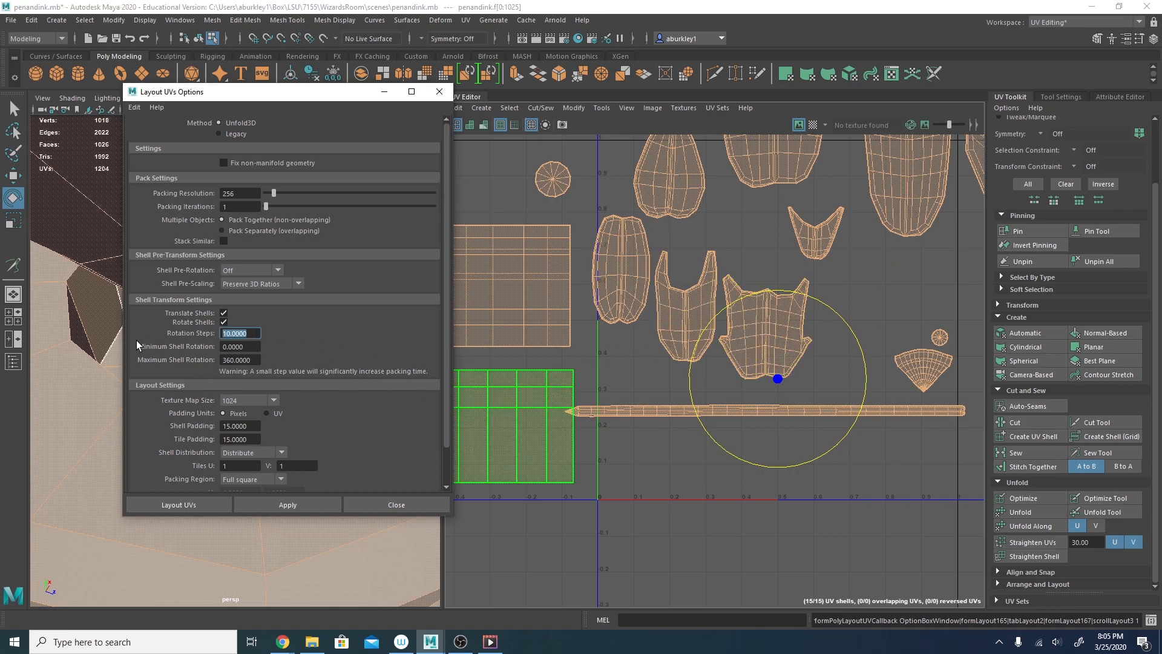
{"action": "type", "text": "90"}
{"action": "key", "text": "Return"}
Examine the texture map size, shell padding, tile padding and U and V tile counts in the layout settings.
{"action": "left_click", "coordinate": [242, 426]}
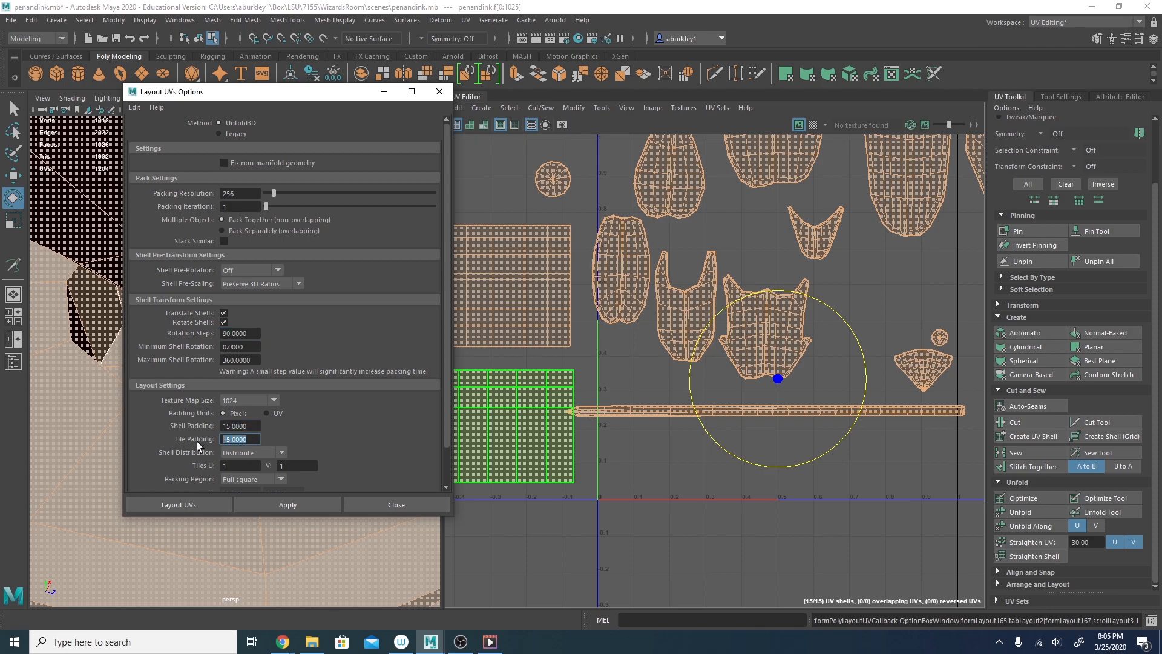
{"action": "left_click", "coordinate": [237, 400]}
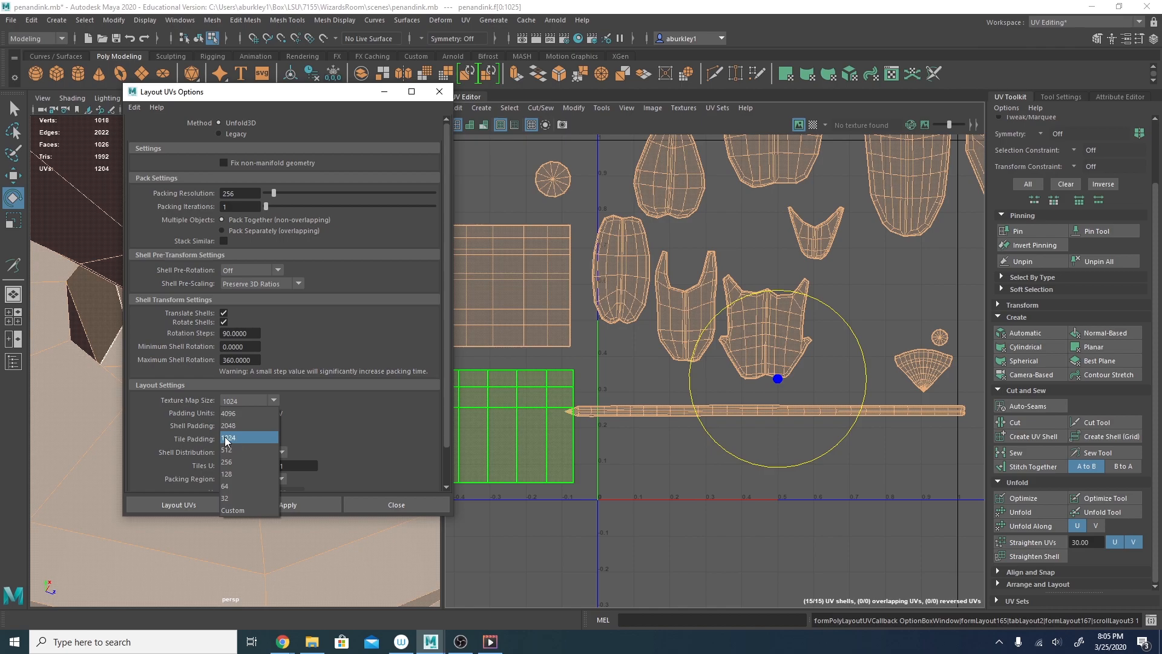
{"action": "left_click", "coordinate": [313, 410]}
{"action": "left_click", "coordinate": [250, 425]}
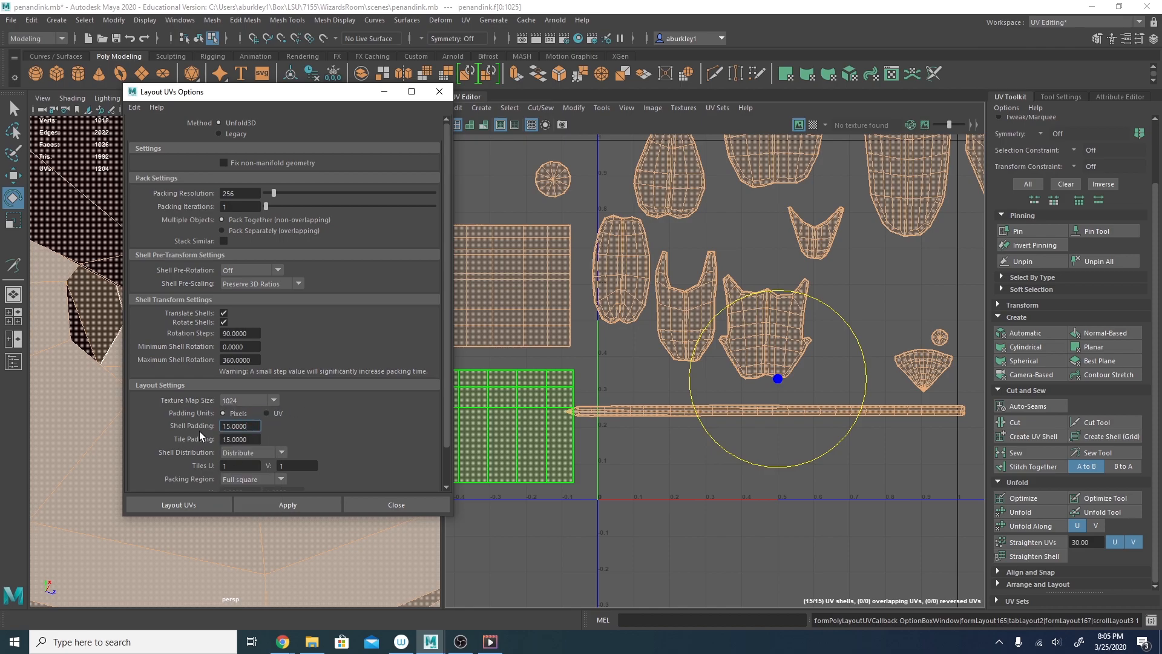
{"action": "key", "text": "Tab"}
{"action": "key", "text": "shift+Tab"}
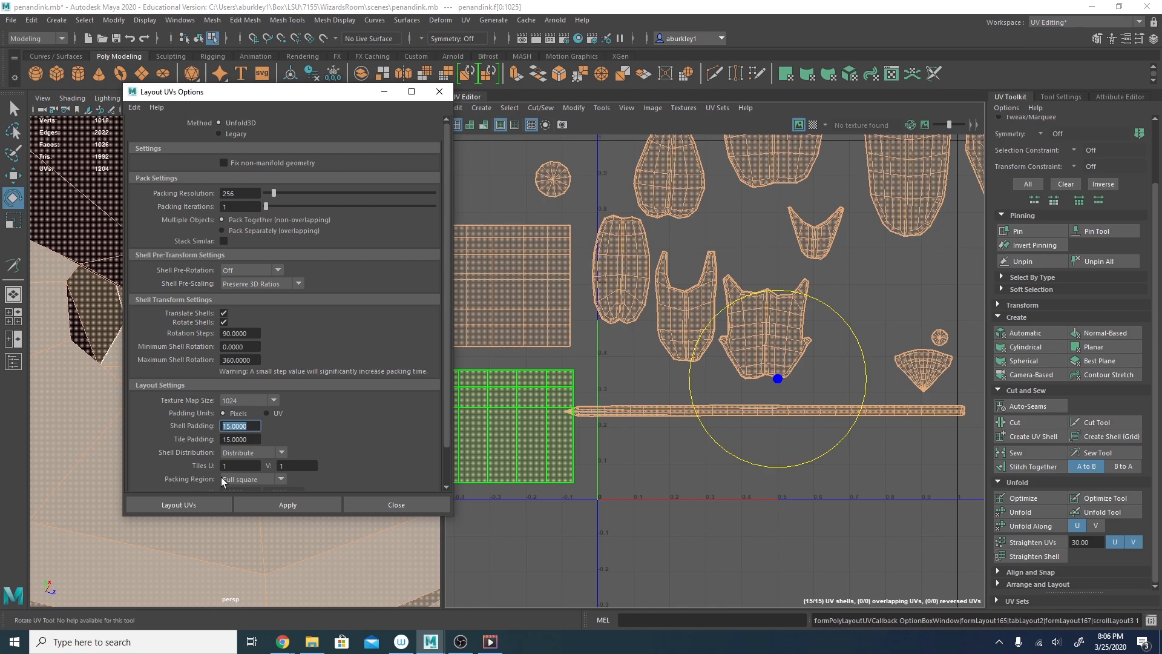
{"action": "scroll", "coordinate": [359, 433], "scroll_direction": "down", "scroll_amount": 2}
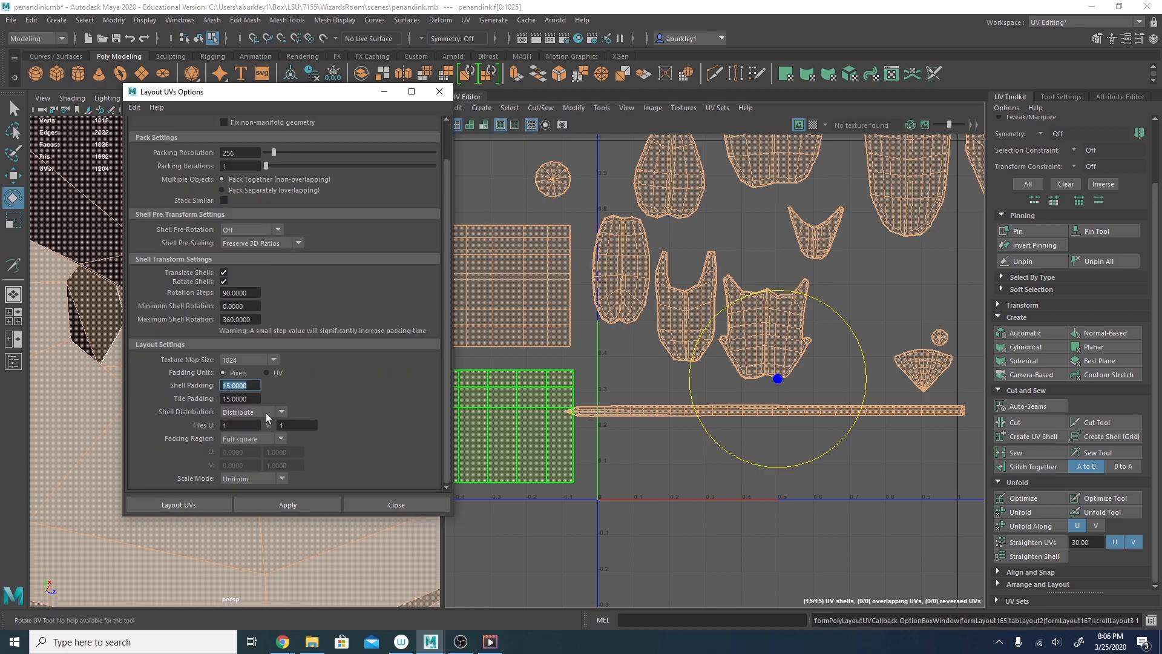
{"action": "left_click", "coordinate": [229, 427]}
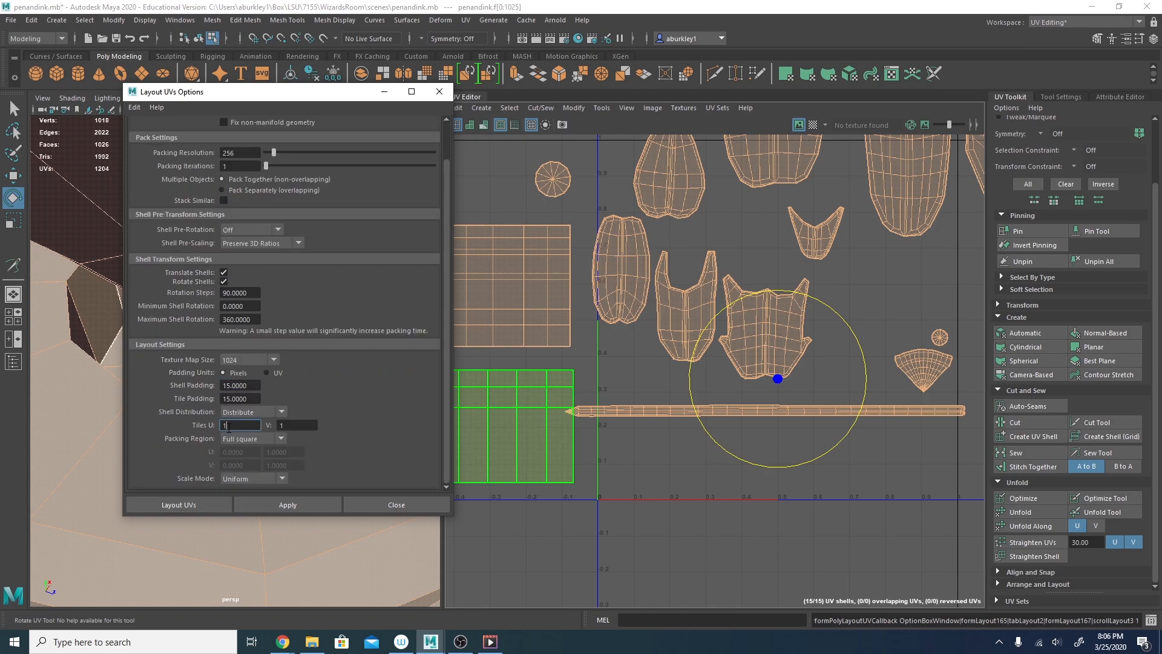
{"action": "left_click", "coordinate": [289, 426]}
{"action": "scroll", "coordinate": [802, 401], "scroll_direction": "down", "scroll_amount": 6}
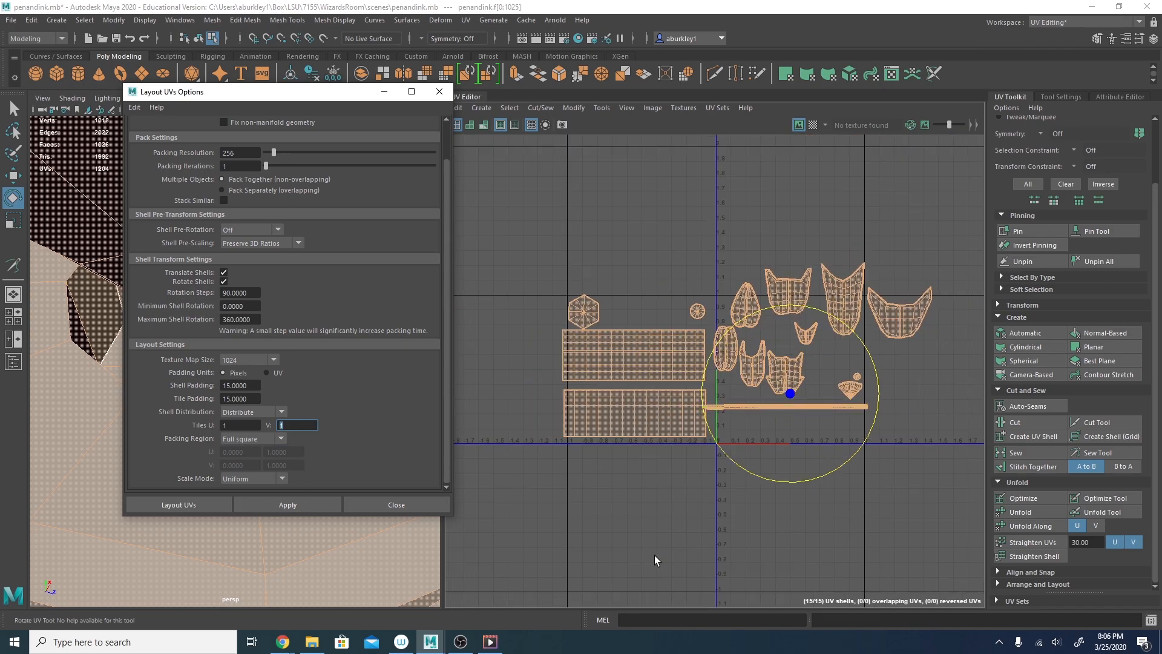
Automatically lay out all shells inside the UV tile using the 90-degree rotation steps.
{"action": "left_click", "coordinate": [285, 503]}
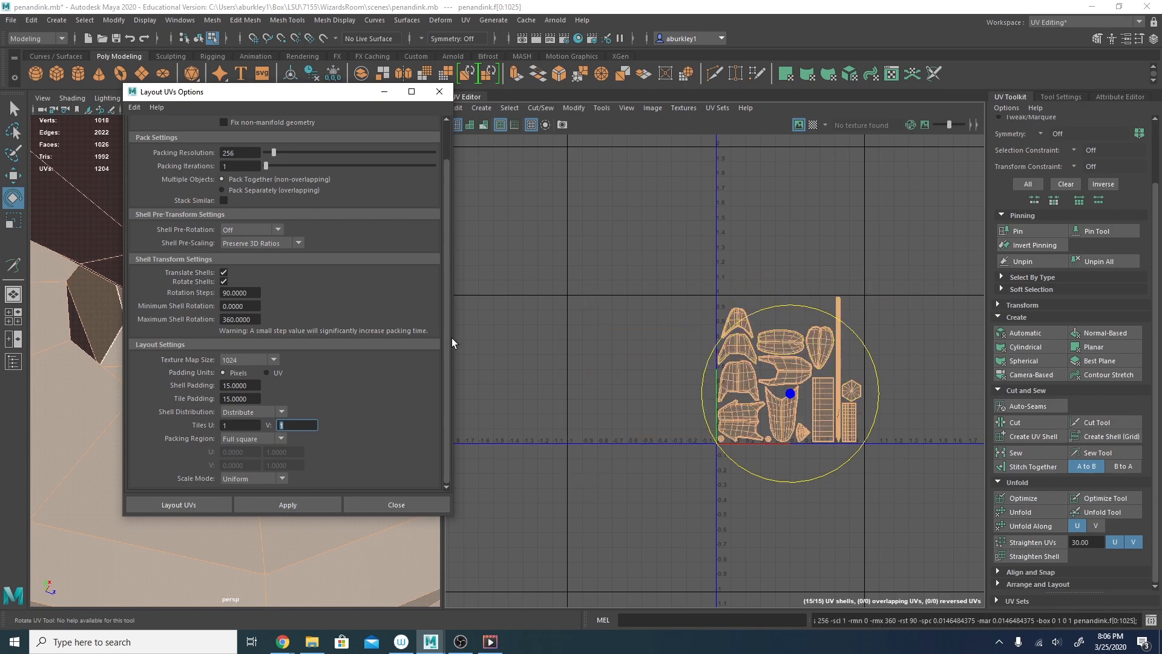
{"action": "left_click", "coordinate": [385, 91]}
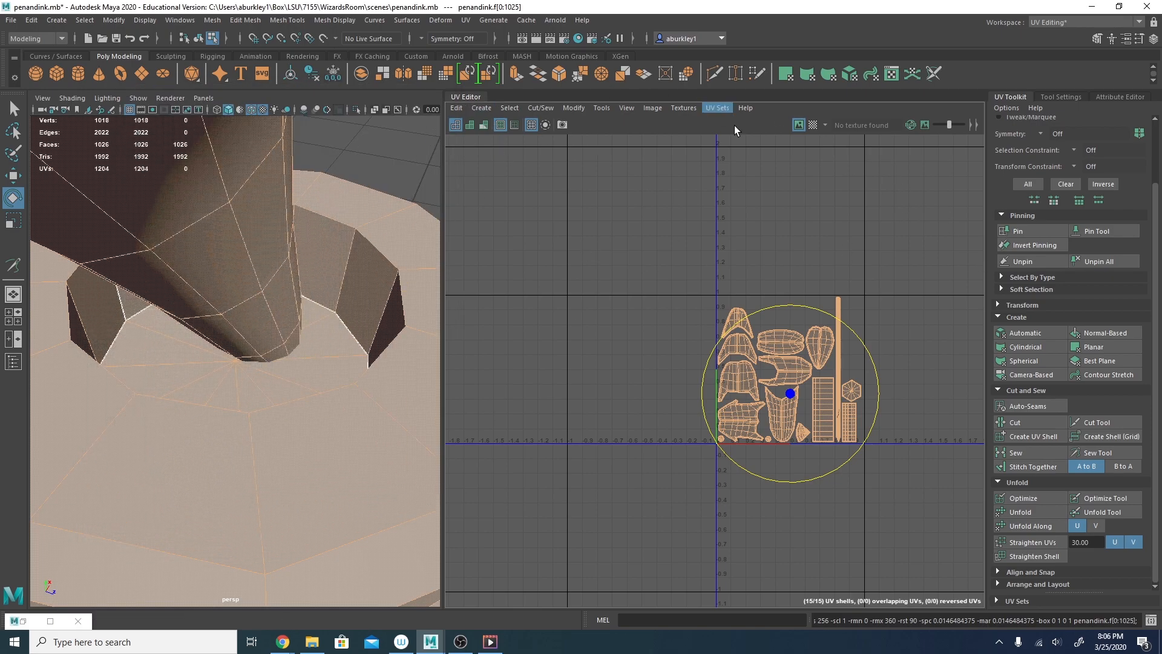
Show the checker map, examine its pattern across the quill and ink bottle for stretching, and hide it again.
{"action": "left_click", "coordinate": [812, 124]}
{"action": "scroll", "coordinate": [185, 461], "scroll_direction": "down", "scroll_amount": 10}
{"action": "left_click_drag", "start_coordinate": [146, 413], "coordinate": [91, 357], "text": "alt"}
{"action": "scroll", "coordinate": [293, 400], "scroll_direction": "up", "scroll_amount": 8}
{"action": "left_click_drag", "start_coordinate": [293, 401], "coordinate": [263, 469], "text": "alt"}
{"action": "left_click_drag", "start_coordinate": [247, 367], "coordinate": [206, 375], "text": "alt"}
{"action": "scroll", "coordinate": [350, 368], "scroll_direction": "down", "scroll_amount": 8}
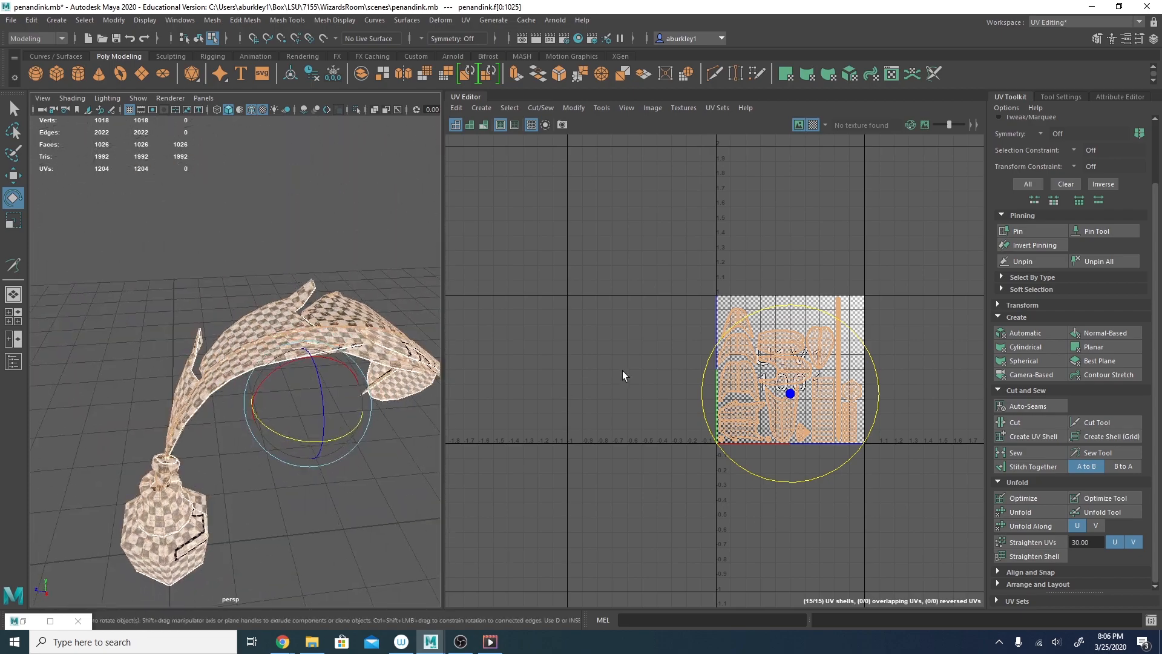
{"action": "scroll", "coordinate": [642, 363], "scroll_direction": "up", "scroll_amount": 5}
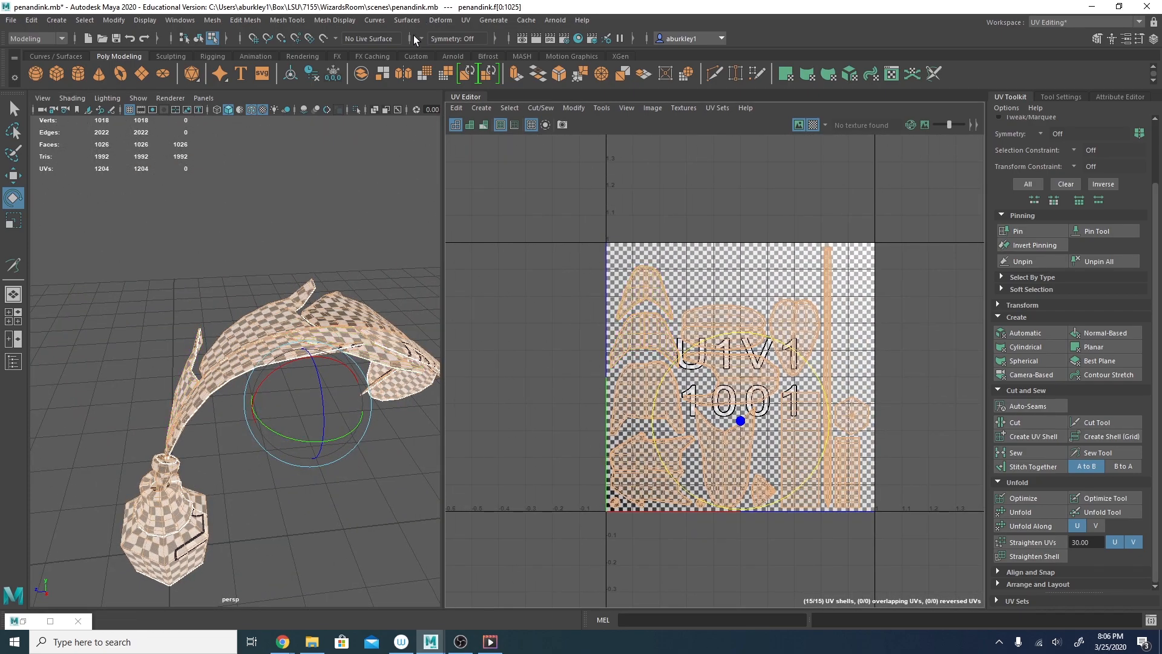
{"action": "left_click", "coordinate": [813, 125]}
Rotate the long shaft shell 90 degrees to lie horizontally and move it just inside the UV tile's upper edge.
{"action": "middle_click_drag", "start_coordinate": [813, 282], "coordinate": [841, 277], "text": "alt"}
{"action": "left_click", "coordinate": [801, 199]}
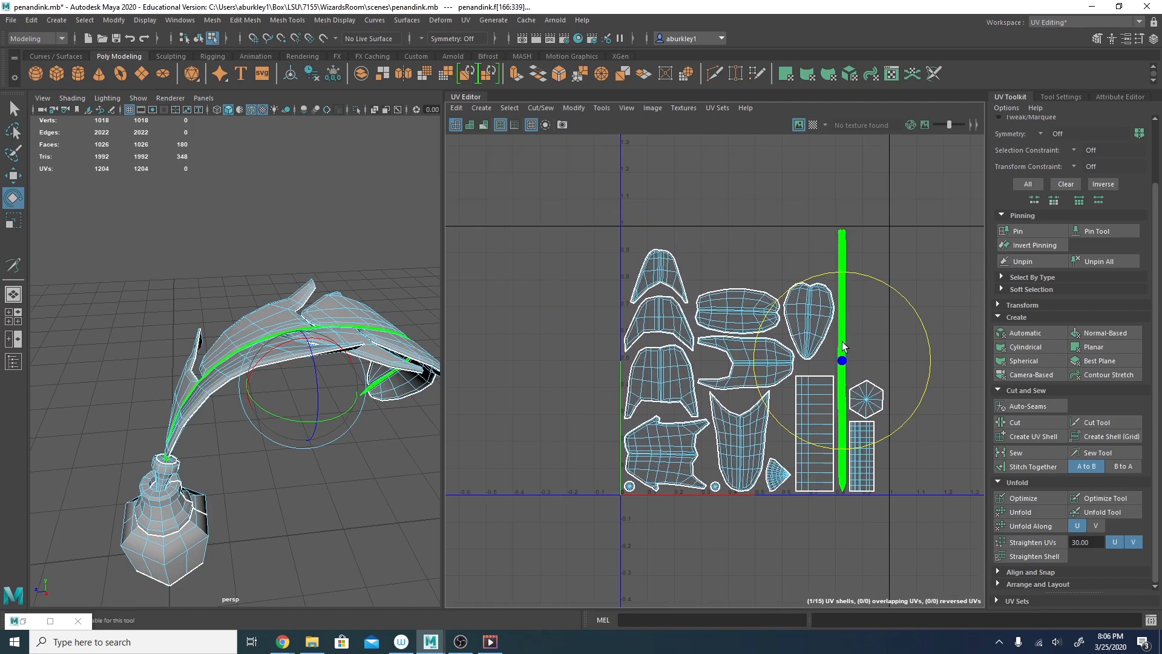
{"action": "mouse_move", "coordinate": [668, 220]}
{"action": "left_mouse_down"}
{"action": "mouse_move", "coordinate": [833, 281]}
{"action": "mouse_move", "coordinate": [872, 278]}
{"action": "mouse_move", "coordinate": [888, 346]}
{"action": "mouse_move", "coordinate": [888, 318]}
{"action": "mouse_move", "coordinate": [829, 271]}
{"action": "left_mouse_up"}
{"action": "mouse_move", "coordinate": [872, 219]}
{"action": "left_mouse_down"}
{"action": "mouse_move", "coordinate": [865, 326]}
{"action": "mouse_move", "coordinate": [847, 368]}
{"action": "left_mouse_up"}
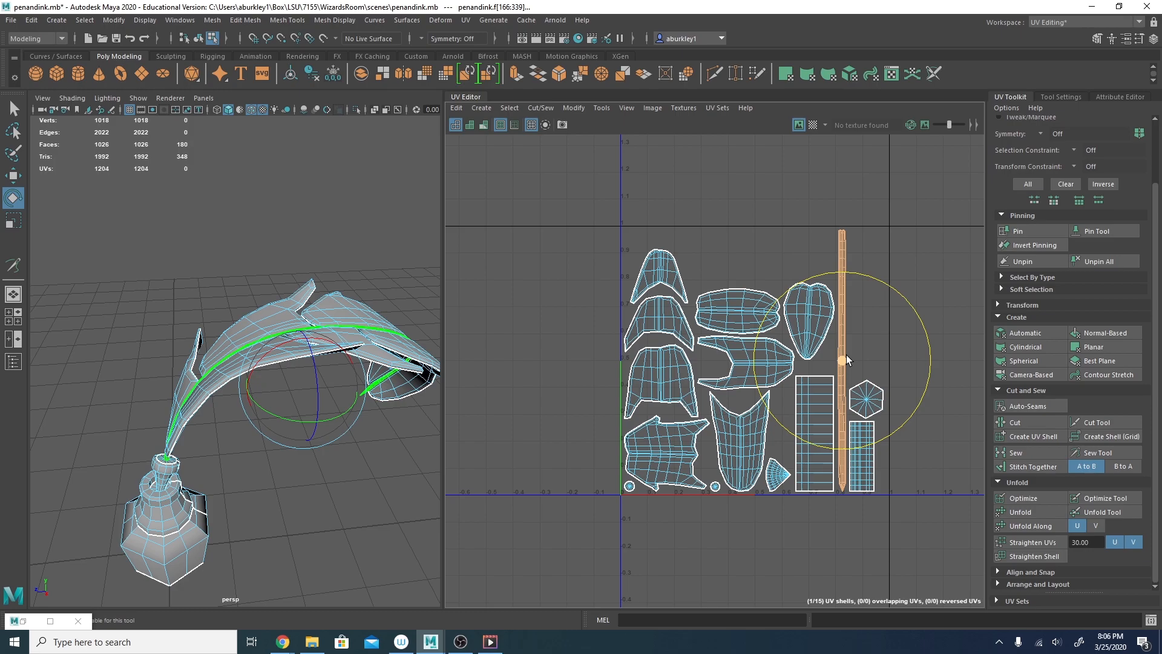
{"action": "left_click", "coordinate": [999, 304]}
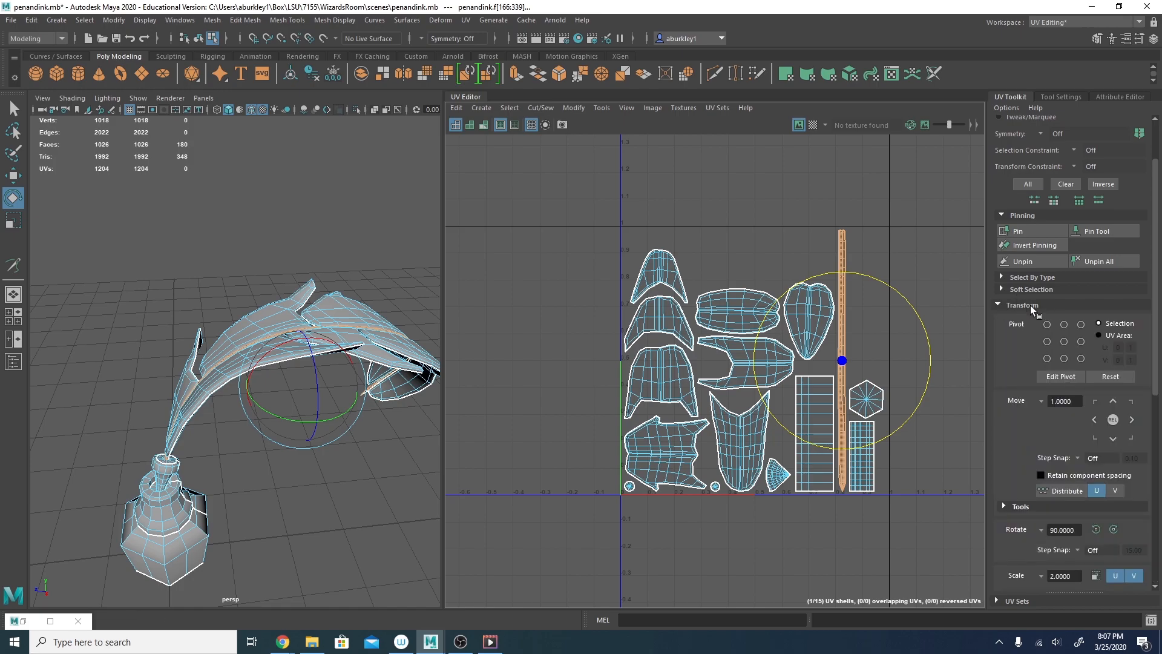
{"action": "left_click_drag", "start_coordinate": [888, 287], "coordinate": [933, 315]}
{"action": "scroll", "coordinate": [1037, 435], "scroll_direction": "down", "scroll_amount": 3}
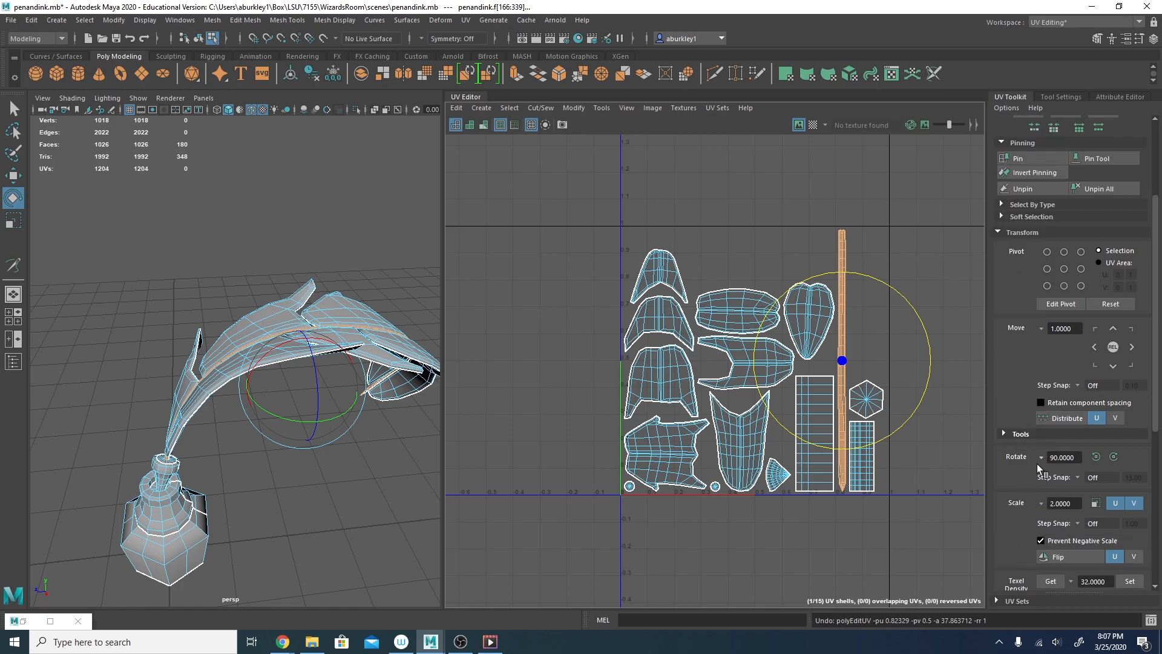
{"action": "left_click", "coordinate": [1096, 456]}
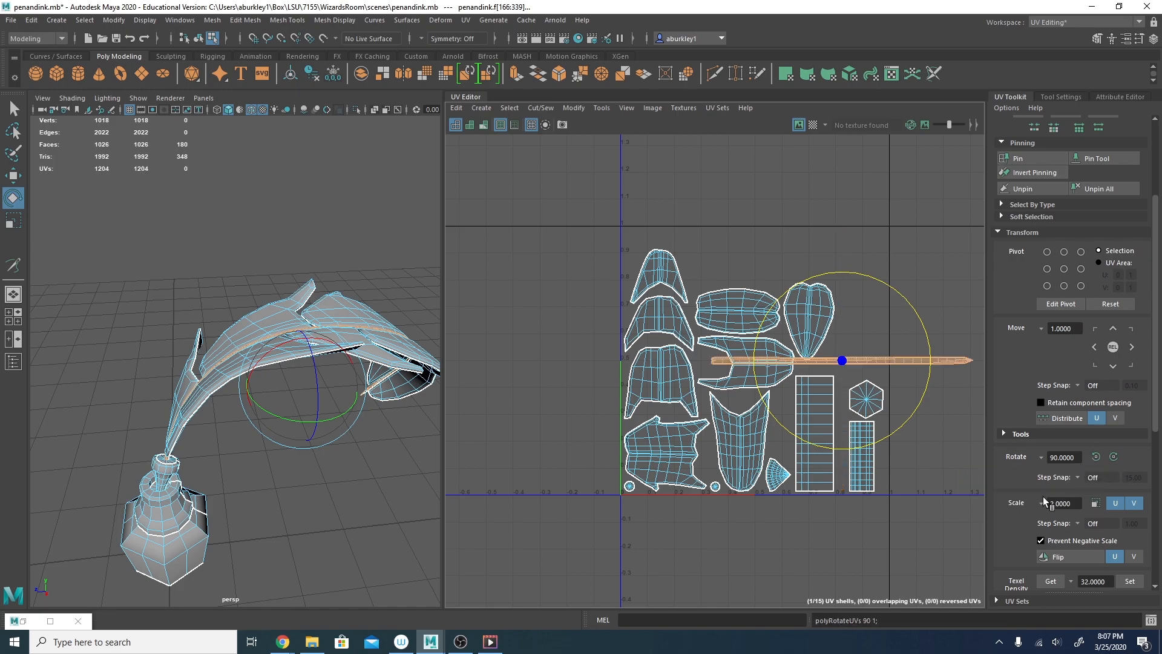
{"action": "key", "text": "w"}
{"action": "left_click_drag", "start_coordinate": [846, 361], "coordinate": [761, 237]}
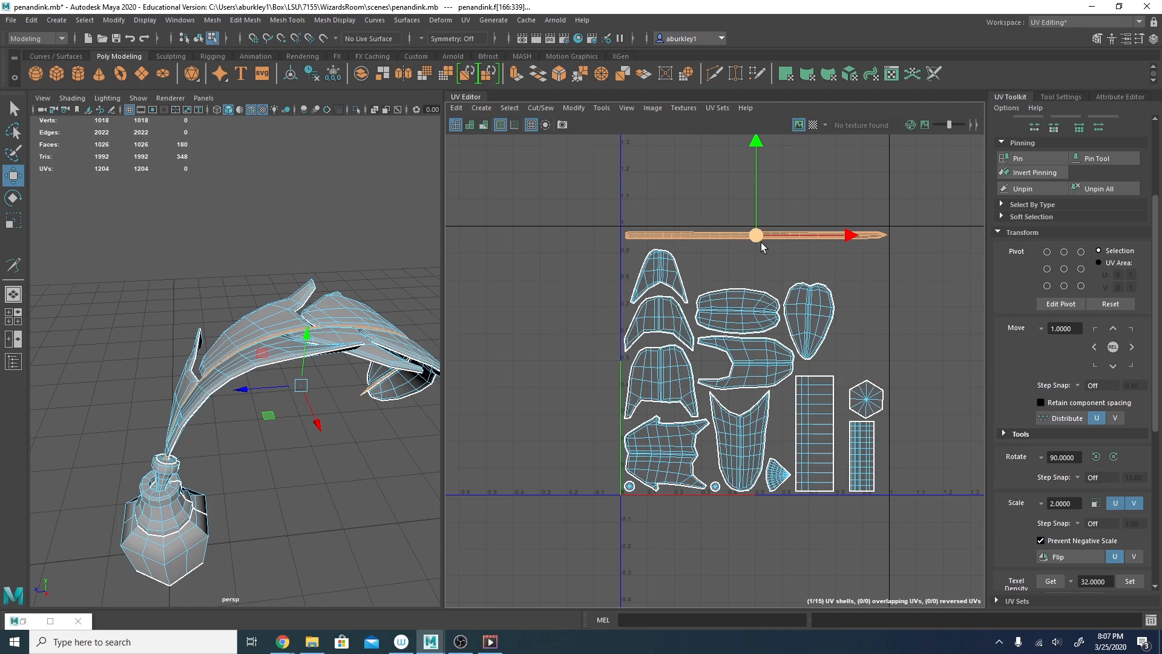
Select every shell except the shaft and lay out that selection automatically.
{"action": "left_click", "coordinate": [619, 295]}
{"action": "left_click_drag", "start_coordinate": [608, 243], "coordinate": [976, 554]}
{"action": "left_click", "coordinate": [559, 265]}
{"action": "left_click_drag", "start_coordinate": [617, 279], "coordinate": [972, 565]}
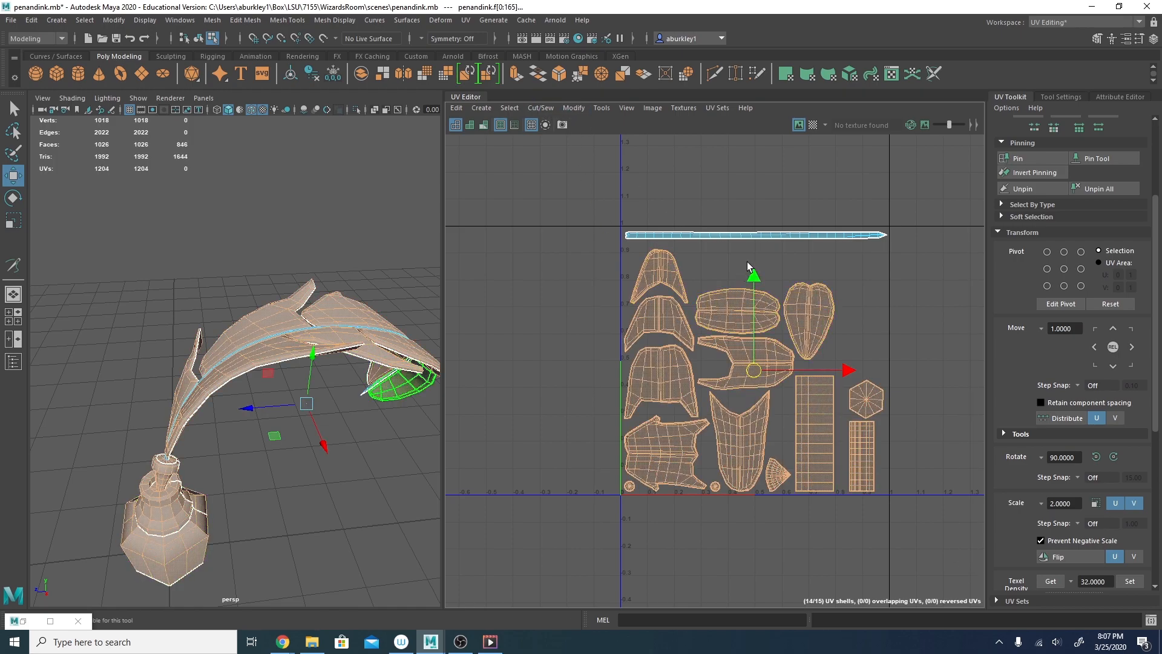
{"action": "left_click", "coordinate": [572, 108]}
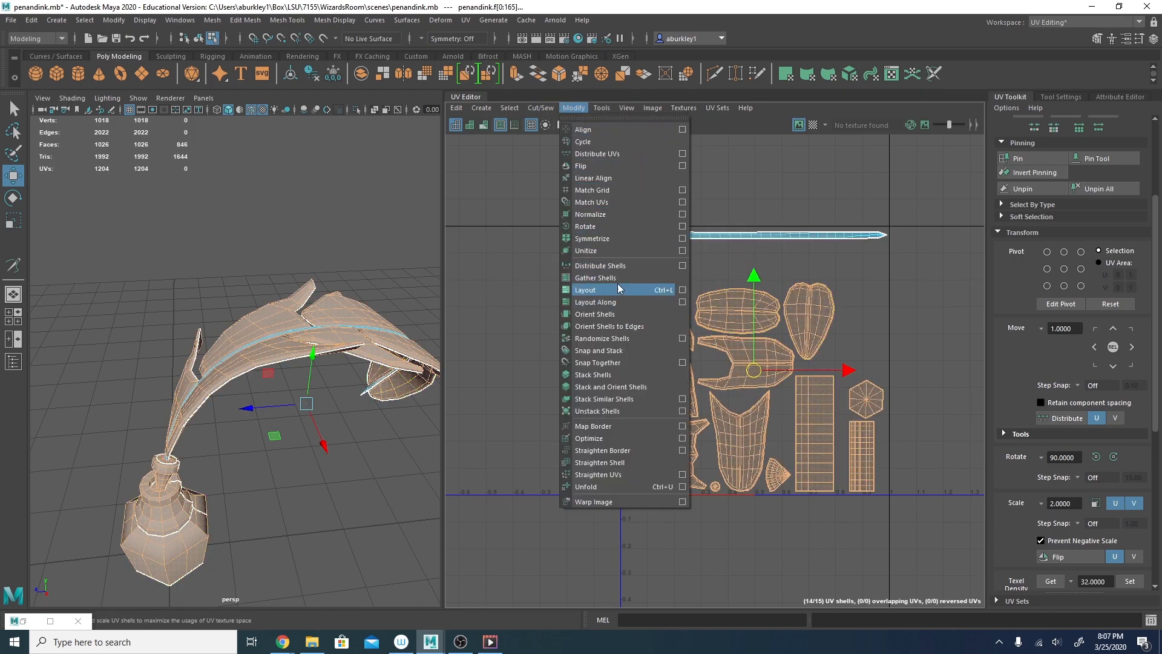
{"action": "left_click", "coordinate": [645, 287]}
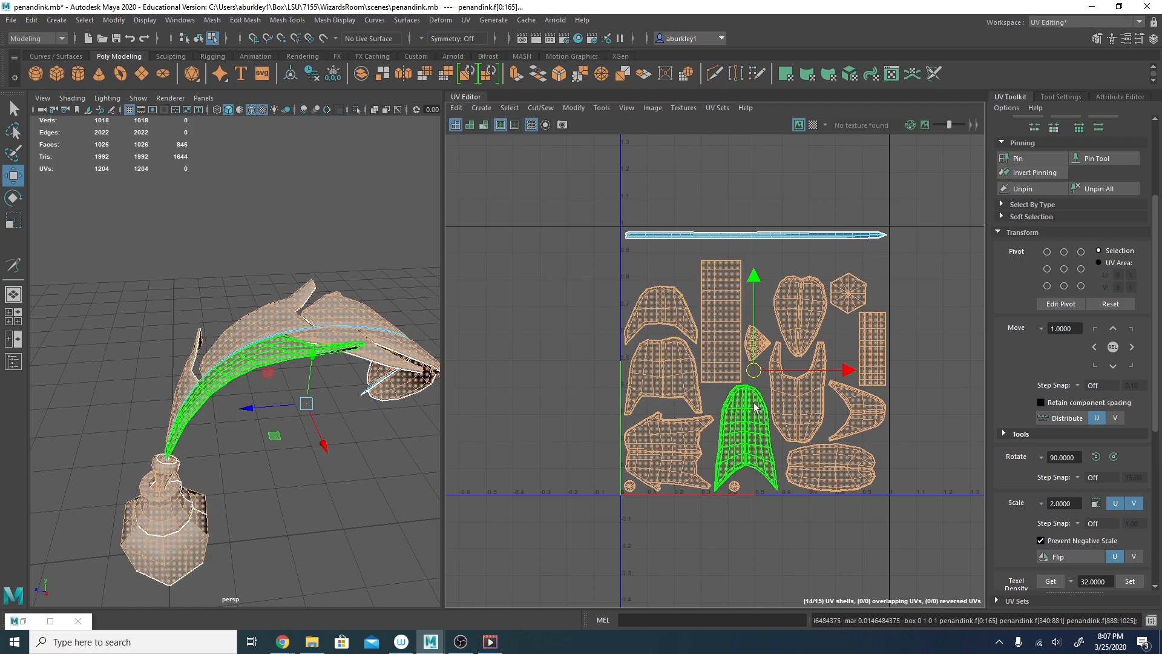
Set the layout's packing iterations to 5 and repack the selected shells.
{"action": "left_click", "coordinate": [574, 108]}
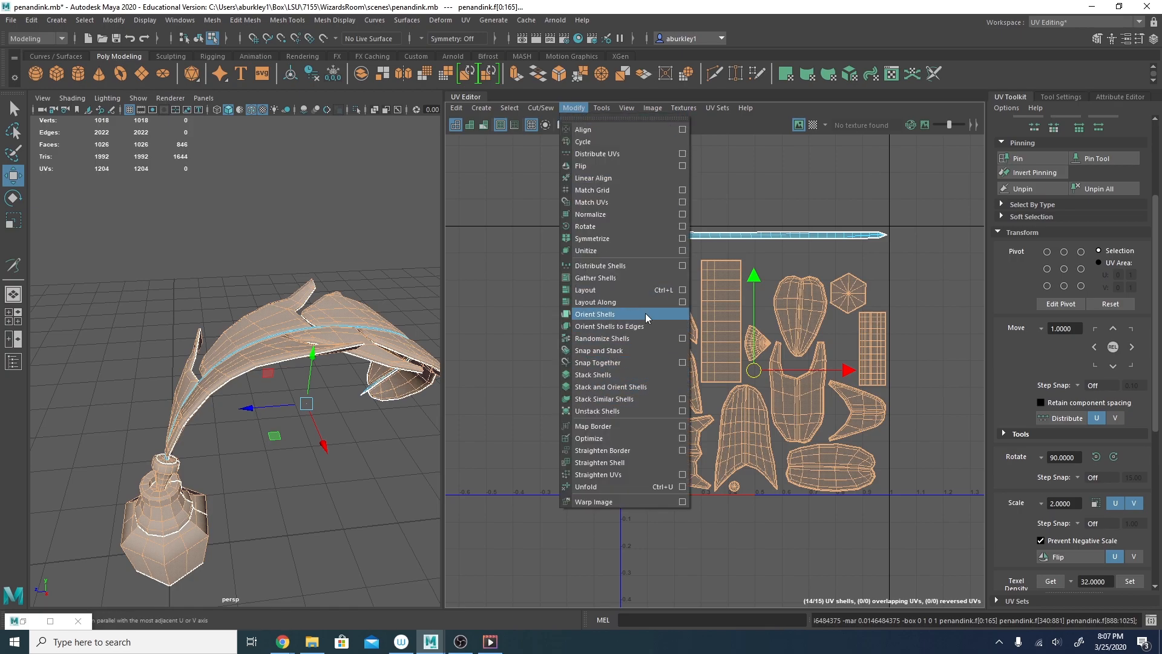
{"action": "left_click", "coordinate": [673, 290]}
{"action": "double_click", "coordinate": [243, 209]}
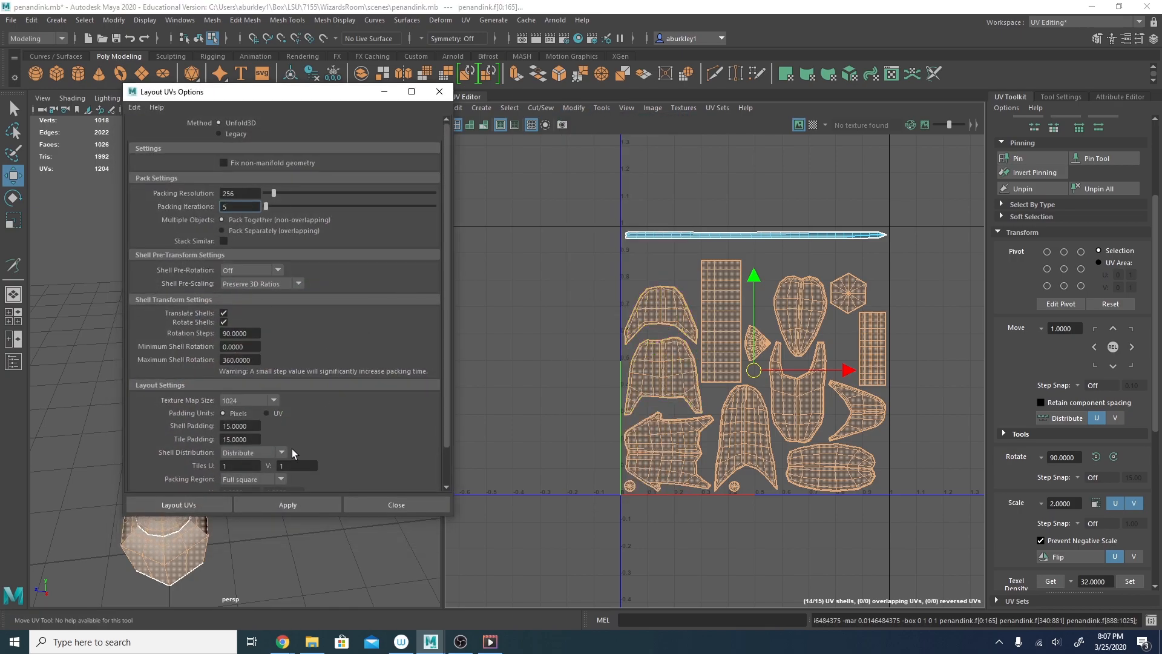
{"action": "left_click", "coordinate": [288, 503]}
Set the packing resolution to 512 and lay out the selected shells again.
{"action": "left_click", "coordinate": [250, 193]}
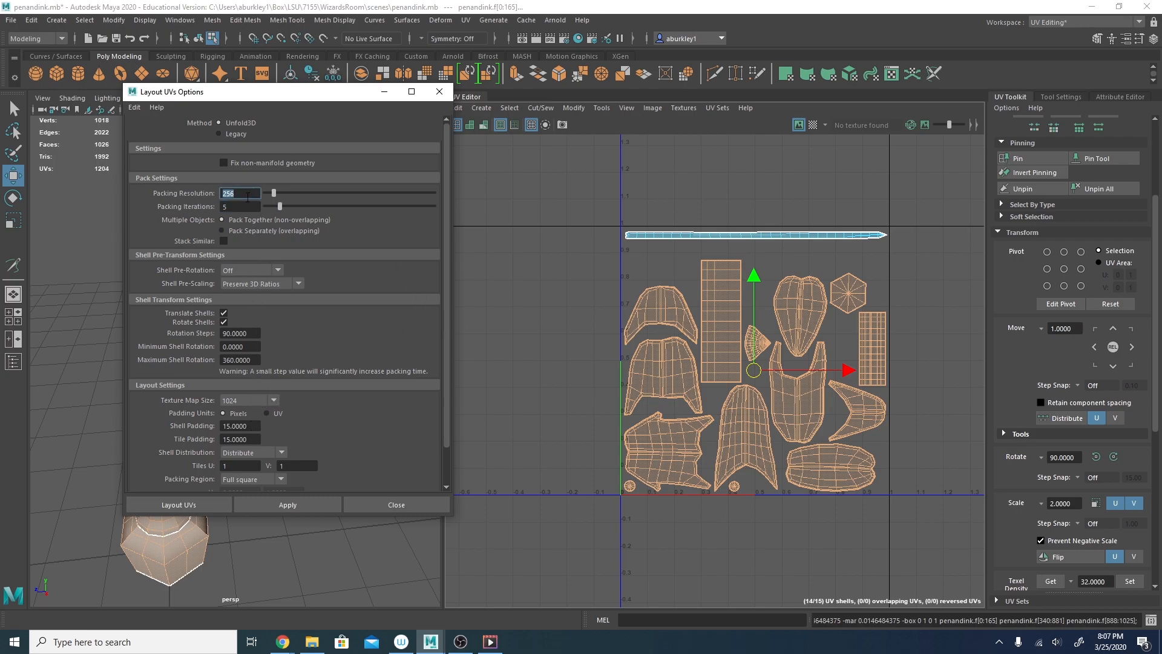
{"action": "type", "text": "512"}
{"action": "key", "text": "Return"}
{"action": "left_click", "coordinate": [296, 504]}
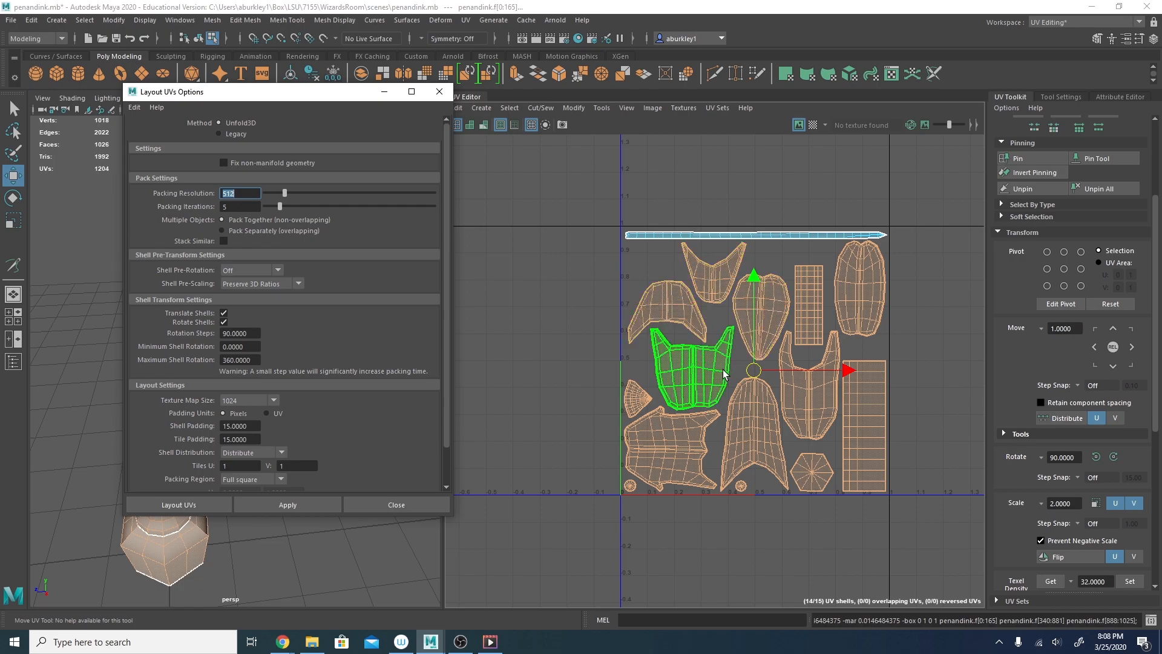
Nudge the oval shell near the shaft's tip down for more clearance and rotate it very slightly.
{"action": "left_click", "coordinate": [636, 397]}
{"action": "scroll", "coordinate": [633, 403], "scroll_direction": "up", "scroll_amount": 5}
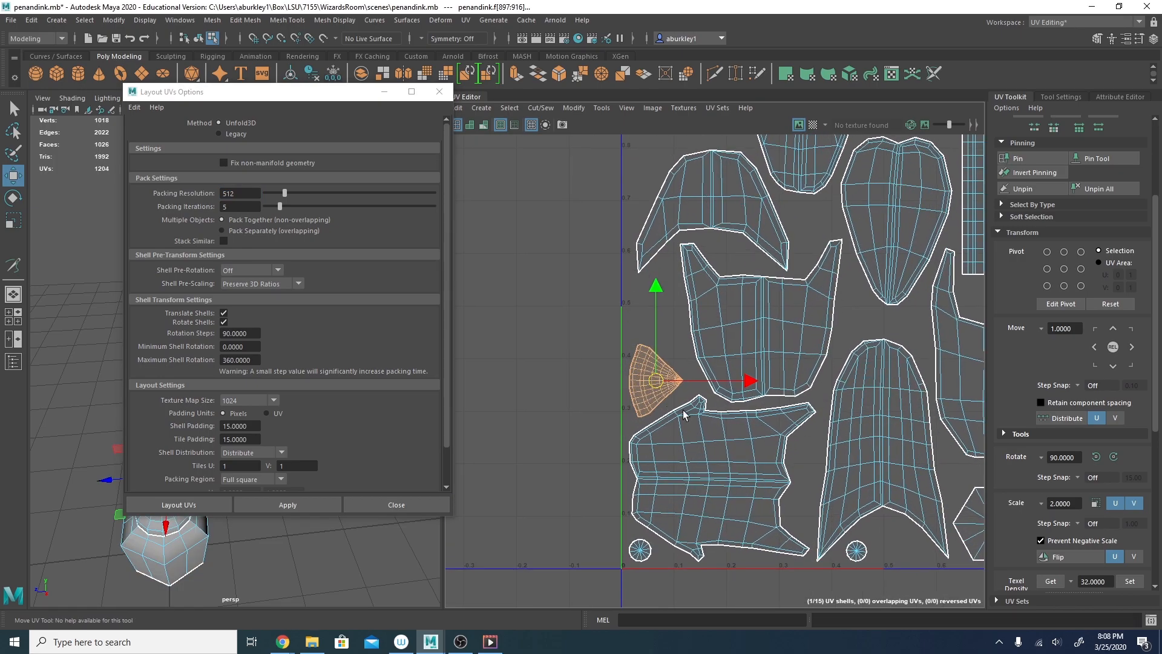
{"action": "scroll", "coordinate": [756, 399], "scroll_direction": "down", "scroll_amount": 6}
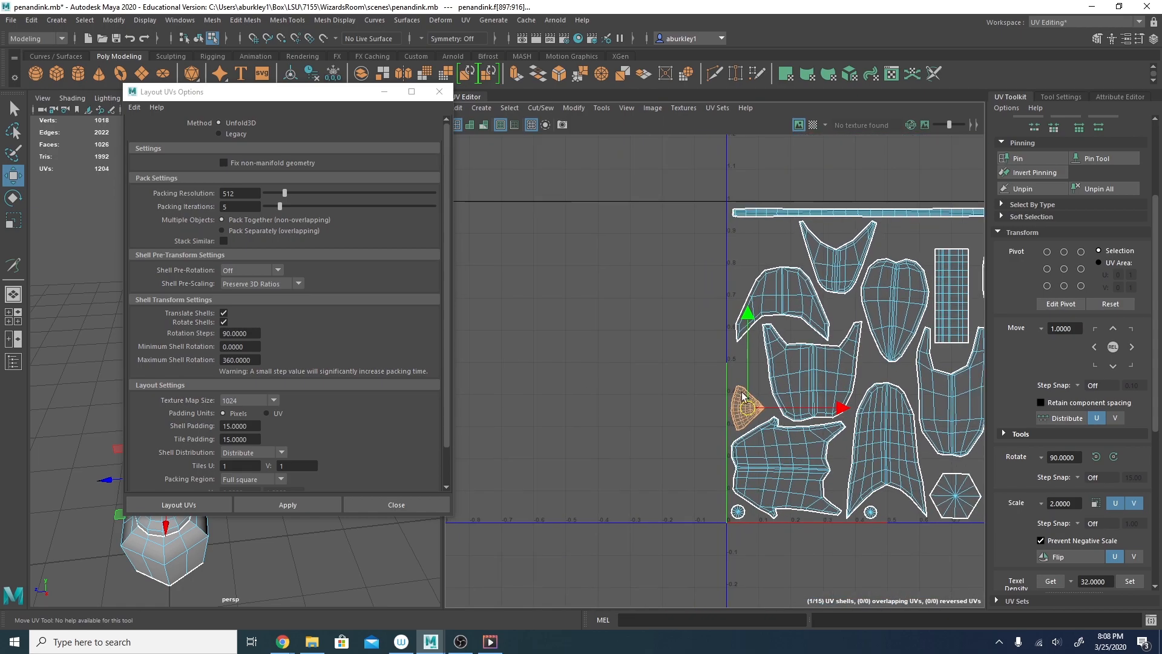
{"action": "middle_click_drag", "start_coordinate": [660, 364], "coordinate": [612, 366], "text": "alt"}
{"action": "scroll", "coordinate": [614, 366], "scroll_direction": "up", "scroll_amount": 3}
{"action": "middle_click_drag", "start_coordinate": [908, 343], "coordinate": [739, 325], "text": "alt"}
{"action": "scroll", "coordinate": [669, 349], "scroll_direction": "up", "scroll_amount": 2}
{"action": "left_click", "coordinate": [733, 327]}
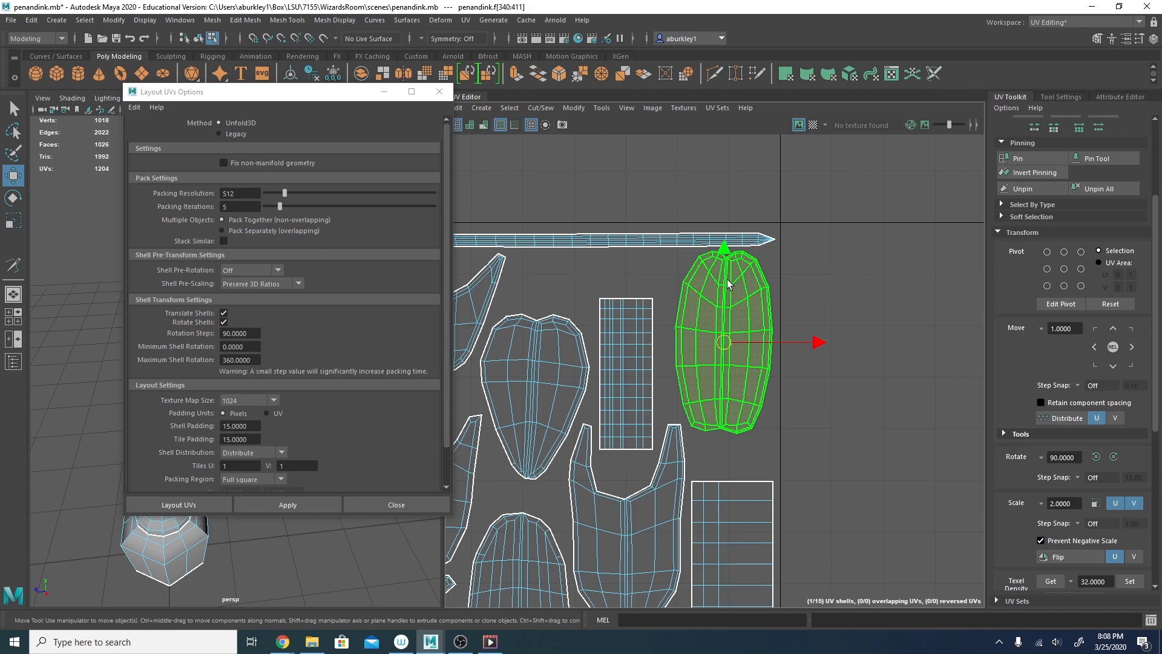
{"action": "left_click_drag", "start_coordinate": [725, 250], "coordinate": [724, 257]}
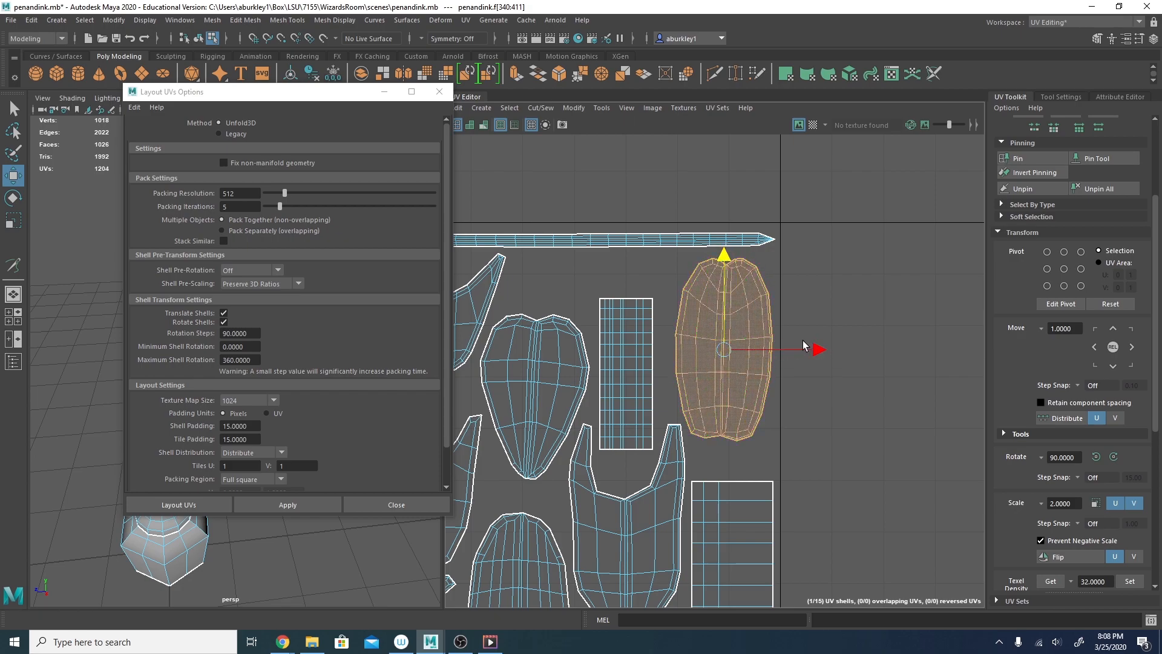
{"action": "key", "text": "e"}
{"action": "left_click_drag", "start_coordinate": [810, 323], "coordinate": [810, 320]}
{"action": "key", "text": "w"}
Try shrinking the hexagonal shell uniformly, and undo the scaling.
{"action": "middle_click_drag", "start_coordinate": [658, 341], "coordinate": [816, 331], "text": "alt"}
{"action": "scroll", "coordinate": [774, 364], "scroll_direction": "down", "scroll_amount": 2}
{"action": "middle_click_drag", "start_coordinate": [772, 367], "coordinate": [775, 336], "text": "alt"}
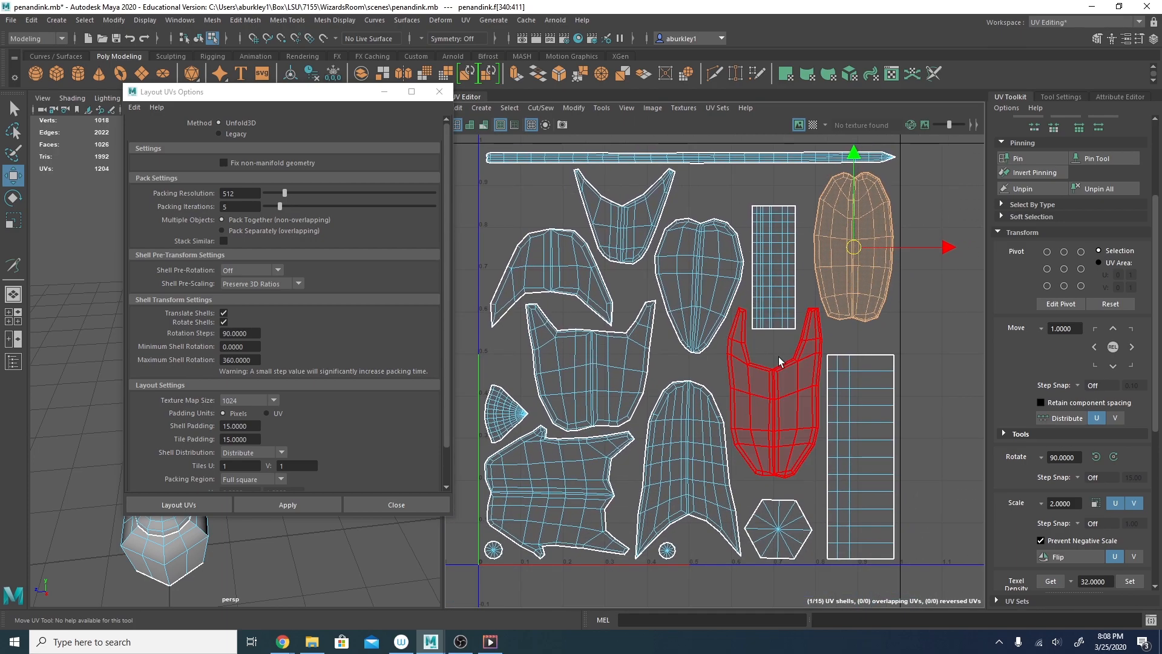
{"action": "middle_click_drag", "start_coordinate": [641, 367], "coordinate": [680, 351], "text": "alt"}
{"action": "left_click", "coordinate": [808, 514]}
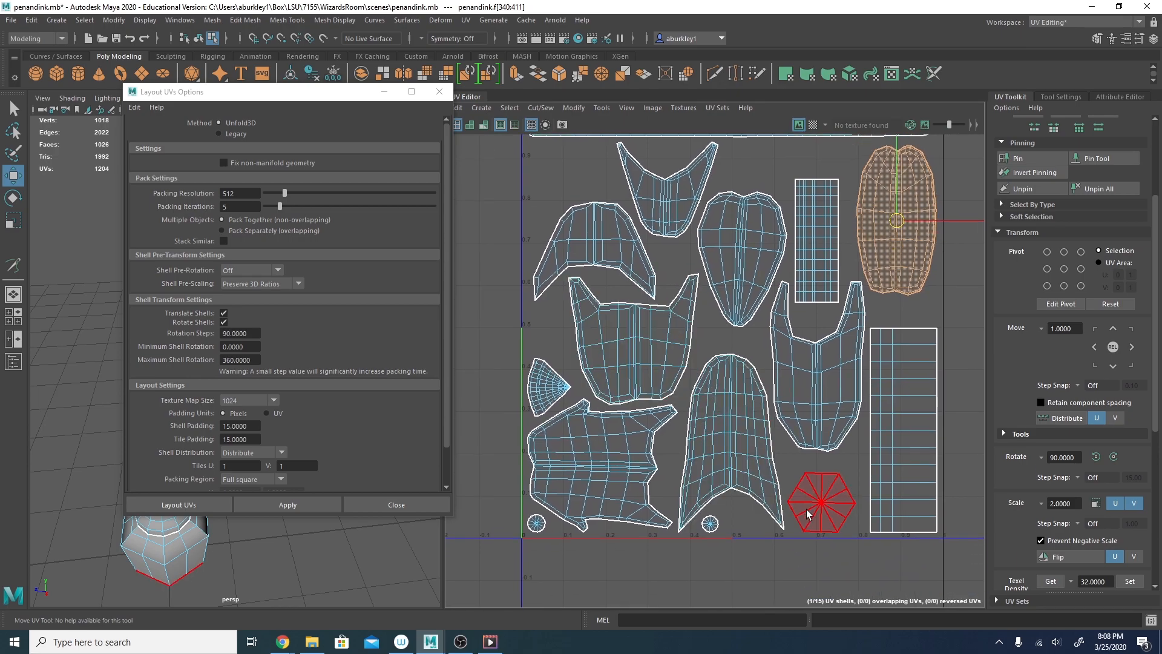
{"action": "key", "text": "r"}
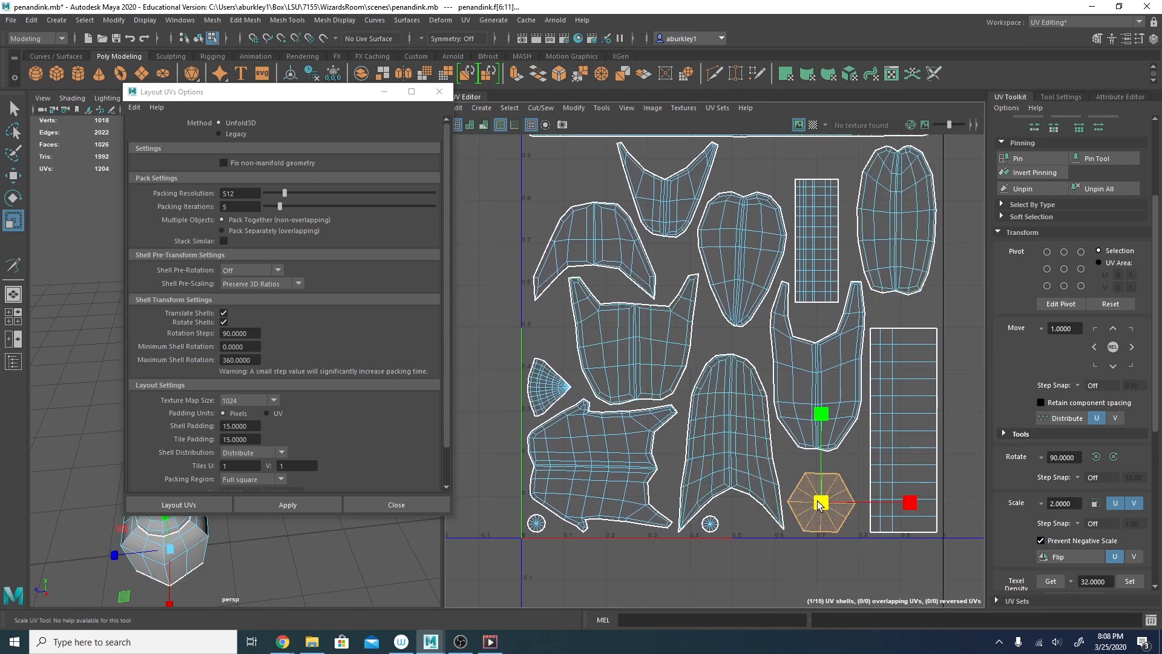
{"action": "mouse_move", "coordinate": [785, 506]}
{"action": "left_mouse_down"}
{"action": "mouse_move", "coordinate": [758, 506]}
{"action": "mouse_move", "coordinate": [795, 505]}
{"action": "left_mouse_up"}
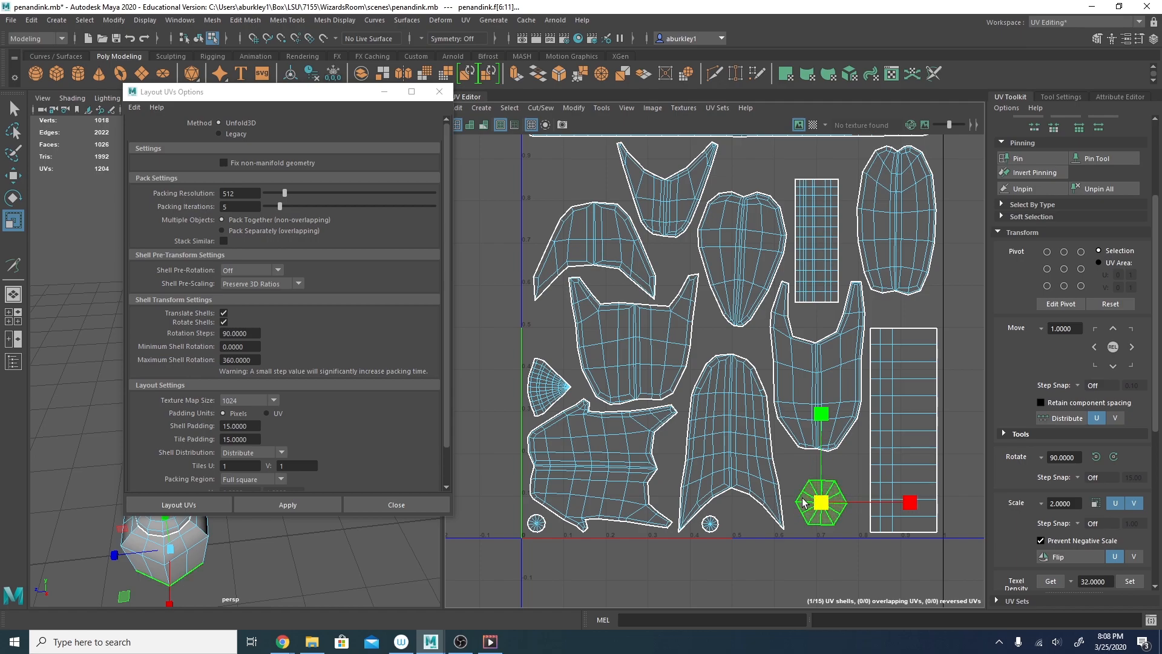
{"action": "key", "text": "ctrl+z"}
Move the small rectangular grid shell up towards the shaft shell, away from the horned shell below it.
{"action": "mouse_move", "coordinate": [836, 428]}
{"action": "middle_mouse_down", "text": "alt"}
{"action": "mouse_move", "coordinate": [852, 510]}
{"action": "mouse_move", "coordinate": [835, 419]}
{"action": "middle_mouse_up", "text": "alt"}
{"action": "right_click_drag", "start_coordinate": [805, 470], "coordinate": [737, 417], "text": "alt"}
{"action": "middle_click_drag", "start_coordinate": [737, 418], "coordinate": [741, 467], "text": "alt"}
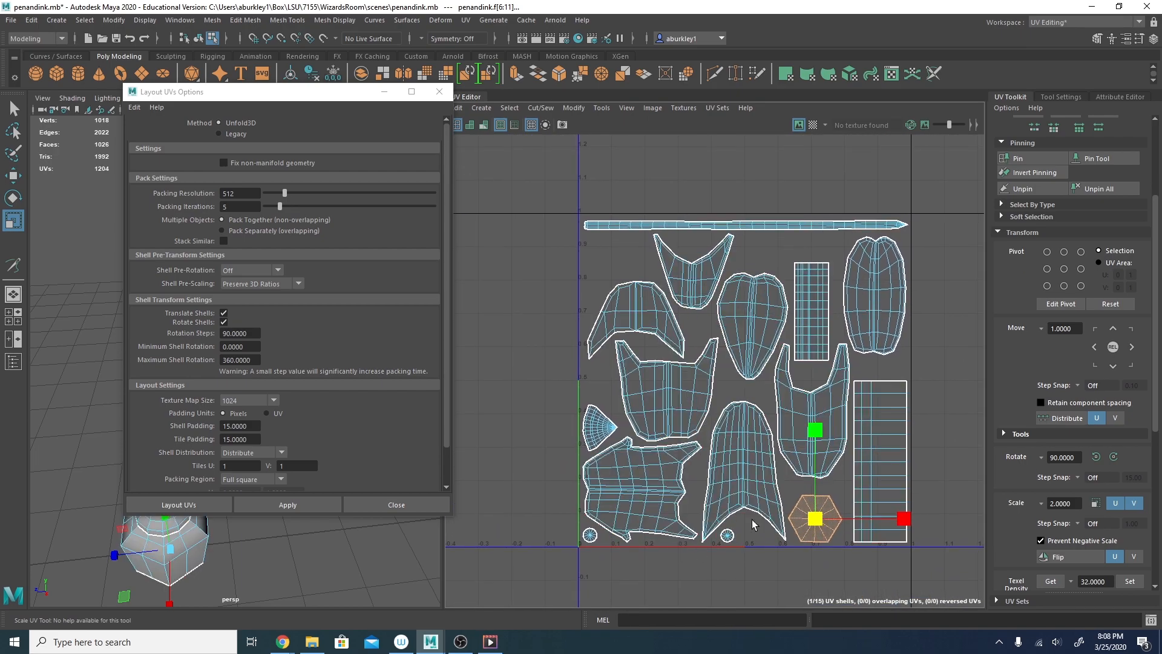
{"action": "middle_click_drag", "start_coordinate": [684, 479], "coordinate": [723, 495], "text": "alt"}
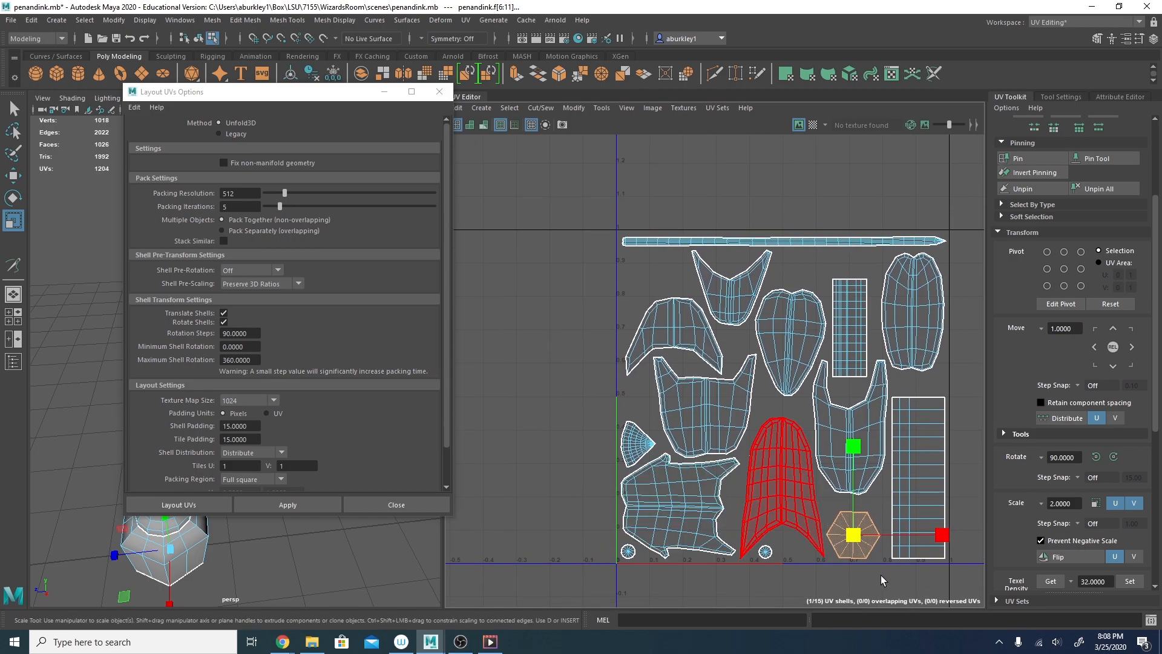
{"action": "middle_click_drag", "start_coordinate": [814, 527], "coordinate": [739, 484], "text": "alt"}
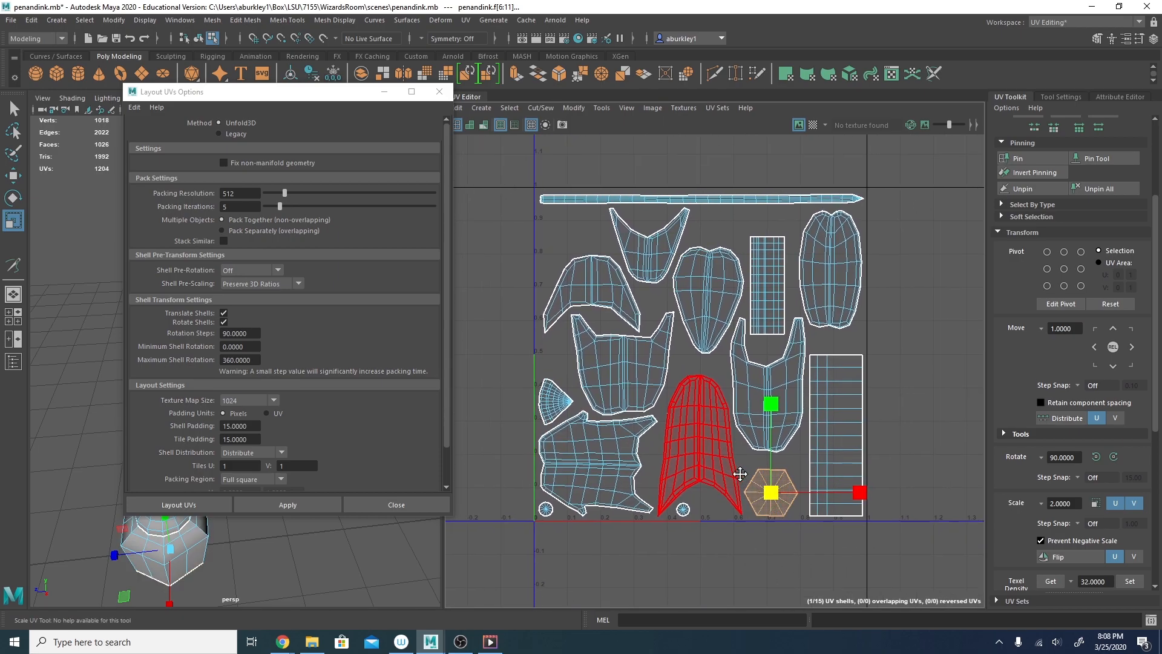
{"action": "left_click", "coordinate": [766, 312]}
{"action": "key", "text": "e"}
{"action": "key", "text": "w"}
{"action": "left_click_drag", "start_coordinate": [767, 284], "coordinate": [768, 263]}
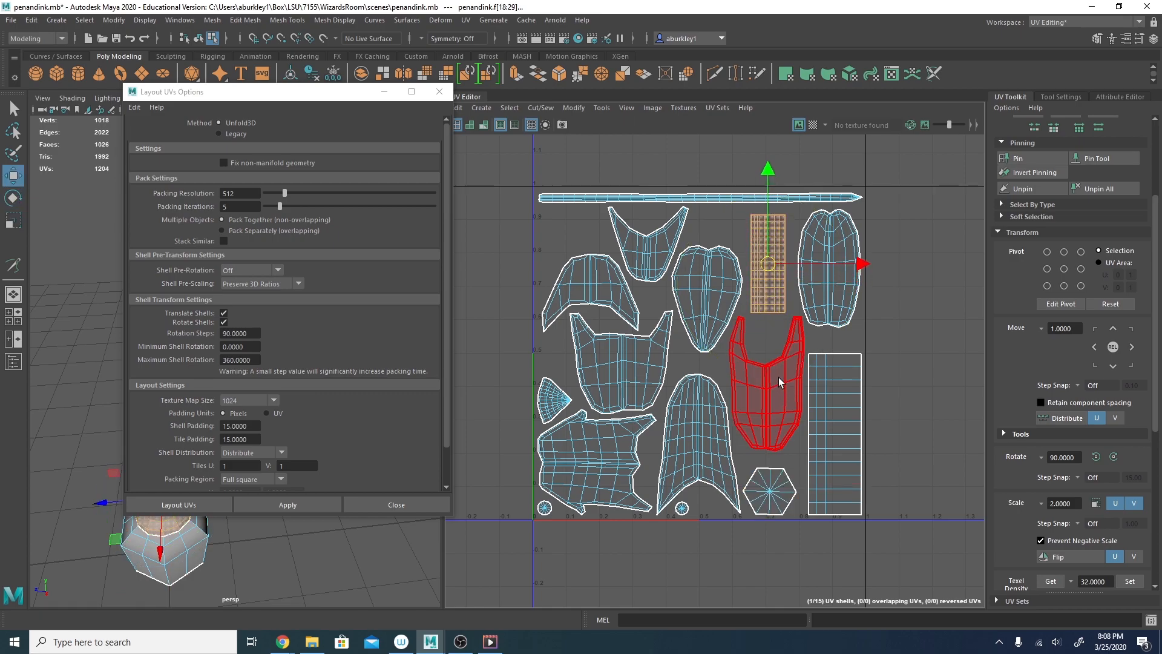
Park the oval shell outside the tile's right border and move the small grid shell above the tall rectangular shell.
{"action": "left_click", "coordinate": [826, 295]}
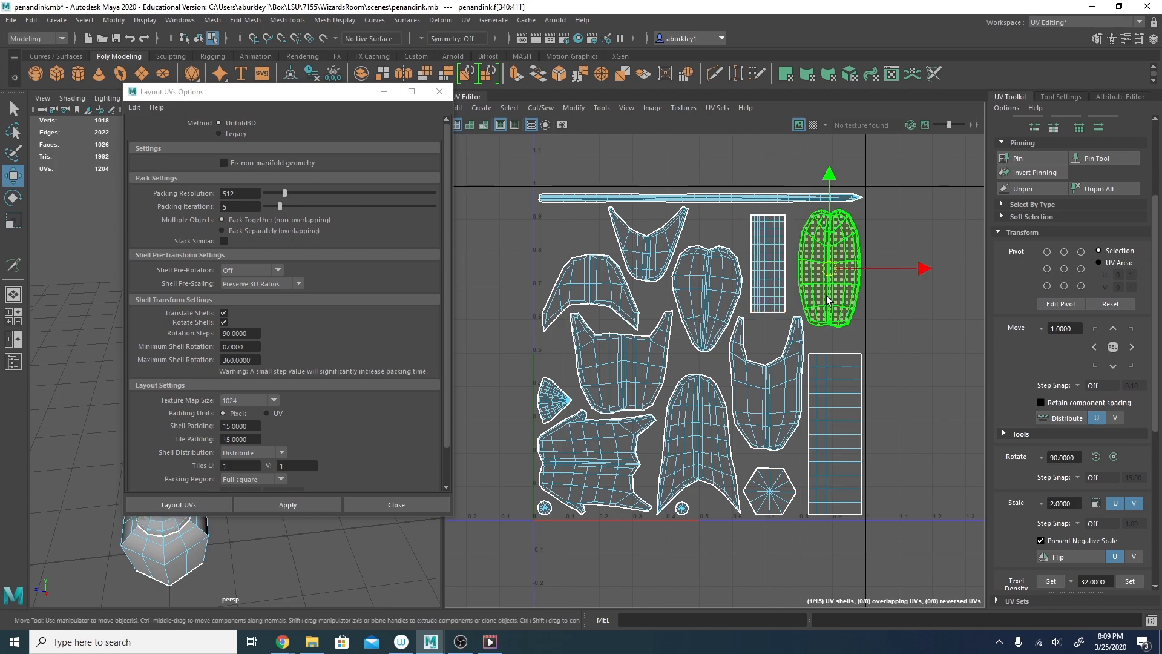
{"action": "left_click_drag", "start_coordinate": [829, 264], "coordinate": [931, 259]}
{"action": "left_click", "coordinate": [769, 264]}
{"action": "left_click_drag", "start_coordinate": [769, 264], "coordinate": [850, 296]}
{"action": "left_click", "coordinate": [932, 248]}
{"action": "mouse_move", "coordinate": [932, 252]}
{"action": "left_mouse_down"}
{"action": "mouse_move", "coordinate": [764, 267]}
{"action": "mouse_move", "coordinate": [964, 315]}
{"action": "left_mouse_up"}
Move the horned shell up beside the small grid shell and place the oval shell in the gap above the hexagon.
{"action": "left_click", "coordinate": [783, 374]}
{"action": "left_click_drag", "start_coordinate": [769, 383], "coordinate": [789, 281]}
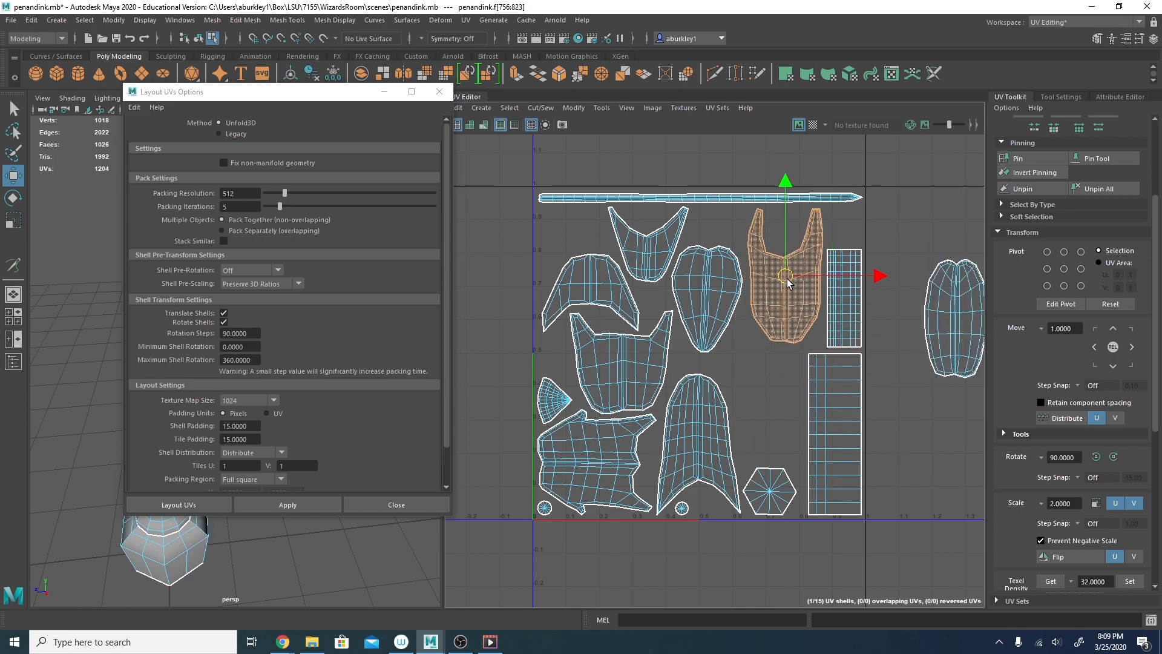
{"action": "left_click", "coordinate": [947, 327]}
{"action": "left_click_drag", "start_coordinate": [949, 324], "coordinate": [766, 407]}
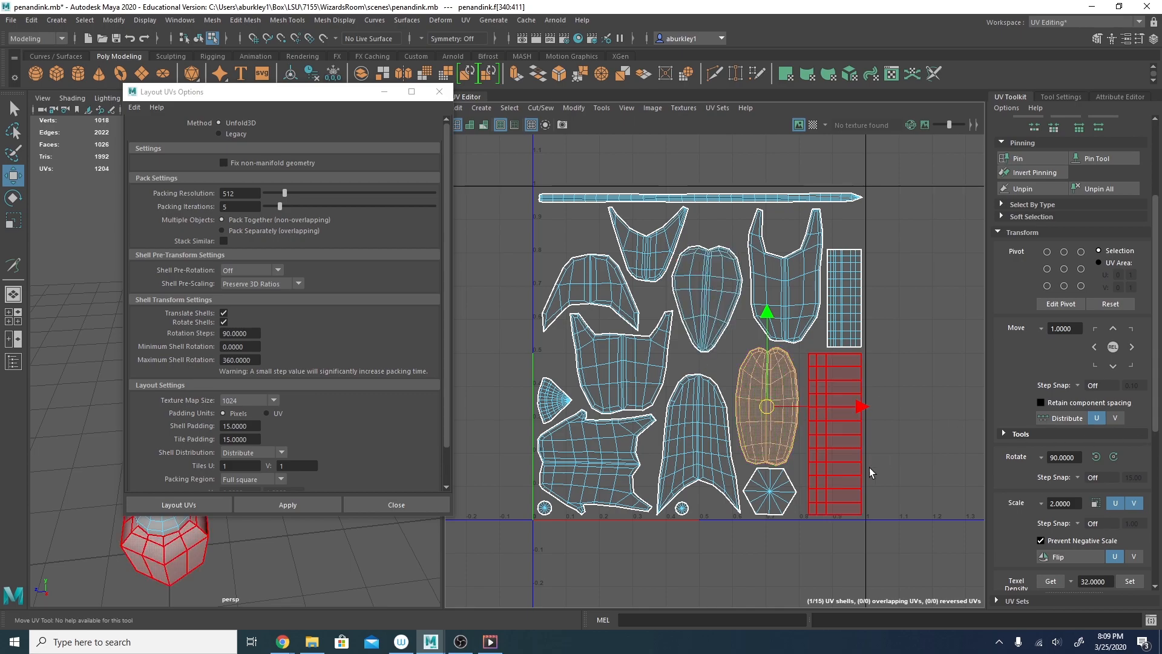
Close the layout options, return the model to object mode and save the scene.
{"action": "middle_click_drag", "start_coordinate": [870, 466], "coordinate": [885, 457], "text": "alt"}
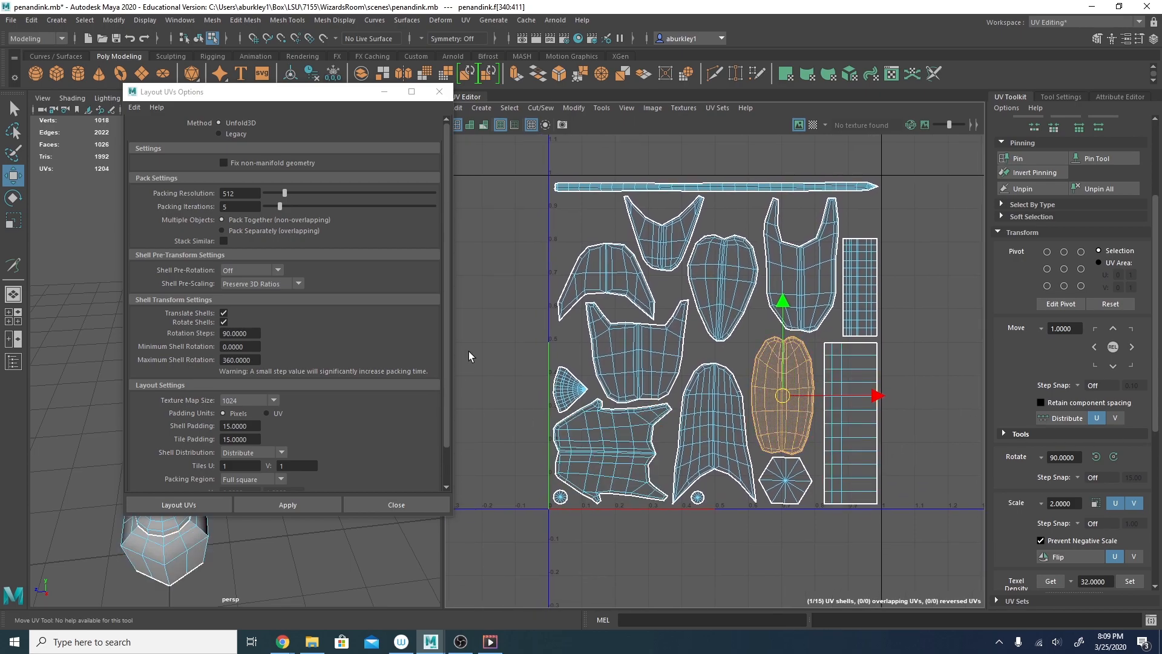
{"action": "left_click", "coordinate": [437, 92]}
{"action": "left_click_drag", "start_coordinate": [356, 462], "coordinate": [321, 396], "text": "alt"}
{"action": "right_click_drag", "start_coordinate": [277, 251], "coordinate": [309, 234]}
{"action": "key", "text": "ctrl+s"}
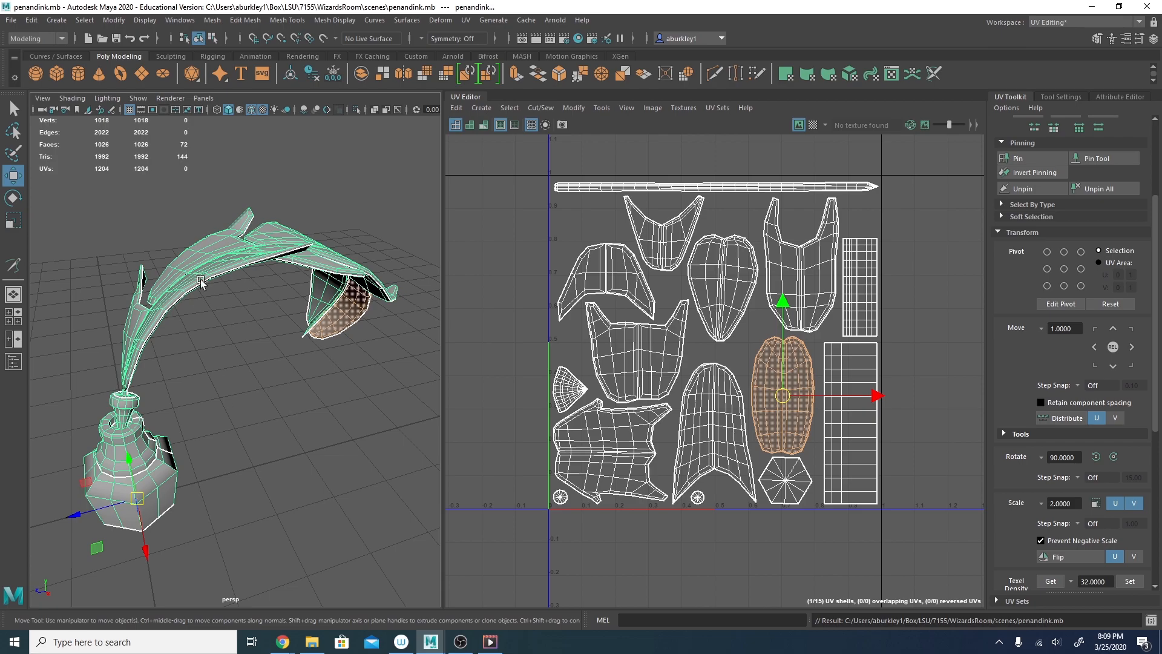
{"action": "left_click_drag", "start_coordinate": [160, 419], "coordinate": [220, 370], "text": "alt"}
{"action": "middle_click_drag", "start_coordinate": [273, 494], "coordinate": [288, 431], "text": "alt"}
{"action": "left_click_drag", "start_coordinate": [226, 368], "coordinate": [322, 383], "text": "alt"}
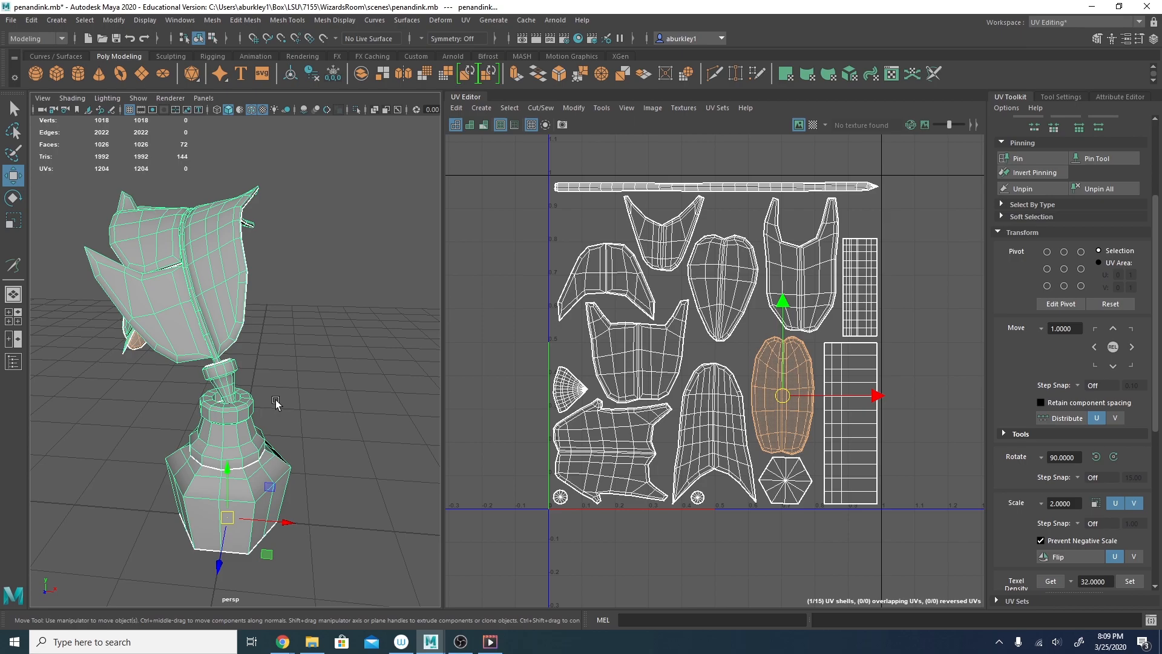